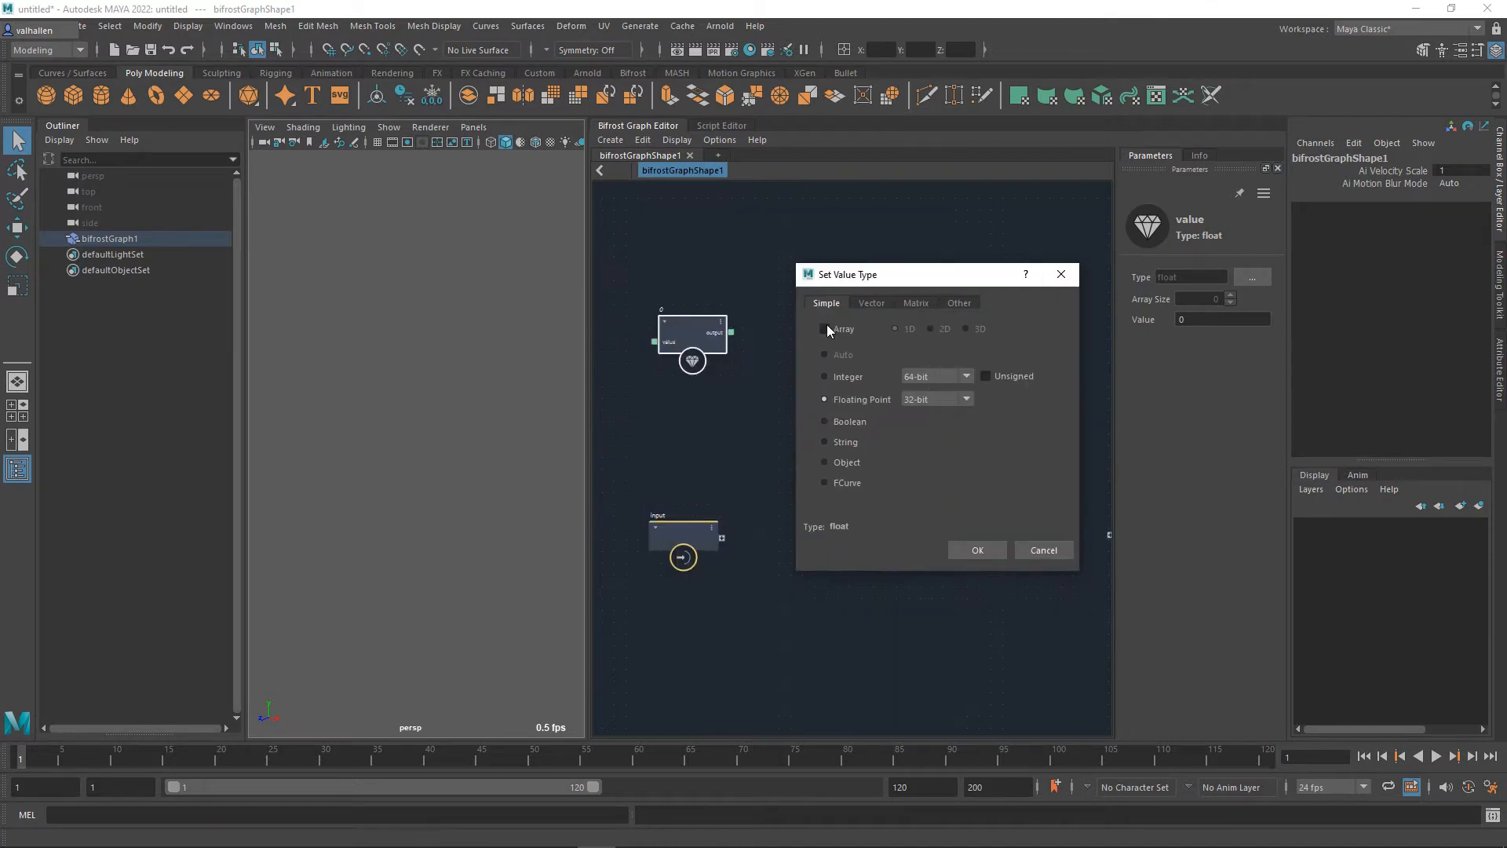
Step: Change the value node's type to String and set its value to "I like my headphones"
{"action": "left_click", "coordinate": [837, 439]}
{"action": "left_click", "coordinate": [976, 552]}
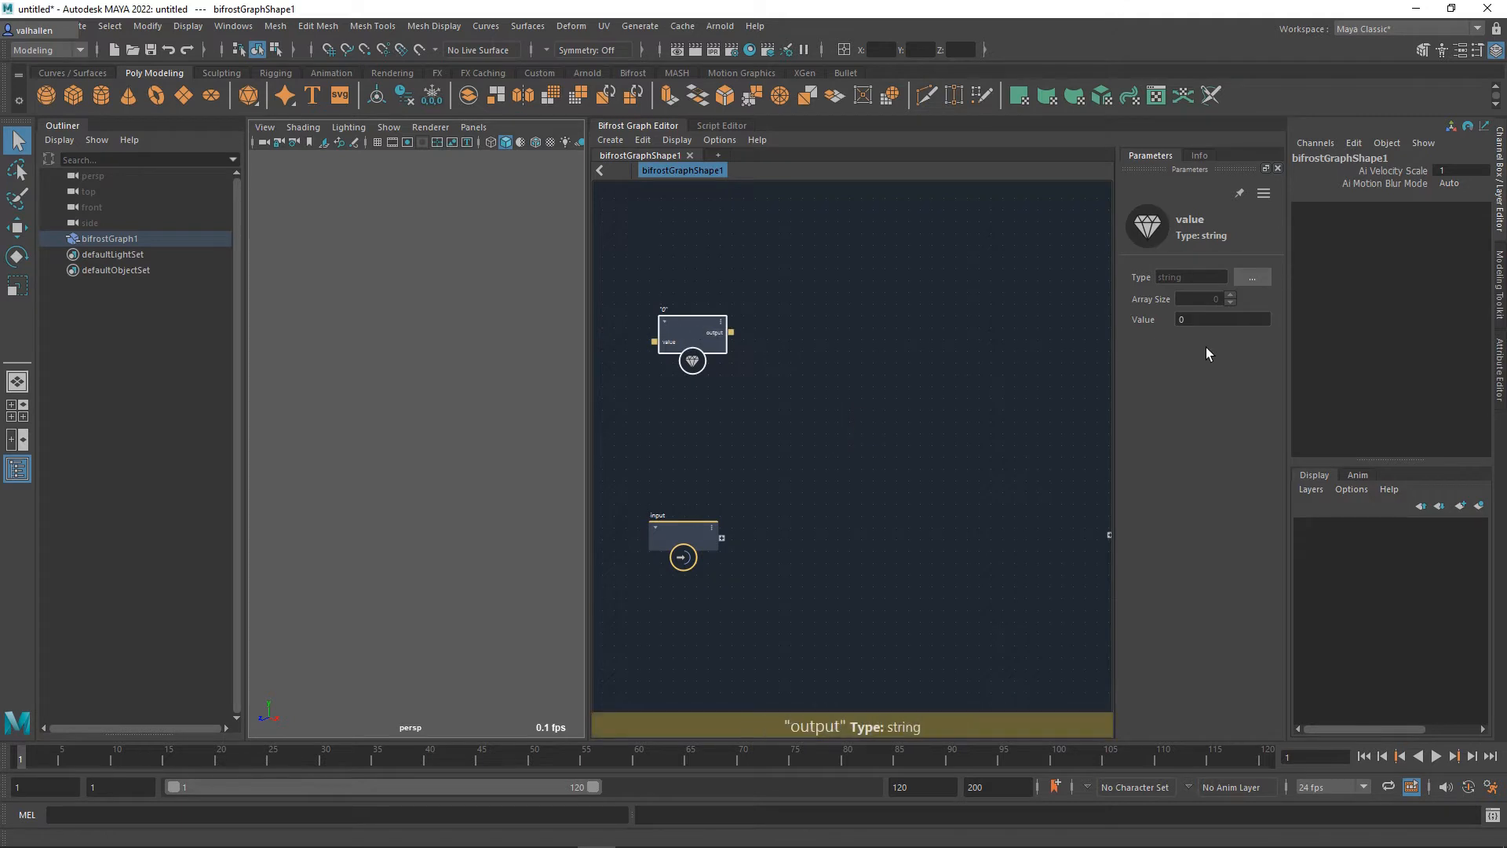
{"action": "left_click", "coordinate": [1209, 320]}
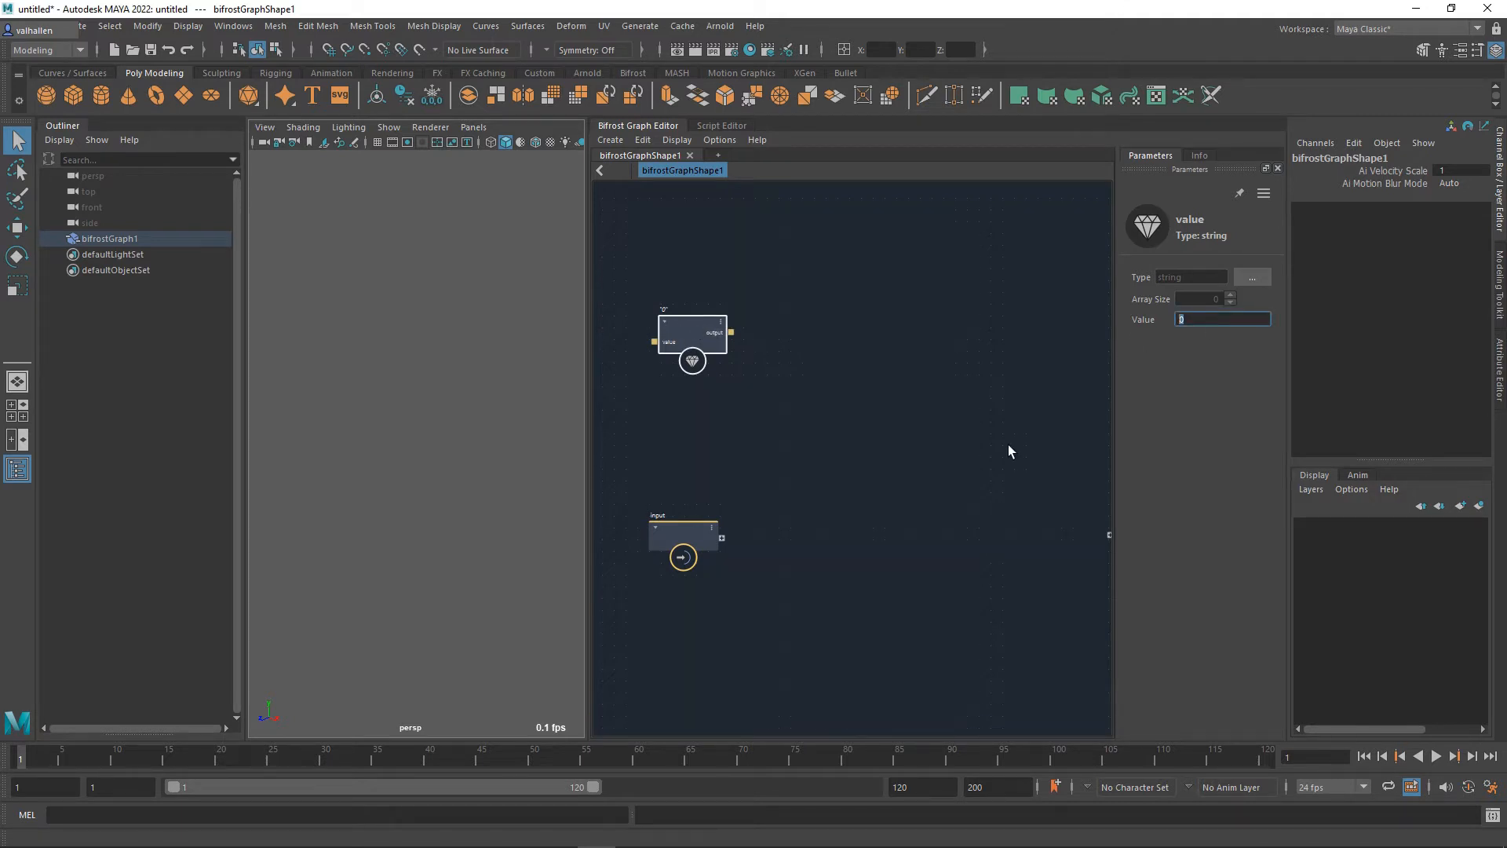
{"action": "type", "text": "I like my headphones"}
{"action": "key", "text": "Return"}
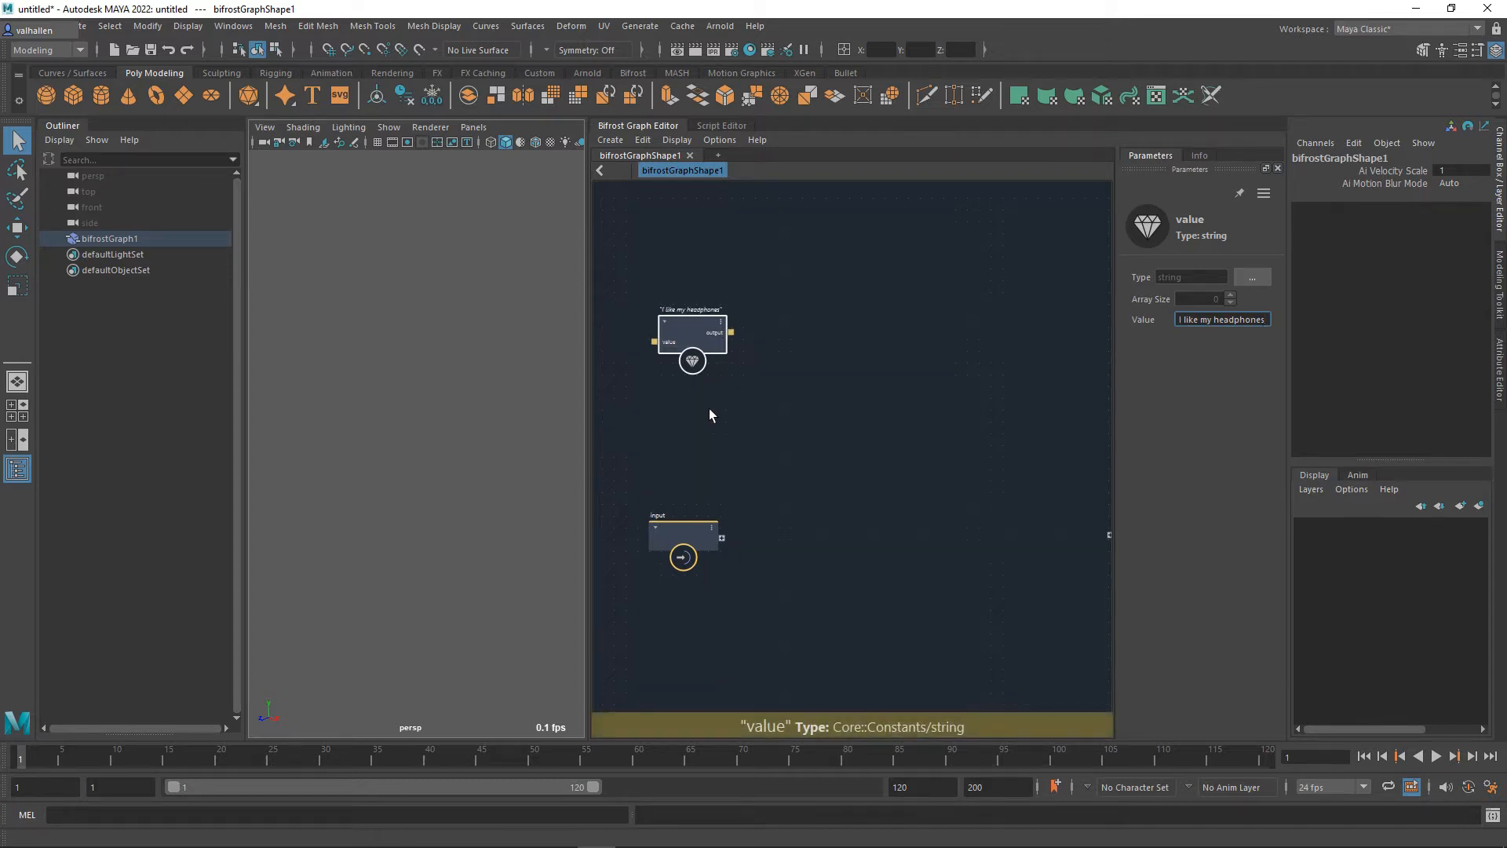
Step: Add a string_empty node and connect the headphones value node's output to its string input
{"action": "middle_click_drag", "start_coordinate": [800, 411], "coordinate": [785, 441]}
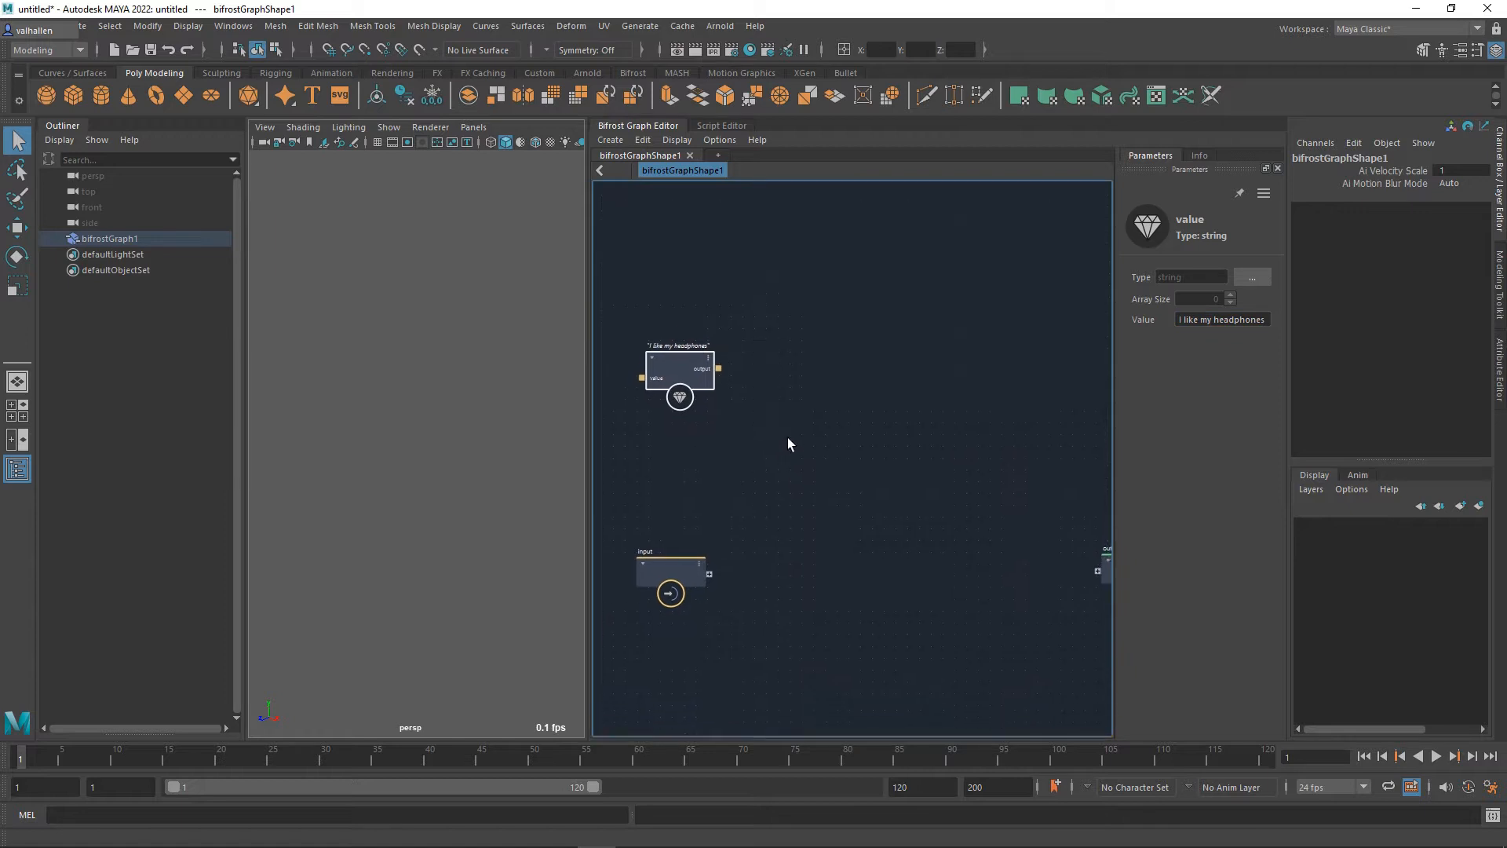
{"action": "key", "text": "Tab"}
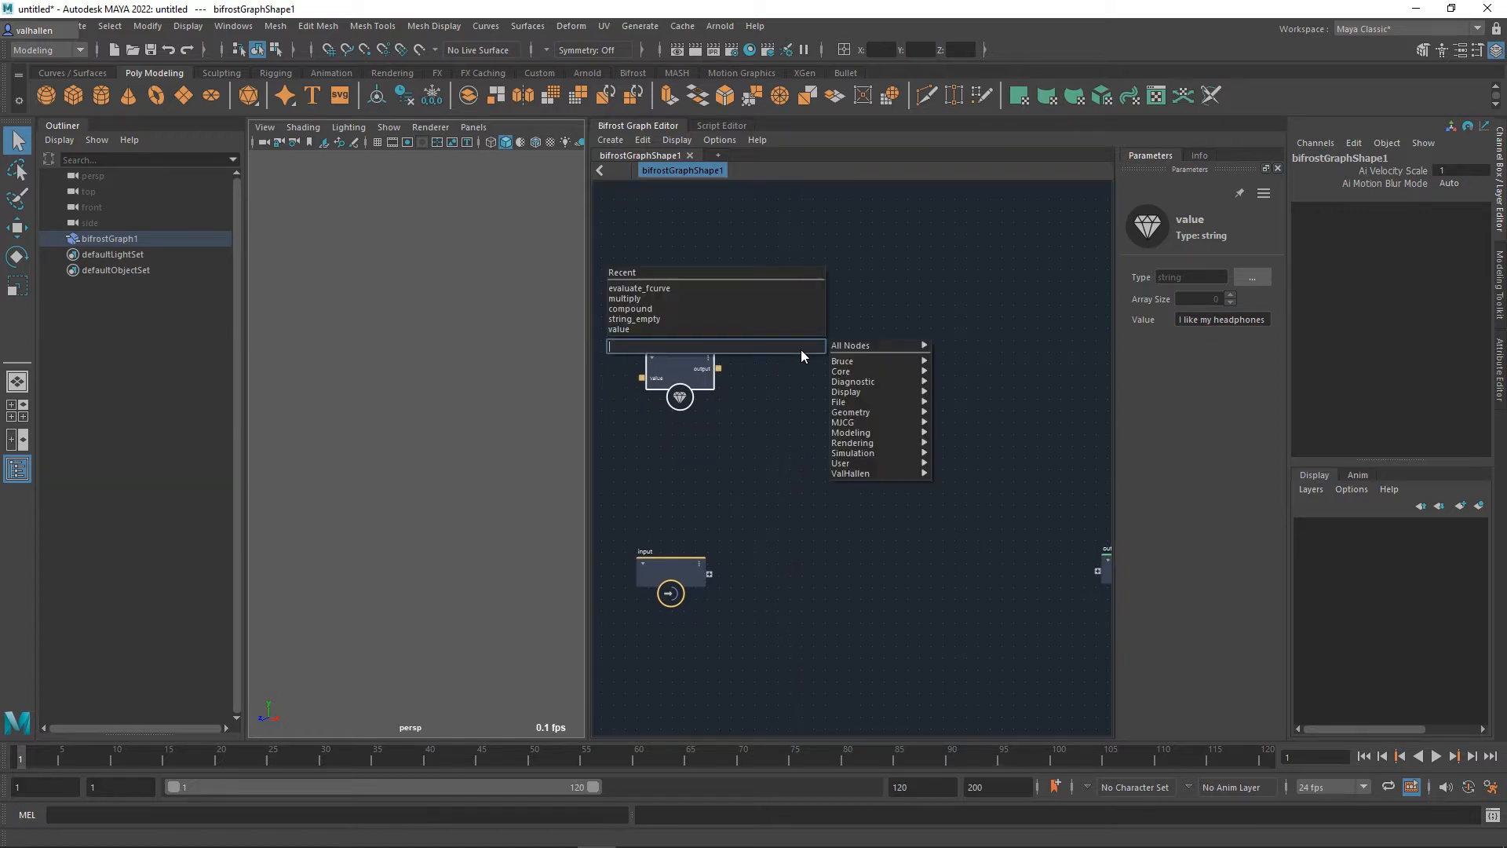
{"action": "type", "text": "string_empty"}
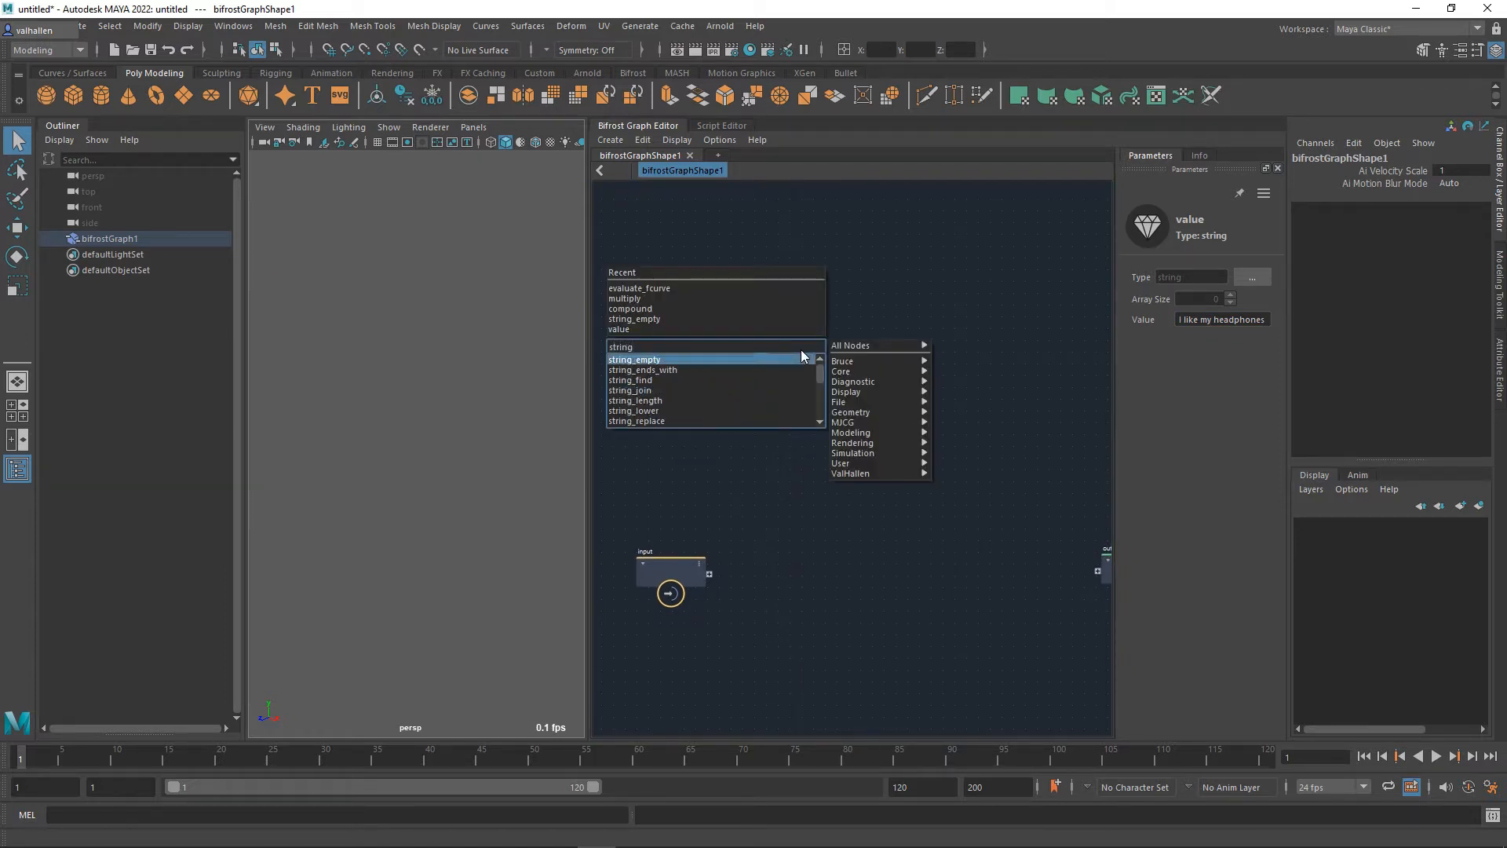
{"action": "key", "text": "Return"}
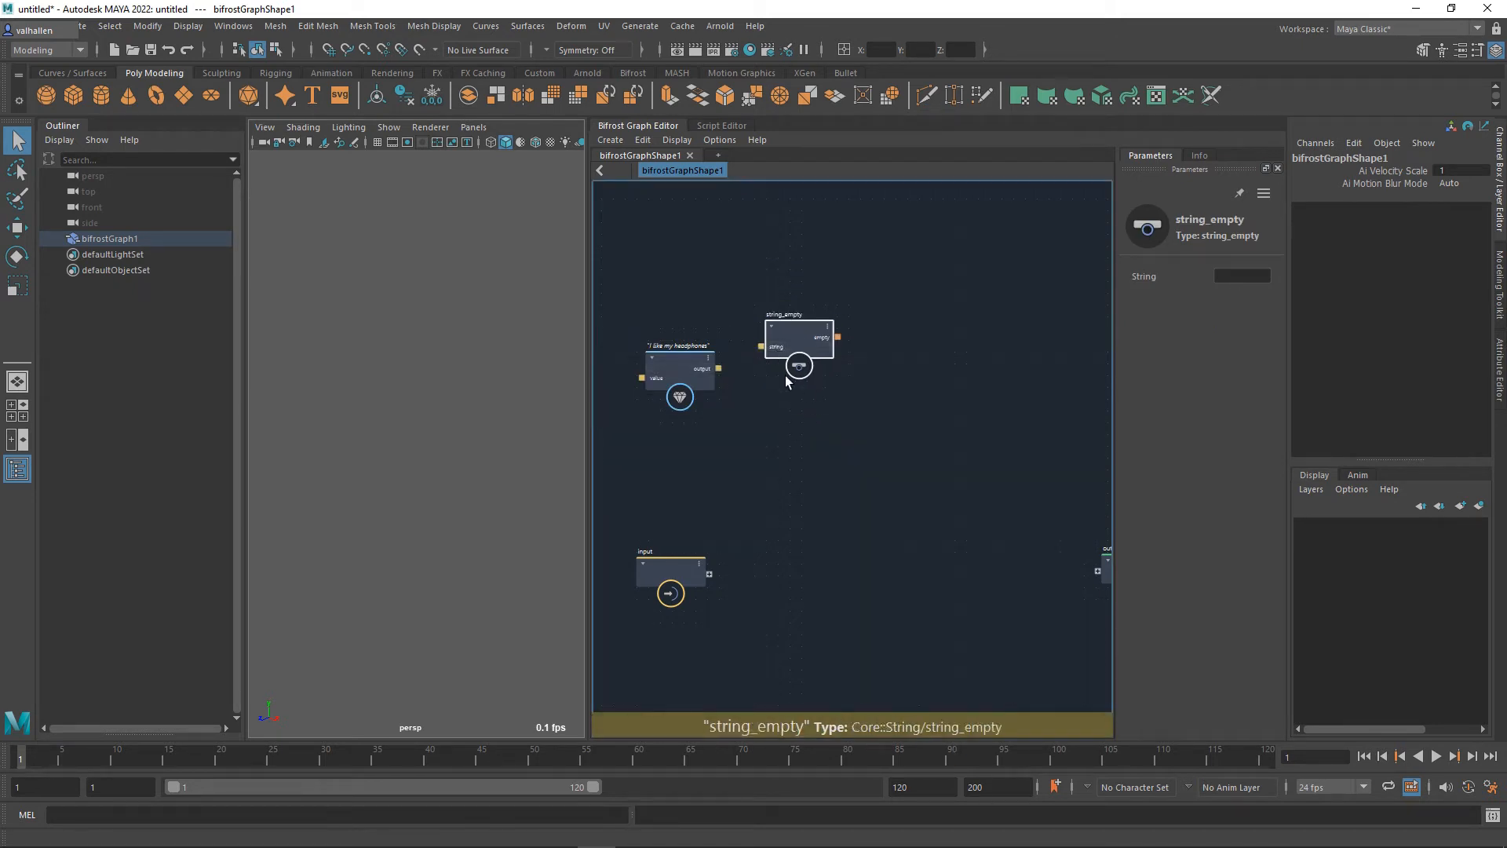
{"action": "left_click_drag", "start_coordinate": [718, 368], "coordinate": [769, 350]}
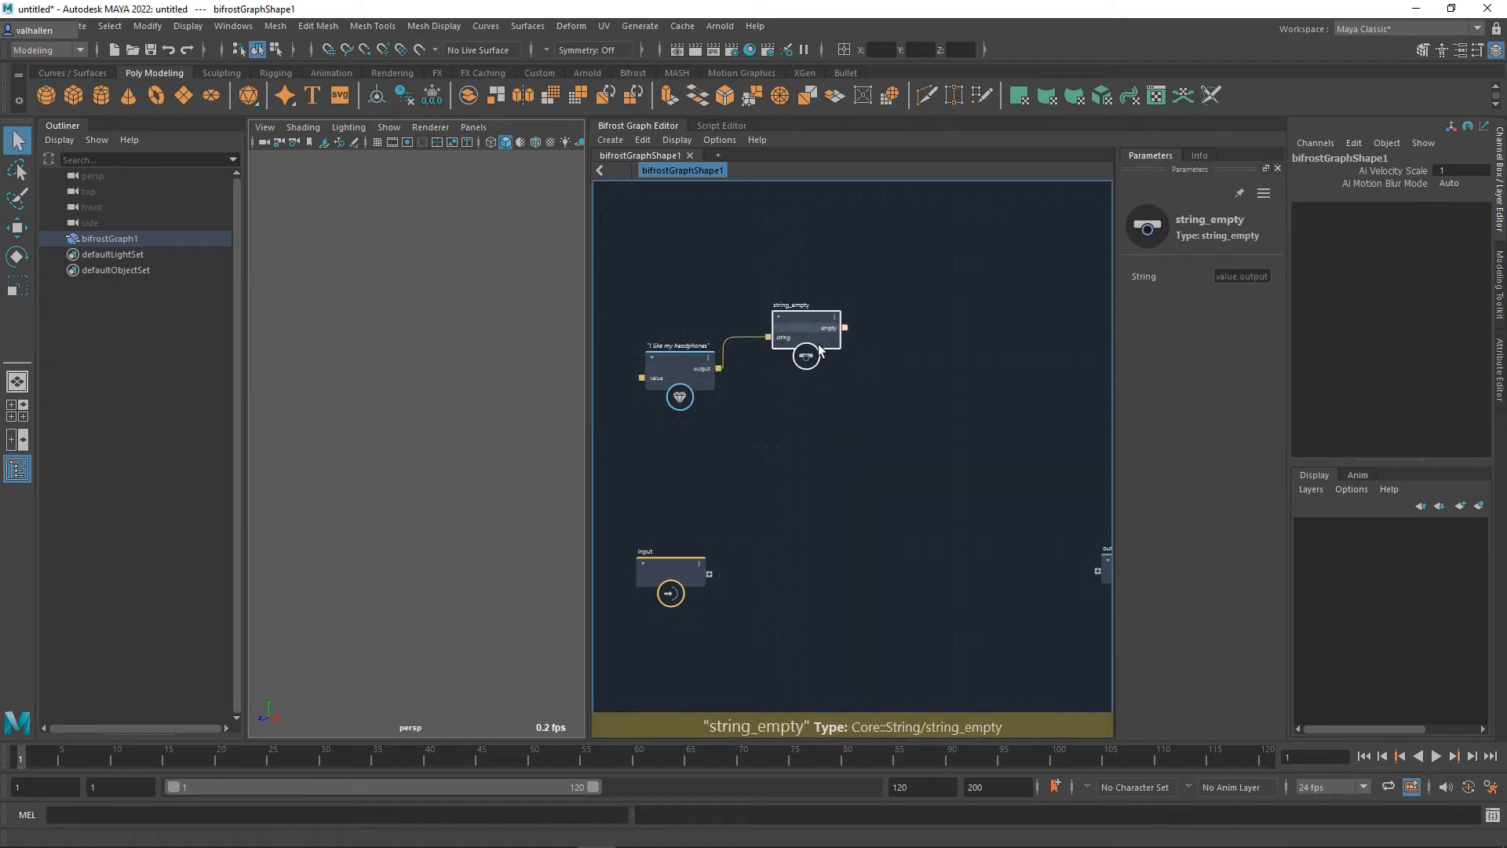
Step: Add a create_mesh_sphere node between the string value node and the input node
{"action": "middle_click_drag", "start_coordinate": [905, 422], "coordinate": [895, 440]}
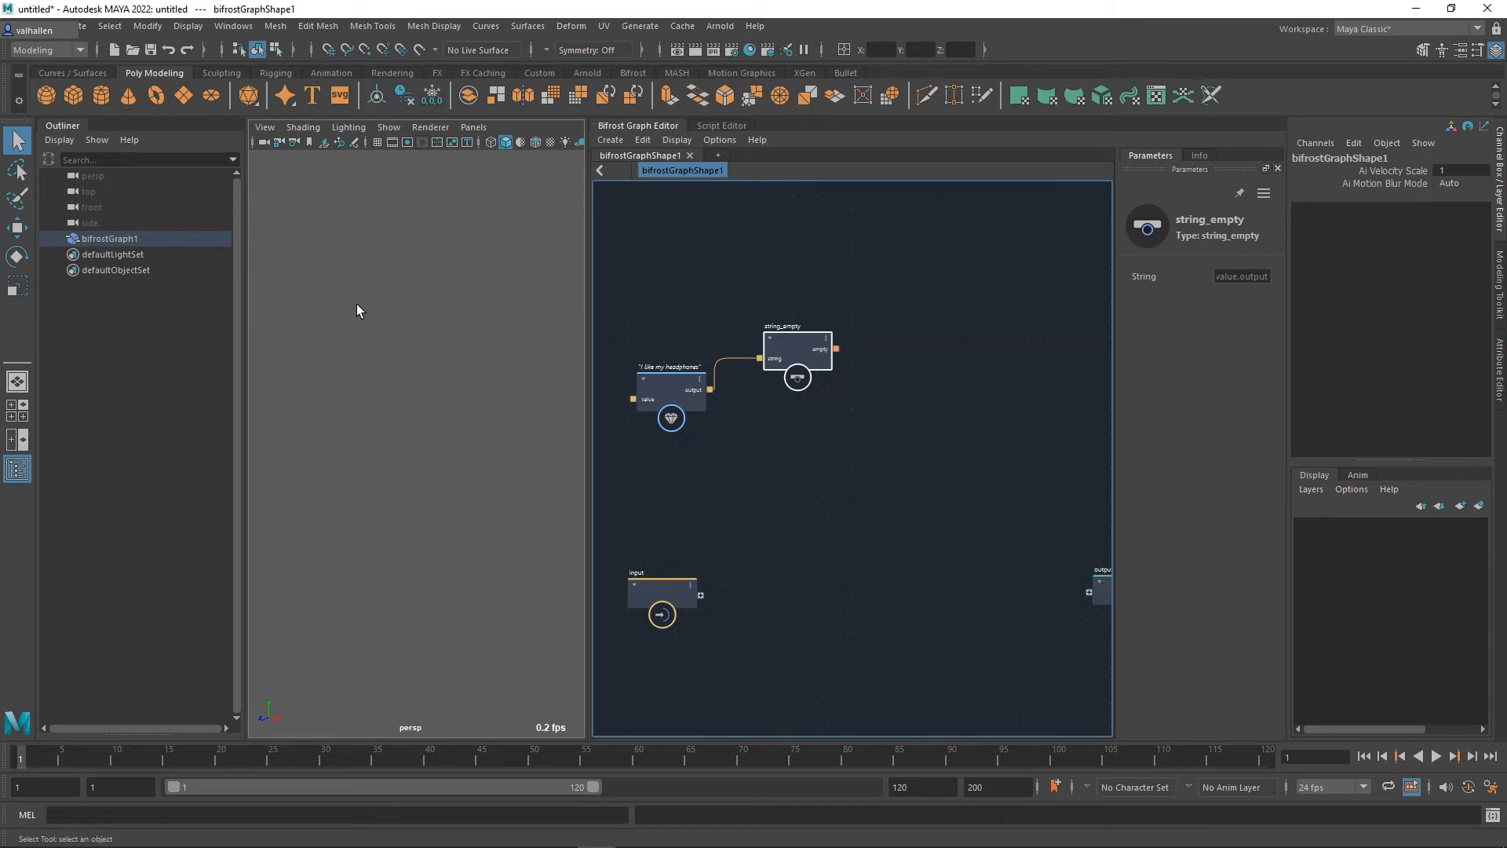
{"action": "middle_click_drag", "start_coordinate": [745, 490], "coordinate": [810, 465]}
{"action": "key", "text": "Tab"}
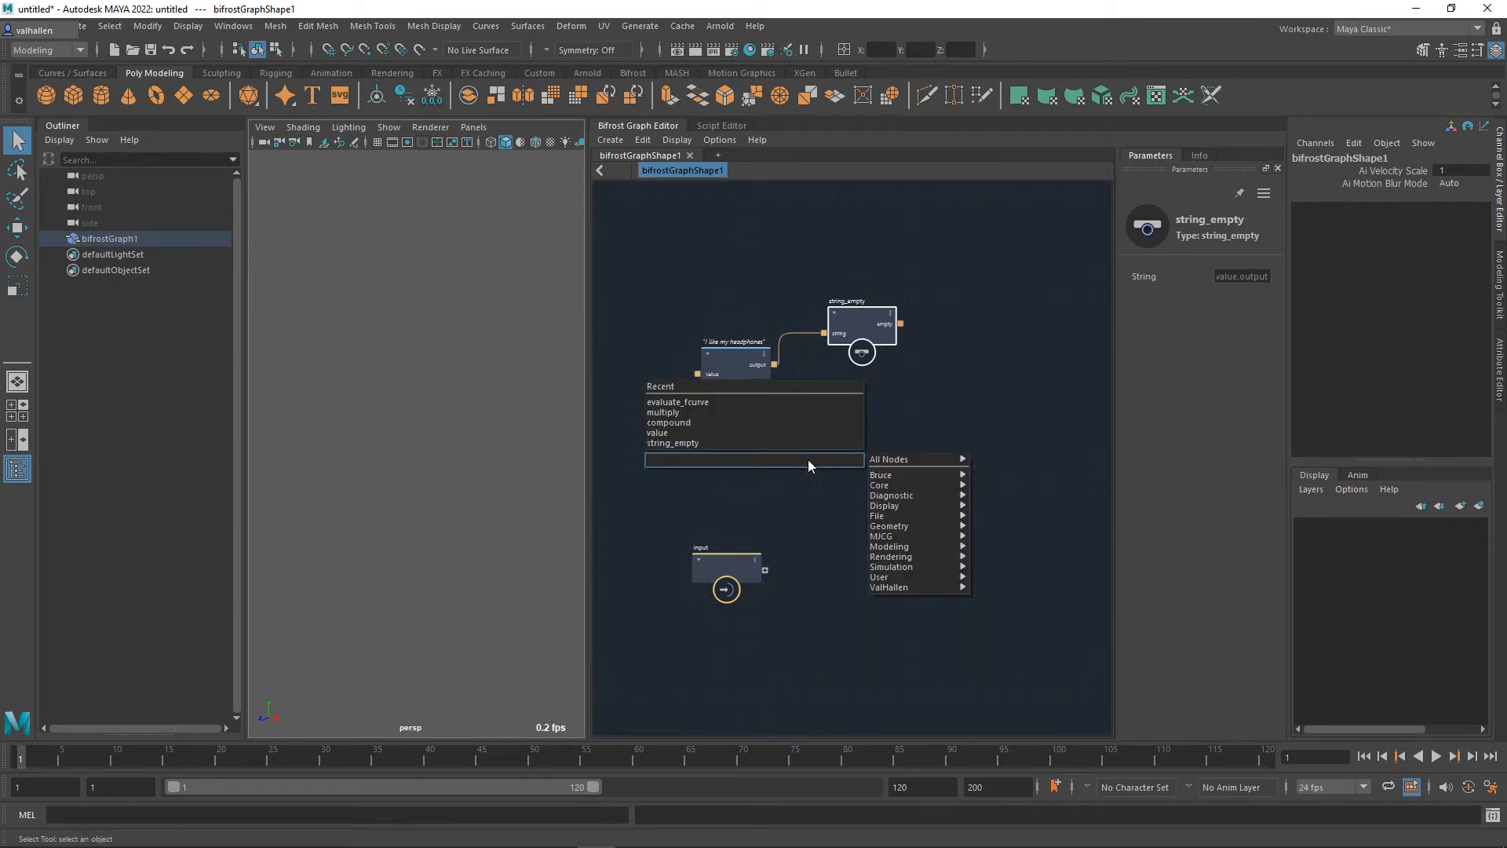
{"action": "type", "text": "create"}
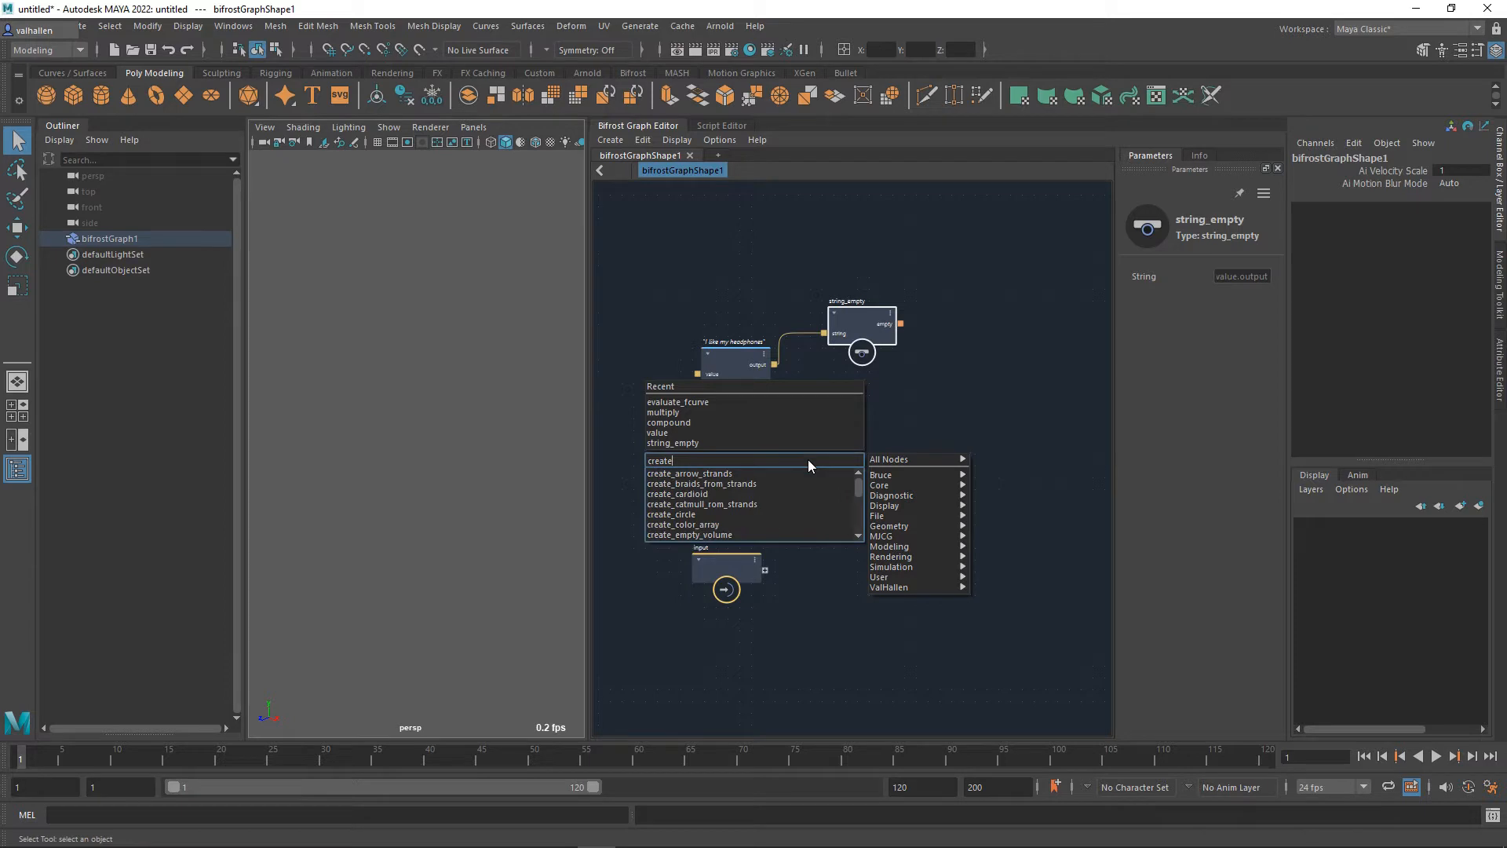
{"action": "type", "text": "_mesh"}
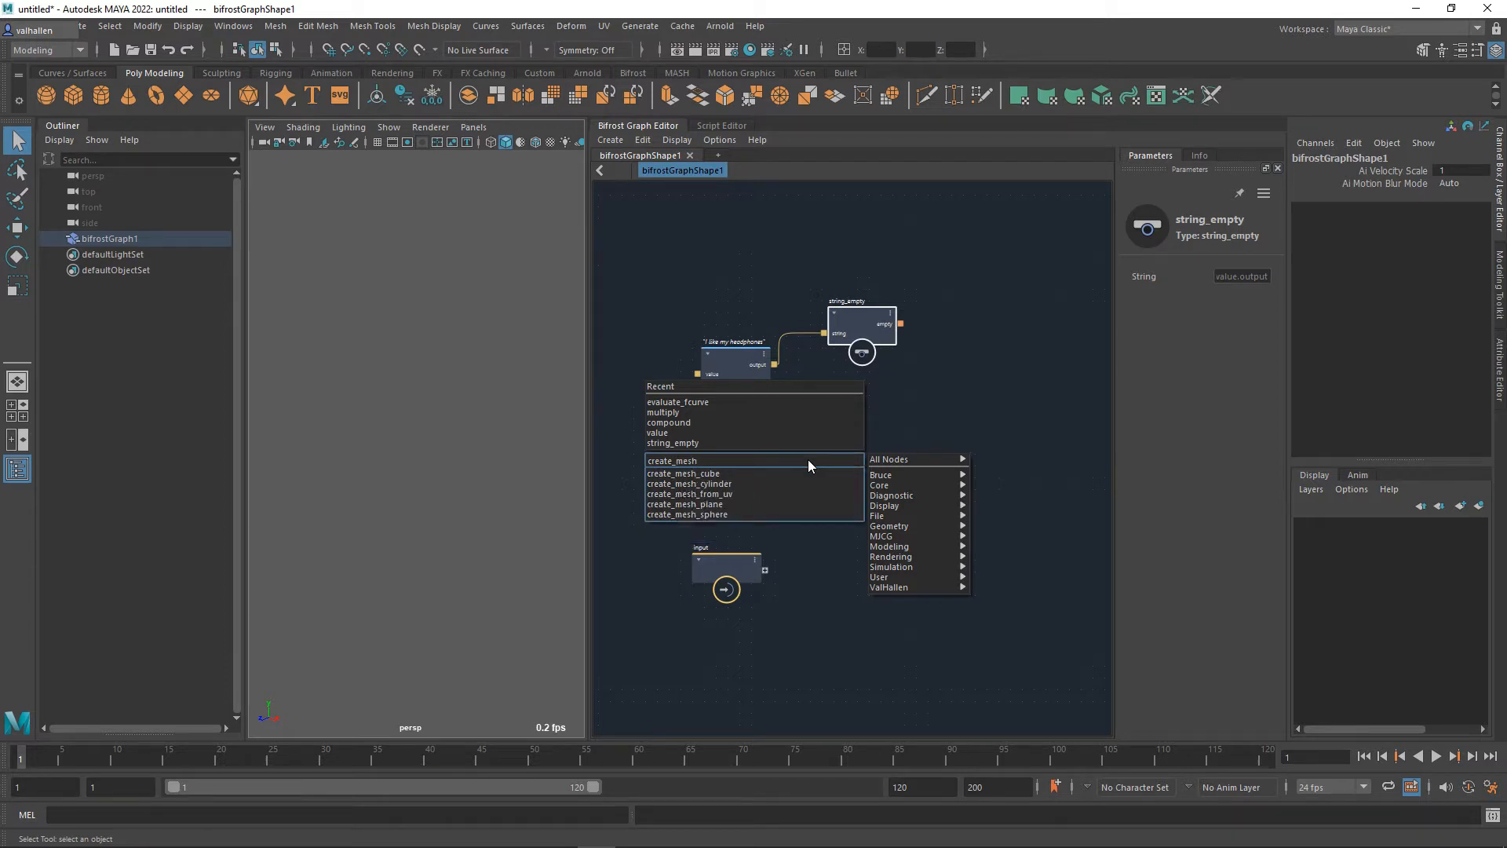
{"action": "key", "text": "Down"}
{"action": "key", "text": "Down"}
{"action": "key", "text": "Down"}
{"action": "key", "text": "Down"}
{"action": "key", "text": "Down"}
{"action": "key", "text": "Return"}
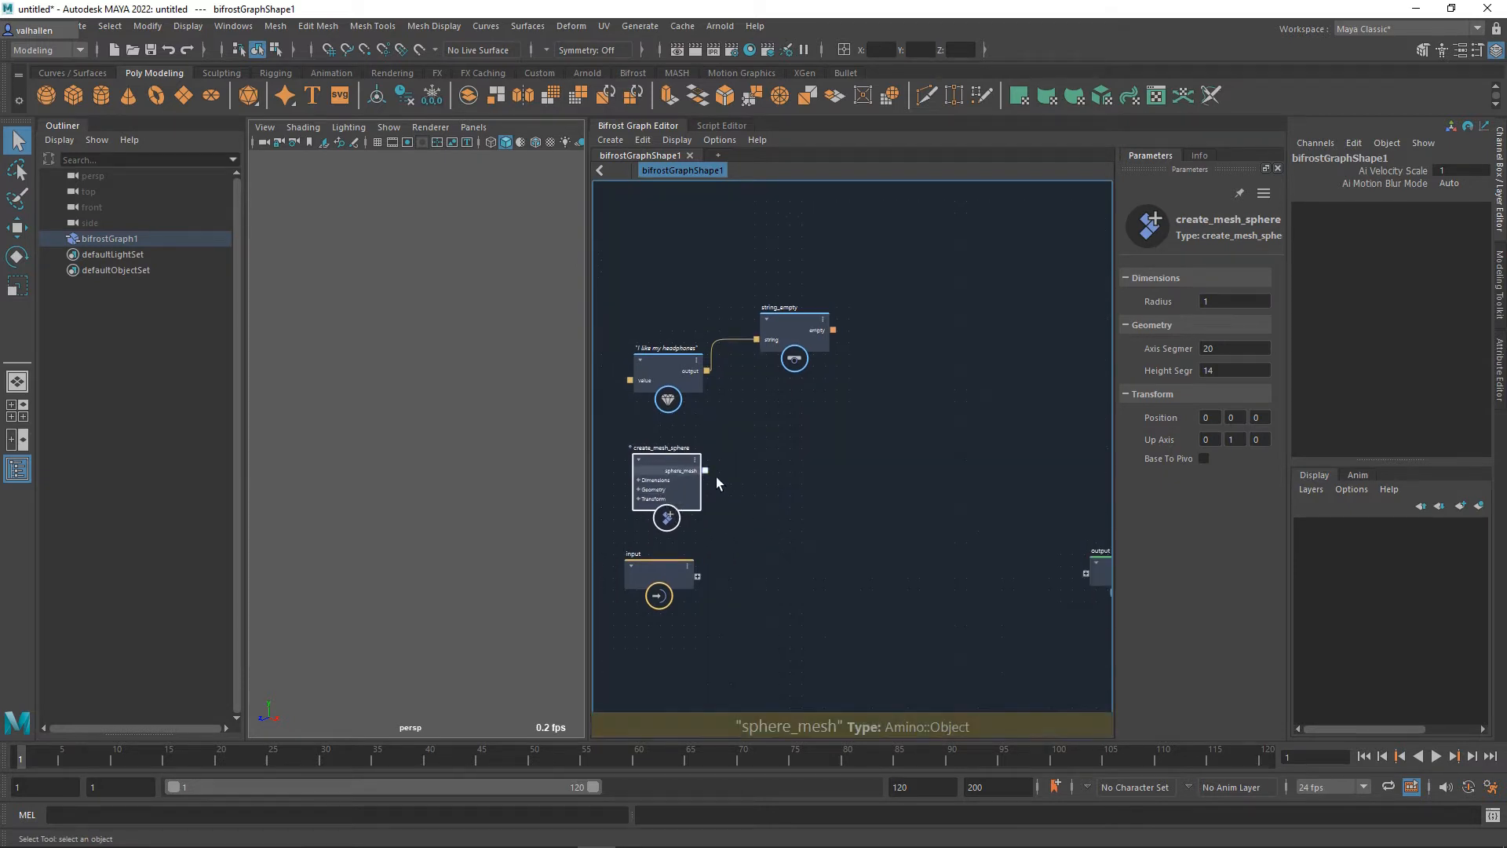
Step: Add a set_geo_property node fed by the sphere mesh and set its property to "color"
{"action": "key", "text": "Tab"}
{"action": "type", "text": "set"}
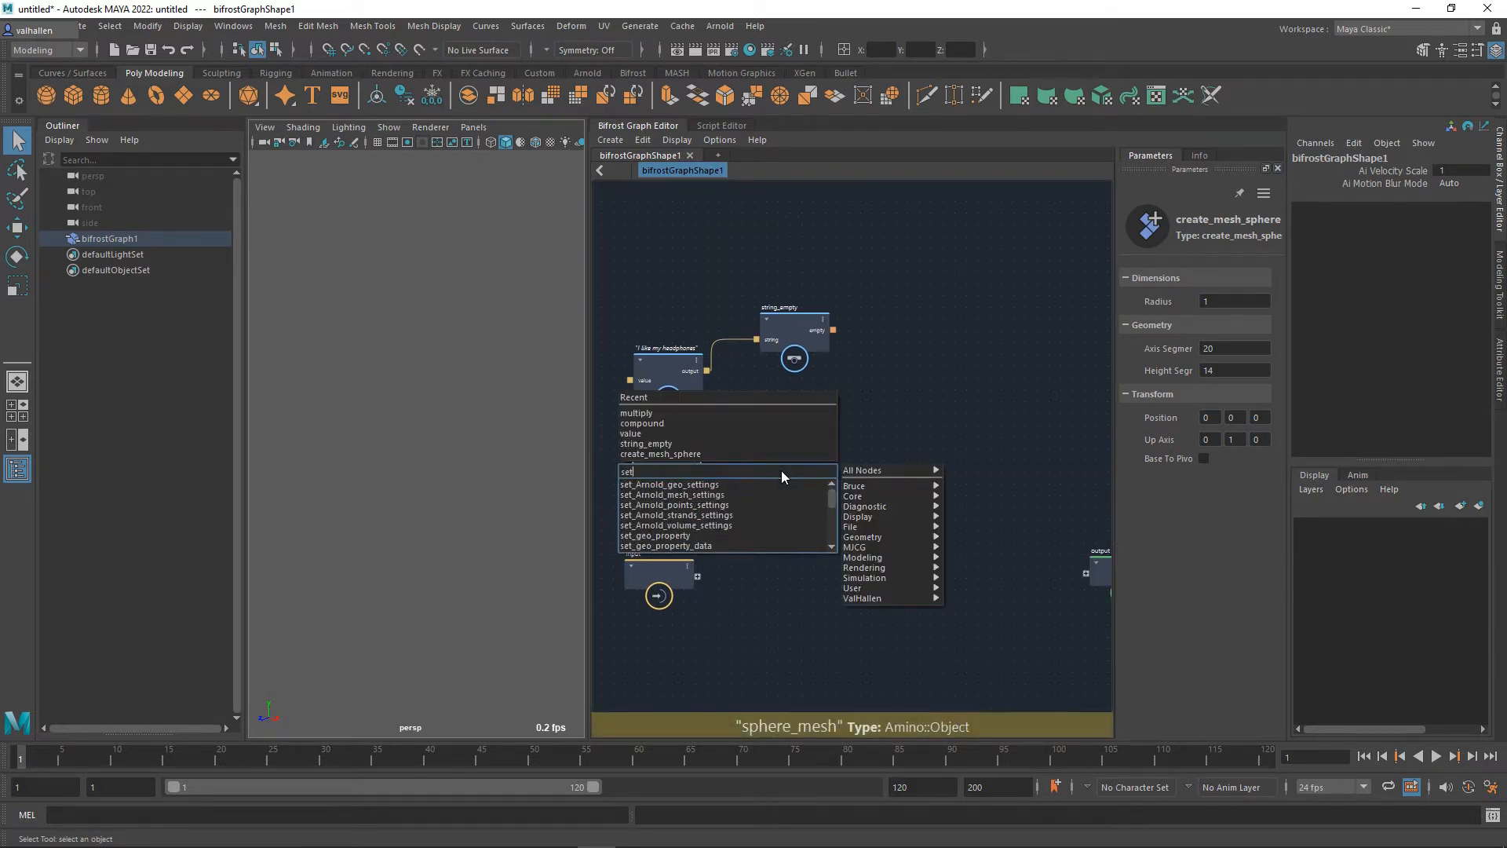
{"action": "type", "text": "_geo"}
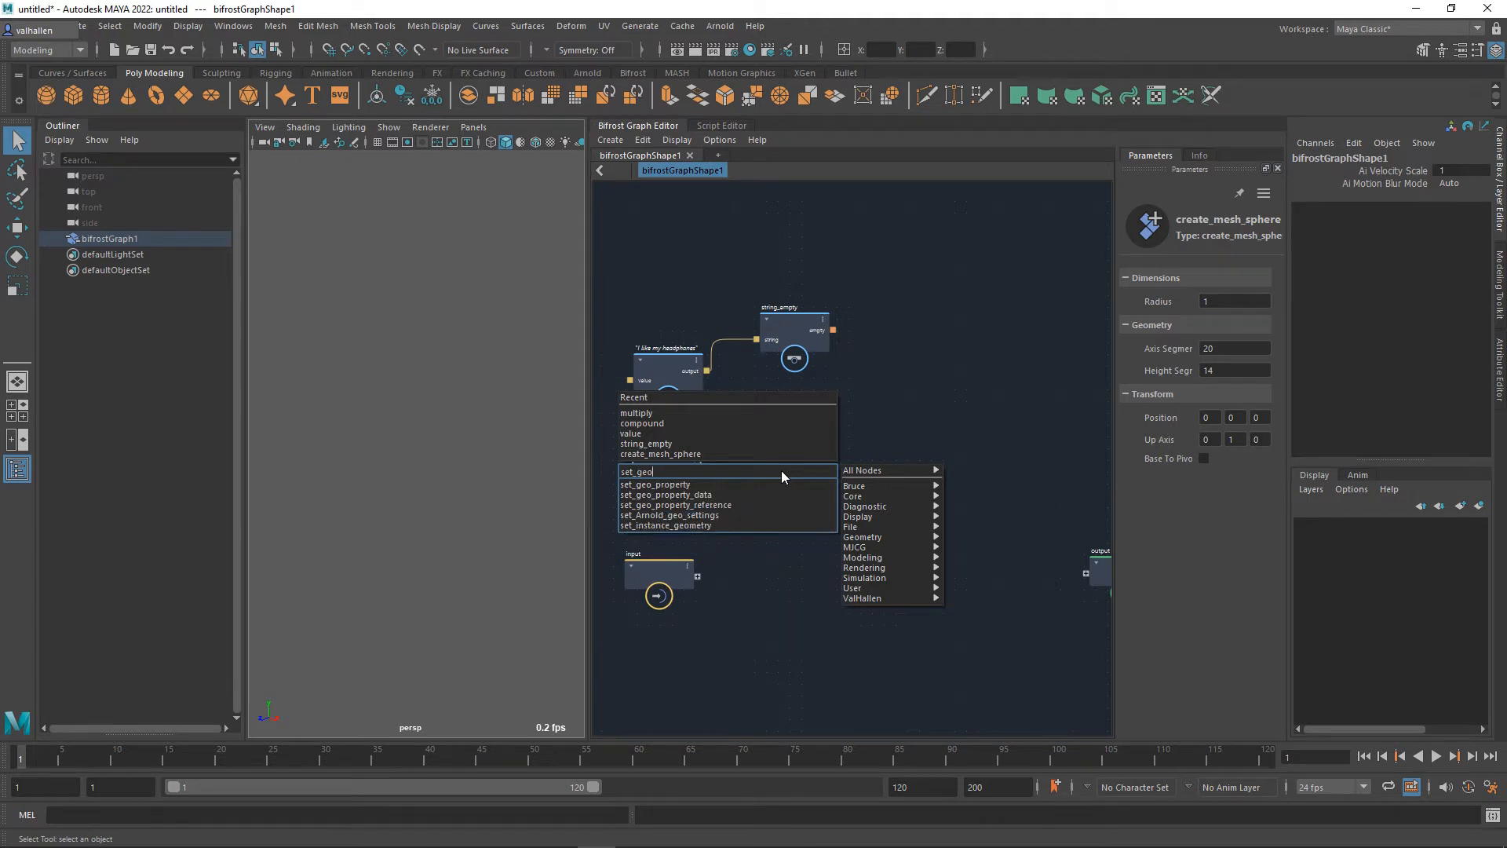
{"action": "key", "text": "Down"}
{"action": "key", "text": "Return"}
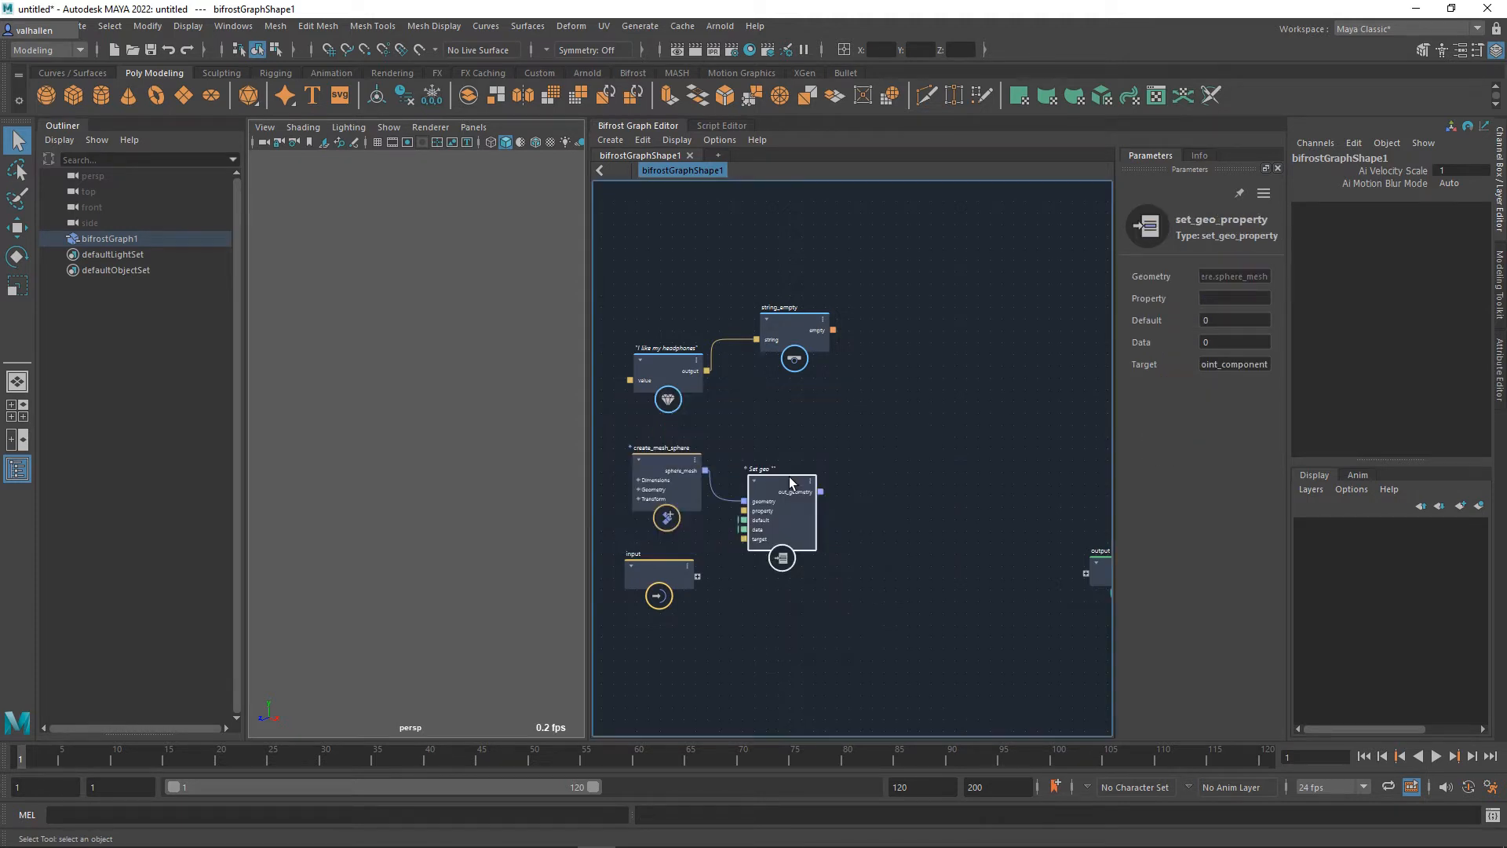
{"action": "left_click", "coordinate": [1235, 298]}
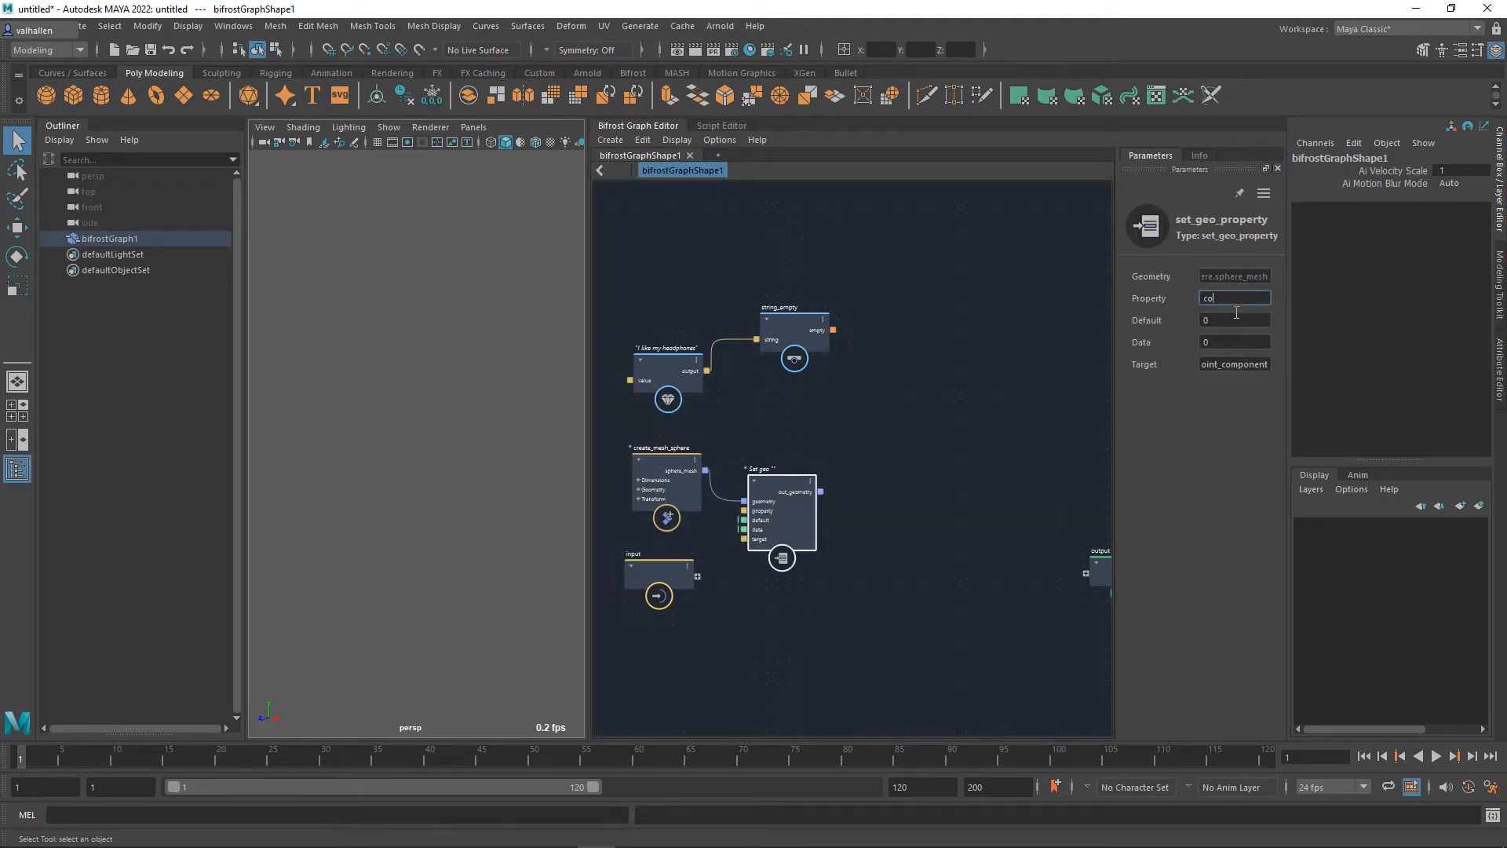
{"action": "left_click_drag", "start_coordinate": [794, 487], "coordinate": [827, 459]}
Step: Move the output node beside set_geo_property and connect out_geometry to it to show the sphere in the viewport
{"action": "middle_click_drag", "start_coordinate": [892, 498], "coordinate": [823, 501], "text": "alt"}
{"action": "left_click_drag", "start_coordinate": [1052, 568], "coordinate": [902, 460]}
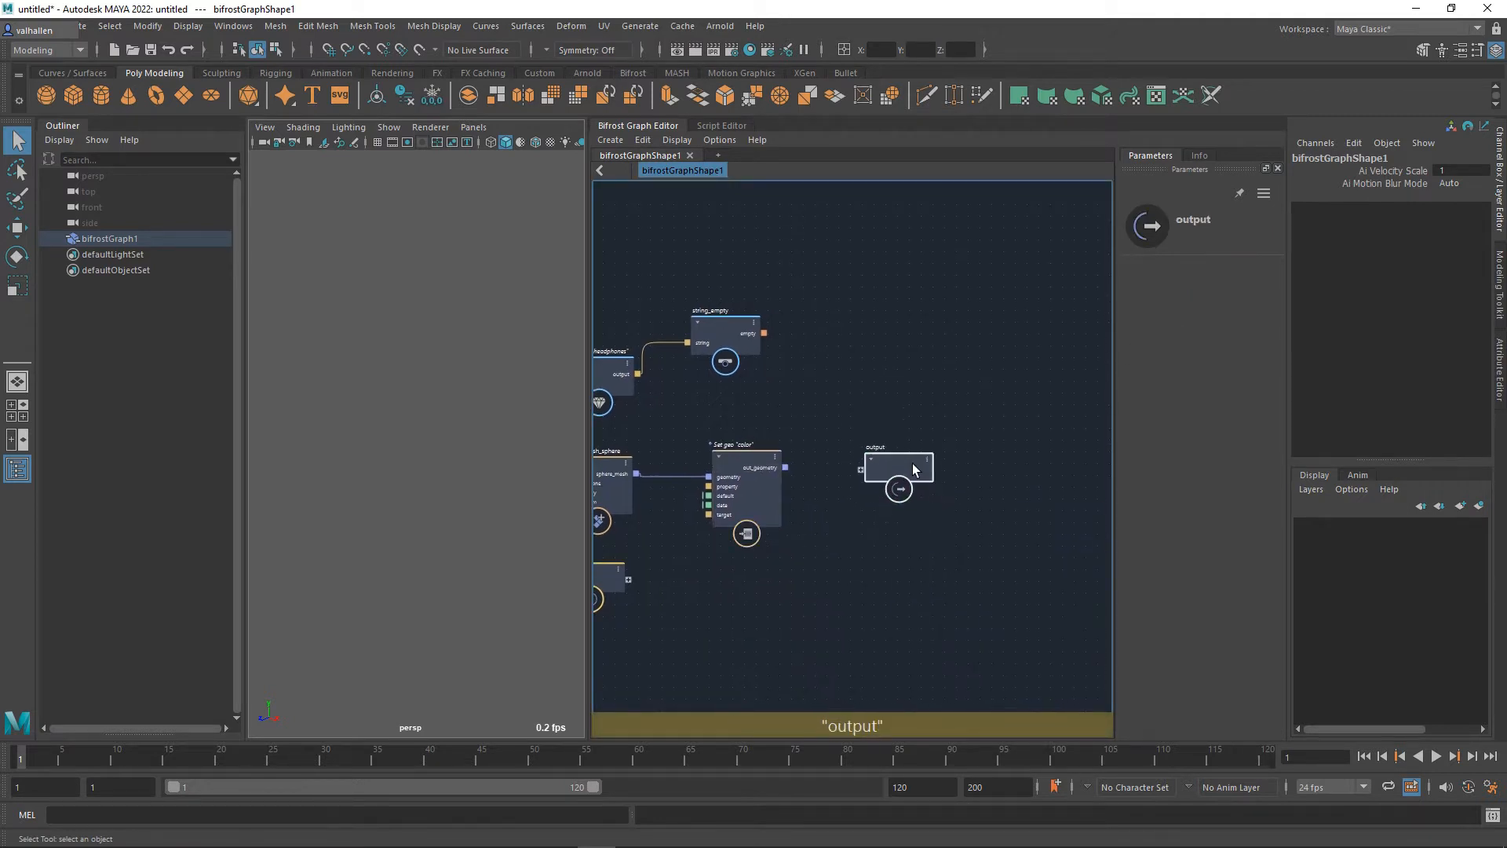
{"action": "left_click_drag", "start_coordinate": [785, 467], "coordinate": [867, 467]}
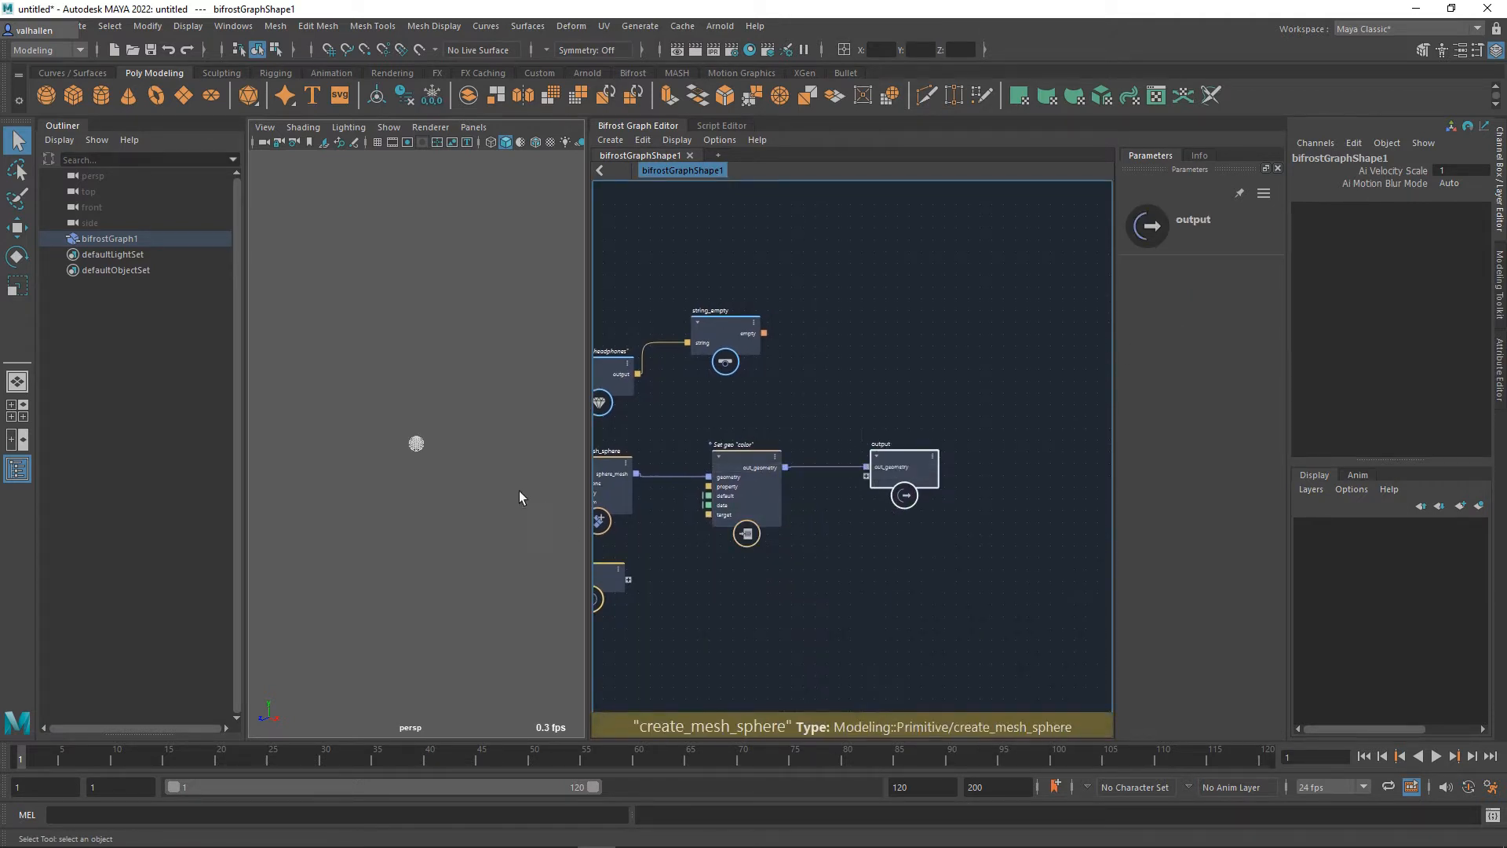
{"action": "left_click_drag", "start_coordinate": [477, 404], "coordinate": [485, 445], "text": "alt"}
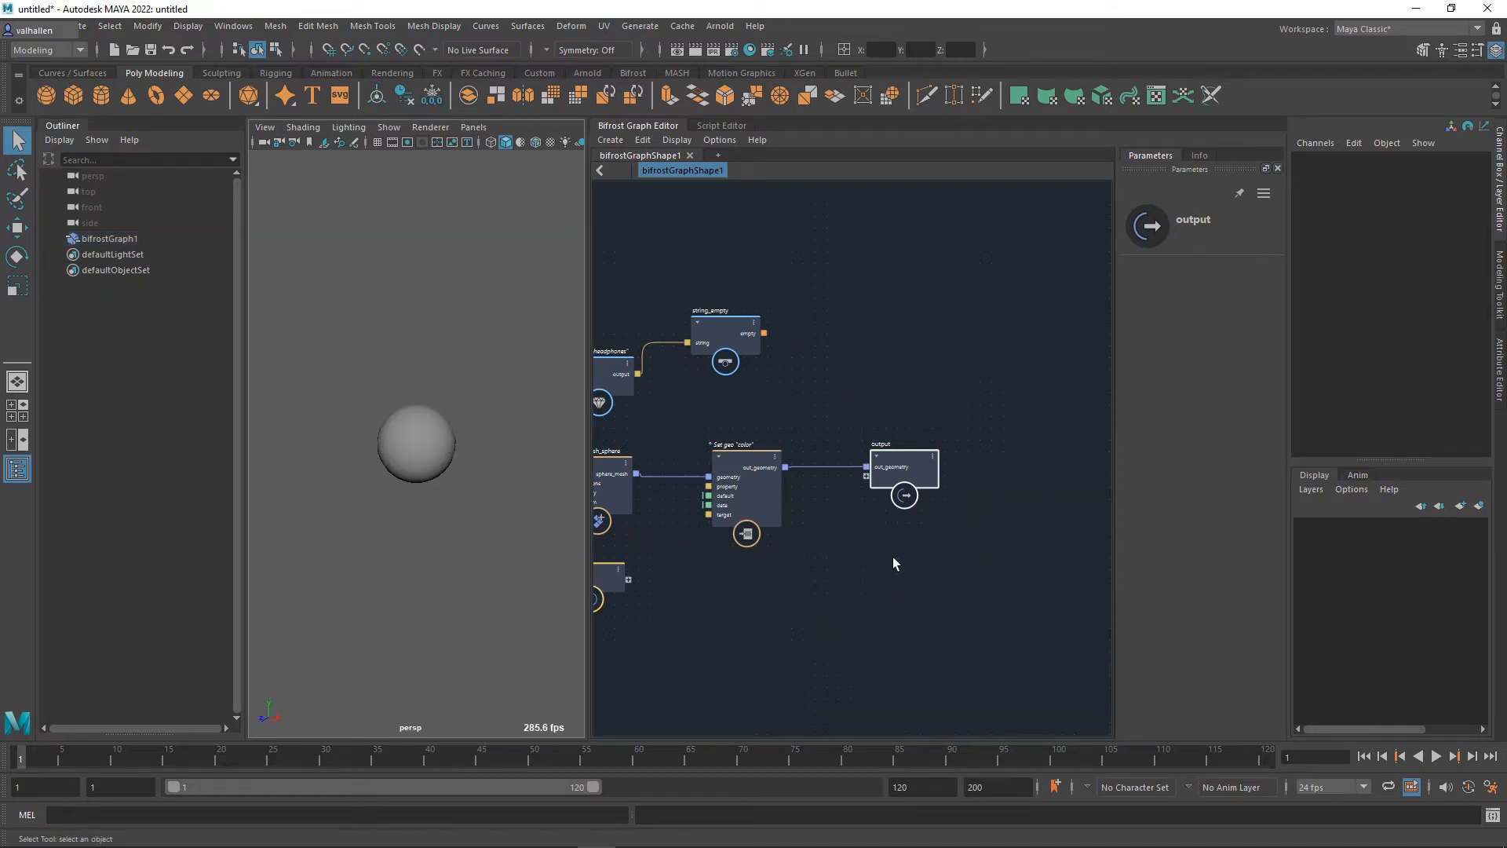
Step: Rearrange the graph with the string value and string_empty nodes below the sphere node and the input node above them
{"action": "middle_click_drag", "start_coordinate": [892, 559], "coordinate": [981, 537], "text": "alt"}
{"action": "left_click", "coordinate": [604, 562]}
{"action": "left_click", "coordinate": [770, 453]}
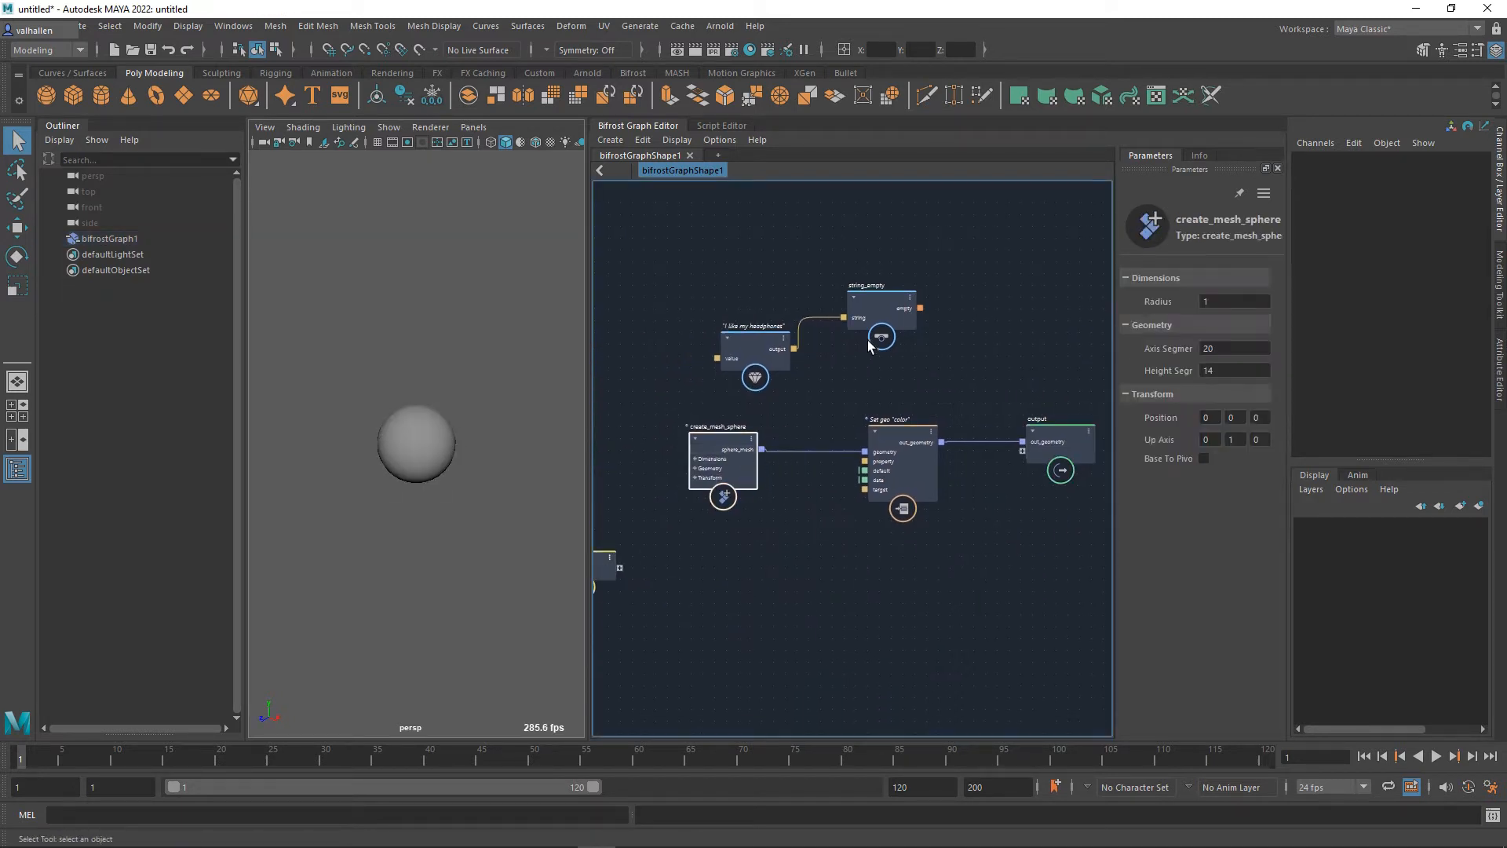
{"action": "middle_click_drag", "start_coordinate": [868, 341], "coordinate": [897, 378], "text": "alt"}
{"action": "left_click_drag", "start_coordinate": [779, 402], "coordinate": [643, 366]}
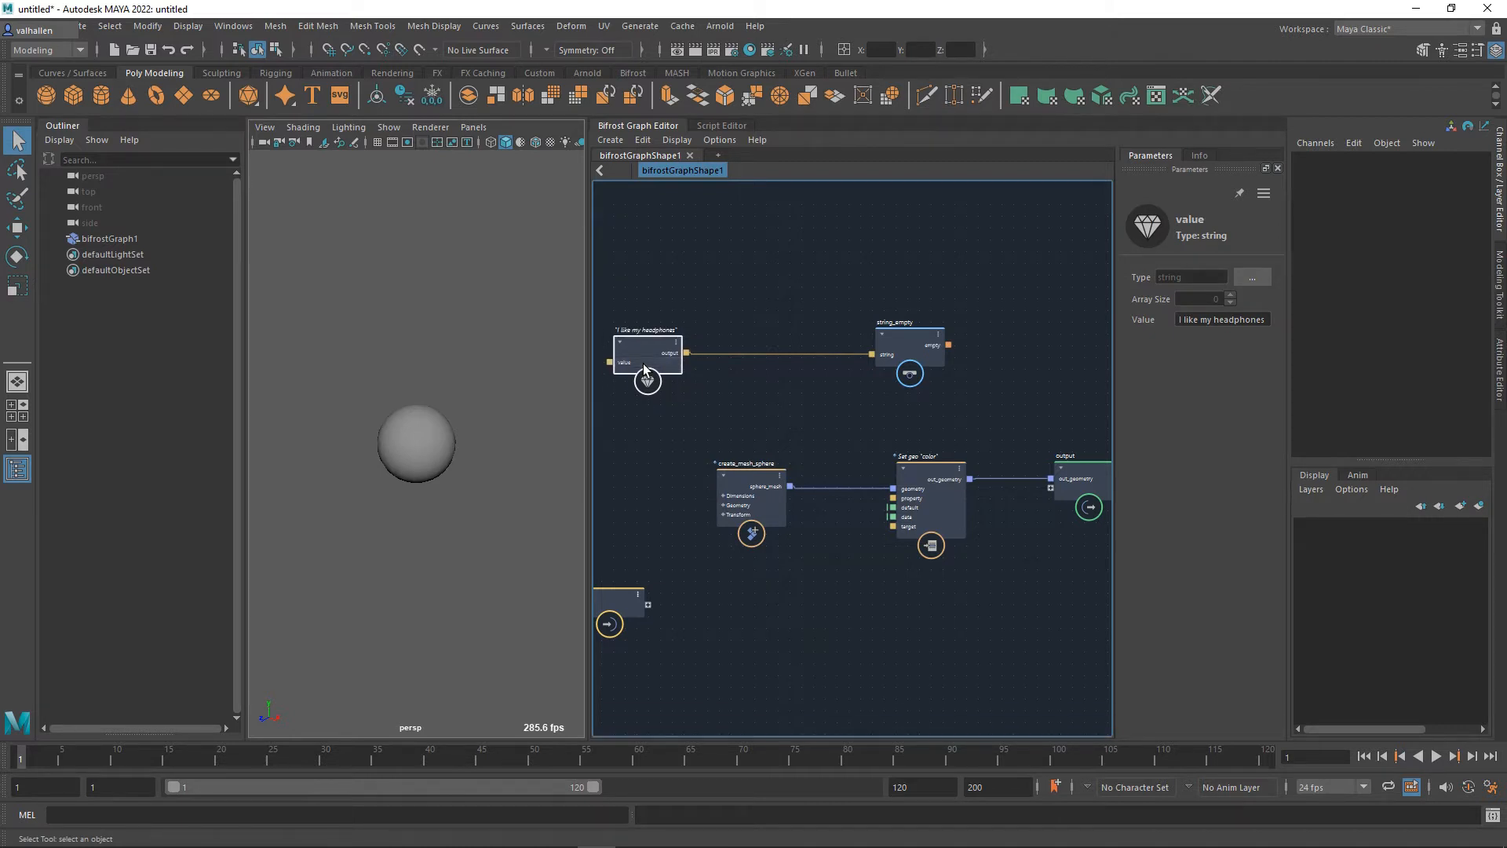
{"action": "left_click_drag", "start_coordinate": [883, 345], "coordinate": [753, 339]}
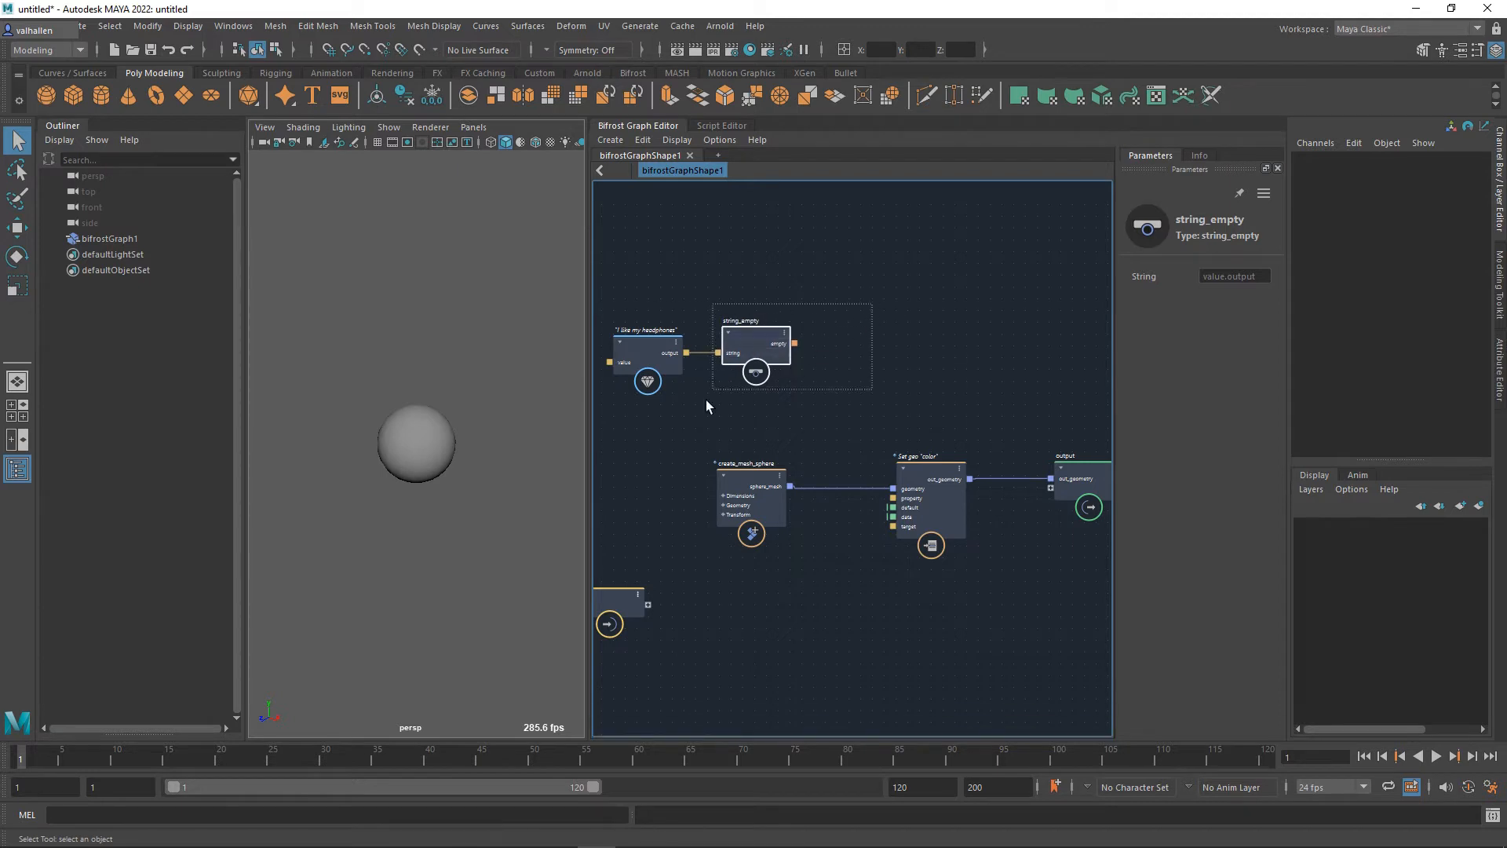
{"action": "left_click_drag", "start_coordinate": [705, 399], "coordinate": [669, 419]}
{"action": "left_click_drag", "start_coordinate": [750, 372], "coordinate": [742, 683]}
{"action": "middle_click_drag", "start_coordinate": [666, 614], "coordinate": [774, 539]}
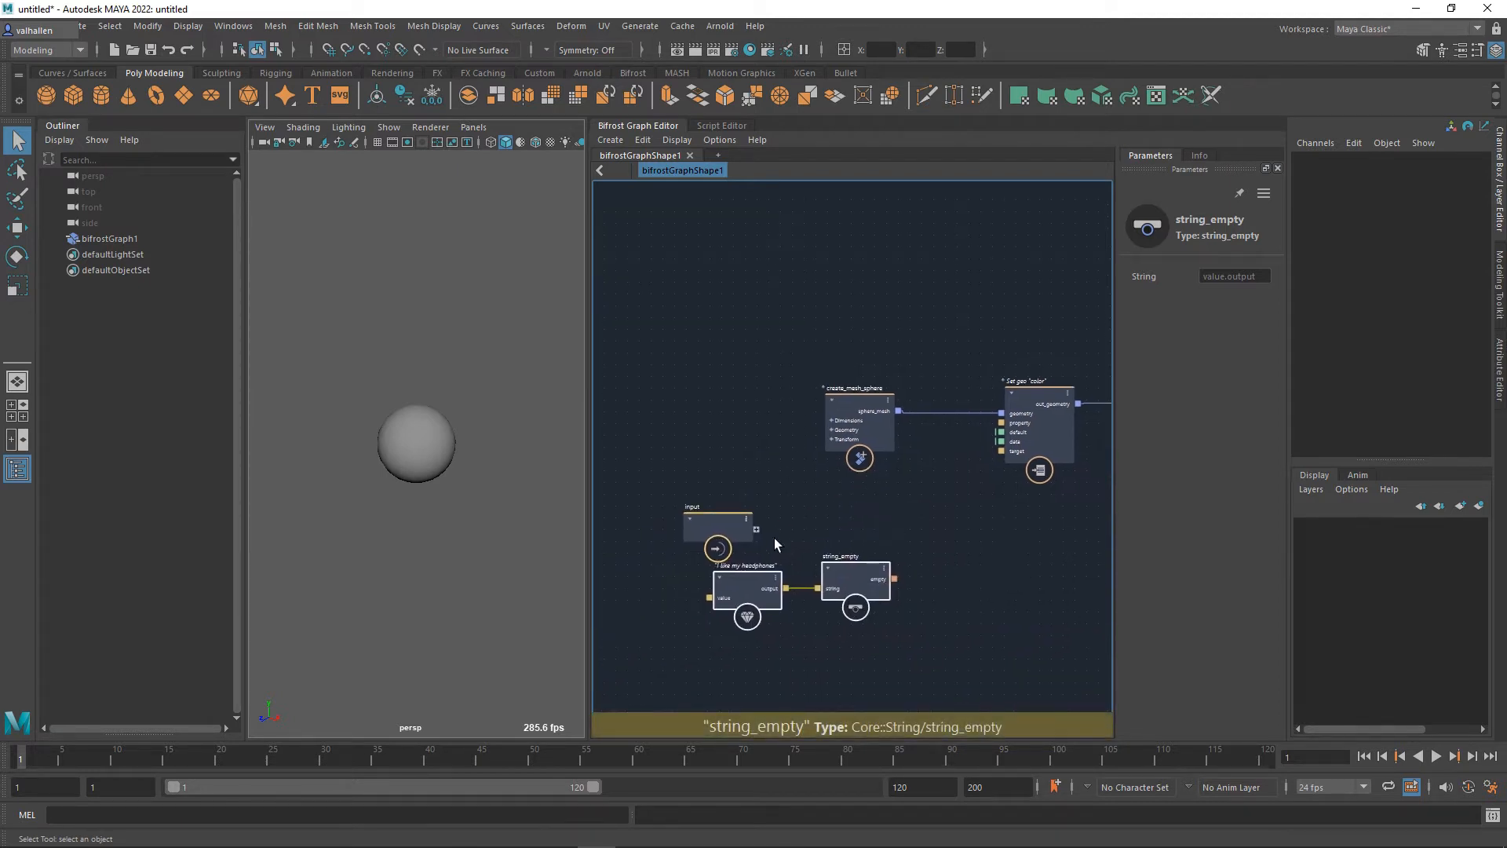
{"action": "left_click_drag", "start_coordinate": [730, 526], "coordinate": [677, 345]}
{"action": "middle_click_drag", "start_coordinate": [928, 518], "coordinate": [897, 501]}
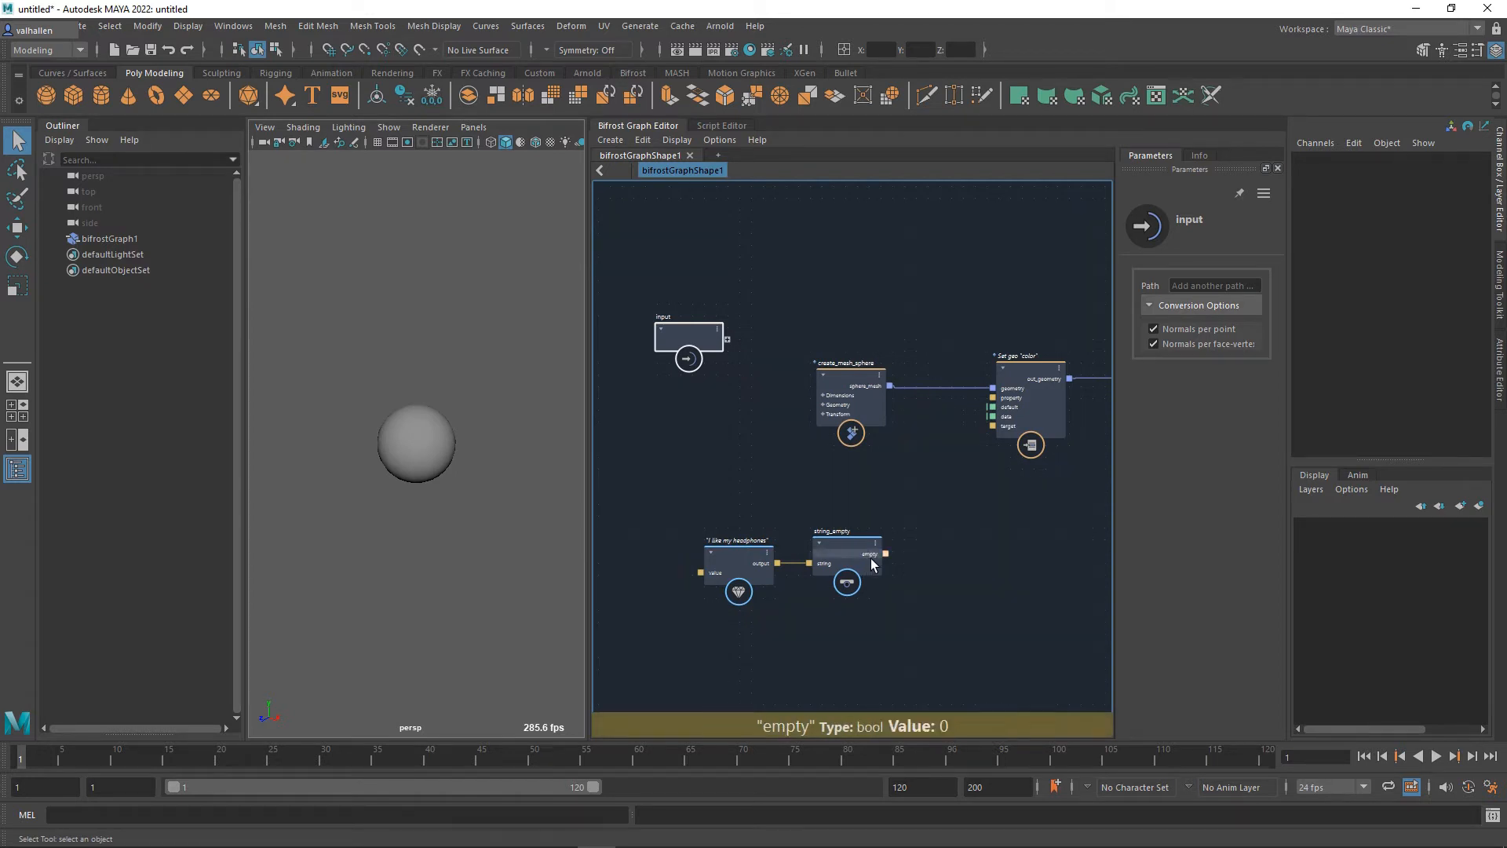
Step: Add an if node and connect string_empty's empty output to its condition input
{"action": "middle_click_drag", "start_coordinate": [919, 627], "coordinate": [867, 609]}
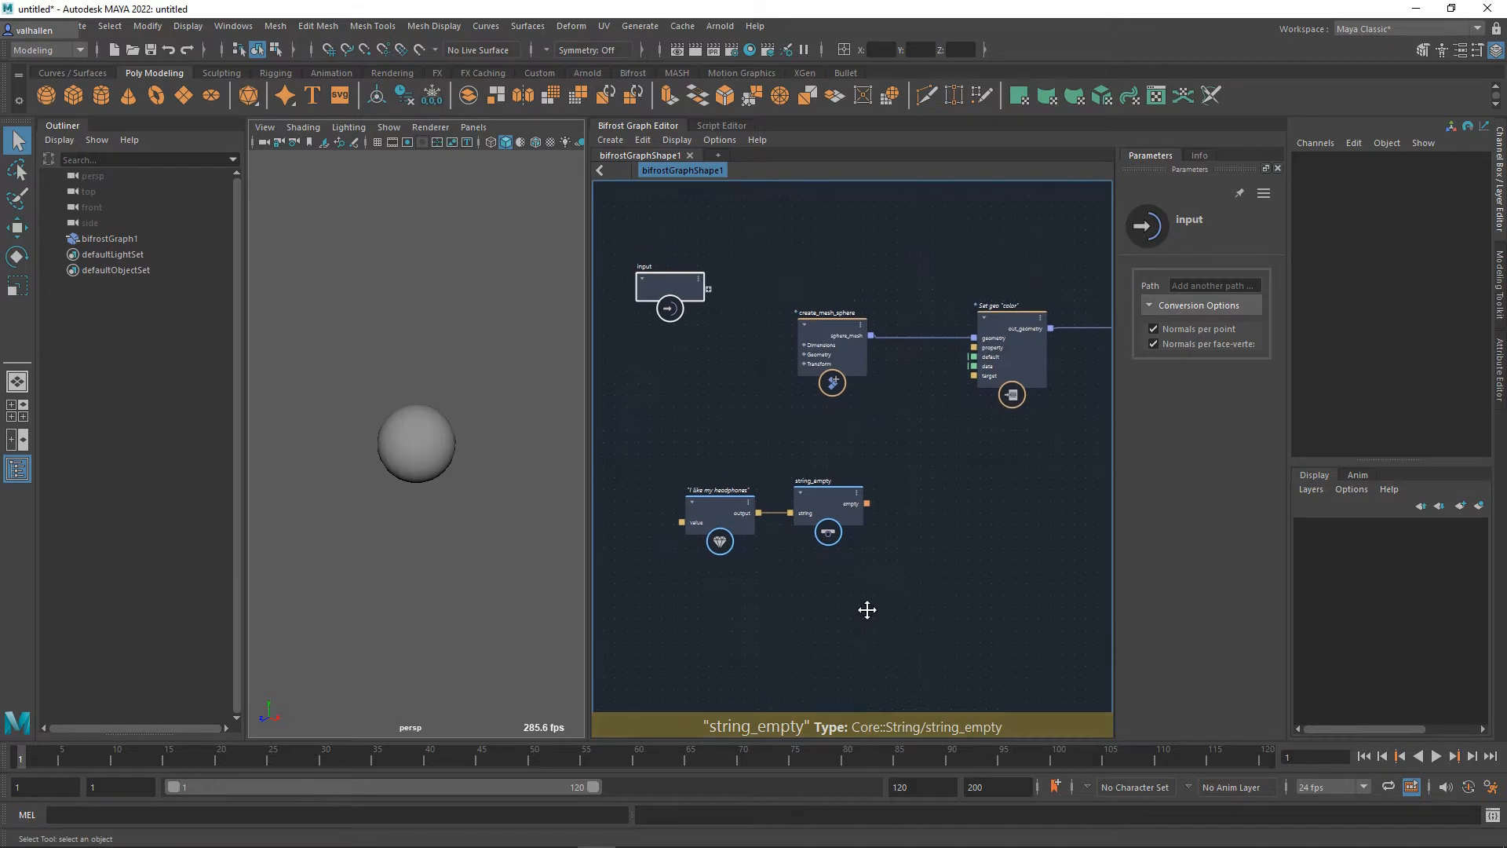
{"action": "scroll", "coordinate": [813, 557], "scroll_direction": "up", "scroll_amount": 2}
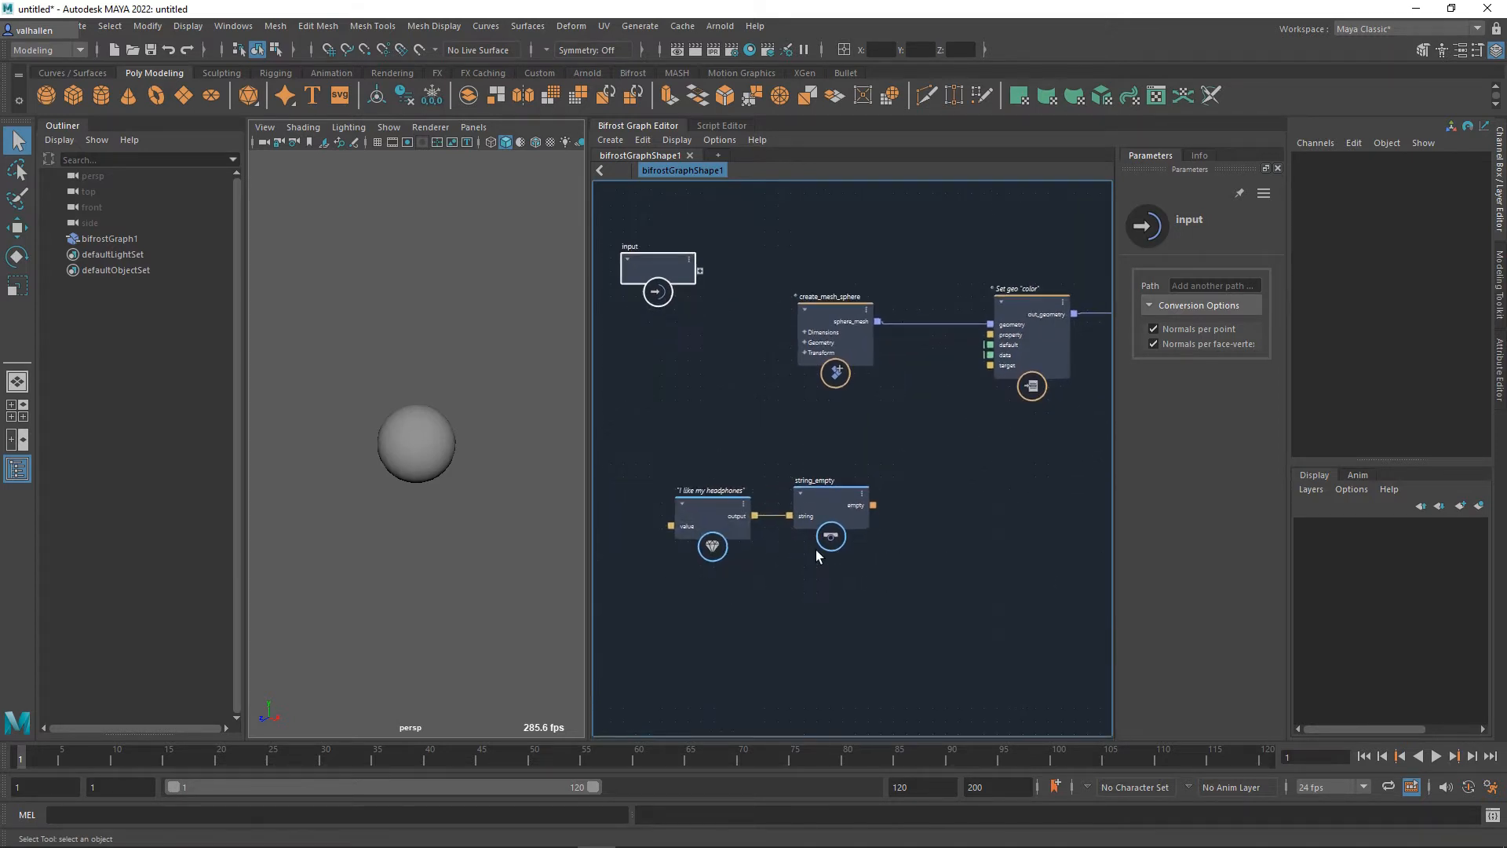
{"action": "left_click", "coordinate": [822, 506]}
{"action": "middle_click_drag", "start_coordinate": [962, 576], "coordinate": [907, 581]}
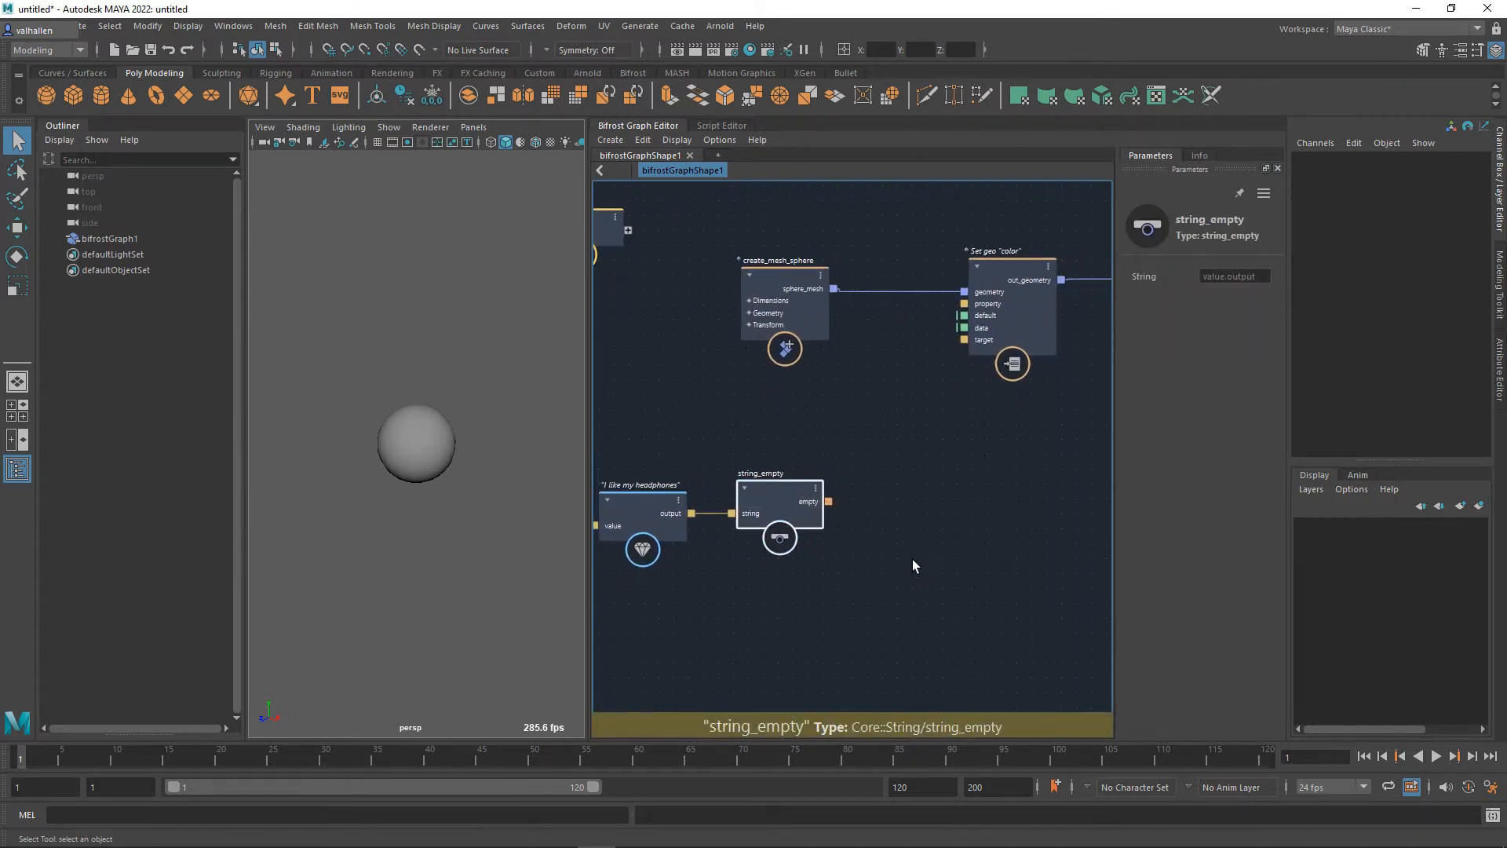
{"action": "key", "text": "Tab"}
{"action": "type", "text": "if"}
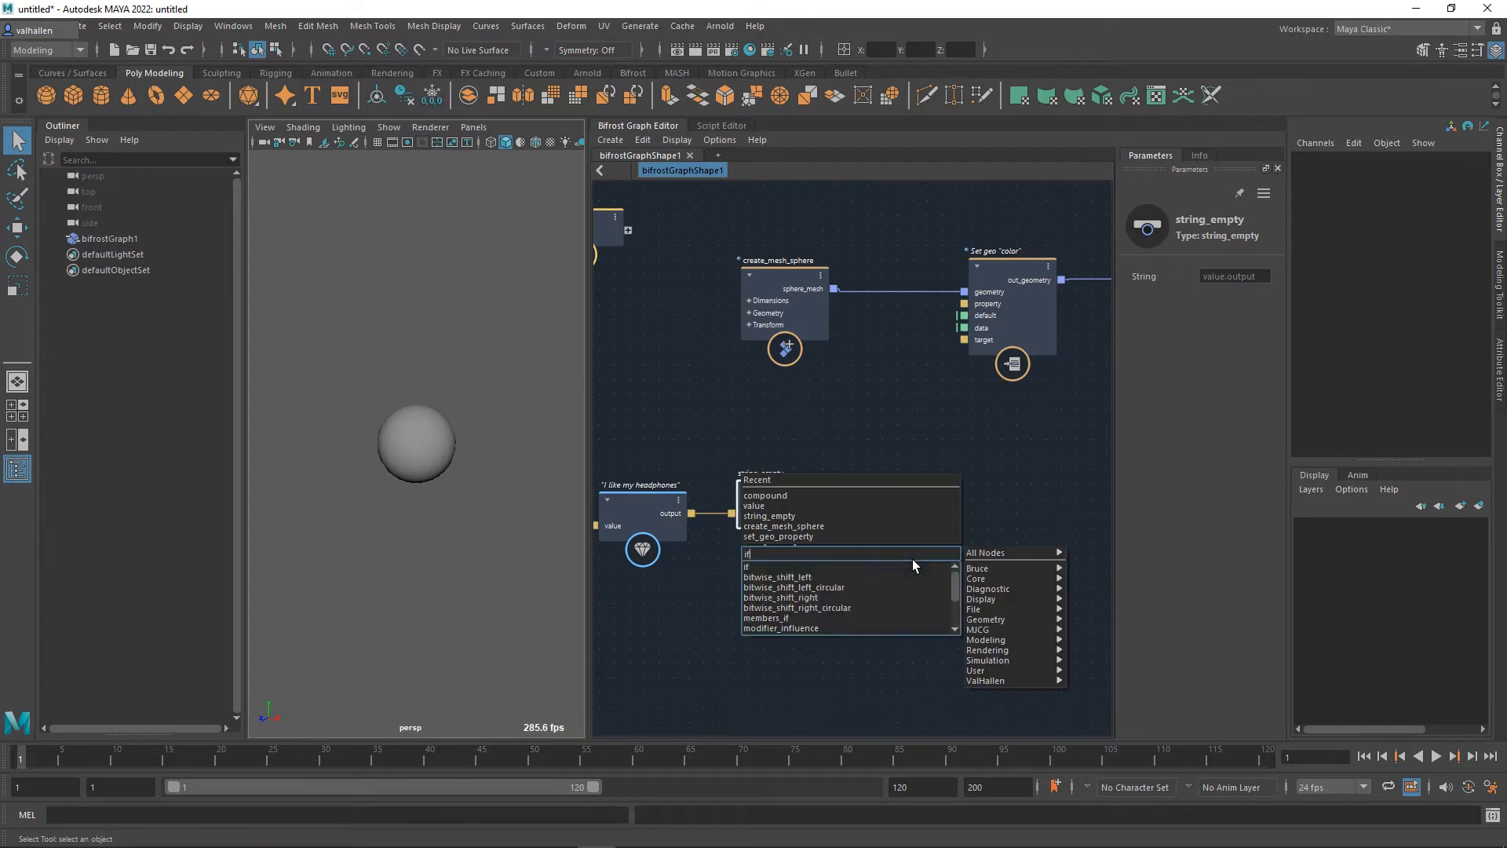
{"action": "key", "text": "Return"}
{"action": "left_click_drag", "start_coordinate": [912, 559], "coordinate": [936, 442]}
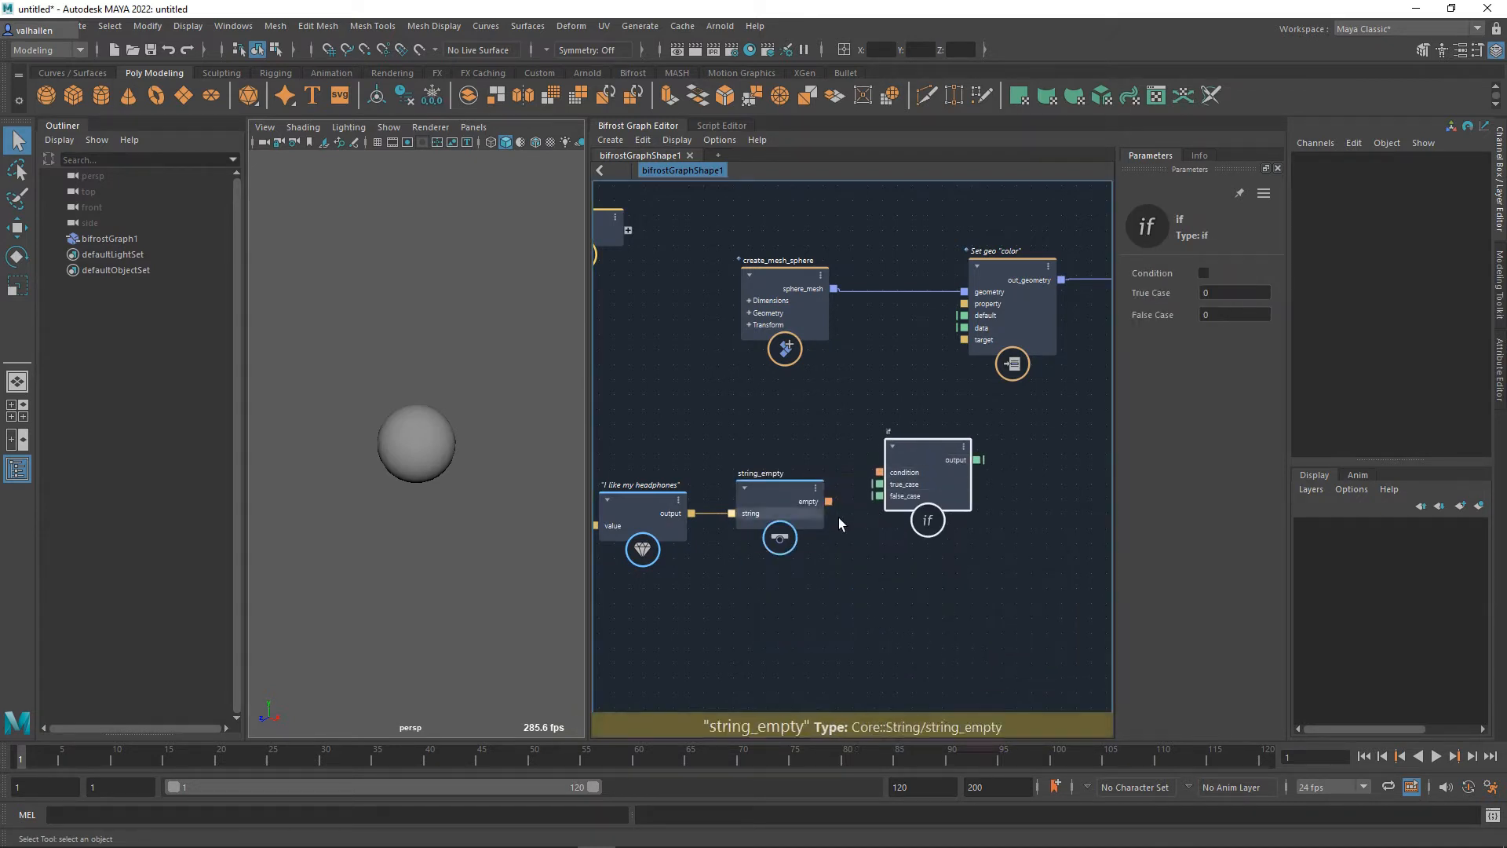
{"action": "left_click_drag", "start_coordinate": [829, 501], "coordinate": [940, 529]}
Step: Add a value node of type four-component 32-bit floating-point vector and place it below the string_empty node
{"action": "key", "text": "Tab"}
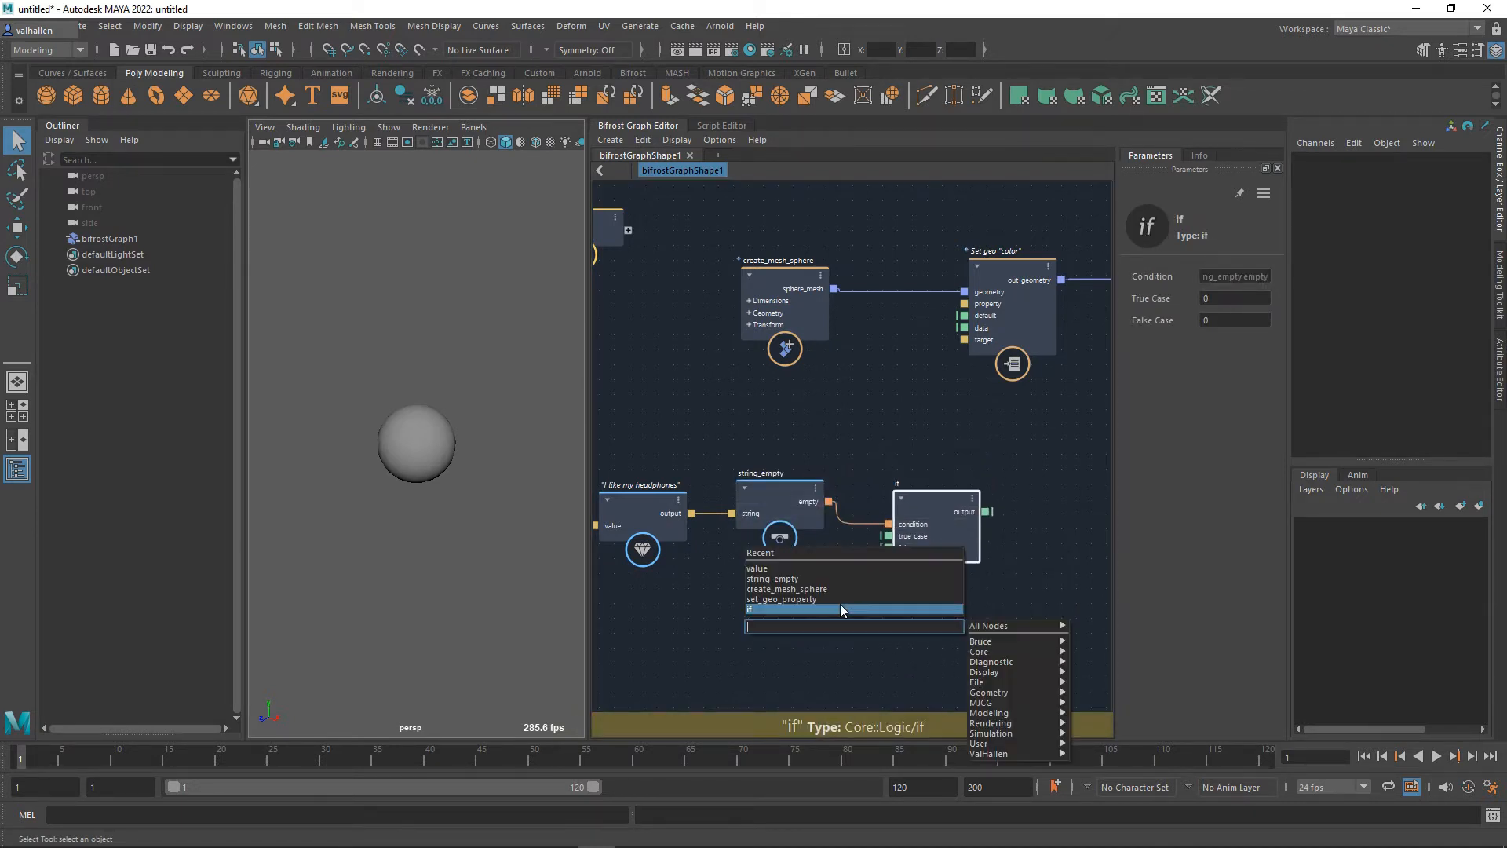
{"action": "type", "text": "value"}
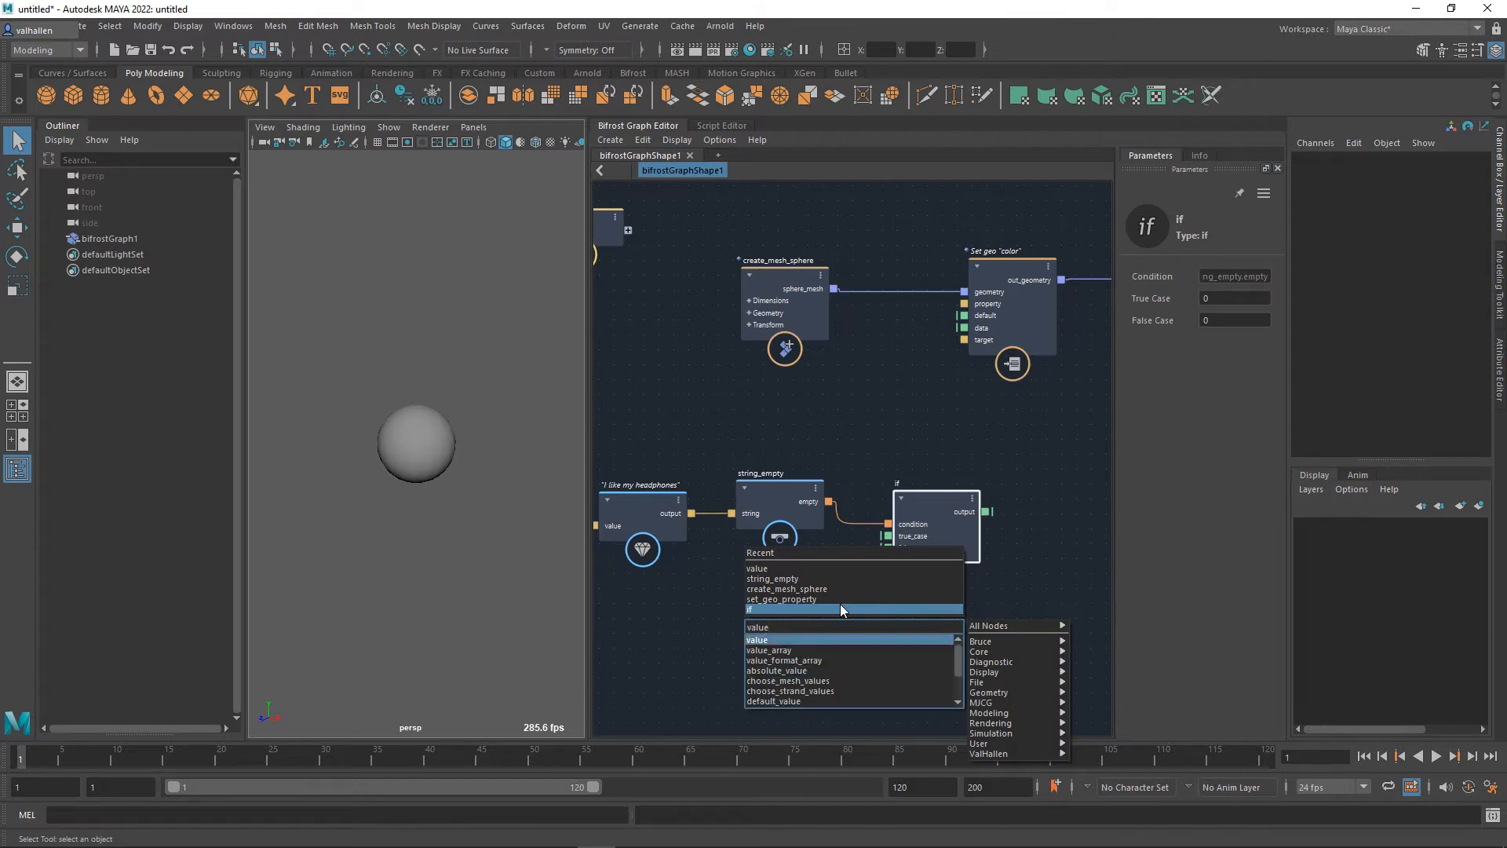
{"action": "key", "text": "Return"}
{"action": "left_click", "coordinate": [1250, 278]}
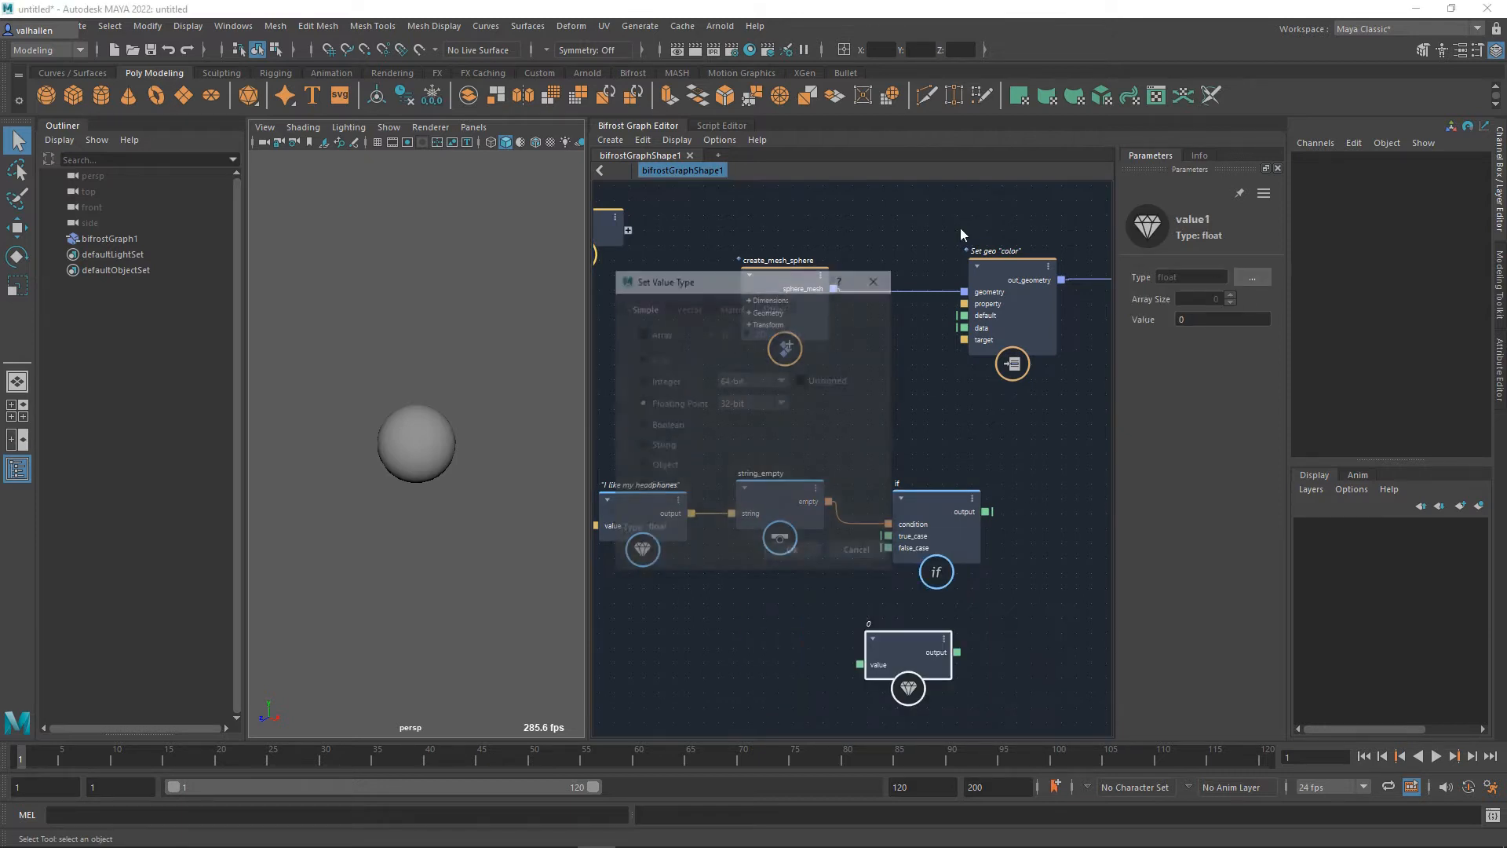
{"action": "left_click", "coordinate": [688, 307]}
{"action": "left_click", "coordinate": [783, 365]}
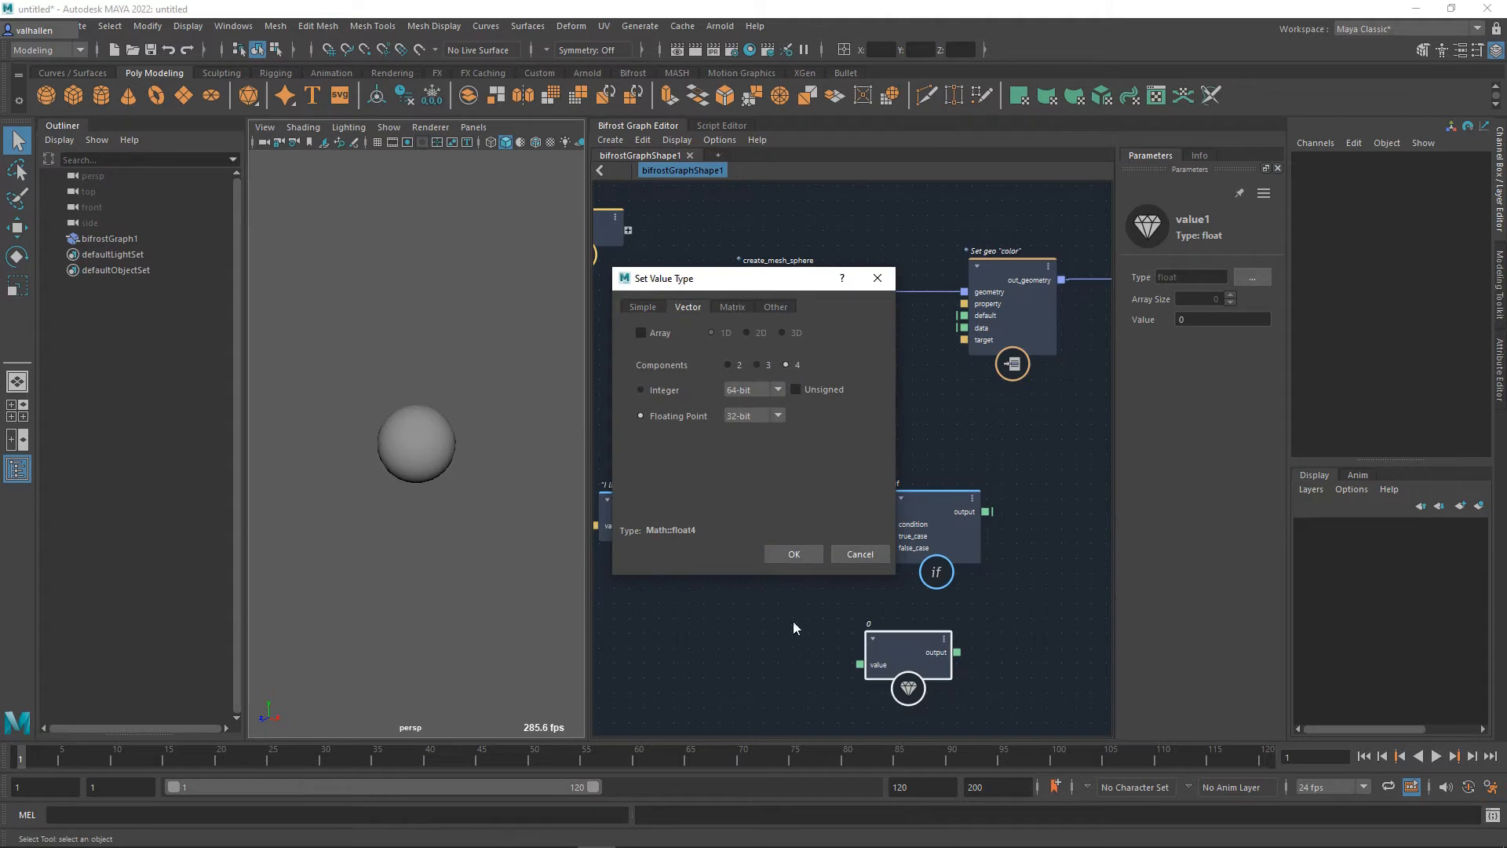
{"action": "left_click", "coordinate": [794, 553]}
{"action": "left_click_drag", "start_coordinate": [907, 661], "coordinate": [821, 639]}
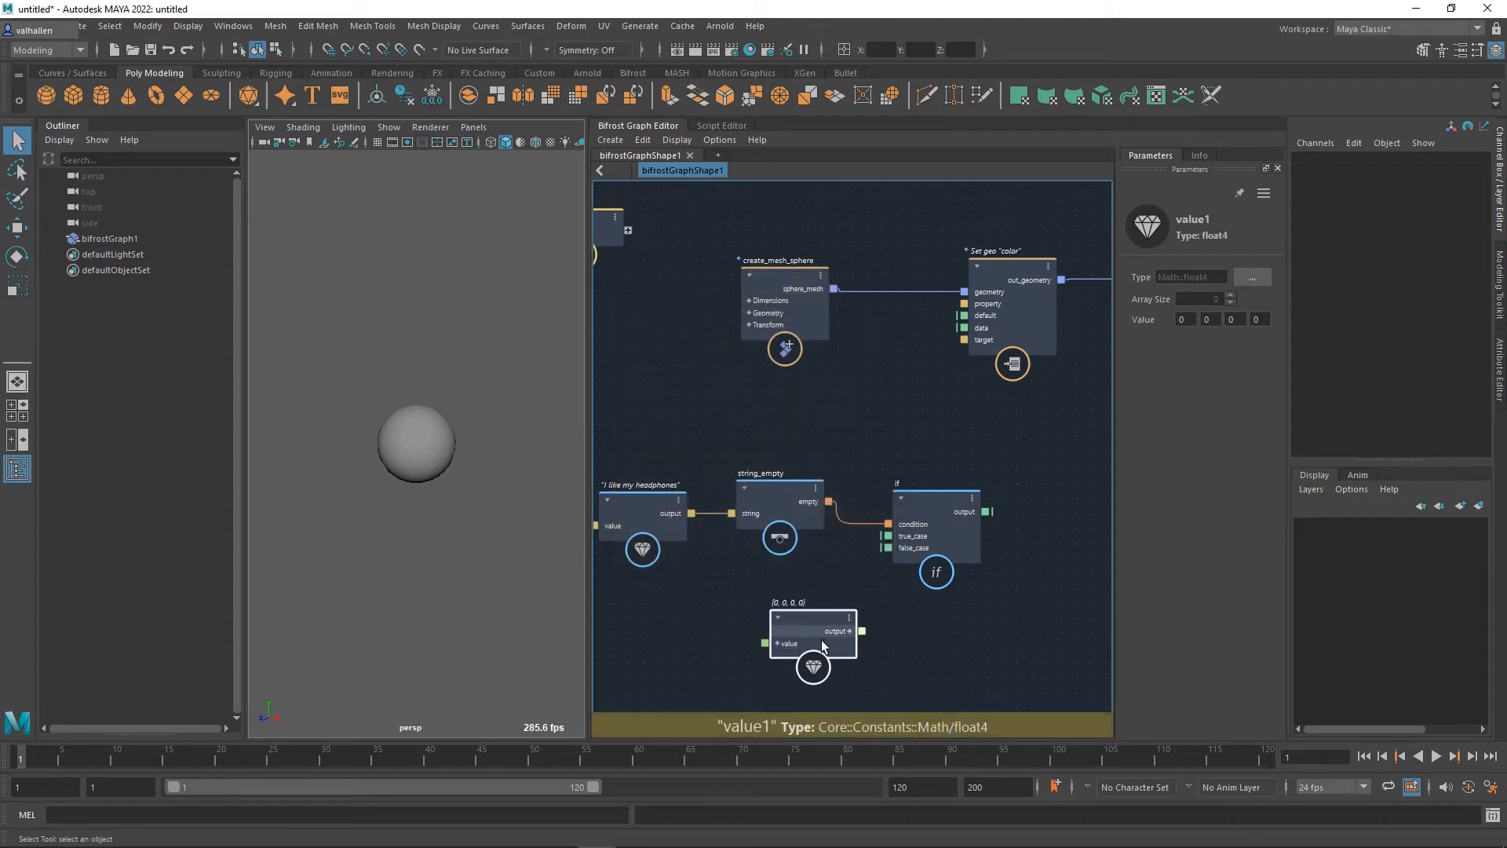
Step: Set the four-component vector value to 1, 0, 0, 1 for red
{"action": "left_click", "coordinate": [1183, 319]}
{"action": "type", "text": "1"}
{"action": "left_click", "coordinate": [1258, 320]}
{"action": "type", "text": "1"}
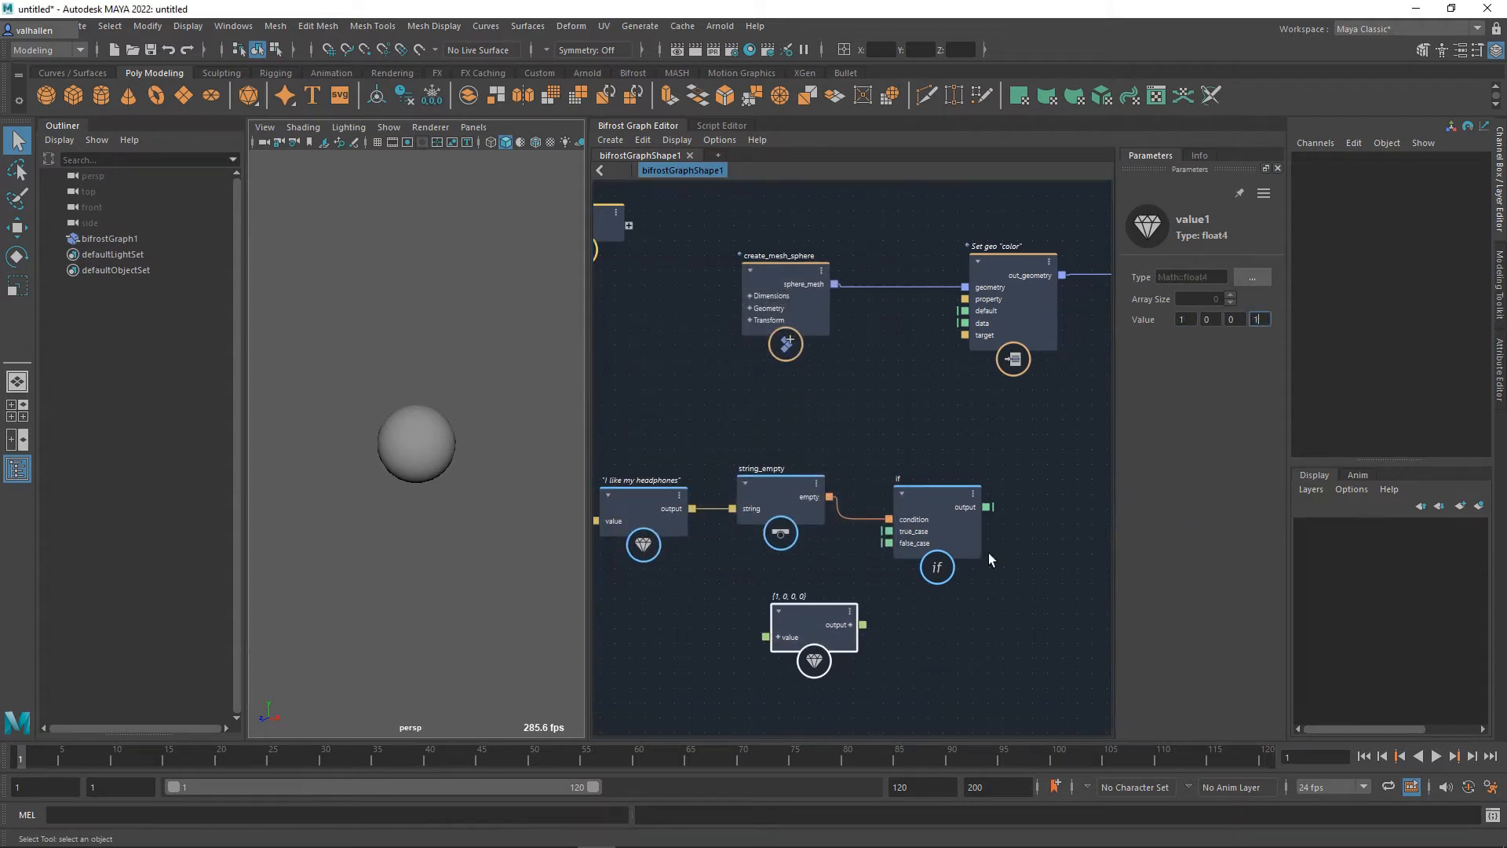
Step: Duplicate the red vector value node and place the copy directly below the original
{"action": "left_click", "coordinate": [913, 648]}
{"action": "left_click", "coordinate": [807, 624]}
{"action": "key", "text": "ctrl+c"}
{"action": "key", "text": "ctrl+v"}
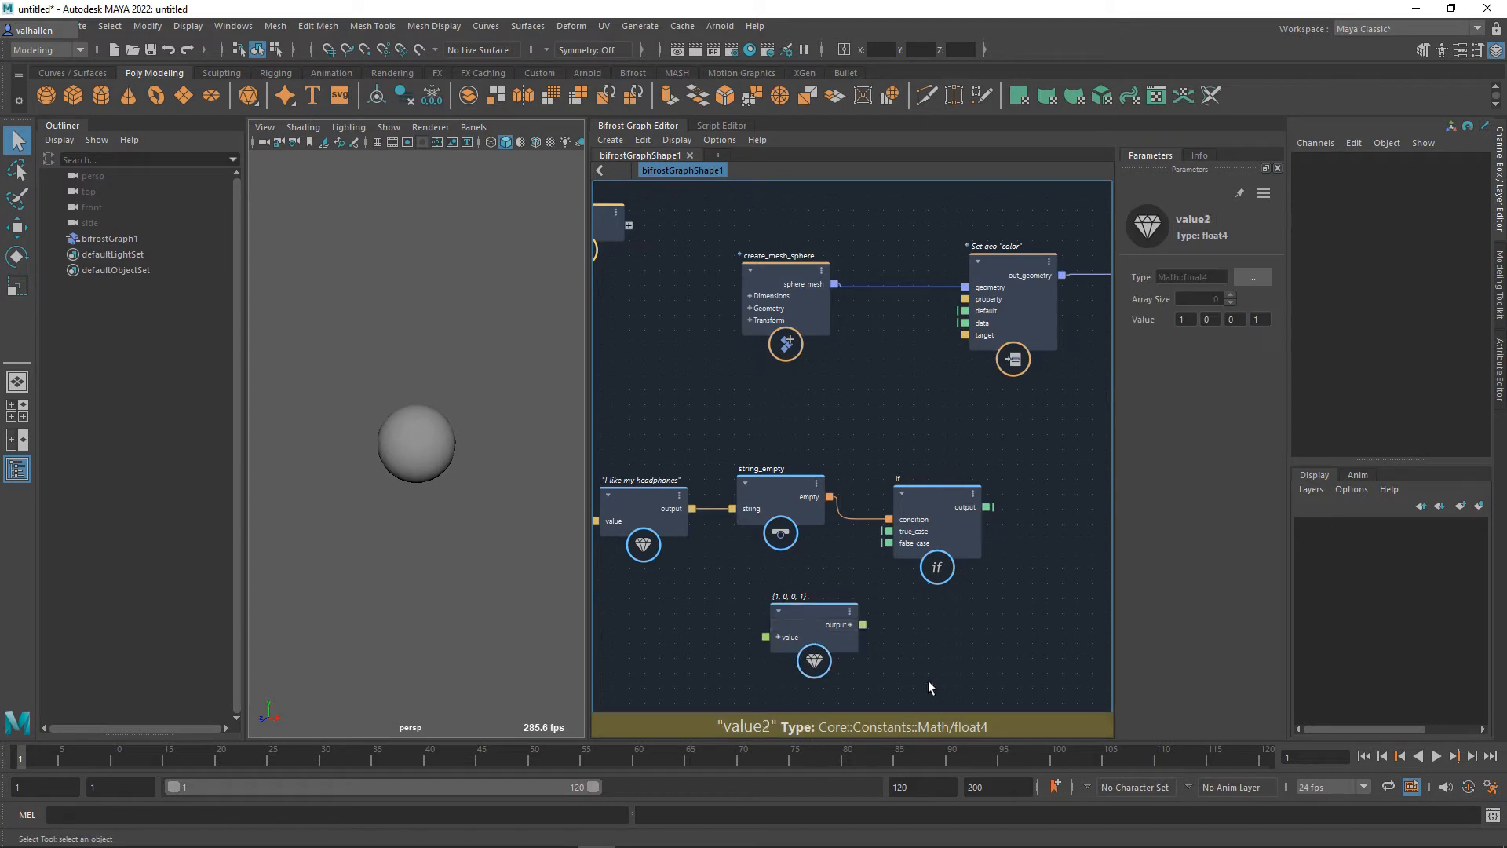
{"action": "middle_click_drag", "start_coordinate": [944, 651], "coordinate": [947, 547], "text": "alt"}
{"action": "left_click_drag", "start_coordinate": [817, 668], "coordinate": [831, 631]}
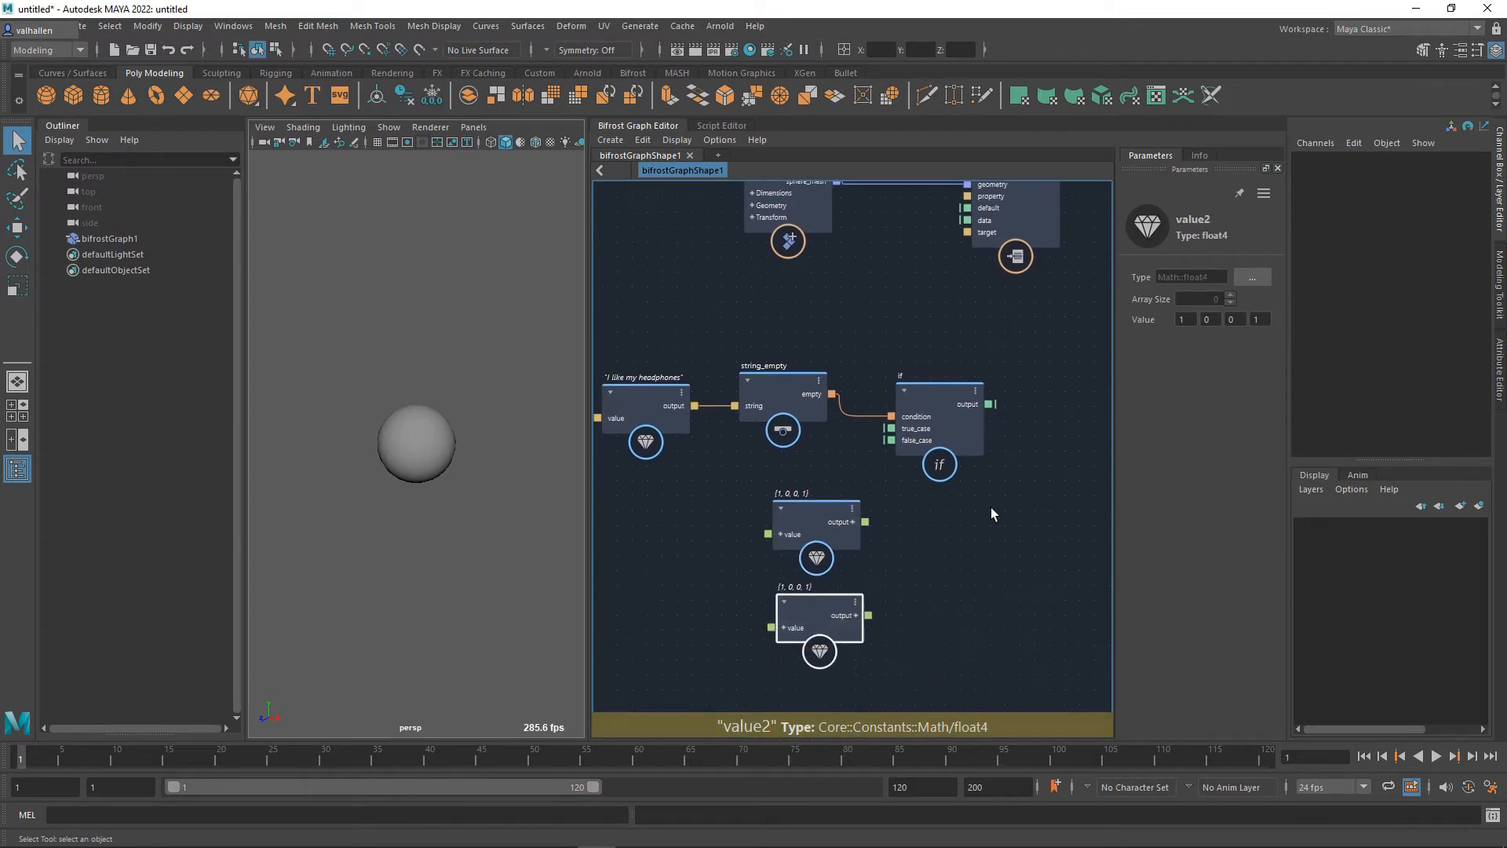
Step: Set the duplicated vector value to 0, 1, 0, 1 for green
{"action": "left_click", "coordinate": [1185, 320]}
{"action": "type", "text": "0"}
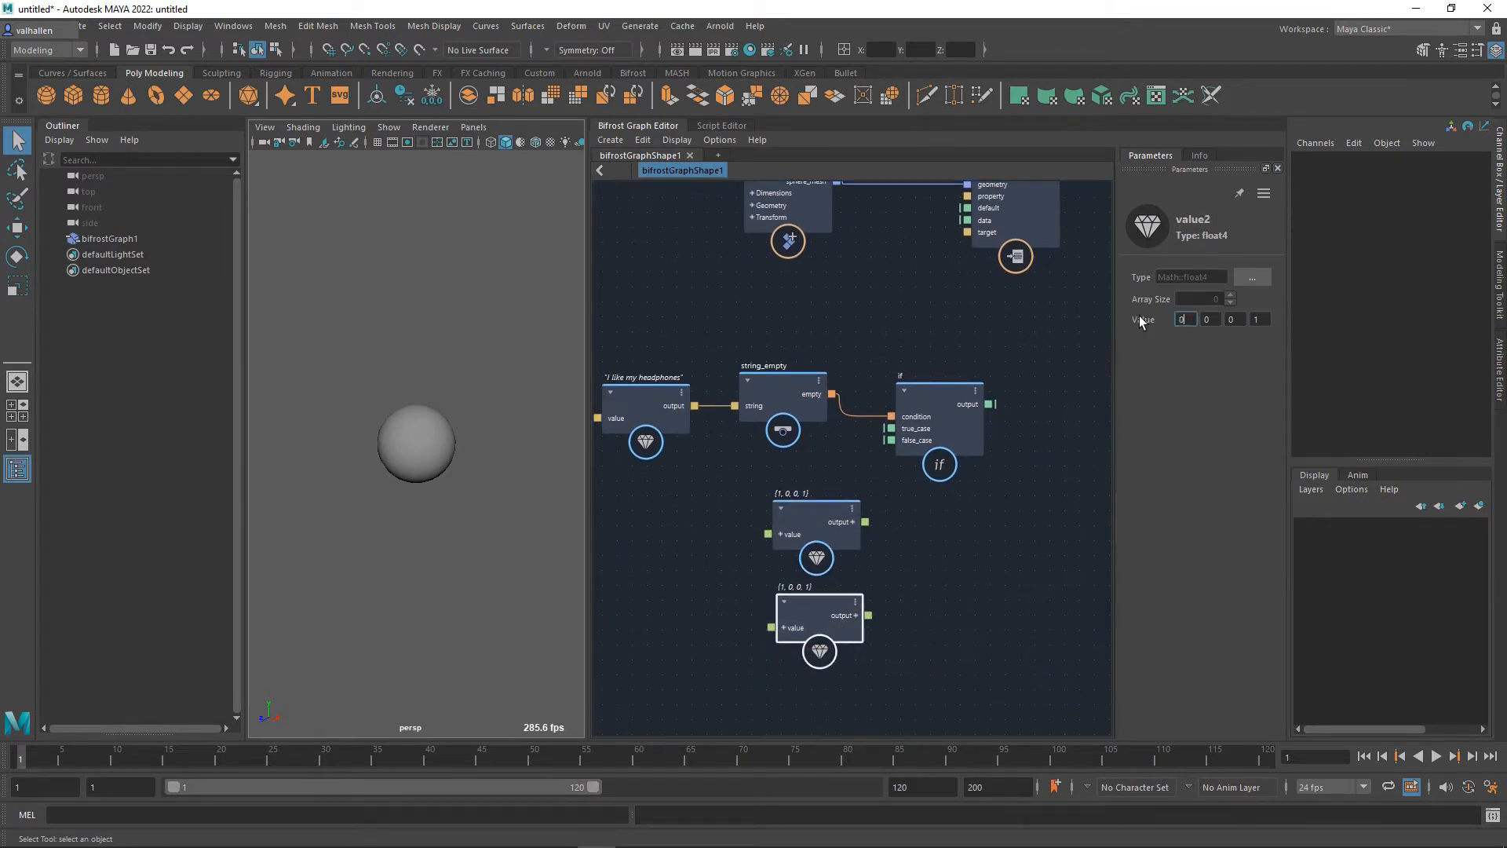
{"action": "key", "text": "Tab"}
{"action": "type", "text": "1"}
{"action": "key", "text": "Return"}
{"action": "middle_click_drag", "start_coordinate": [969, 541], "coordinate": [975, 566], "text": "alt"}
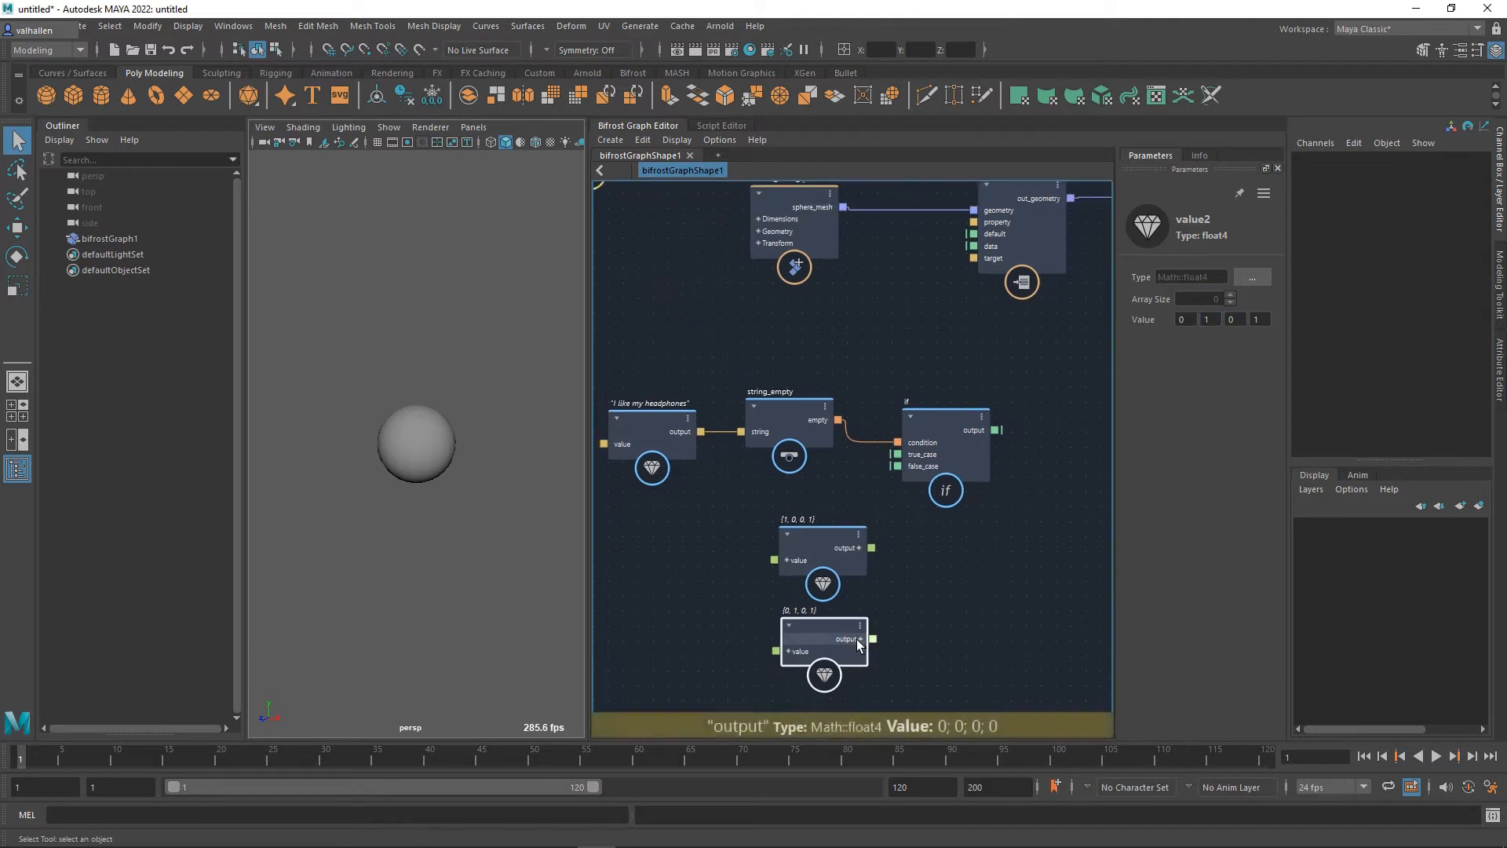
Step: Connect the green value to the if node's true_case input and the red value to its false_case input
{"action": "left_click_drag", "start_coordinate": [856, 639], "coordinate": [900, 461]}
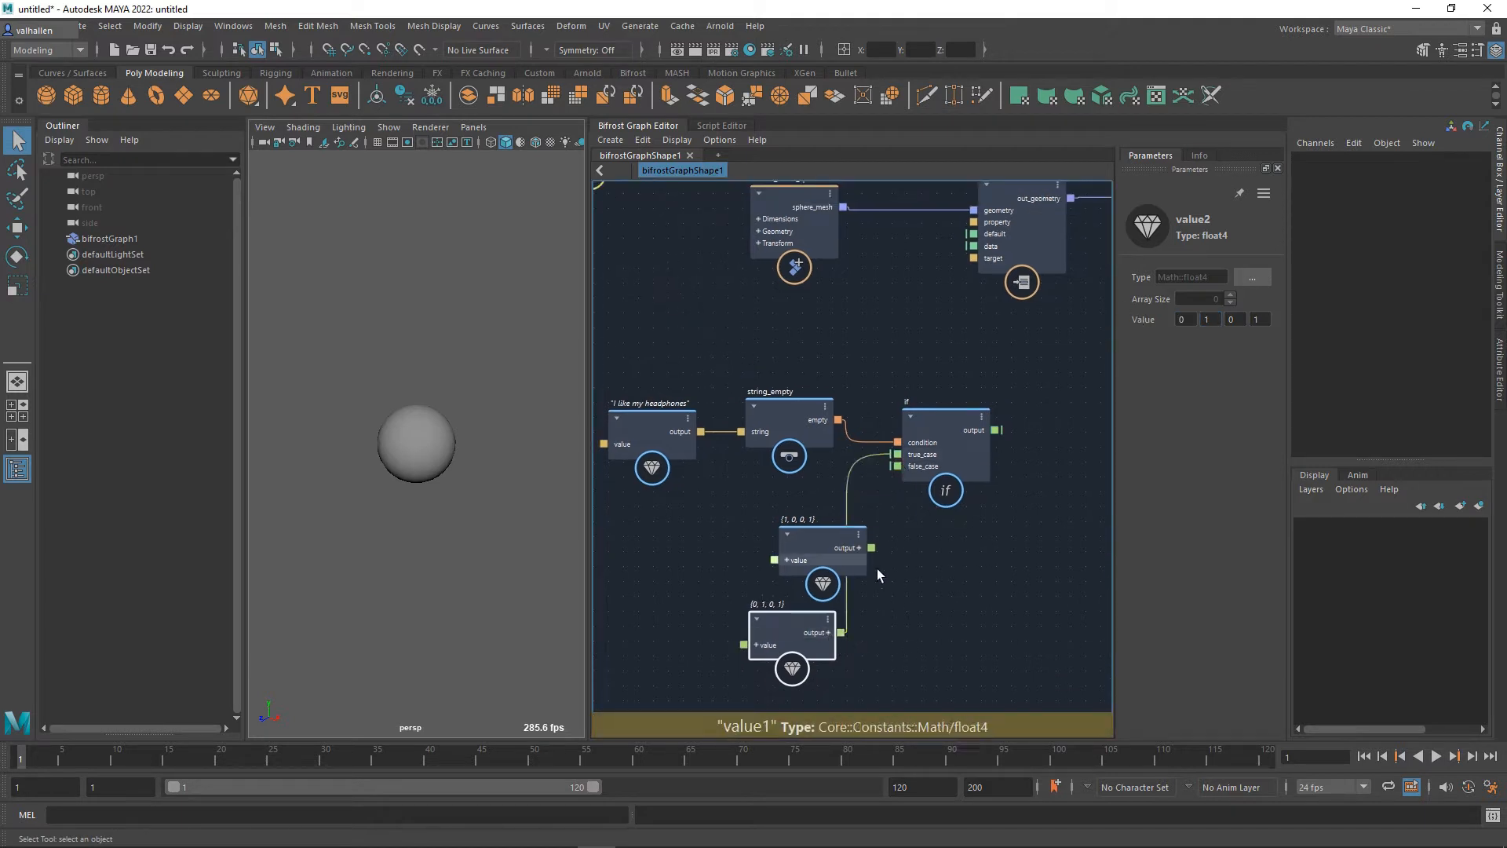
{"action": "left_click_drag", "start_coordinate": [873, 549], "coordinate": [900, 468]}
{"action": "left_click", "coordinate": [1011, 435]}
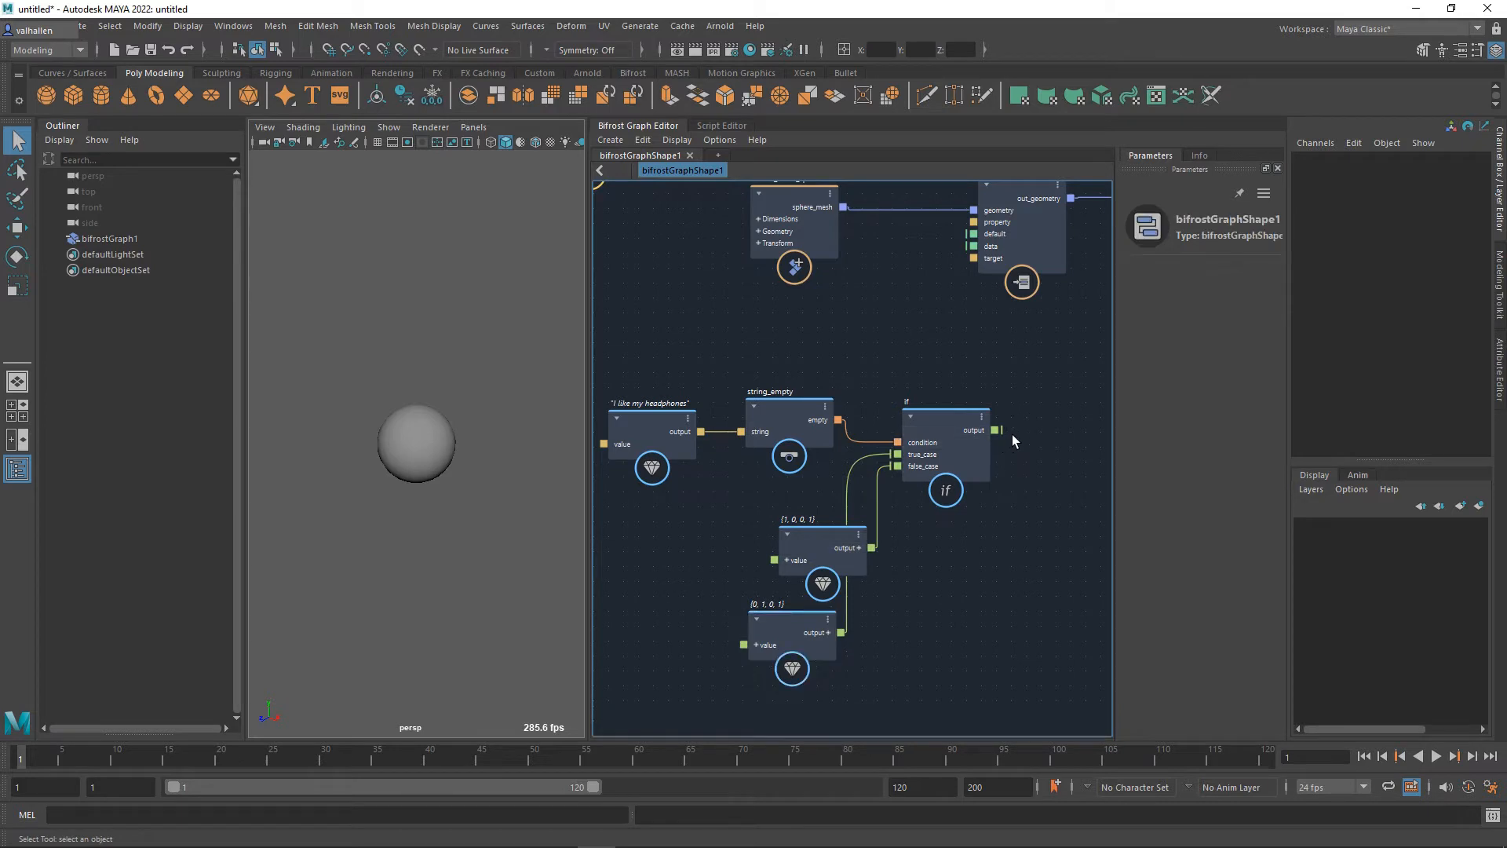
Step: Connect the if node's output to the data input of the set_geo_property node
{"action": "left_click", "coordinate": [1005, 433]}
{"action": "middle_click_drag", "start_coordinate": [1016, 393], "coordinate": [804, 475], "text": "alt"}
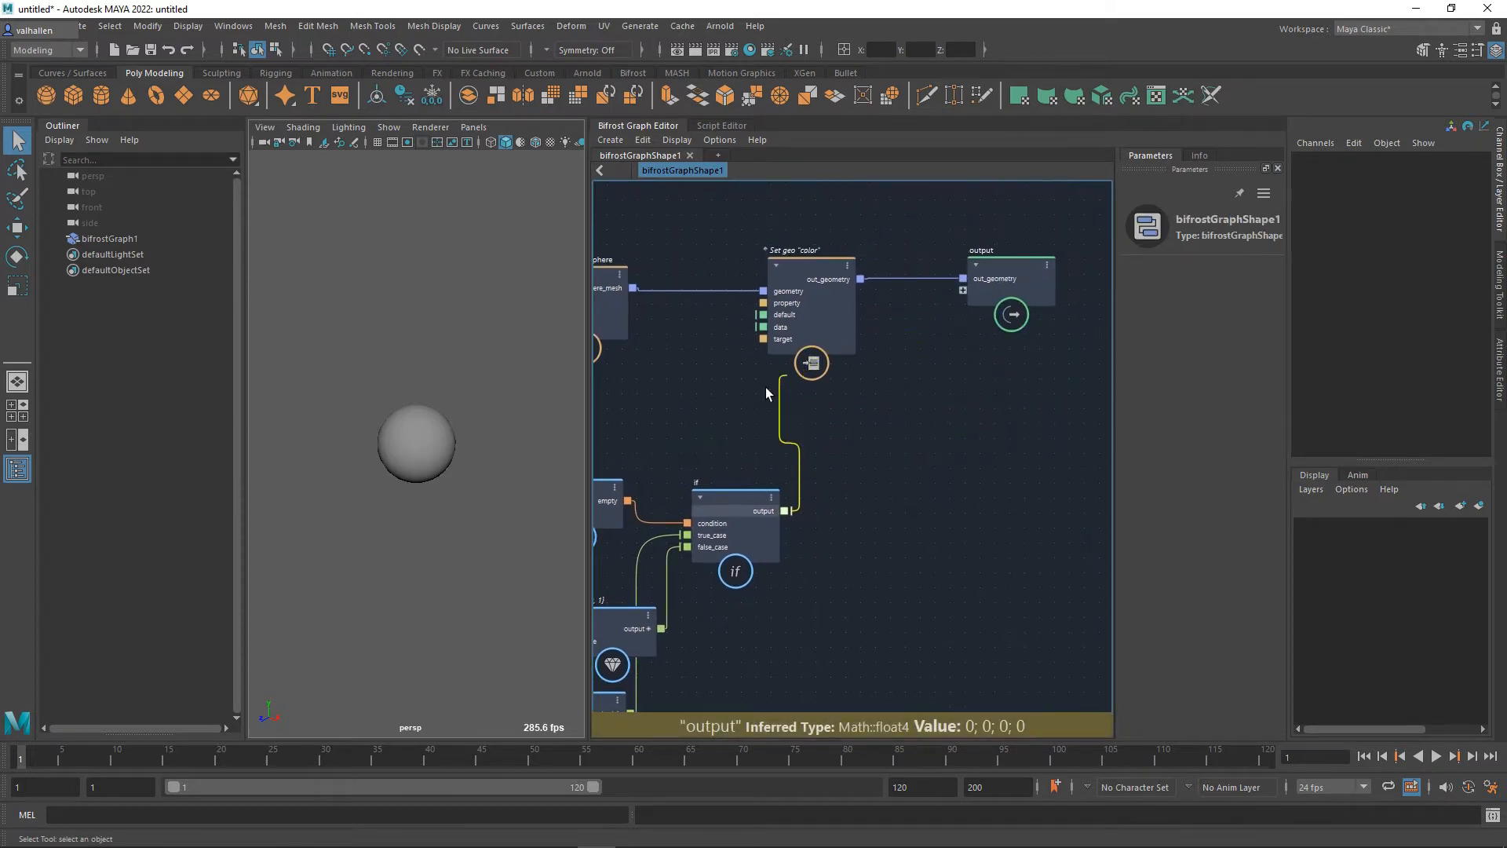
{"action": "left_click", "coordinate": [763, 327]}
{"action": "middle_click_drag", "start_coordinate": [865, 431], "coordinate": [945, 442], "text": "alt"}
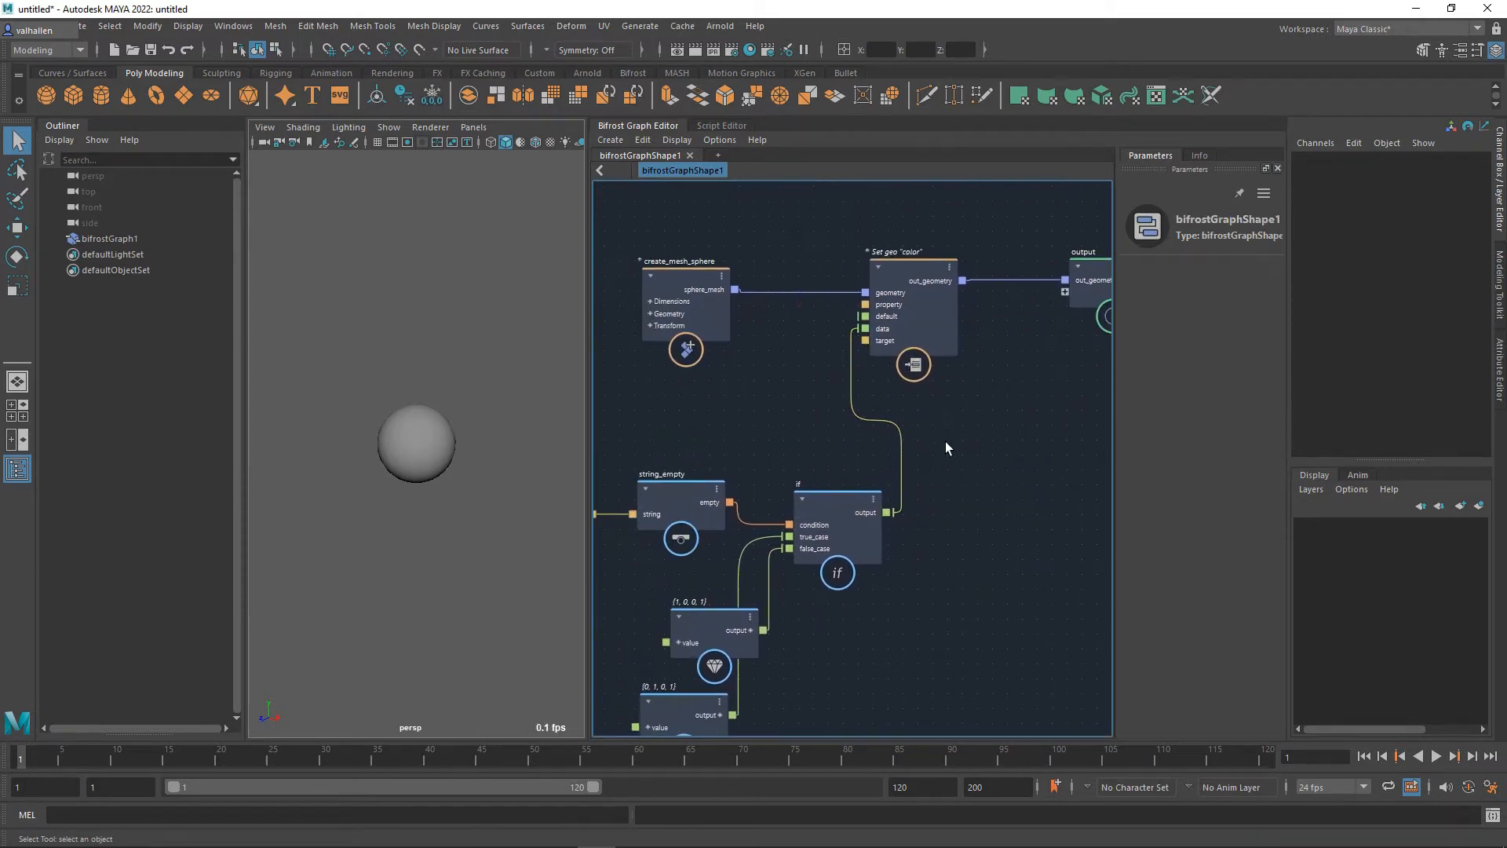
Step: Reconnect set_geo_property's out_geometry to a new port on the output node
{"action": "middle_click_drag", "start_coordinate": [1030, 320], "coordinate": [904, 358], "text": "alt"}
{"action": "mouse_move", "coordinate": [995, 317]}
{"action": "left_mouse_down"}
{"action": "mouse_move", "coordinate": [1037, 318]}
{"action": "mouse_move", "coordinate": [931, 346]}
{"action": "mouse_move", "coordinate": [853, 346]}
{"action": "mouse_move", "coordinate": [980, 318]}
{"action": "left_mouse_up"}
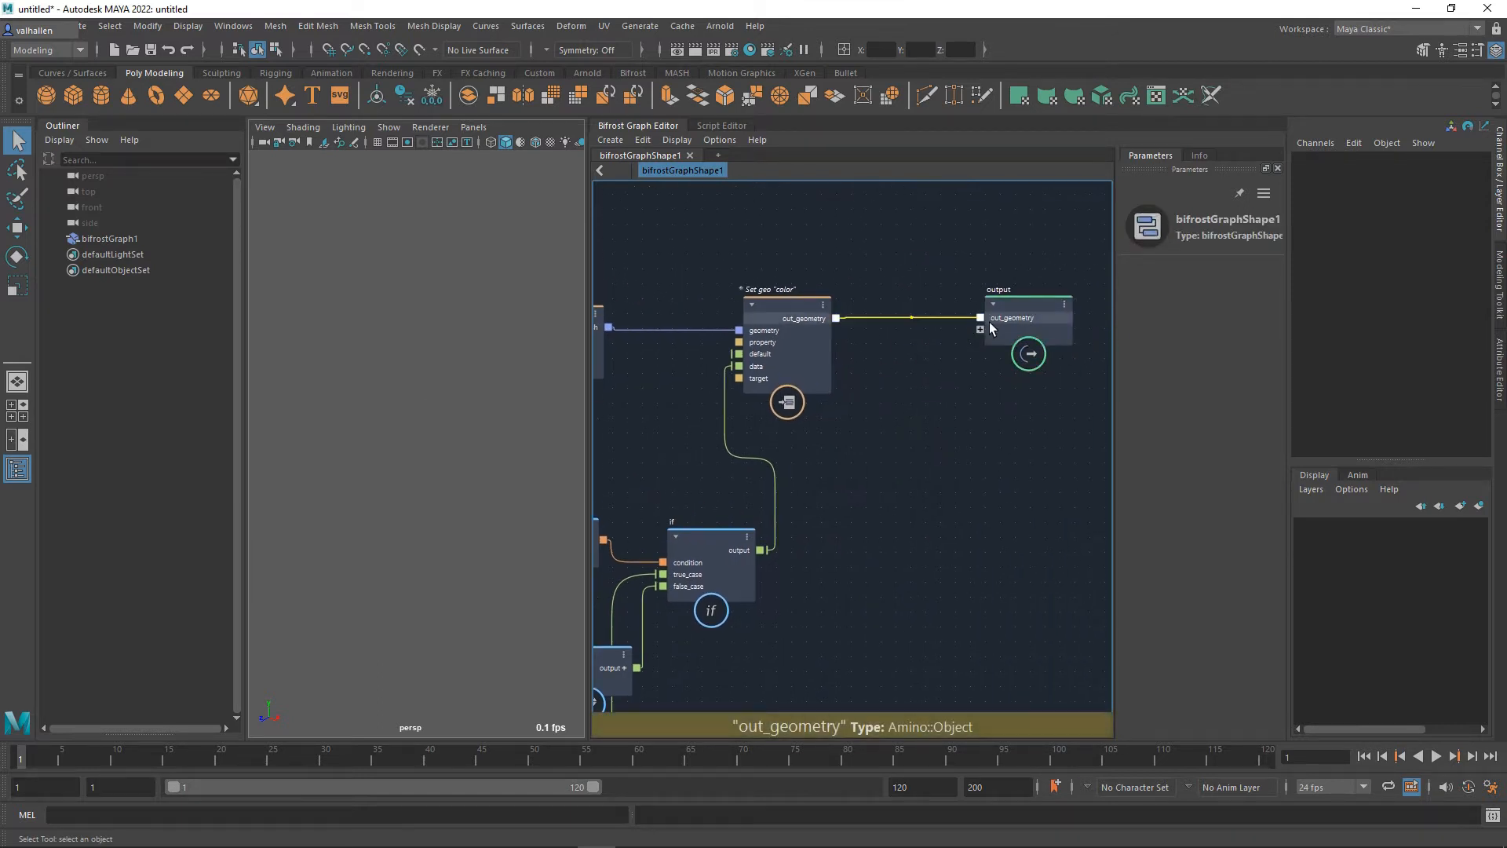
{"action": "left_click_drag", "start_coordinate": [836, 319], "coordinate": [884, 291]}
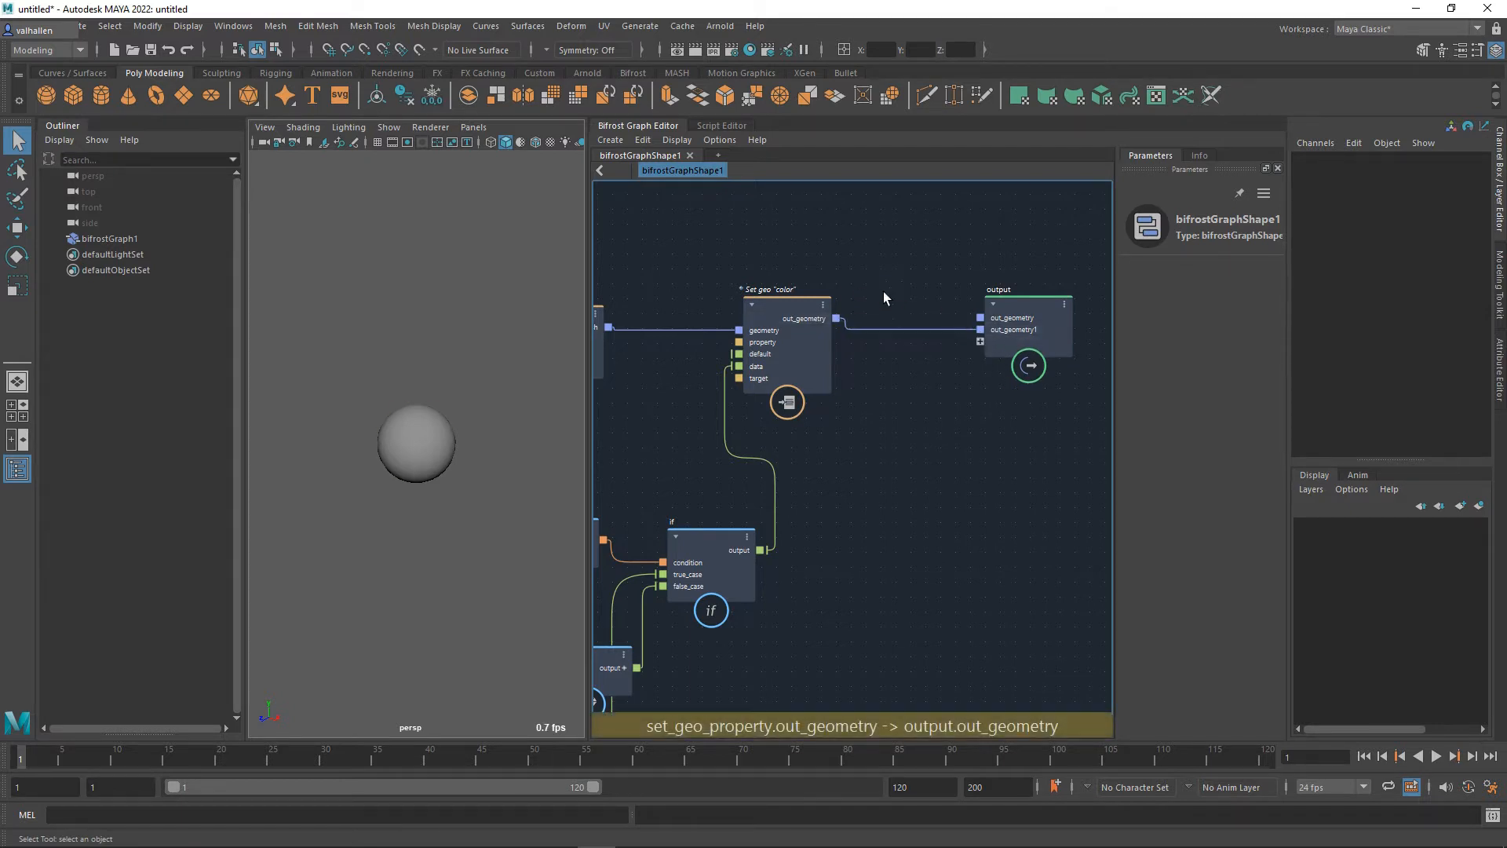
Step: Move the string, if and color value nodes as a group away from set_geo_property and align the green value under the red one
{"action": "middle_click_drag", "start_coordinate": [890, 473], "coordinate": [1035, 417], "text": "alt"}
{"action": "scroll", "coordinate": [976, 450], "scroll_direction": "down", "scroll_amount": 2}
{"action": "middle_click_drag", "start_coordinate": [962, 482], "coordinate": [1053, 469], "text": "alt"}
{"action": "left_click_drag", "start_coordinate": [983, 431], "coordinate": [707, 664]}
{"action": "left_click_drag", "start_coordinate": [980, 529], "coordinate": [887, 514]}
{"action": "left_click", "coordinate": [887, 566]}
{"action": "middle_click_drag", "start_coordinate": [887, 565], "coordinate": [949, 559], "text": "alt"}
{"action": "left_click_drag", "start_coordinate": [821, 616], "coordinate": [836, 615]}
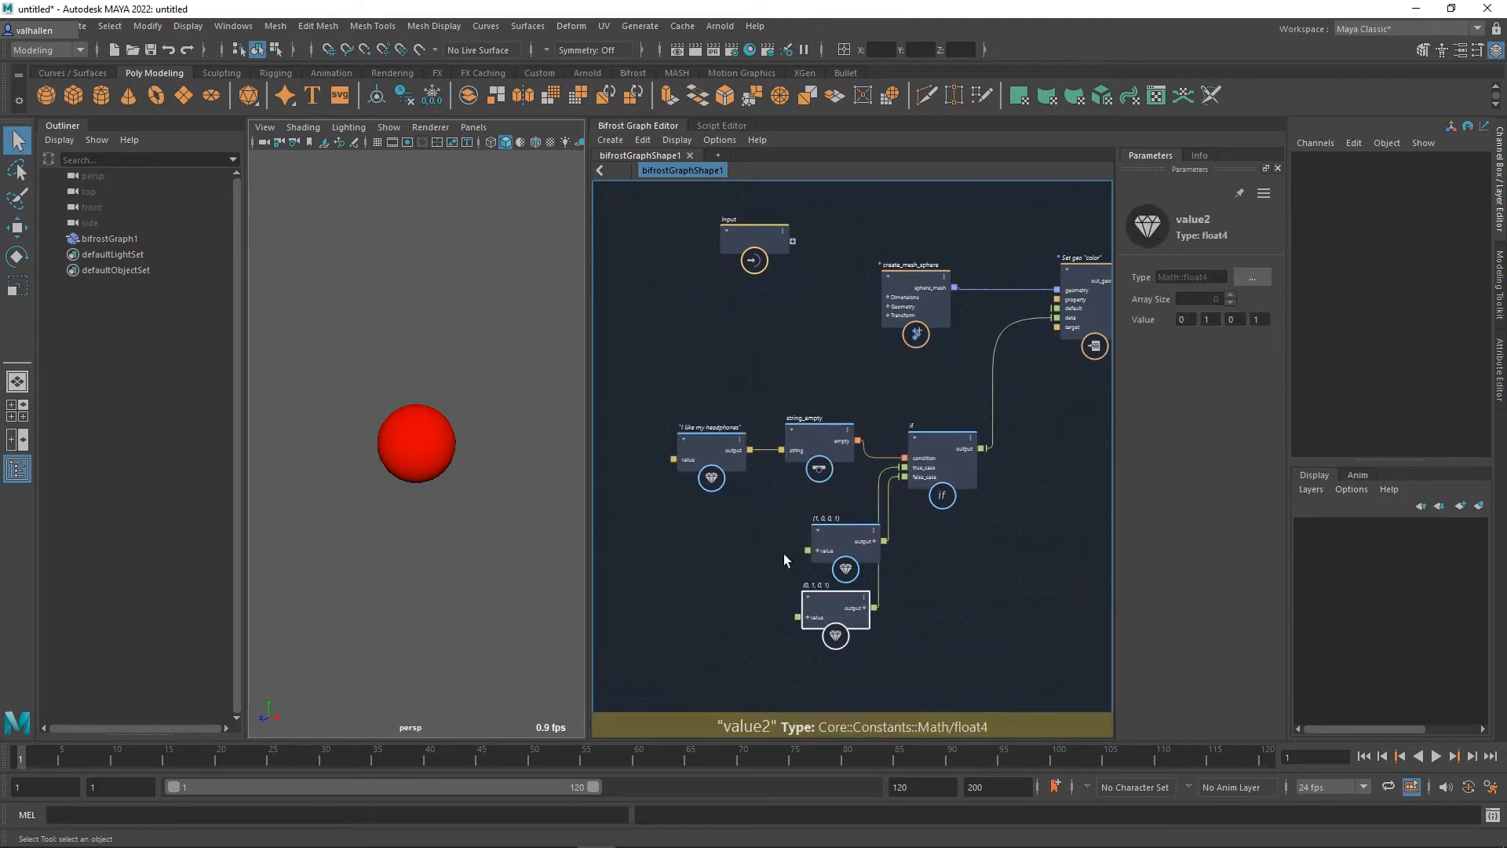
Step: Move the string value node and the string_empty node farther away from the if node
{"action": "middle_click_drag", "start_coordinate": [717, 476], "coordinate": [768, 529], "text": "alt"}
{"action": "left_click_drag", "start_coordinate": [770, 535], "coordinate": [661, 534]}
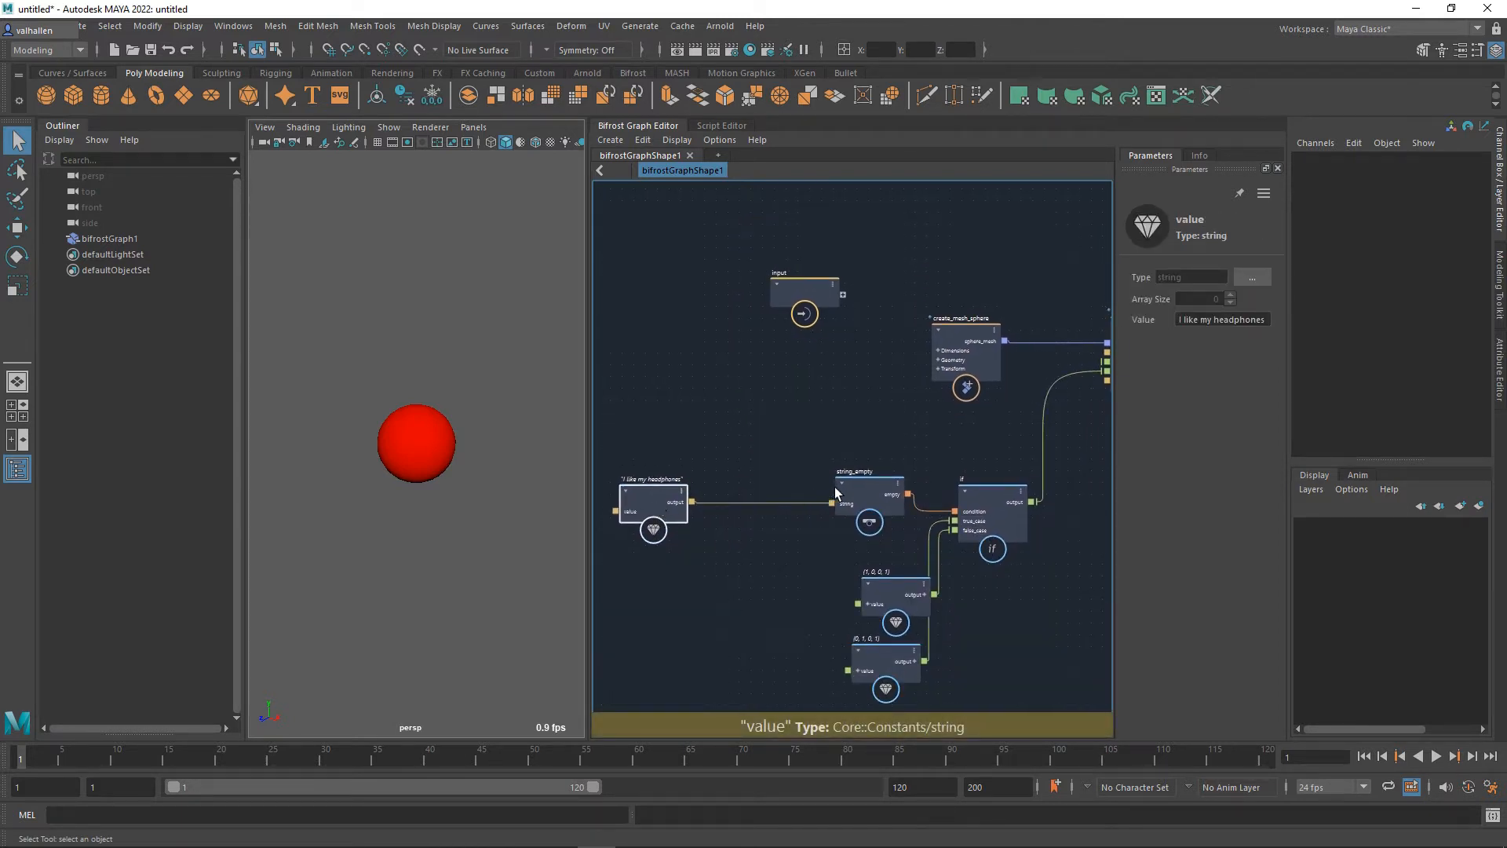
{"action": "left_click_drag", "start_coordinate": [866, 493], "coordinate": [756, 492]}
Step: Clear the text in the string value node that feeds string_empty
{"action": "left_click", "coordinate": [668, 506]}
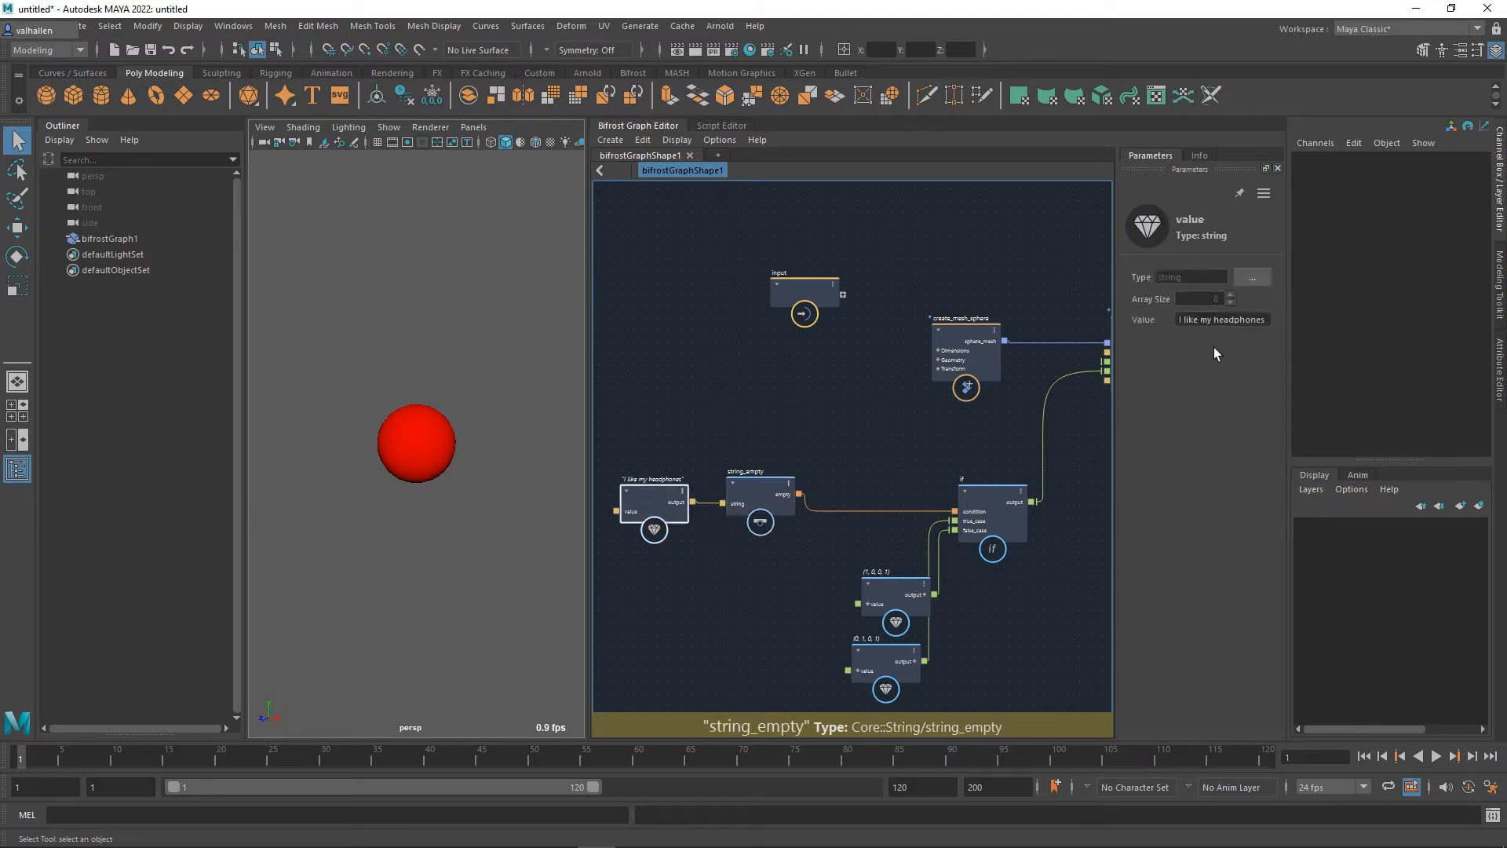
{"action": "left_click", "coordinate": [1214, 319]}
{"action": "key", "text": "ctrl+a"}
{"action": "key", "text": "BackSpace"}
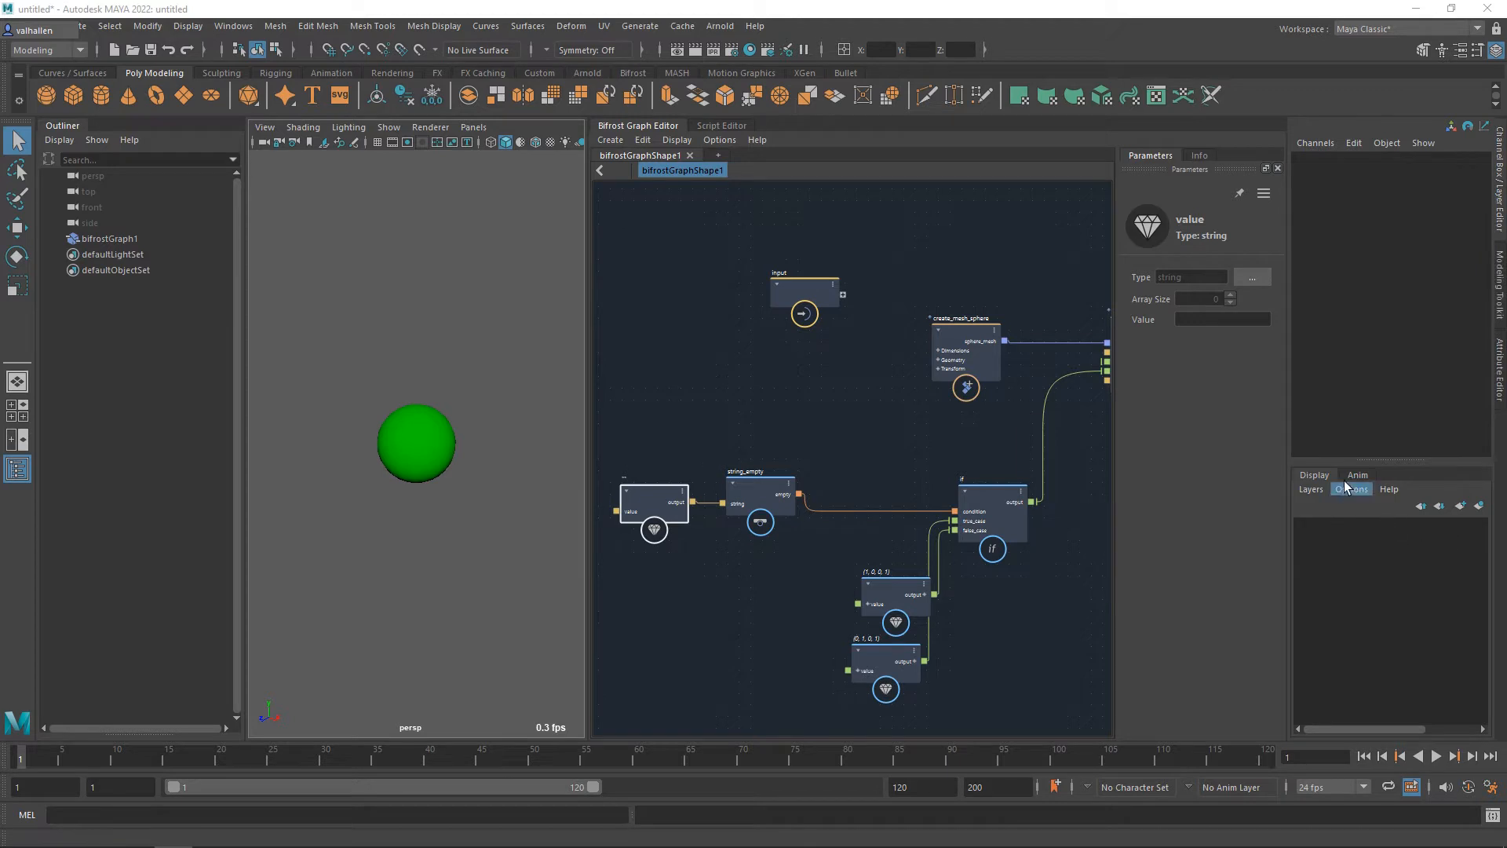
Step: Undo the clearing of the string value's text
{"action": "middle_click_drag", "start_coordinate": [757, 572], "coordinate": [839, 566]}
{"action": "left_click", "coordinate": [783, 434]}
{"action": "key", "text": "ctrl+z"}
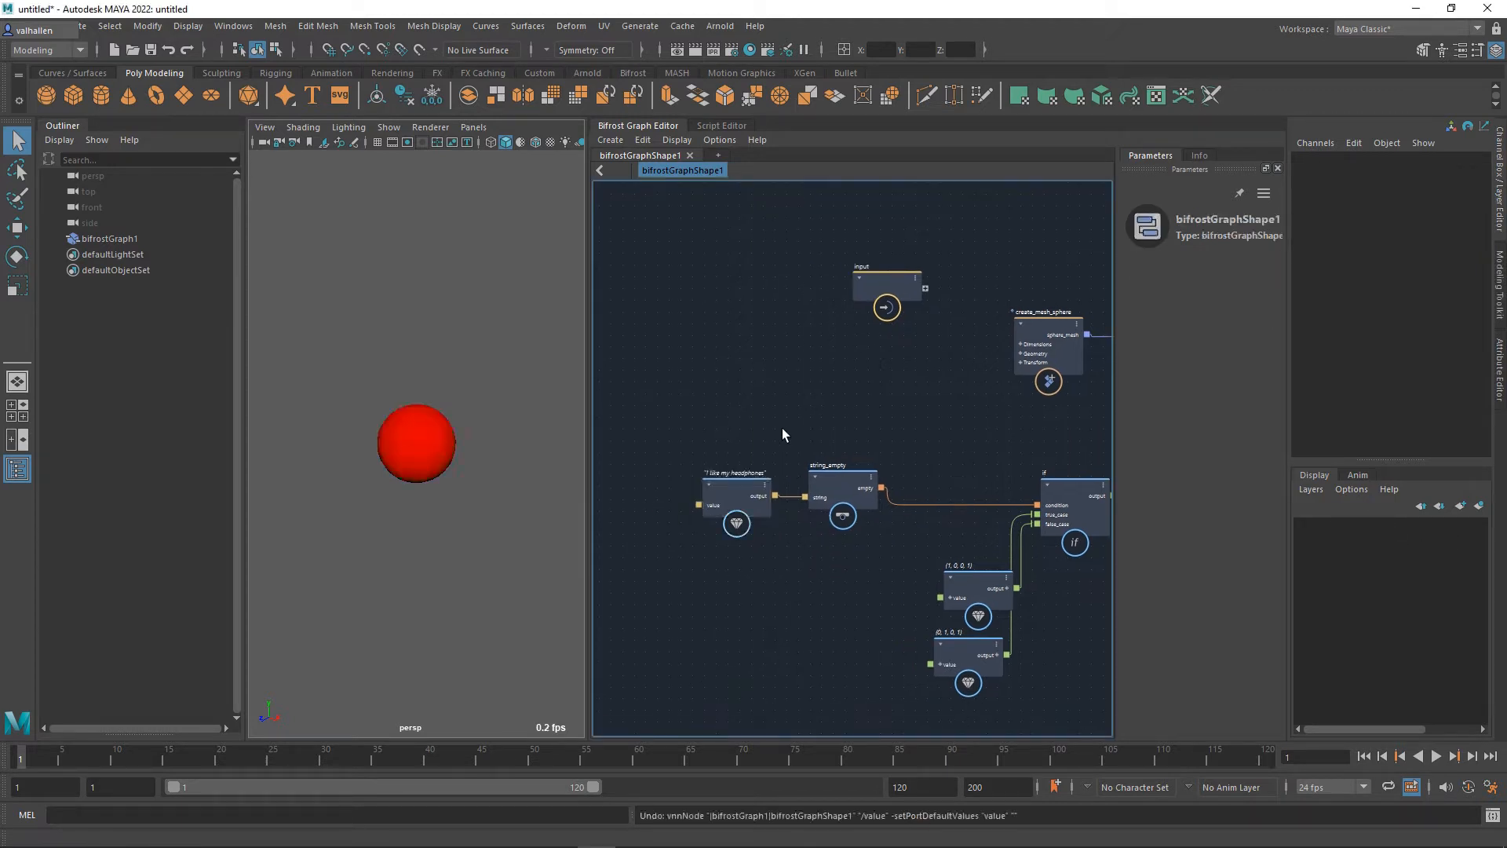
Step: Add a string_ends_with node below string_empty and connect the existing string value's output to its string input
{"action": "scroll", "coordinate": [760, 435], "scroll_direction": "down", "scroll_amount": 2}
{"action": "key", "text": "Tab"}
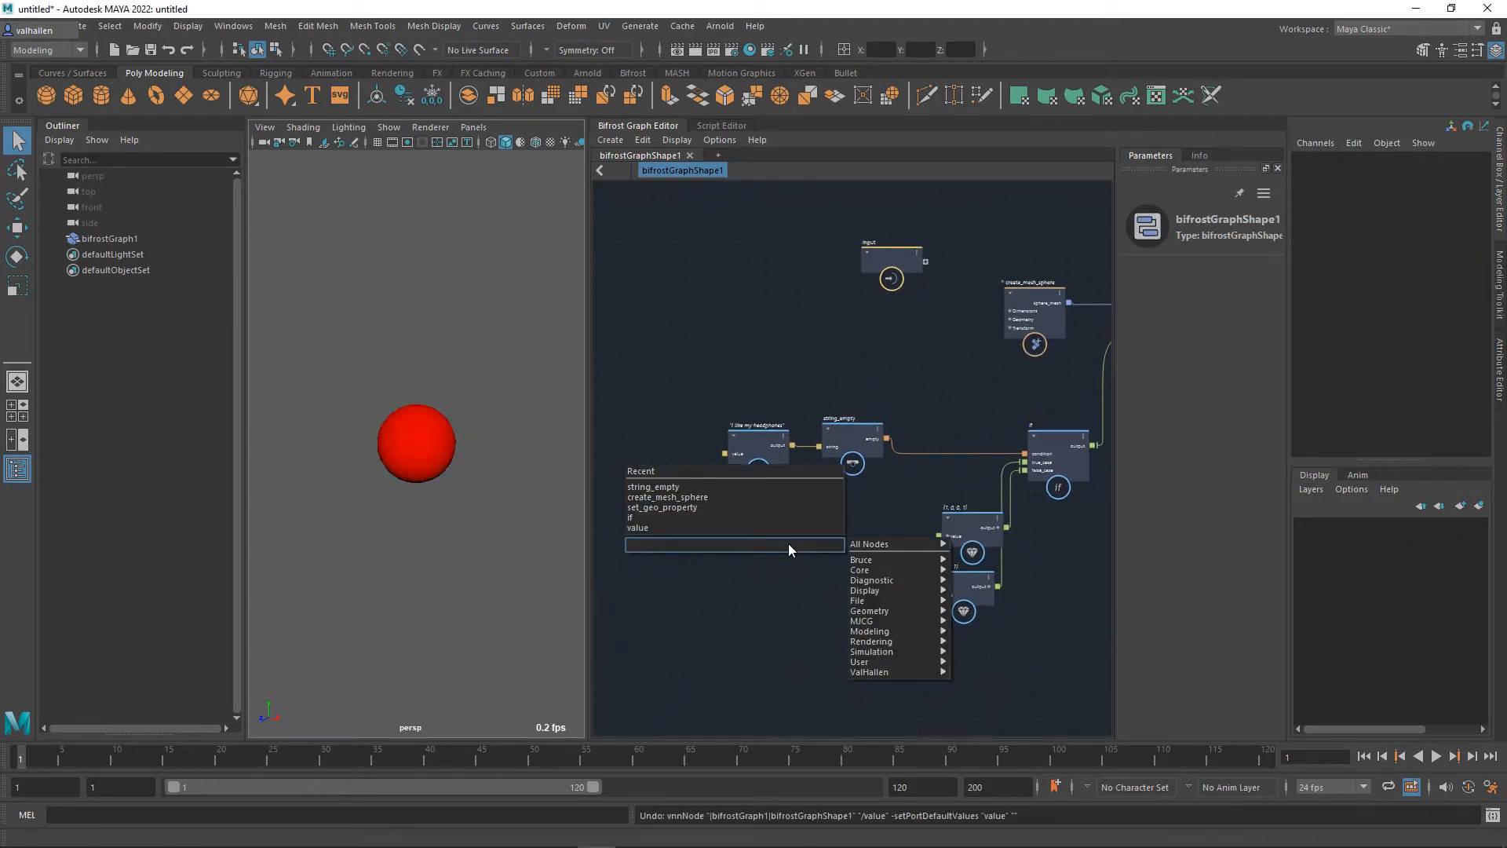
{"action": "type", "text": "string_ends"}
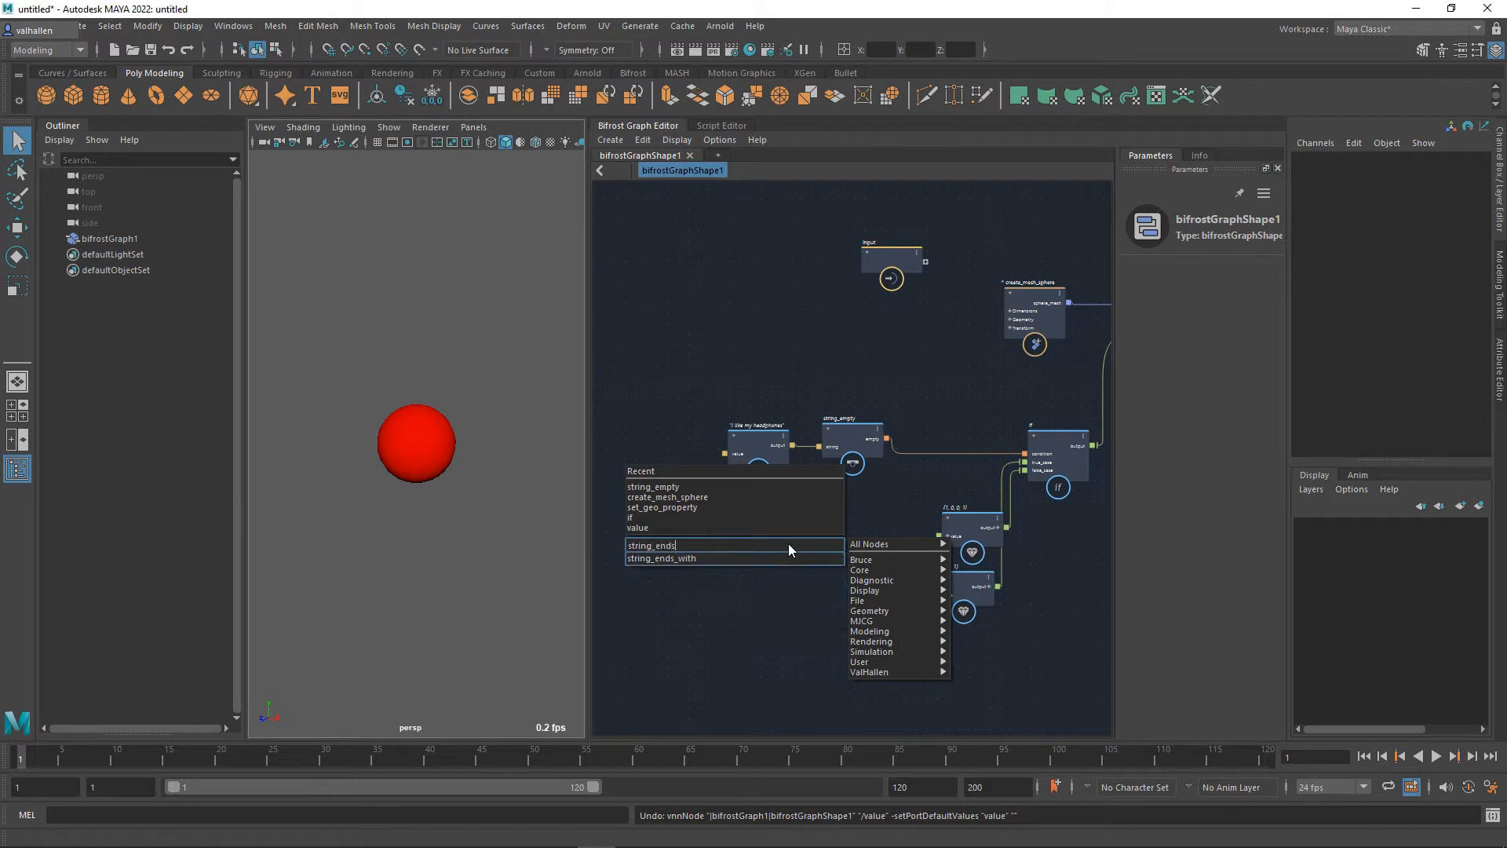
{"action": "key", "text": "Down"}
{"action": "key", "text": "Return"}
{"action": "left_click_drag", "start_coordinate": [811, 552], "coordinate": [852, 520]}
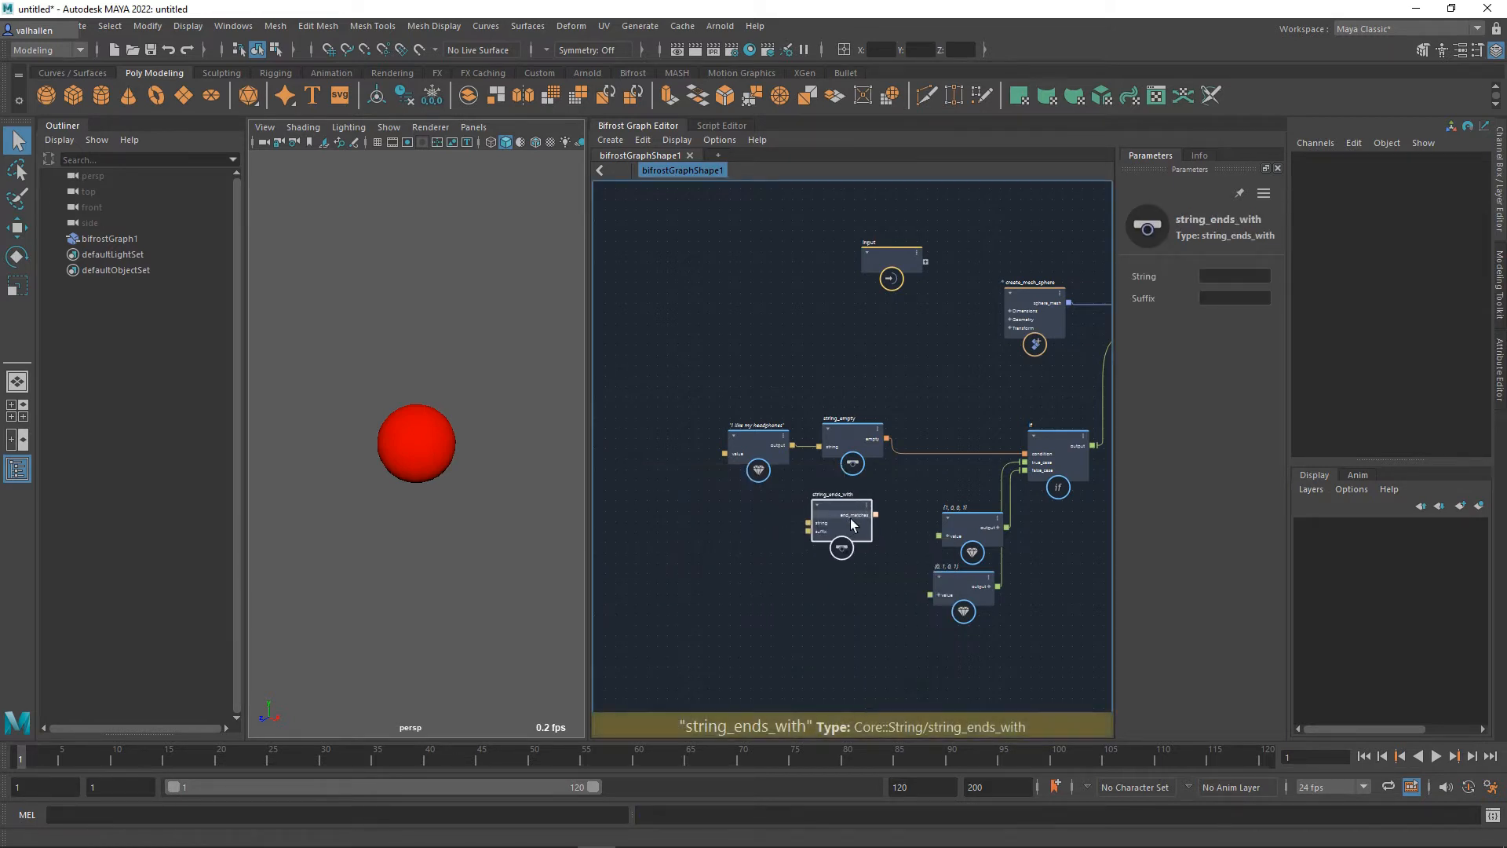
{"action": "scroll", "coordinate": [791, 508], "scroll_direction": "up", "scroll_amount": 2}
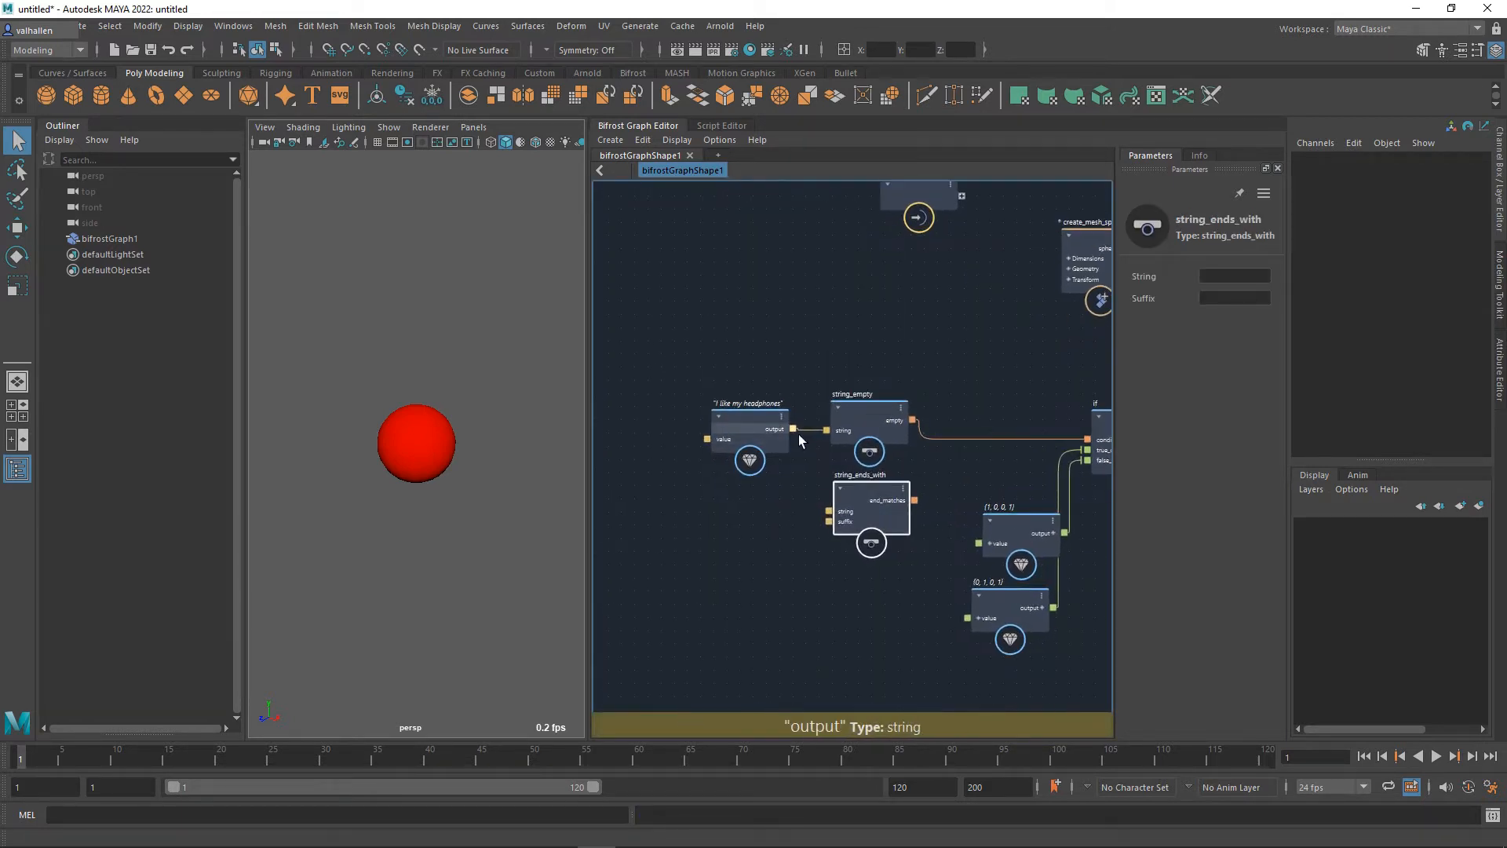
{"action": "left_click_drag", "start_coordinate": [794, 430], "coordinate": [839, 516]}
Step: Duplicate the "I like my headphones" value node and place the copy below the original
{"action": "left_click", "coordinate": [743, 444]}
{"action": "key", "text": "ctrl+c"}
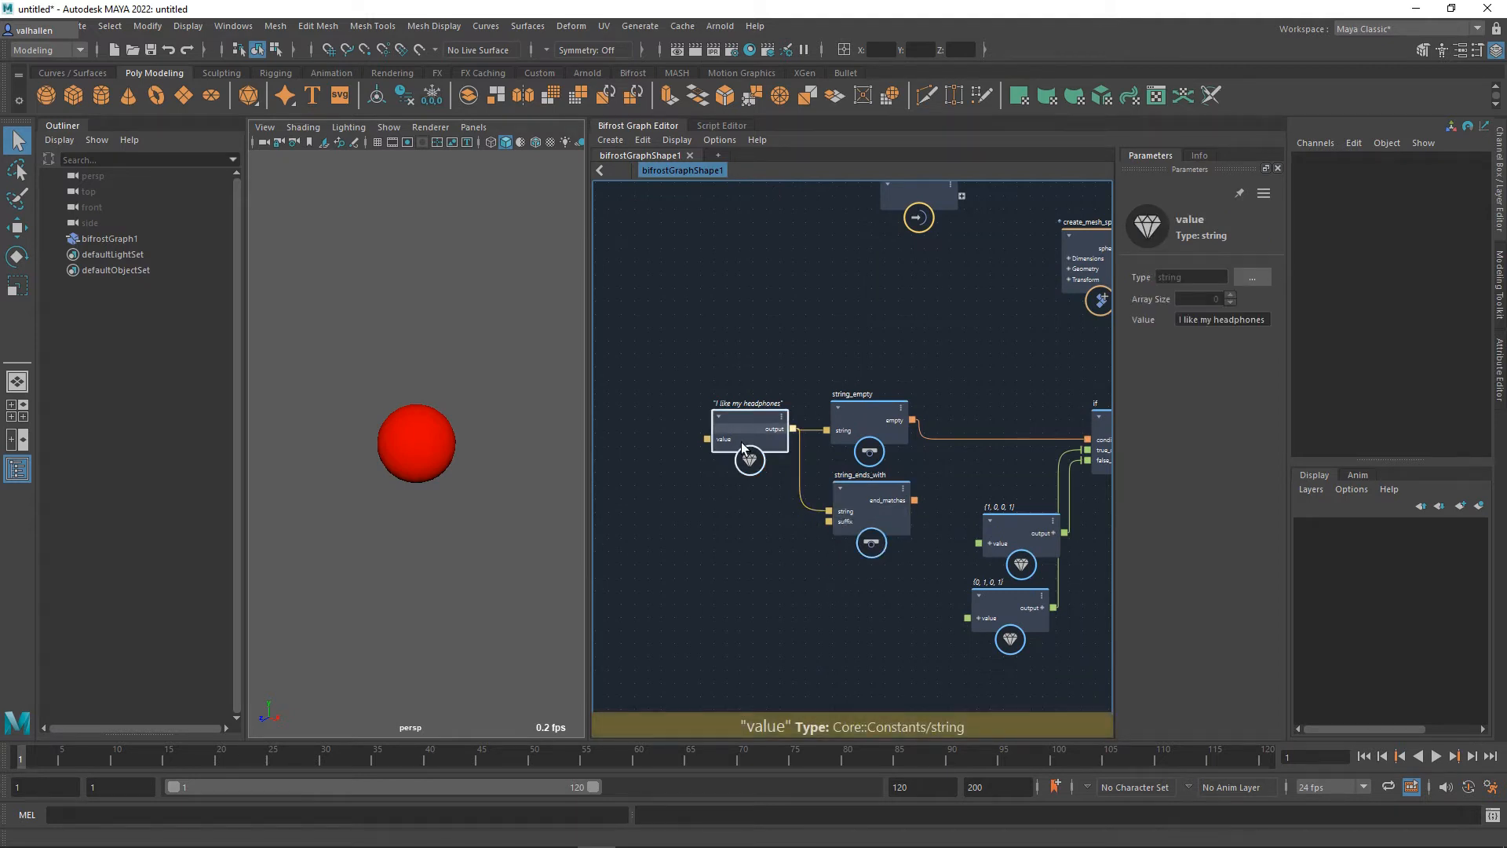
{"action": "key", "text": "ctrl+v"}
{"action": "left_click_drag", "start_coordinate": [699, 634], "coordinate": [703, 608]}
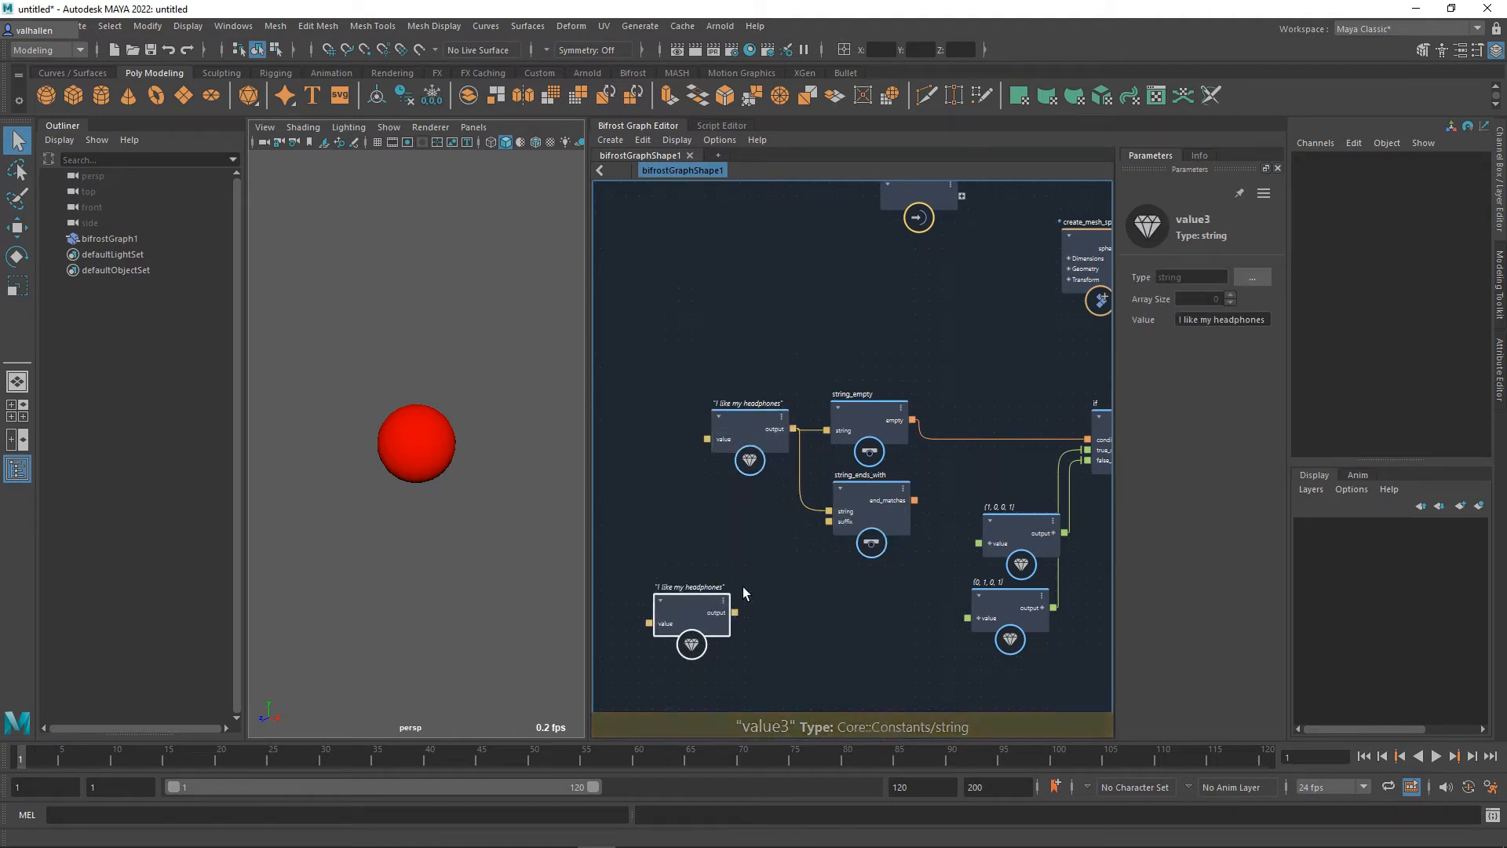
Step: Set the duplicated string value to "phones" and connect its output to string_ends_with's suffix input
{"action": "left_click", "coordinate": [1231, 322]}
{"action": "type", "text": "phones"}
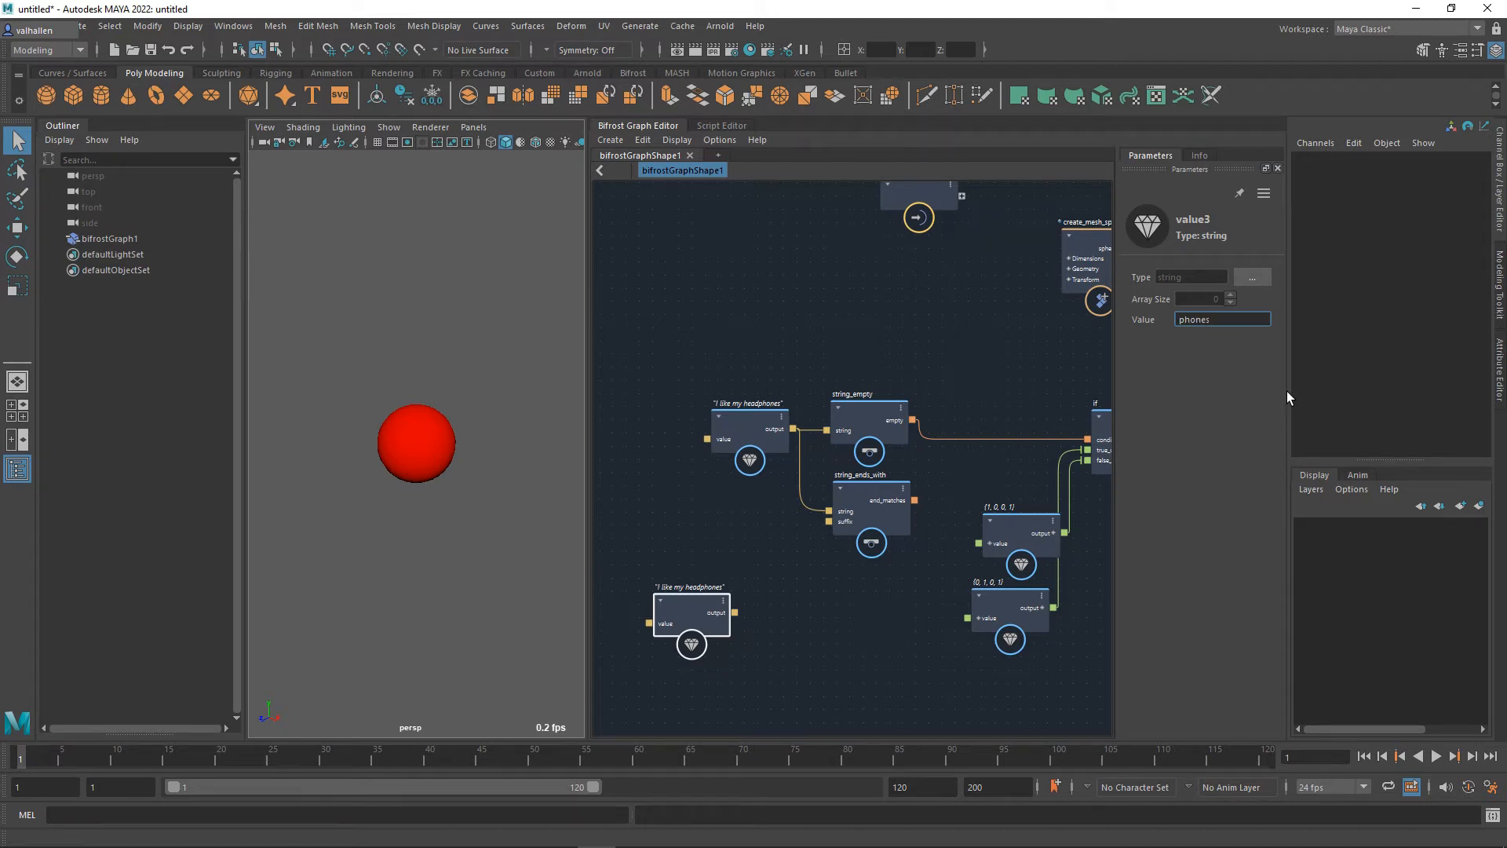
{"action": "key", "text": "Return"}
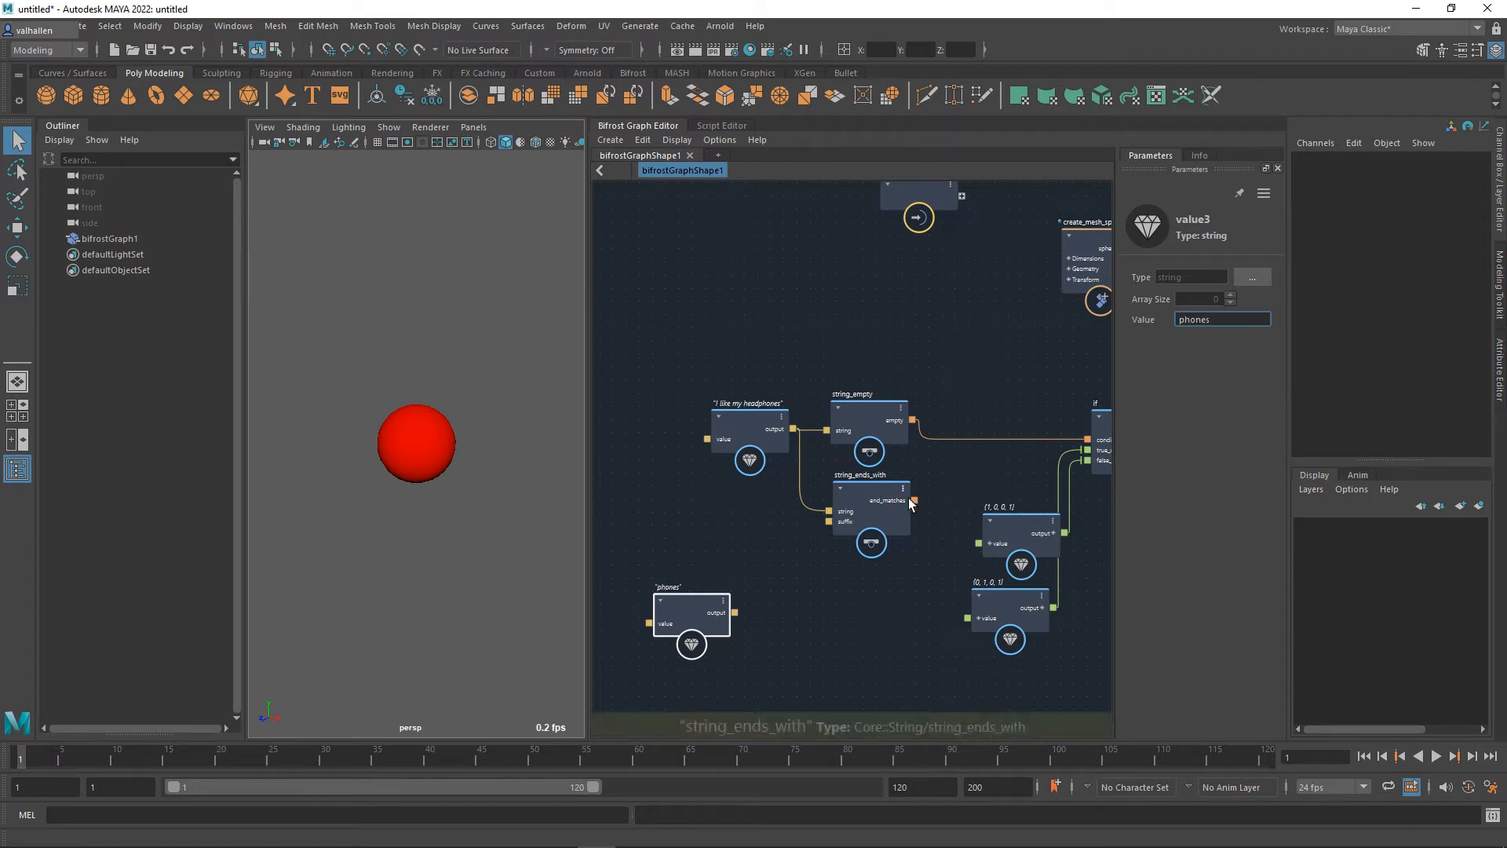
{"action": "left_click_drag", "start_coordinate": [735, 612], "coordinate": [1097, 449]}
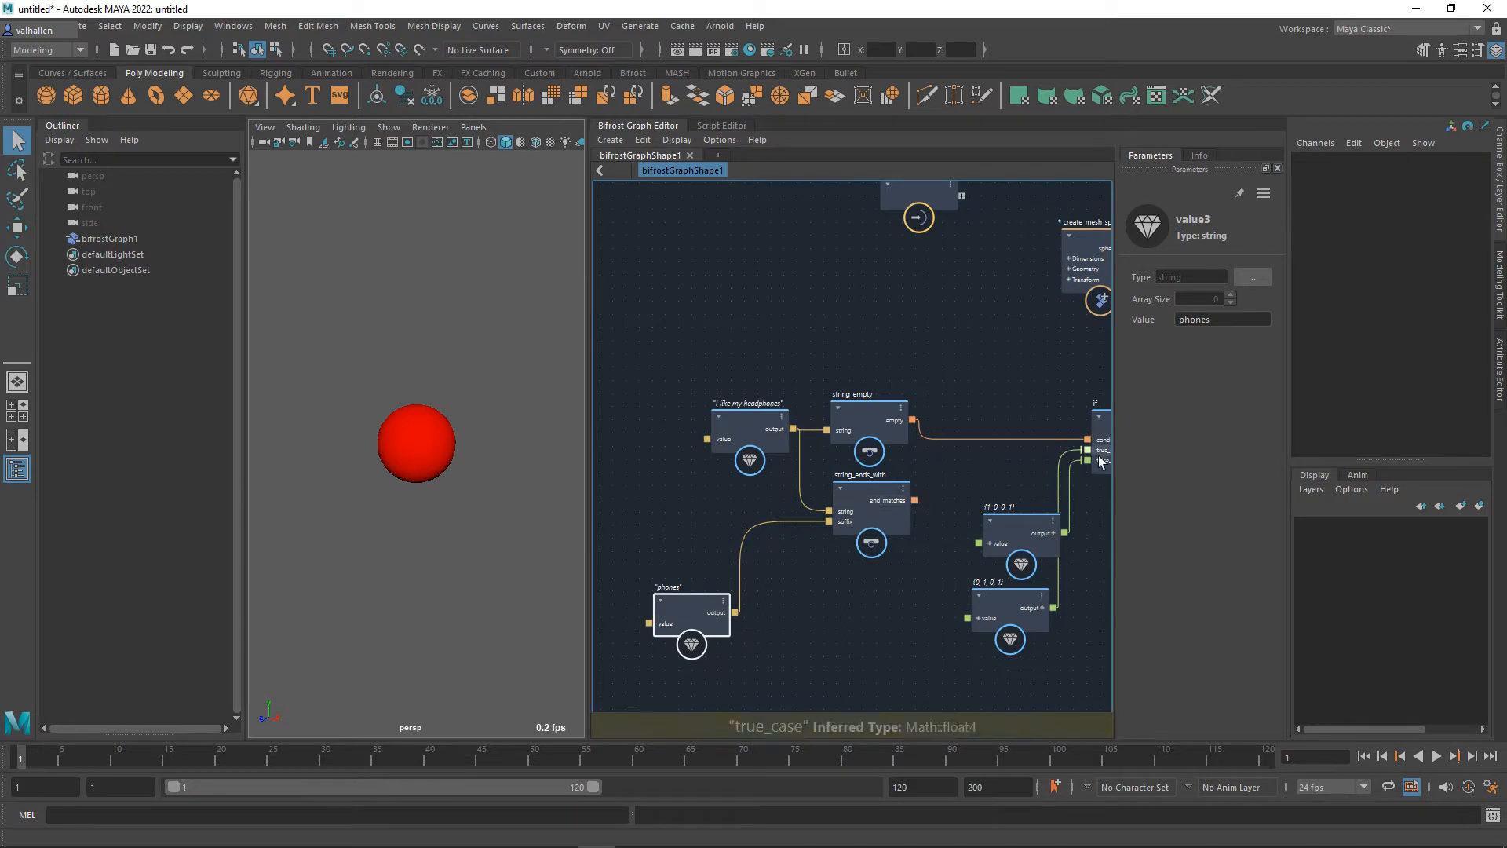
Step: Connect string_ends_with's end_matches output to the if node's condition, replacing the string_empty connection
{"action": "middle_click_drag", "start_coordinate": [945, 505], "coordinate": [890, 514]}
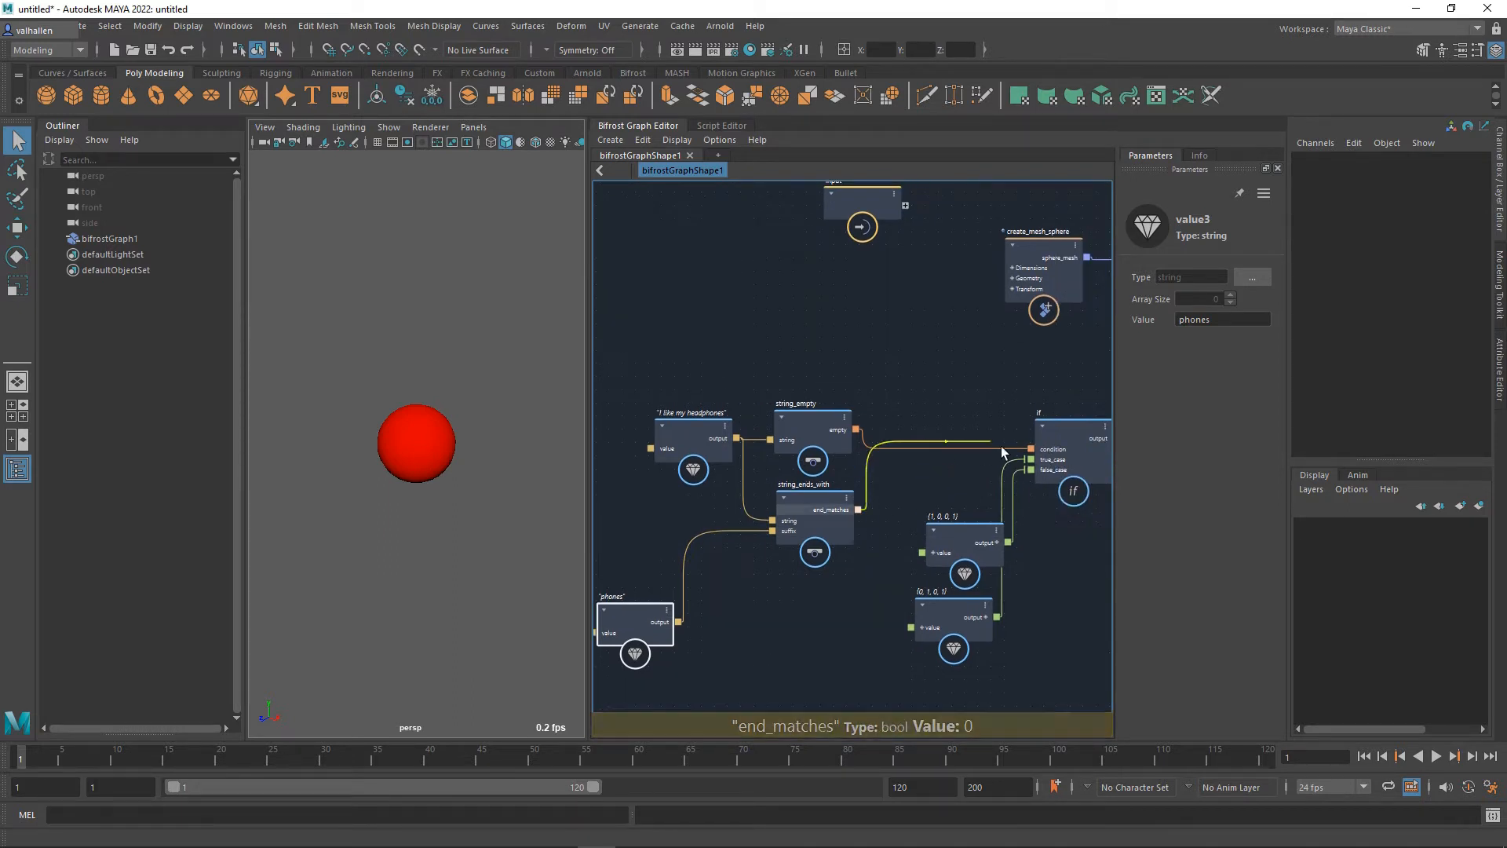
{"action": "left_click_drag", "start_coordinate": [861, 510], "coordinate": [989, 452]}
{"action": "left_click_drag", "start_coordinate": [989, 451], "coordinate": [1031, 449]}
{"action": "middle_click_drag", "start_coordinate": [823, 614], "coordinate": [891, 609]}
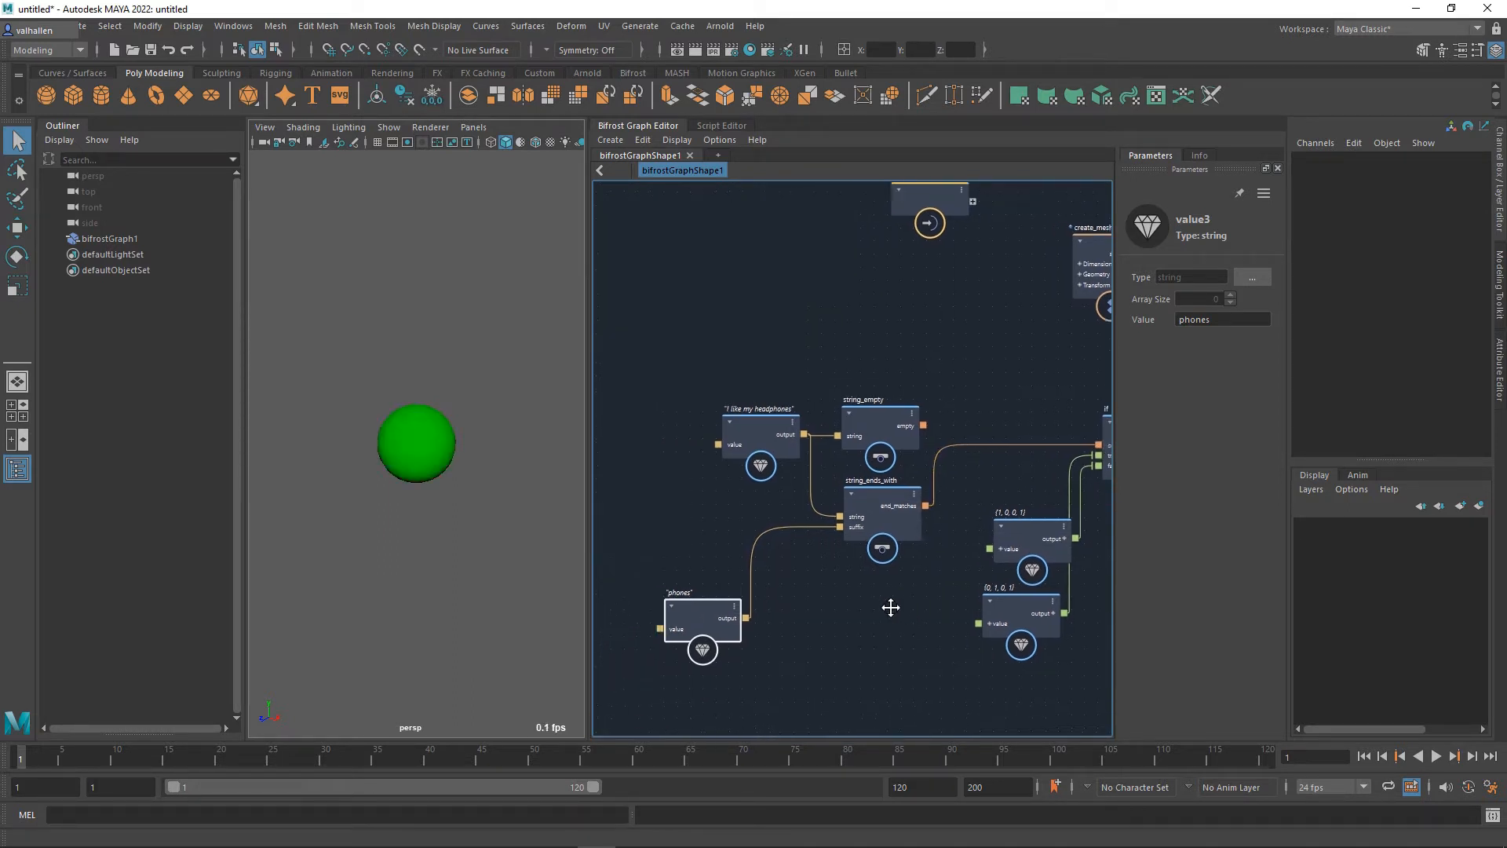
Step: Change the suffix string value to "spider"
{"action": "left_click_drag", "start_coordinate": [1225, 321], "coordinate": [1089, 346]}
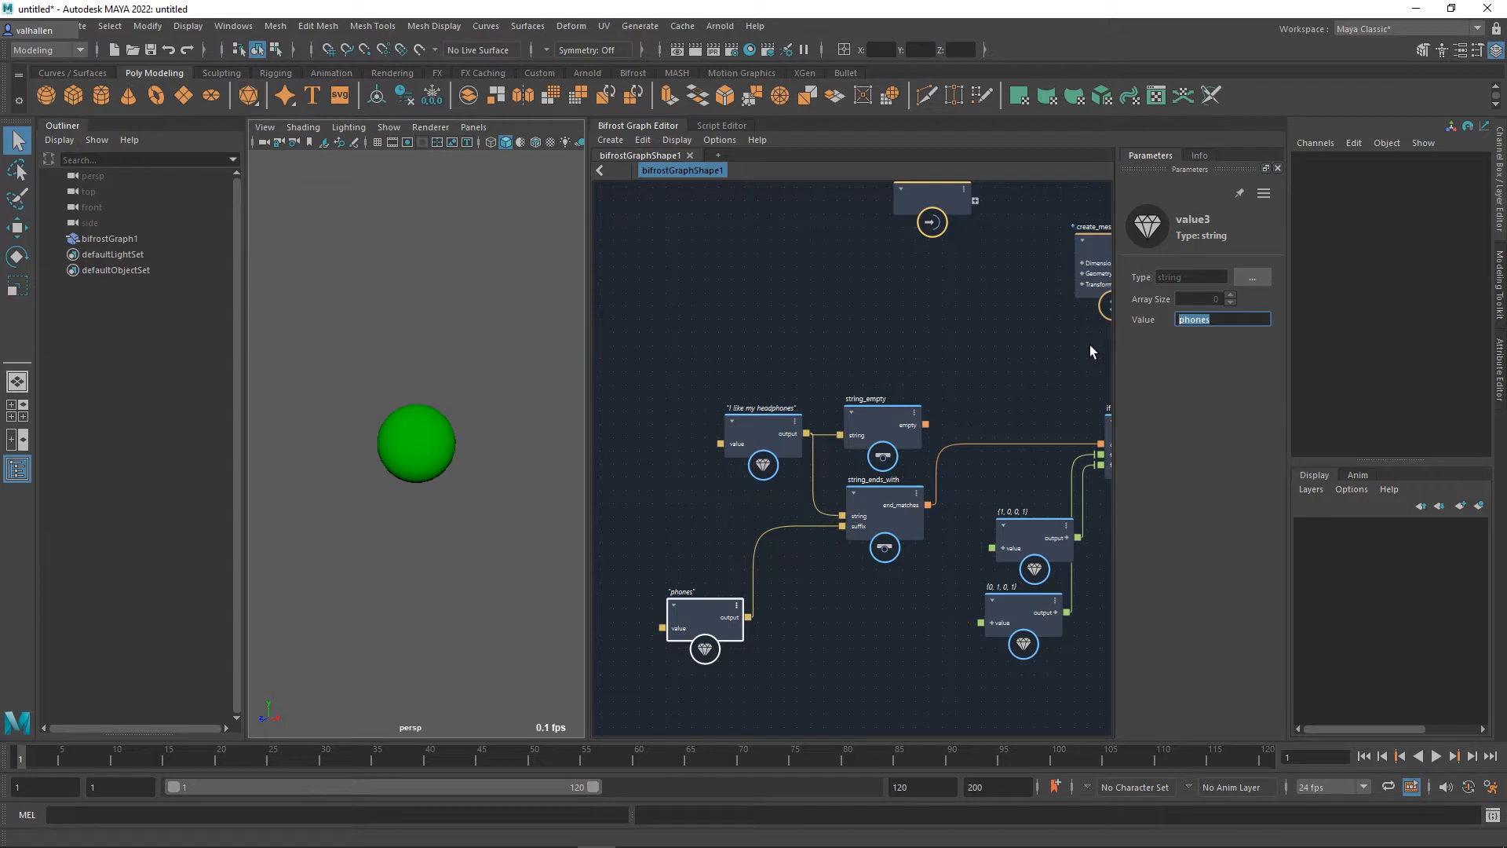
{"action": "type", "text": "spider"}
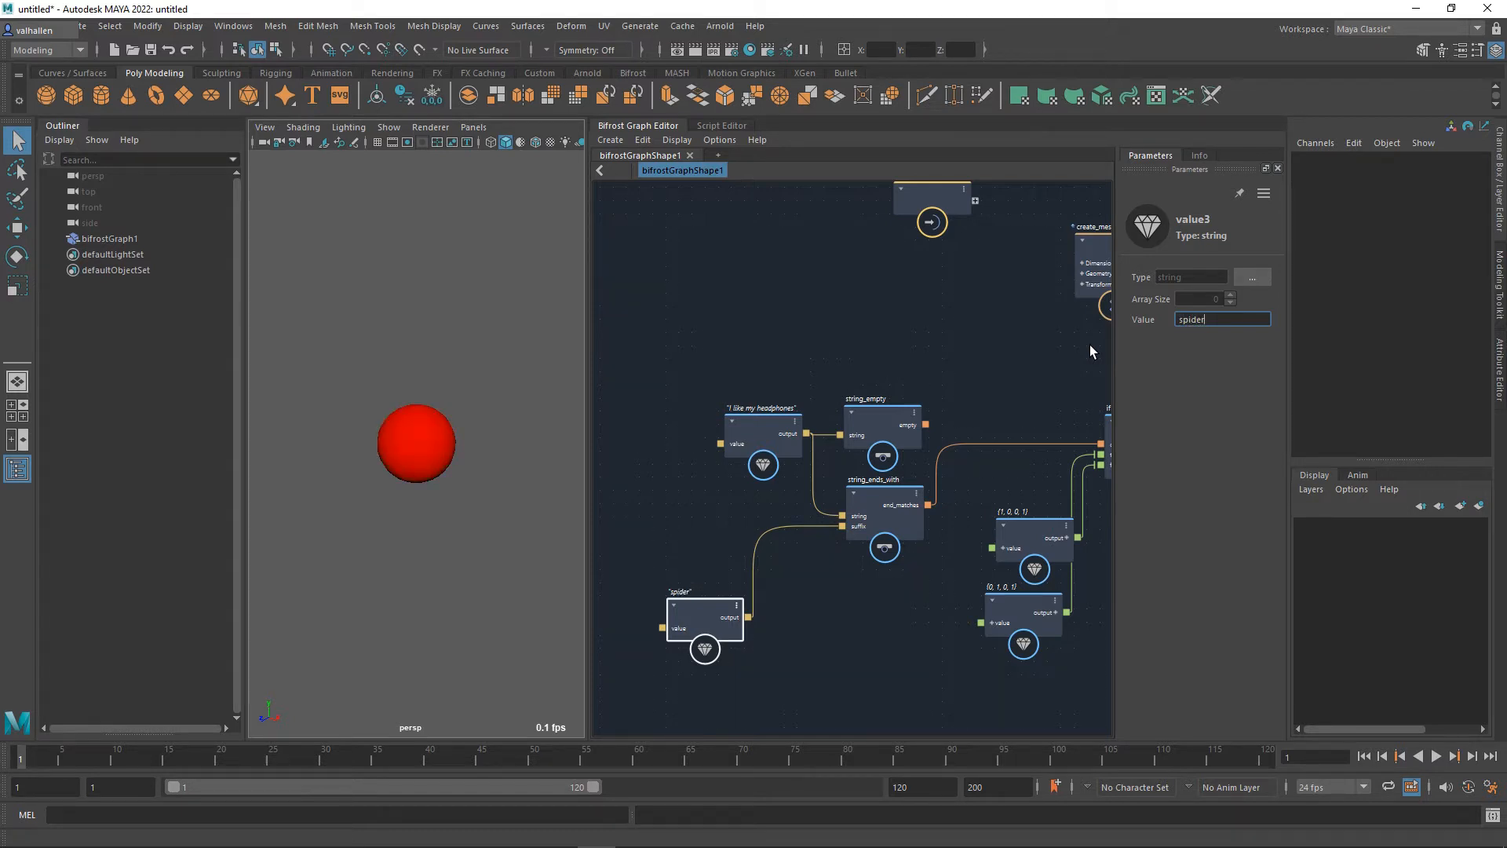
Step: Move the "I like my headphones" node away from string_empty and align the "spider" node directly beneath it
{"action": "middle_click_drag", "start_coordinate": [883, 395], "coordinate": [936, 356]}
{"action": "left_click_drag", "start_coordinate": [823, 394], "coordinate": [755, 394]}
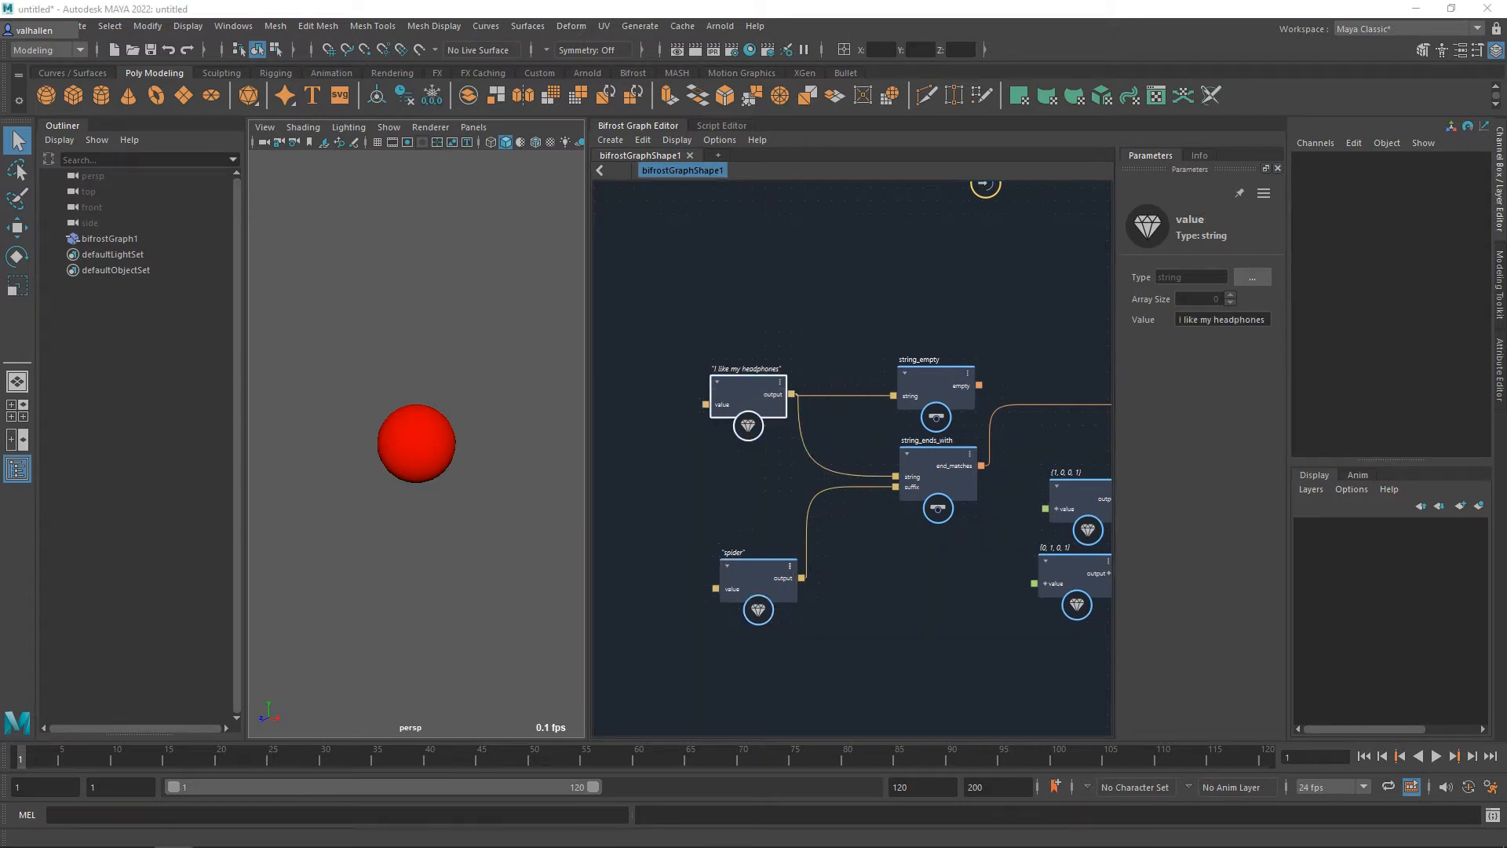
{"action": "middle_click_drag", "start_coordinate": [785, 597], "coordinate": [821, 573]}
{"action": "left_click_drag", "start_coordinate": [822, 573], "coordinate": [811, 489]}
Step: Add a string_find node and place it below the string_ends_with node
{"action": "key", "text": "Tab"}
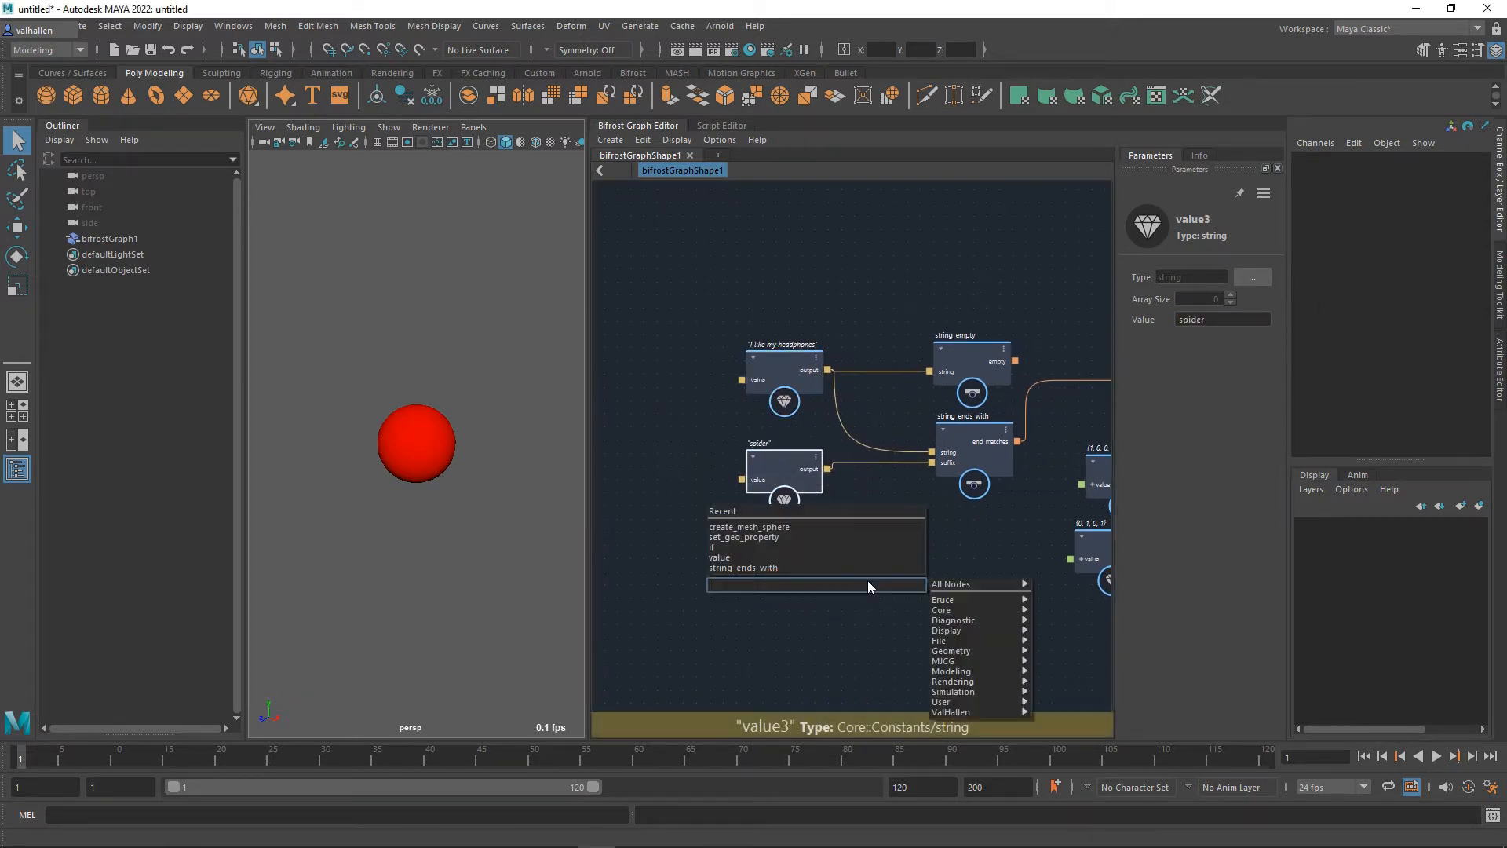
{"action": "type", "text": "string_find"}
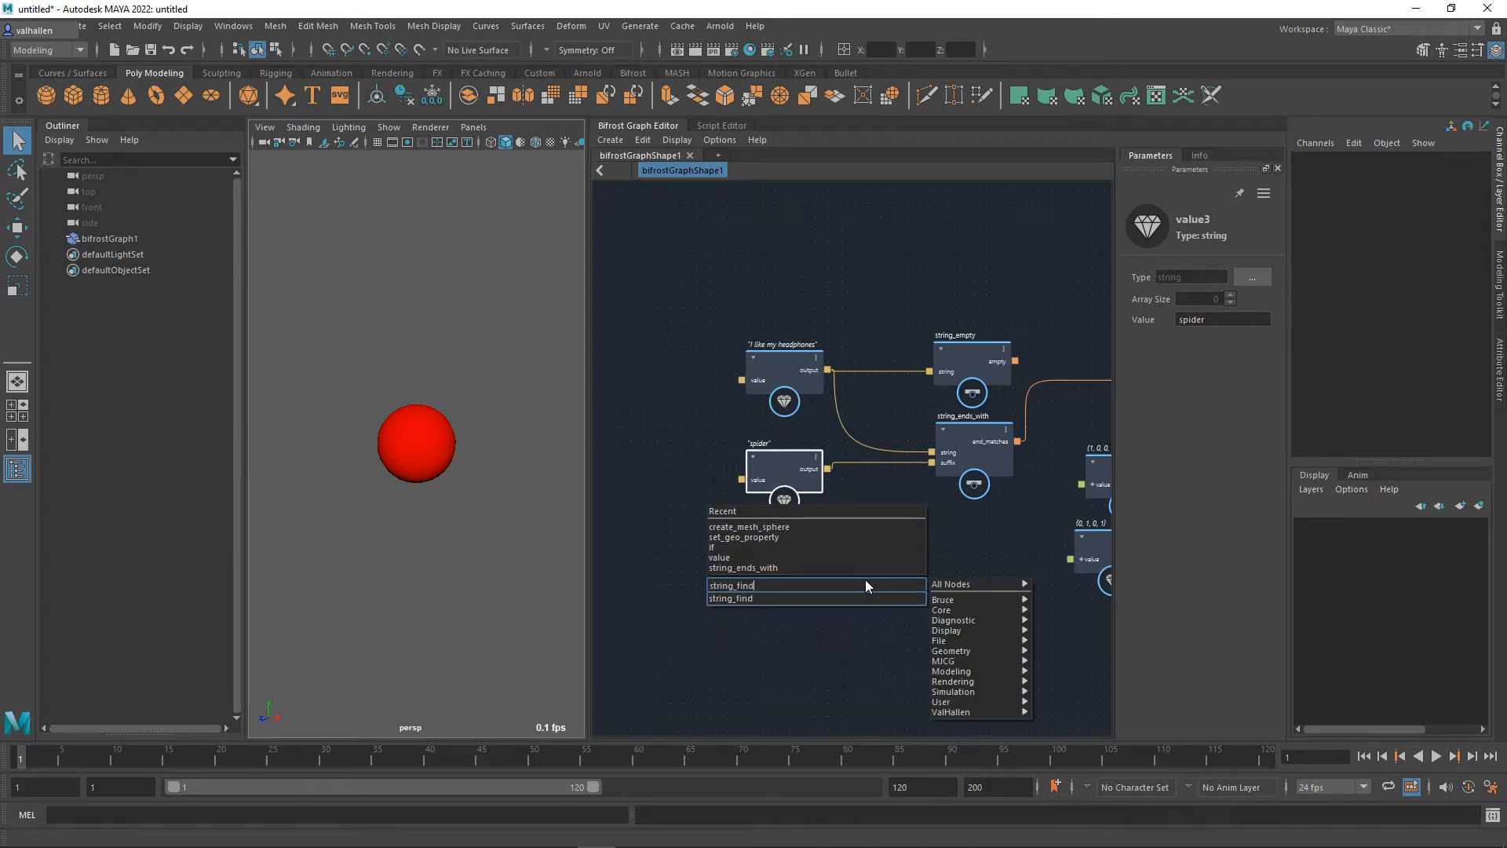
{"action": "key", "text": "Return"}
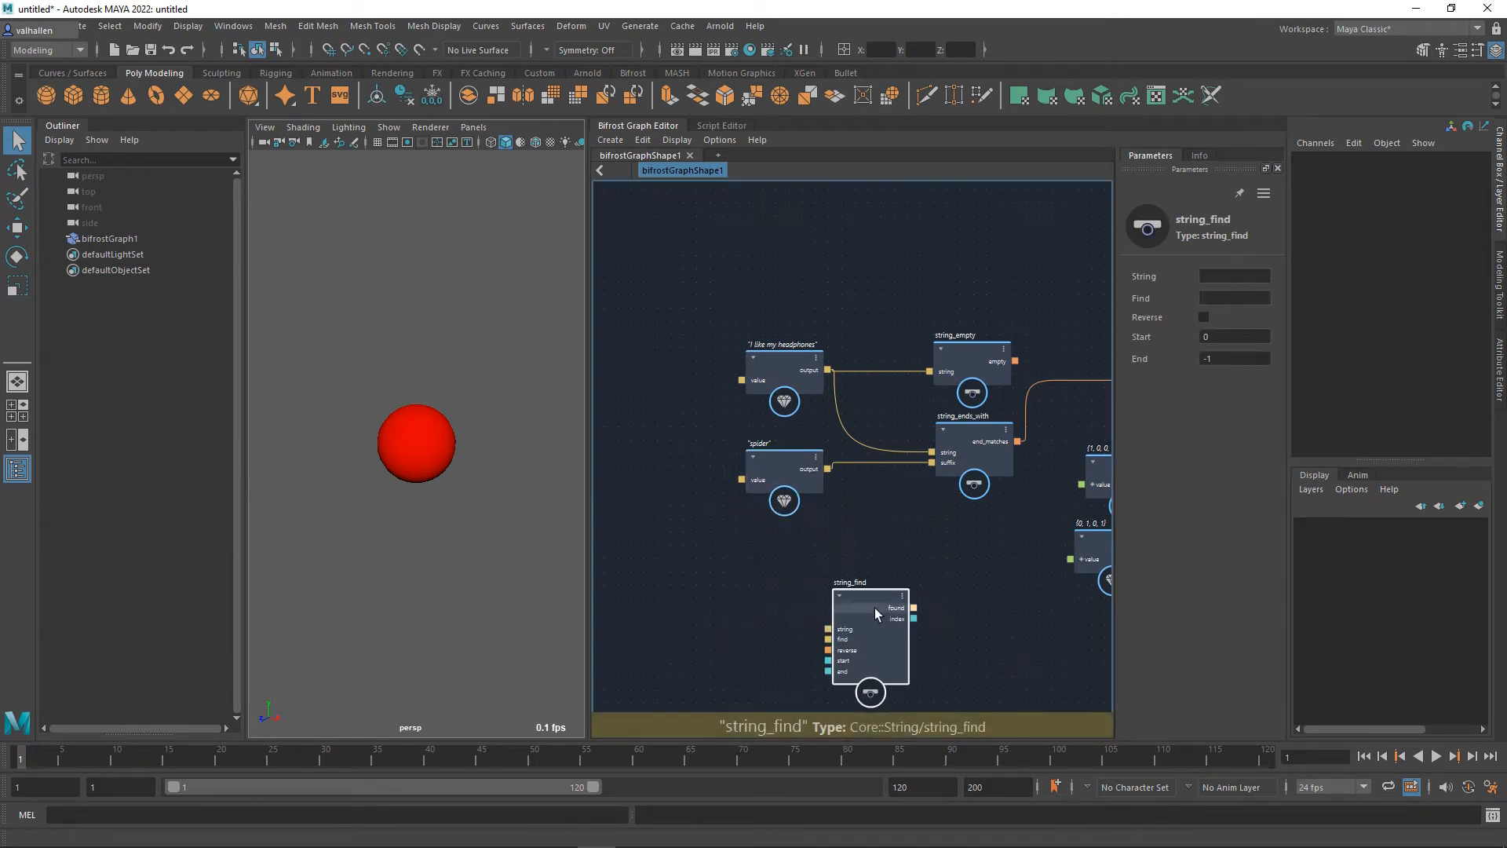
{"action": "left_click_drag", "start_coordinate": [875, 608], "coordinate": [977, 539]}
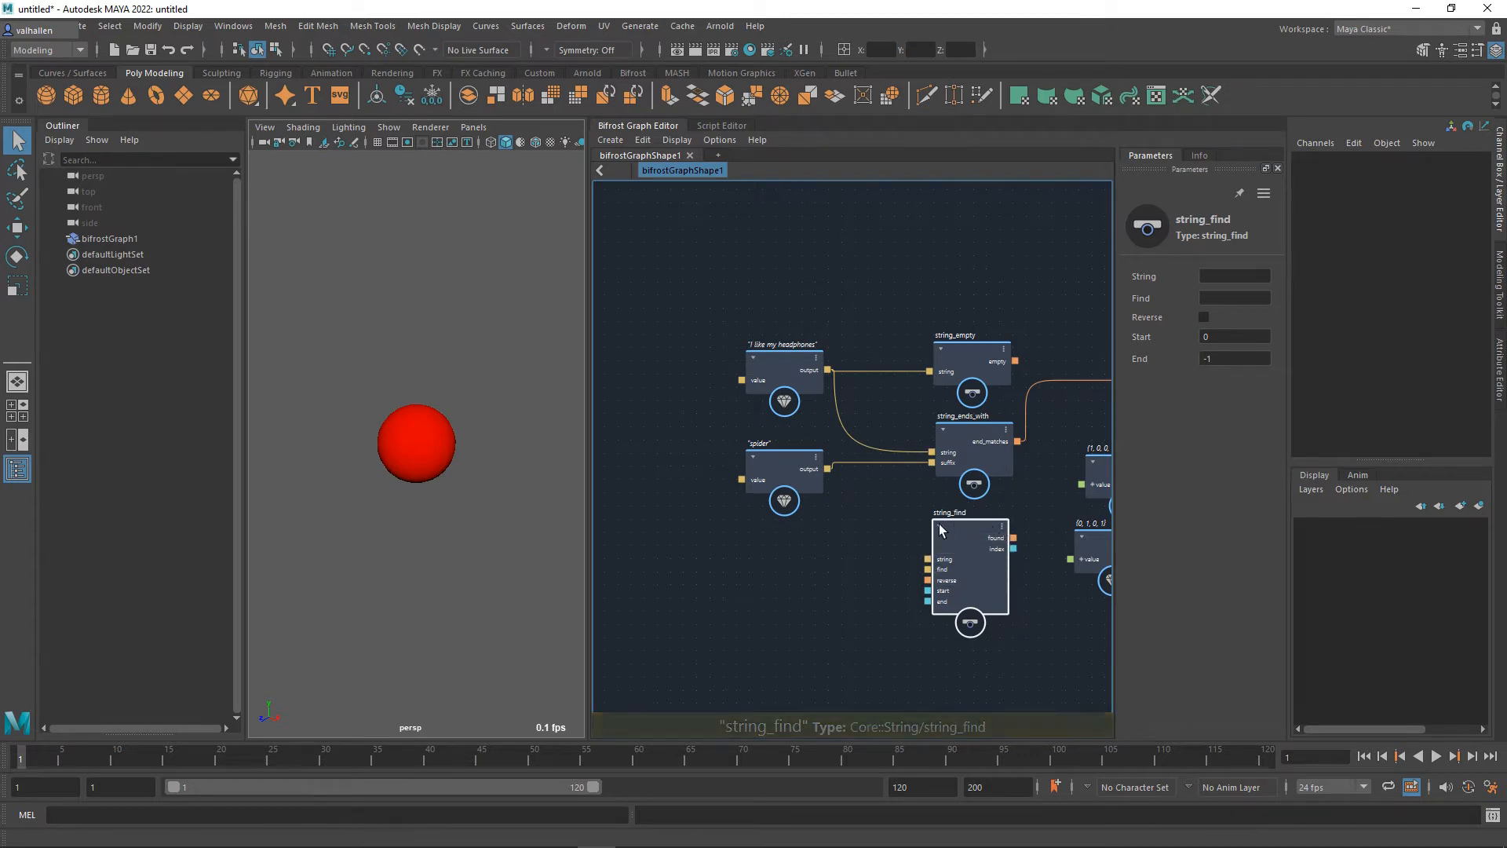
{"action": "middle_click_drag", "start_coordinate": [903, 517], "coordinate": [863, 517], "text": "alt"}
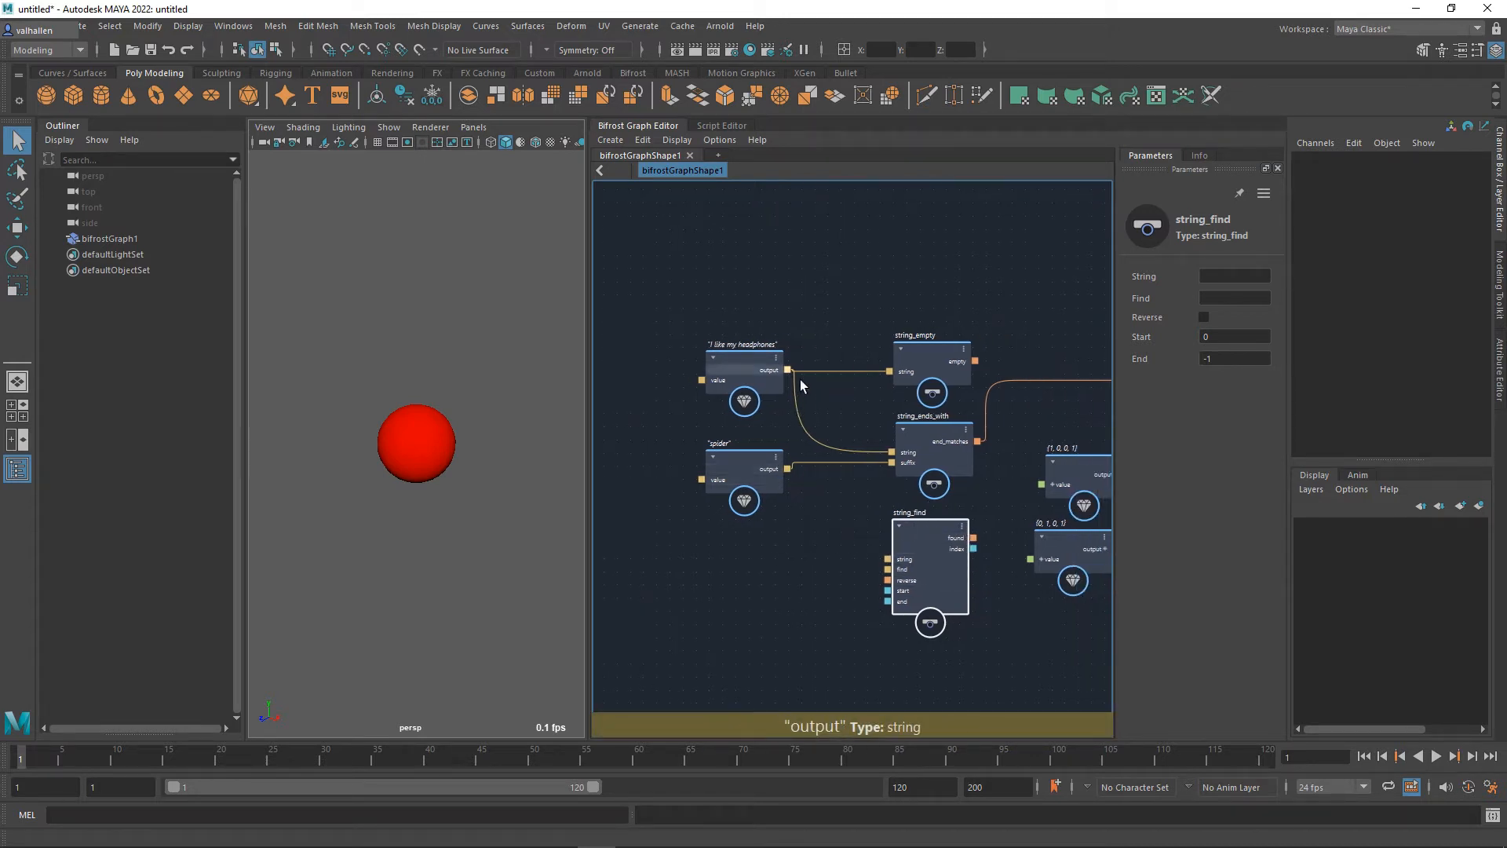
Step: Connect the "I like my headphones" output to string_find's string input and align the (0, 1, 0, 1) node beneath (1, 0, 0, 1)
{"action": "left_click_drag", "start_coordinate": [788, 370], "coordinate": [894, 565]}
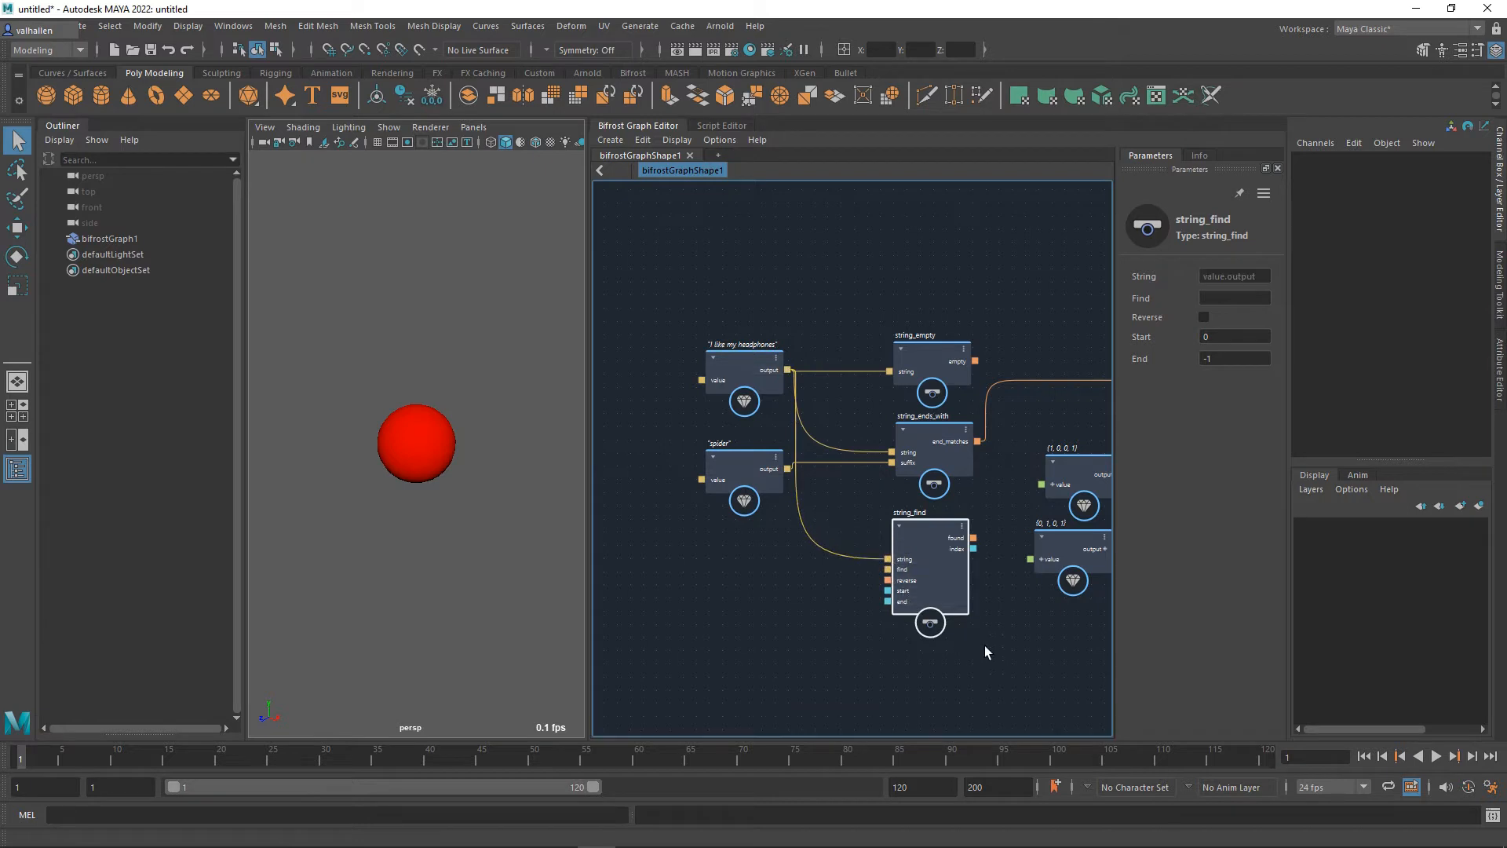
{"action": "middle_click_drag", "start_coordinate": [984, 646], "coordinate": [914, 628], "text": "alt"}
{"action": "middle_click_drag", "start_coordinate": [957, 613], "coordinate": [872, 613], "text": "alt"}
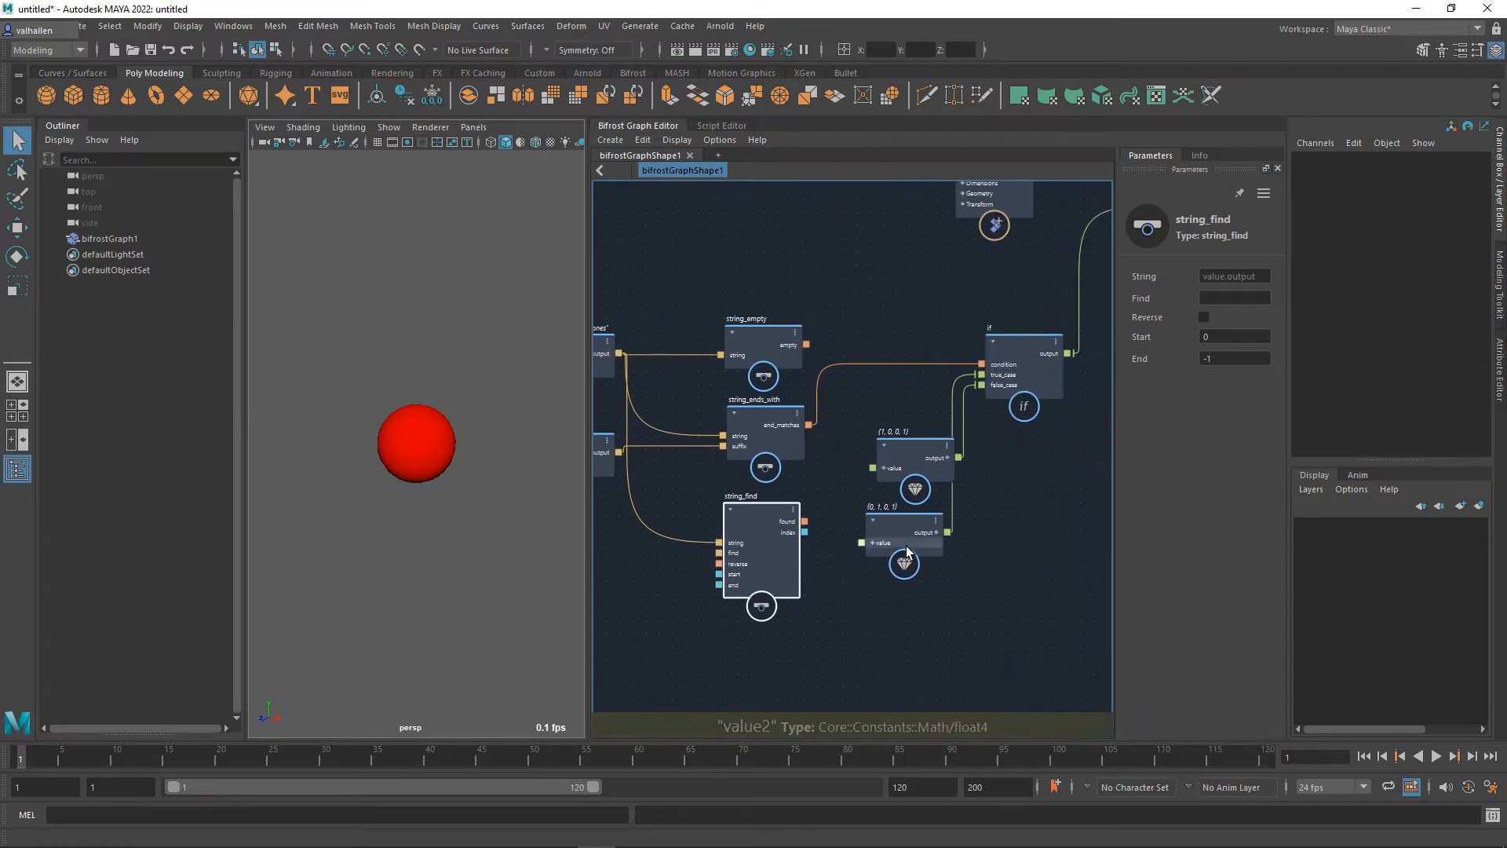
{"action": "left_click_drag", "start_coordinate": [903, 549], "coordinate": [947, 548]}
{"action": "mouse_move", "coordinate": [916, 477]}
{"action": "left_mouse_down"}
{"action": "mouse_move", "coordinate": [931, 470]}
{"action": "mouse_move", "coordinate": [913, 471]}
{"action": "left_mouse_up"}
{"action": "left_click_drag", "start_coordinate": [946, 520], "coordinate": [911, 502]}
{"action": "middle_click_drag", "start_coordinate": [863, 606], "coordinate": [1013, 609], "text": "alt"}
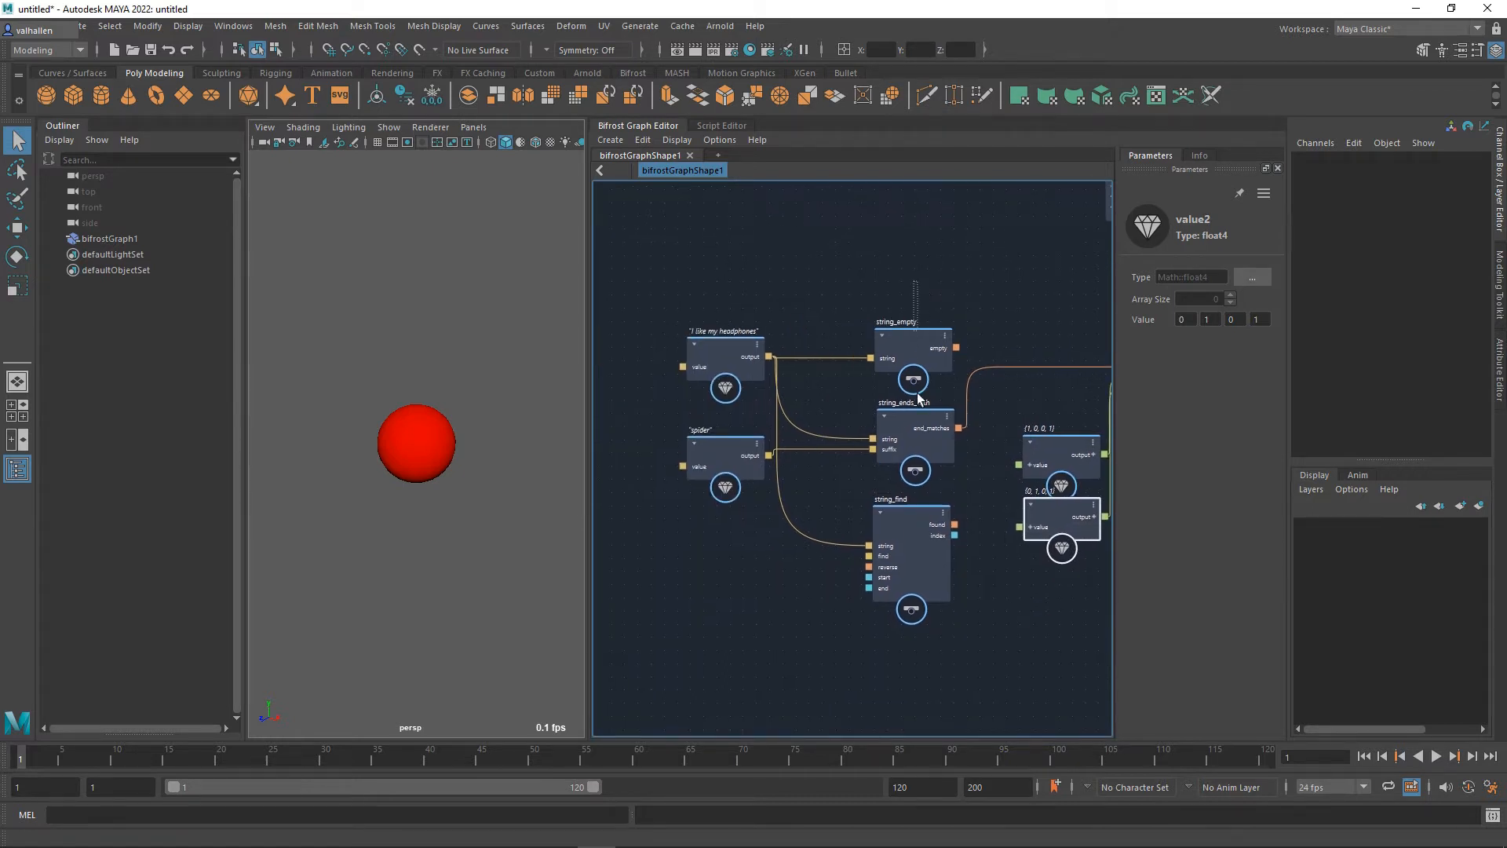
Step: Shift the two string value nodes and the three string test nodes together, farther away from the color value nodes
{"action": "left_click_drag", "start_coordinate": [917, 392], "coordinate": [758, 693]}
{"action": "left_click", "coordinate": [788, 587]}
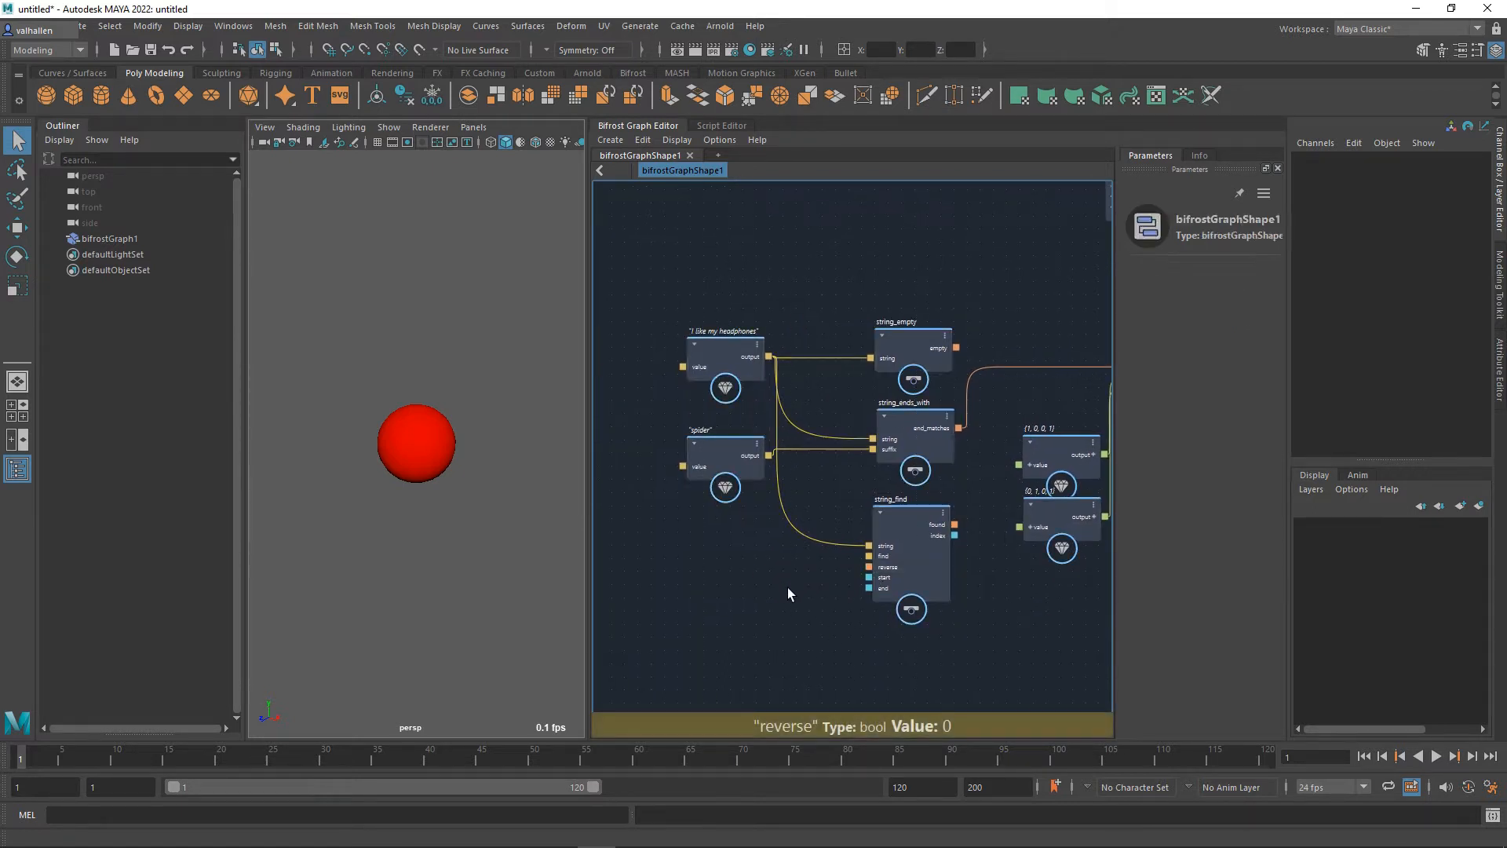
{"action": "left_click_drag", "start_coordinate": [908, 276], "coordinate": [660, 729]}
{"action": "left_click_drag", "start_coordinate": [901, 568], "coordinate": [854, 565]}
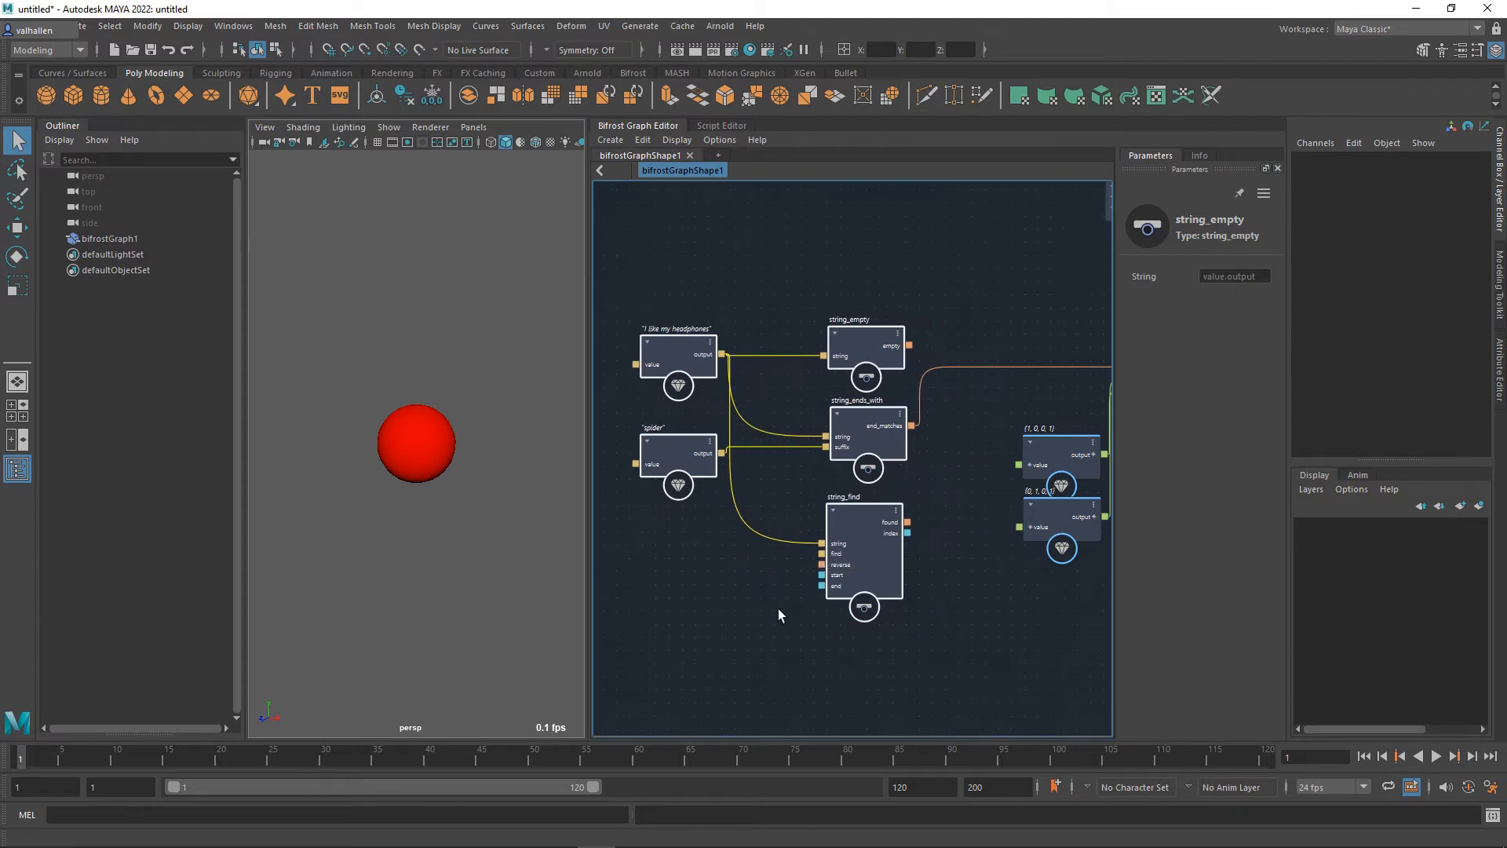
{"action": "left_click", "coordinate": [778, 610]}
{"action": "middle_click_drag", "start_coordinate": [779, 610], "coordinate": [807, 595], "text": "alt"}
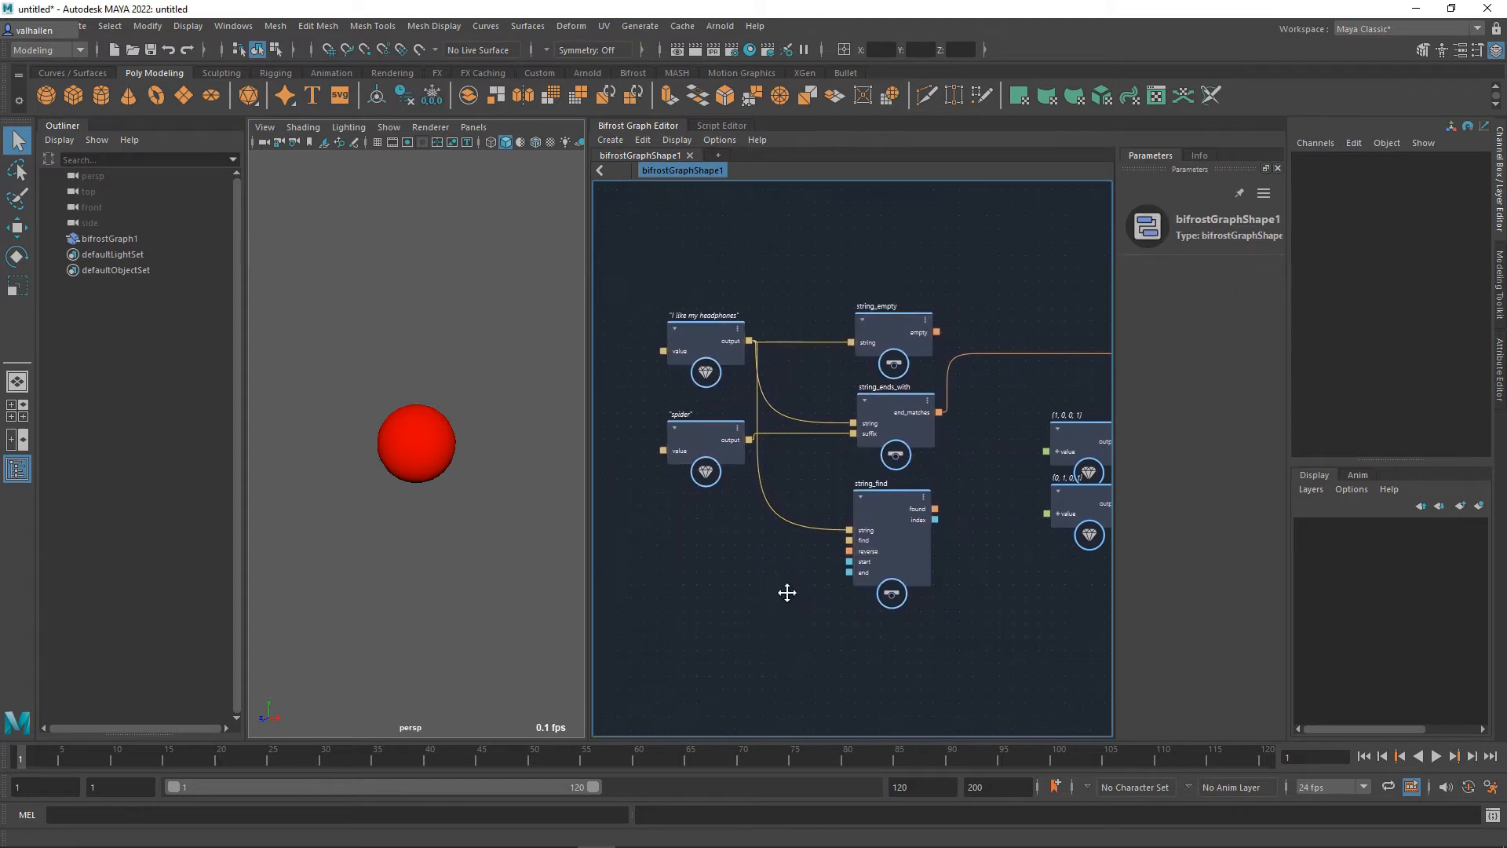
Step: Disconnect the "spider" node from string_ends_with's suffix and move it down to the level of string_find
{"action": "left_click", "coordinate": [715, 441]}
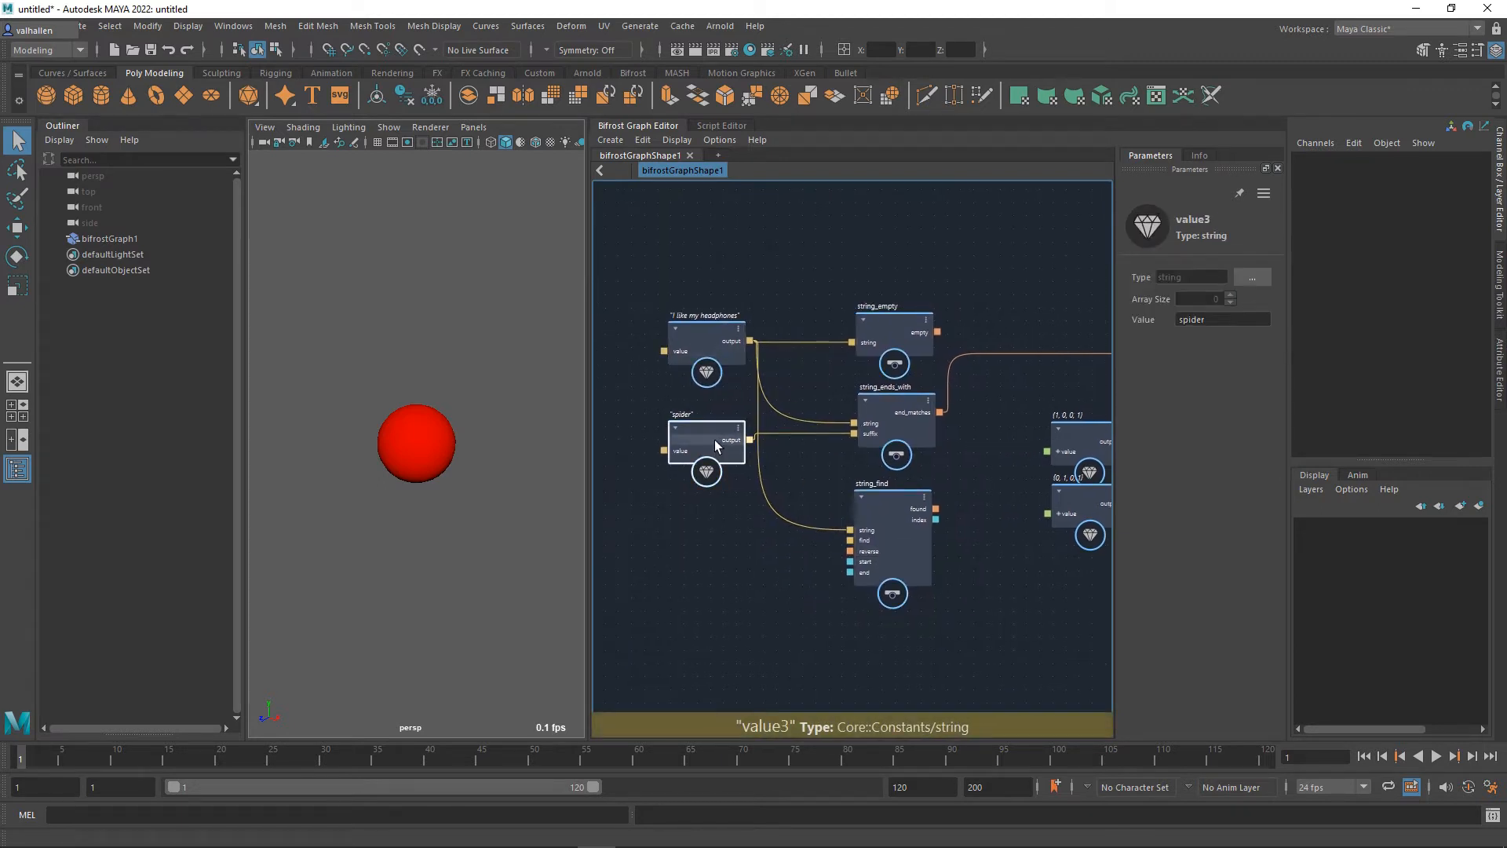
{"action": "left_click", "coordinate": [802, 435]}
{"action": "key", "text": "Delete"}
{"action": "left_click_drag", "start_coordinate": [691, 455], "coordinate": [662, 529]}
{"action": "middle_click_drag", "start_coordinate": [752, 579], "coordinate": [761, 595], "text": "alt"}
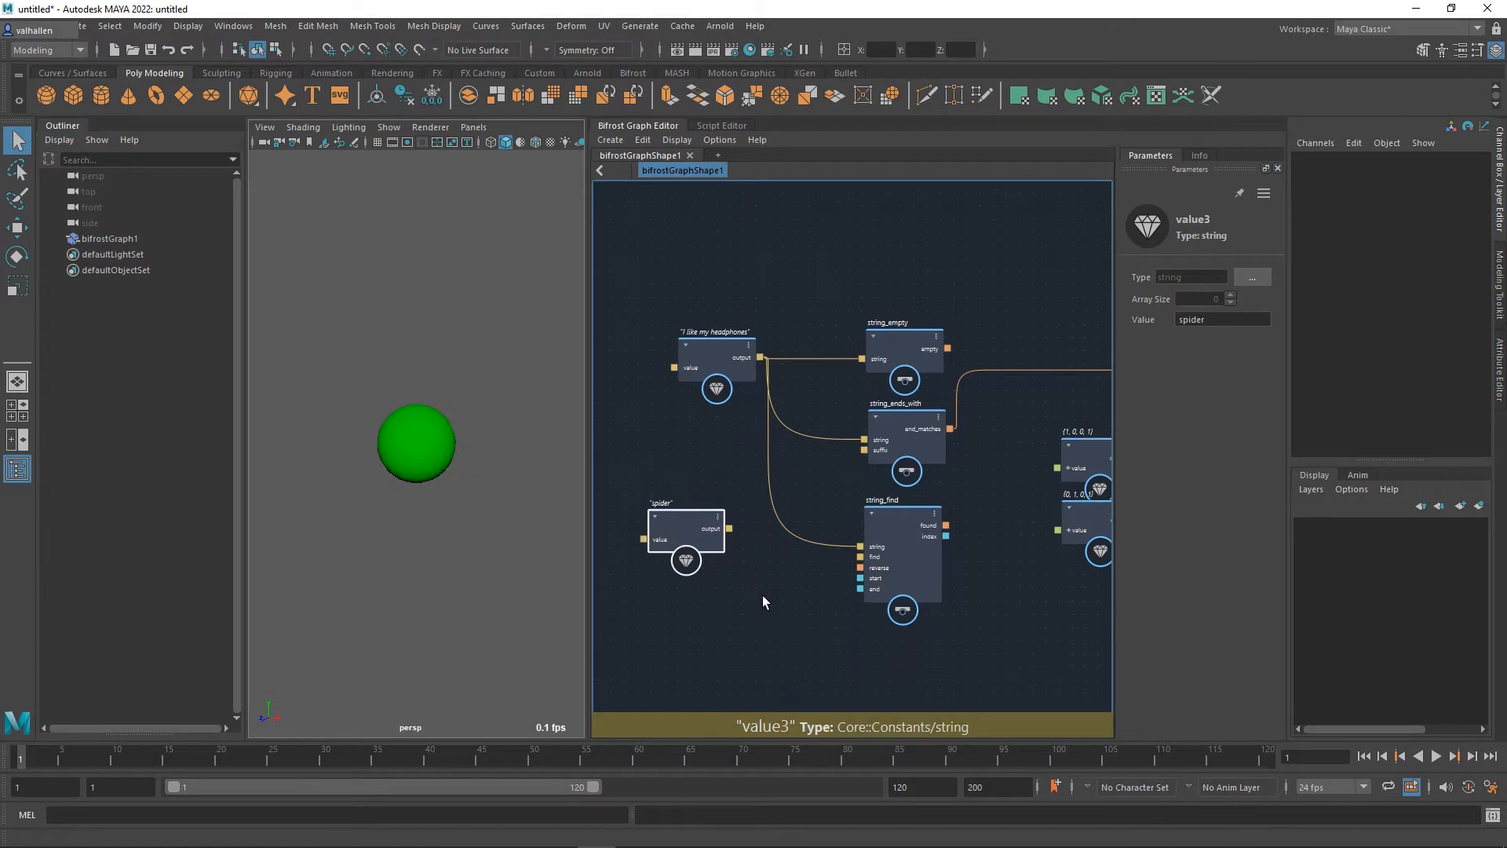
{"action": "left_click", "coordinate": [901, 449]}
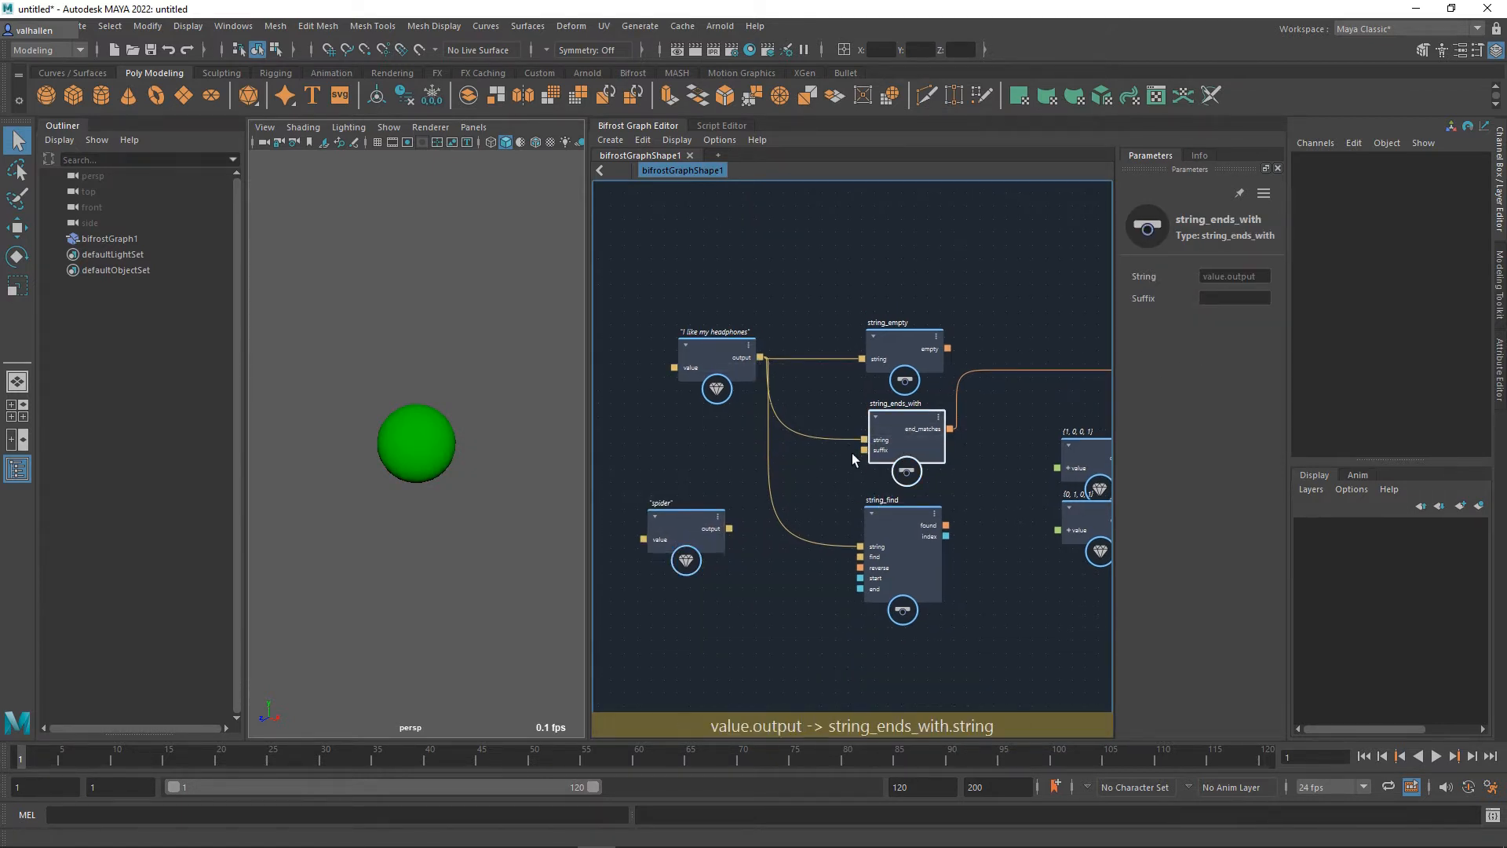
{"action": "middle_click_drag", "start_coordinate": [851, 454], "coordinate": [845, 484], "text": "alt"}
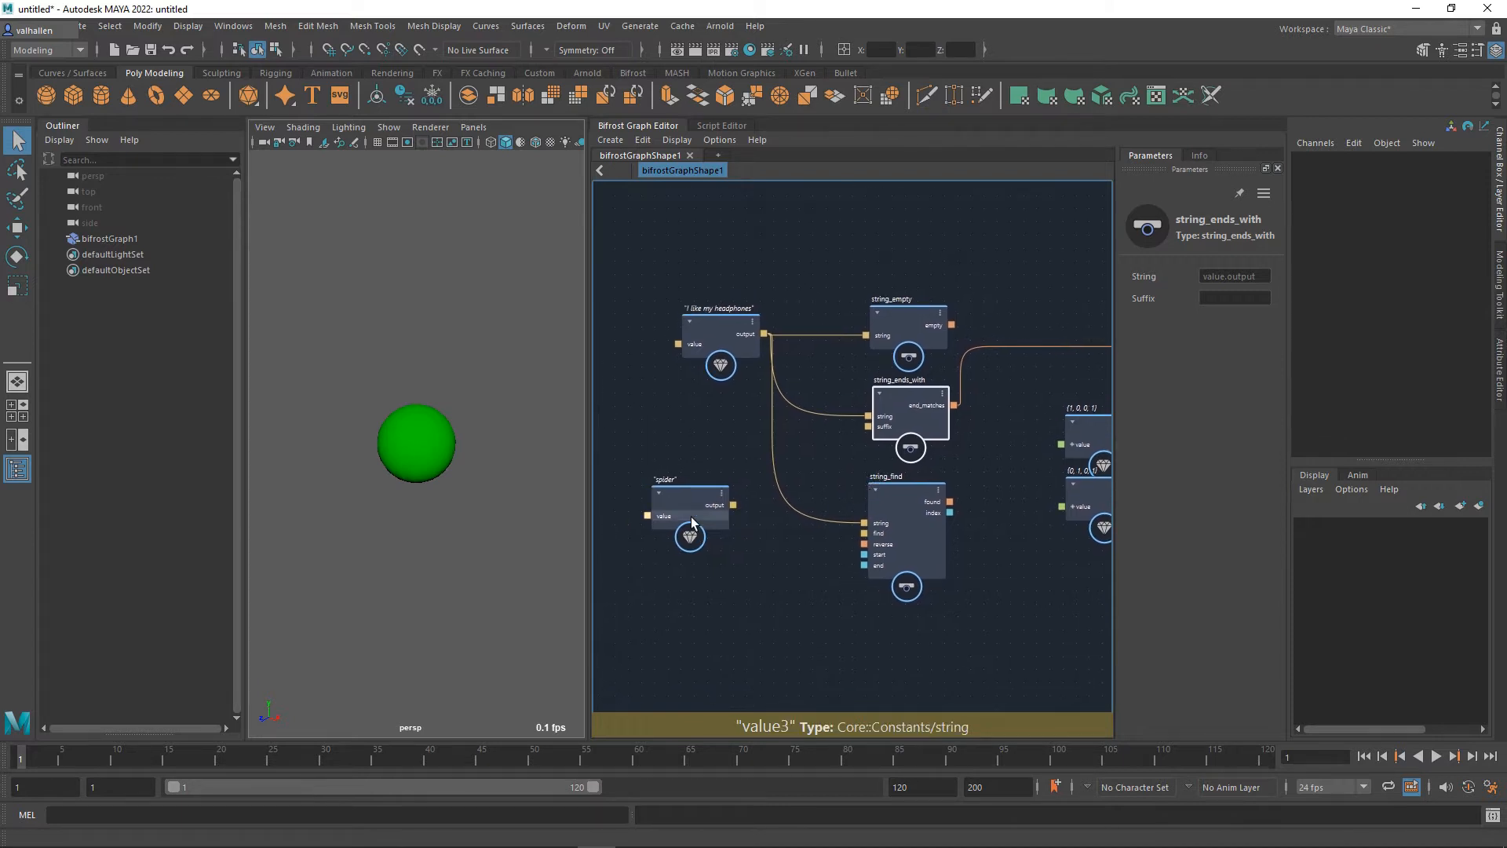
Step: Change the "spider" node's value to "like" and connect its output to string_find's find input
{"action": "left_click_drag", "start_coordinate": [691, 516], "coordinate": [694, 546]}
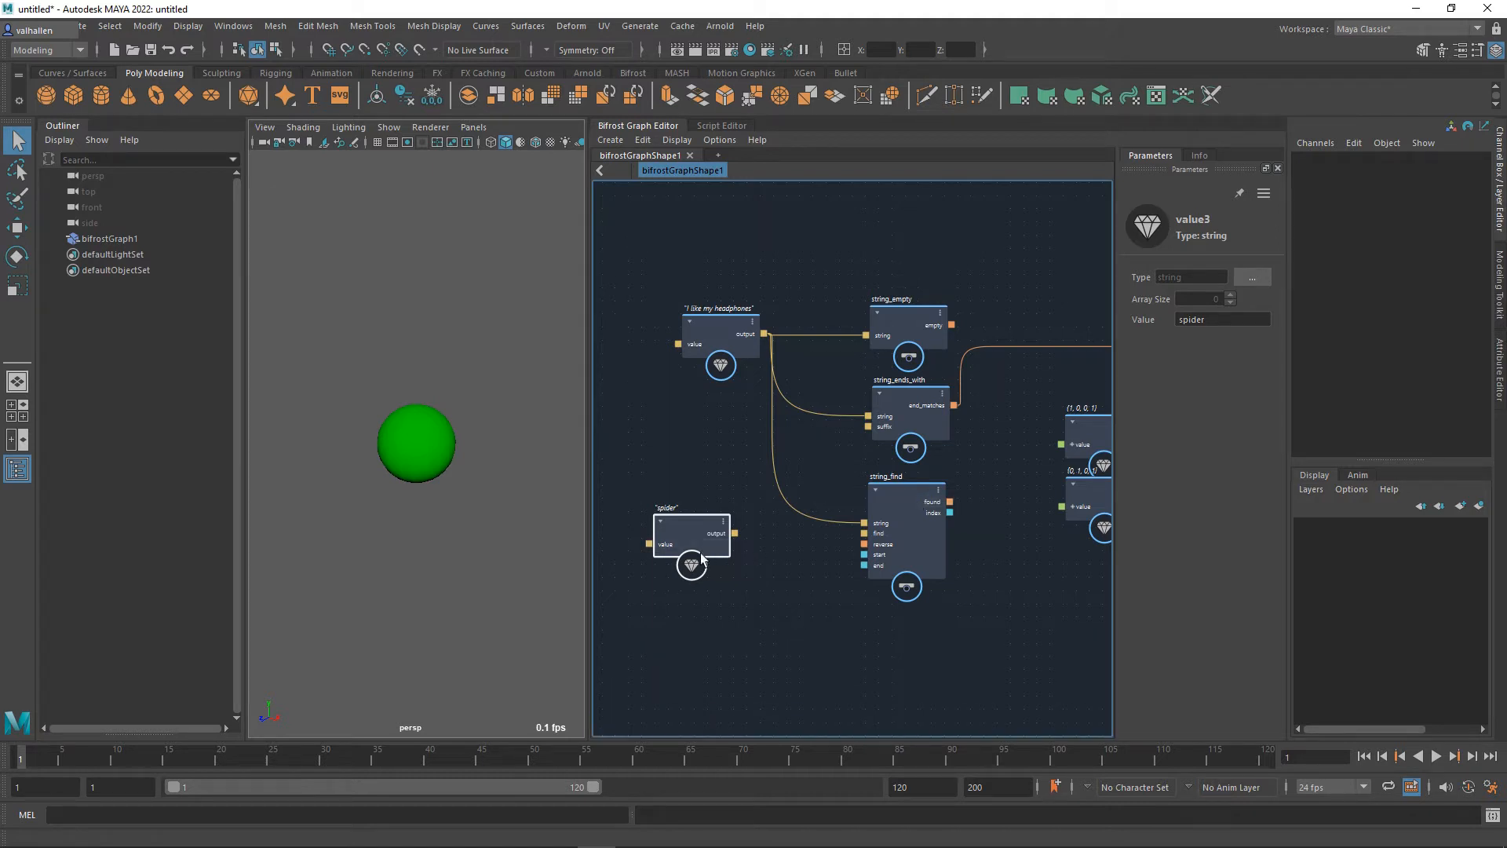
{"action": "left_click_drag", "start_coordinate": [1210, 319], "coordinate": [1119, 319]}
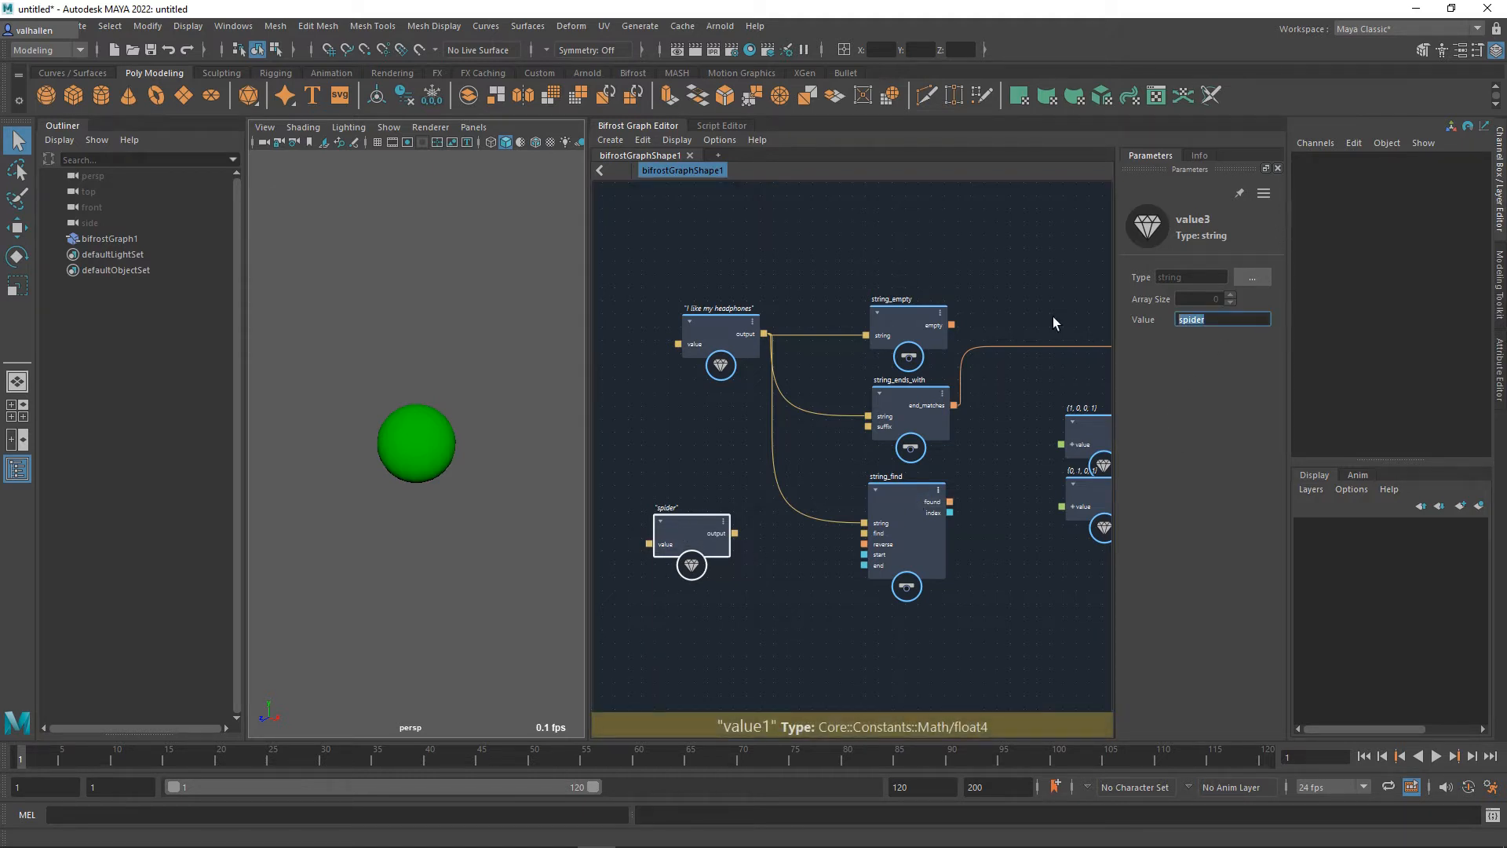
{"action": "type", "text": "like"}
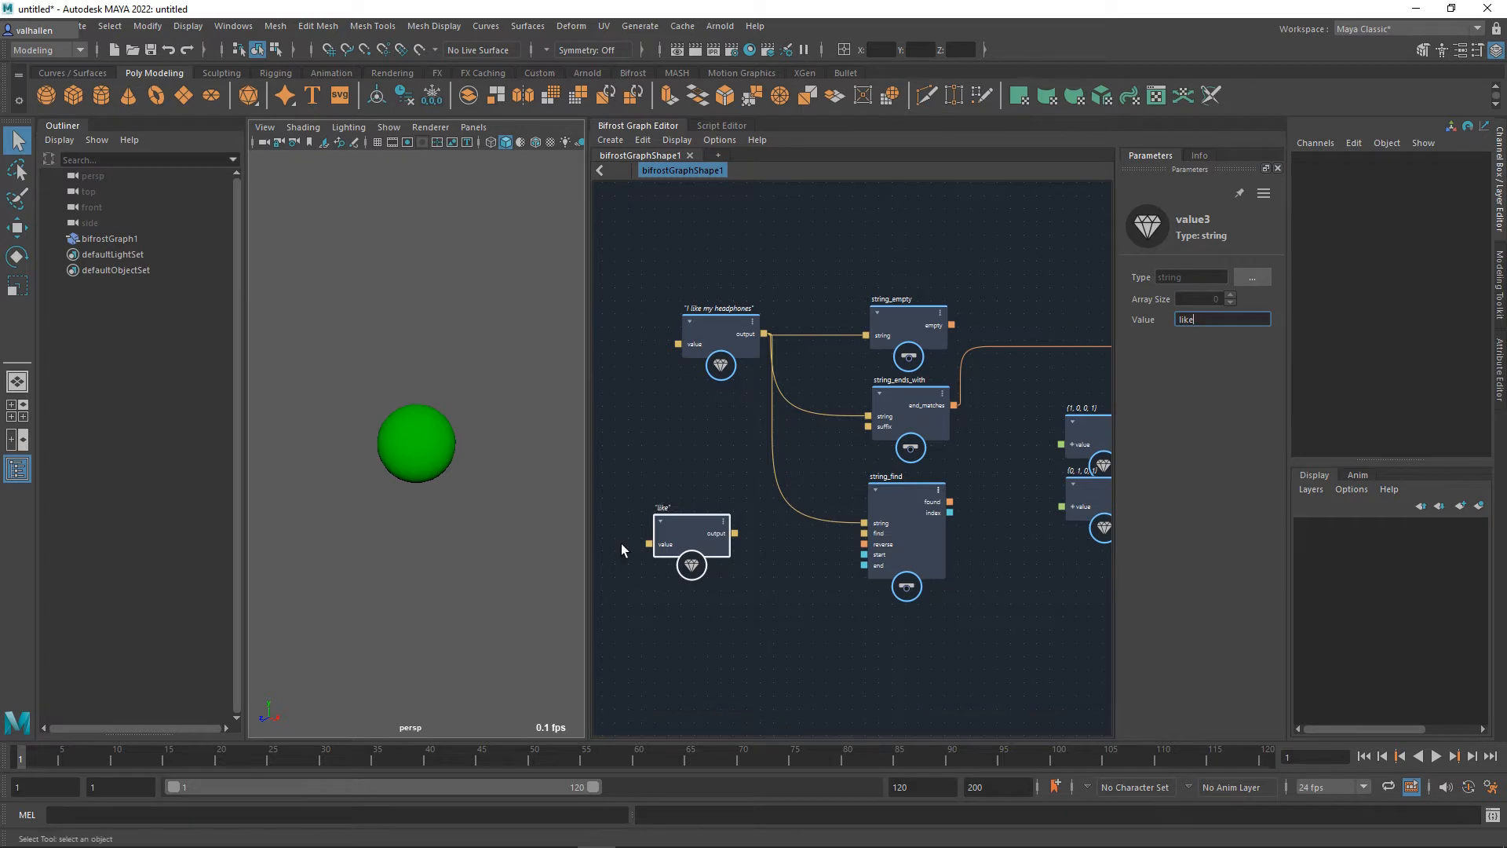
{"action": "left_click_drag", "start_coordinate": [737, 534], "coordinate": [865, 534]}
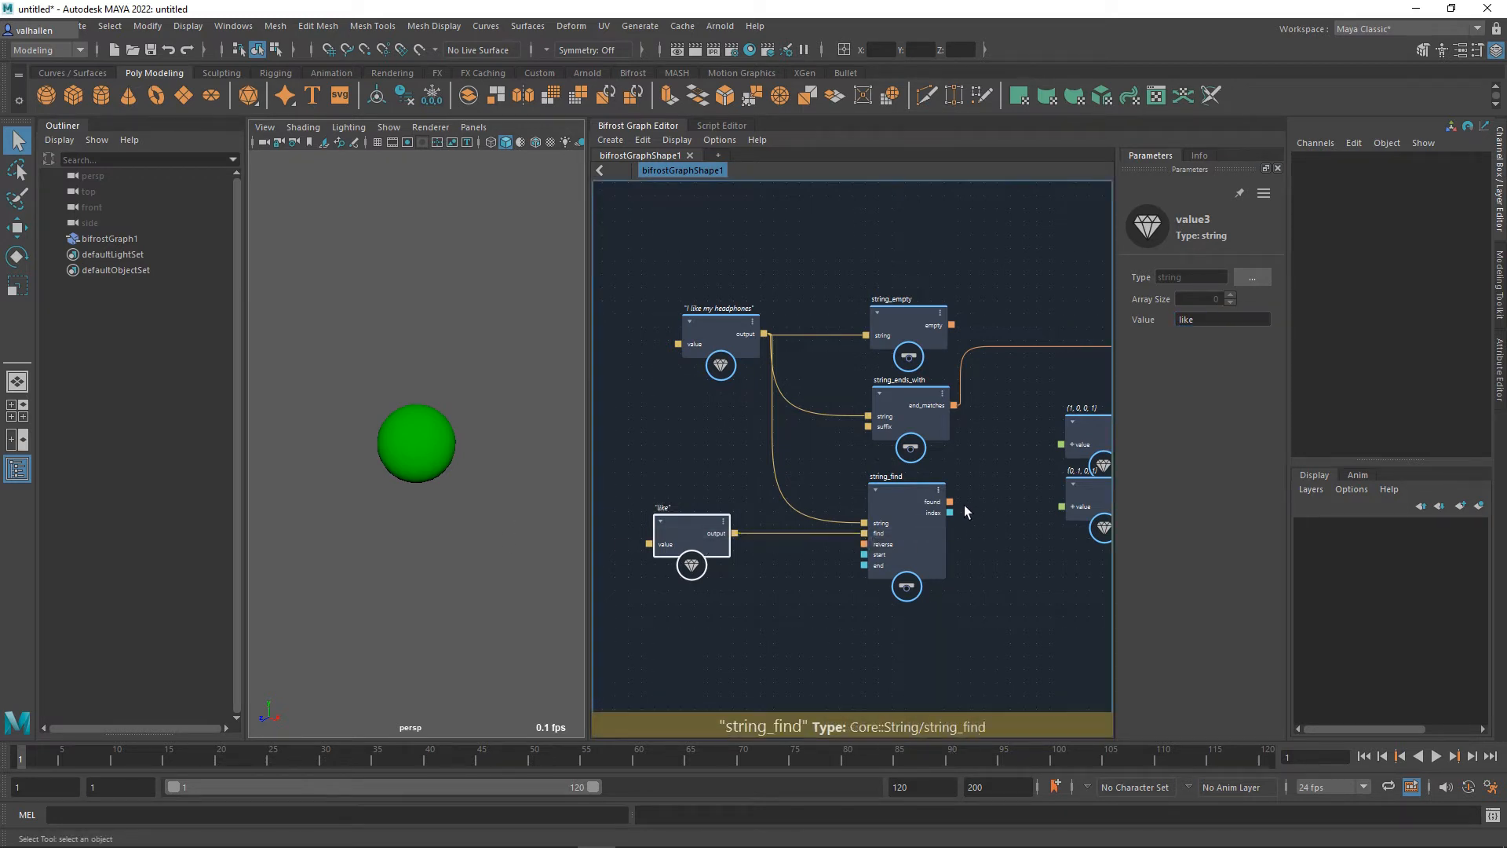
Step: Connect string_find's found output to the if node's condition and move string_ends_with and string_empty up out of the way
{"action": "middle_click_drag", "start_coordinate": [1038, 375], "coordinate": [903, 399]}
{"action": "left_click_drag", "start_coordinate": [802, 388], "coordinate": [803, 227]}
{"action": "left_click_drag", "start_coordinate": [793, 304], "coordinate": [800, 285]}
{"action": "middle_click_drag", "start_coordinate": [793, 430], "coordinate": [814, 388]}
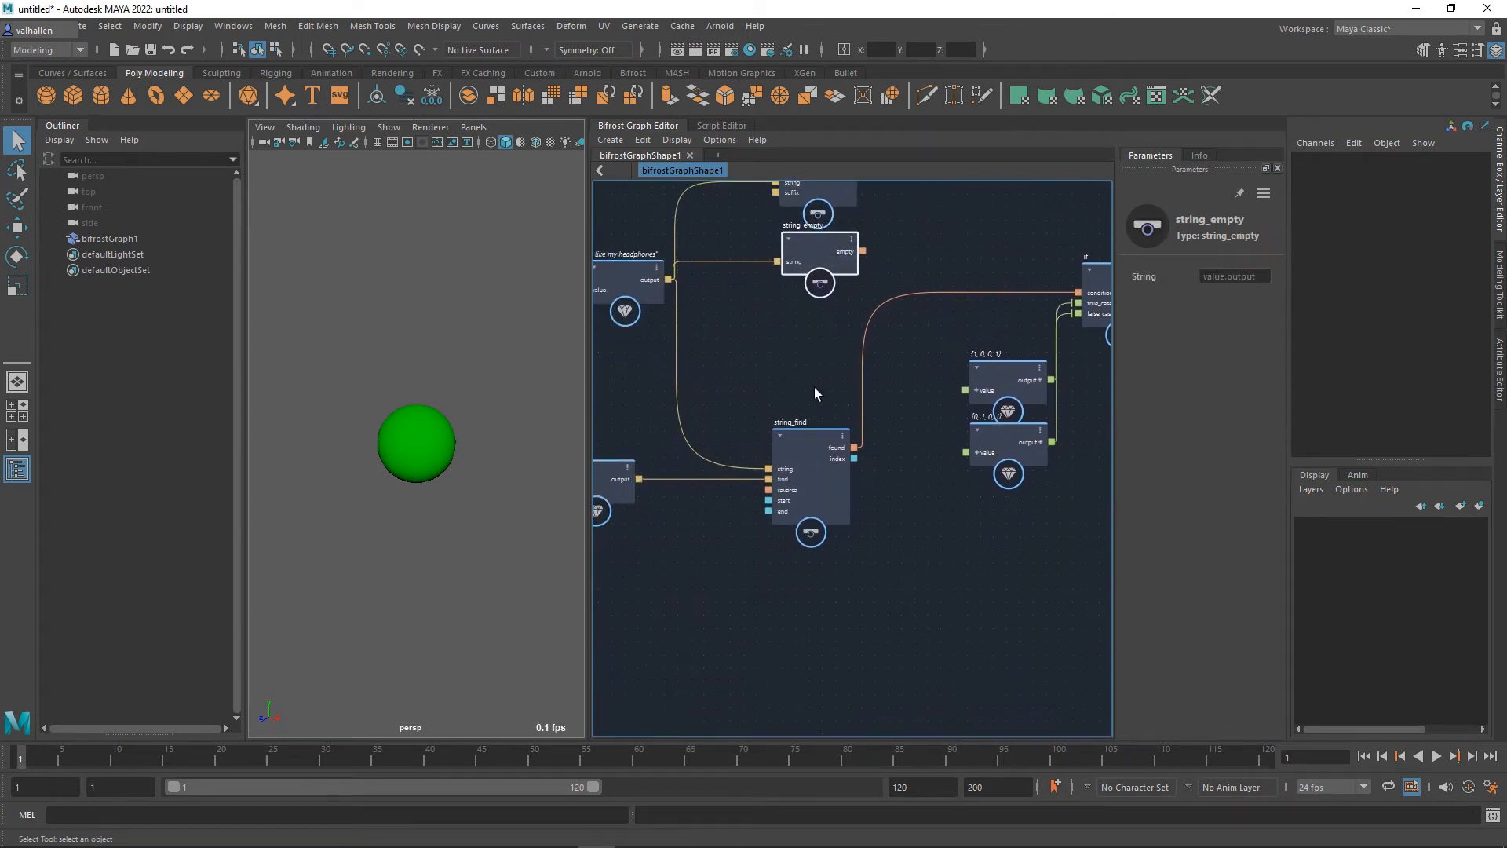
Step: Move the "like" node and the string_find node farther away from the color value nodes
{"action": "scroll", "coordinate": [874, 456], "scroll_direction": "down", "scroll_amount": 2}
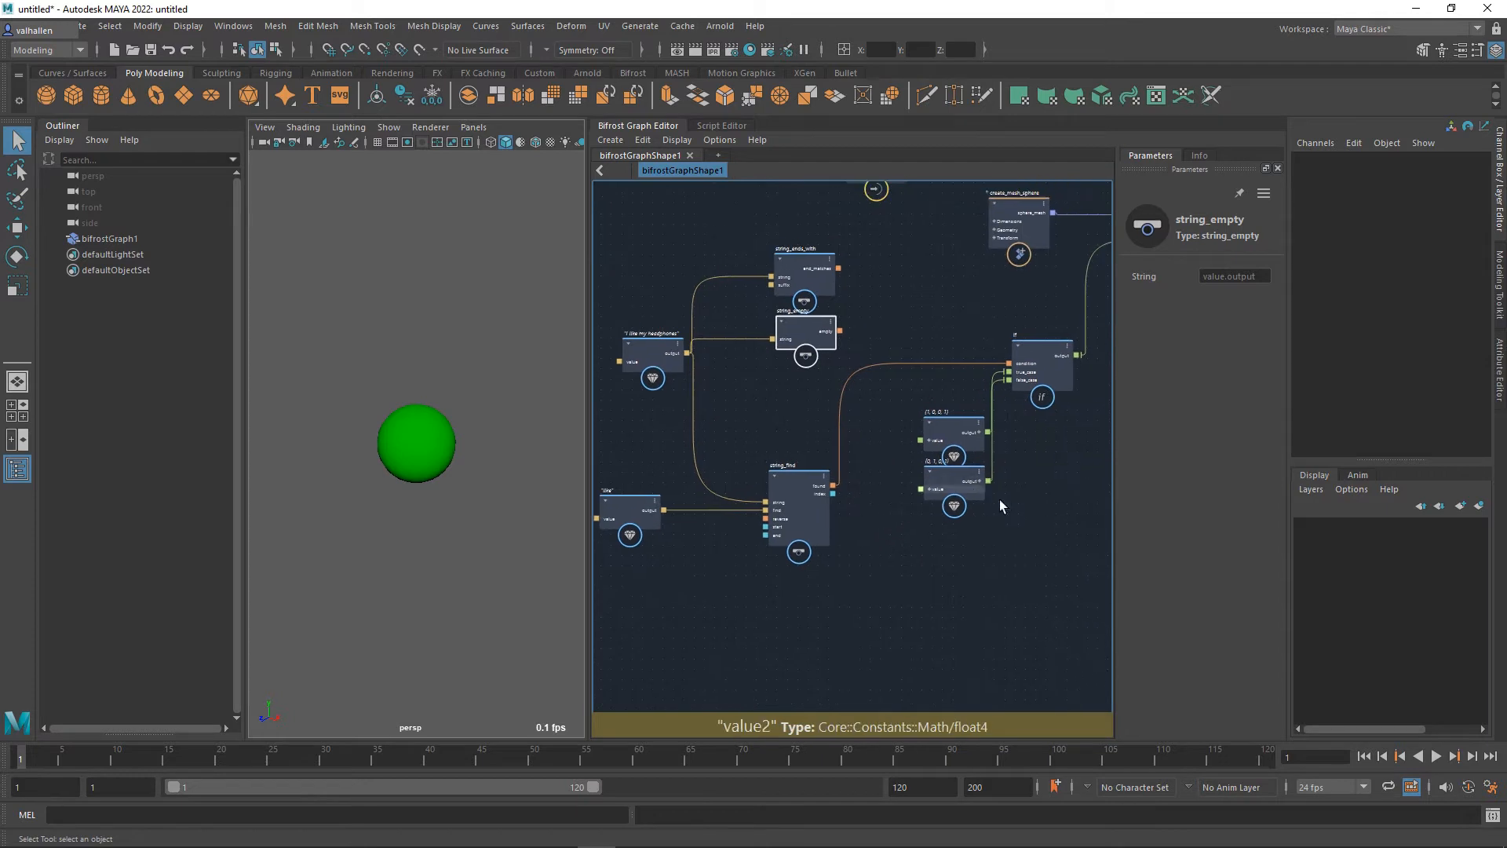
{"action": "middle_click_drag", "start_coordinate": [1002, 506], "coordinate": [982, 531]}
{"action": "left_click_drag", "start_coordinate": [706, 480], "coordinate": [671, 479]}
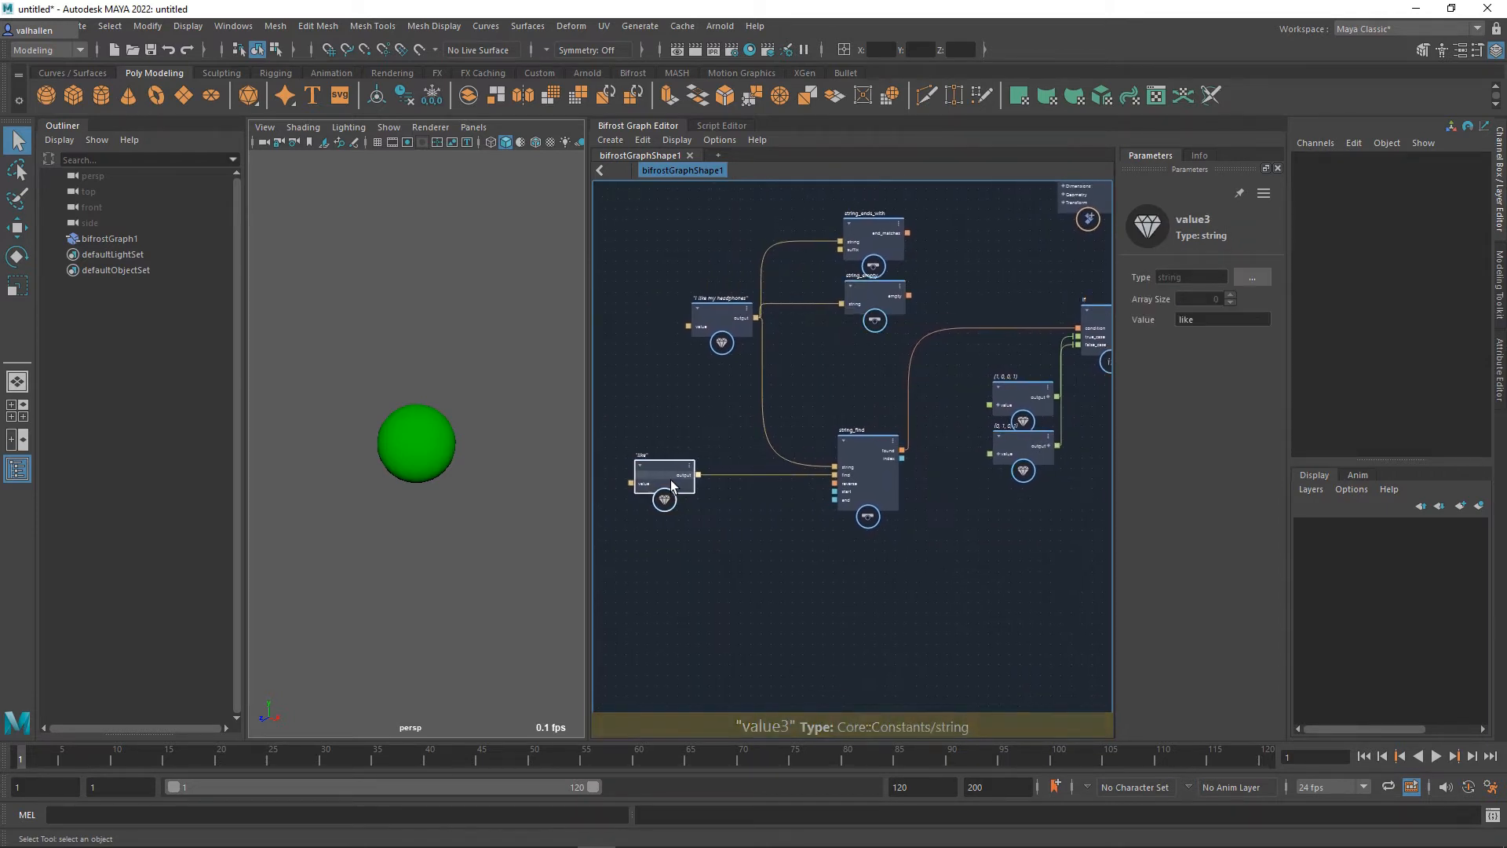
{"action": "left_click_drag", "start_coordinate": [864, 458], "coordinate": [824, 458]}
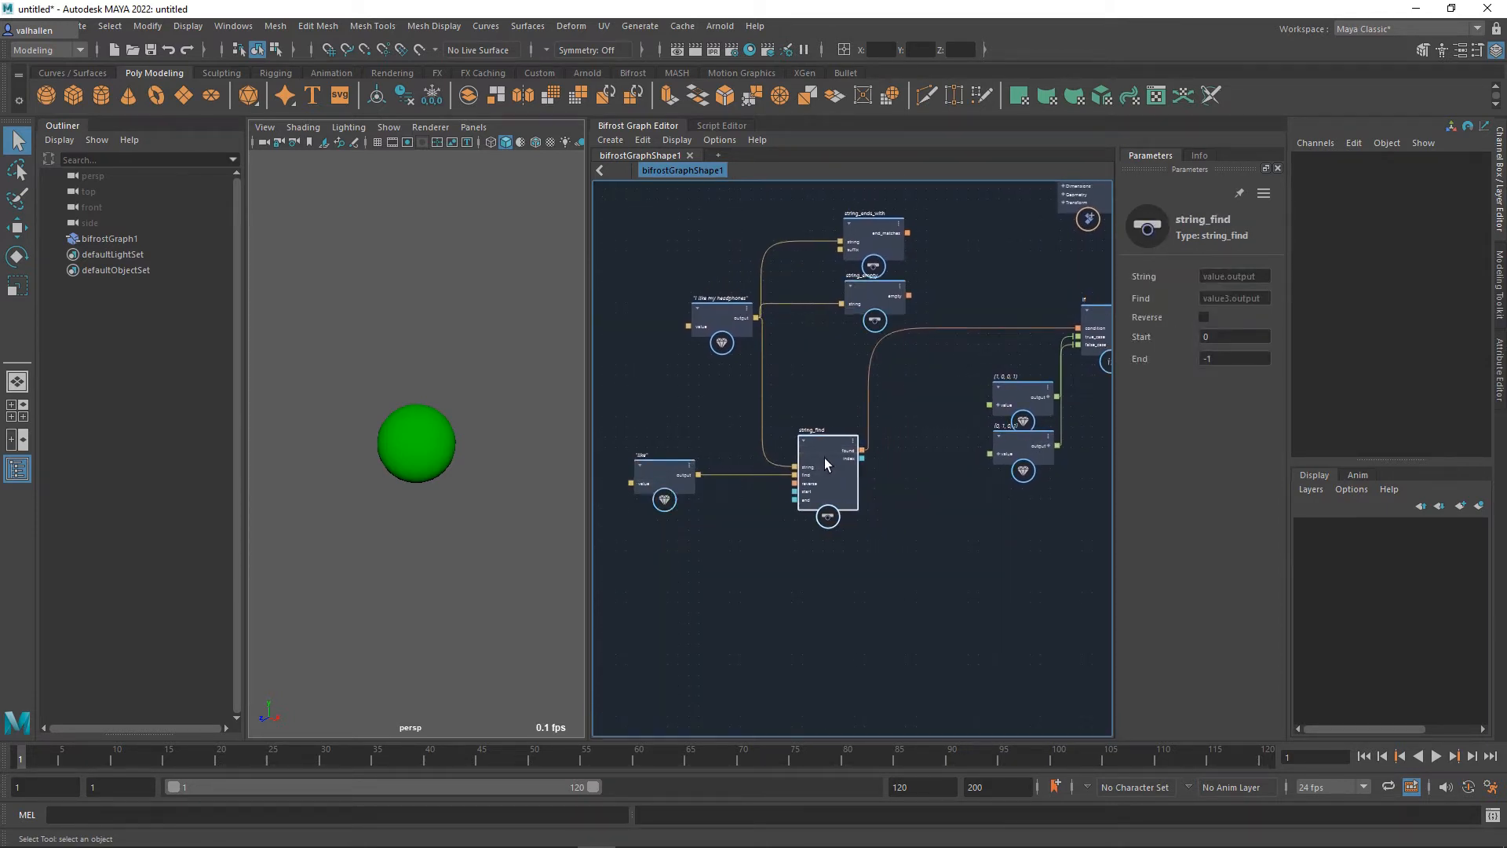
{"action": "scroll", "coordinate": [885, 516], "scroll_direction": "up", "scroll_amount": 3}
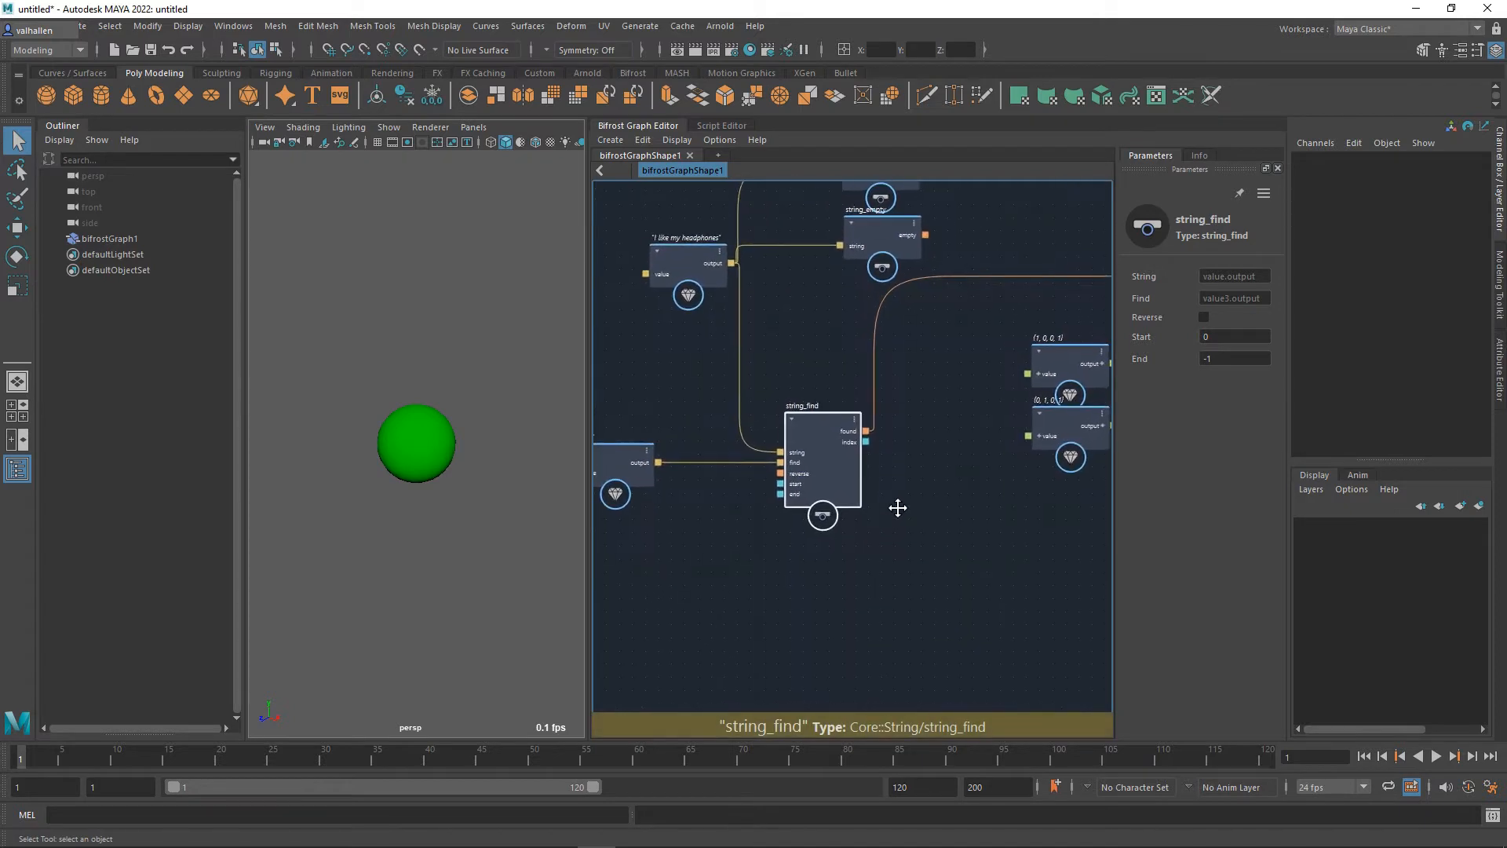
{"action": "middle_click_drag", "start_coordinate": [888, 487], "coordinate": [910, 478]}
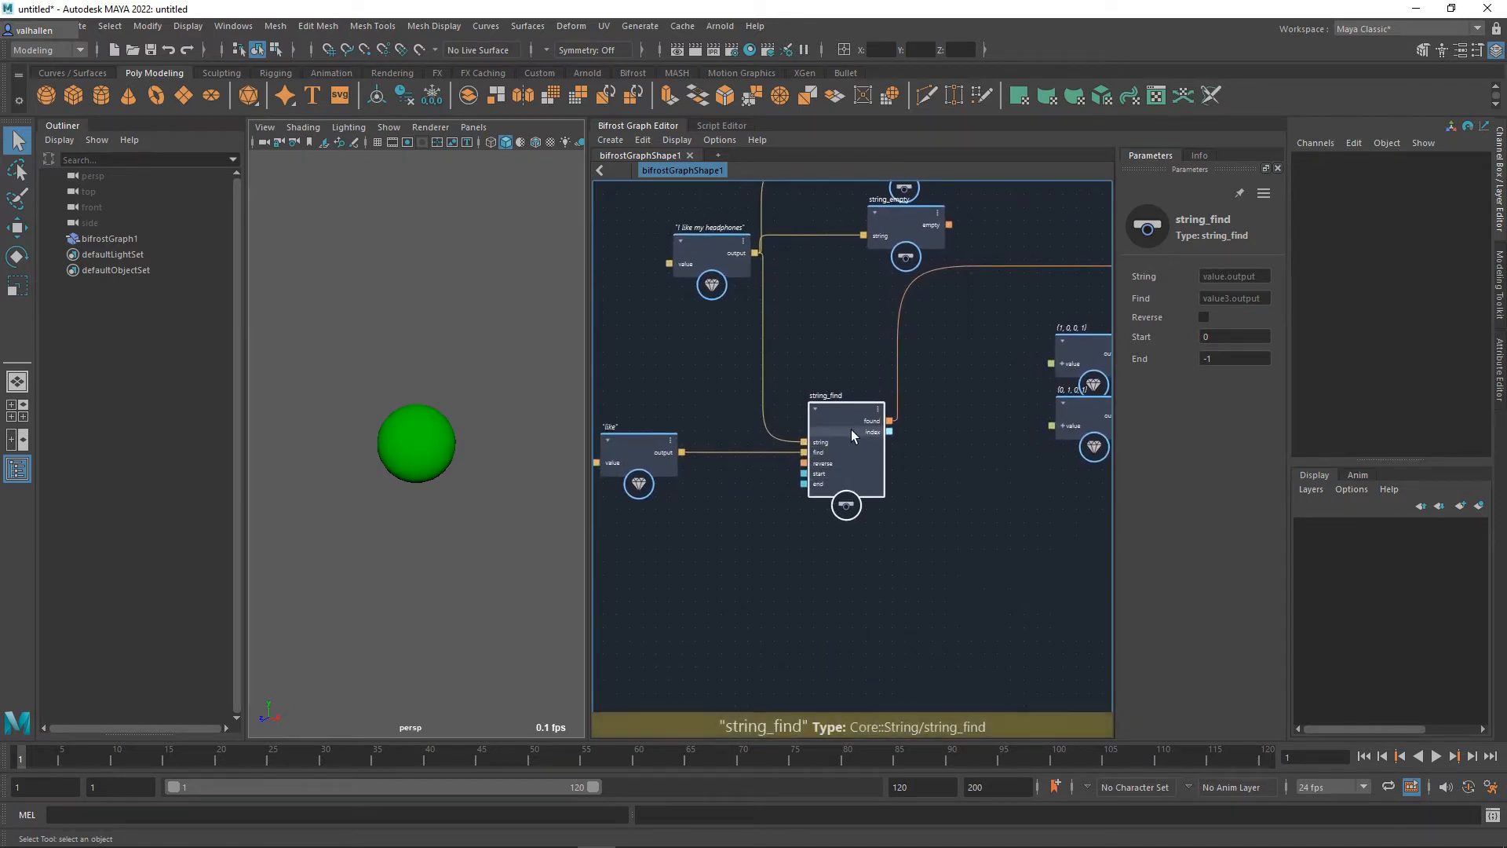
Step: Connect string_find's index output to the graph's output node
{"action": "mouse_move", "coordinate": [898, 438]}
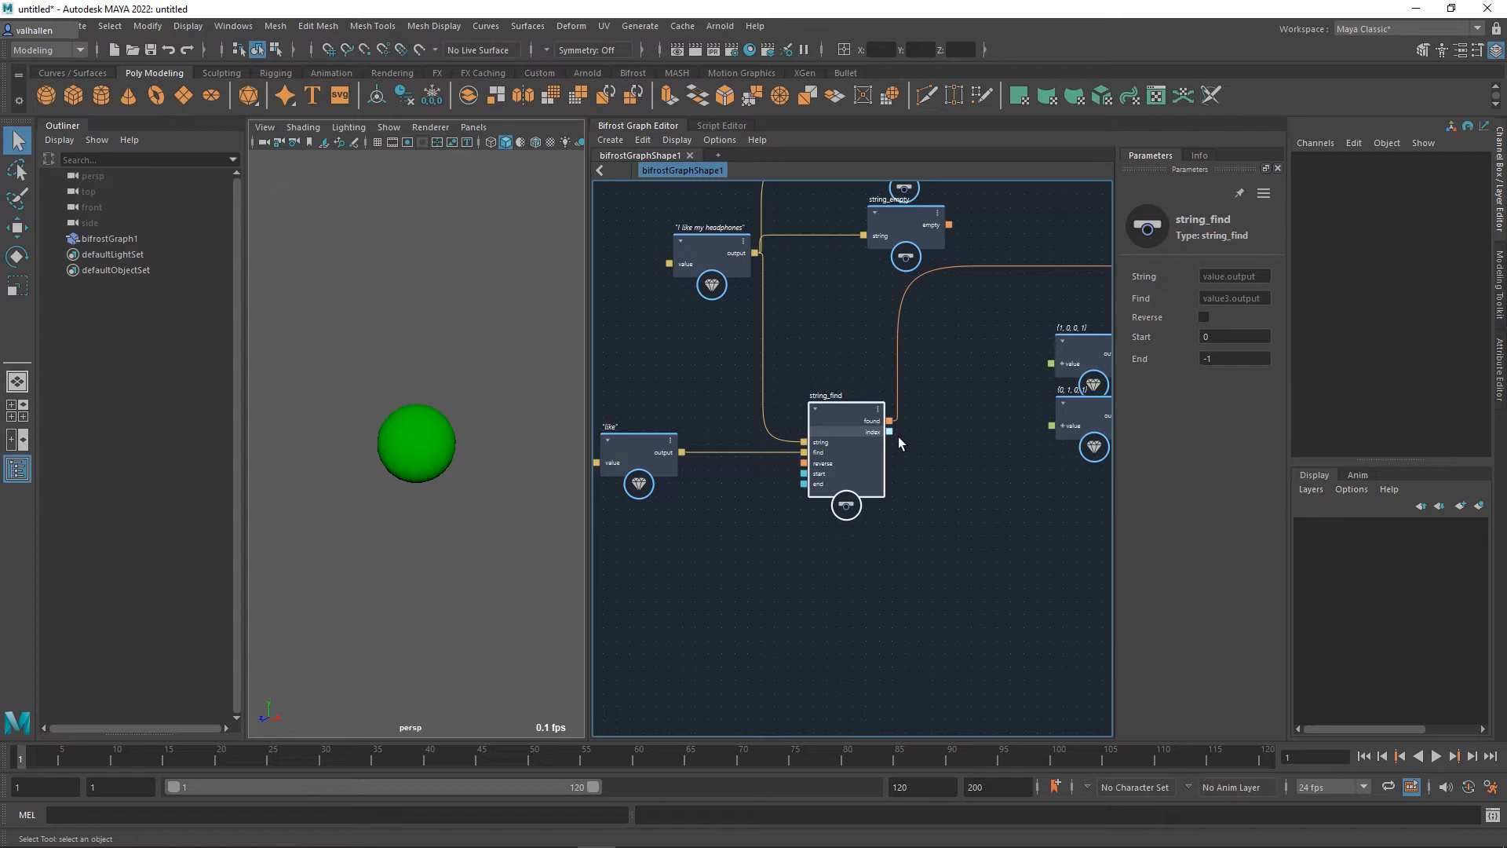
{"action": "middle_click_drag", "start_coordinate": [911, 468], "coordinate": [842, 472]}
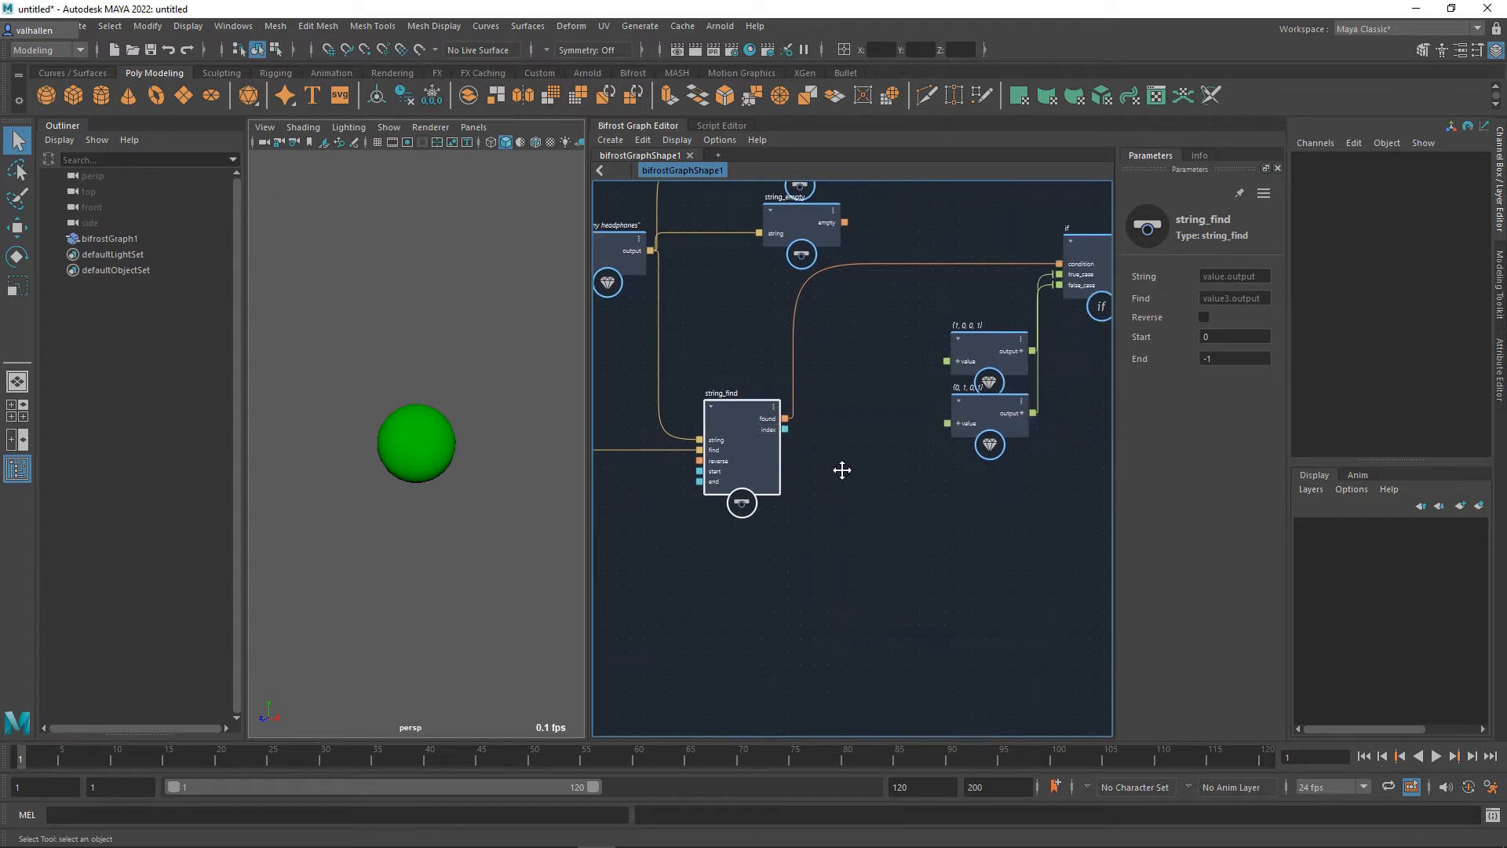
{"action": "mouse_move", "coordinate": [798, 444]}
{"action": "left_click_drag", "start_coordinate": [798, 442], "coordinate": [903, 351]}
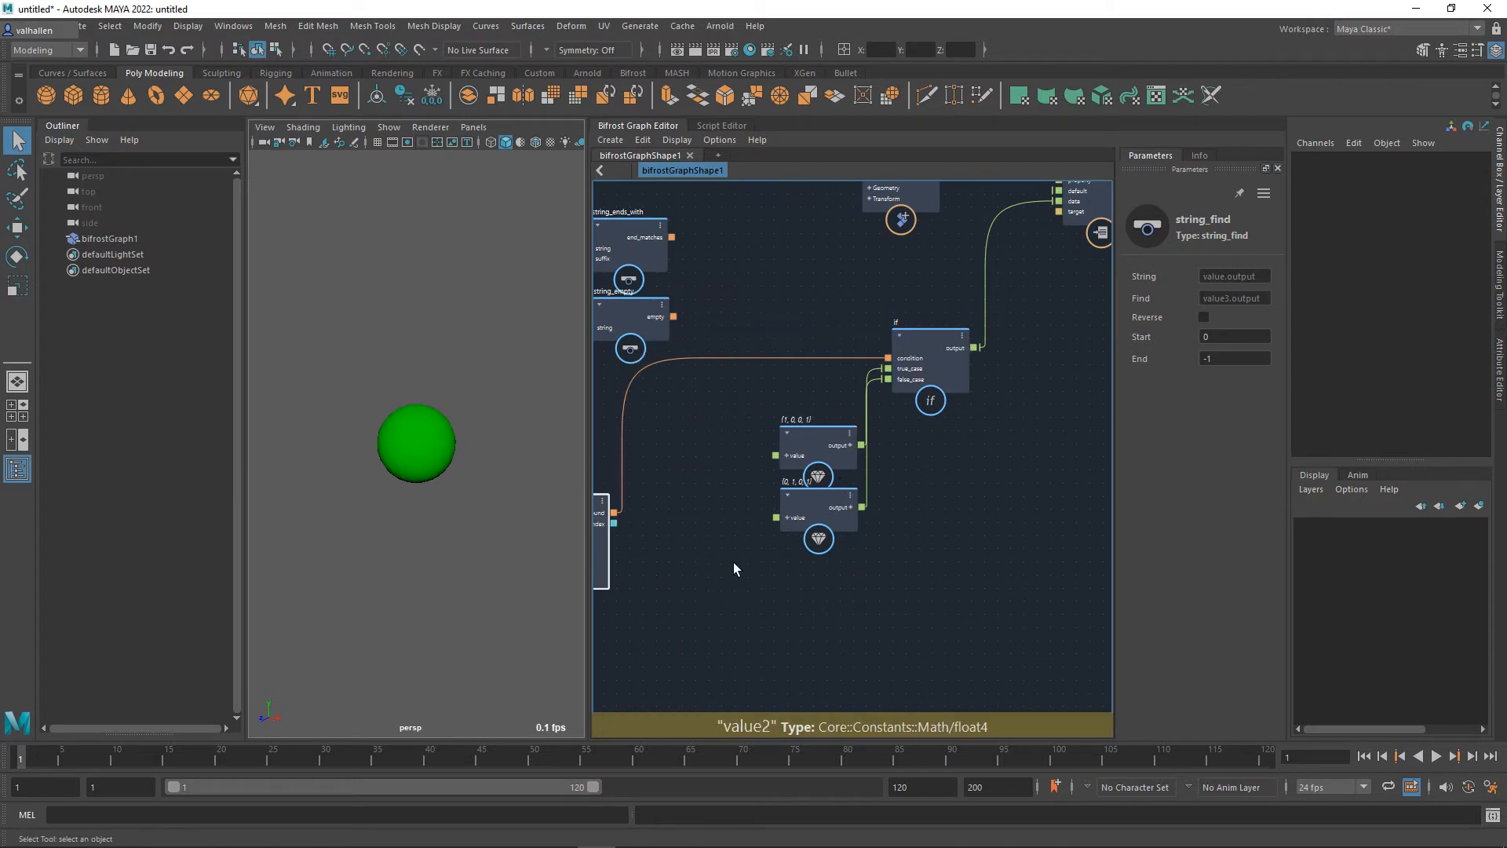
{"action": "middle_click_drag", "start_coordinate": [733, 562], "coordinate": [749, 501]}
{"action": "left_click_drag", "start_coordinate": [727, 479], "coordinate": [938, 409]}
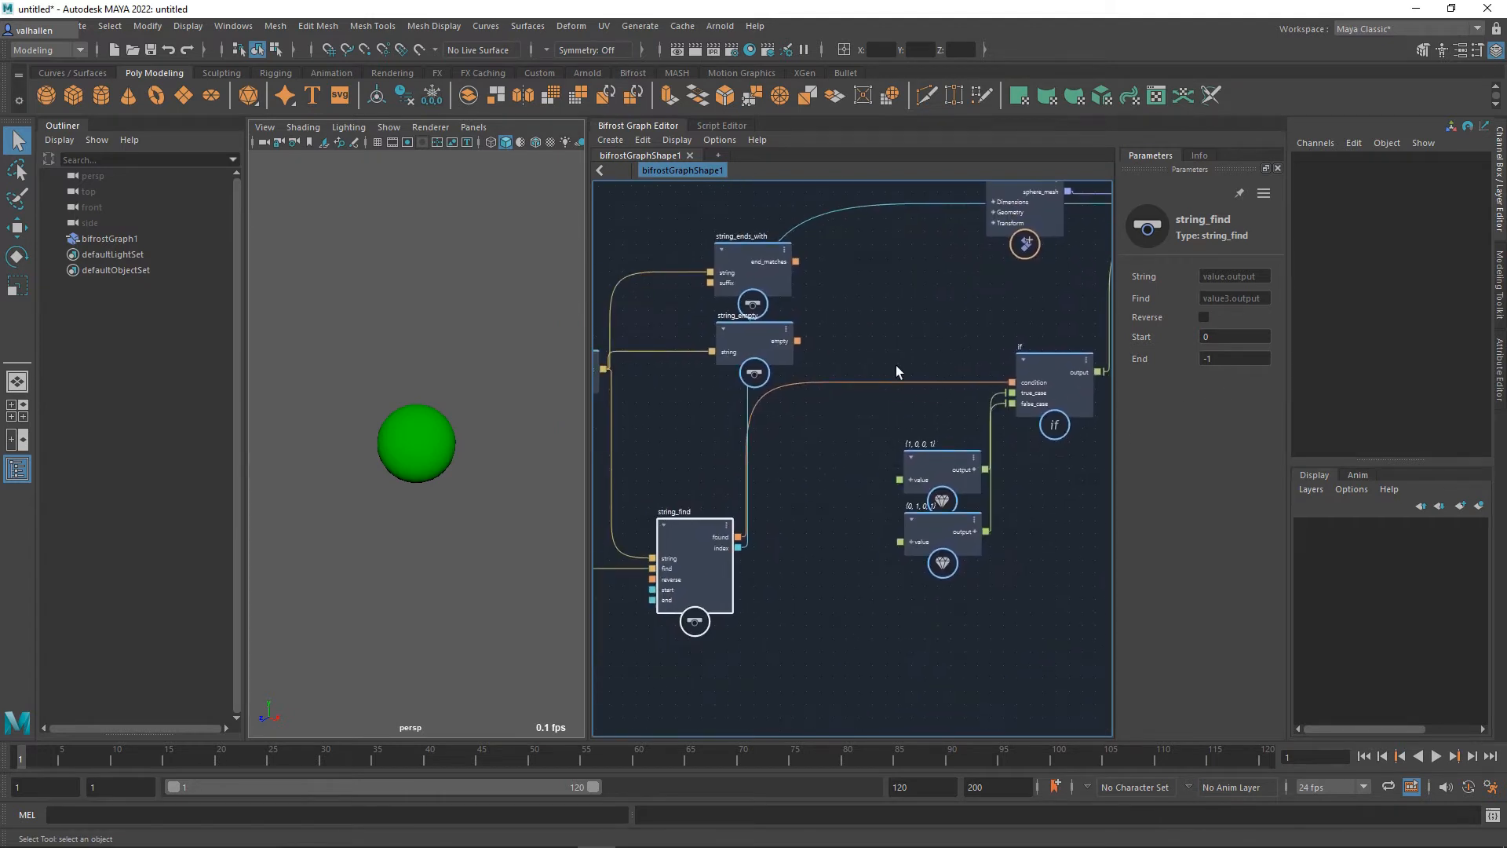
Step: Add a watchpoint to the index connection and place its readout beside string_find's index port
{"action": "right_click", "coordinate": [870, 215]}
{"action": "left_click", "coordinate": [885, 232]}
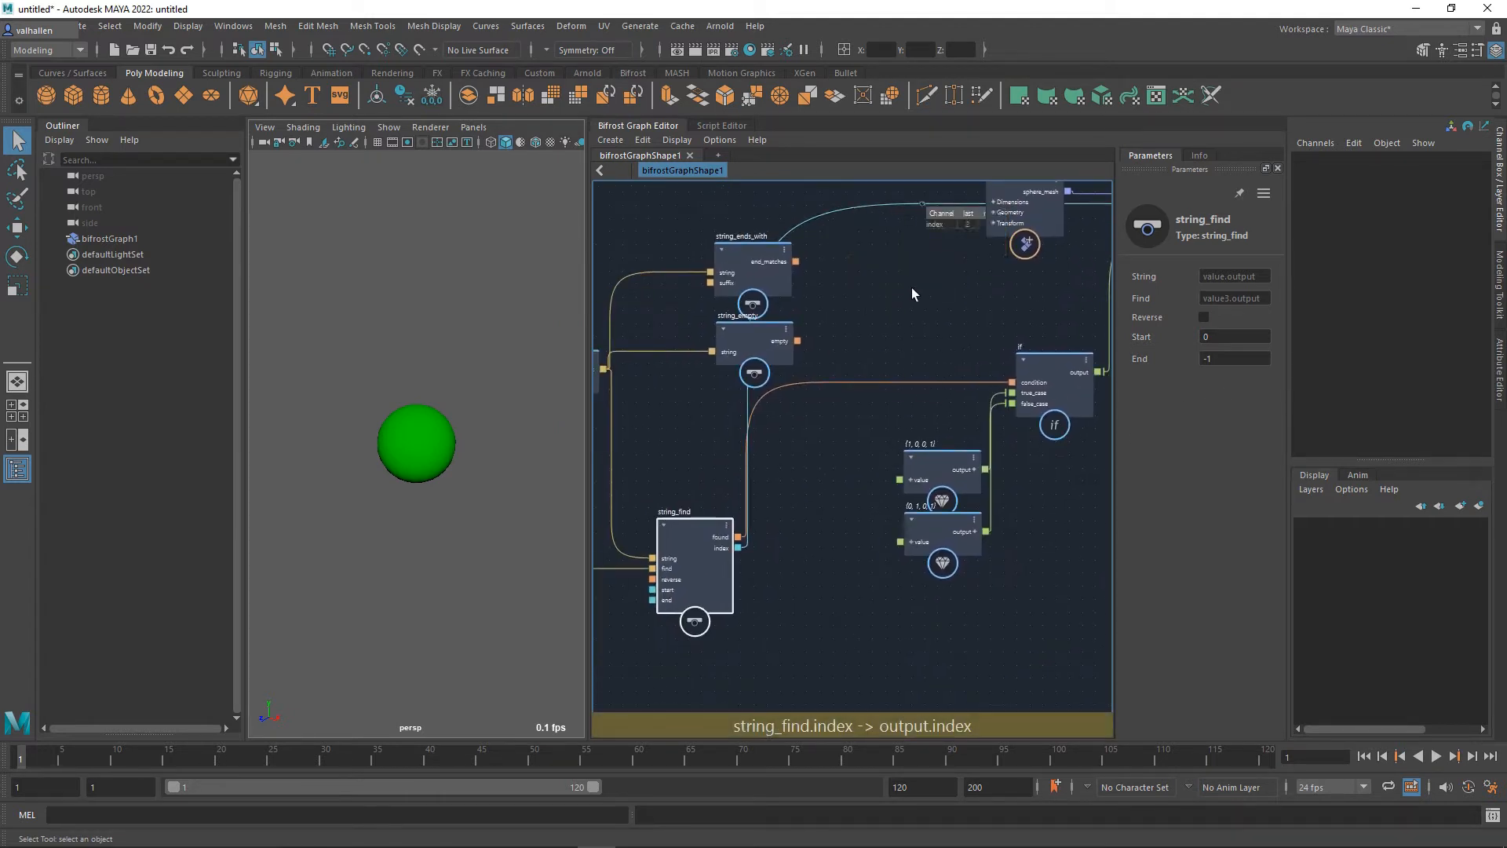
{"action": "left_click_drag", "start_coordinate": [920, 259], "coordinate": [768, 622]}
{"action": "middle_click_drag", "start_coordinate": [819, 656], "coordinate": [980, 571]}
{"action": "scroll", "coordinate": [986, 569], "scroll_direction": "up", "scroll_amount": 2}
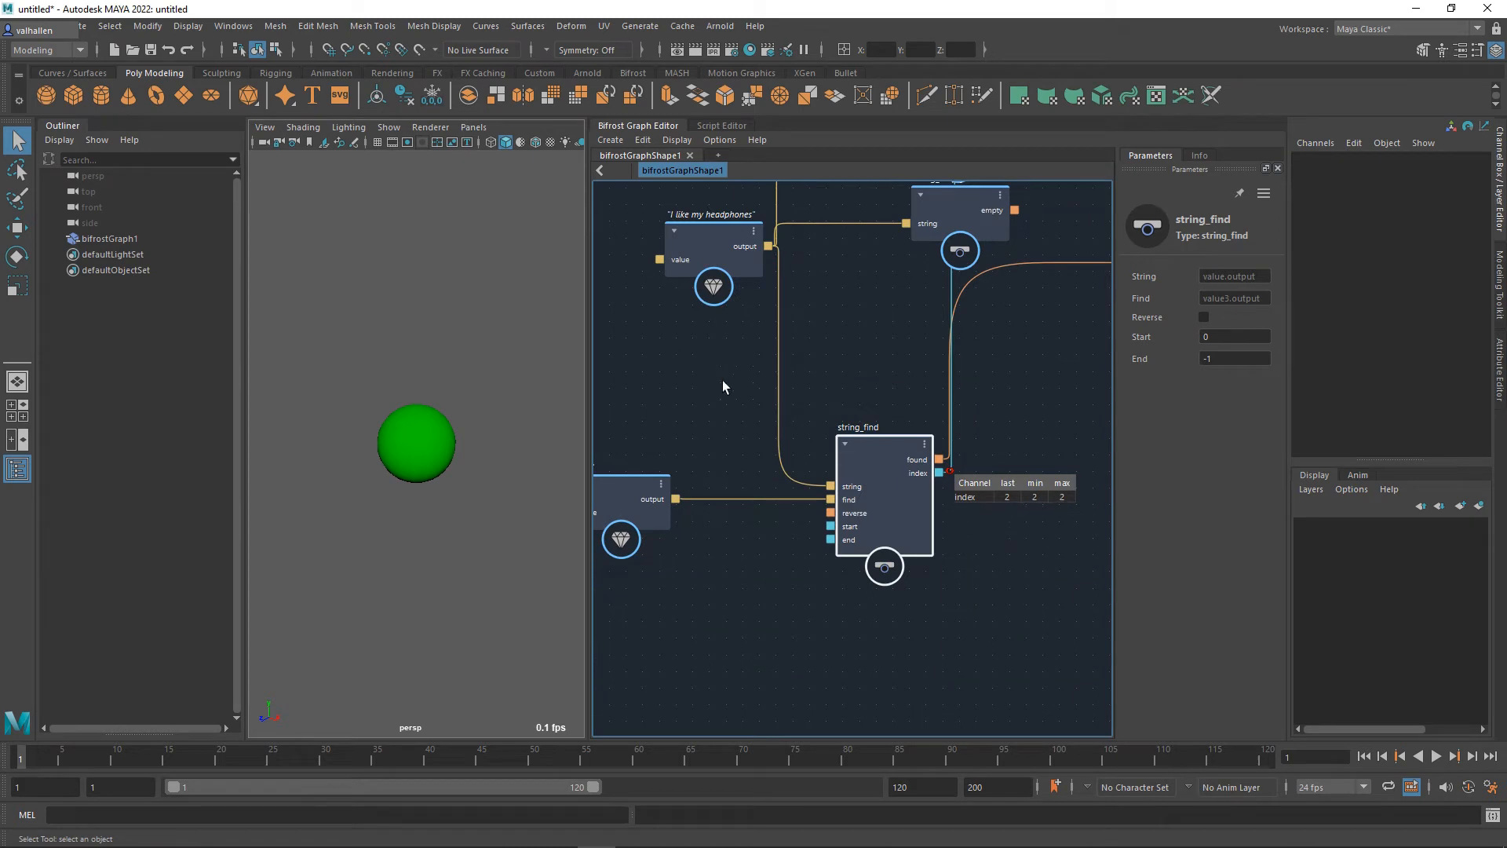
Step: Change the search string in the "like" node to "y h"
{"action": "middle_click_drag", "start_coordinate": [722, 380], "coordinate": [831, 599]}
{"action": "scroll", "coordinate": [821, 414], "scroll_direction": "up", "scroll_amount": 4}
{"action": "middle_click_drag", "start_coordinate": [820, 413], "coordinate": [738, 343]}
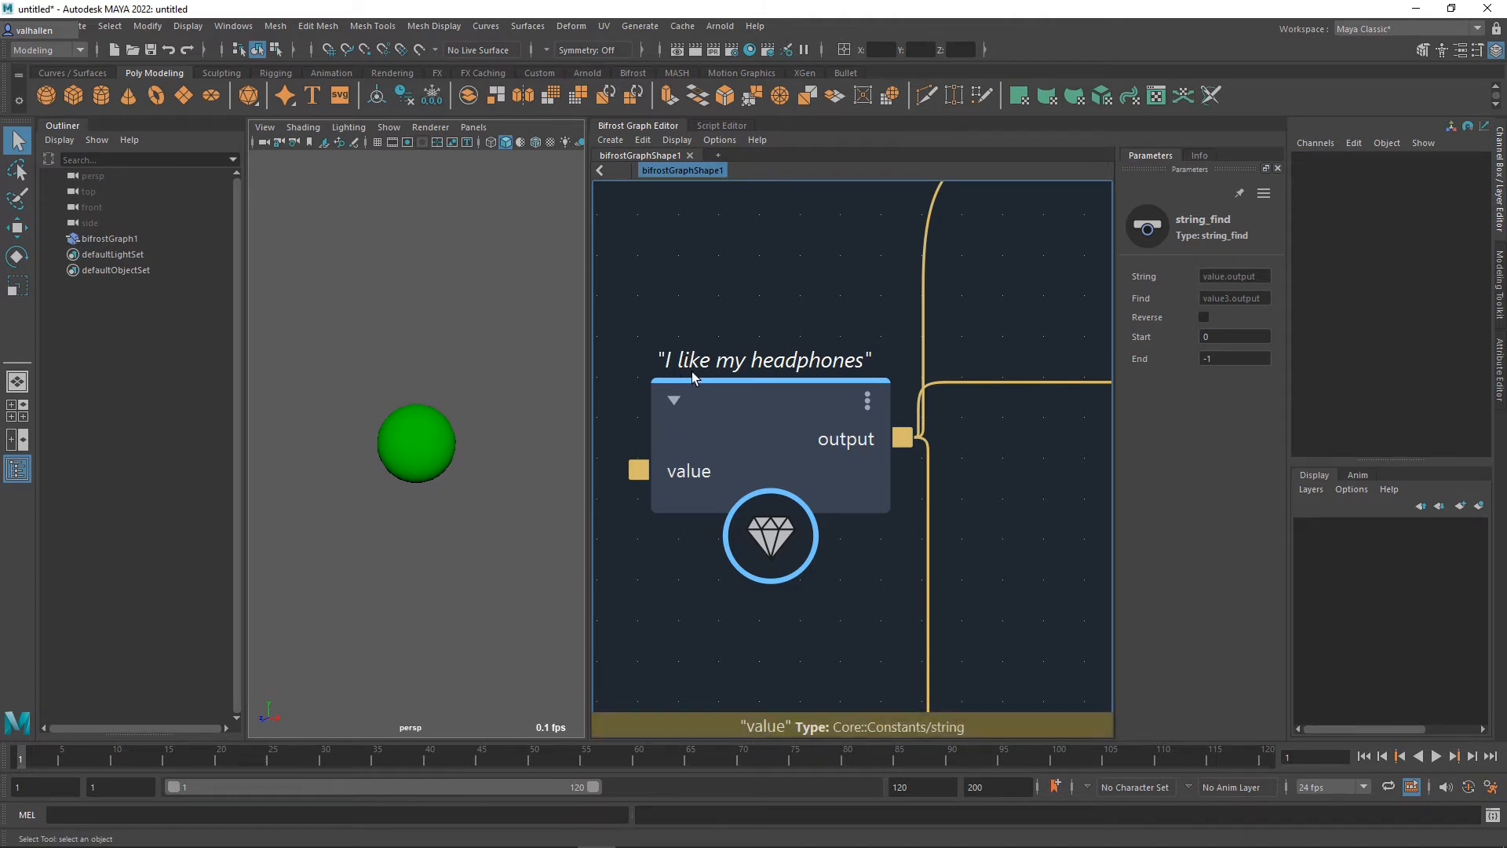
{"action": "scroll", "coordinate": [813, 380], "scroll_direction": "down", "scroll_amount": 4}
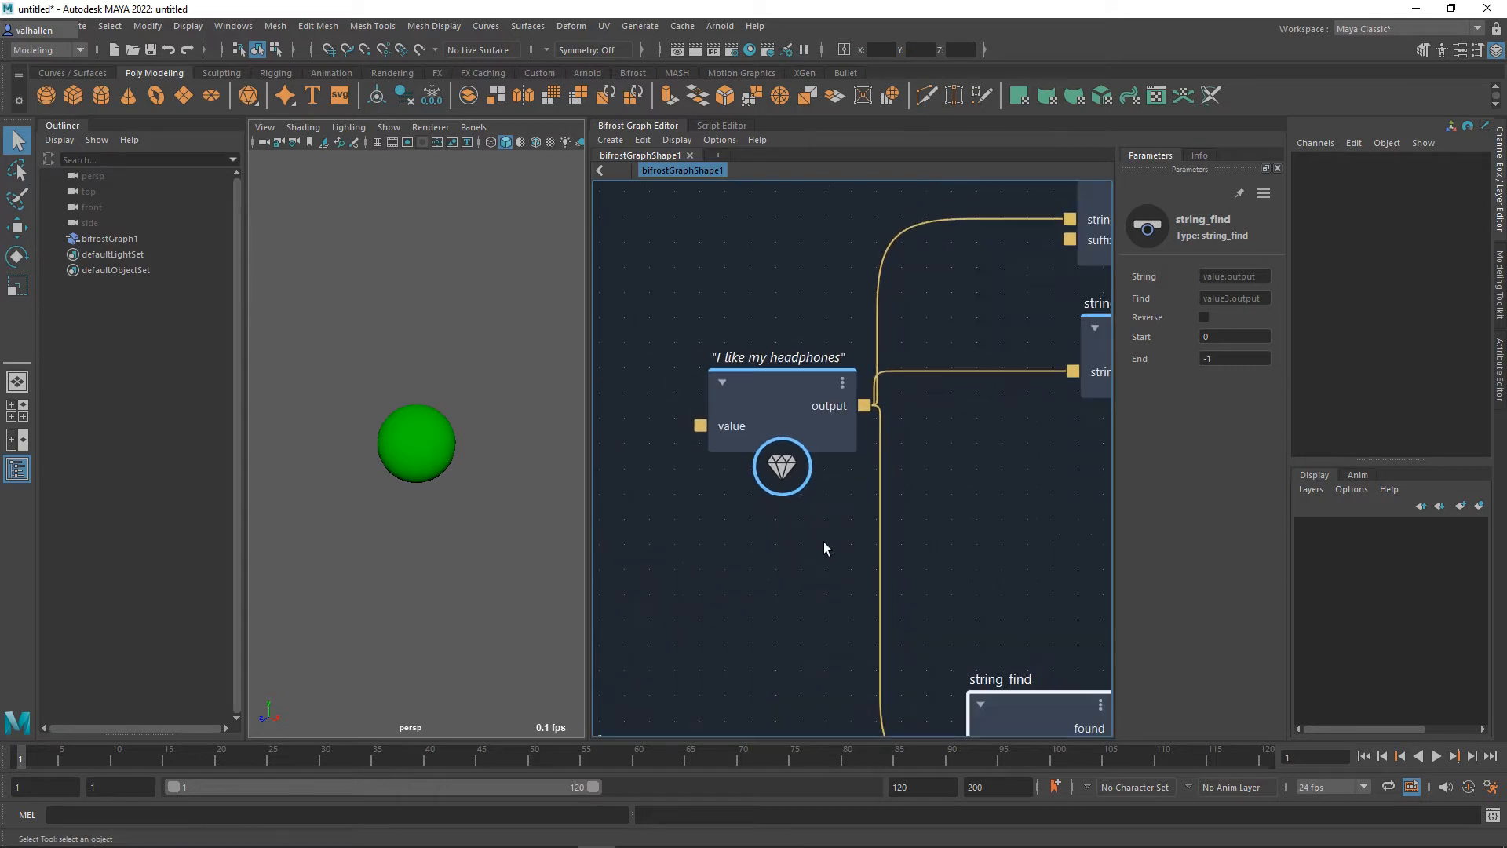
{"action": "middle_click_drag", "start_coordinate": [843, 592], "coordinate": [865, 384], "text": "alt"}
{"action": "middle_click_drag", "start_coordinate": [735, 527], "coordinate": [810, 510], "text": "alt"}
{"action": "left_click", "coordinate": [777, 545]}
{"action": "scroll", "coordinate": [876, 377], "scroll_direction": "down", "scroll_amount": 1}
{"action": "middle_click_drag", "start_coordinate": [877, 376], "coordinate": [842, 469], "text": "alt"}
{"action": "left_click", "coordinate": [1222, 319]}
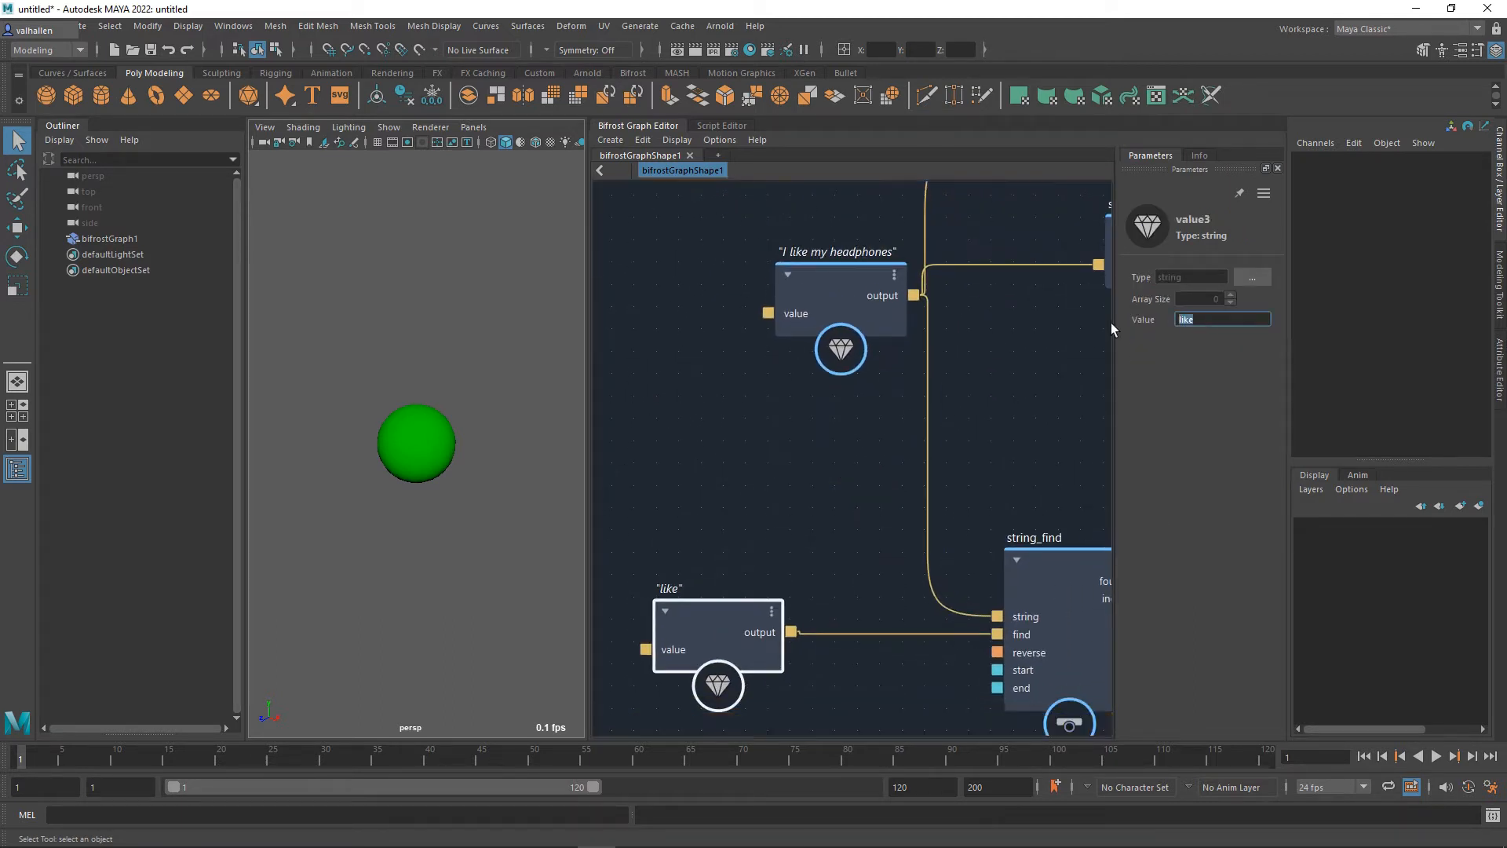
{"action": "type", "text": "y h"}
{"action": "key", "text": "Return"}
Step: Try string_find's Reverse option while checking the index watchpoint, and turn the option off again
{"action": "middle_click_drag", "start_coordinate": [1003, 380], "coordinate": [746, 320], "text": "alt"}
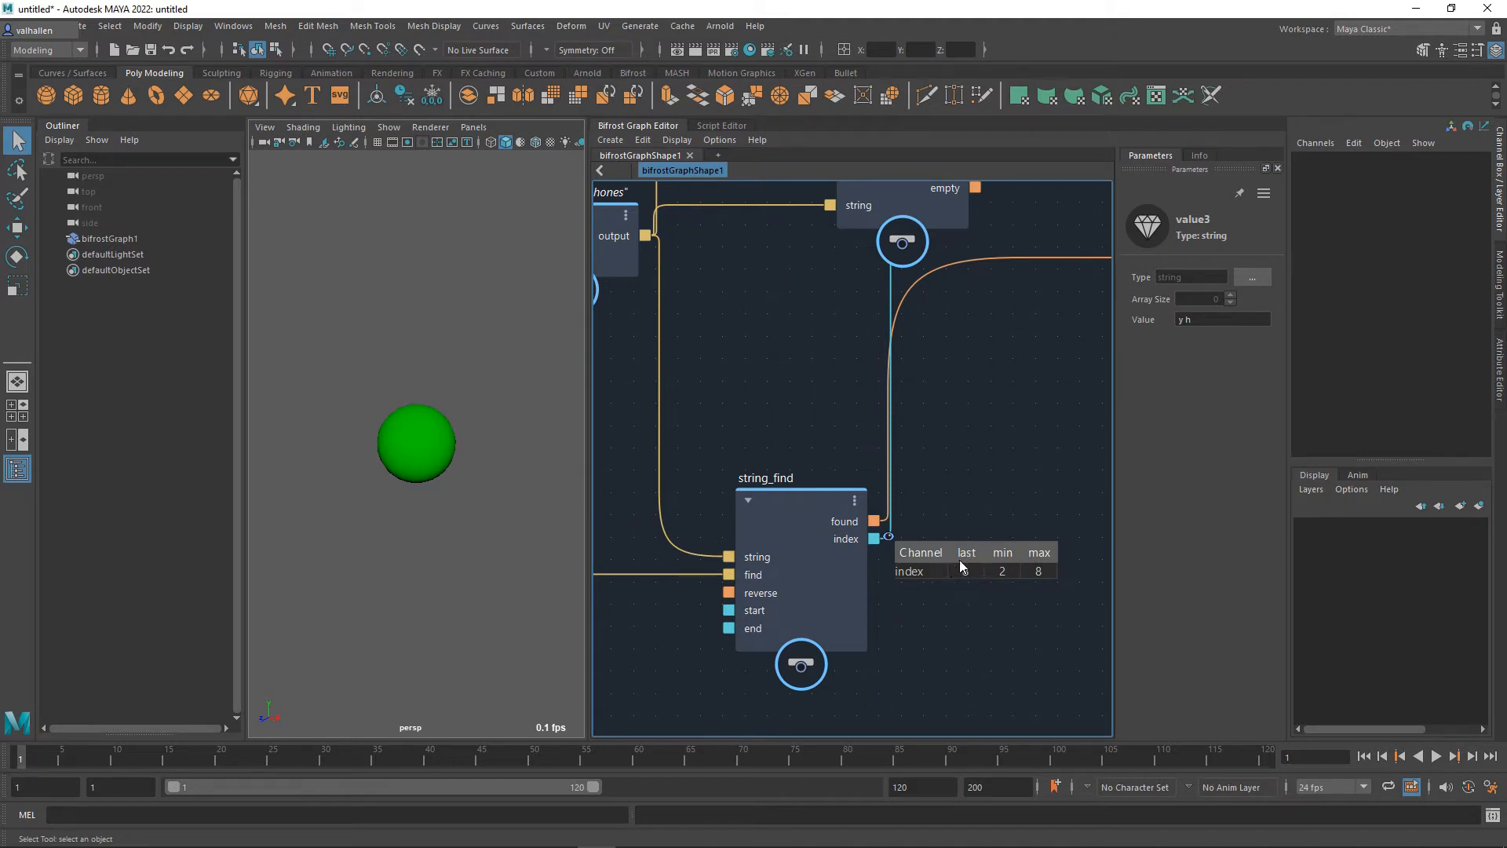
{"action": "middle_click_drag", "start_coordinate": [949, 615], "coordinate": [1084, 565], "text": "alt"}
{"action": "middle_click_drag", "start_coordinate": [873, 655], "coordinate": [898, 643], "text": "alt"}
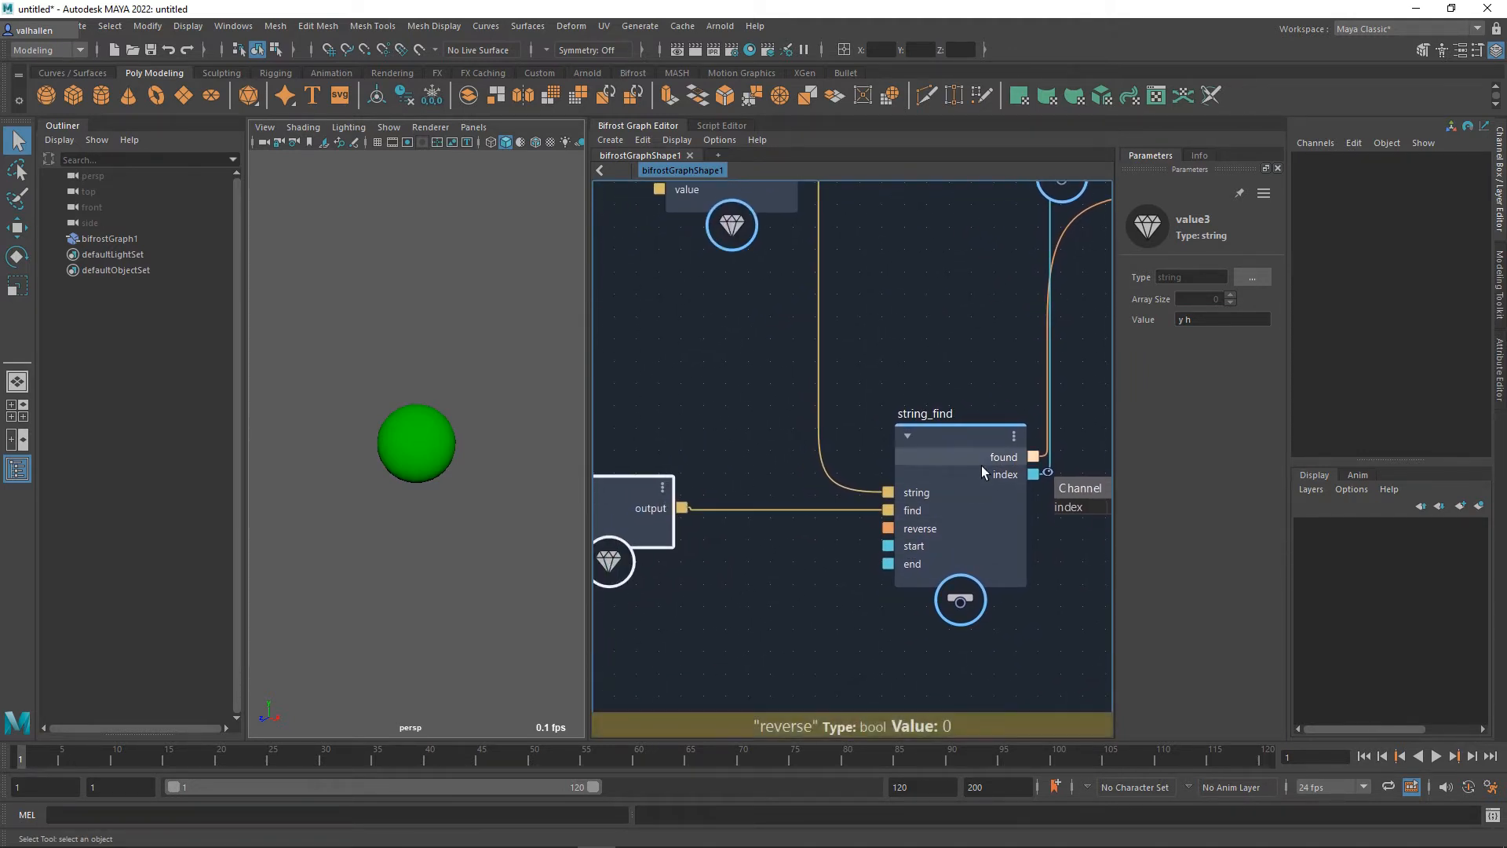
{"action": "left_click", "coordinate": [943, 454]}
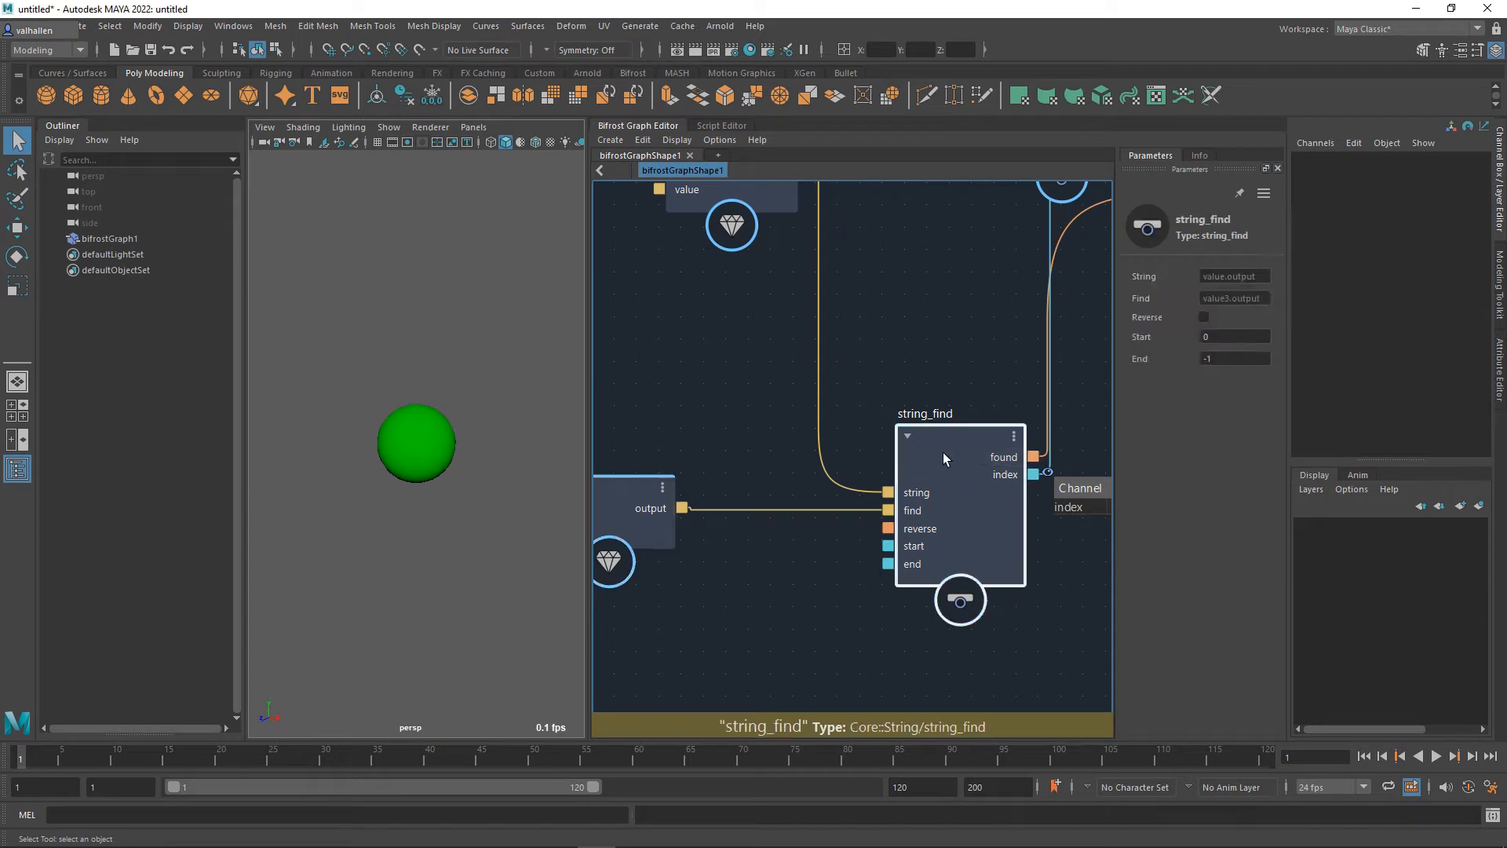
{"action": "left_click", "coordinate": [1207, 318]}
{"action": "mouse_move", "coordinate": [987, 347]}
{"action": "middle_mouse_down", "text": "alt"}
{"action": "mouse_move", "coordinate": [904, 324]}
{"action": "mouse_move", "coordinate": [969, 330]}
{"action": "middle_mouse_up", "text": "alt"}
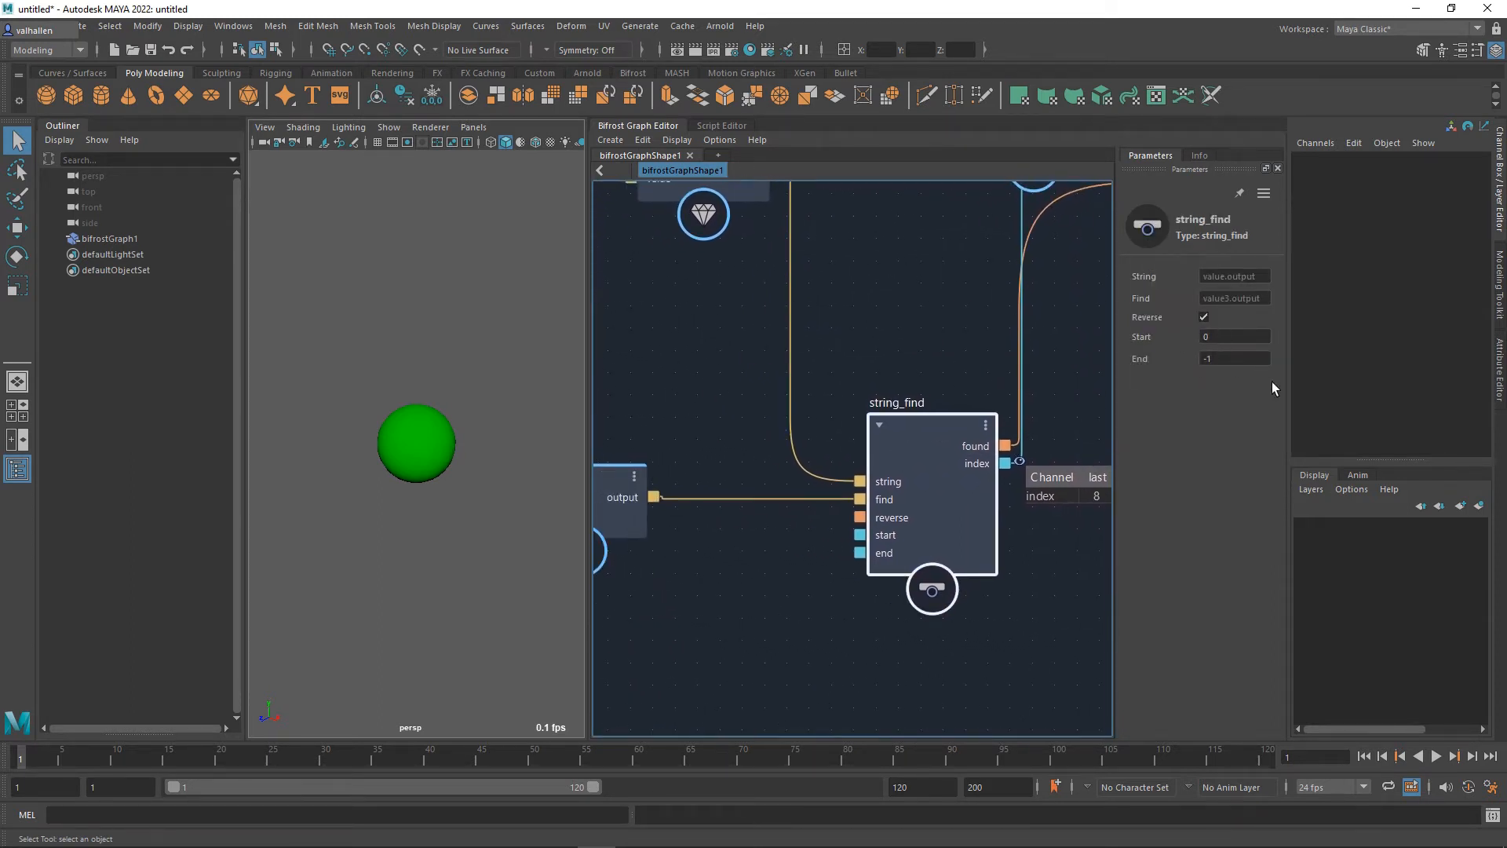
{"action": "left_click", "coordinate": [1205, 318]}
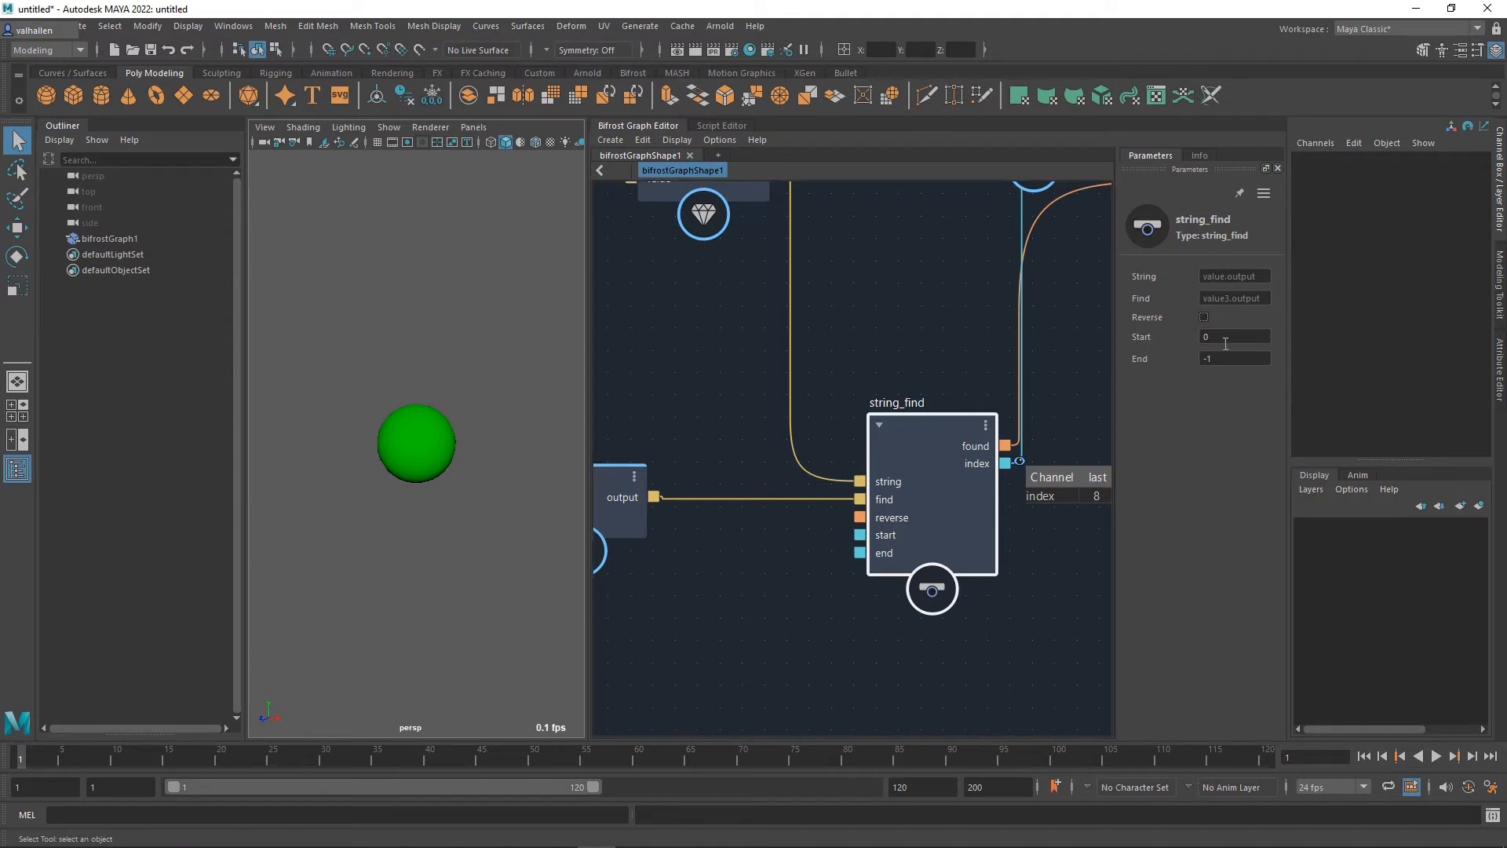
Step: Set string_find's End value to 4
{"action": "left_click", "coordinate": [1235, 364]}
{"action": "type", "text": "4"}
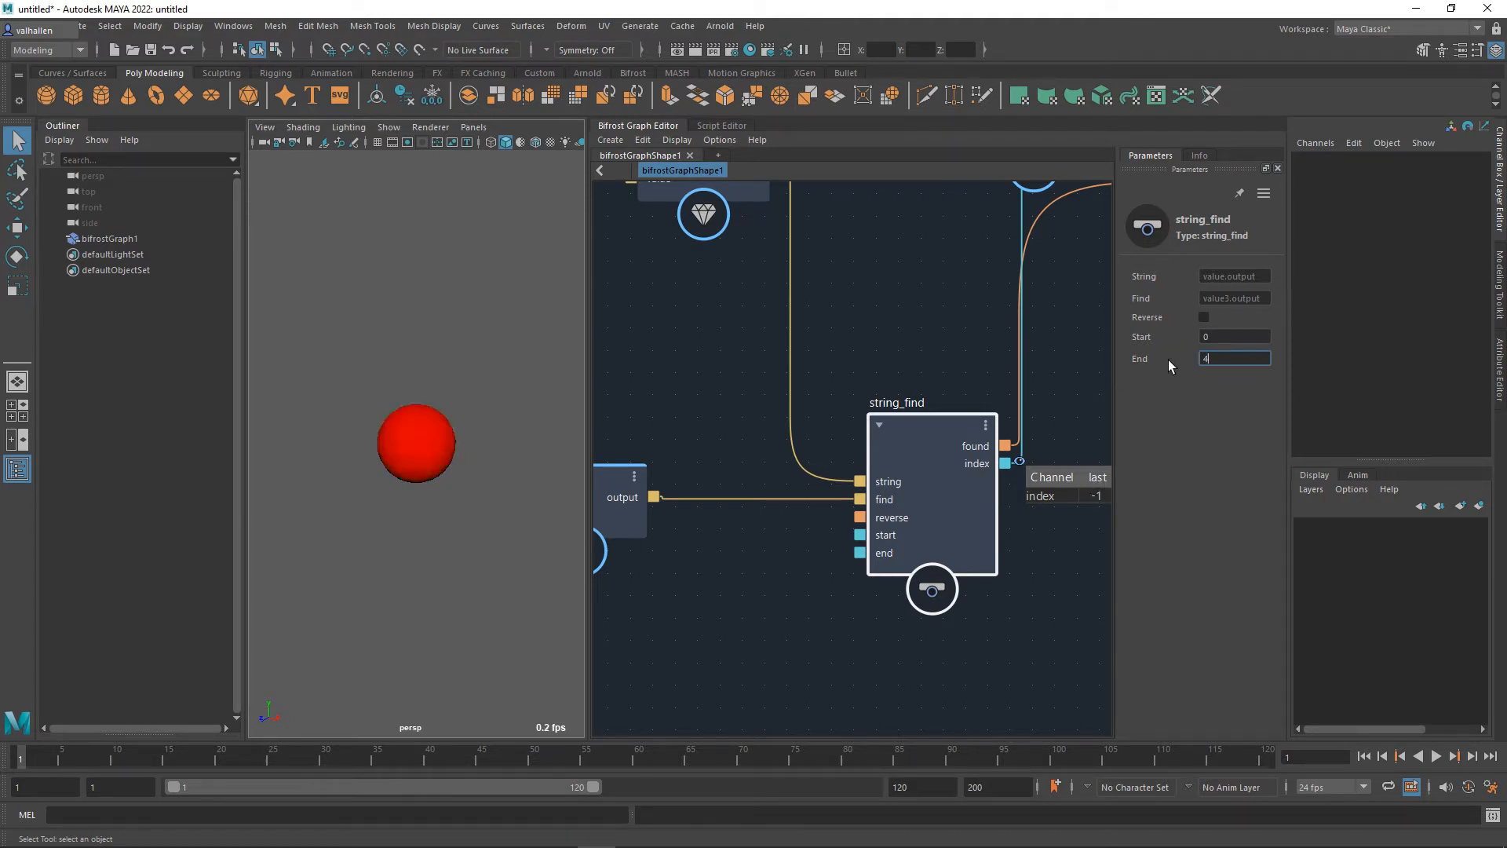
Step: Compare the source string with the search range and set string_find's End value to 12
{"action": "middle_click_drag", "start_coordinate": [748, 330], "coordinate": [892, 326]}
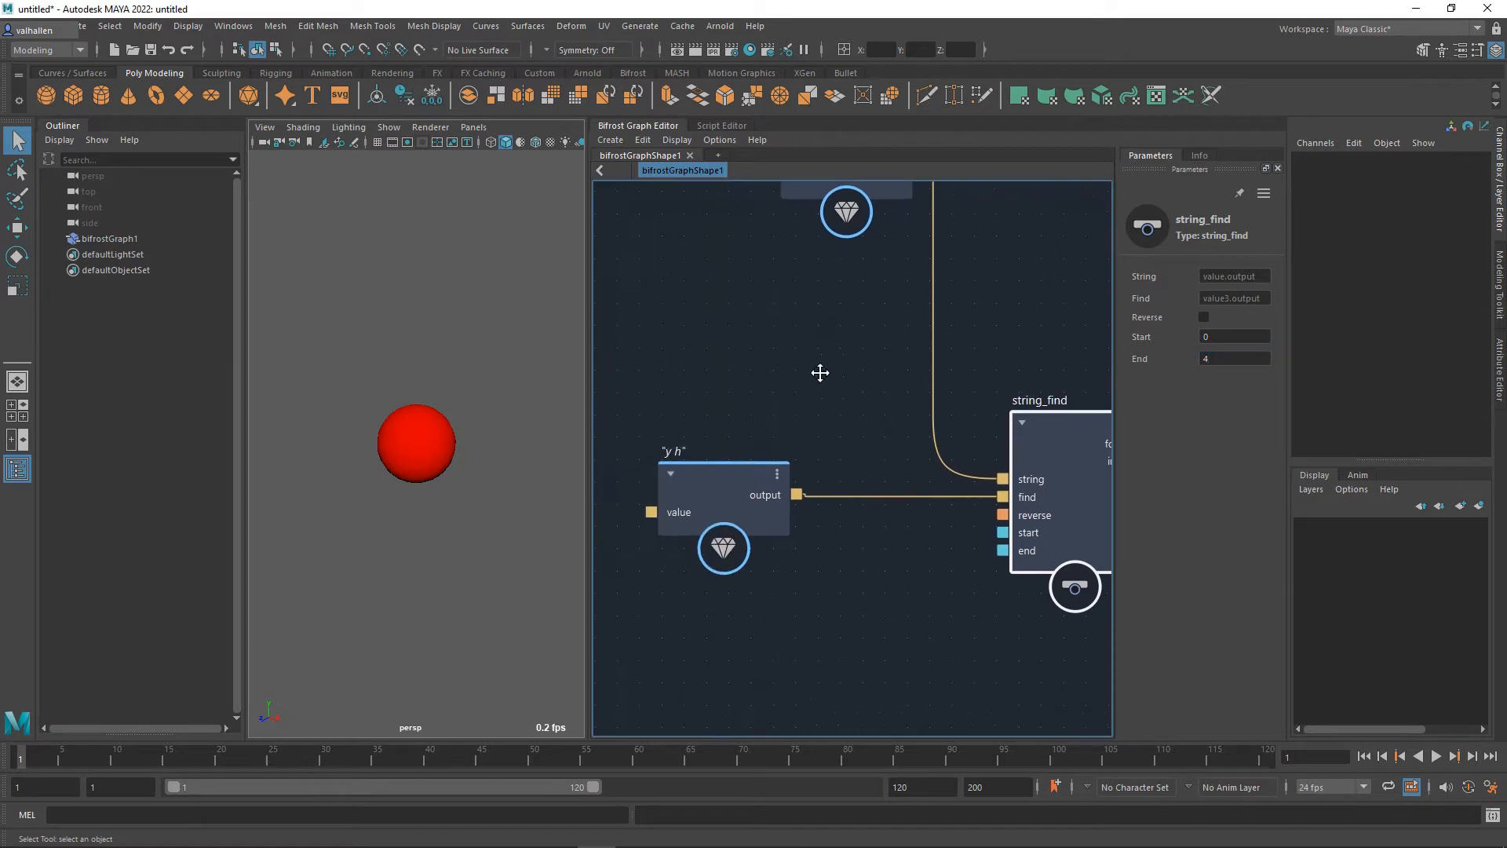
{"action": "middle_click_drag", "start_coordinate": [817, 370], "coordinate": [795, 603]}
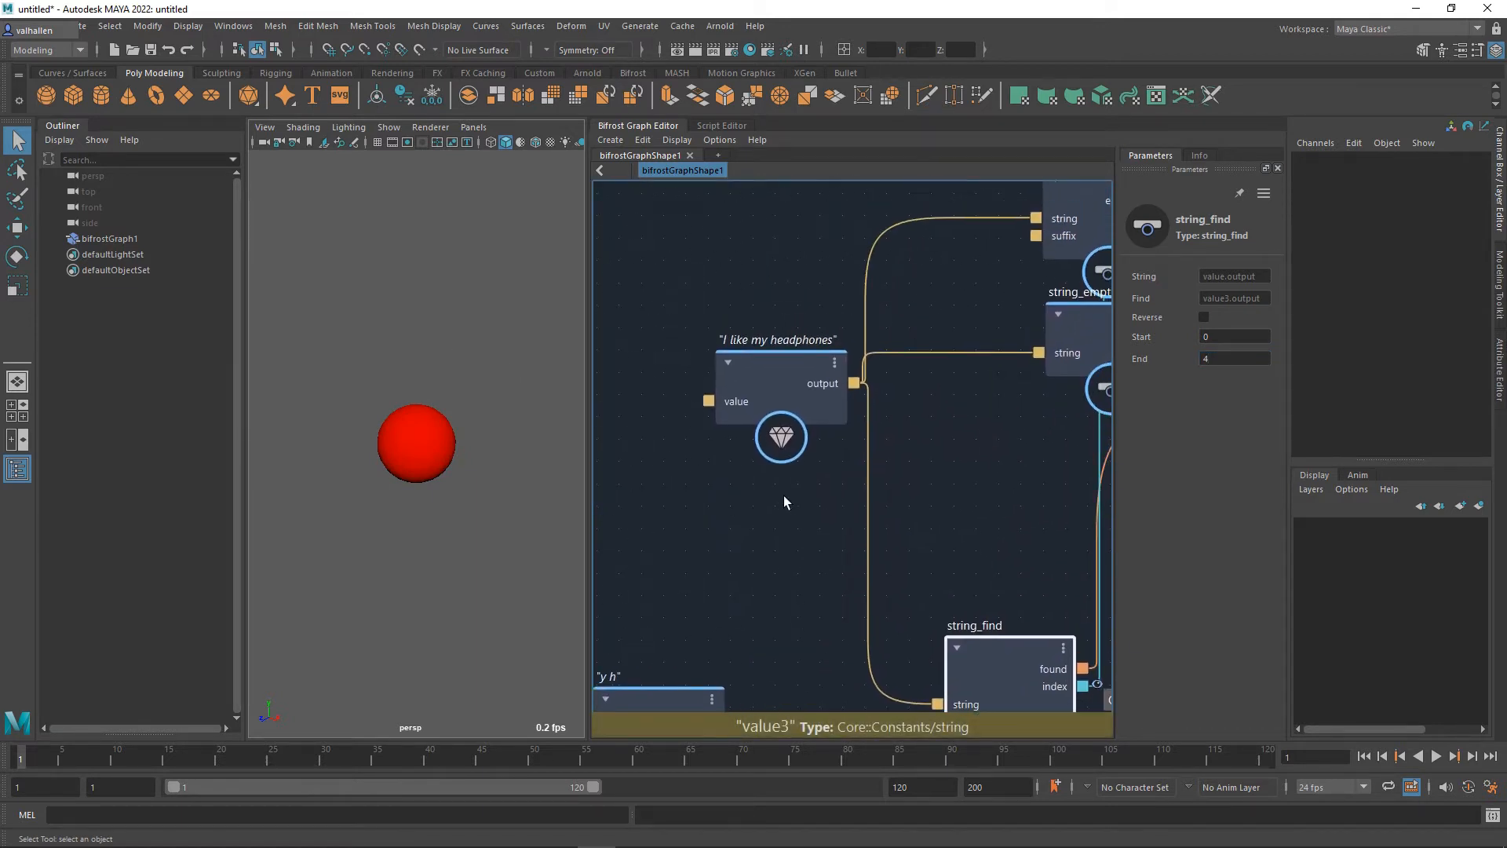
{"action": "left_click", "coordinate": [748, 350]}
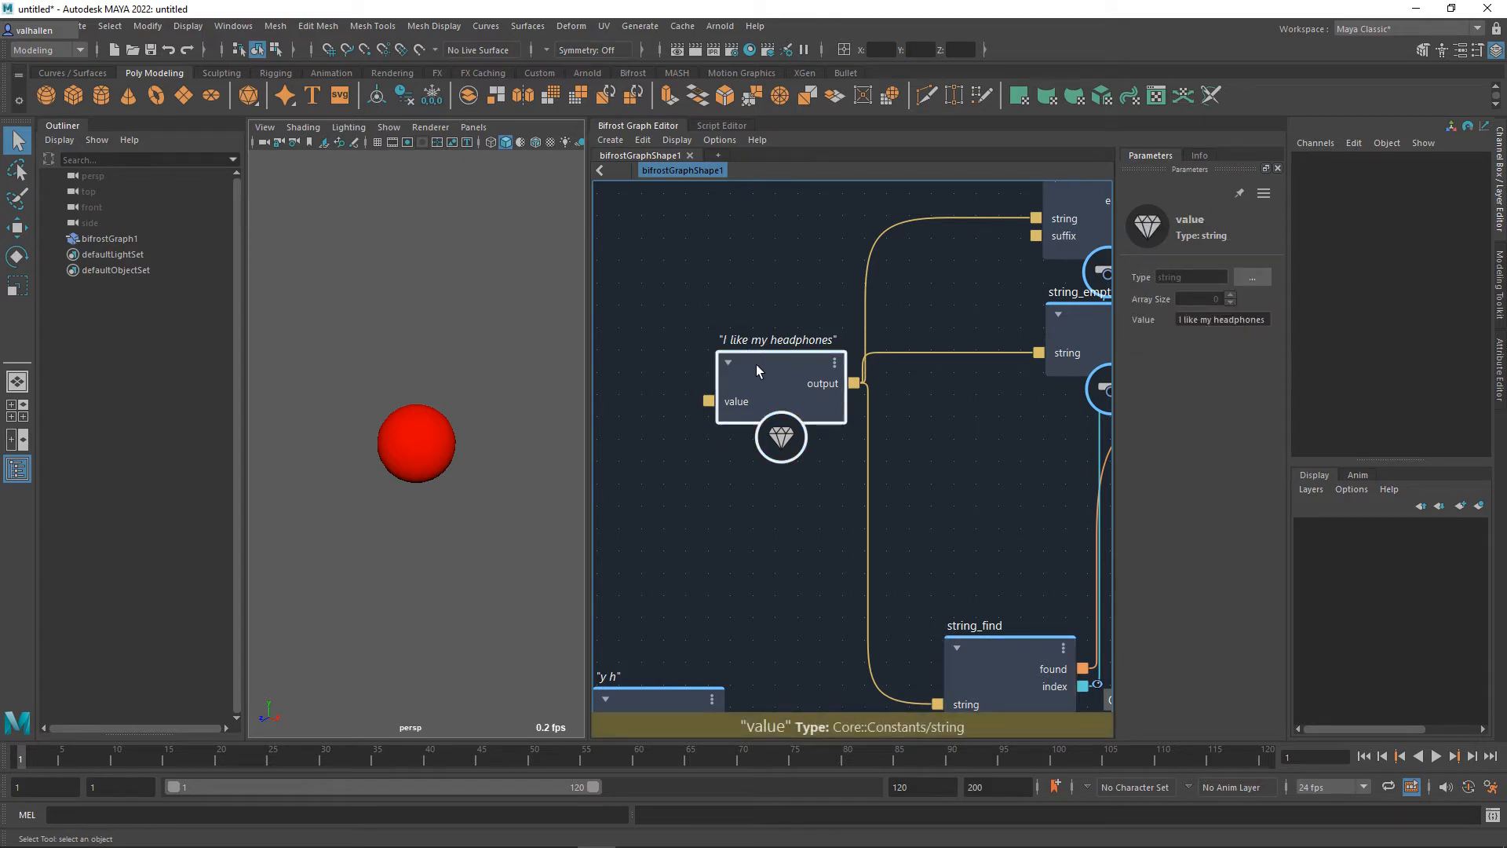
{"action": "scroll", "coordinate": [942, 499], "scroll_direction": "down", "scroll_amount": 1}
{"action": "middle_click_drag", "start_coordinate": [957, 495], "coordinate": [785, 321], "text": "alt"}
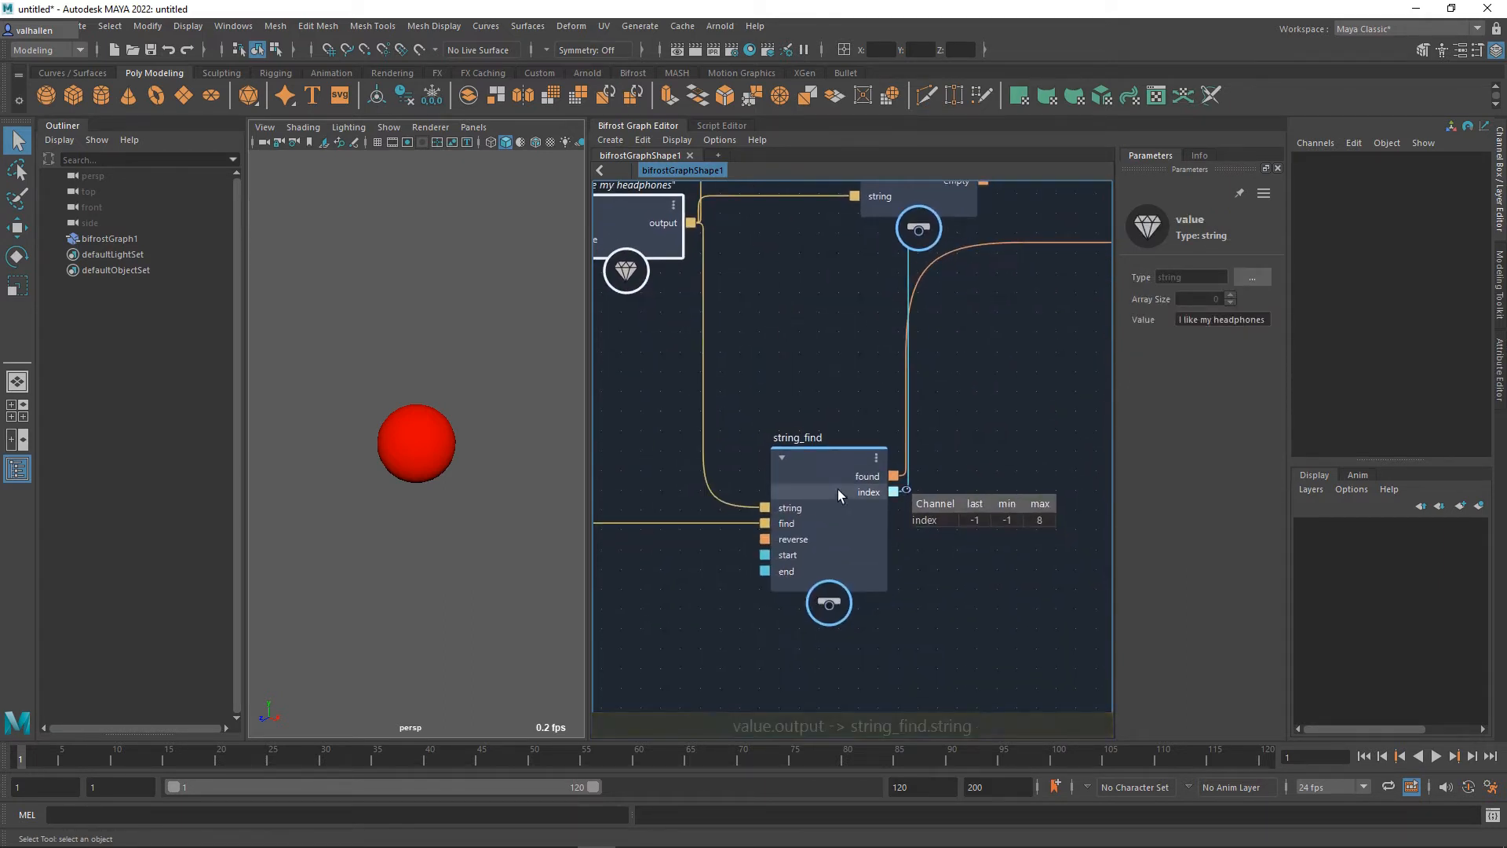
{"action": "left_click", "coordinate": [837, 490]}
{"action": "left_click", "coordinate": [1229, 358]}
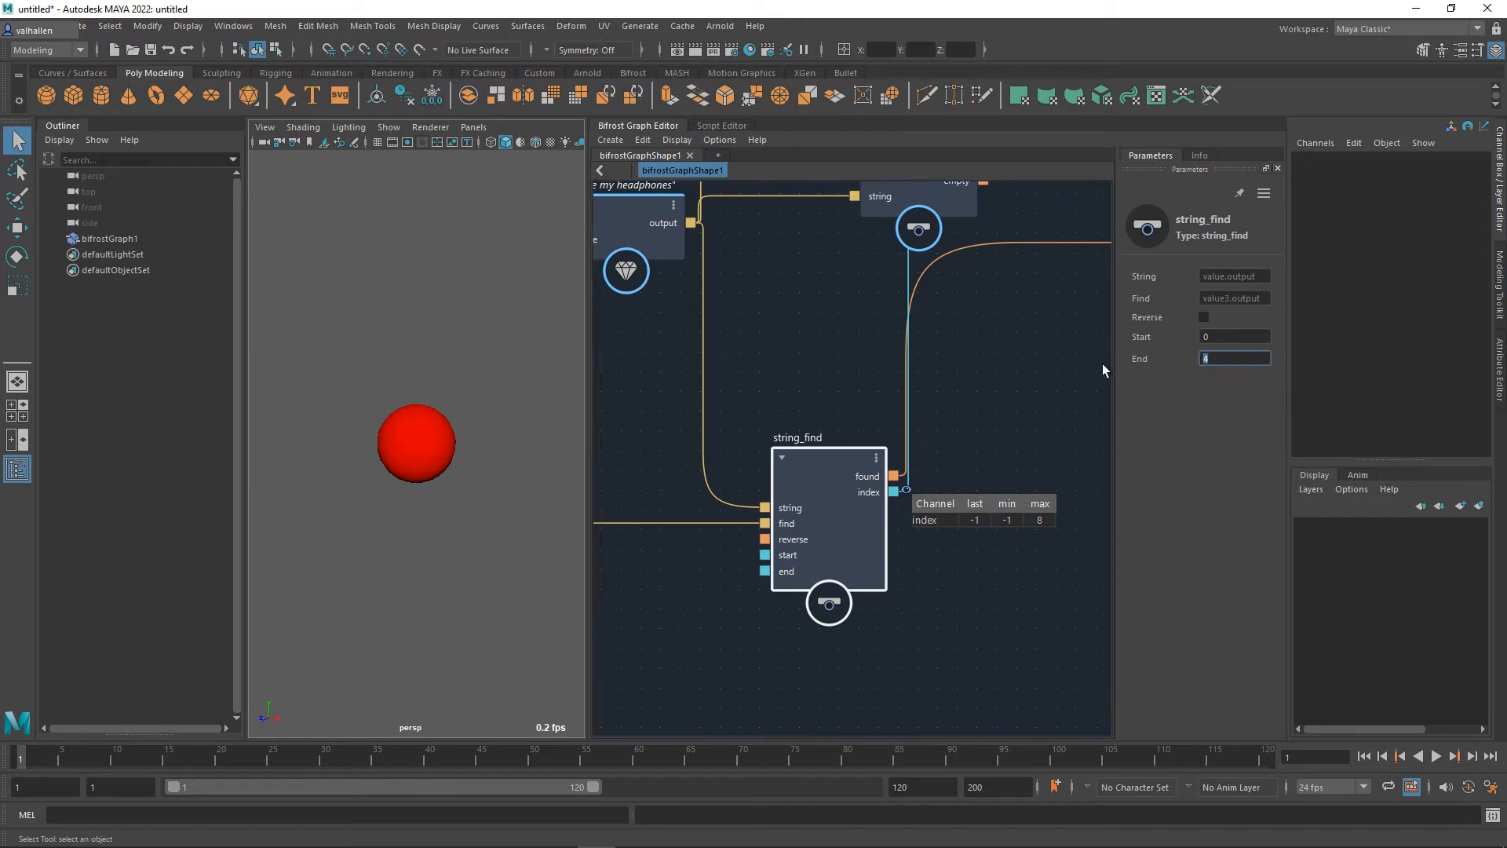
{"action": "type", "text": "12"}
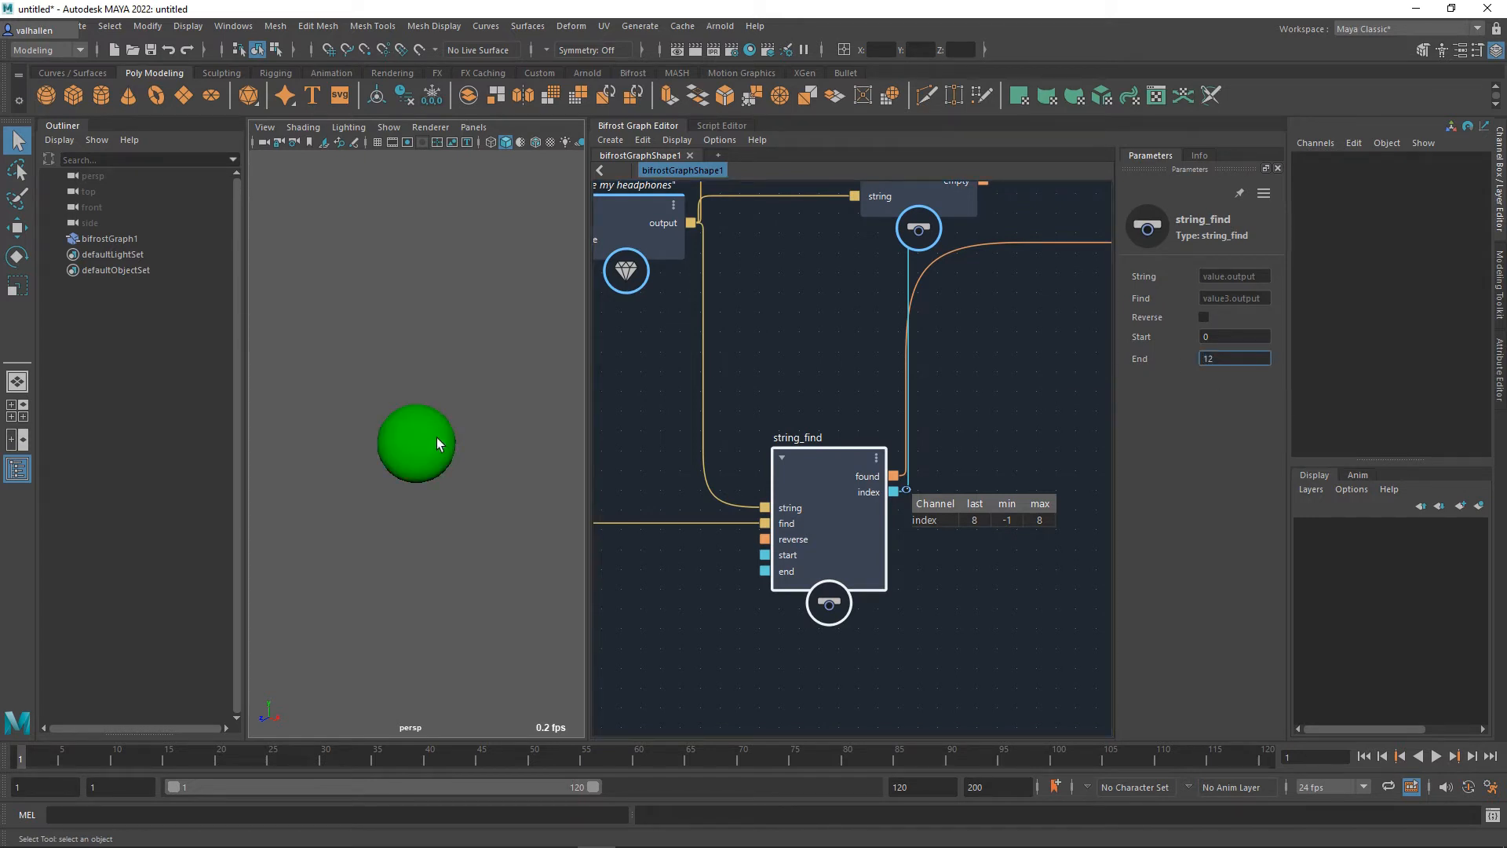
Step: Move the string_find node directly beneath string_empty
{"action": "middle_click_drag", "start_coordinate": [996, 567], "coordinate": [1041, 531], "text": "alt"}
{"action": "scroll", "coordinate": [987, 516], "scroll_direction": "down", "scroll_amount": 3}
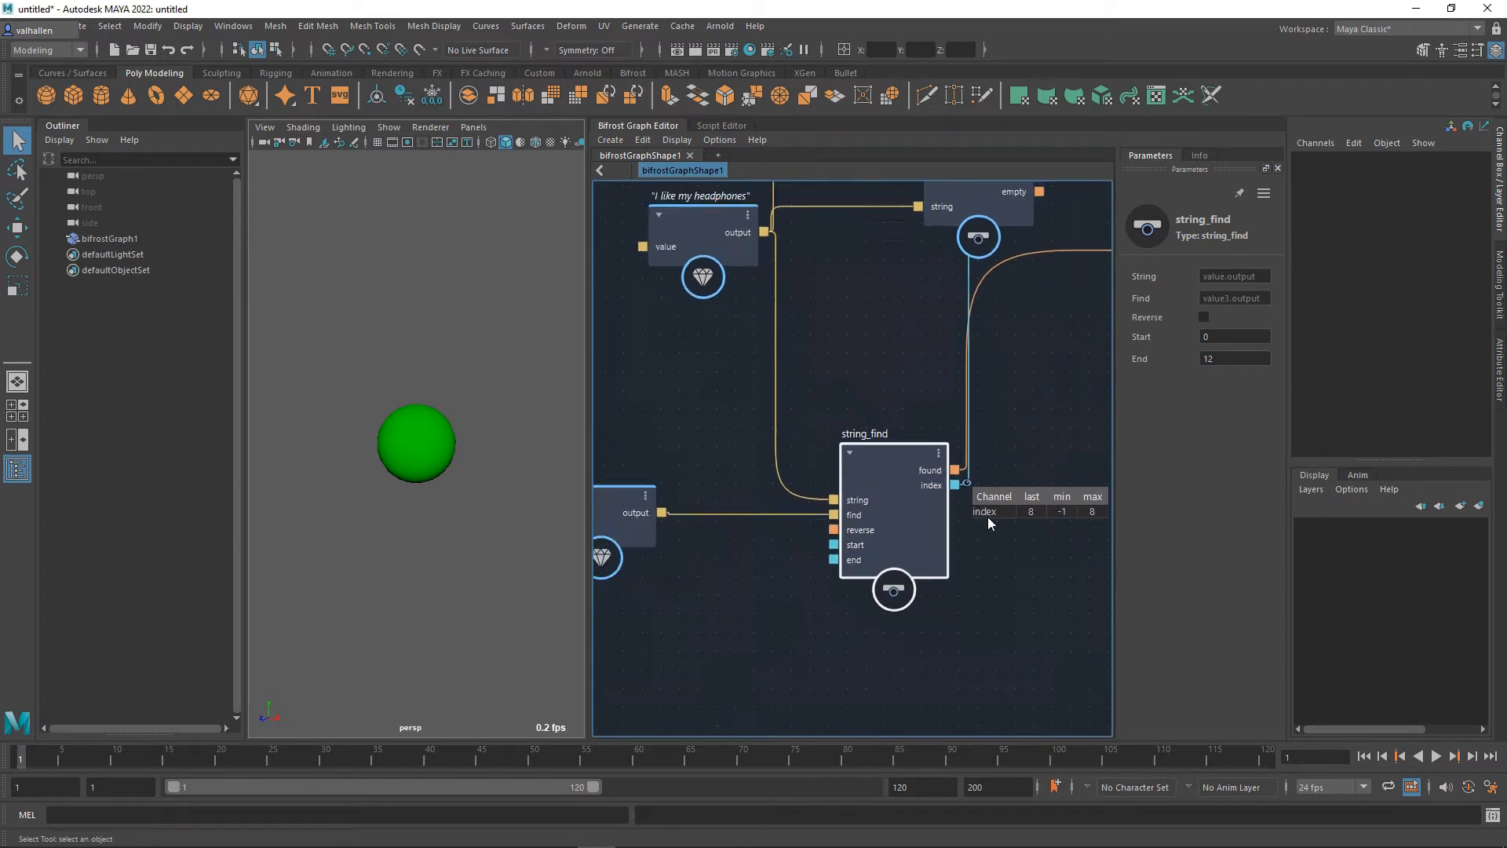
{"action": "middle_click_drag", "start_coordinate": [1007, 474], "coordinate": [968, 526], "text": "alt"}
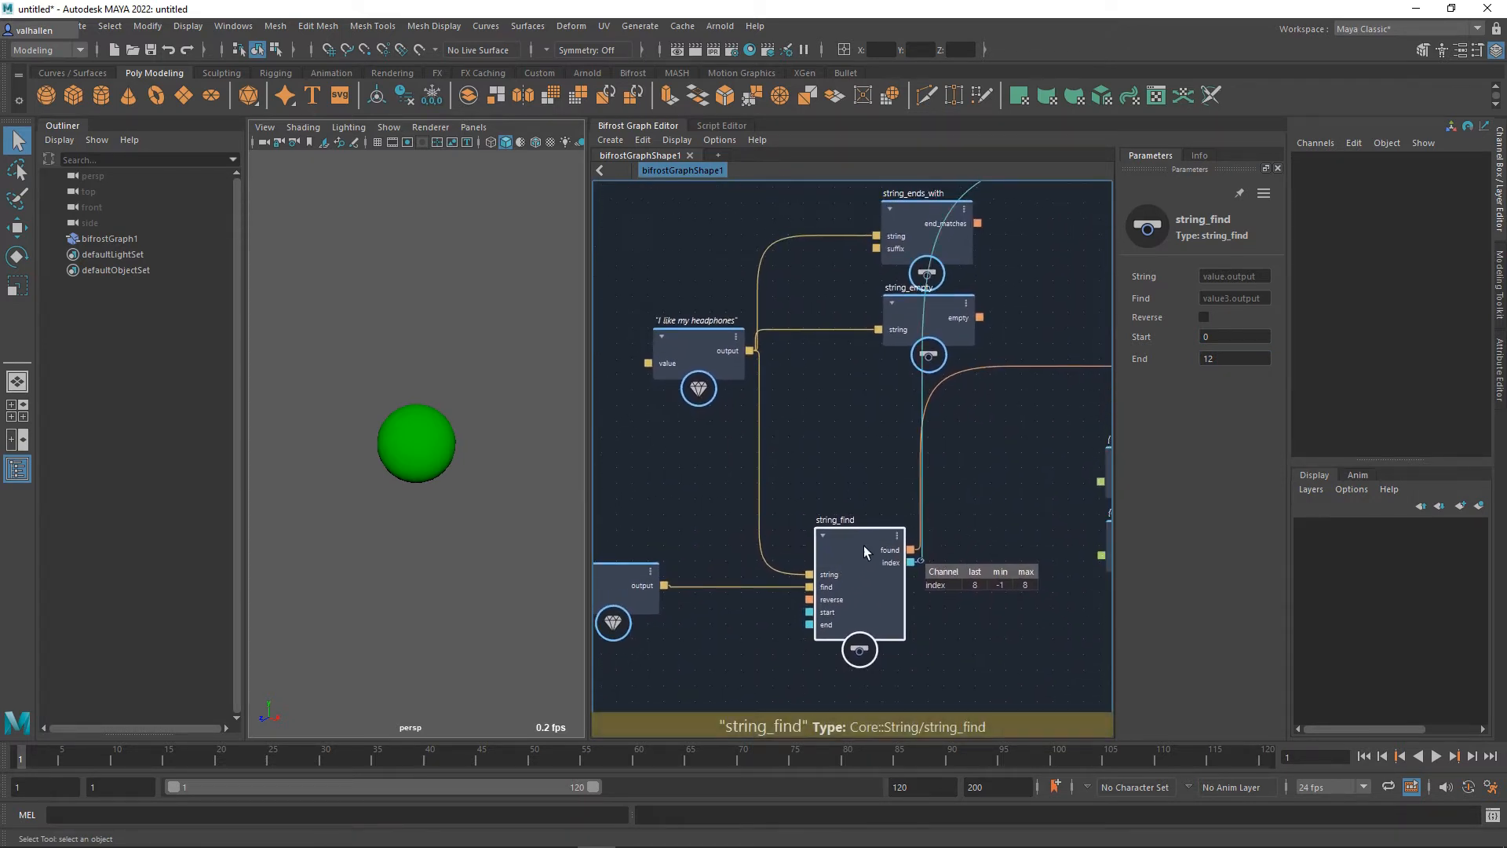
{"action": "left_click_drag", "start_coordinate": [864, 545], "coordinate": [927, 407]}
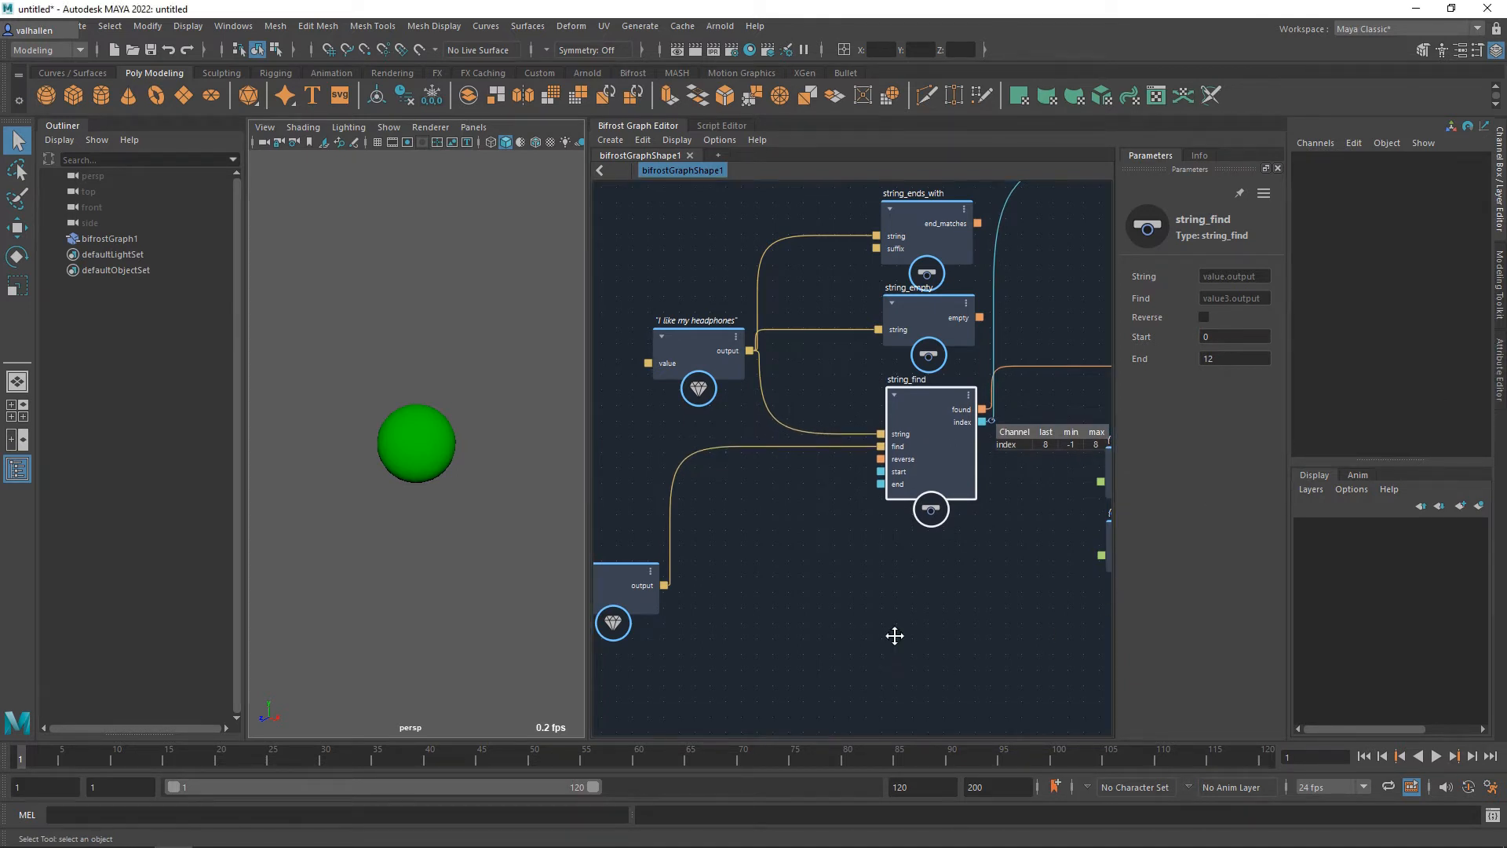
Step: Add a string_join node and place it beneath string_find
{"action": "middle_click_drag", "start_coordinate": [846, 636], "coordinate": [851, 618]}
{"action": "key", "text": "Tab"}
{"action": "type", "text": "string"}
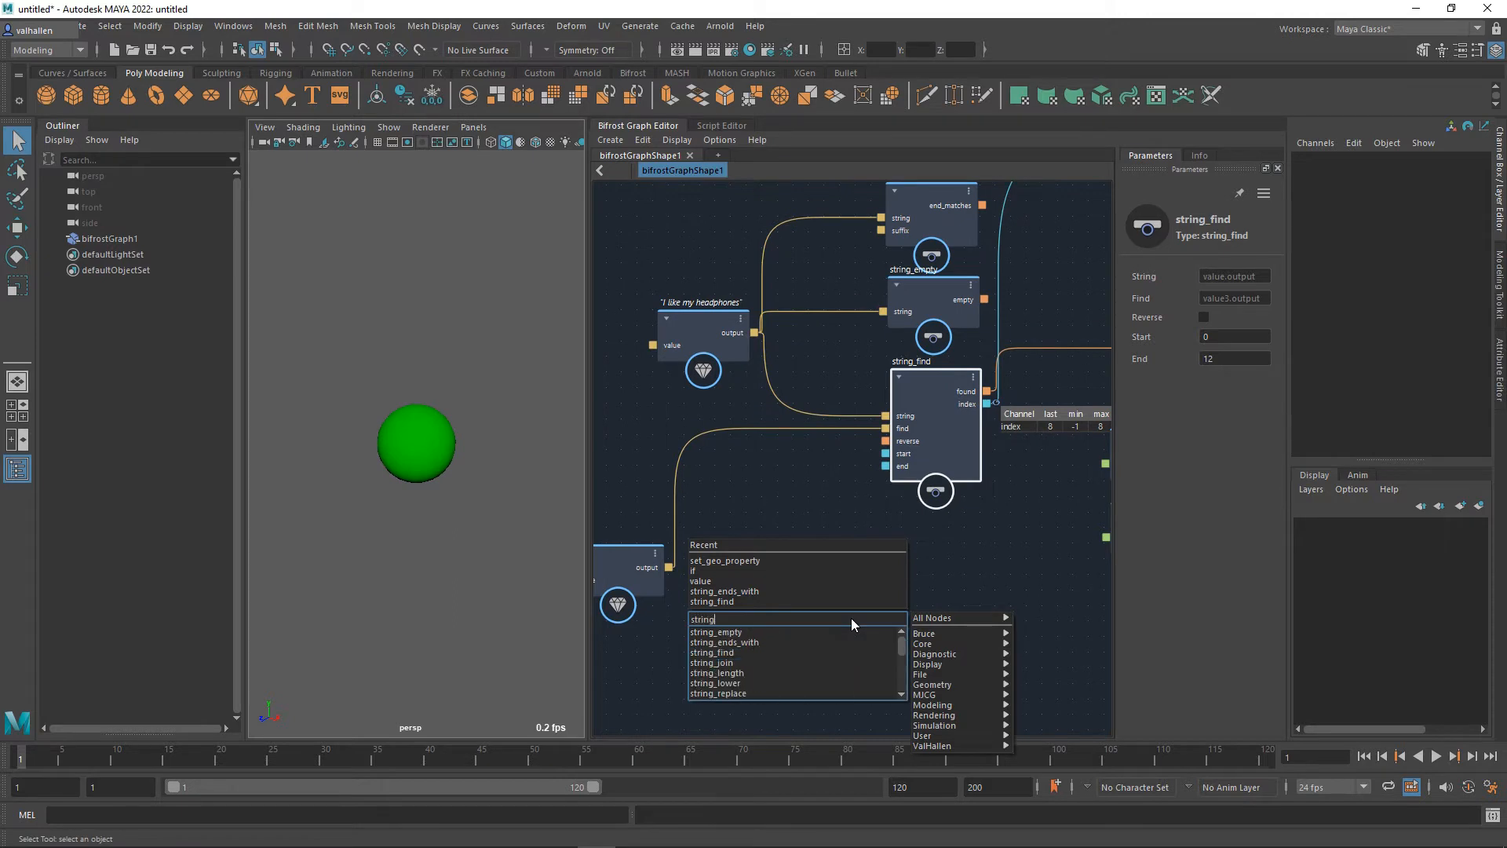
{"action": "type", "text": "_join"}
{"action": "key", "text": "Return"}
{"action": "left_click_drag", "start_coordinate": [859, 624], "coordinate": [916, 548]}
Step: Duplicate the "y h" value node, place the copy beneath it and set its value to "I like"
{"action": "middle_click_drag", "start_coordinate": [832, 584], "coordinate": [917, 624]}
{"action": "left_click_drag", "start_coordinate": [745, 606], "coordinate": [688, 492]}
{"action": "key", "text": "ctrl+v"}
{"action": "middle_click_drag", "start_coordinate": [765, 617], "coordinate": [793, 575]}
{"action": "left_click_drag", "start_coordinate": [742, 619], "coordinate": [713, 548]}
{"action": "triple_click", "coordinate": [1211, 320]}
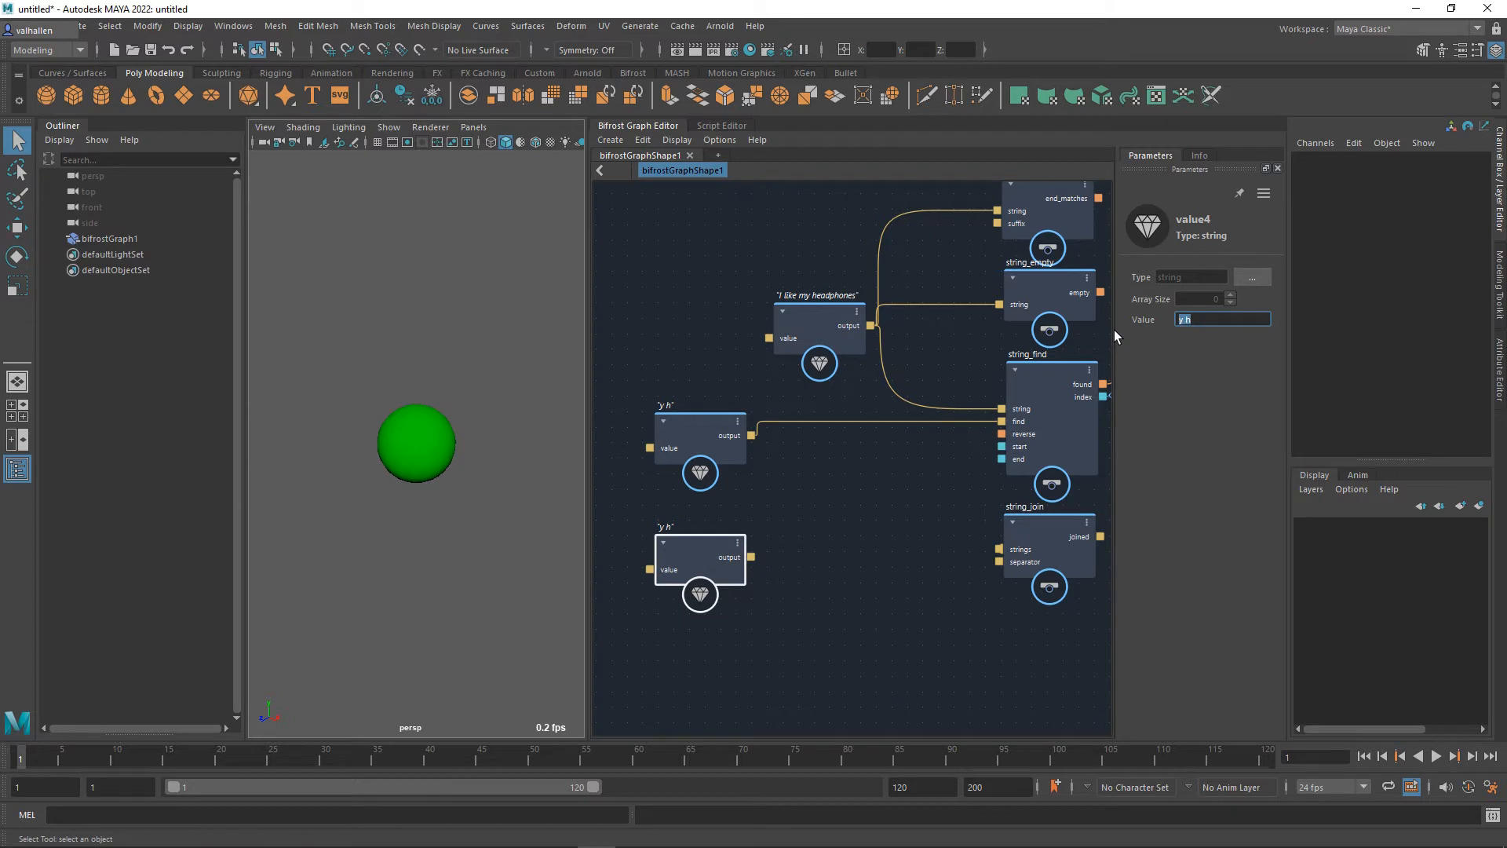
{"action": "type", "text": "I like"}
{"action": "key", "text": "Return"}
Step: Duplicate the "I like" value node, place the copy below it and set its value to "my headphones"
{"action": "middle_click_drag", "start_coordinate": [844, 550], "coordinate": [901, 482]}
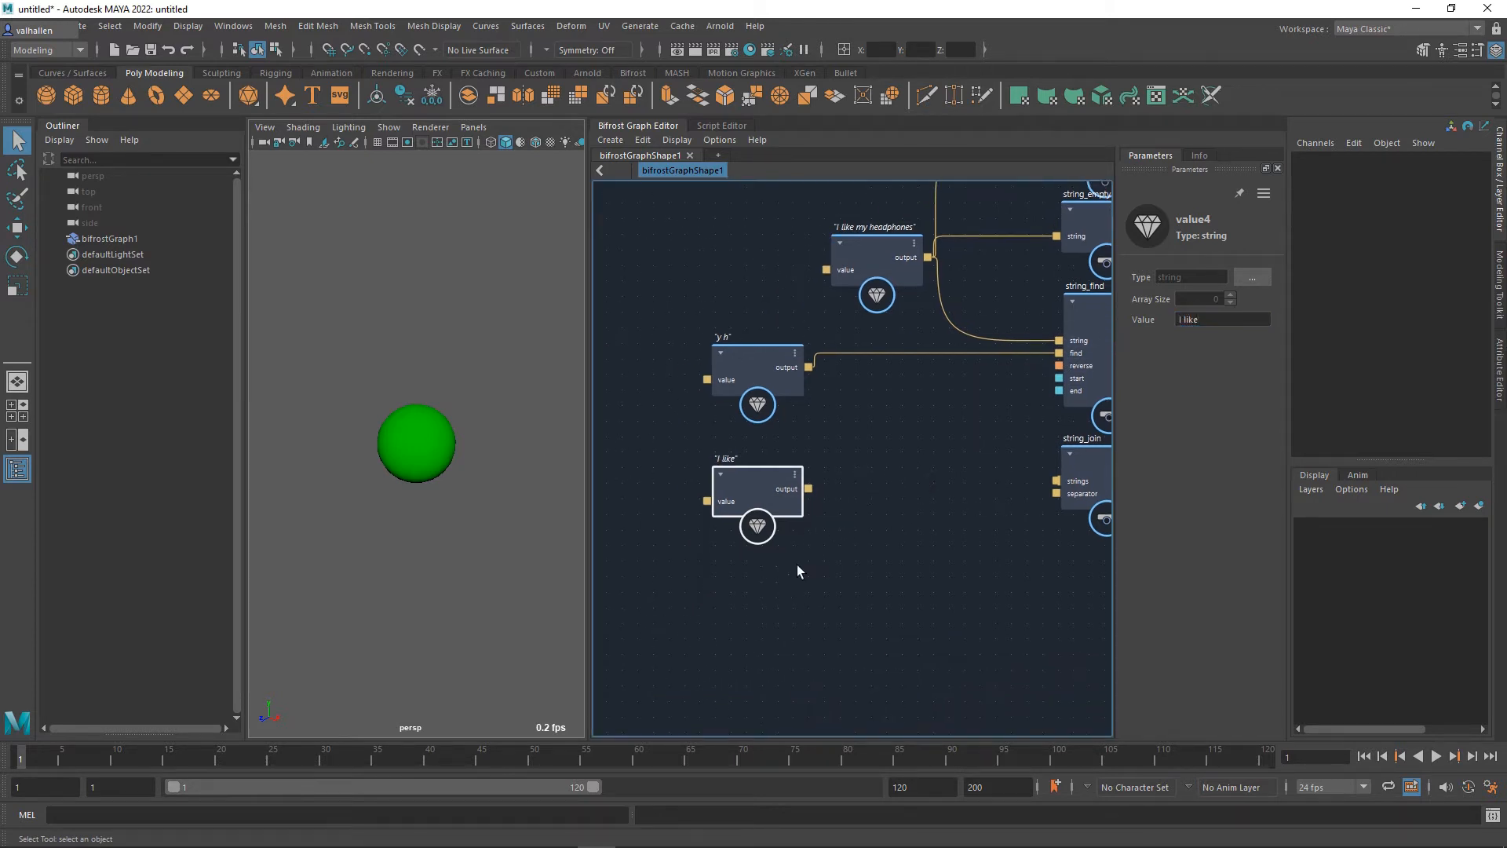
{"action": "key", "text": "ctrl+d"}
{"action": "left_click_drag", "start_coordinate": [788, 592], "coordinate": [766, 588]}
{"action": "triple_click", "coordinate": [1222, 320]}
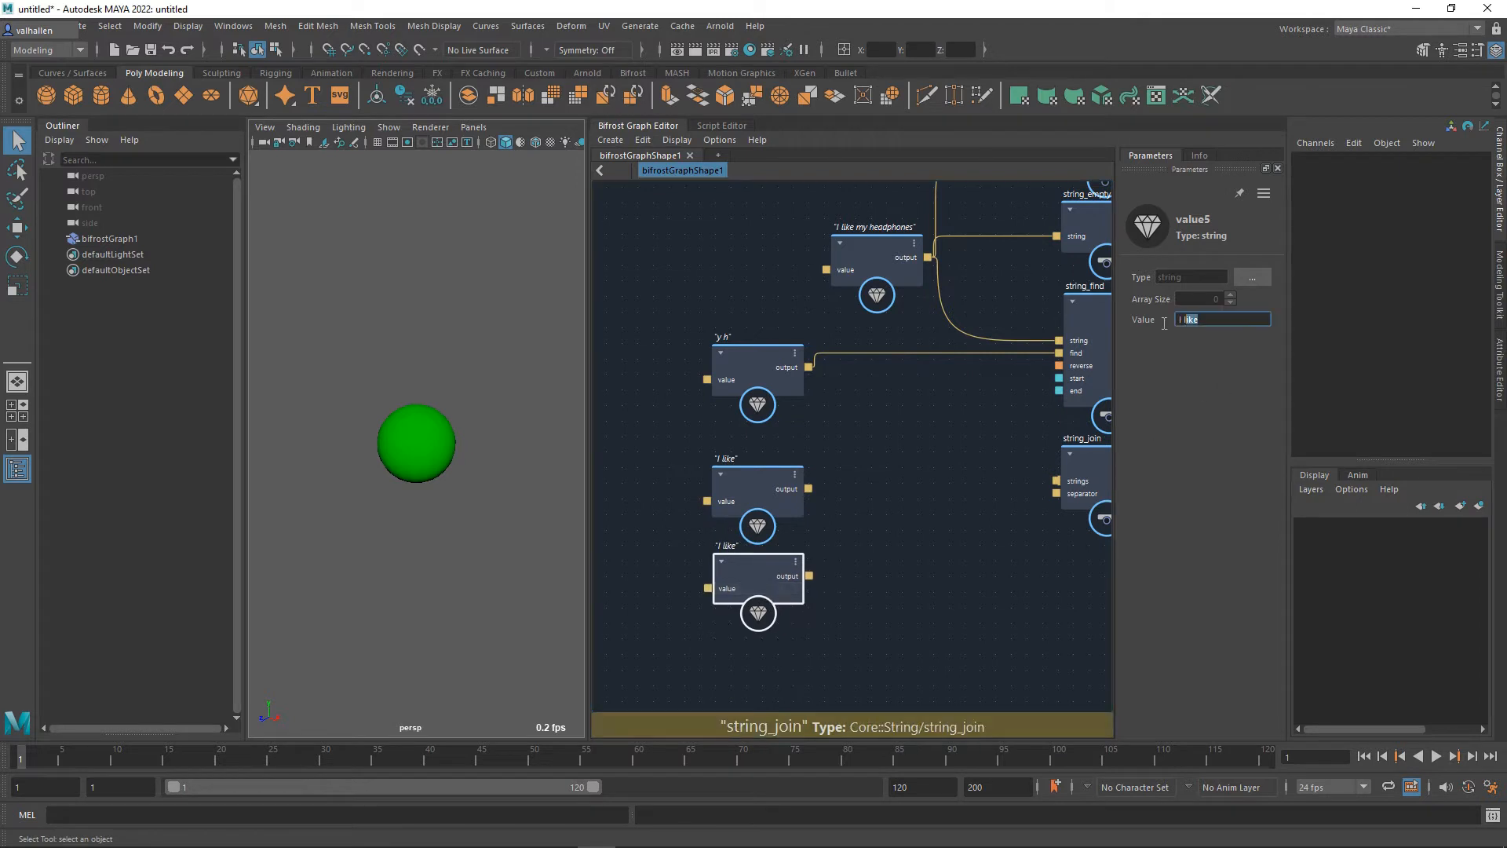
{"action": "type", "text": "my headphones"}
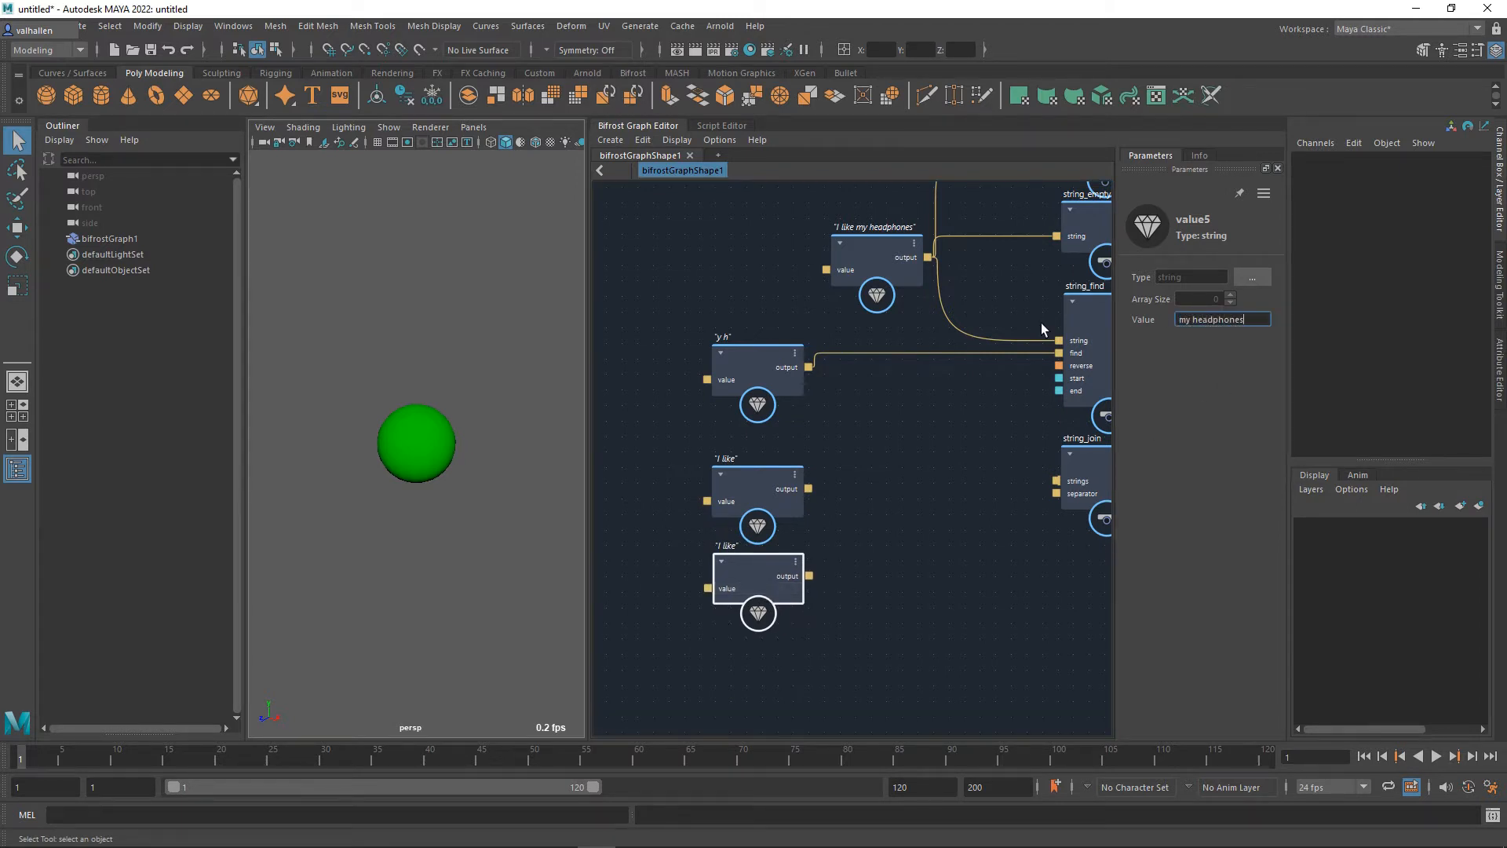
{"action": "key", "text": "Return"}
{"action": "scroll", "coordinate": [892, 525], "scroll_direction": "down", "scroll_amount": 2}
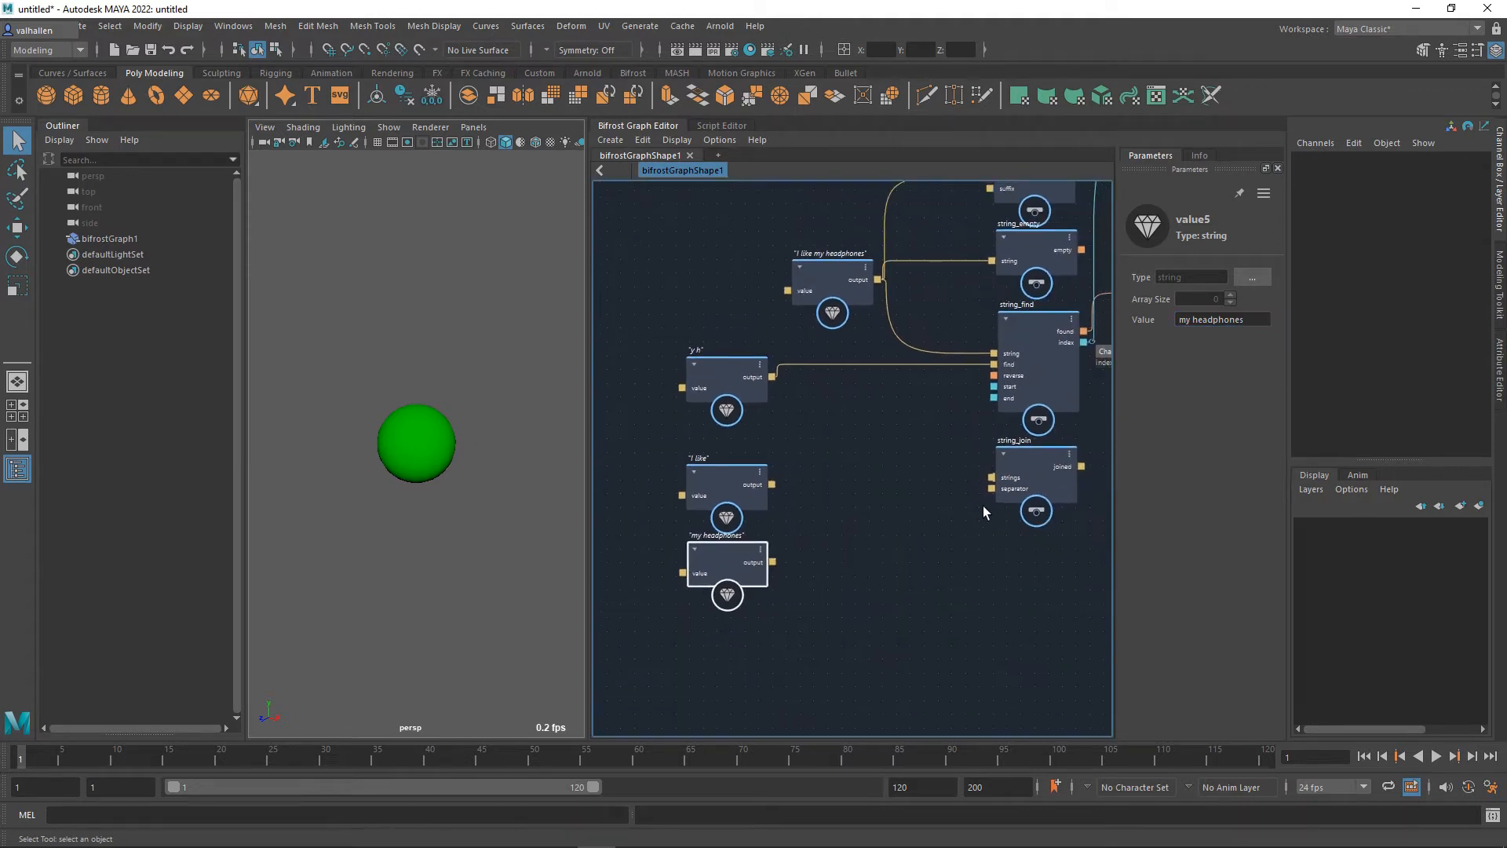
Step: Connect the "I like" and "my headphones" outputs to string_join's strings port and move string_join closer to them
{"action": "left_click_drag", "start_coordinate": [1021, 498], "coordinate": [1018, 527]}
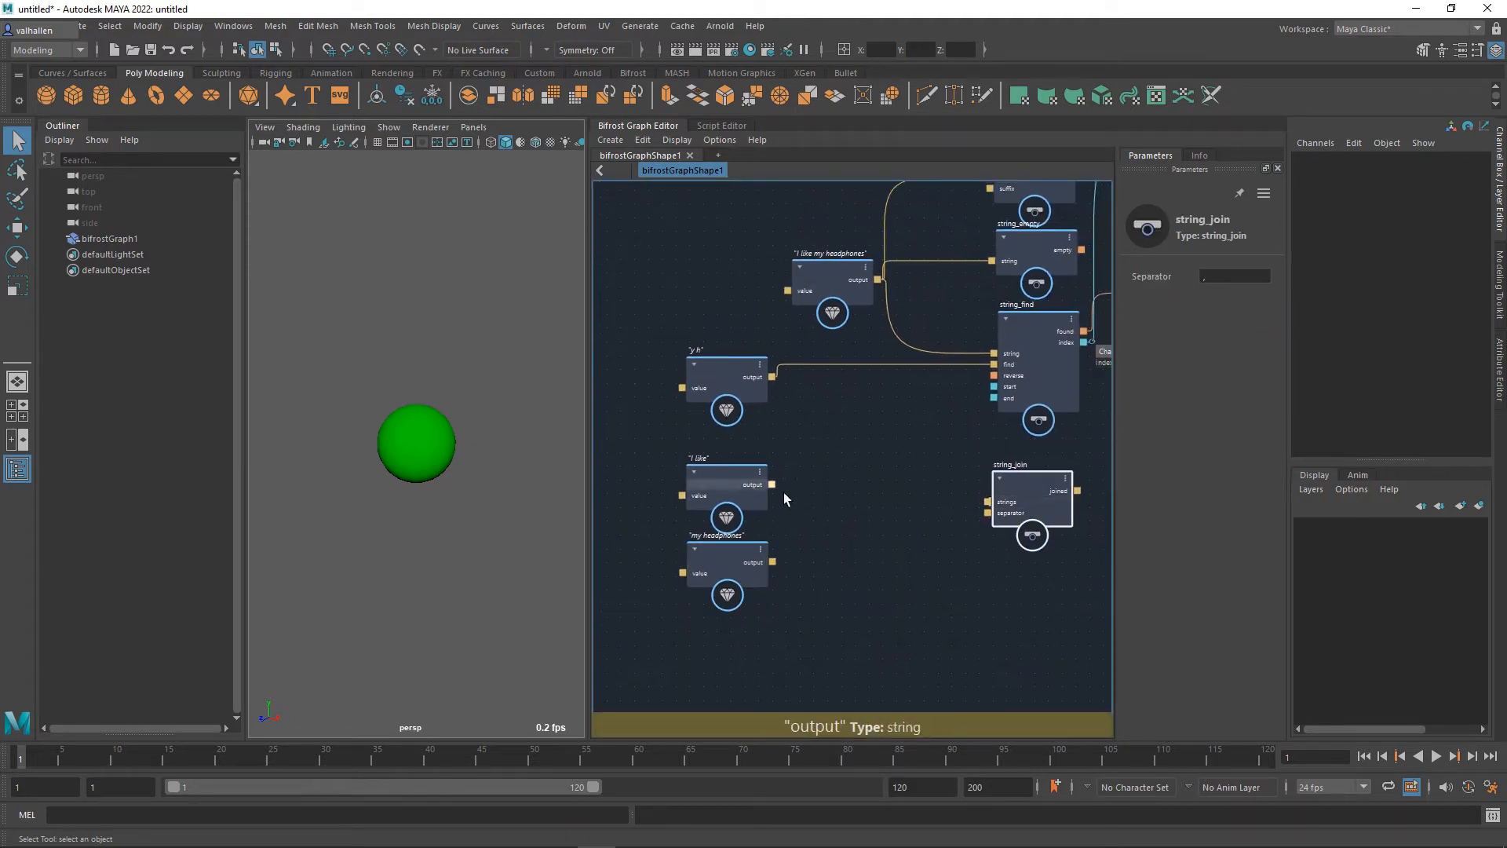
{"action": "left_click_drag", "start_coordinate": [772, 485], "coordinate": [988, 502]}
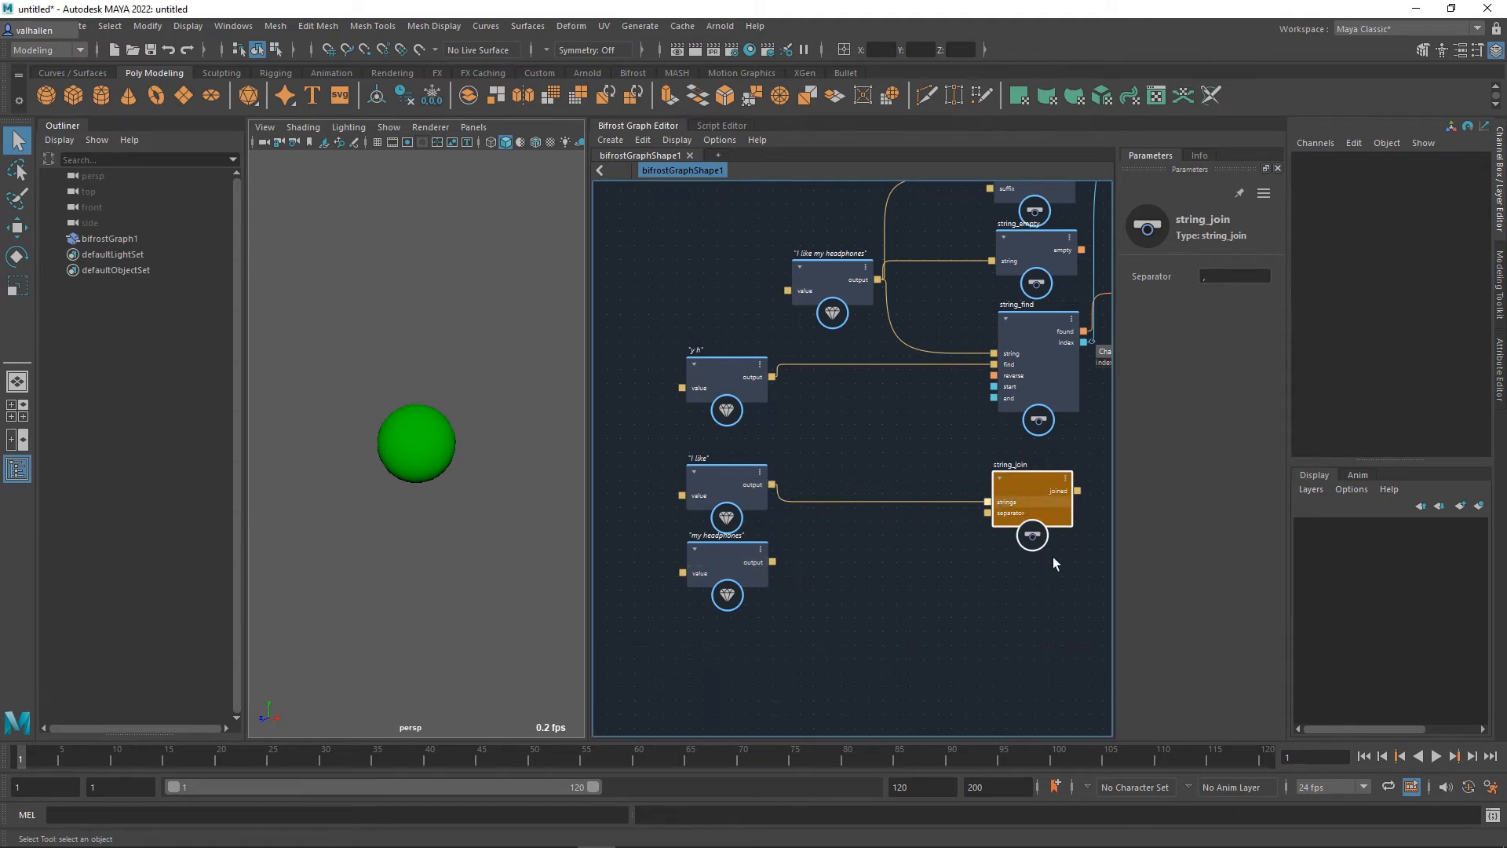
{"action": "left_click_drag", "start_coordinate": [780, 567], "coordinate": [1001, 514]}
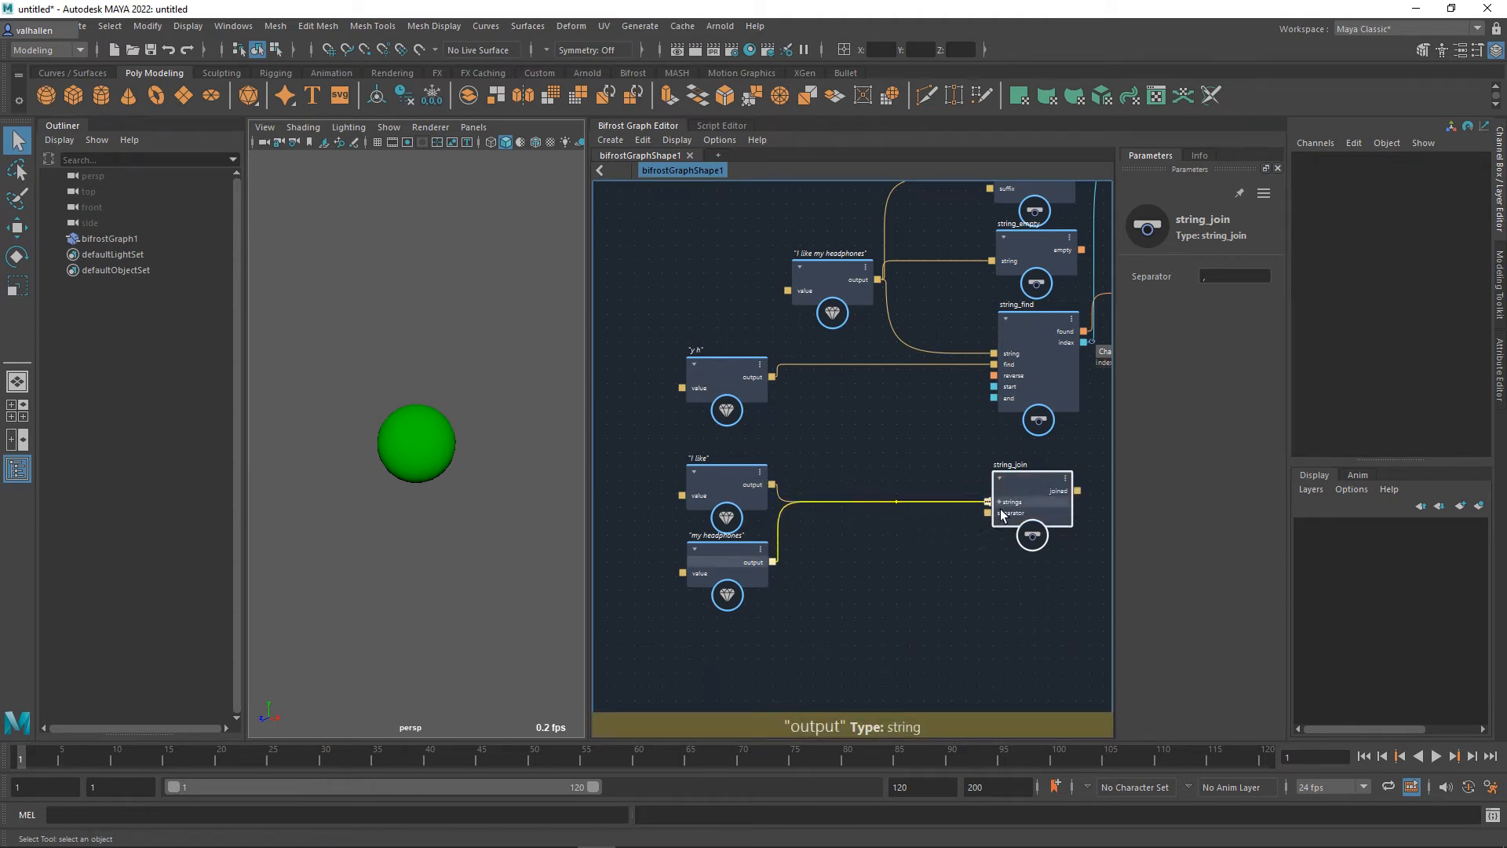
{"action": "middle_click_drag", "start_coordinate": [1025, 562], "coordinate": [925, 541], "text": "alt"}
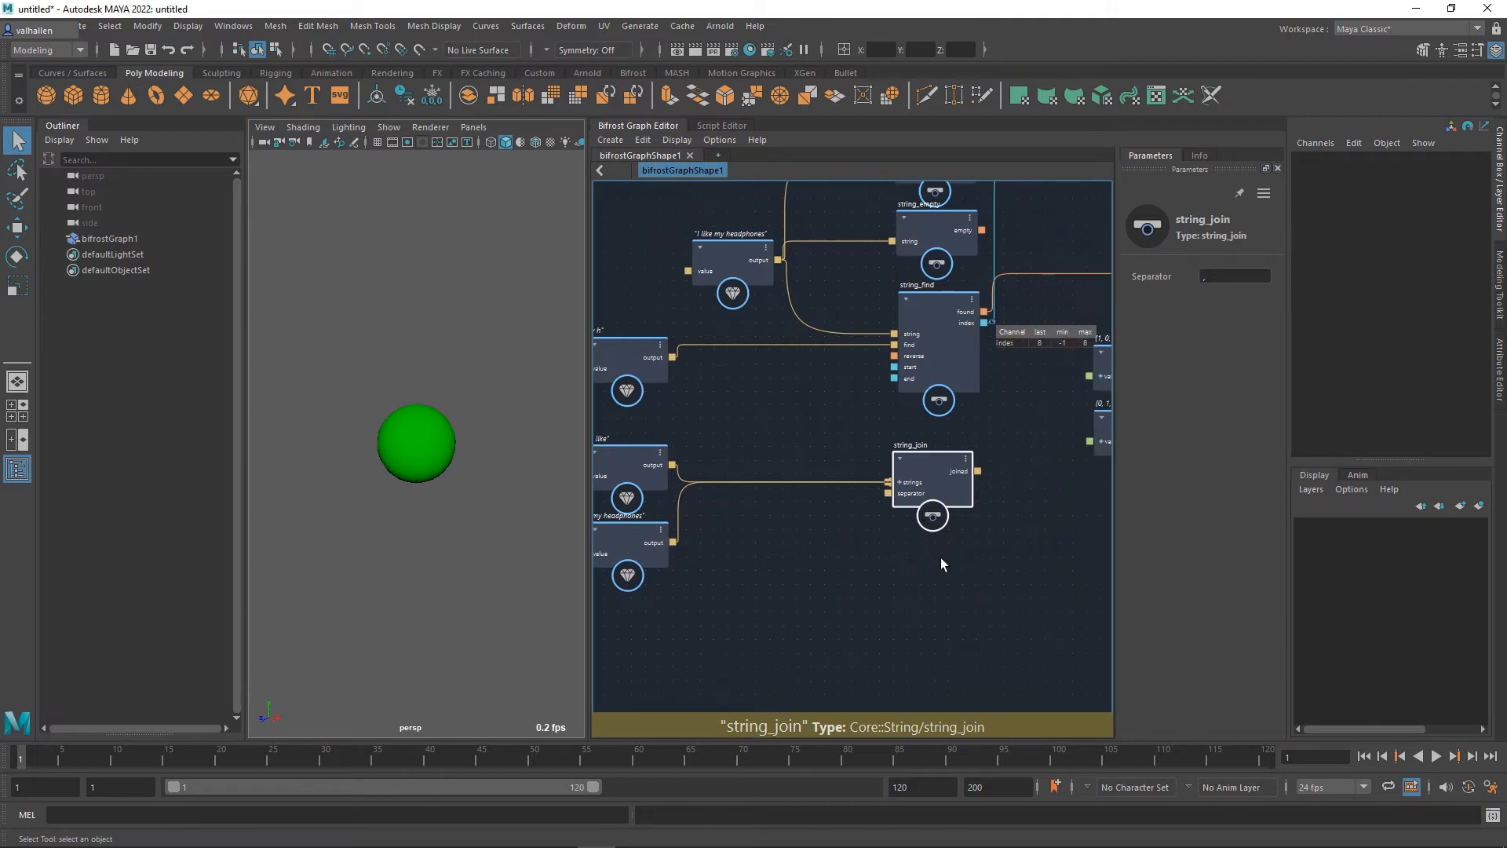
{"action": "left_click_drag", "start_coordinate": [936, 477], "coordinate": [775, 495]}
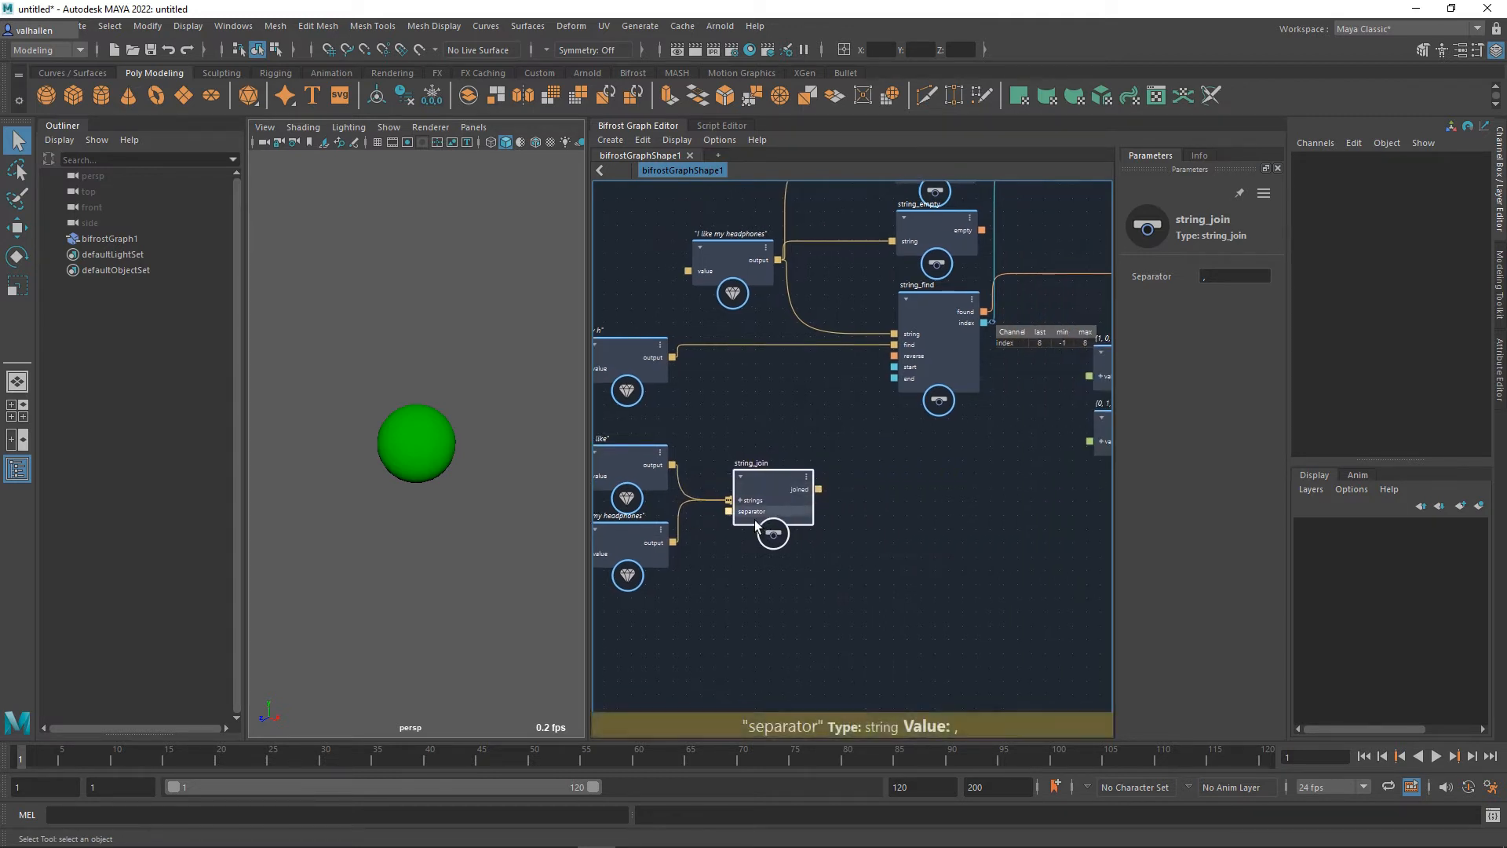
Step: Connect string_join's joined port to a new port on the graph's output node
{"action": "middle_click_drag", "start_coordinate": [943, 558], "coordinate": [916, 587], "text": "alt"}
{"action": "left_click_drag", "start_coordinate": [790, 518], "coordinate": [867, 508]}
{"action": "middle_click_drag", "start_coordinate": [1033, 461], "coordinate": [832, 535], "text": "alt"}
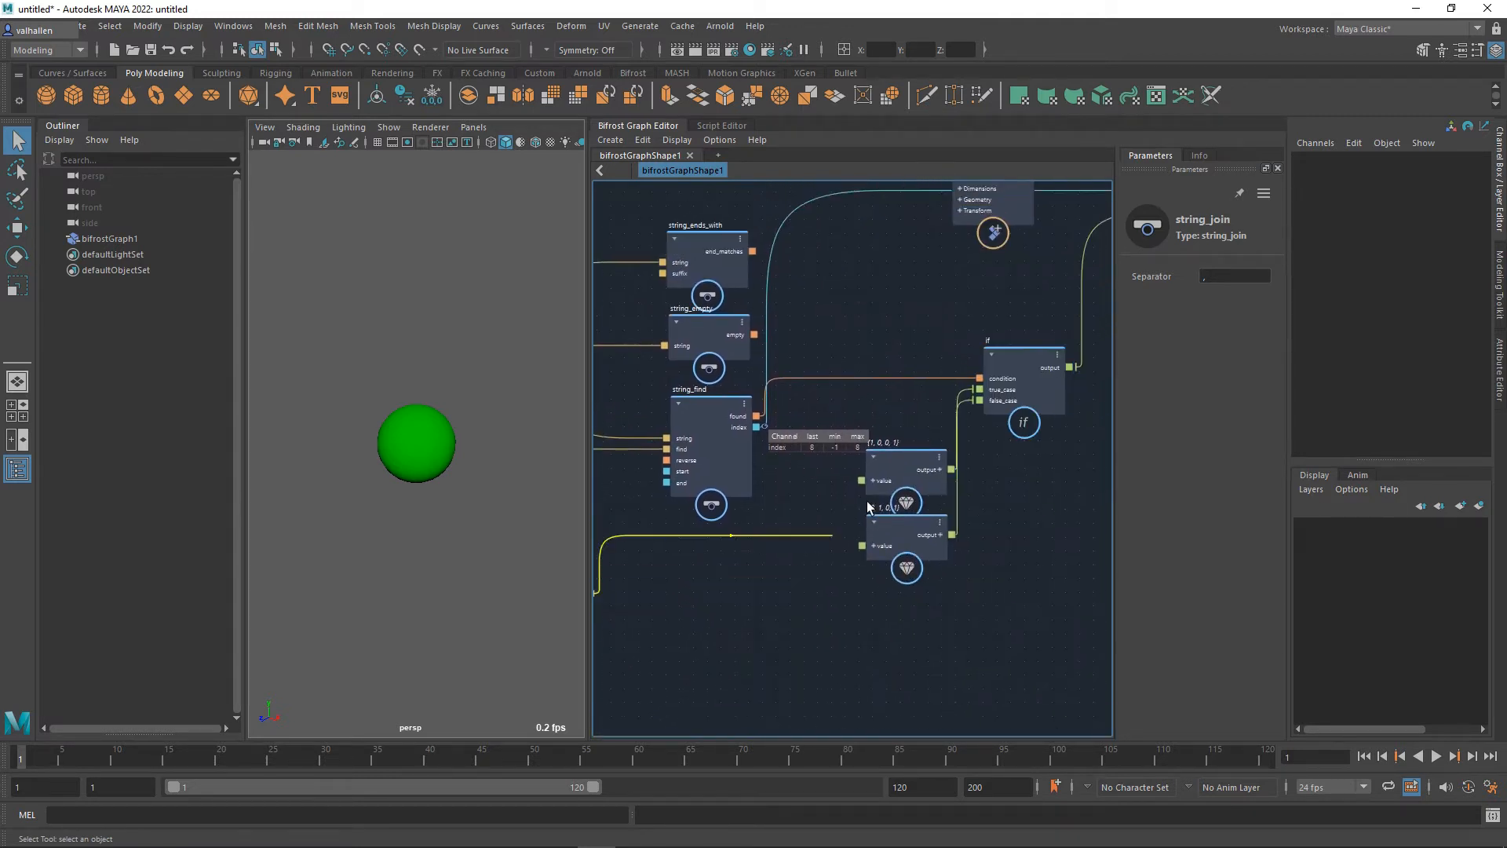
{"action": "middle_click_drag", "start_coordinate": [954, 328], "coordinate": [685, 482], "text": "alt"}
{"action": "middle_click_drag", "start_coordinate": [1047, 461], "coordinate": [792, 512], "text": "alt"}
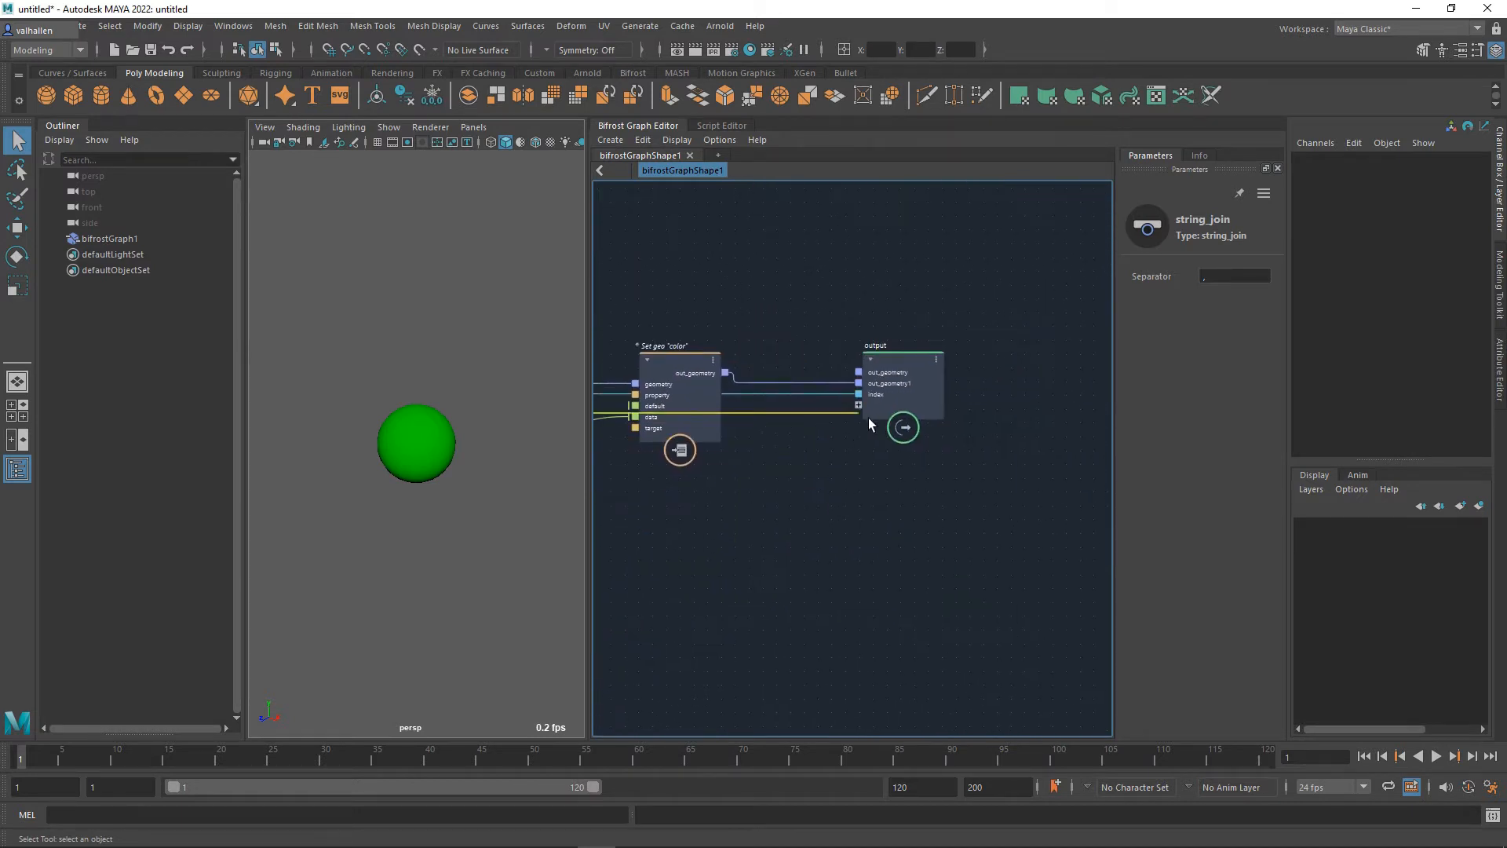
{"action": "left_click", "coordinate": [862, 406]}
Step: Add a watchpoint to the joined connection and place its readout beside string_join's joined port
{"action": "middle_click_drag", "start_coordinate": [922, 519], "coordinate": [1326, 398], "text": "alt"}
{"action": "middle_click_drag", "start_coordinate": [711, 655], "coordinate": [1010, 564], "text": "alt"}
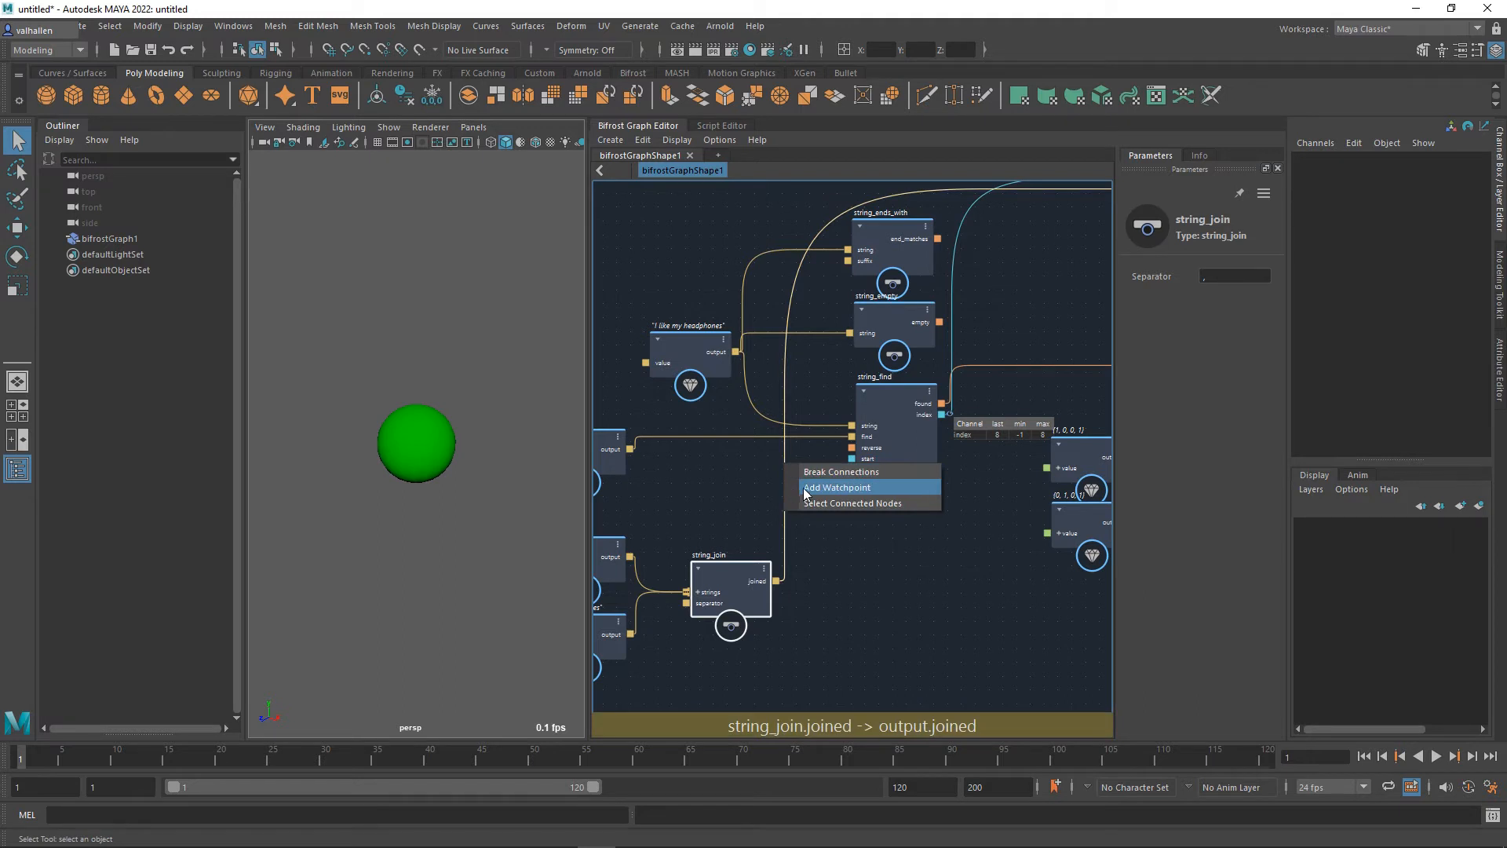
{"action": "left_click", "coordinate": [804, 487]}
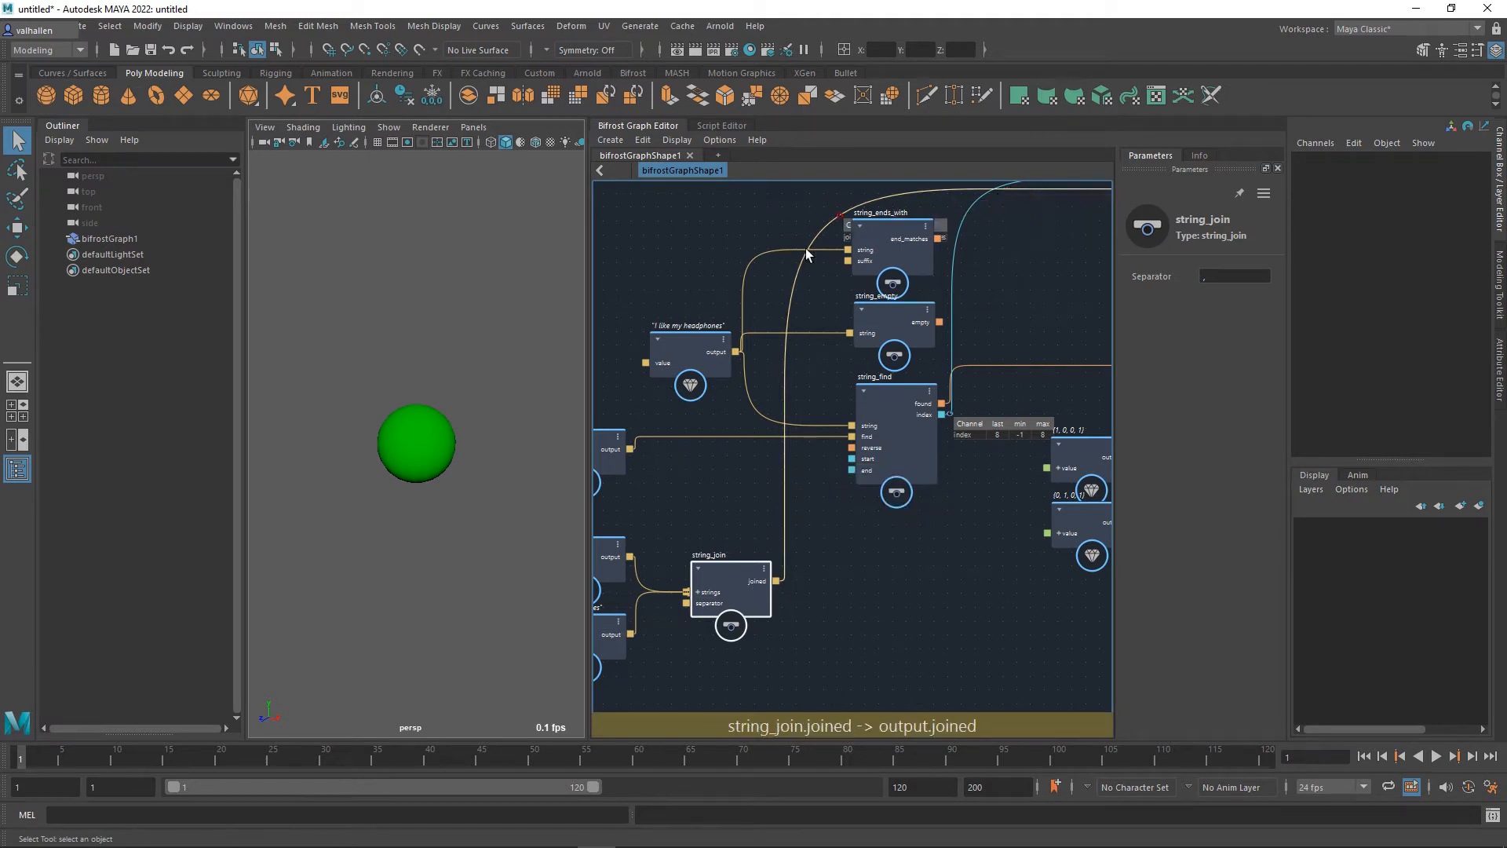
{"action": "scroll", "coordinate": [855, 632], "scroll_direction": "up", "scroll_amount": 3}
{"action": "middle_click_drag", "start_coordinate": [831, 626], "coordinate": [968, 588]}
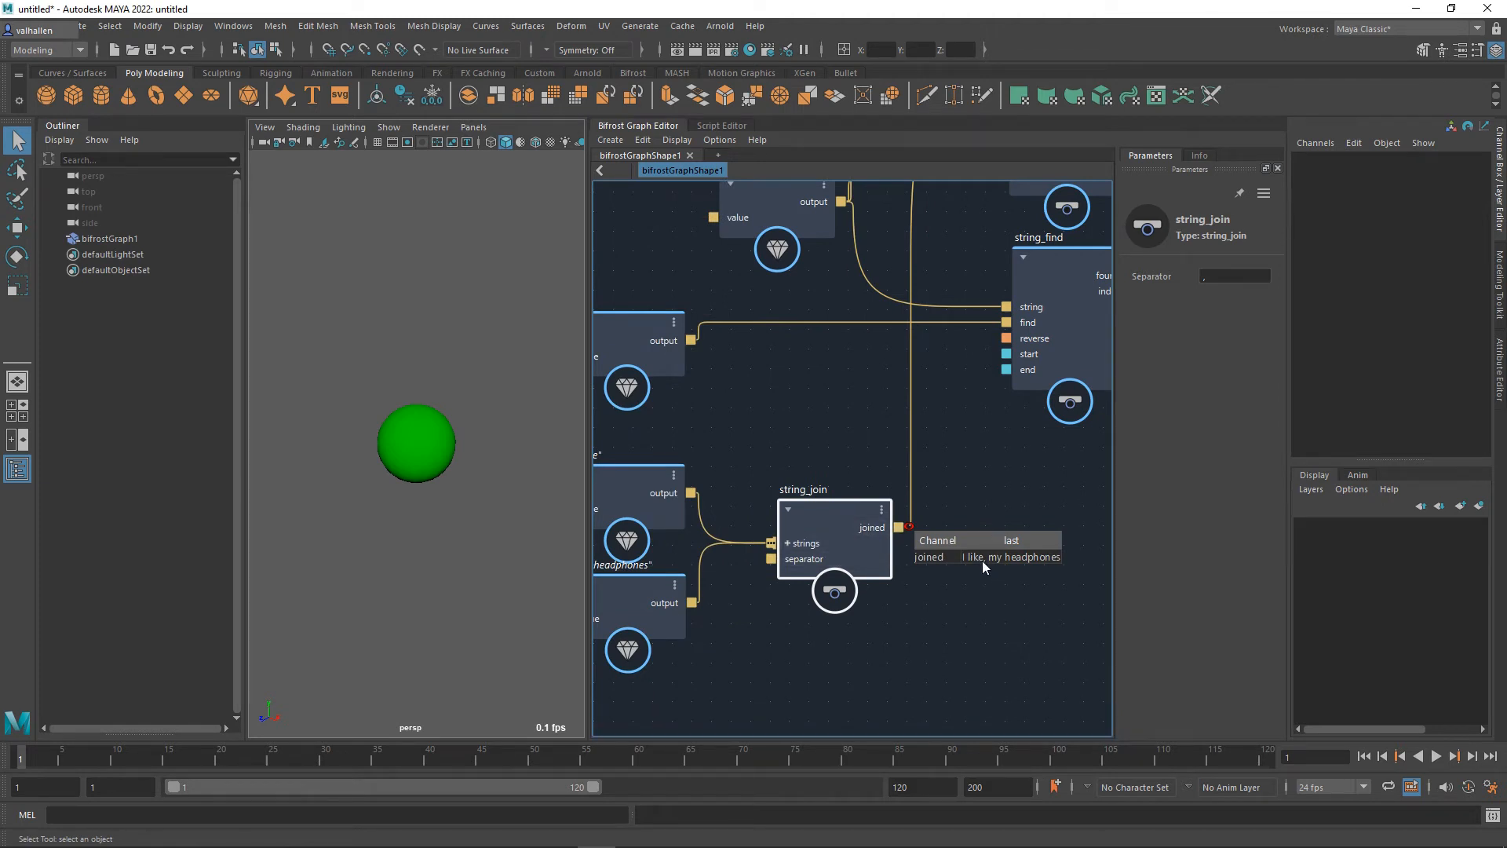
Step: Try "|" as string_join's separator while checking the joined watchpoint, and replace it with a single space
{"action": "middle_click_drag", "start_coordinate": [650, 582], "coordinate": [795, 559]}
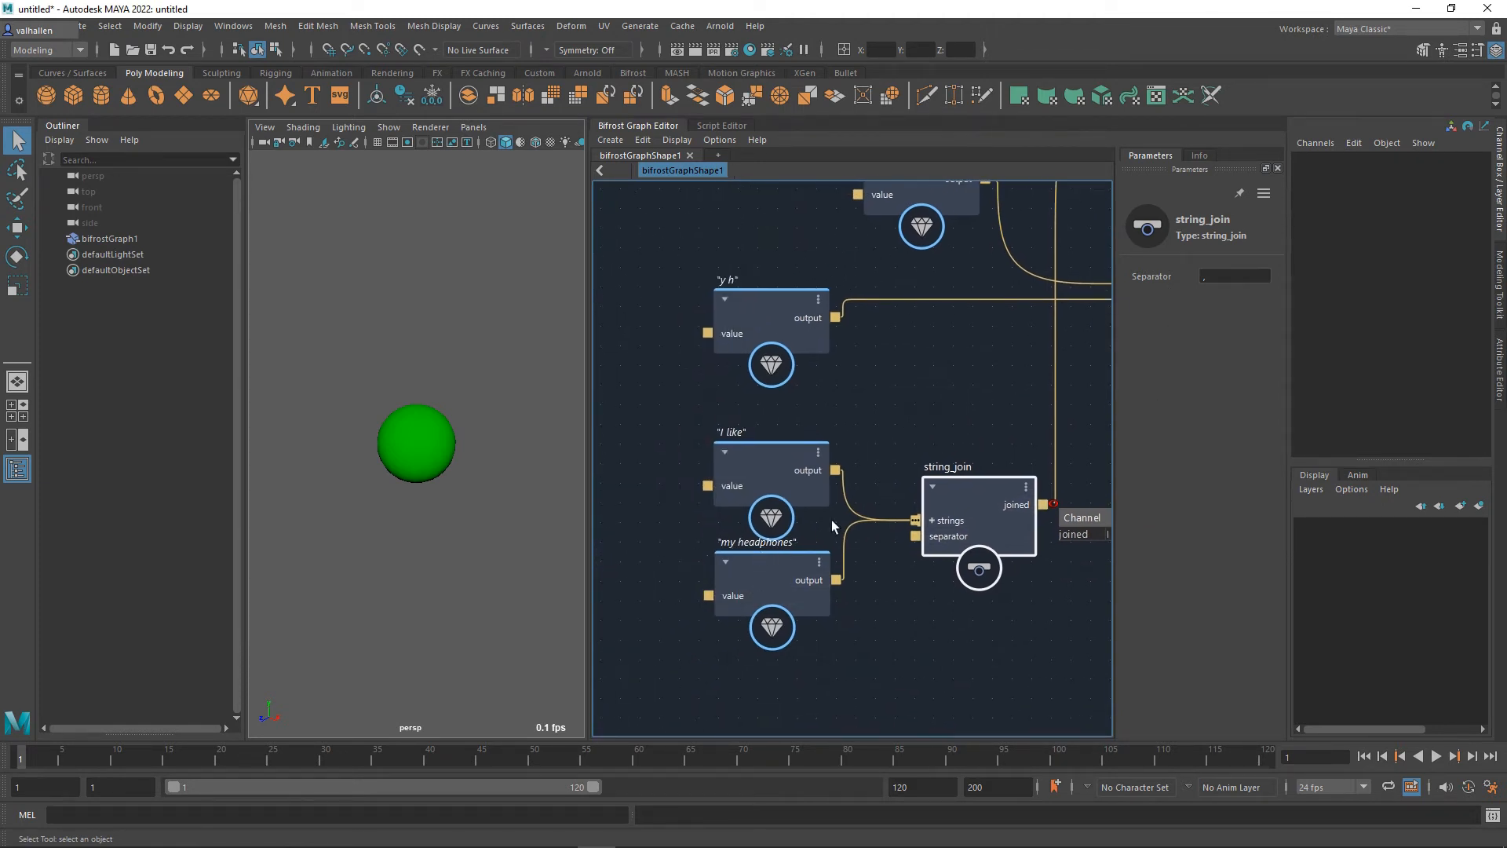
{"action": "left_click", "coordinate": [1232, 275]}
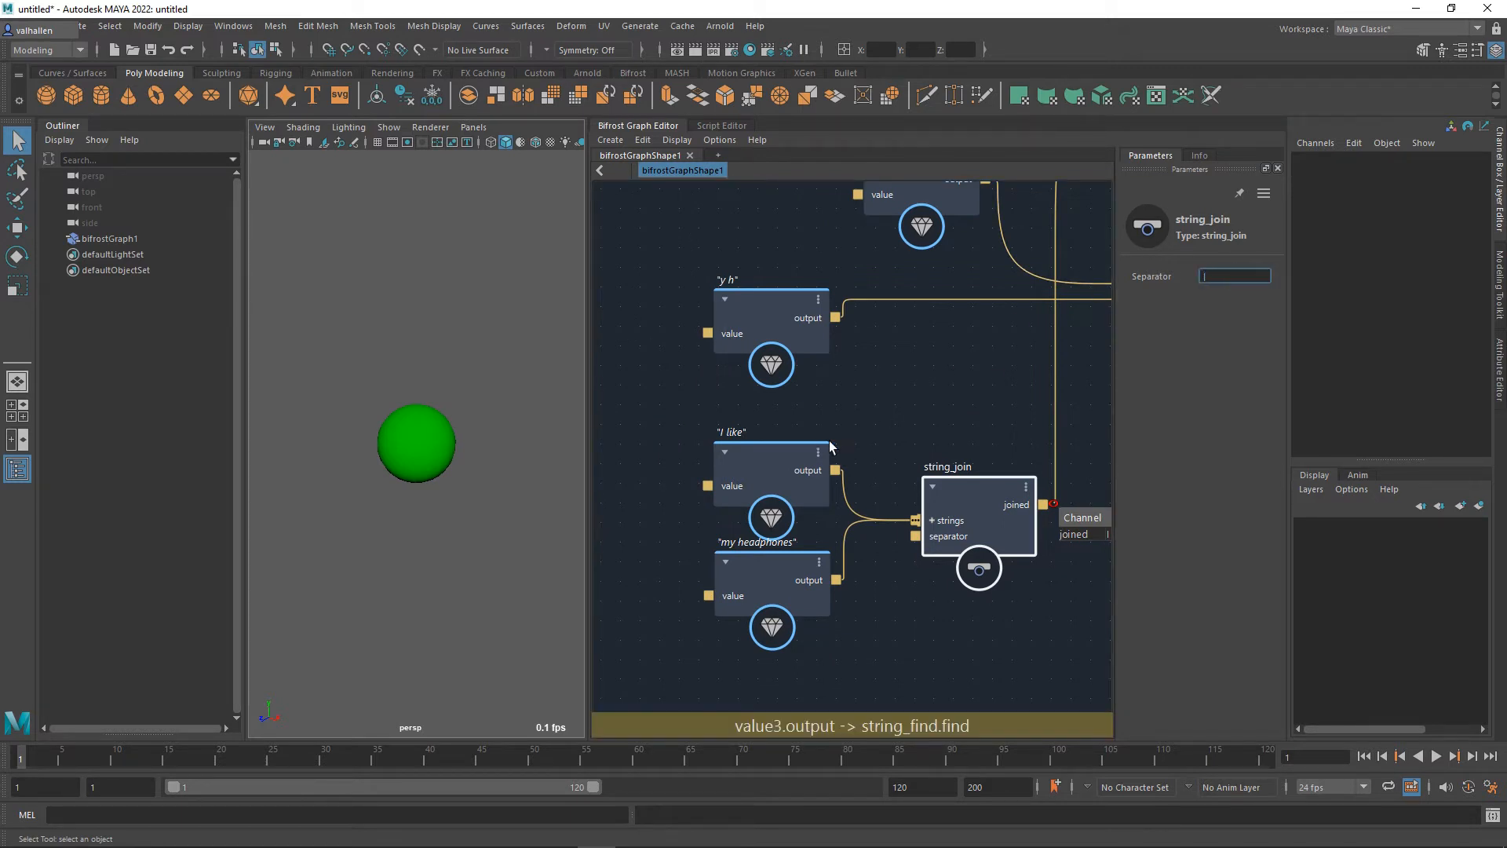
{"action": "middle_click_drag", "start_coordinate": [953, 394], "coordinate": [755, 366]}
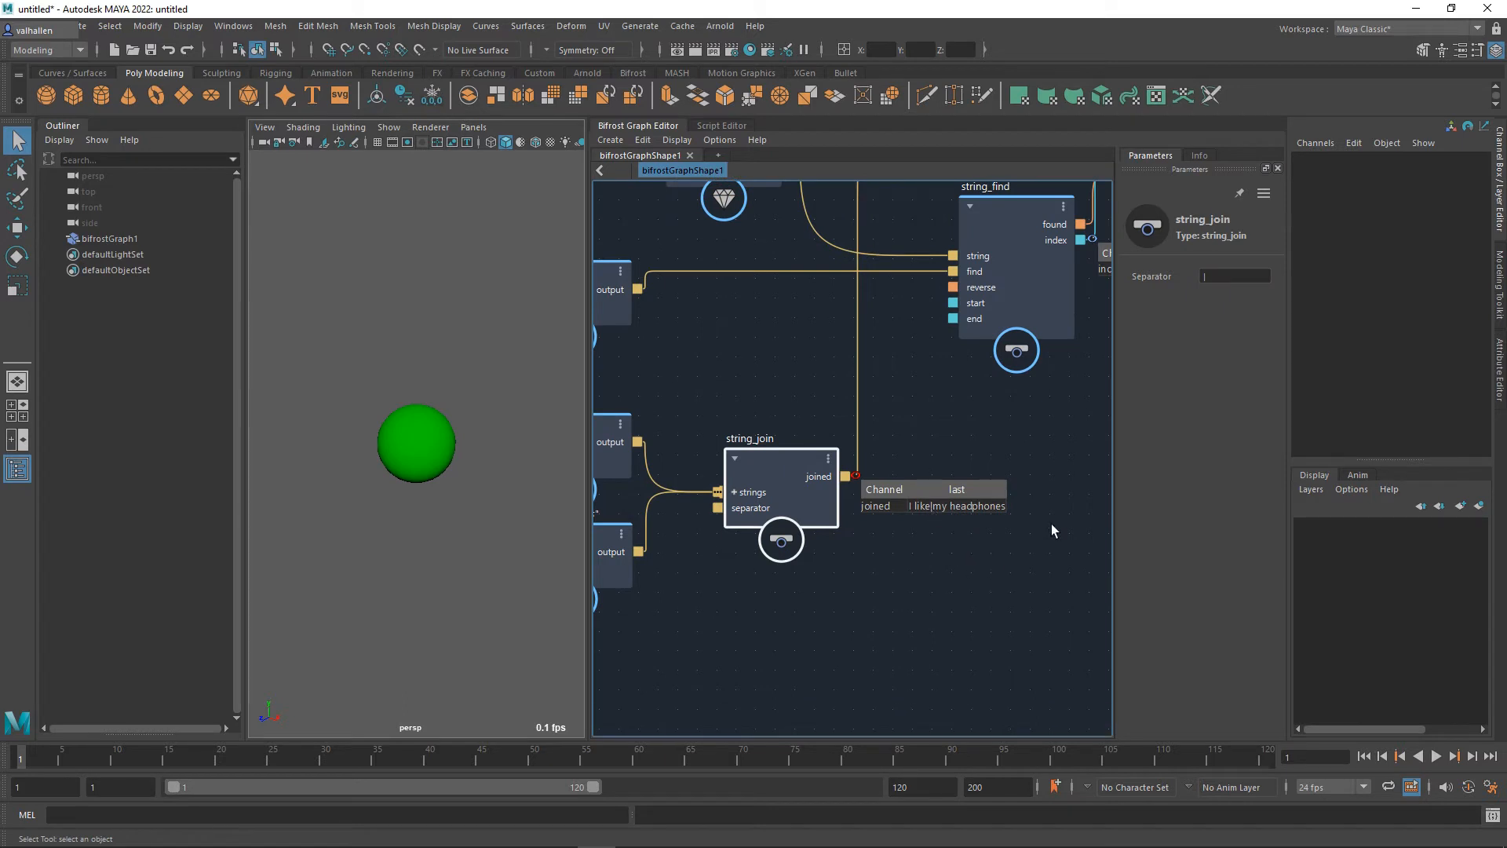
{"action": "left_click", "coordinate": [1236, 276]}
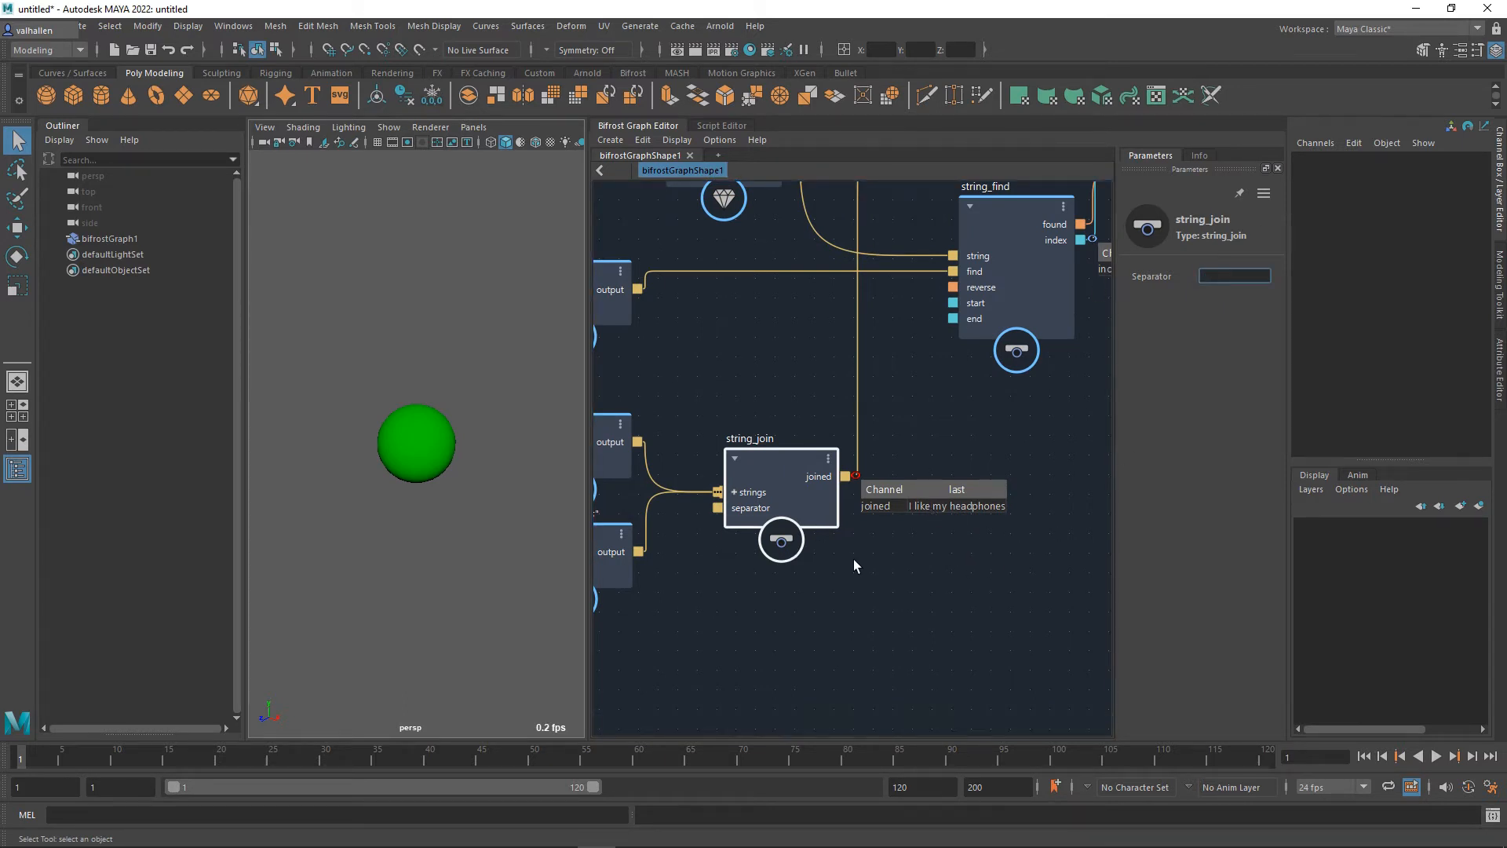
{"action": "key", "text": "a"}
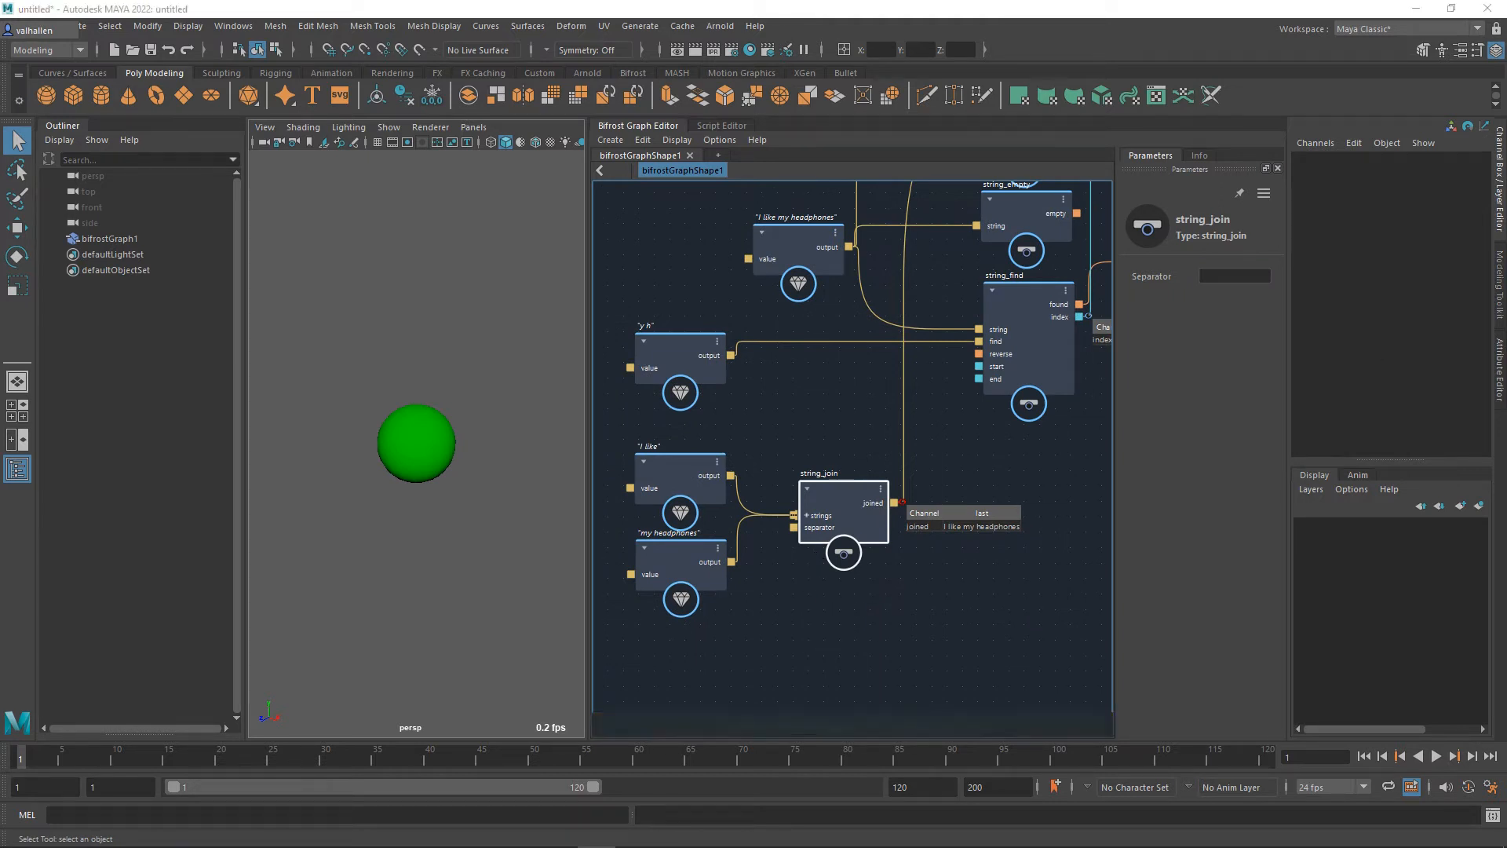
Step: Add a string_length node beneath string_join
{"action": "scroll", "coordinate": [1087, 542], "scroll_direction": "down", "scroll_amount": 2}
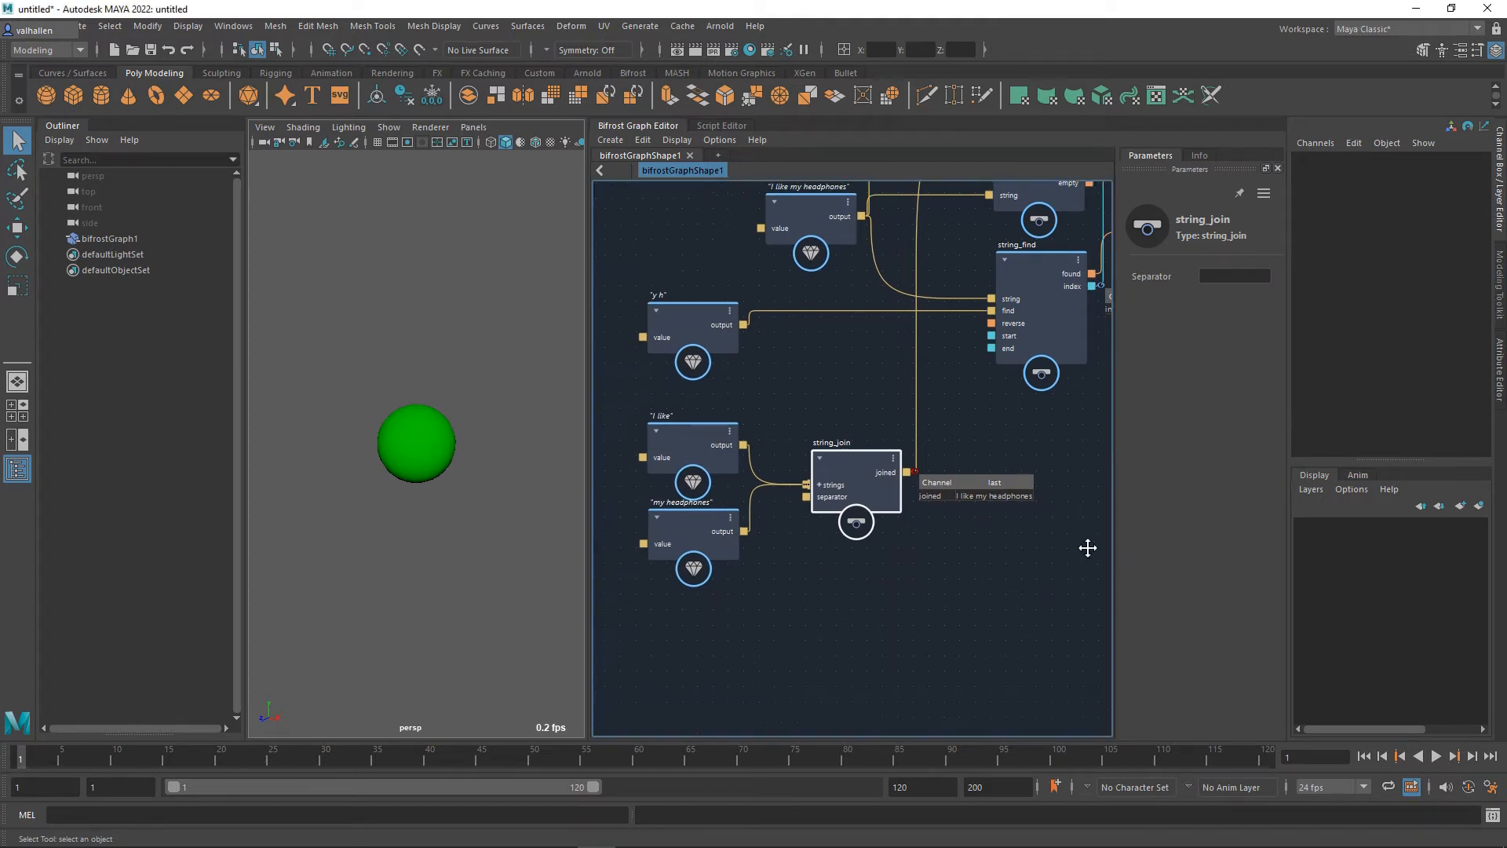
{"action": "key", "text": "Tab"}
{"action": "type", "text": "string_leng"}
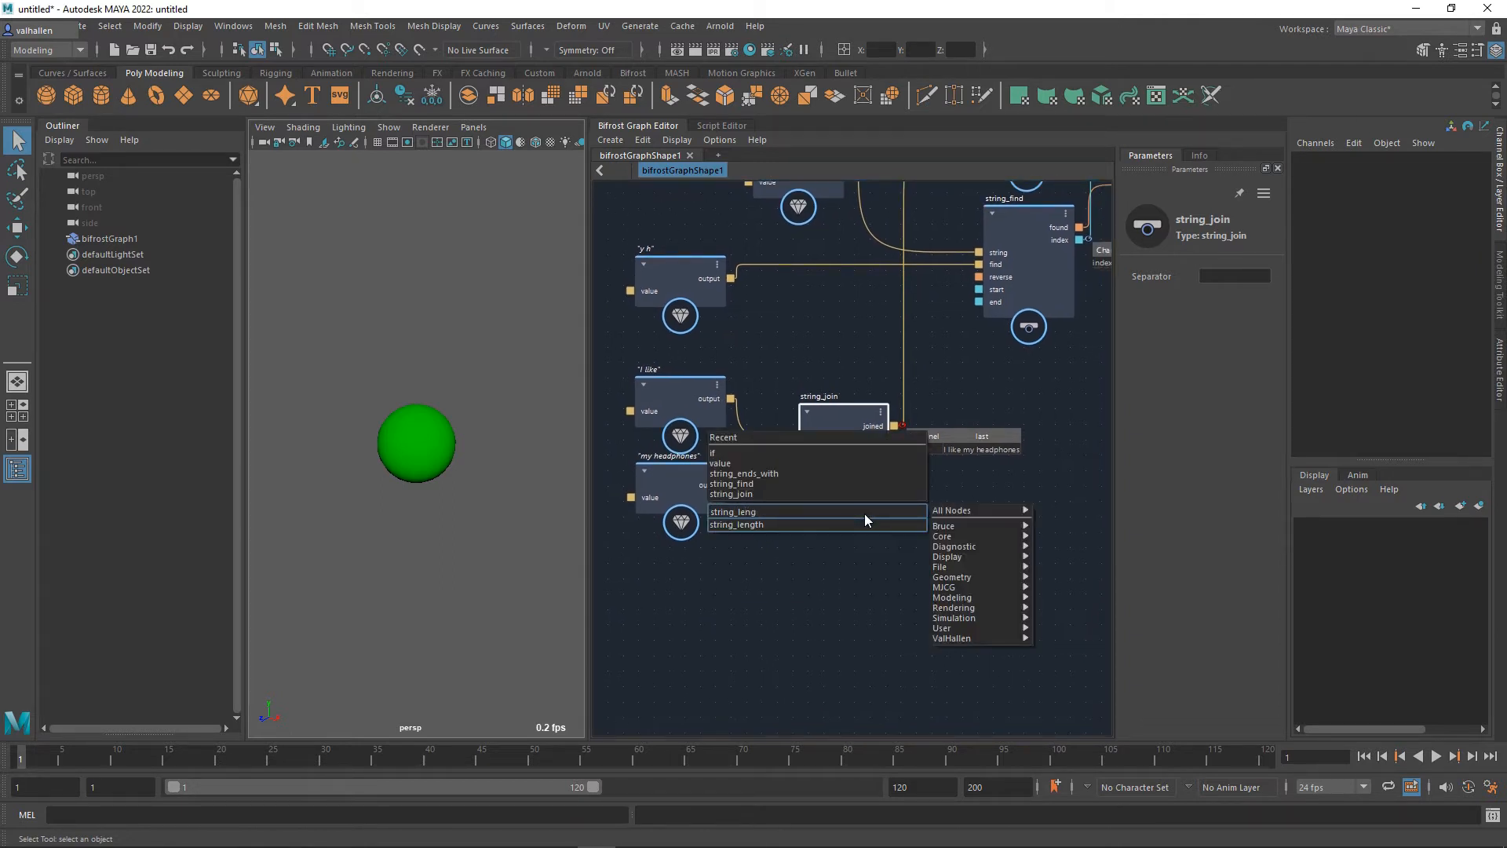
{"action": "key", "text": "Down"}
{"action": "key", "text": "Return"}
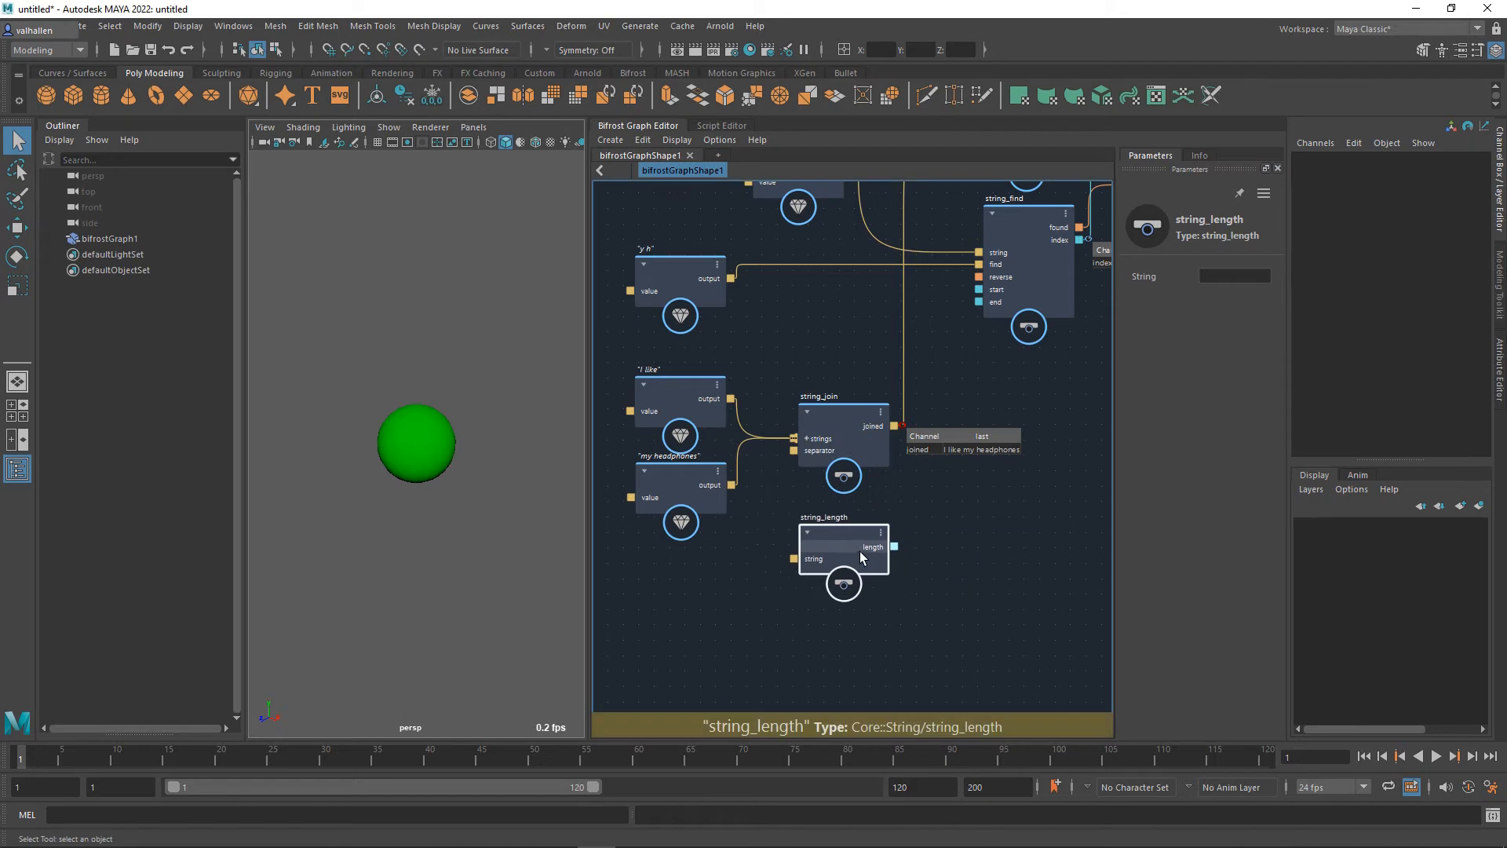
Step: Connect the "I like my headphones" output to string_length's string port and reroute the index connection to its length port
{"action": "scroll", "coordinate": [925, 512], "scroll_direction": "up", "scroll_amount": 2}
{"action": "left_click_drag", "start_coordinate": [845, 279], "coordinate": [794, 622]}
{"action": "middle_click_drag", "start_coordinate": [964, 612], "coordinate": [900, 622]}
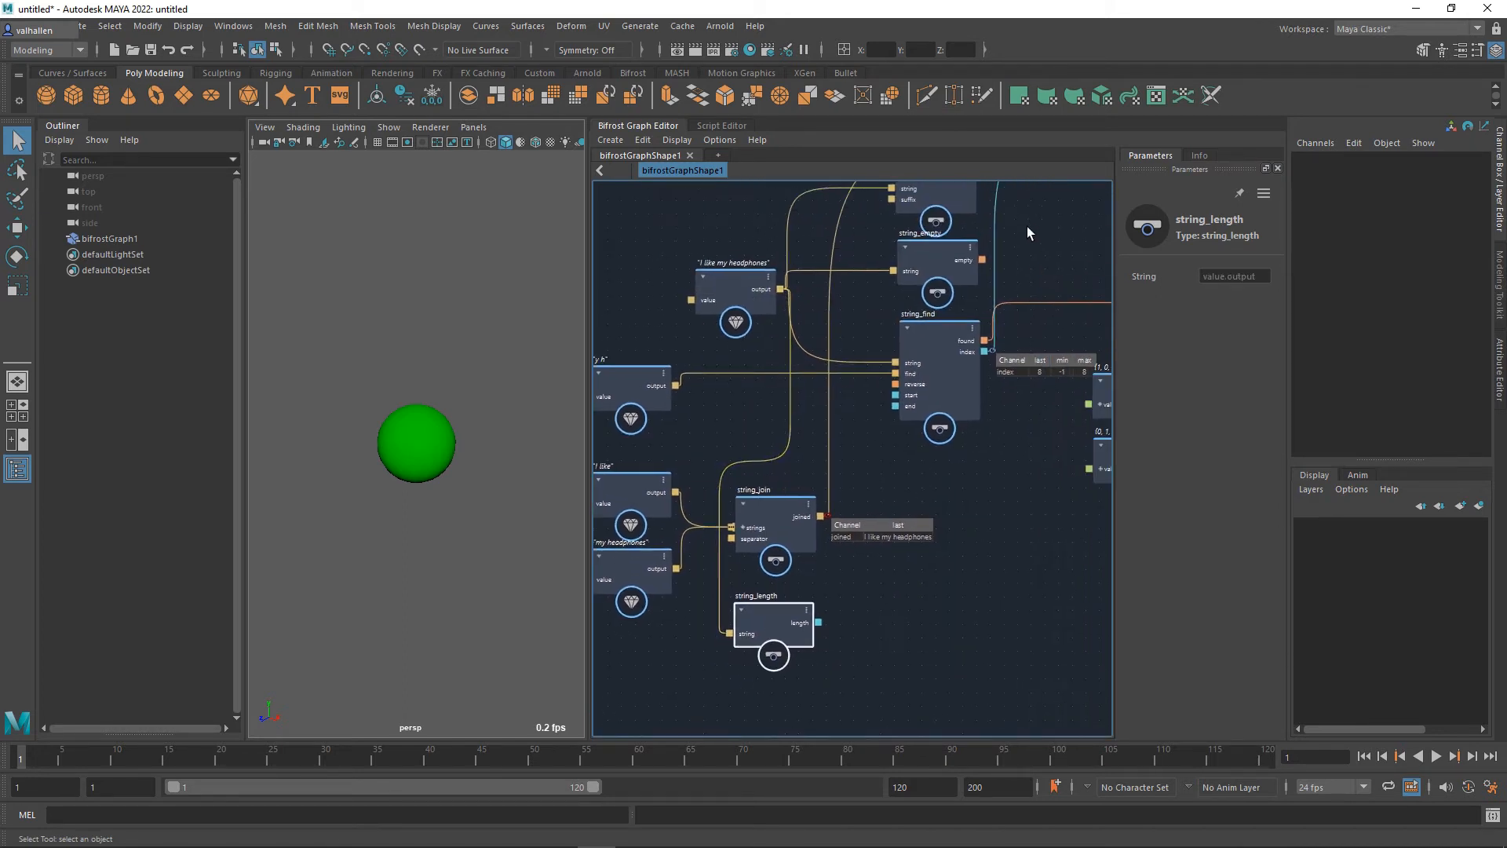
{"action": "left_click_drag", "start_coordinate": [1002, 267], "coordinate": [822, 624]}
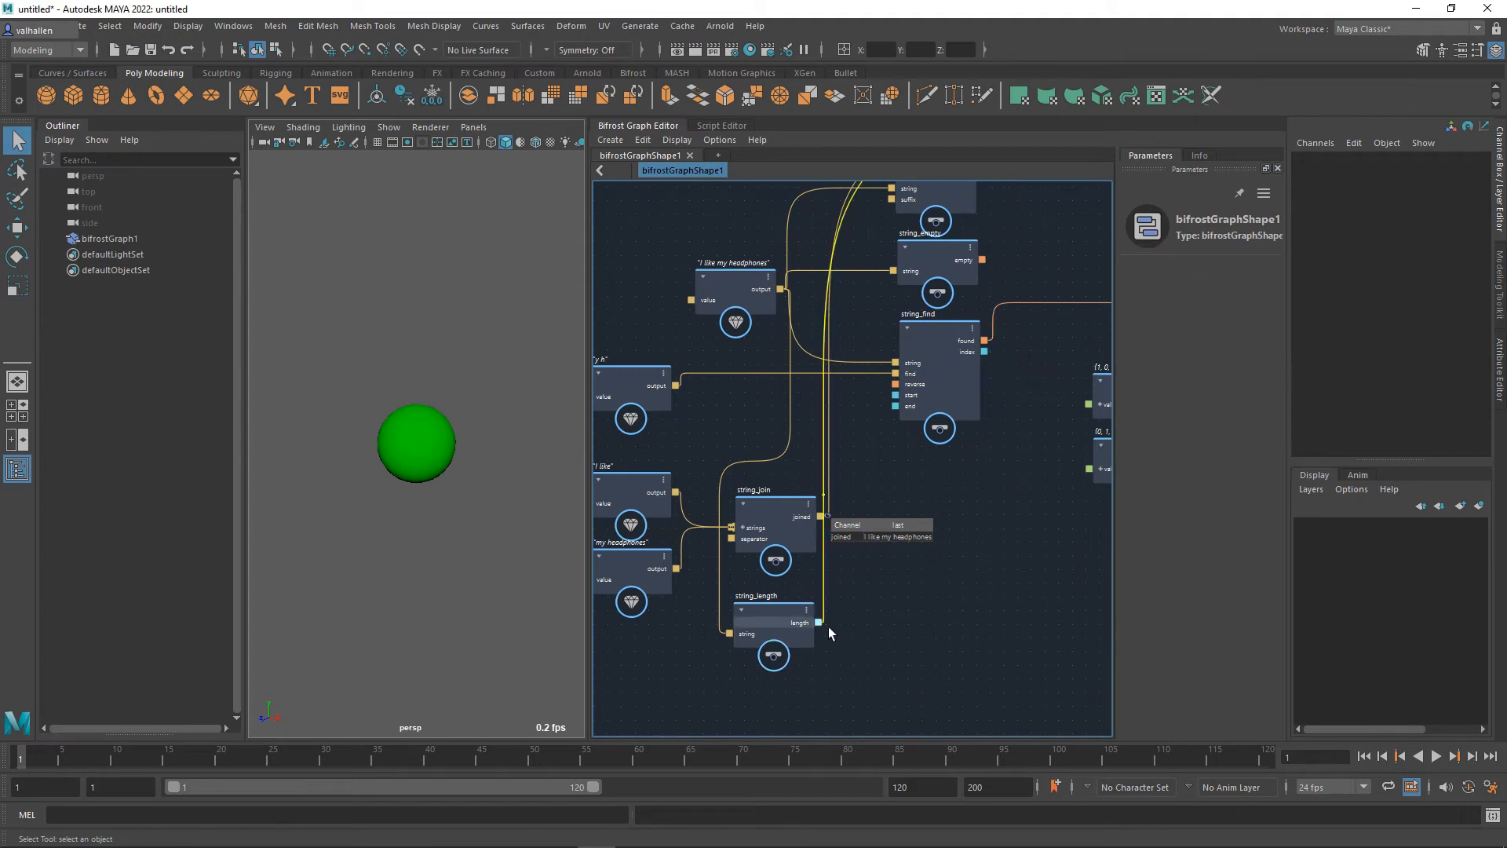
Step: Add a watchpoint to the string_length length connection and place its readout beside the node's length port
{"action": "right_click", "coordinate": [826, 567]}
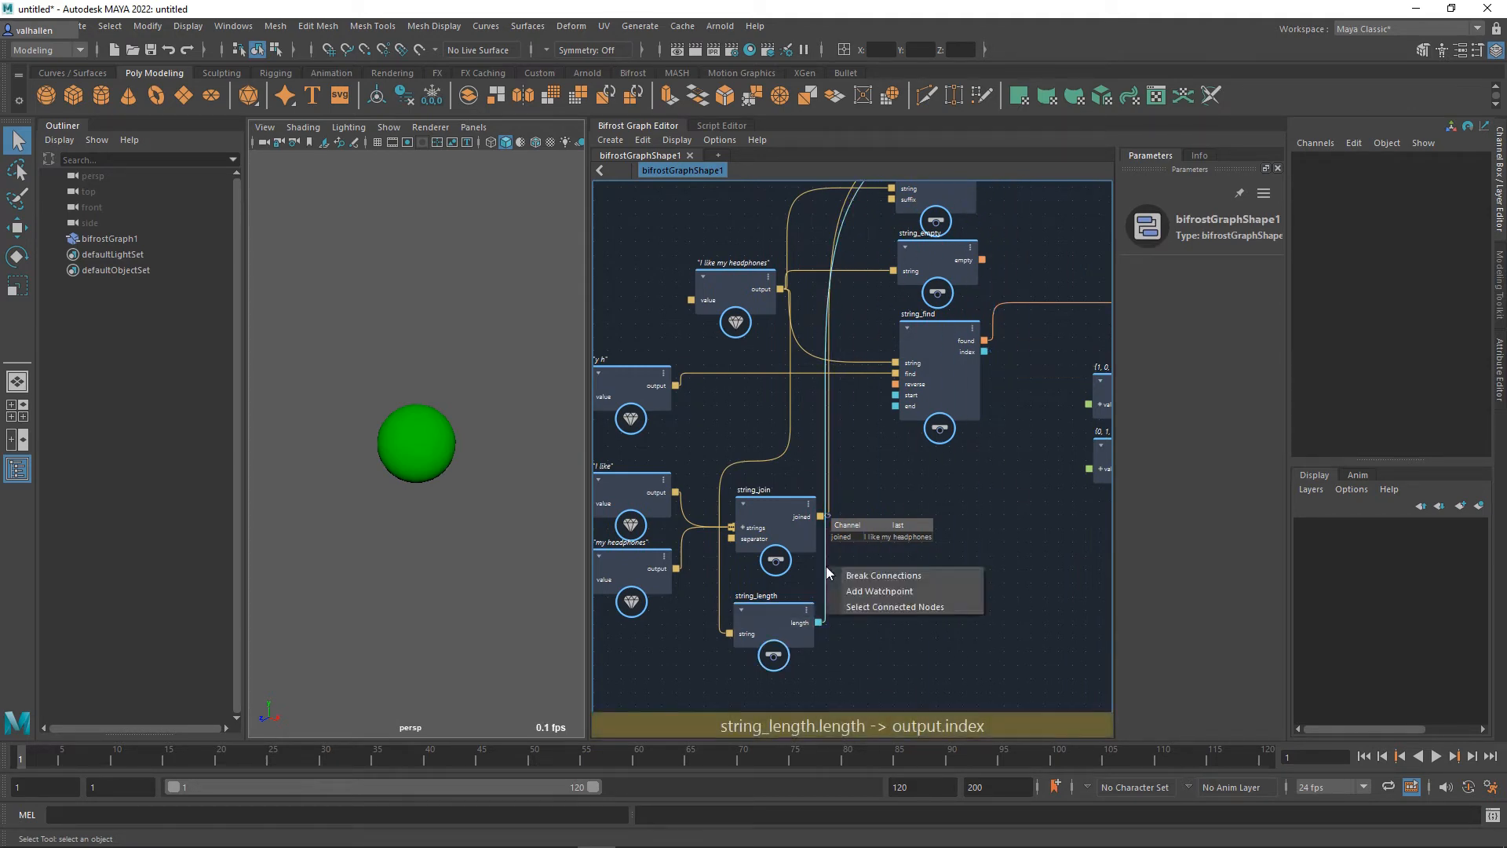
{"action": "left_click", "coordinate": [859, 587]}
{"action": "middle_click_drag", "start_coordinate": [995, 401], "coordinate": [907, 520]}
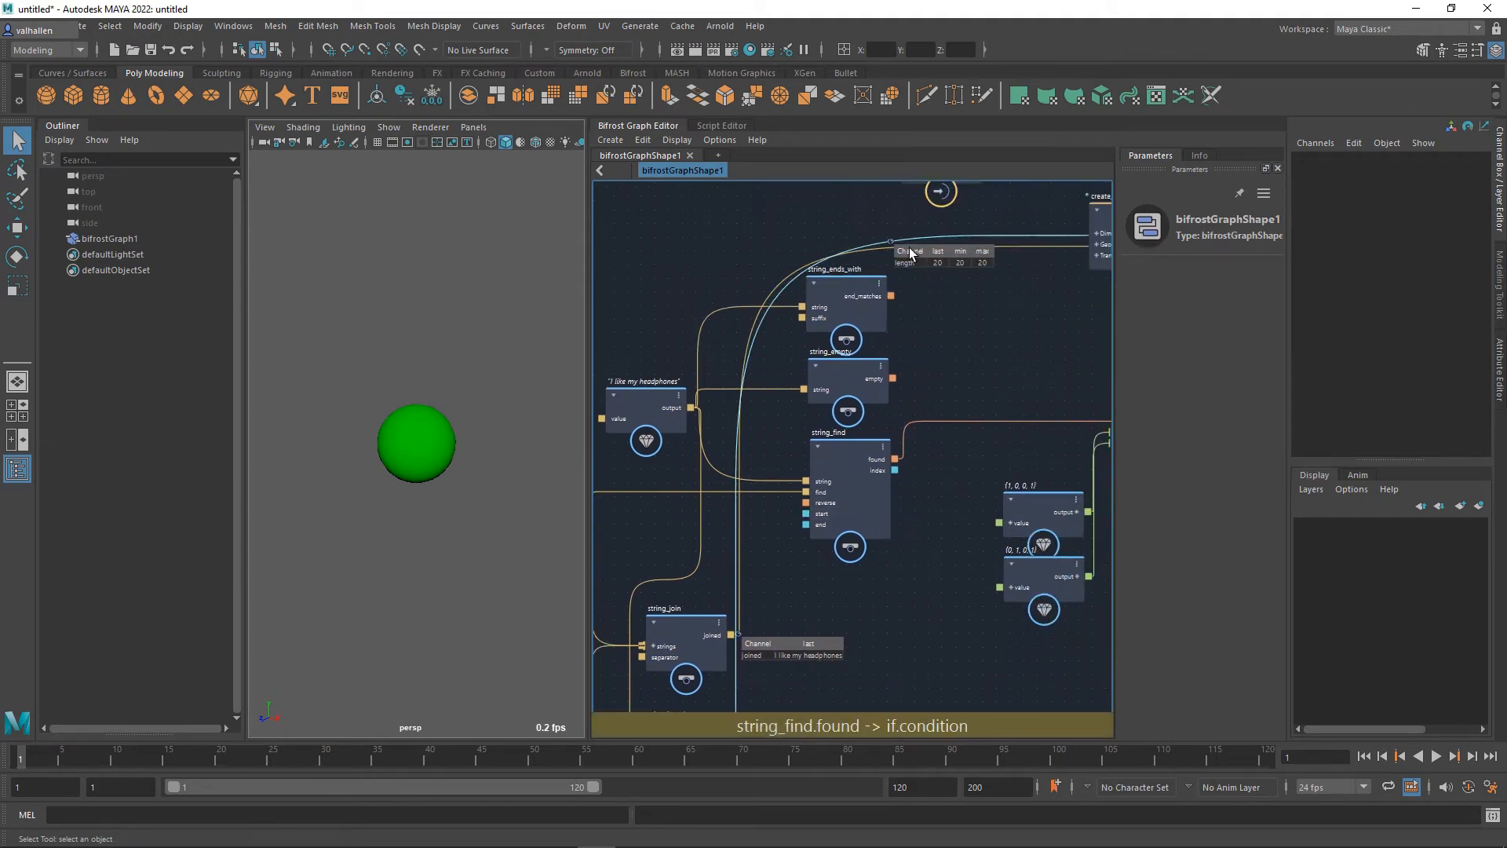
{"action": "middle_click_drag", "start_coordinate": [852, 658], "coordinate": [980, 503]}
{"action": "scroll", "coordinate": [868, 585], "scroll_direction": "up", "scroll_amount": 3}
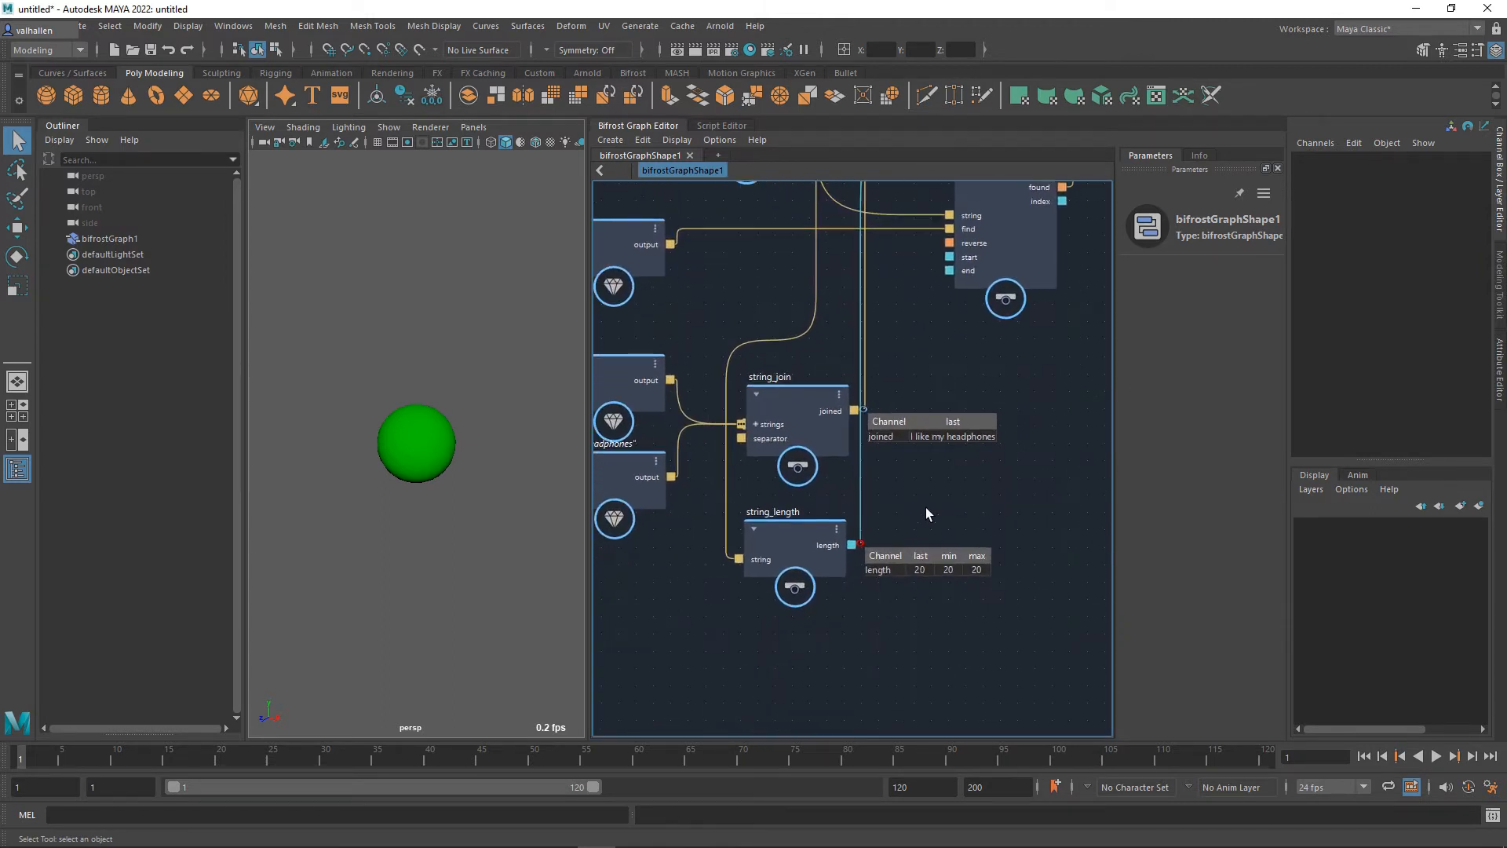
{"action": "scroll", "coordinate": [920, 534], "scroll_direction": "down", "scroll_amount": 1}
Step: Move string_length to the right, clear of string_join, and nudge the string_find node's position
{"action": "left_click", "coordinate": [797, 558]}
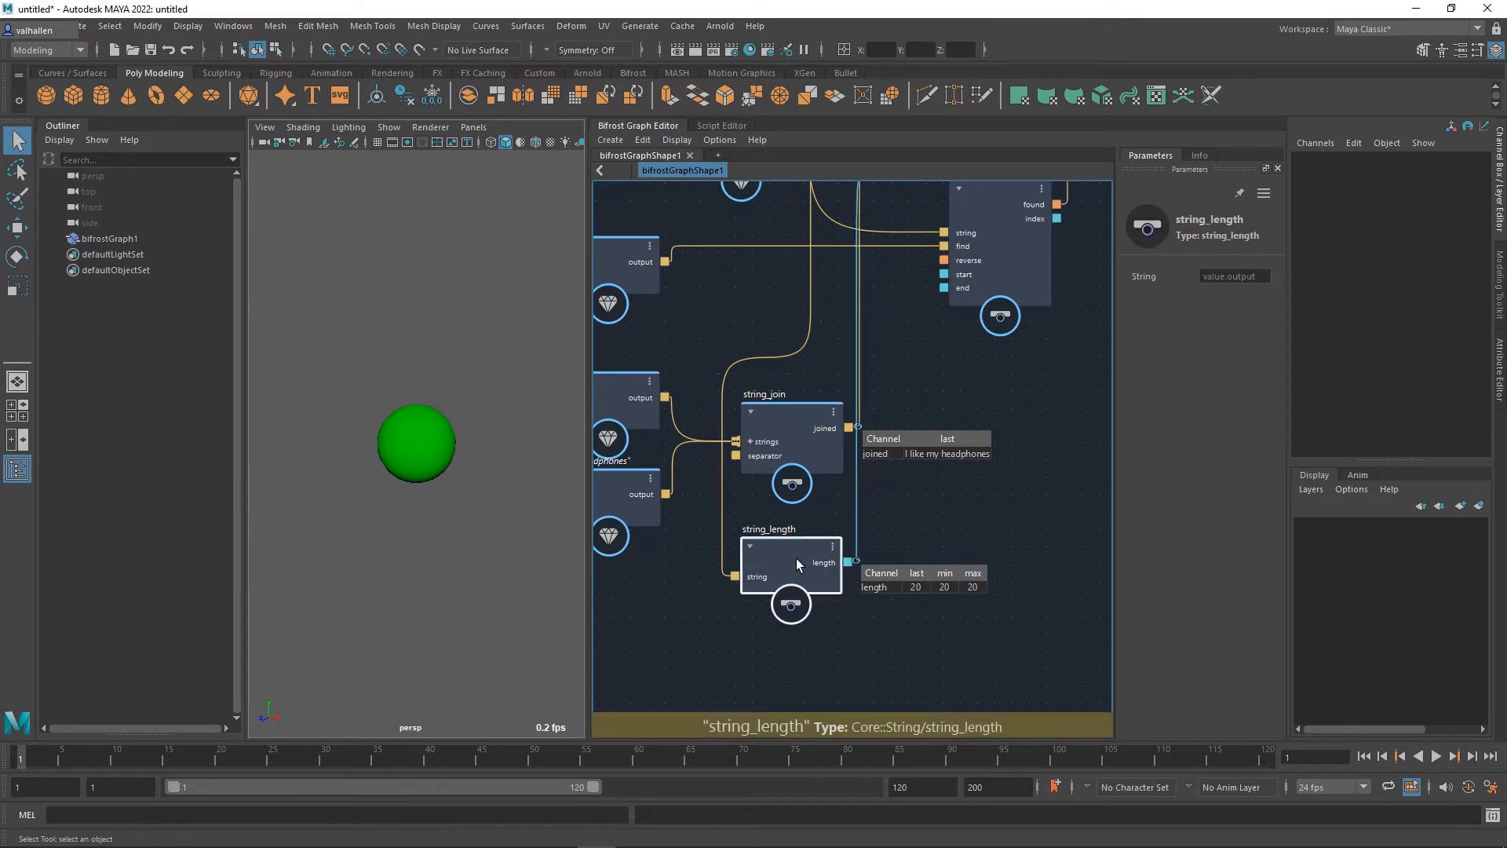
{"action": "scroll", "coordinate": [910, 535], "scroll_direction": "down", "scroll_amount": 1}
{"action": "middle_click_drag", "start_coordinate": [910, 534], "coordinate": [901, 572]}
{"action": "left_click_drag", "start_coordinate": [835, 587], "coordinate": [1022, 589]}
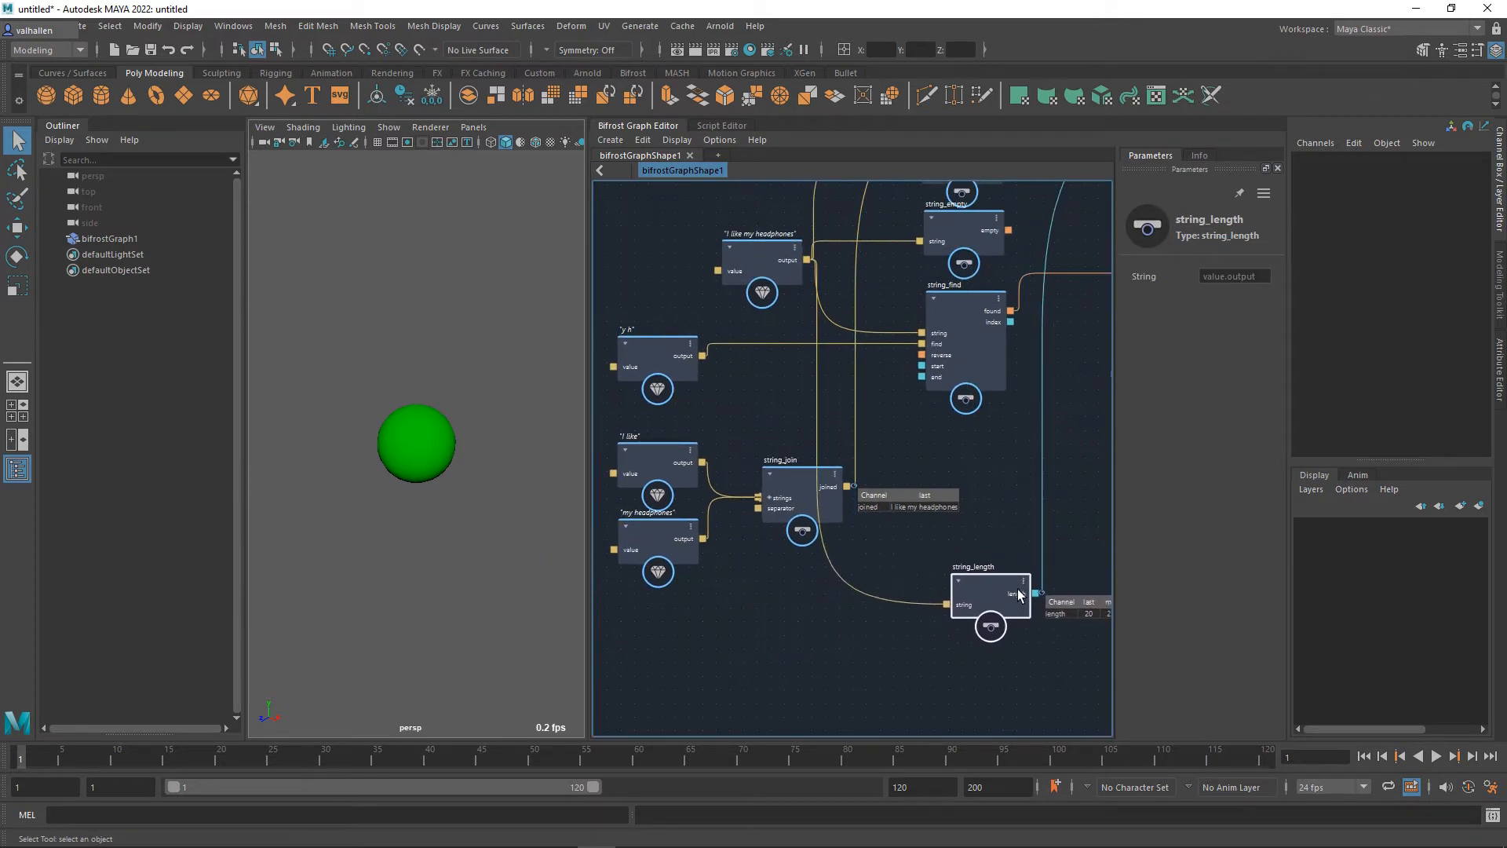
{"action": "middle_click_drag", "start_coordinate": [1003, 529], "coordinate": [892, 548]}
{"action": "scroll", "coordinate": [902, 522], "scroll_direction": "down", "scroll_amount": 1}
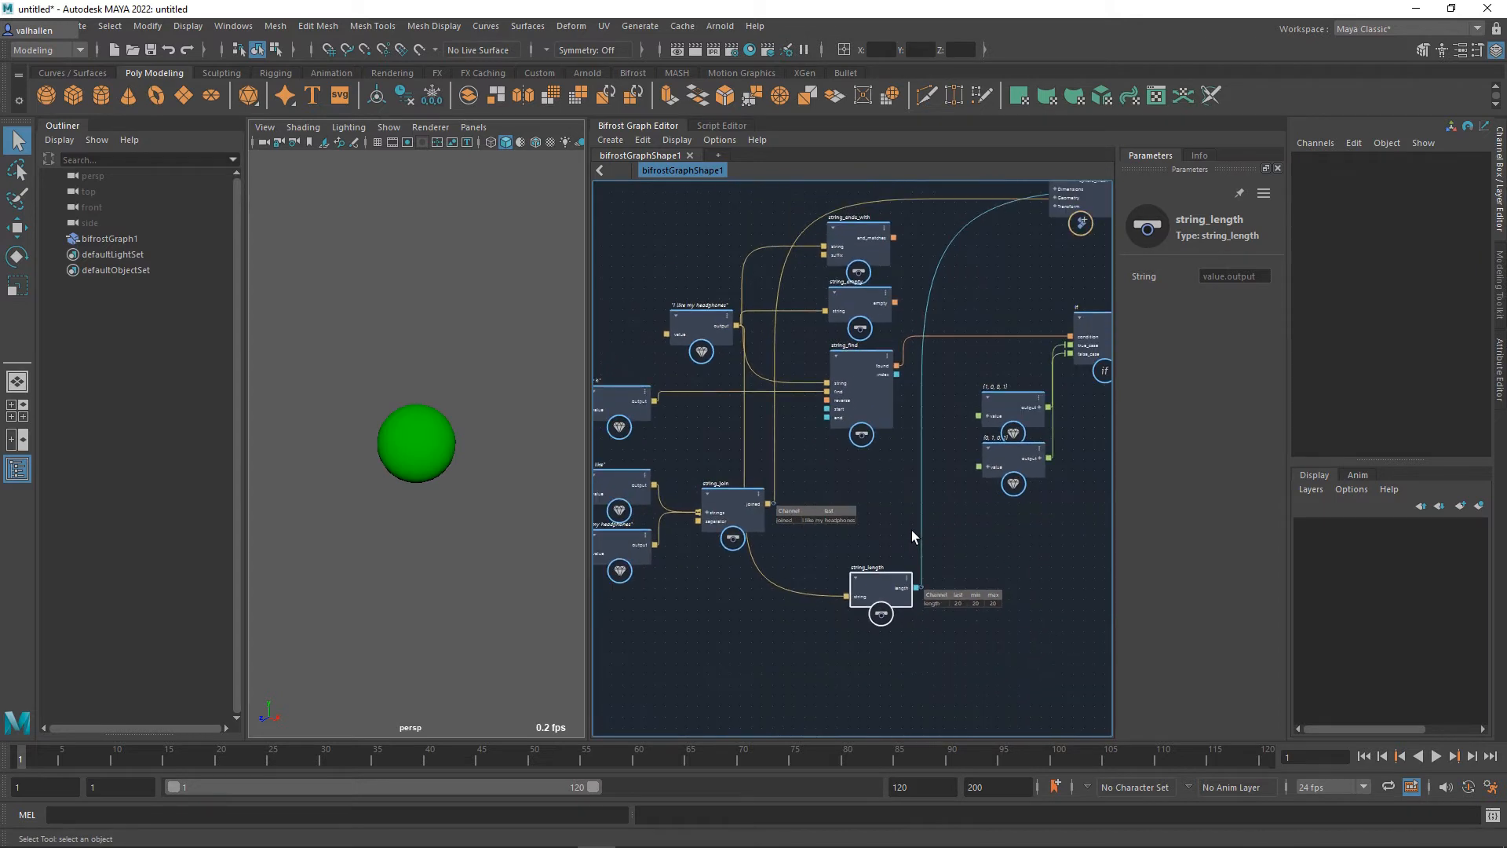
{"action": "left_click", "coordinate": [868, 383]}
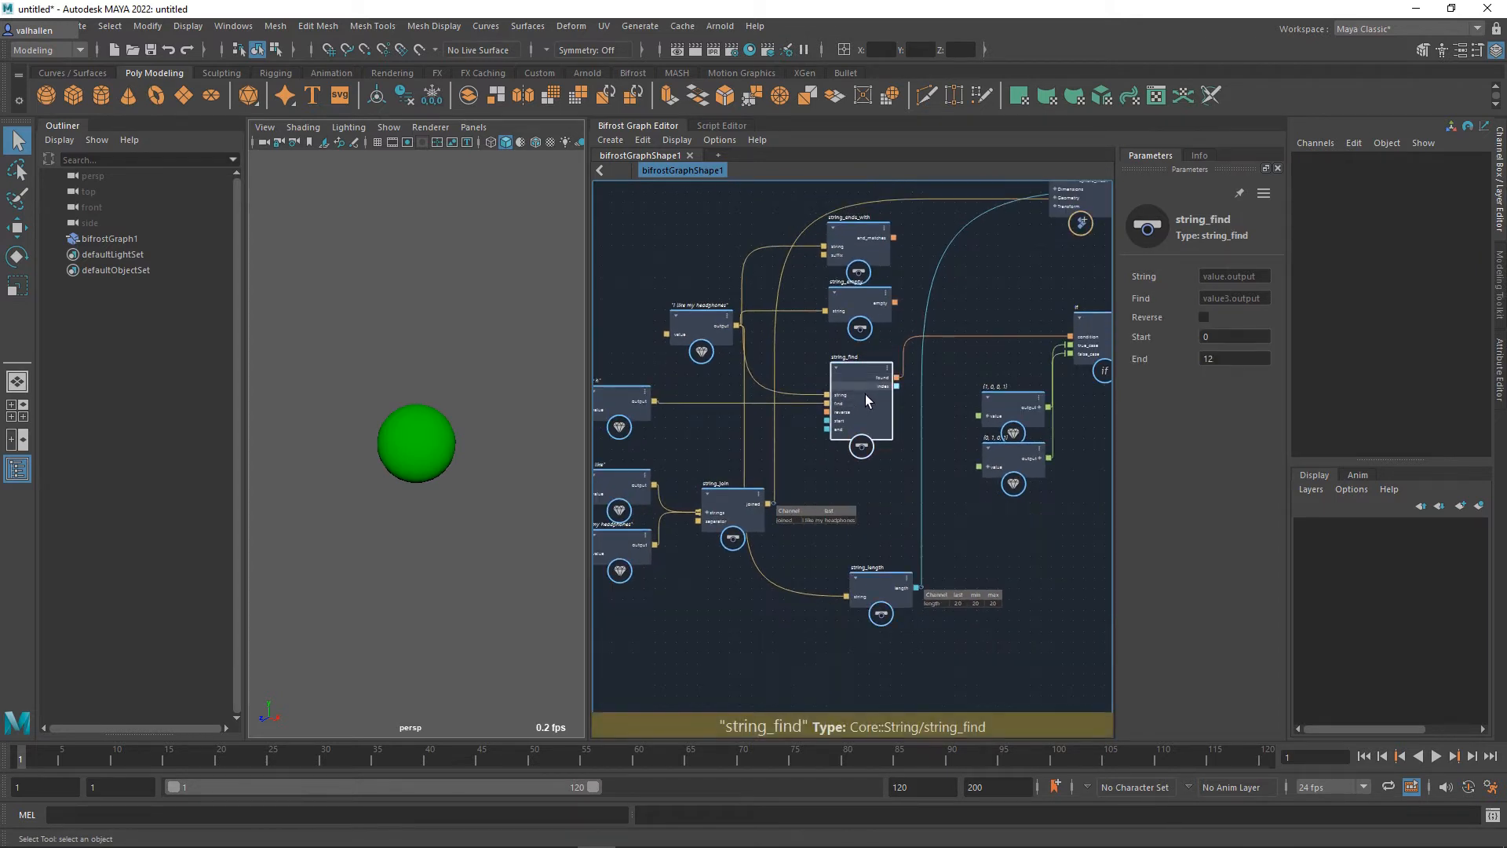
{"action": "left_click_drag", "start_coordinate": [866, 394], "coordinate": [864, 386]}
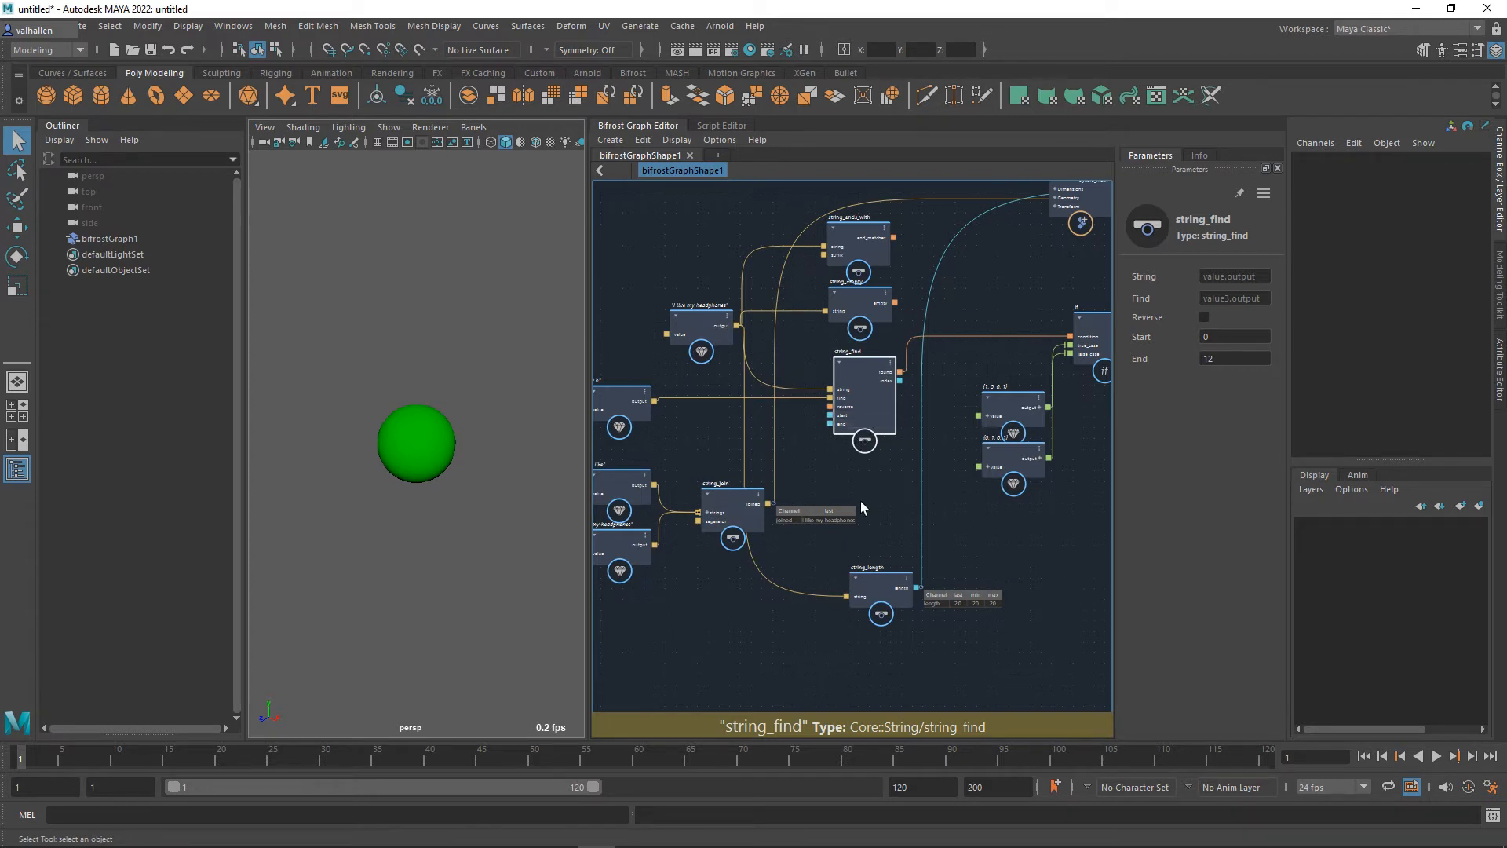
Step: Move string_join with its two value nodes to the left of "y h" and place string_length directly beneath string_find
{"action": "scroll", "coordinate": [899, 492], "scroll_direction": "down", "scroll_amount": 1}
{"action": "middle_click_drag", "start_coordinate": [898, 492], "coordinate": [927, 442], "text": "alt"}
{"action": "middle_click_drag", "start_coordinate": [853, 502], "coordinate": [962, 527], "text": "alt"}
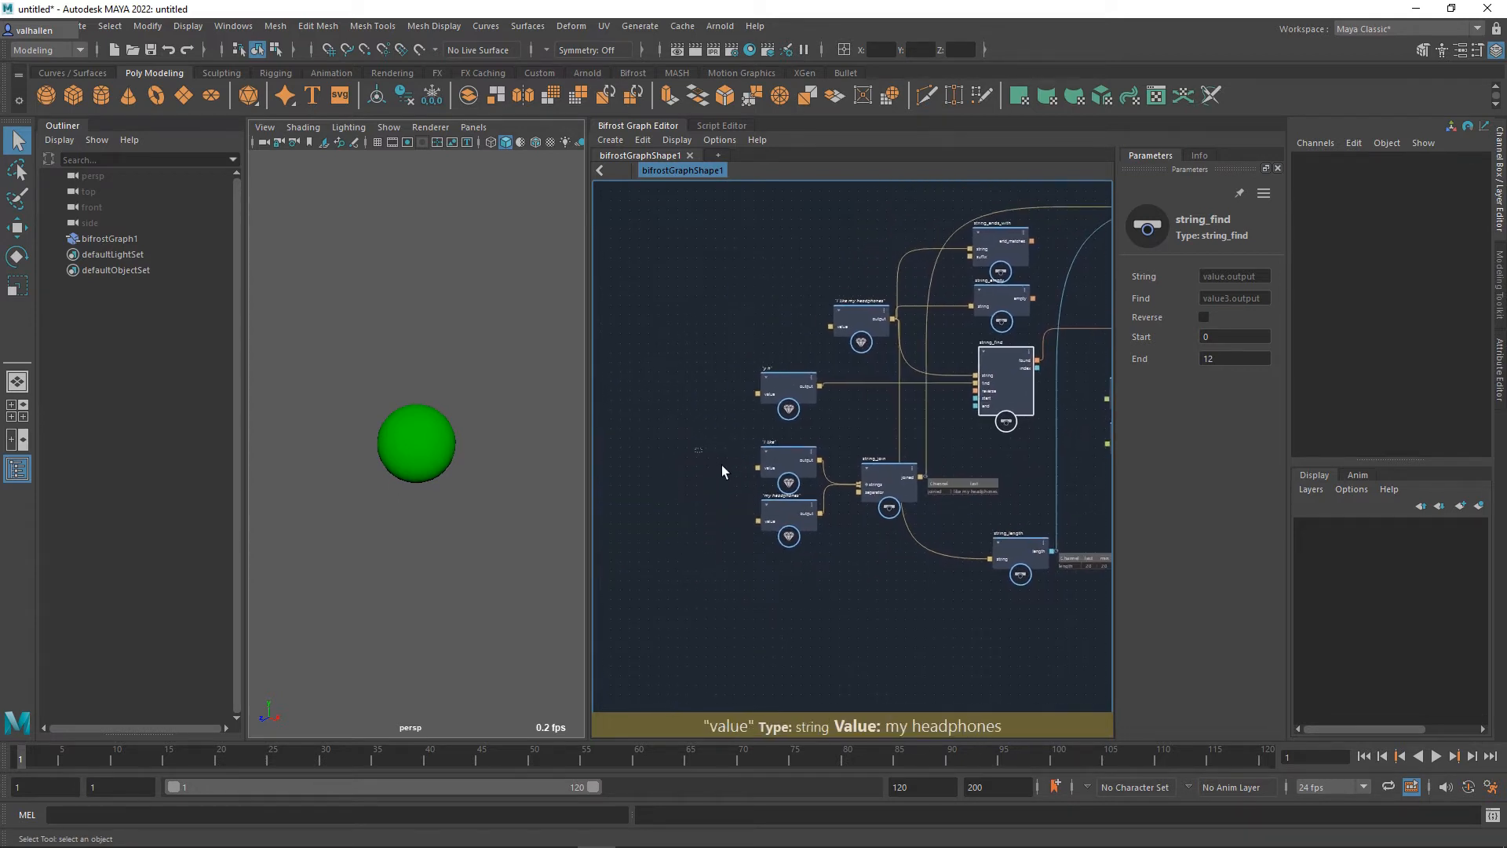
{"action": "left_click_drag", "start_coordinate": [695, 445], "coordinate": [874, 549]}
{"action": "left_click_drag", "start_coordinate": [873, 496], "coordinate": [668, 394]}
{"action": "left_click_drag", "start_coordinate": [1029, 546], "coordinate": [1012, 451]}
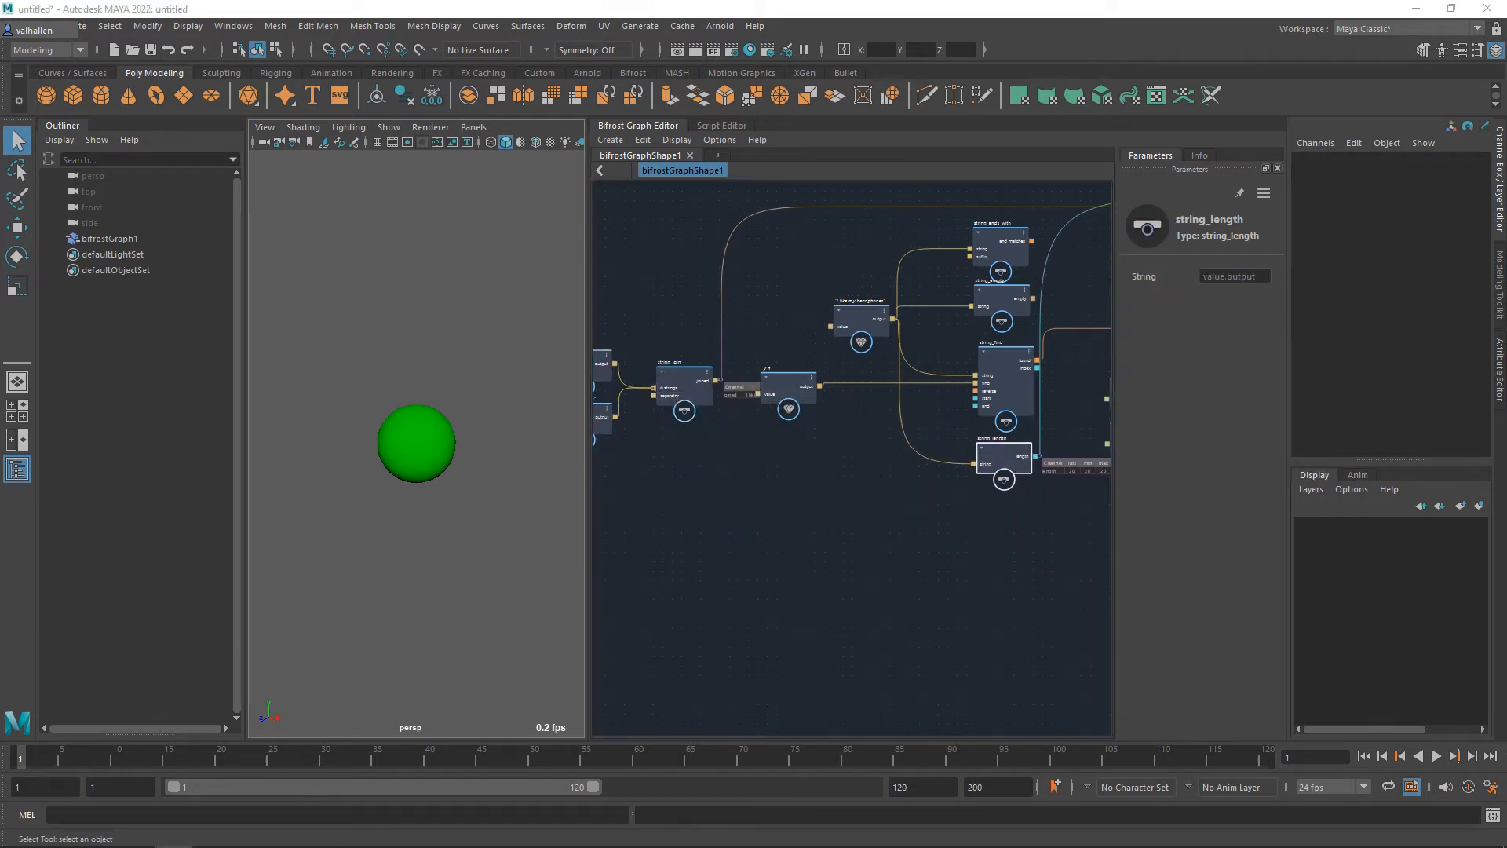
Step: Add a string_lower node beneath string_length
{"action": "key", "text": "Tab"}
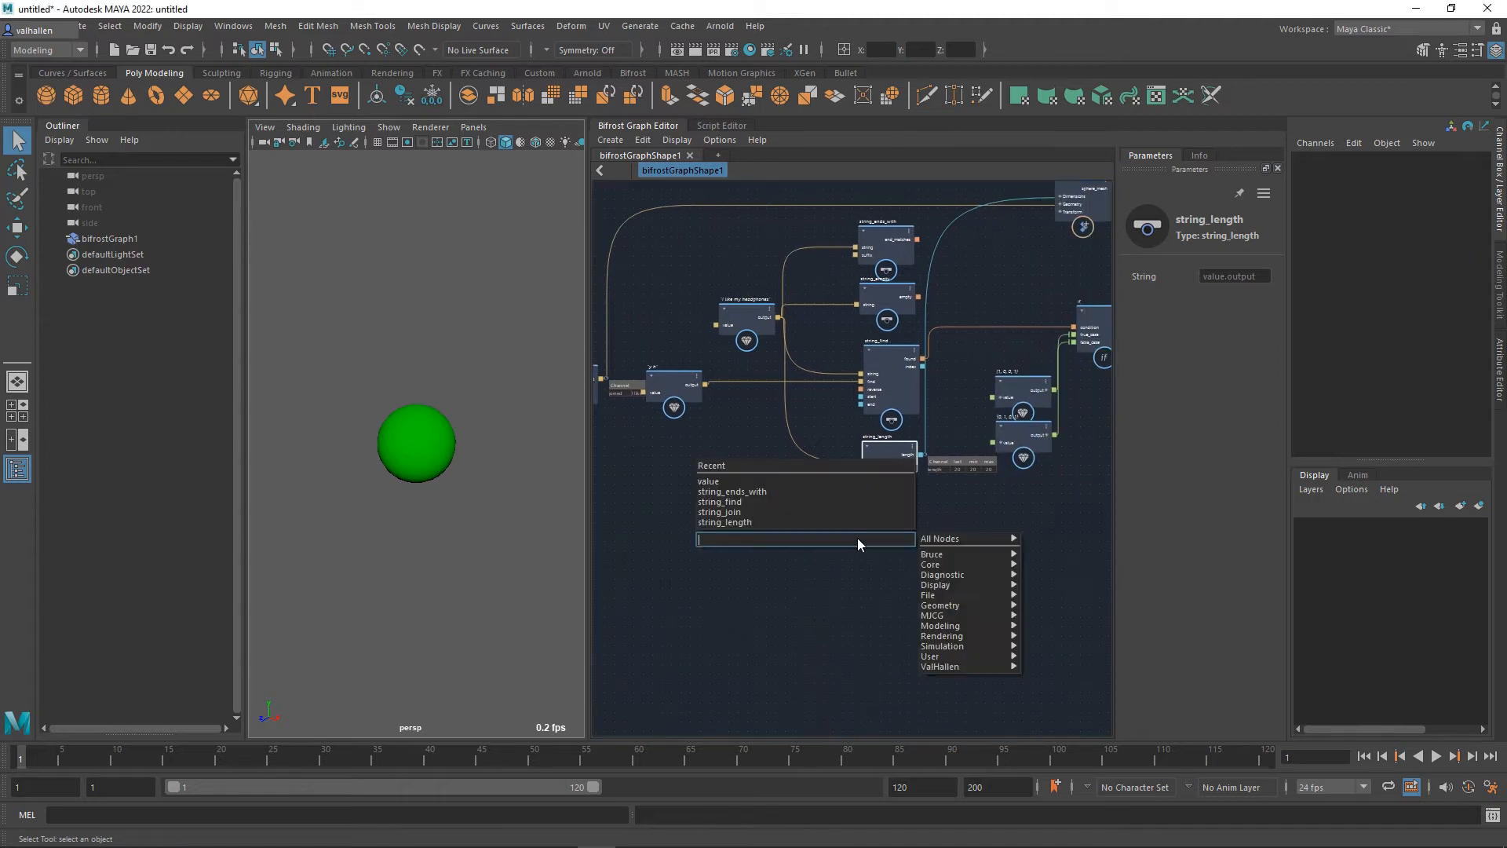
{"action": "type", "text": "string_lower"}
{"action": "key", "text": "Return"}
{"action": "left_click_drag", "start_coordinate": [875, 554], "coordinate": [908, 517]}
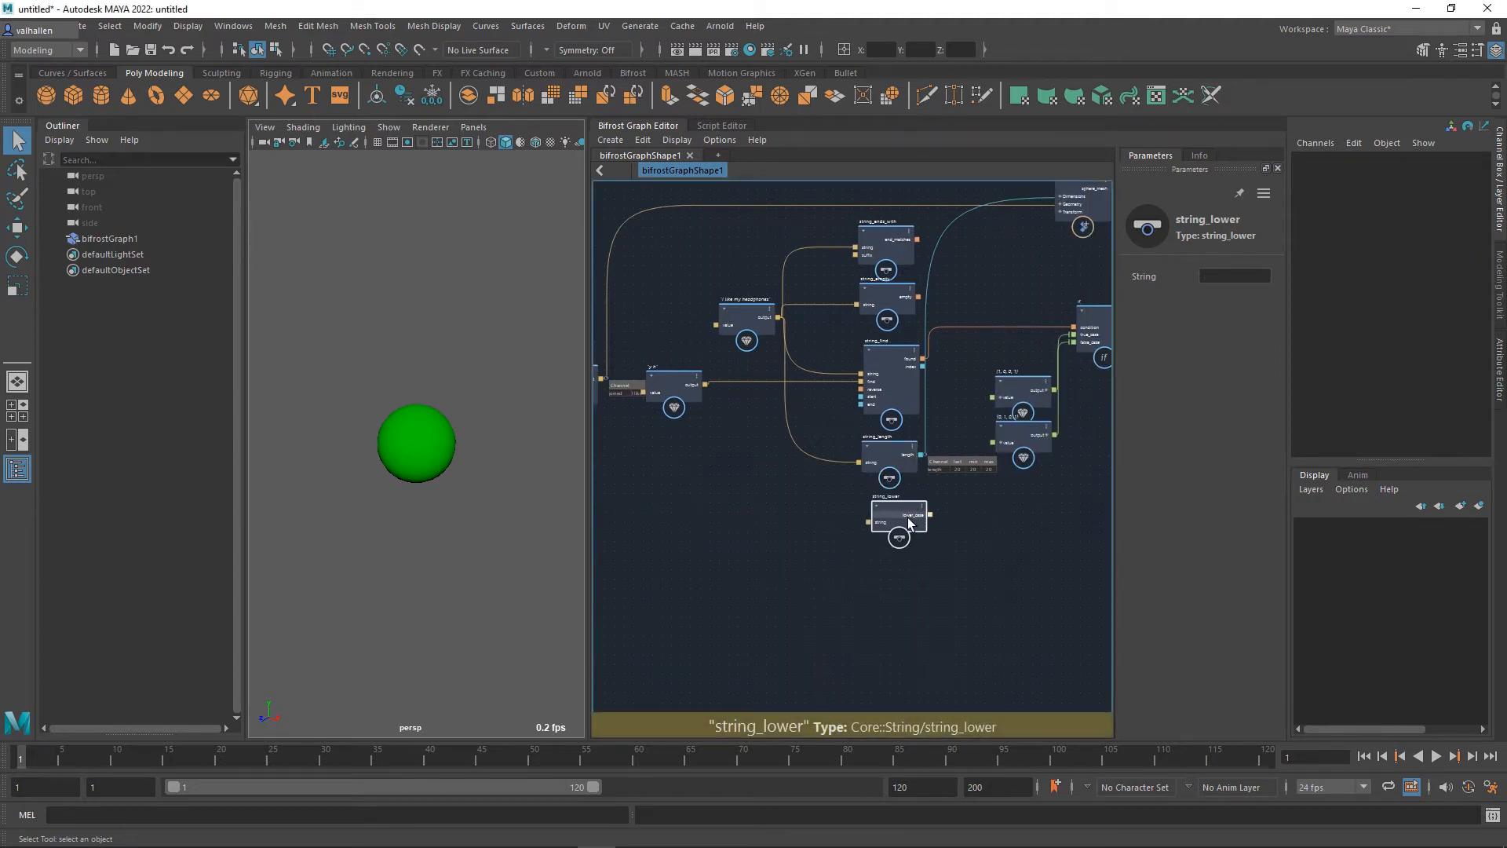
Step: Capitalize the "I like my headphones" value node's string to "I Like my Headphones"
{"action": "mouse_move", "coordinate": [652, 449]}
{"action": "middle_mouse_down", "text": "alt"}
{"action": "mouse_move", "coordinate": [933, 485]}
{"action": "mouse_move", "coordinate": [809, 482]}
{"action": "middle_mouse_up", "text": "alt"}
{"action": "scroll", "coordinate": [932, 486], "scroll_direction": "up", "scroll_amount": 3}
{"action": "left_click", "coordinate": [780, 359]}
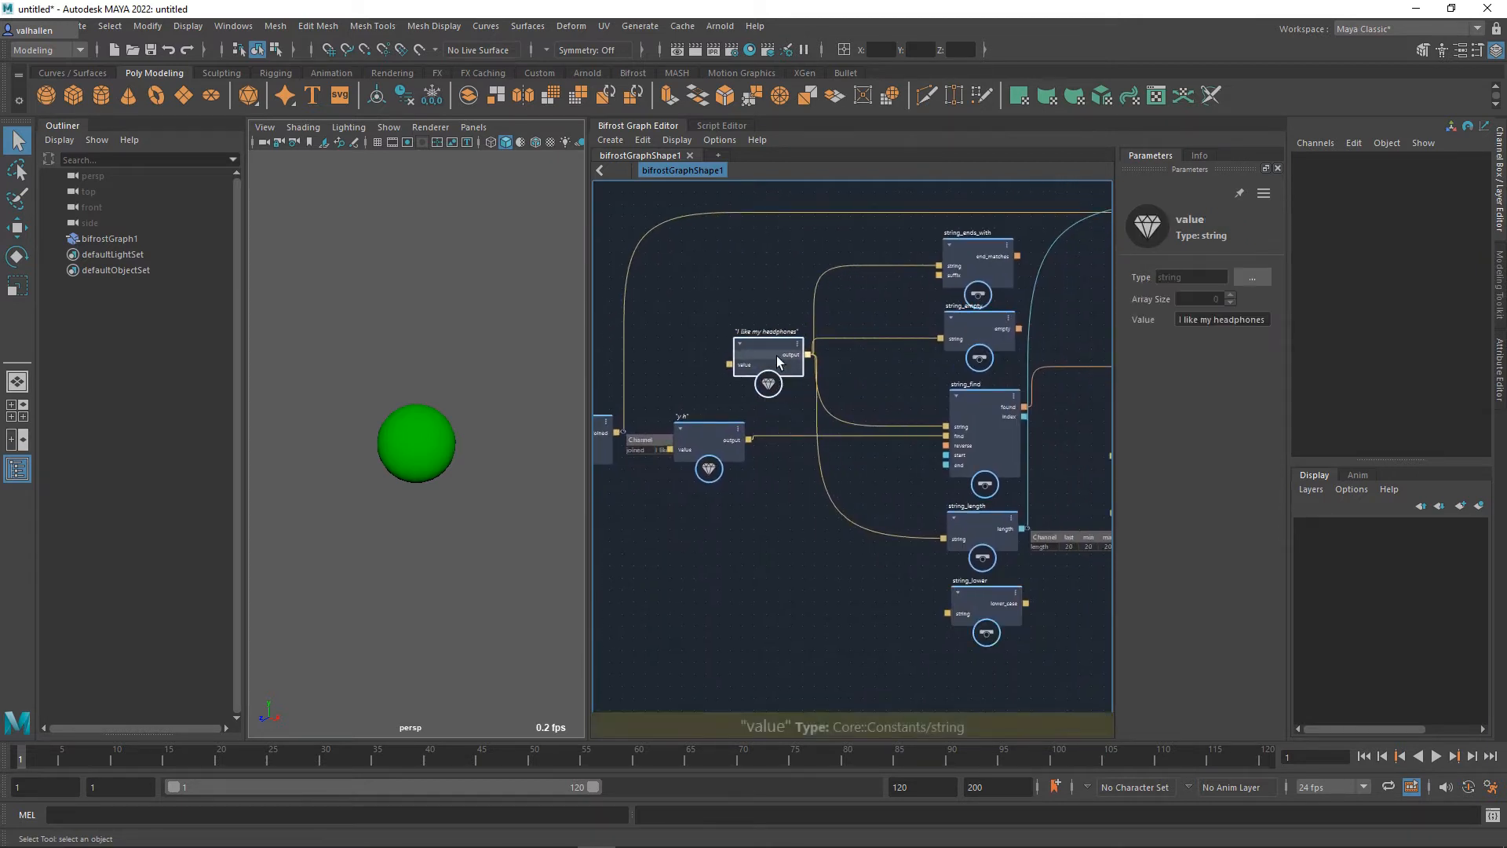
{"action": "left_click", "coordinate": [1216, 319]}
{"action": "key", "text": "BackSpace"}
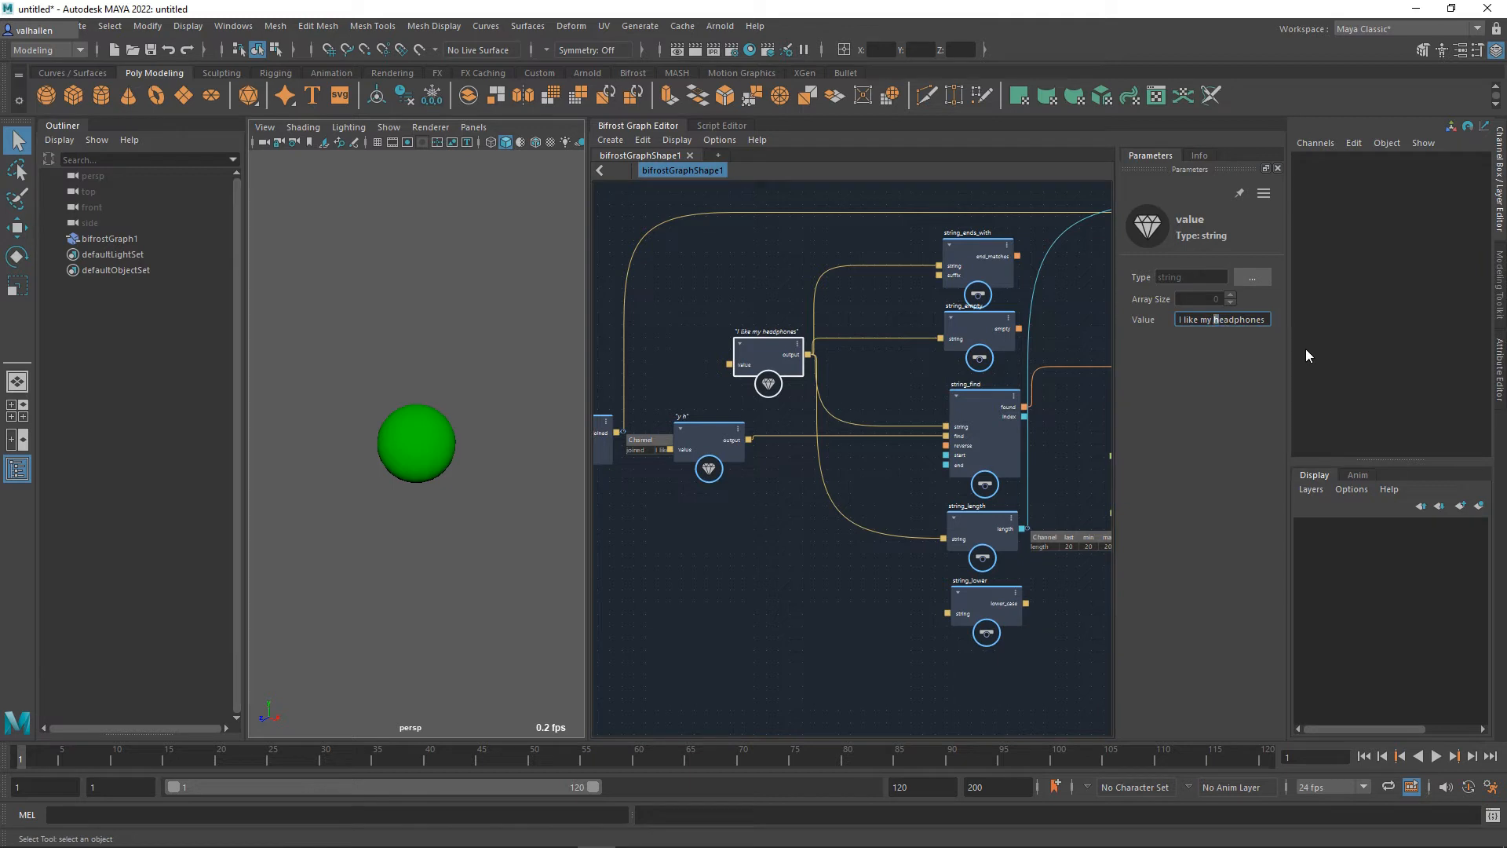
{"action": "type", "text": "H"}
{"action": "key", "text": "BackSpace"}
{"action": "type", "text": "L"}
{"action": "key", "text": "Return"}
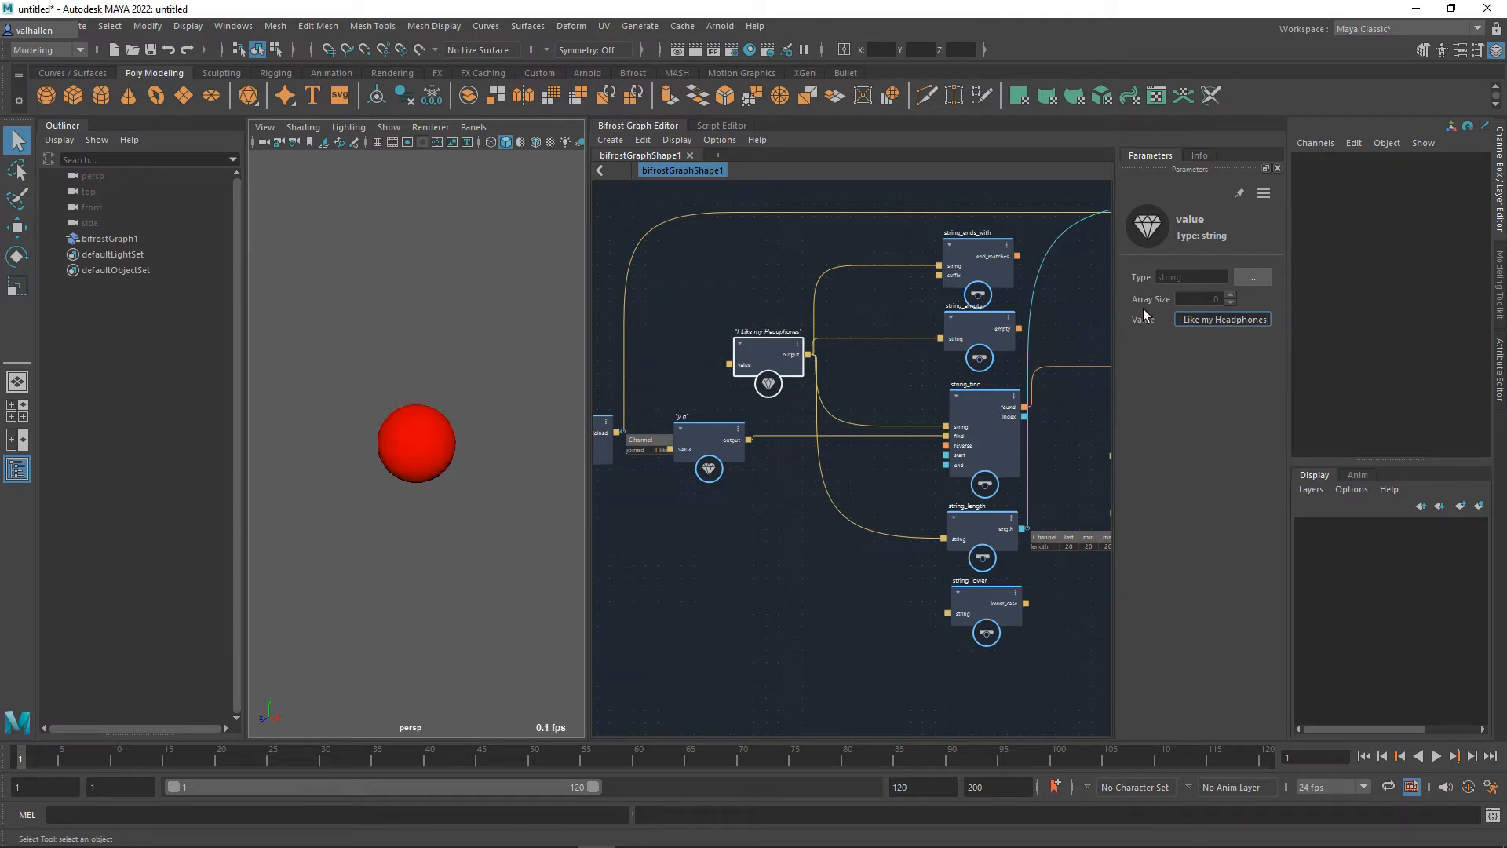
Step: Connect the "I Like my Headphones" output to string_lower's string port and its lower_case output to the output node's joined port
{"action": "middle_click_drag", "start_coordinate": [887, 411], "coordinate": [821, 385]}
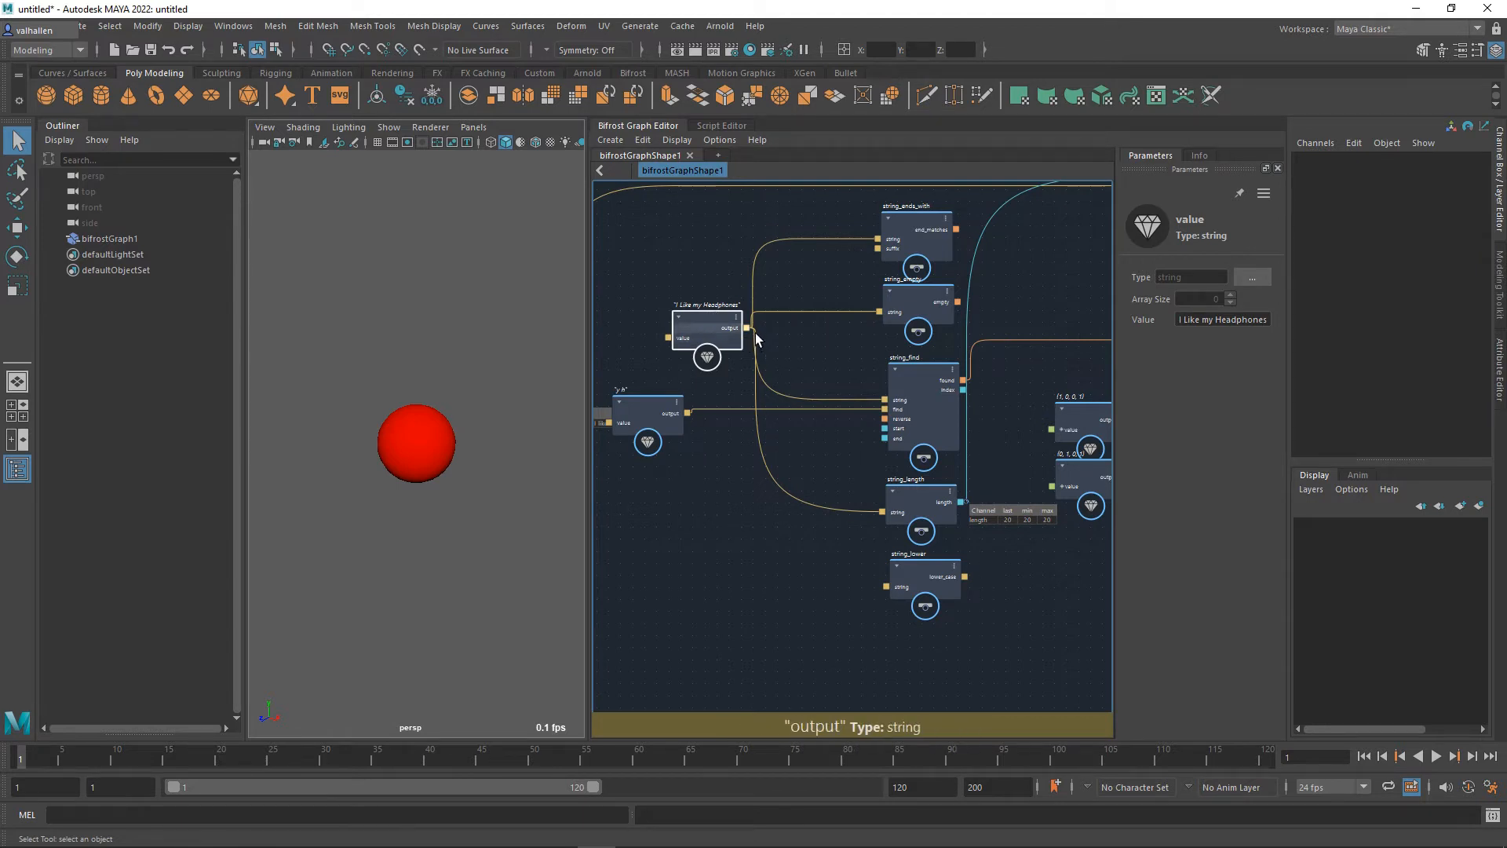
{"action": "left_click_drag", "start_coordinate": [746, 327], "coordinate": [900, 588]}
{"action": "mouse_move", "coordinate": [1019, 570]}
{"action": "middle_mouse_down"}
{"action": "mouse_move", "coordinate": [953, 552]}
{"action": "mouse_move", "coordinate": [1052, 545]}
{"action": "mouse_move", "coordinate": [1023, 571]}
{"action": "middle_mouse_up"}
{"action": "left_click", "coordinate": [957, 564]}
{"action": "left_click_drag", "start_coordinate": [949, 562], "coordinate": [945, 369]}
{"action": "middle_click_drag", "start_coordinate": [742, 604], "coordinate": [1162, 341]}
Step: Add a watchpoint to the lower_case connection, place its readout beside string_lower, and compare it with the source string
{"action": "middle_click_drag", "start_coordinate": [916, 514], "coordinate": [955, 552]}
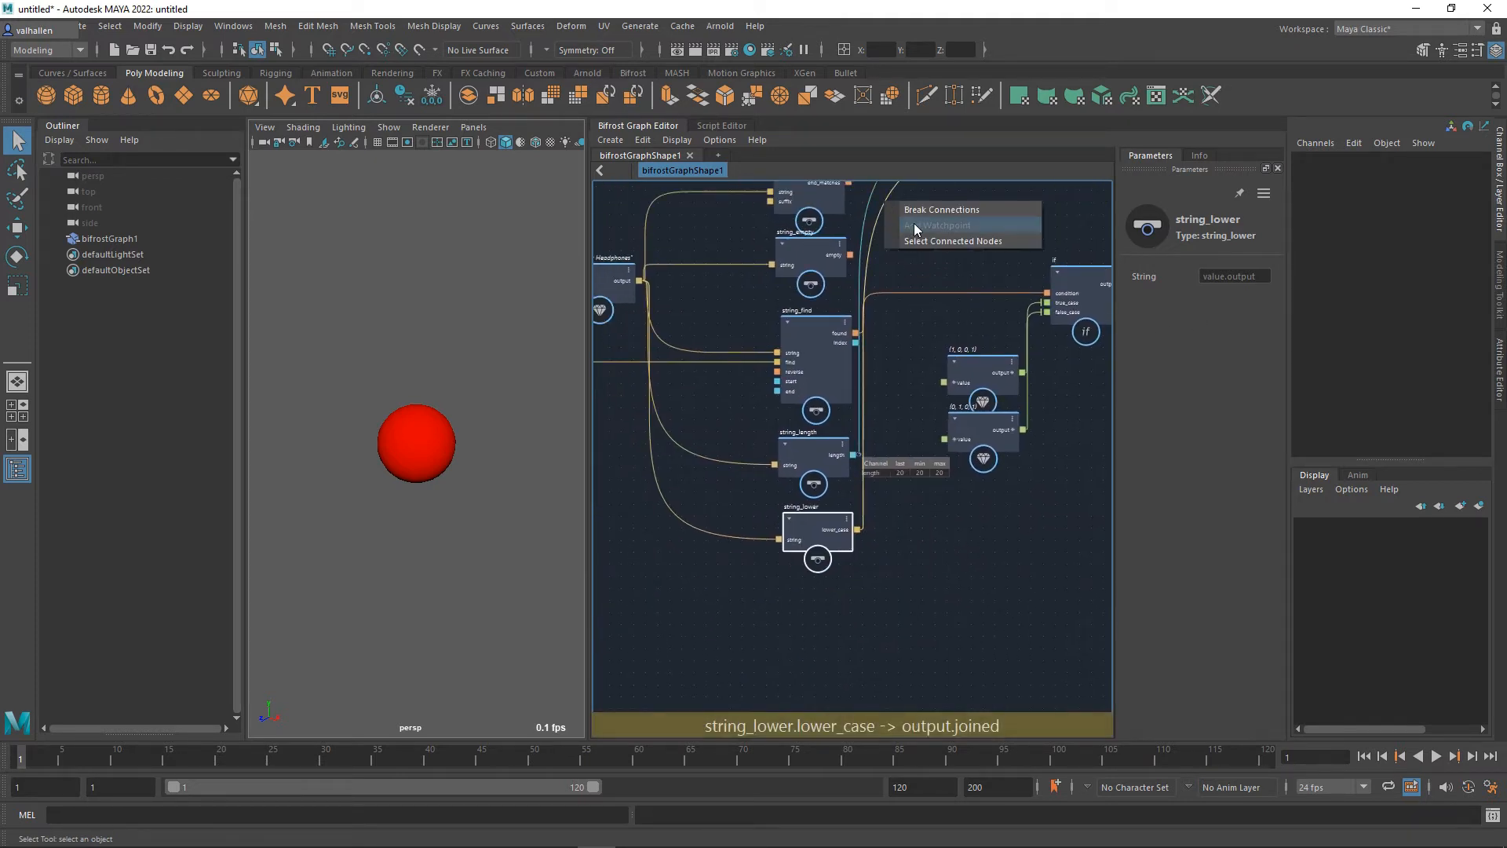
{"action": "left_click", "coordinate": [931, 333]}
{"action": "middle_click_drag", "start_coordinate": [910, 385], "coordinate": [705, 584]}
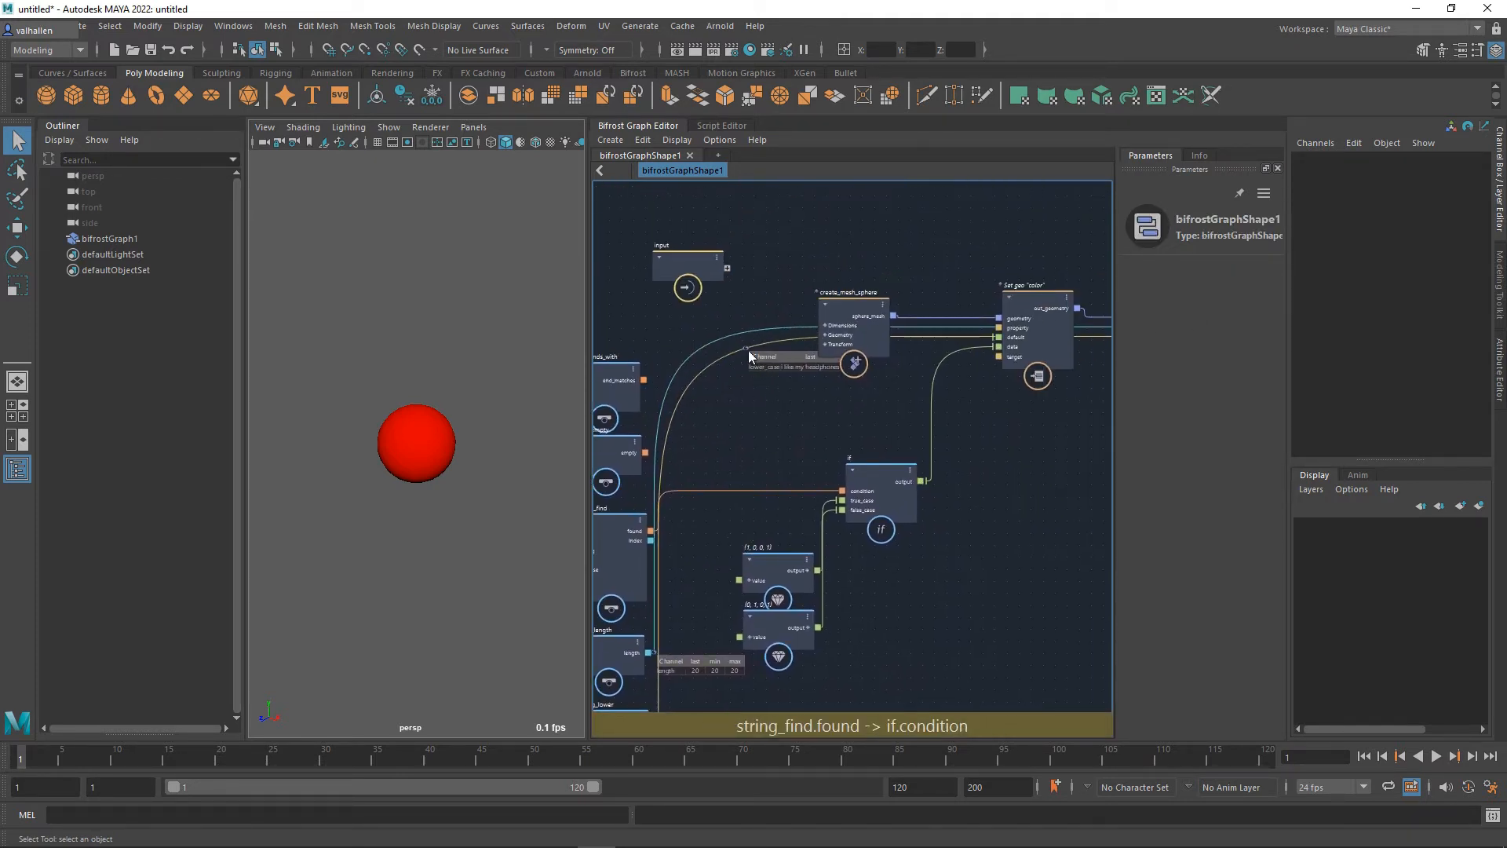
{"action": "middle_click_drag", "start_coordinate": [770, 726], "coordinate": [956, 544]}
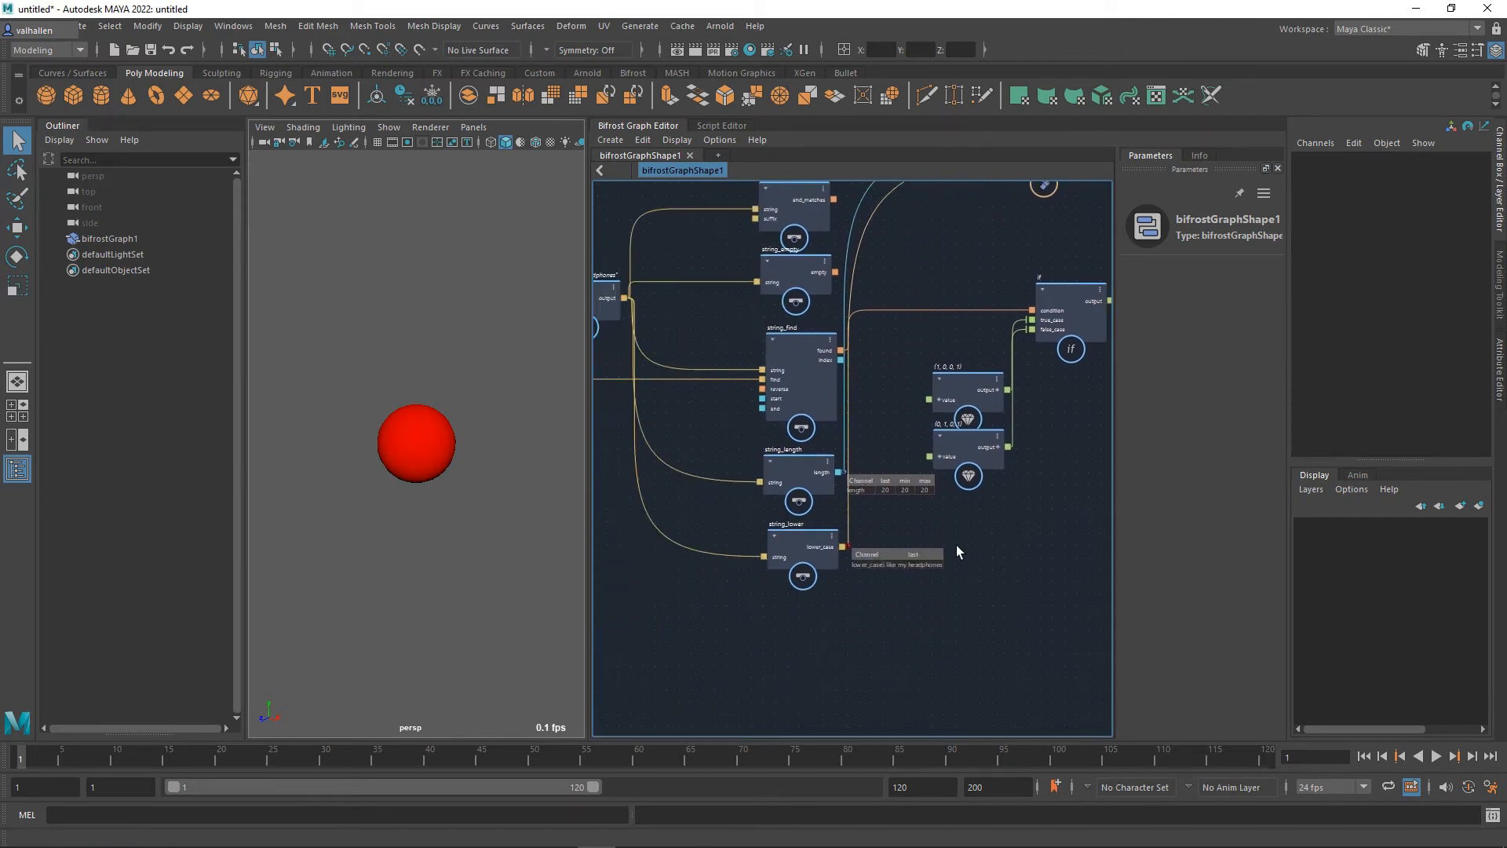
{"action": "scroll", "coordinate": [953, 605], "scroll_direction": "up", "scroll_amount": 5}
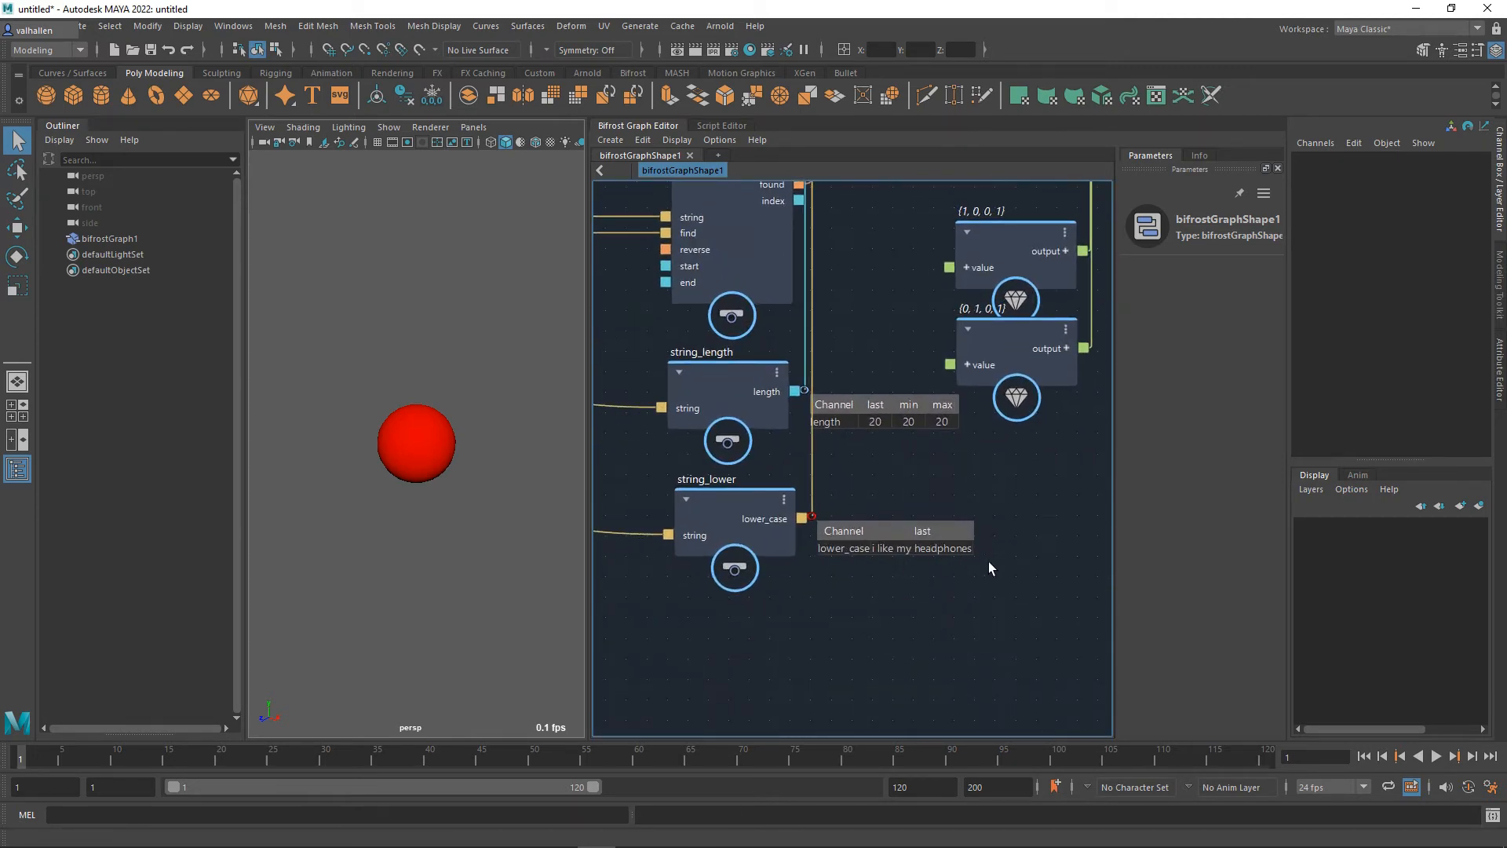
{"action": "middle_click_drag", "start_coordinate": [812, 598], "coordinate": [1140, 661]}
{"action": "middle_click_drag", "start_coordinate": [879, 547], "coordinate": [982, 690]}
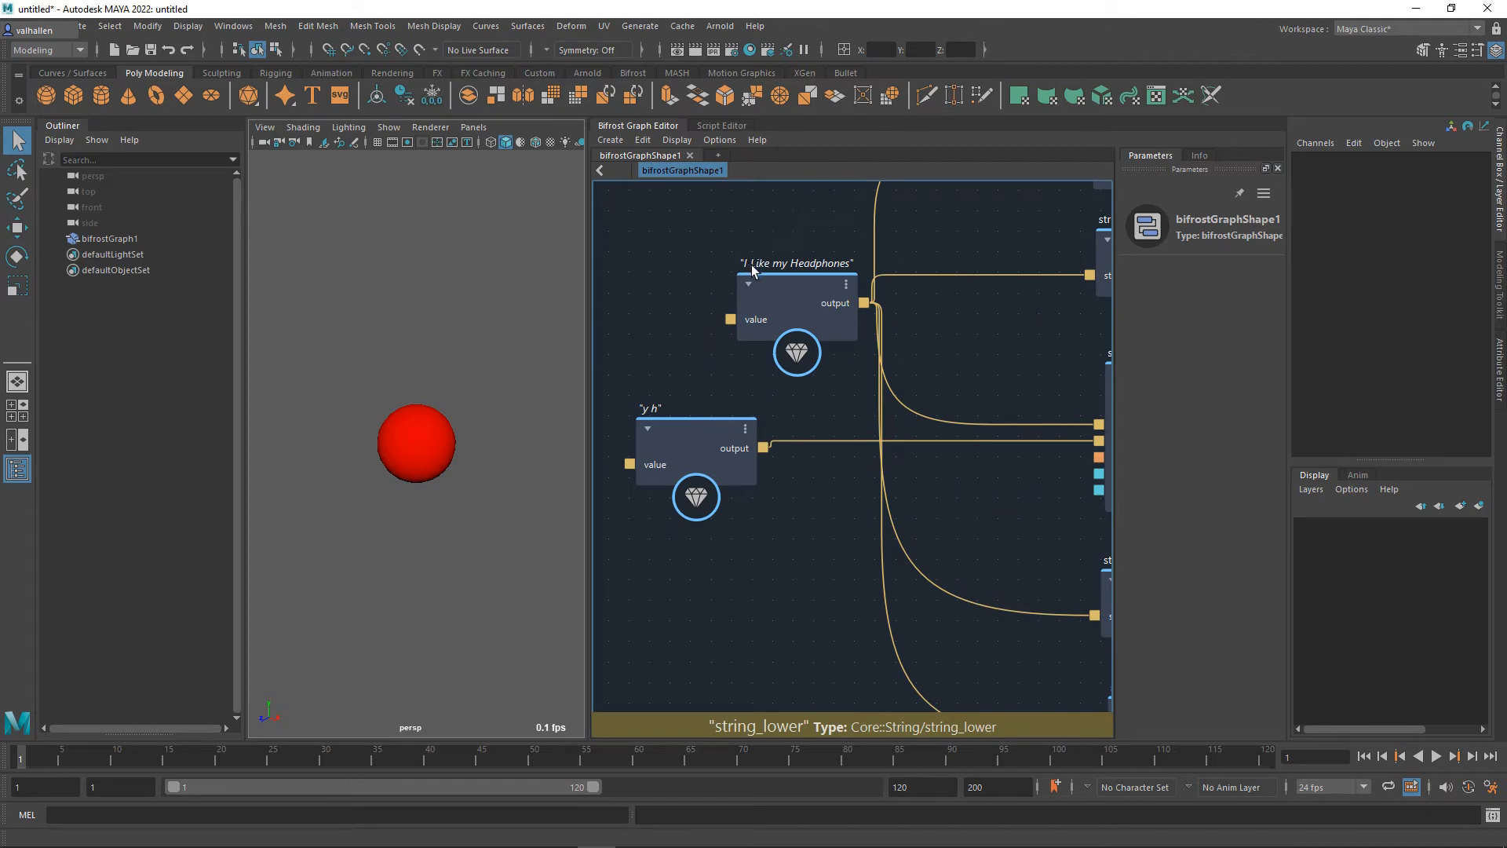
{"action": "middle_click_drag", "start_coordinate": [802, 271], "coordinate": [839, 497]}
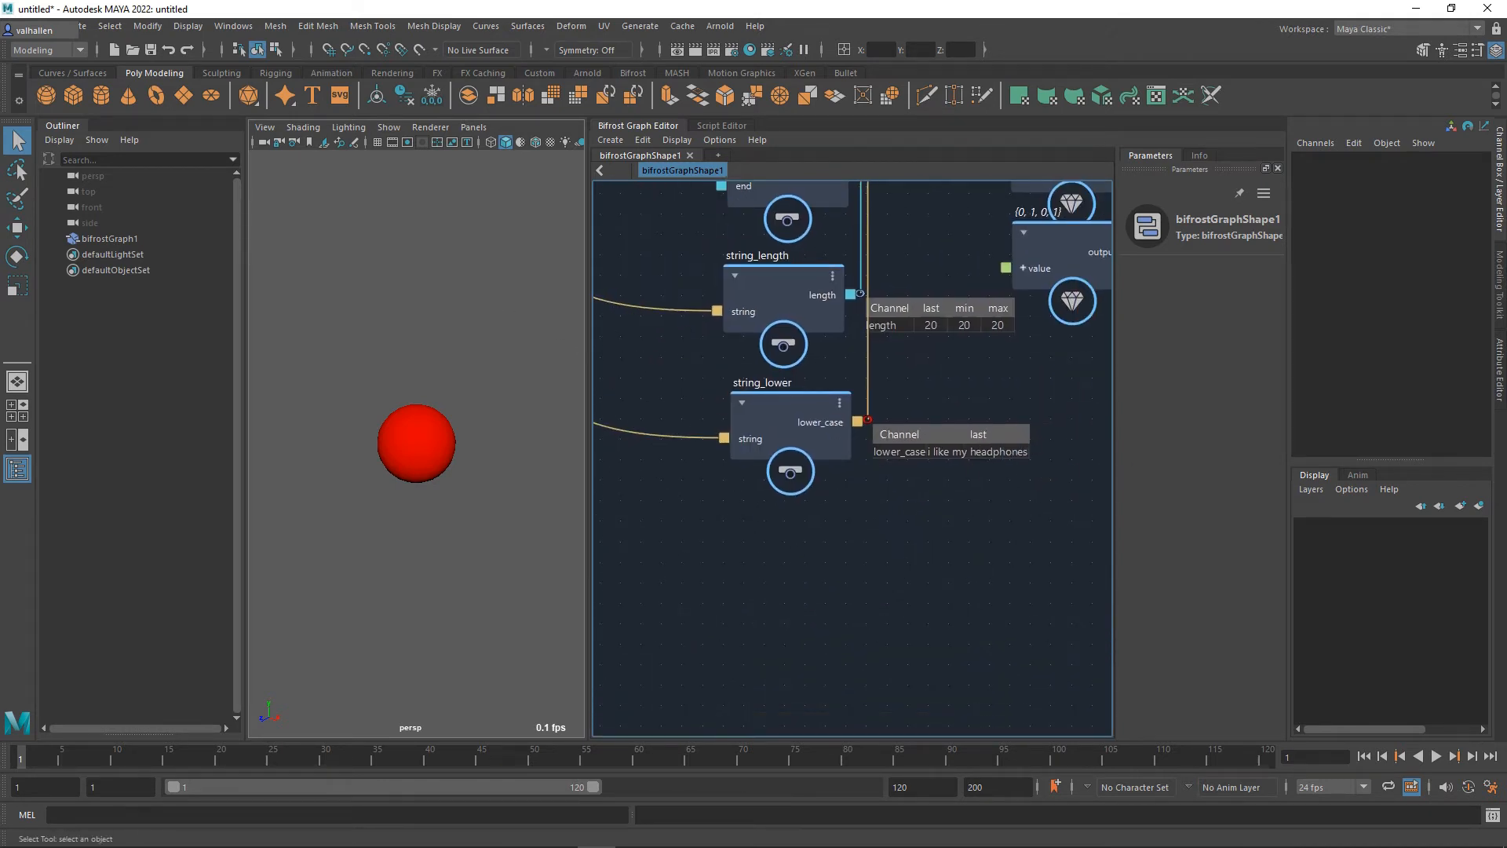
Step: Add a string_replace node beneath string_lower
{"action": "key", "text": "Tab"}
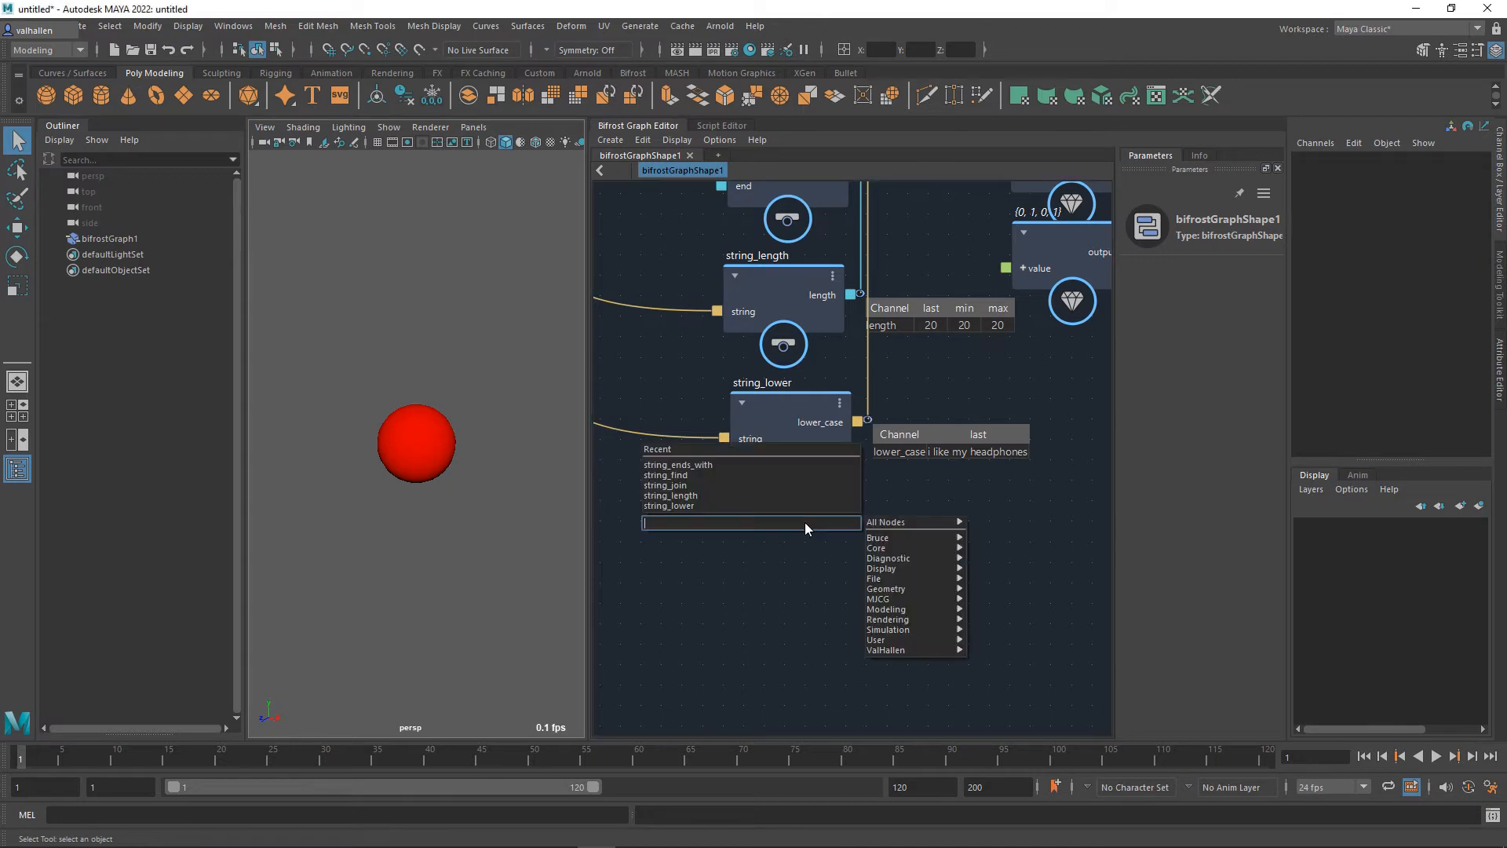
{"action": "type", "text": "string_replace"}
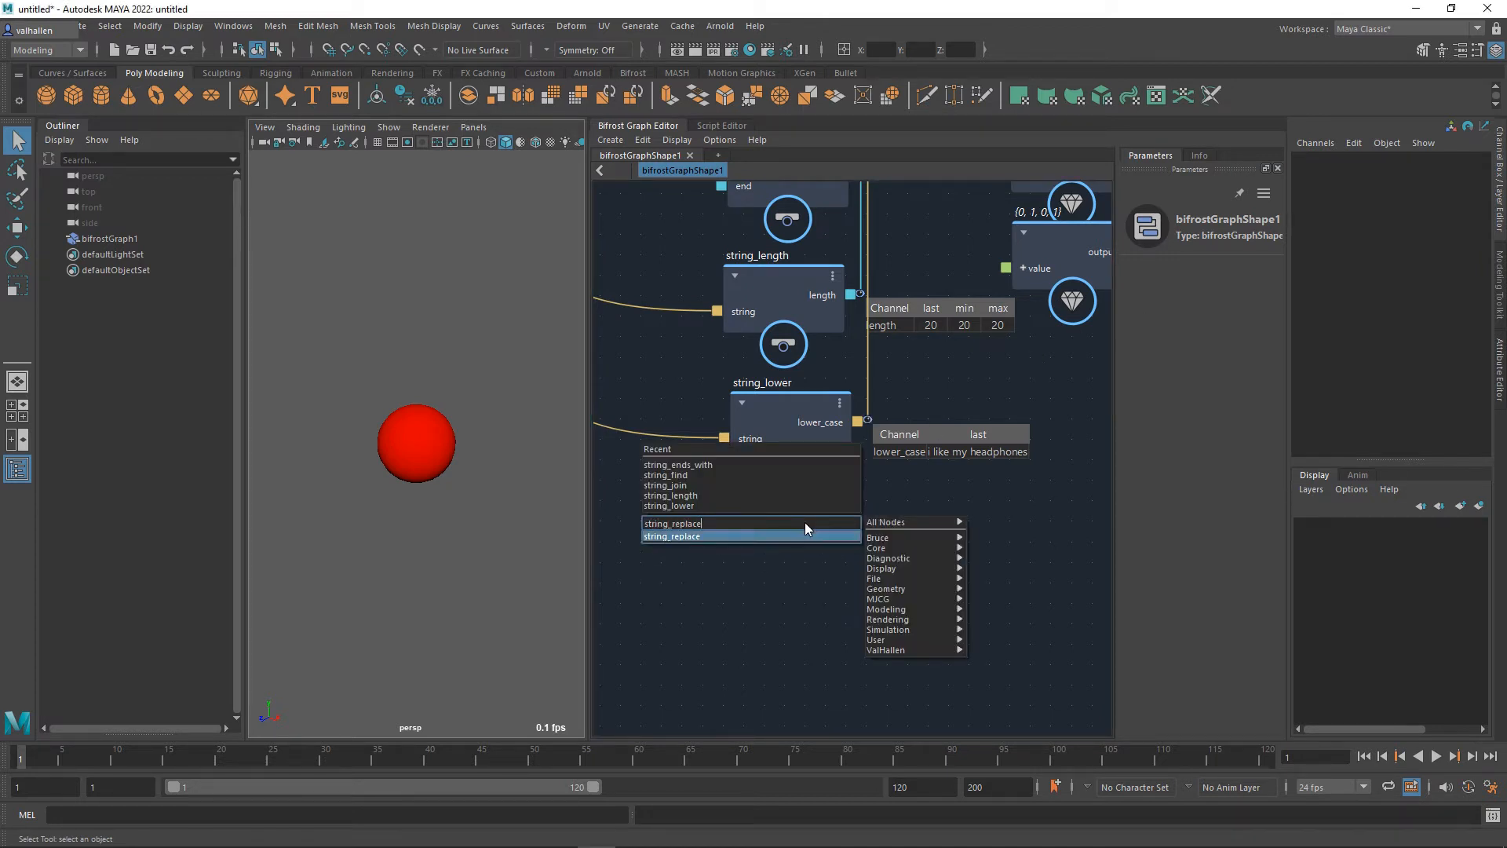
{"action": "key", "text": "Return"}
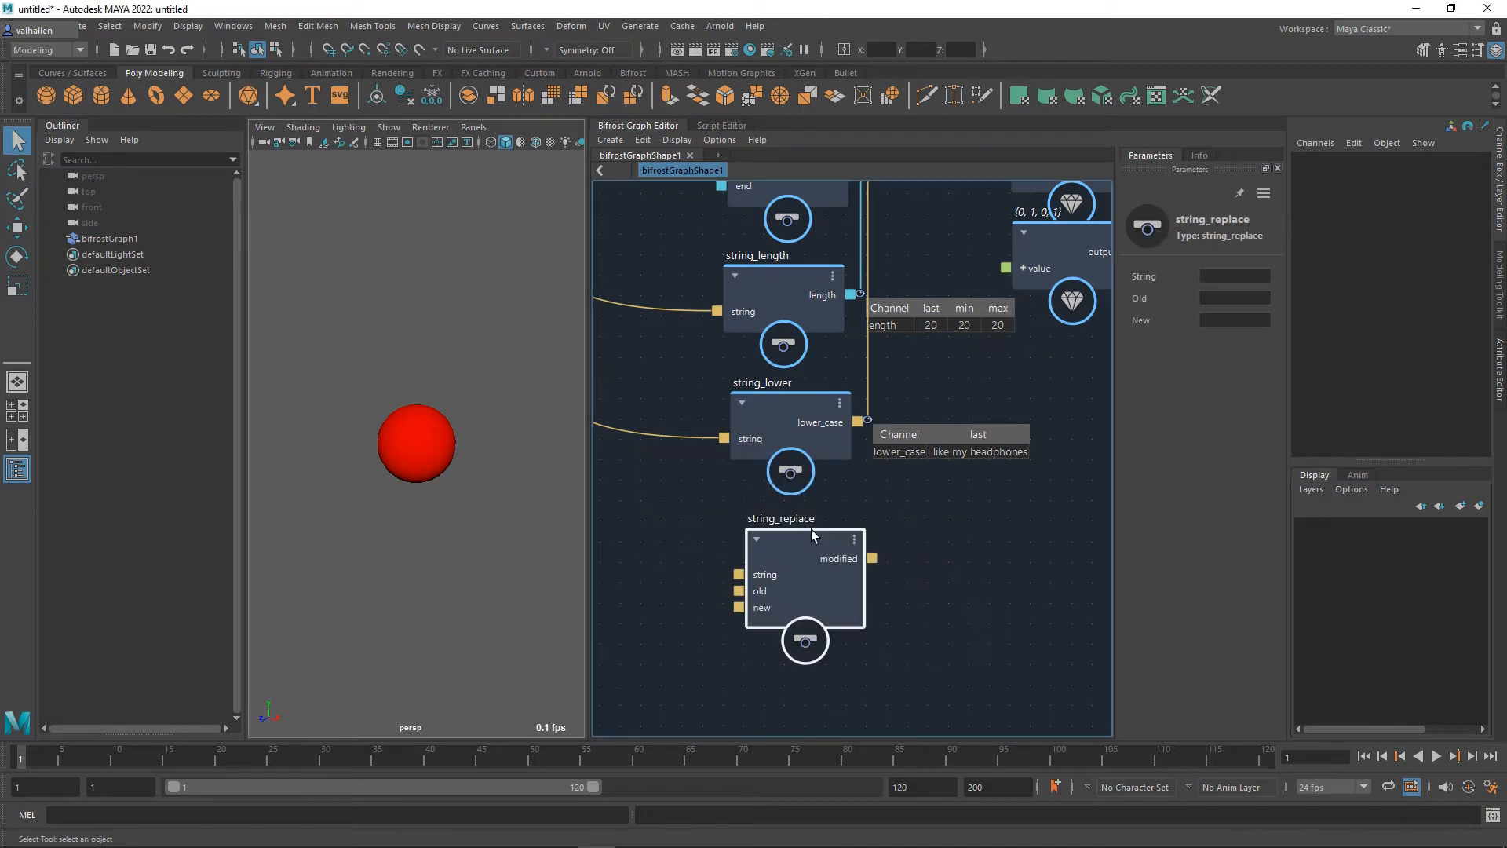
{"action": "left_click_drag", "start_coordinate": [780, 544], "coordinate": [760, 521]}
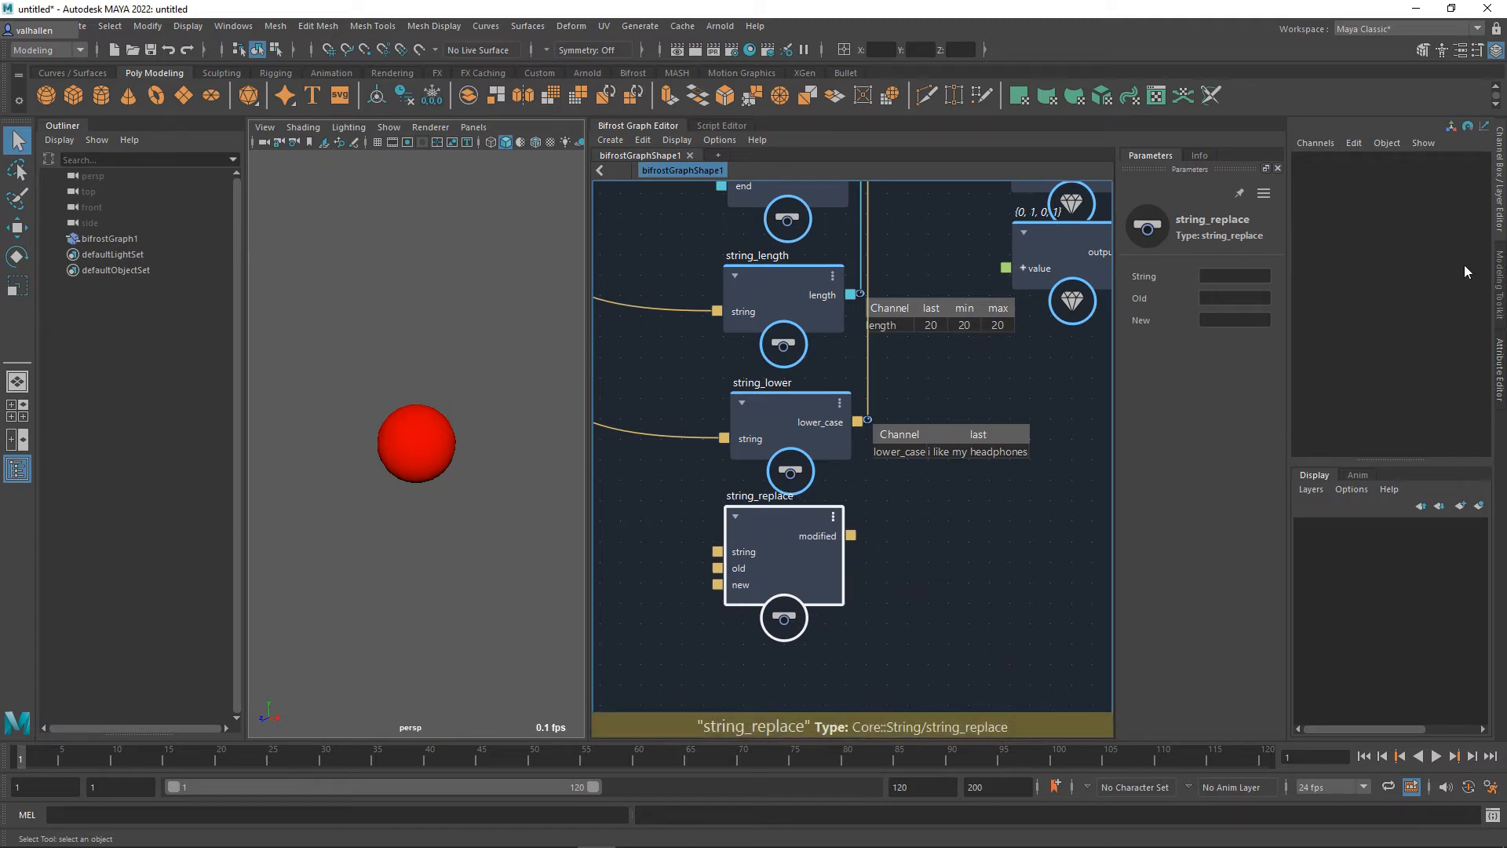
Step: Connect the "I Like my Headphones" output to string_replace's string port
{"action": "middle_click_drag", "start_coordinate": [943, 611], "coordinate": [1248, 677], "text": "alt"}
{"action": "scroll", "coordinate": [935, 547], "scroll_direction": "down", "scroll_amount": 3}
{"action": "middle_click_drag", "start_coordinate": [902, 415], "coordinate": [887, 559], "text": "alt"}
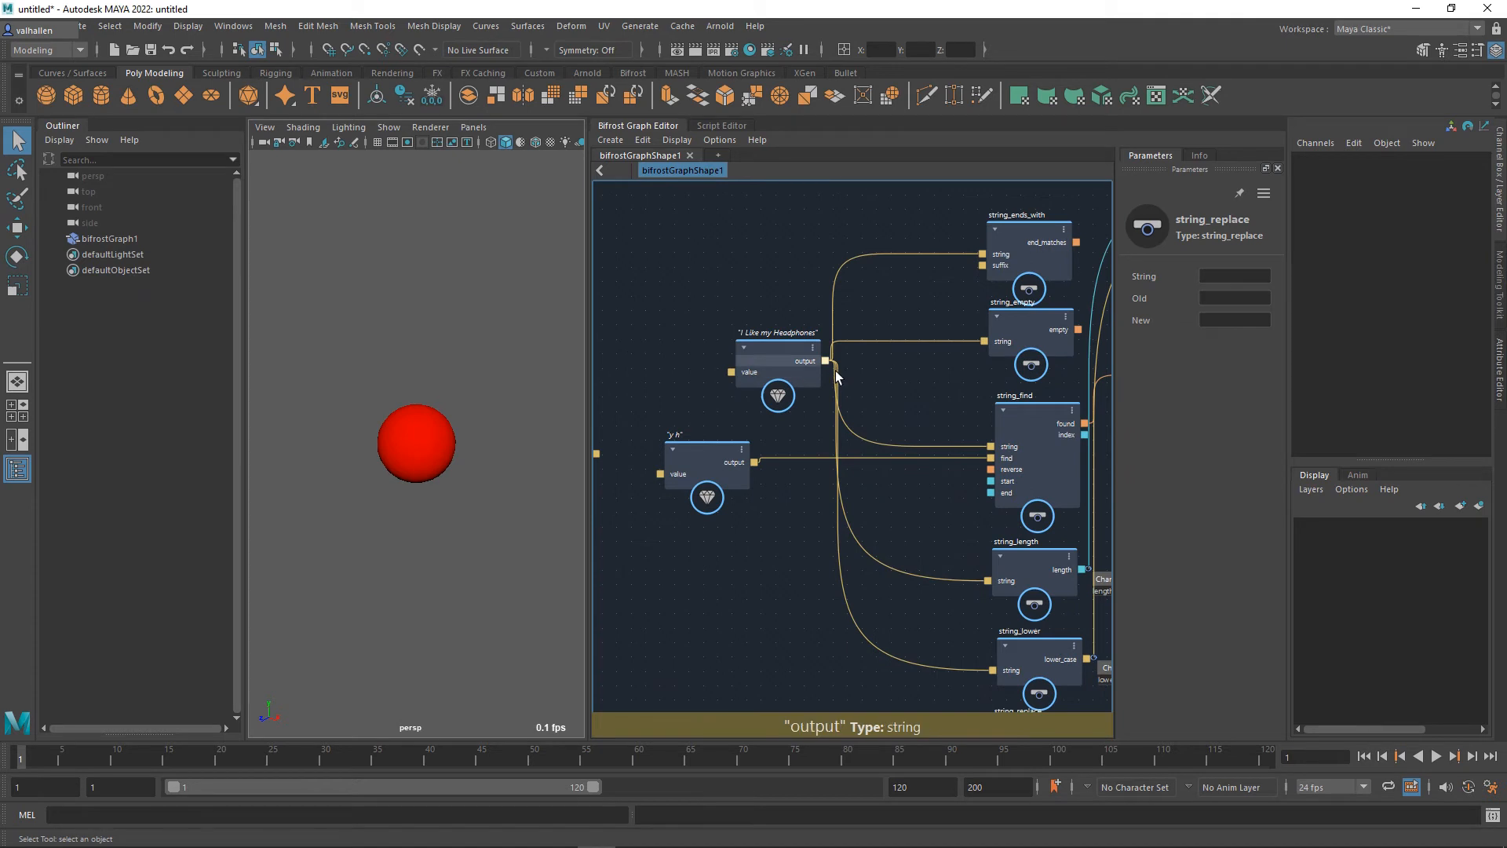
{"action": "left_click_drag", "start_coordinate": [836, 370], "coordinate": [920, 550]}
{"action": "middle_click_drag", "start_coordinate": [920, 554], "coordinate": [737, 326], "text": "alt"}
Step: Delete the string_join node
{"action": "middle_click_drag", "start_coordinate": [764, 415], "coordinate": [875, 370], "text": "alt"}
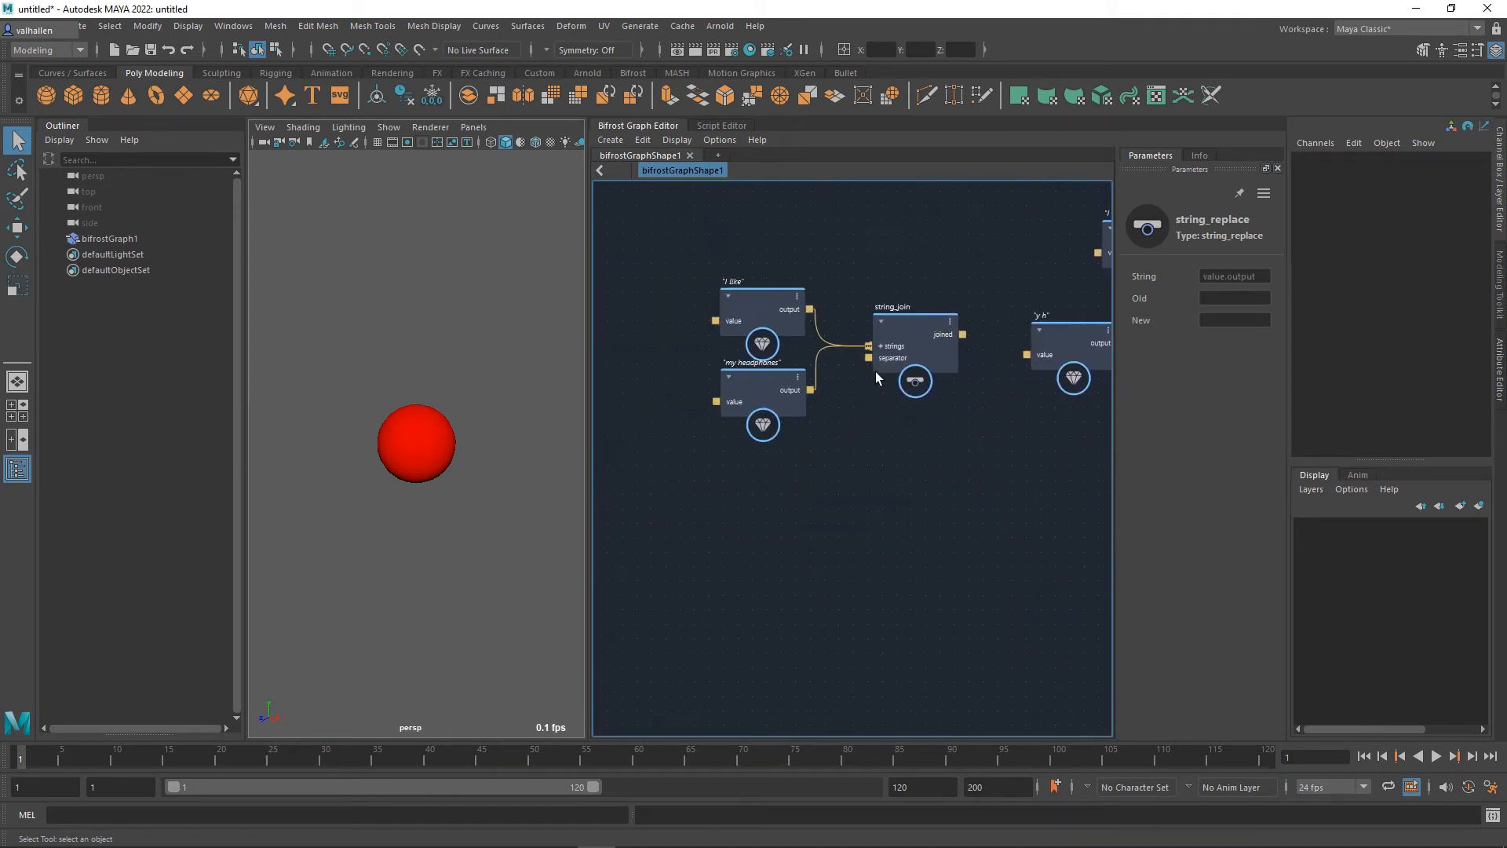
{"action": "left_click", "coordinate": [911, 337]}
{"action": "key", "text": "Delete"}
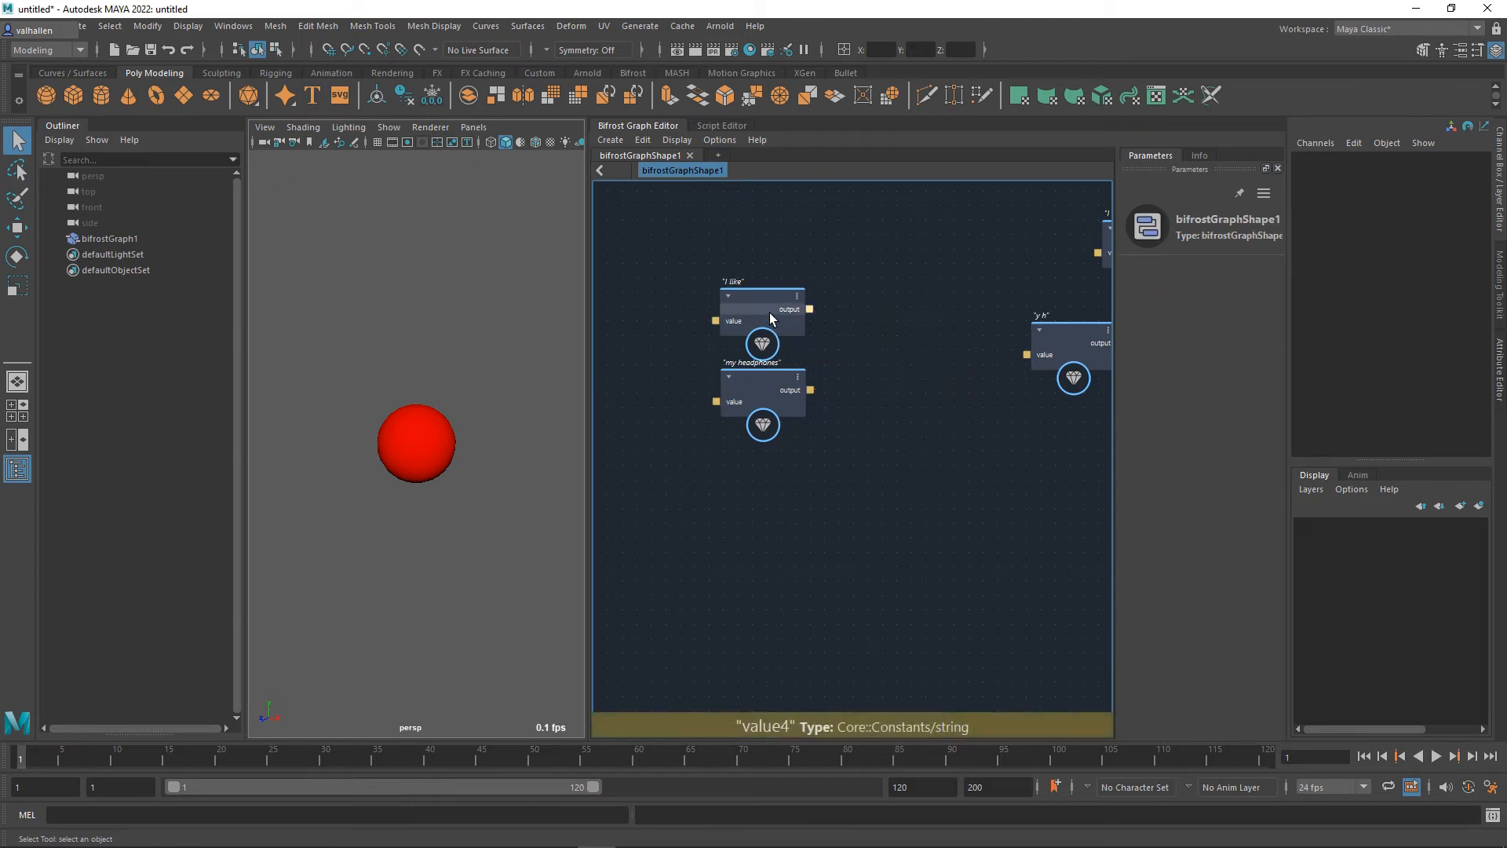
Step: Set the "I like" value node's string to "like" and the "my headphones" value node's string to "love"
{"action": "left_click", "coordinate": [769, 313]}
{"action": "left_click_drag", "start_coordinate": [1209, 318], "coordinate": [1085, 323]}
{"action": "type", "text": "like"}
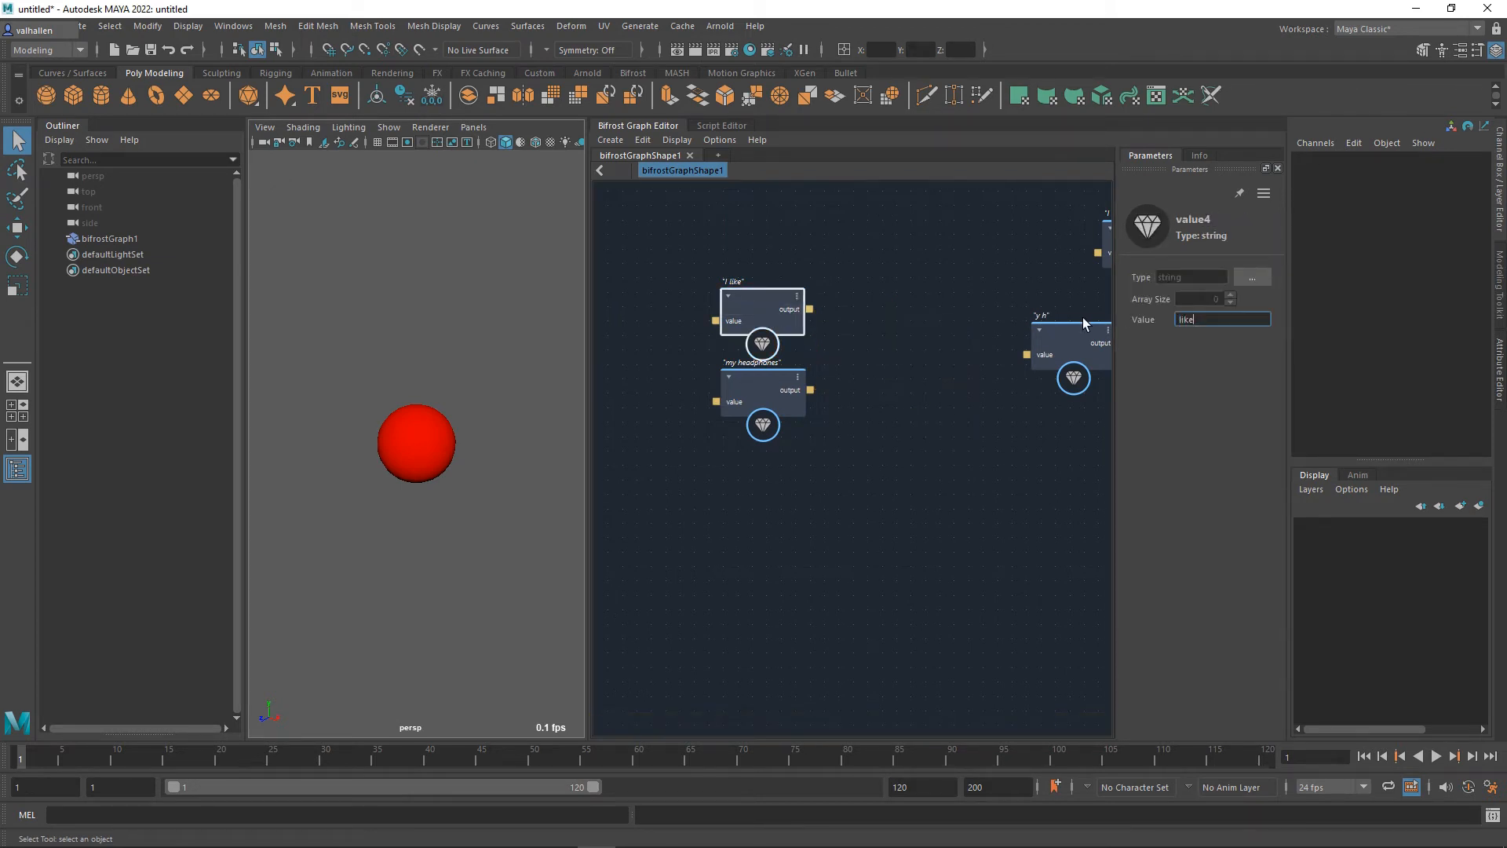
{"action": "key", "text": "Return"}
{"action": "left_click_drag", "start_coordinate": [771, 390], "coordinate": [770, 402]}
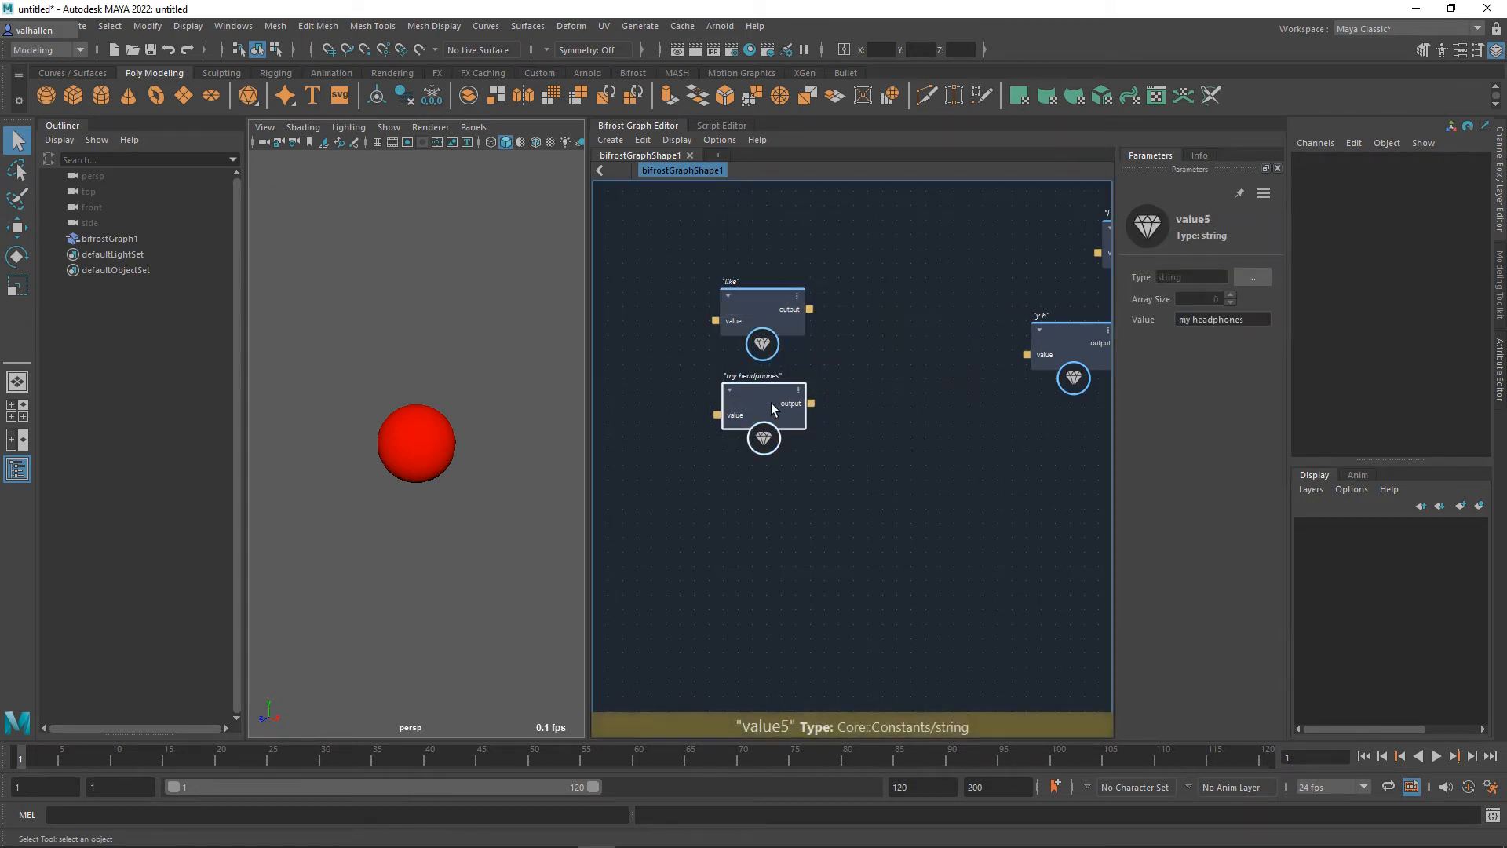
{"action": "left_click_drag", "start_coordinate": [1248, 319], "coordinate": [996, 317]}
{"action": "type", "text": "love"}
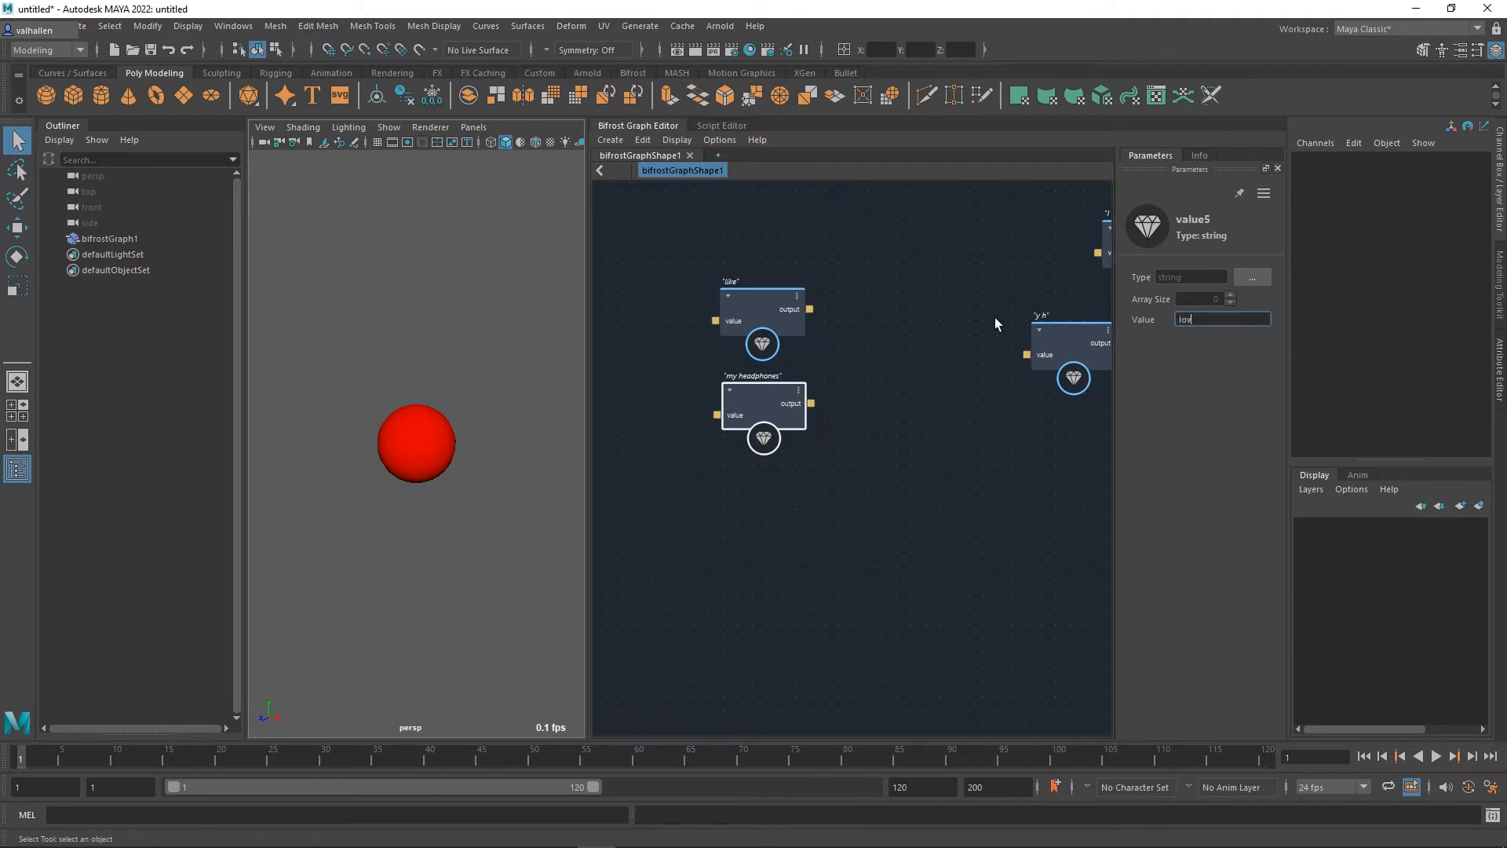
{"action": "key", "text": "Return"}
Step: Move the "like" and "love" value nodes together to the left of string_replace
{"action": "left_click", "coordinate": [762, 314]}
{"action": "left_click_drag", "start_coordinate": [782, 425], "coordinate": [964, 801]}
{"action": "middle_click_drag", "start_coordinate": [941, 569], "coordinate": [777, 175], "text": "alt"}
{"action": "left_click_drag", "start_coordinate": [790, 387], "coordinate": [1002, 386]}
{"action": "middle_click_drag", "start_coordinate": [903, 352], "coordinate": [677, 378], "text": "alt"}
{"action": "middle_click_drag", "start_coordinate": [887, 427], "coordinate": [892, 505], "text": "alt"}
{"action": "left_click_drag", "start_coordinate": [767, 458], "coordinate": [753, 380]}
Step: Connect the "like" output to string_replace's old port
{"action": "middle_click_drag", "start_coordinate": [928, 464], "coordinate": [929, 492], "text": "alt"}
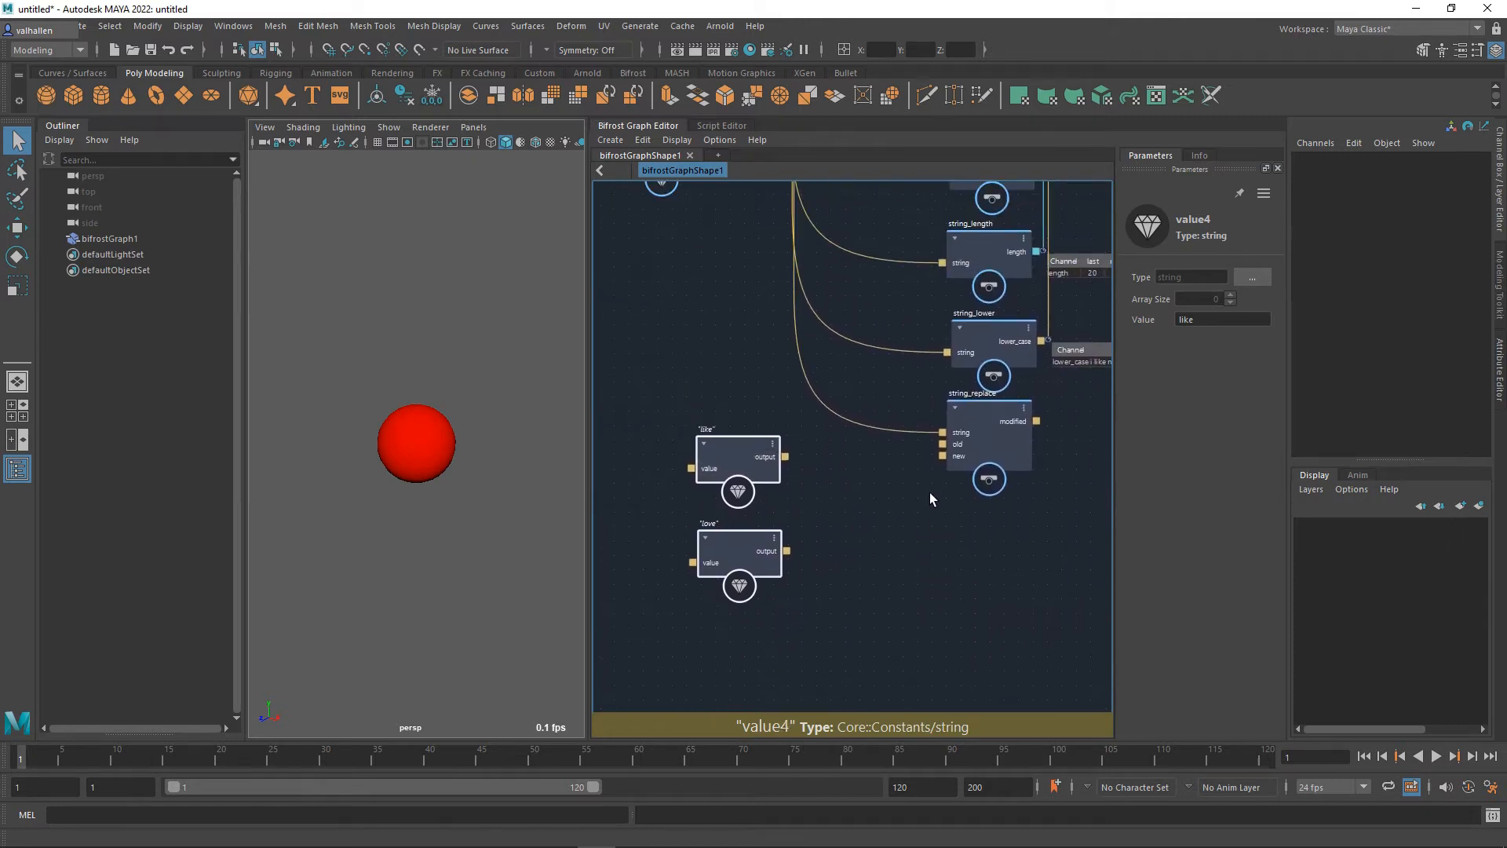
{"action": "left_click", "coordinate": [930, 492]}
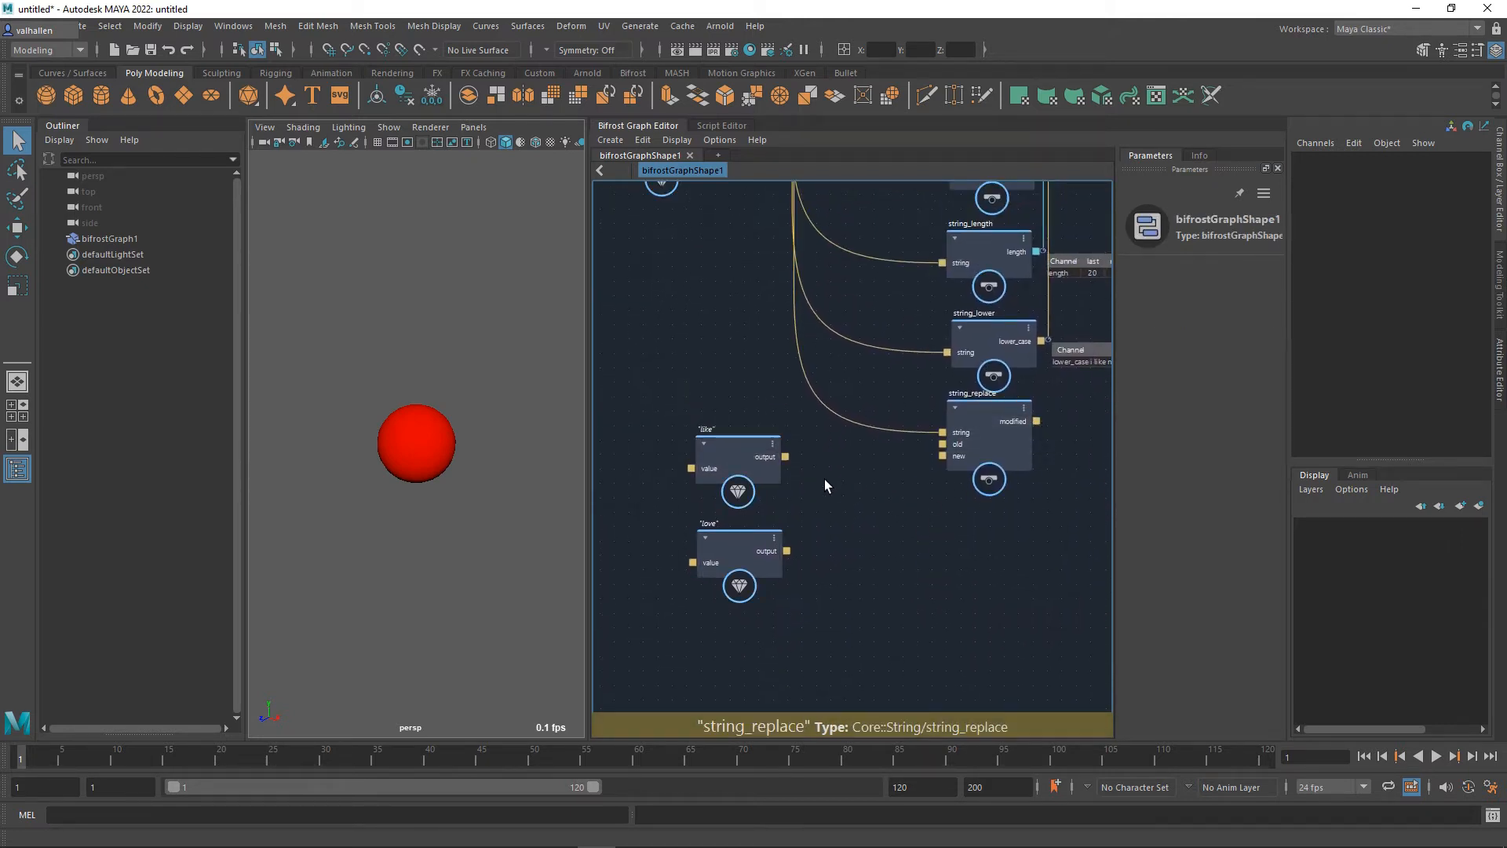
{"action": "left_click_drag", "start_coordinate": [785, 456], "coordinate": [957, 444]}
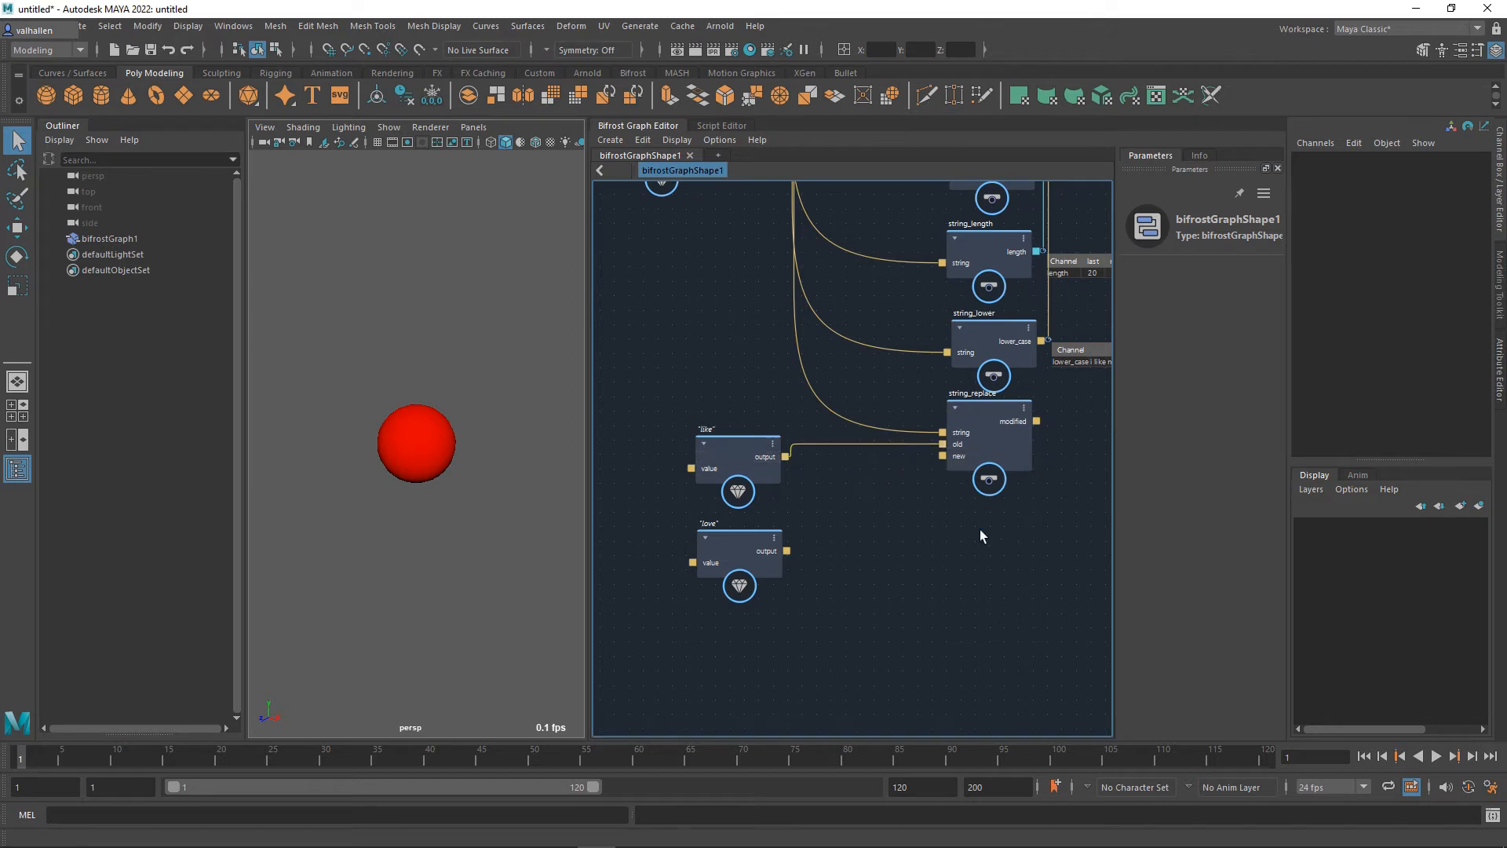
Step: Connect the "love" output to string_replace's new port and feed output.joined from string_replace's modified port instead of string_lower
{"action": "left_click_drag", "start_coordinate": [741, 448], "coordinate": [734, 432]}
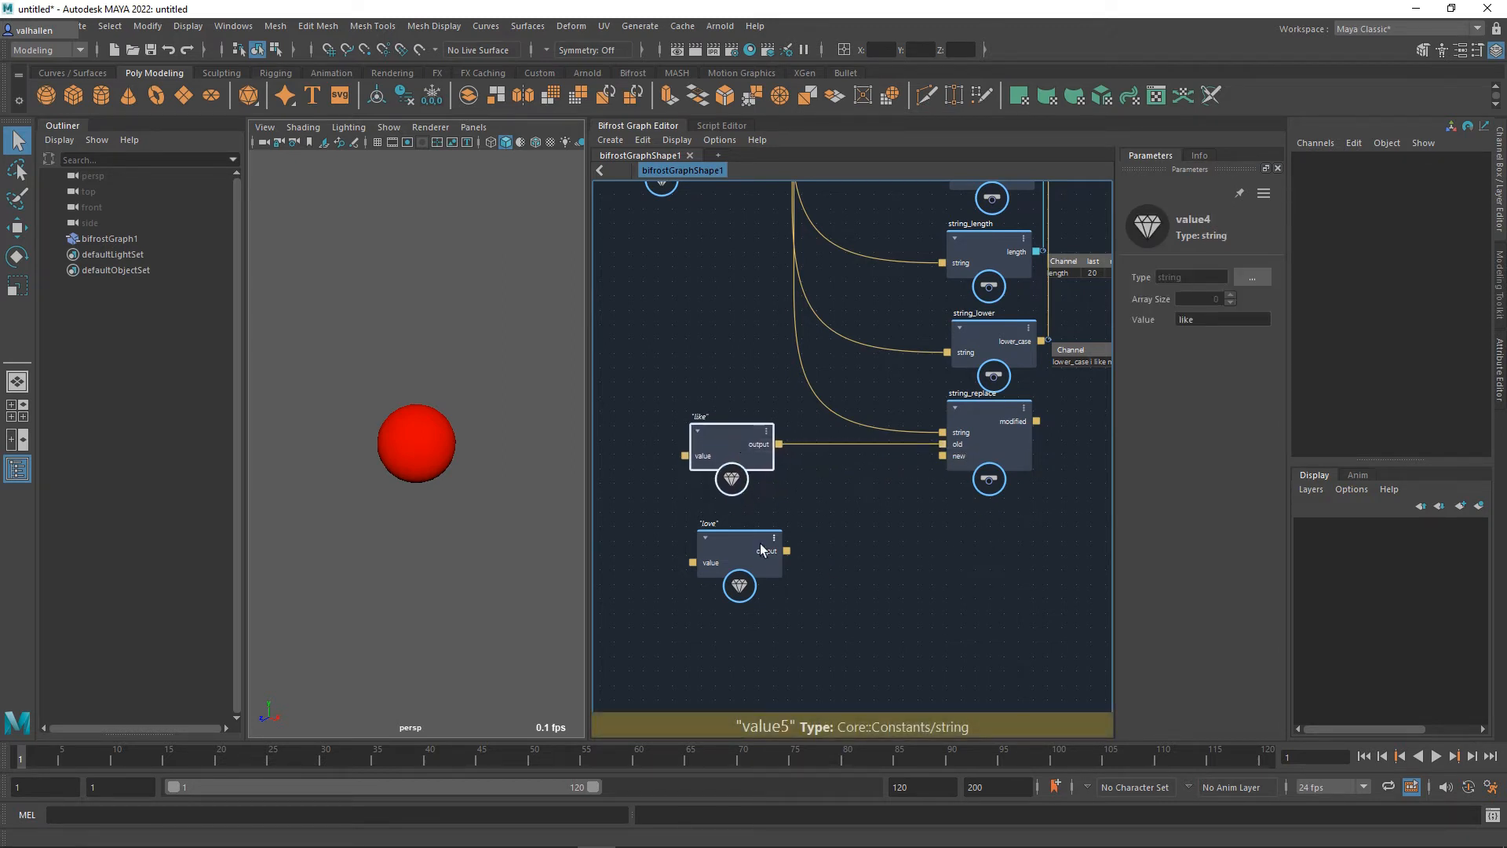
{"action": "left_click_drag", "start_coordinate": [734, 545], "coordinate": [954, 464]}
{"action": "middle_click_drag", "start_coordinate": [1103, 450], "coordinate": [926, 479], "text": "alt"}
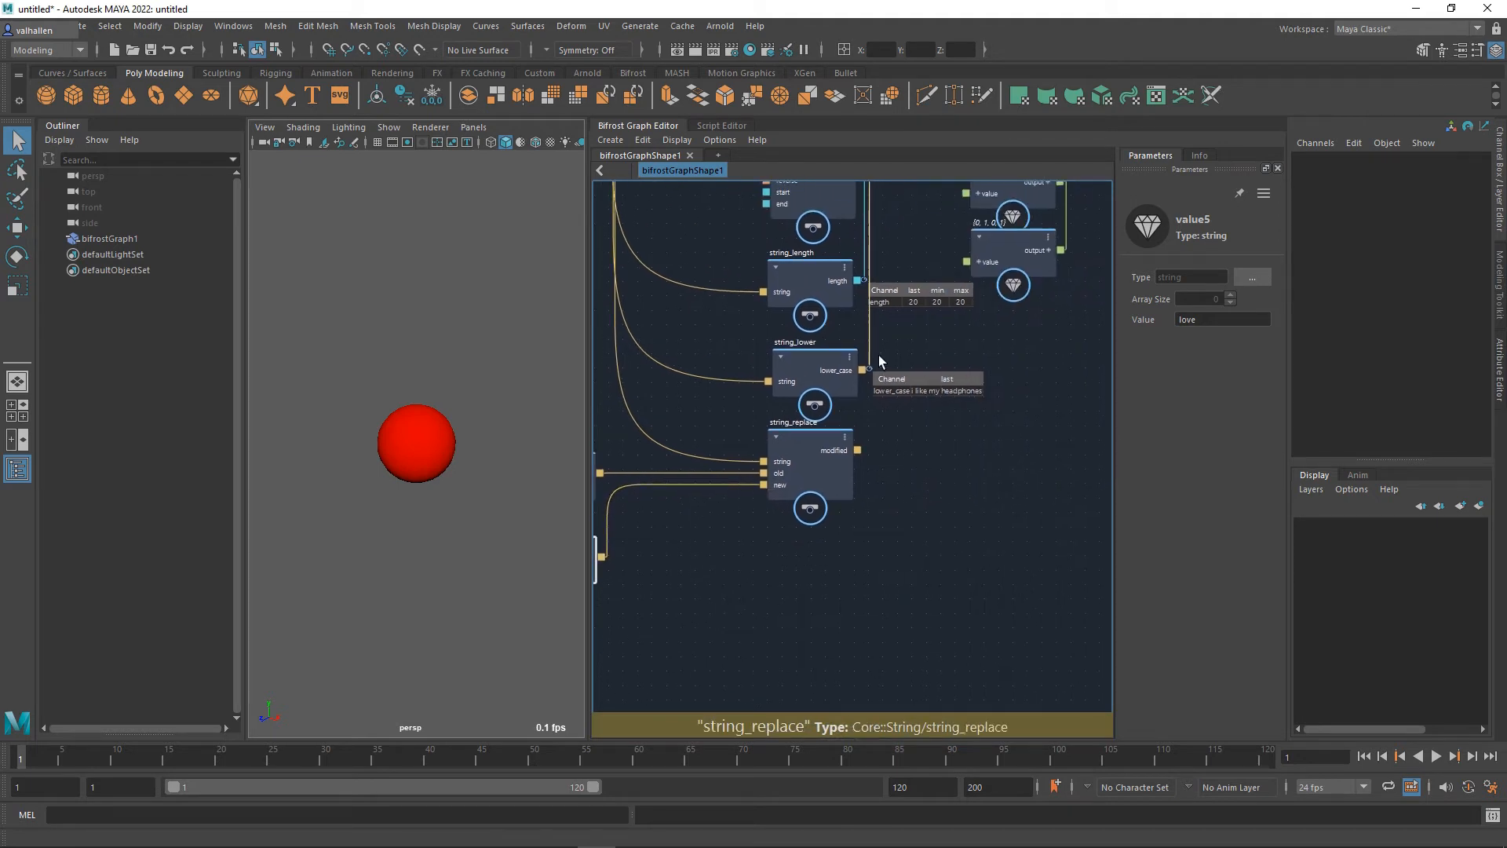
{"action": "left_click_drag", "start_coordinate": [878, 355], "coordinate": [866, 452]}
{"action": "left_click", "coordinate": [958, 484]}
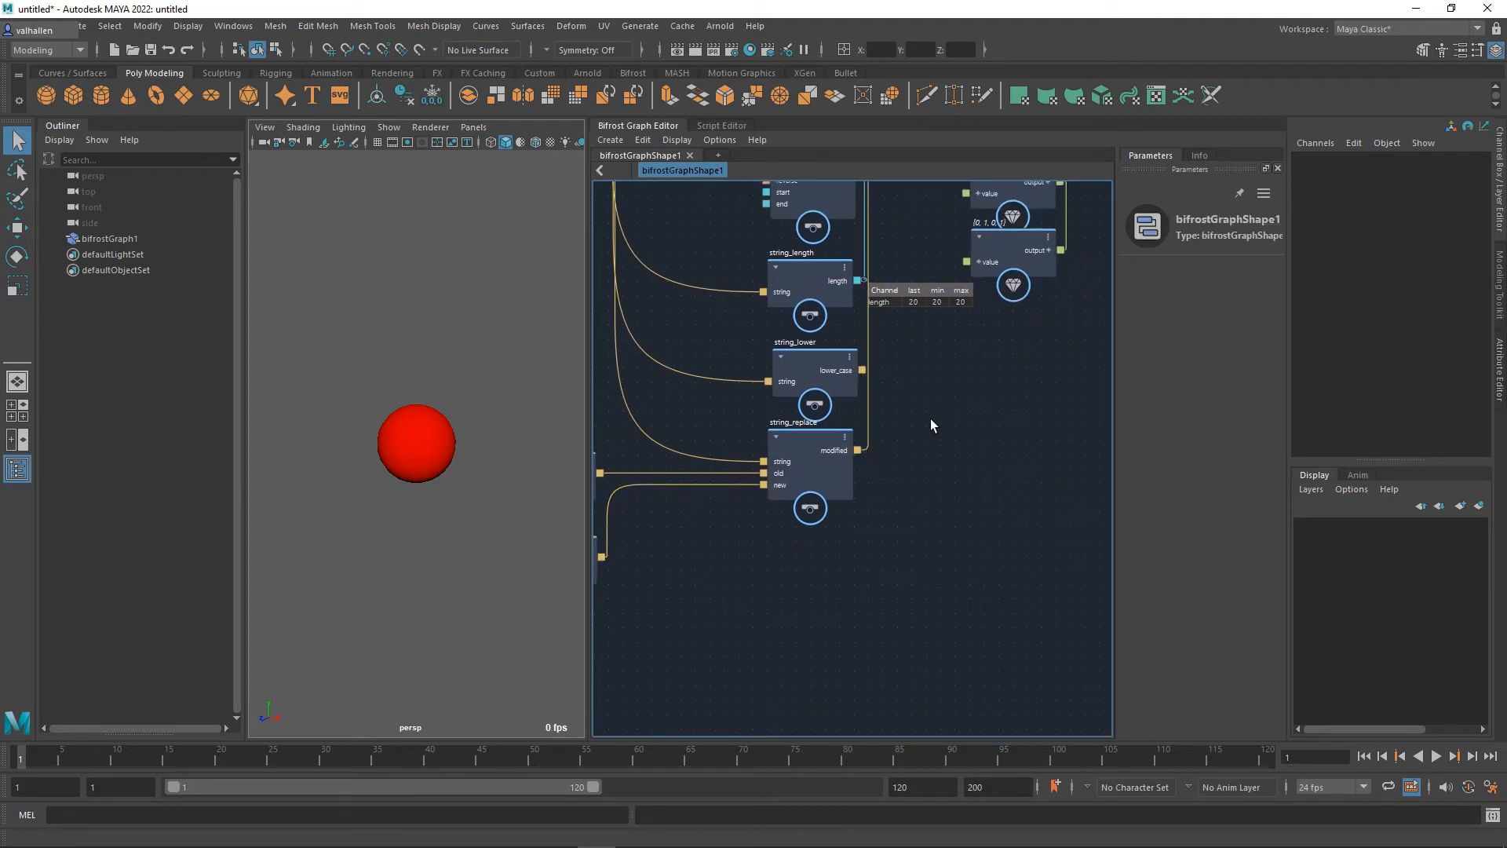
Step: Add a watchpoint to the string_replace.modified to output.joined connection and place it beside string_replace
{"action": "scroll", "coordinate": [958, 410], "scroll_direction": "down", "scroll_amount": 3}
{"action": "middle_click_drag", "start_coordinate": [959, 410], "coordinate": [883, 581], "text": "alt"}
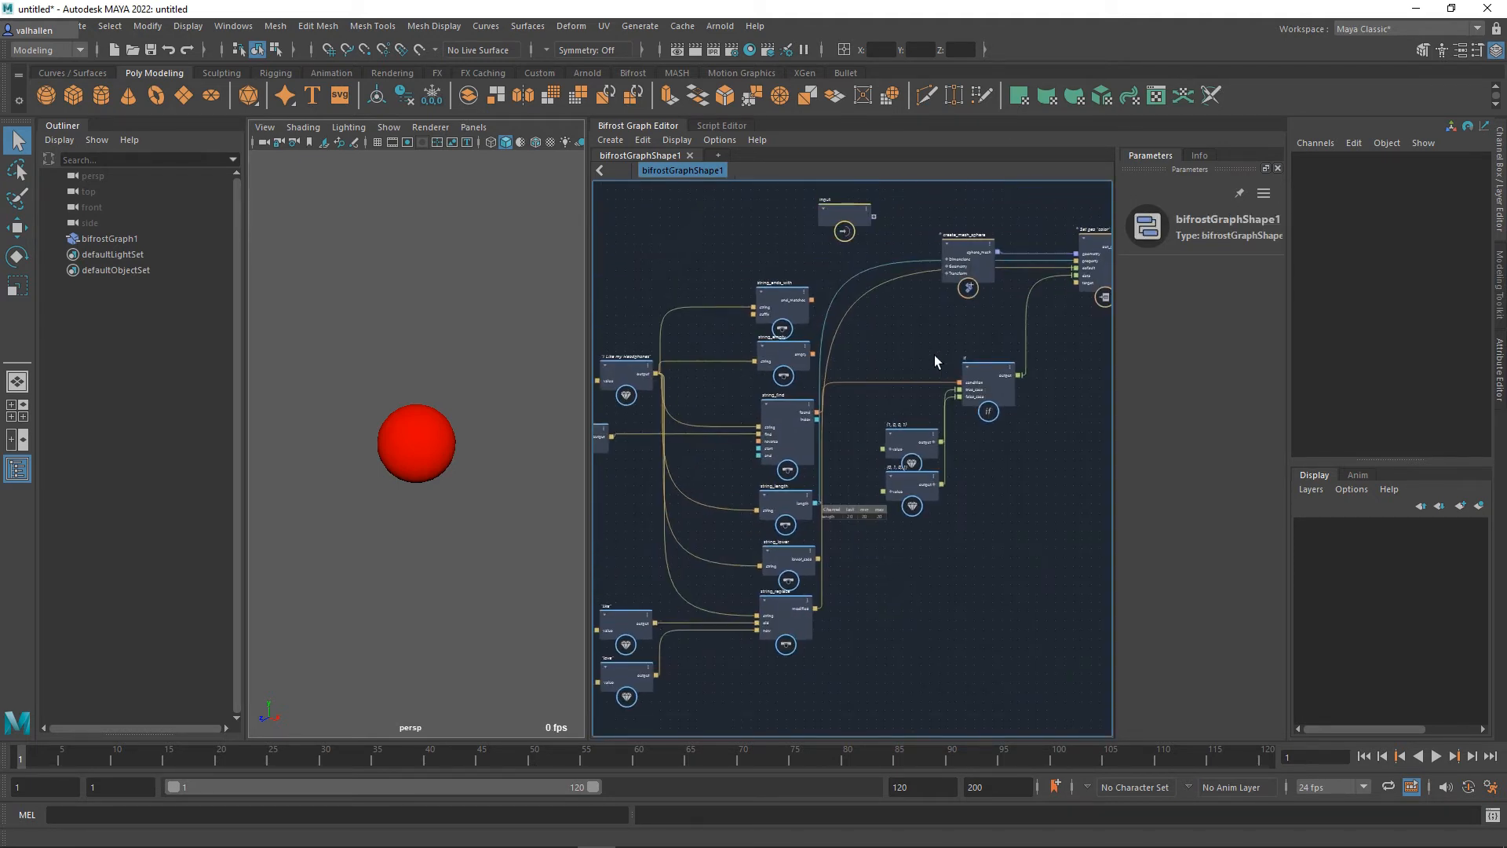
{"action": "right_click", "coordinate": [882, 296]}
{"action": "left_click", "coordinate": [912, 314]}
{"action": "left_click_drag", "start_coordinate": [879, 296], "coordinate": [863, 640]}
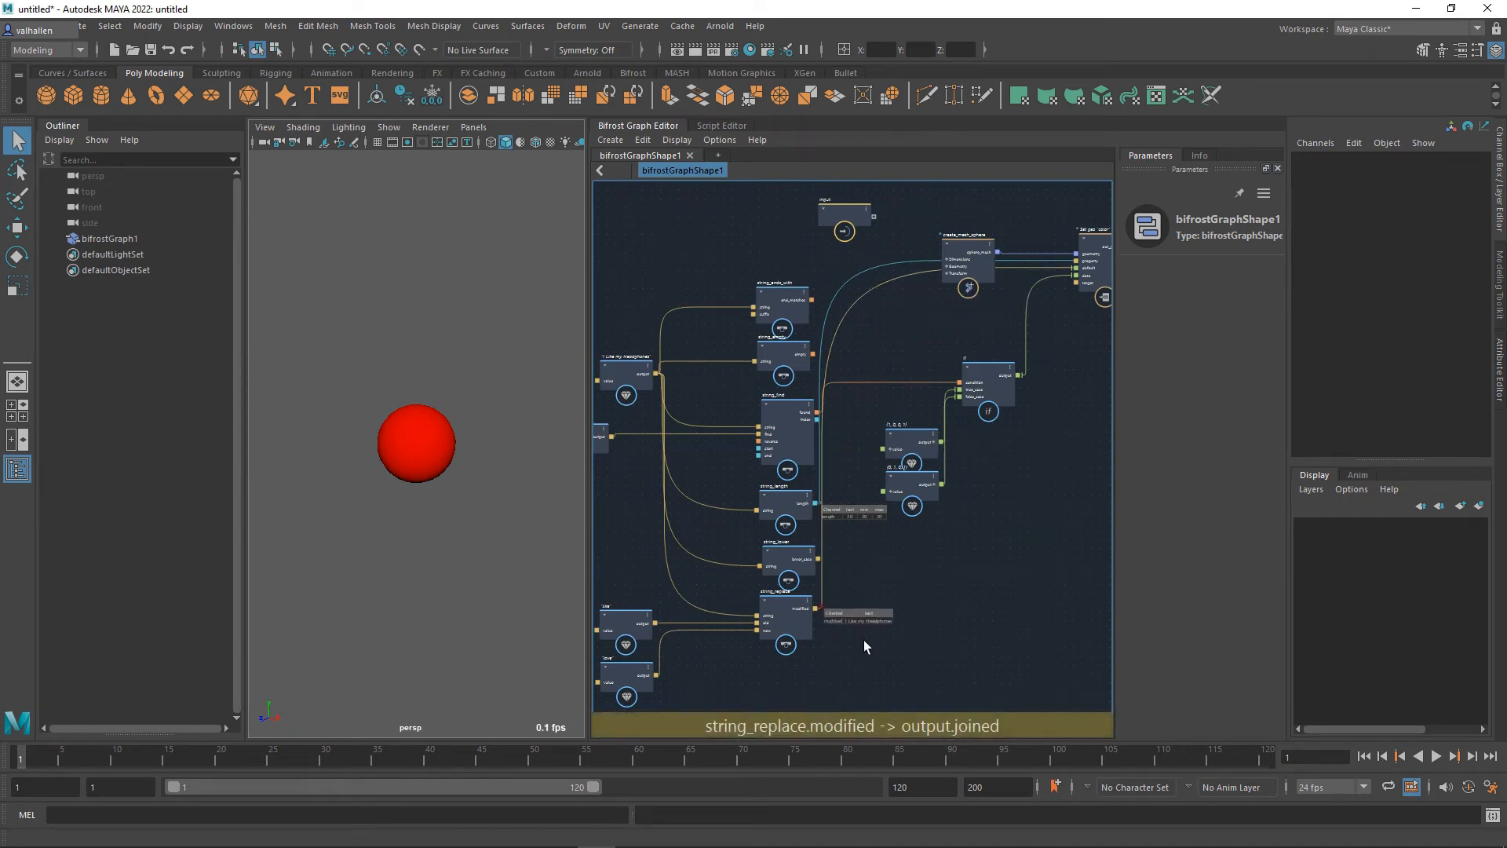
{"action": "scroll", "coordinate": [867, 664], "scroll_direction": "up", "scroll_amount": 5}
{"action": "middle_click_drag", "start_coordinate": [866, 663], "coordinate": [1076, 573], "text": "alt"}
{"action": "scroll", "coordinate": [959, 582], "scroll_direction": "down", "scroll_amount": 2}
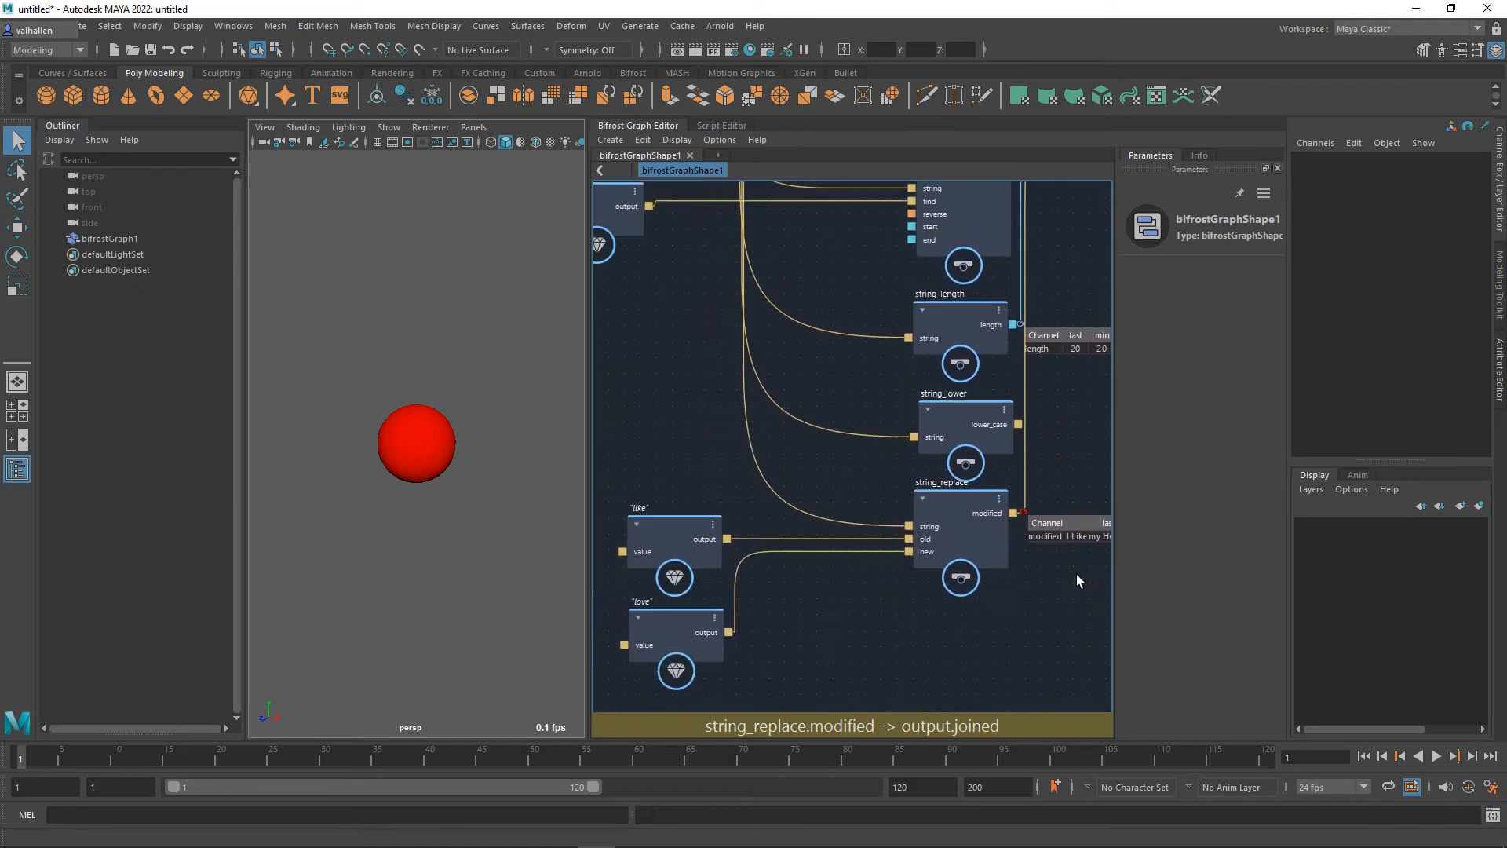
Step: Change the main value node's string to "I like my Headphones" so its verb is lowercase
{"action": "middle_click_drag", "start_coordinate": [926, 598], "coordinate": [946, 704], "text": "alt"}
{"action": "middle_click_drag", "start_coordinate": [873, 573], "coordinate": [922, 693], "text": "alt"}
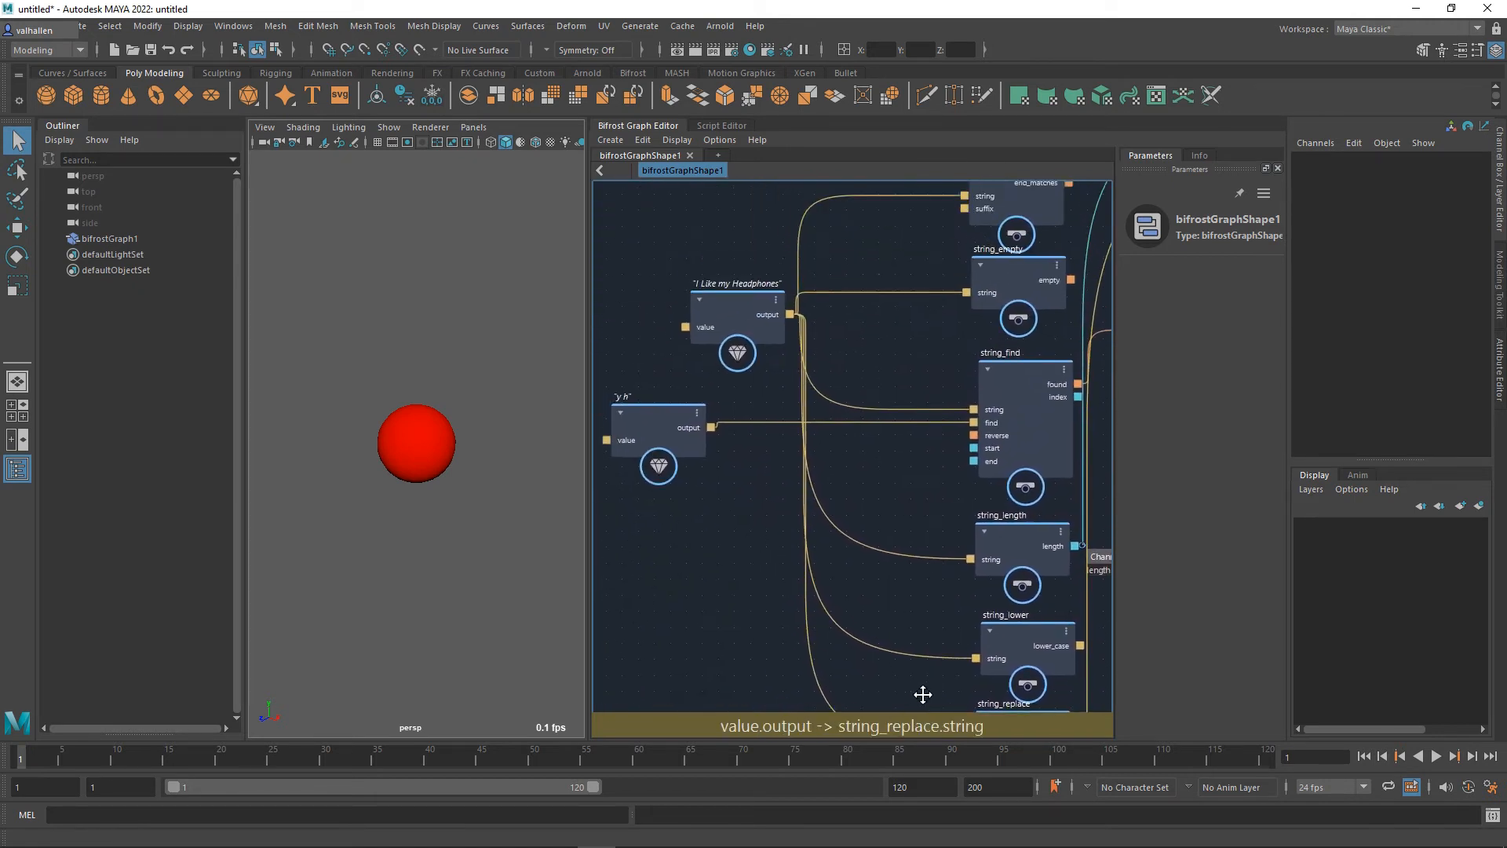
{"action": "left_click", "coordinate": [742, 311]}
{"action": "double_click", "coordinate": [1187, 319]}
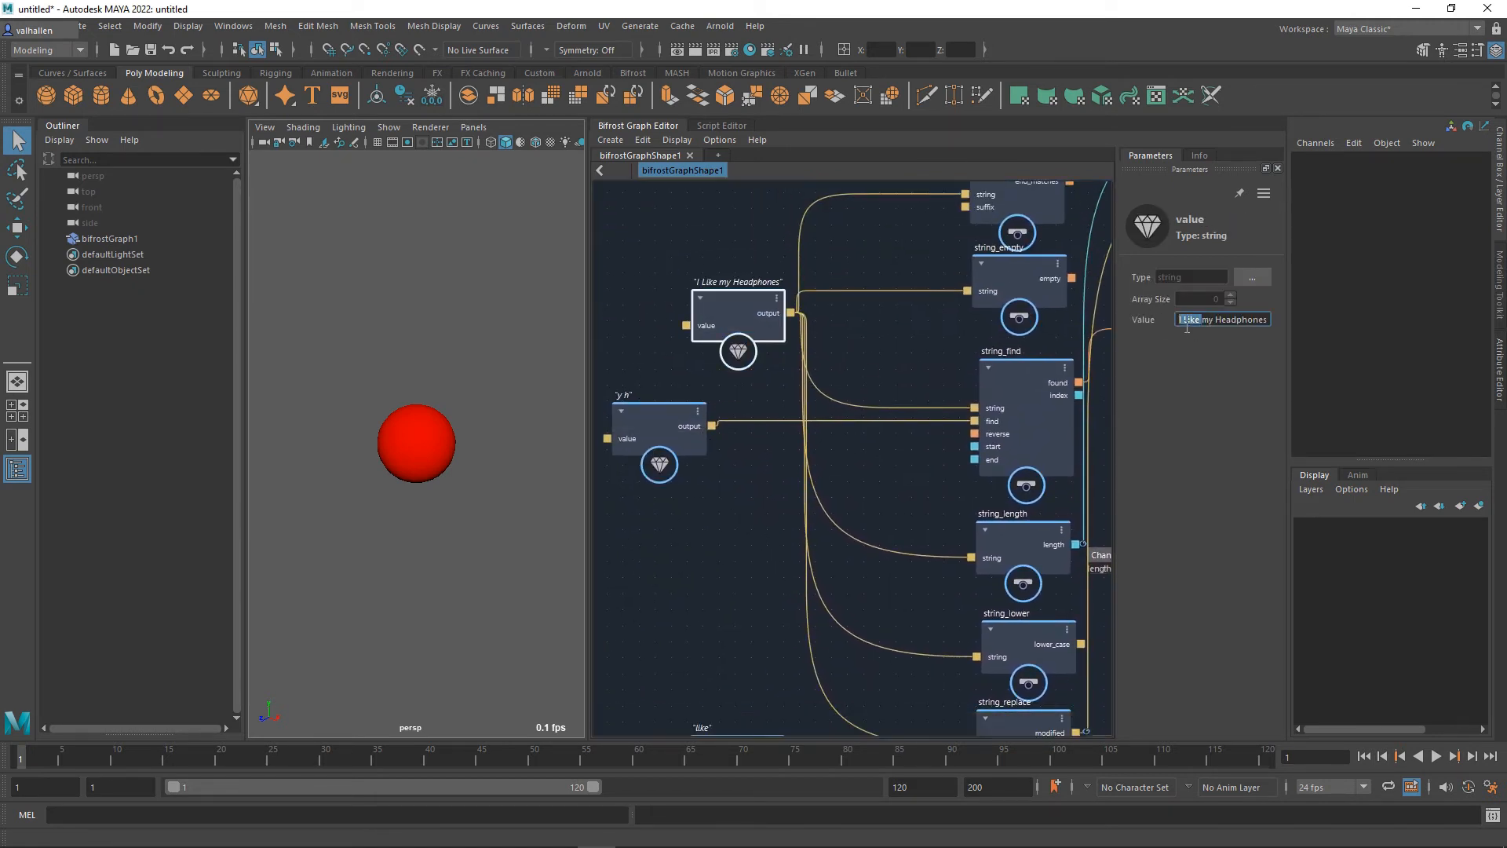
{"action": "key", "text": "Left"}
{"action": "key", "text": "ctrl+shift+Right"}
{"action": "type", "text": "liek"}
{"action": "key", "text": "BackSpace"}
{"action": "key", "text": "BackSpace"}
{"action": "type", "text": "ke"}
{"action": "key", "text": "Return"}
{"action": "middle_click_drag", "start_coordinate": [824, 572], "coordinate": [827, 414]}
{"action": "scroll", "coordinate": [925, 475], "scroll_direction": "up", "scroll_amount": 2}
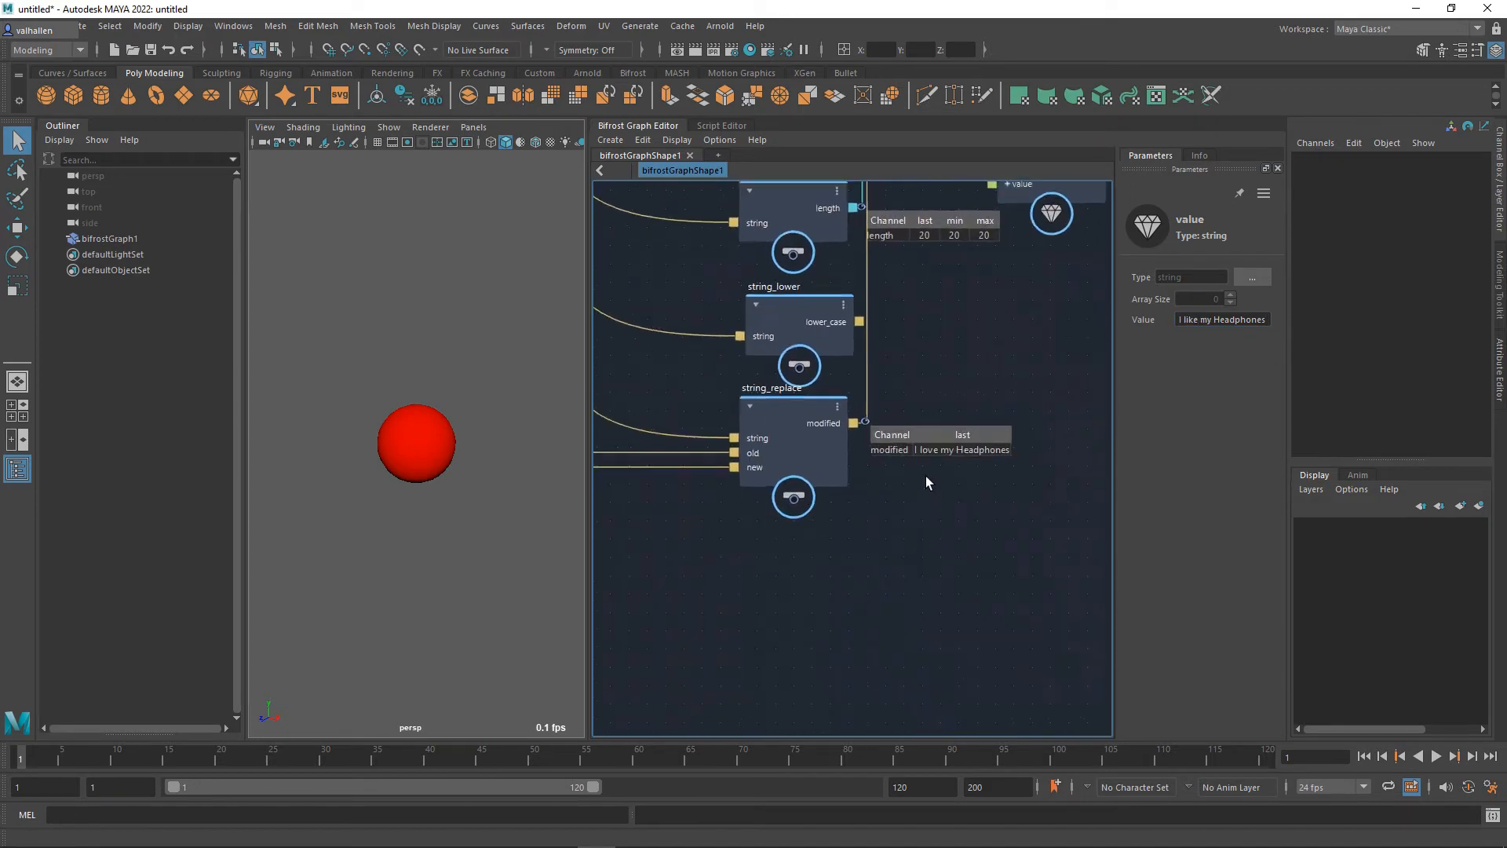
Step: Add a string_reverse node and place it directly below string_replace
{"action": "middle_click_drag", "start_coordinate": [913, 548], "coordinate": [1118, 476]}
{"action": "scroll", "coordinate": [1002, 492], "scroll_direction": "down", "scroll_amount": 4}
{"action": "middle_click_drag", "start_coordinate": [978, 515], "coordinate": [926, 525]}
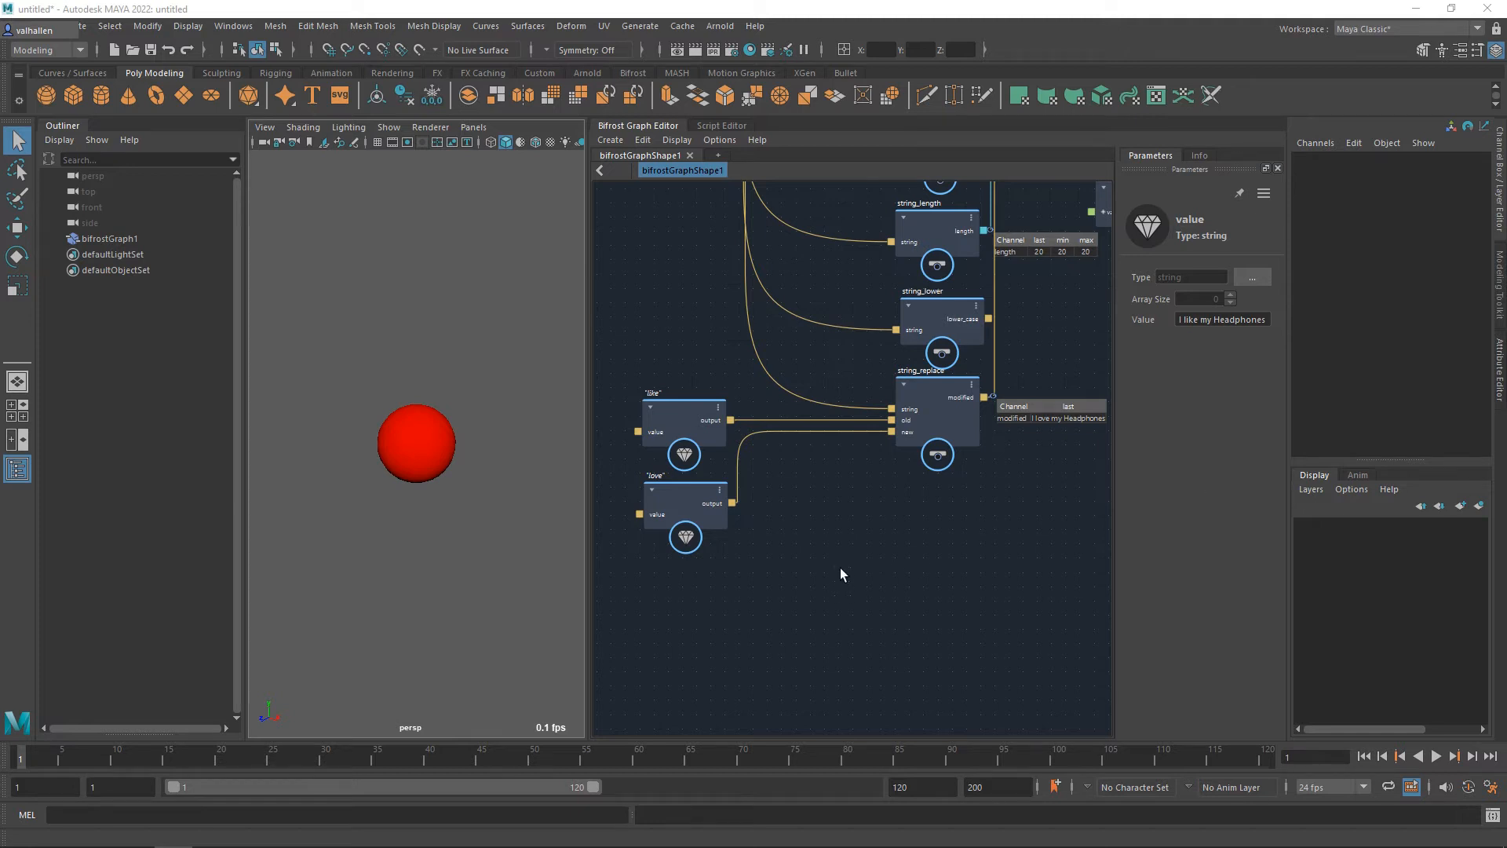
{"action": "left_click", "coordinate": [910, 524]}
{"action": "key", "text": "Tab"}
{"action": "type", "text": "stri"}
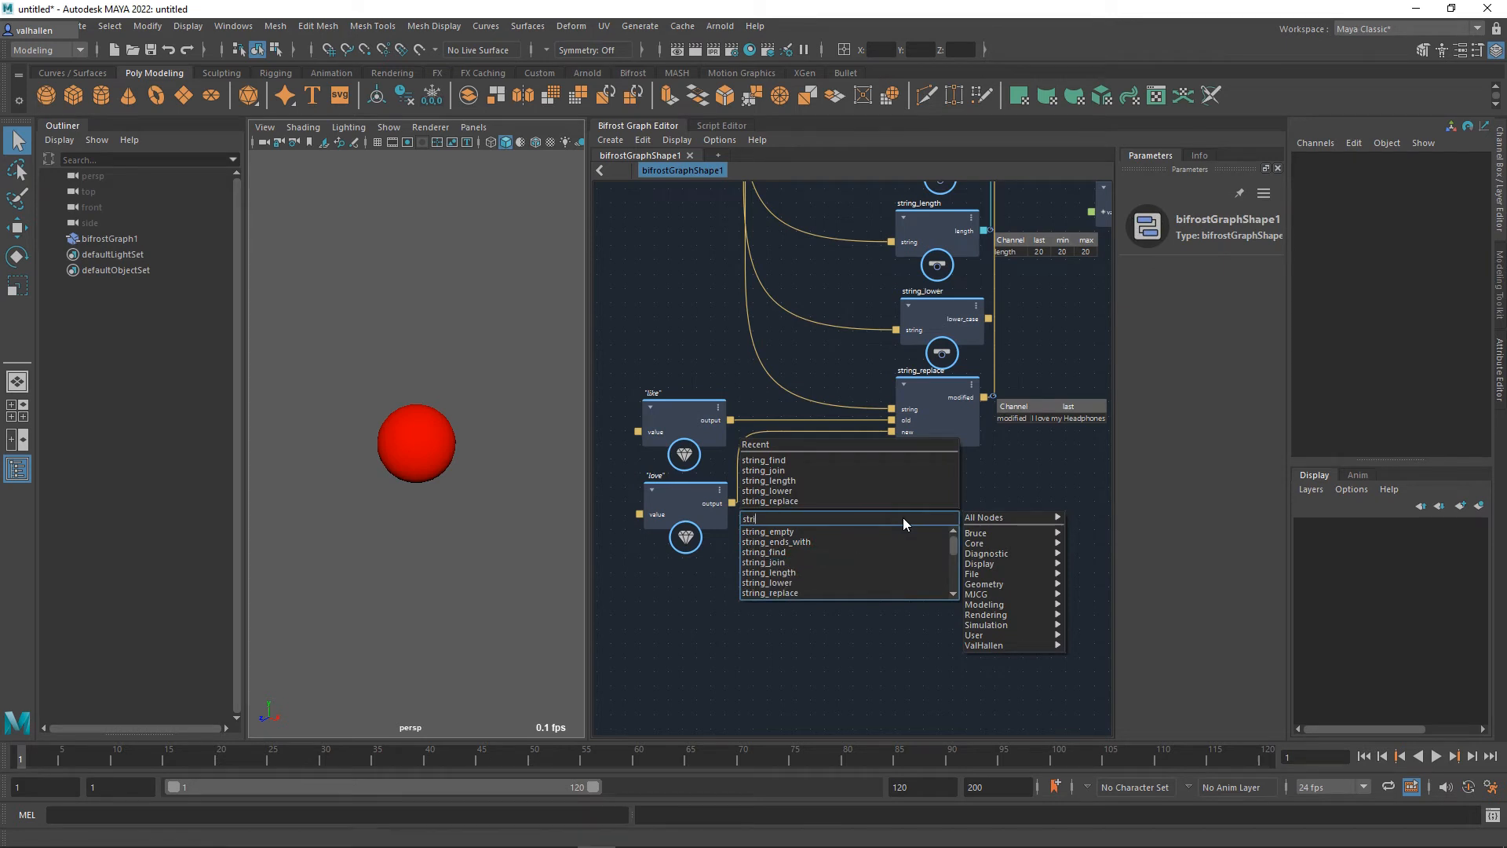
{"action": "type", "text": "ng_rever"}
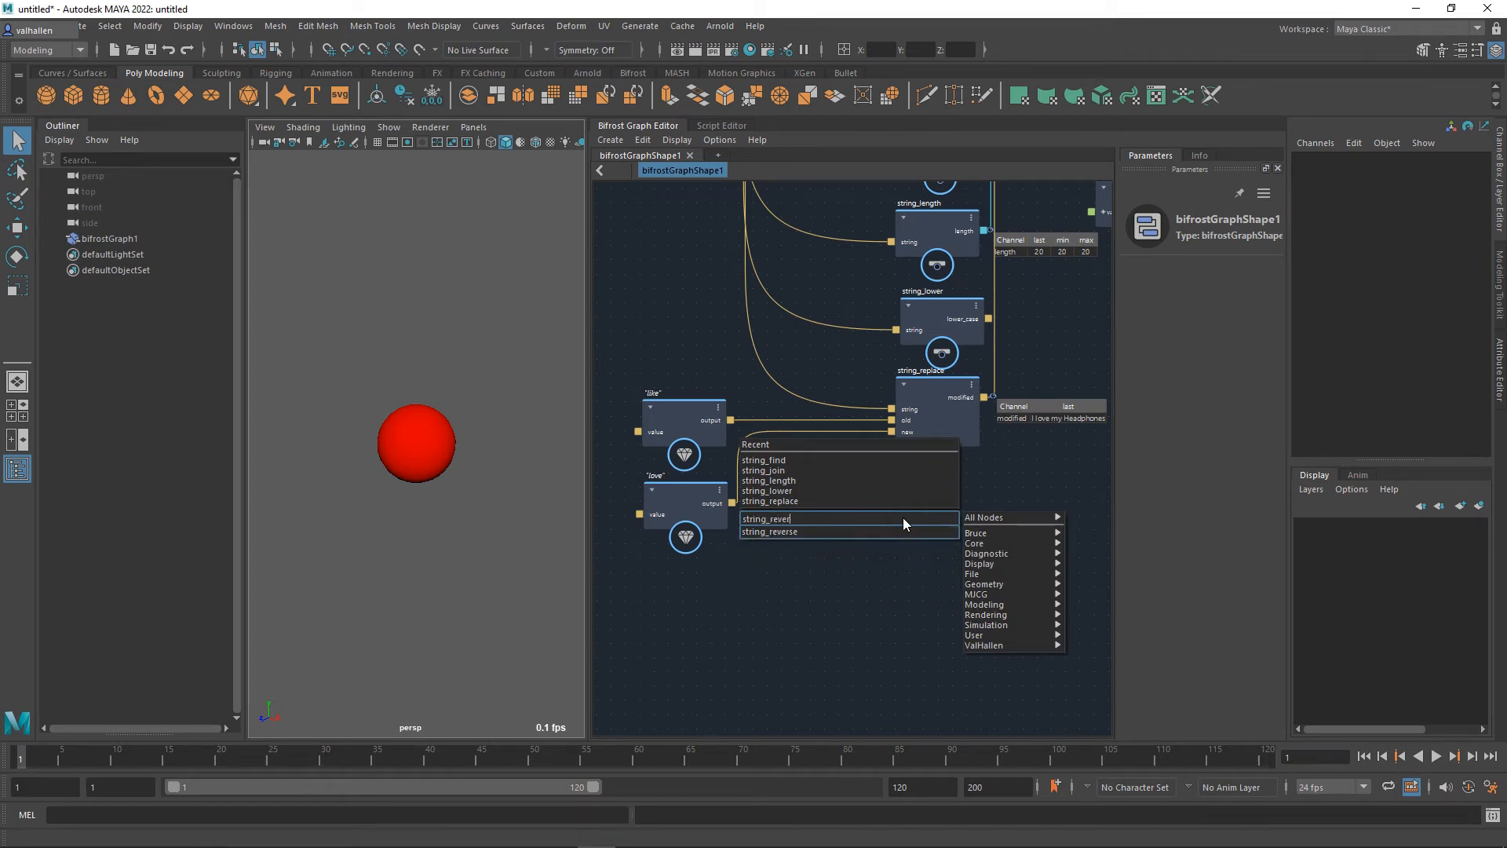
{"action": "key", "text": "Down"}
{"action": "key", "text": "Return"}
{"action": "left_click_drag", "start_coordinate": [911, 544], "coordinate": [943, 509]}
Step: Connect the "I like my Headphones" output to string_reverse's string port and feed output.joined from its reversed port
{"action": "scroll", "coordinate": [944, 509], "scroll_direction": "down", "scroll_amount": 1}
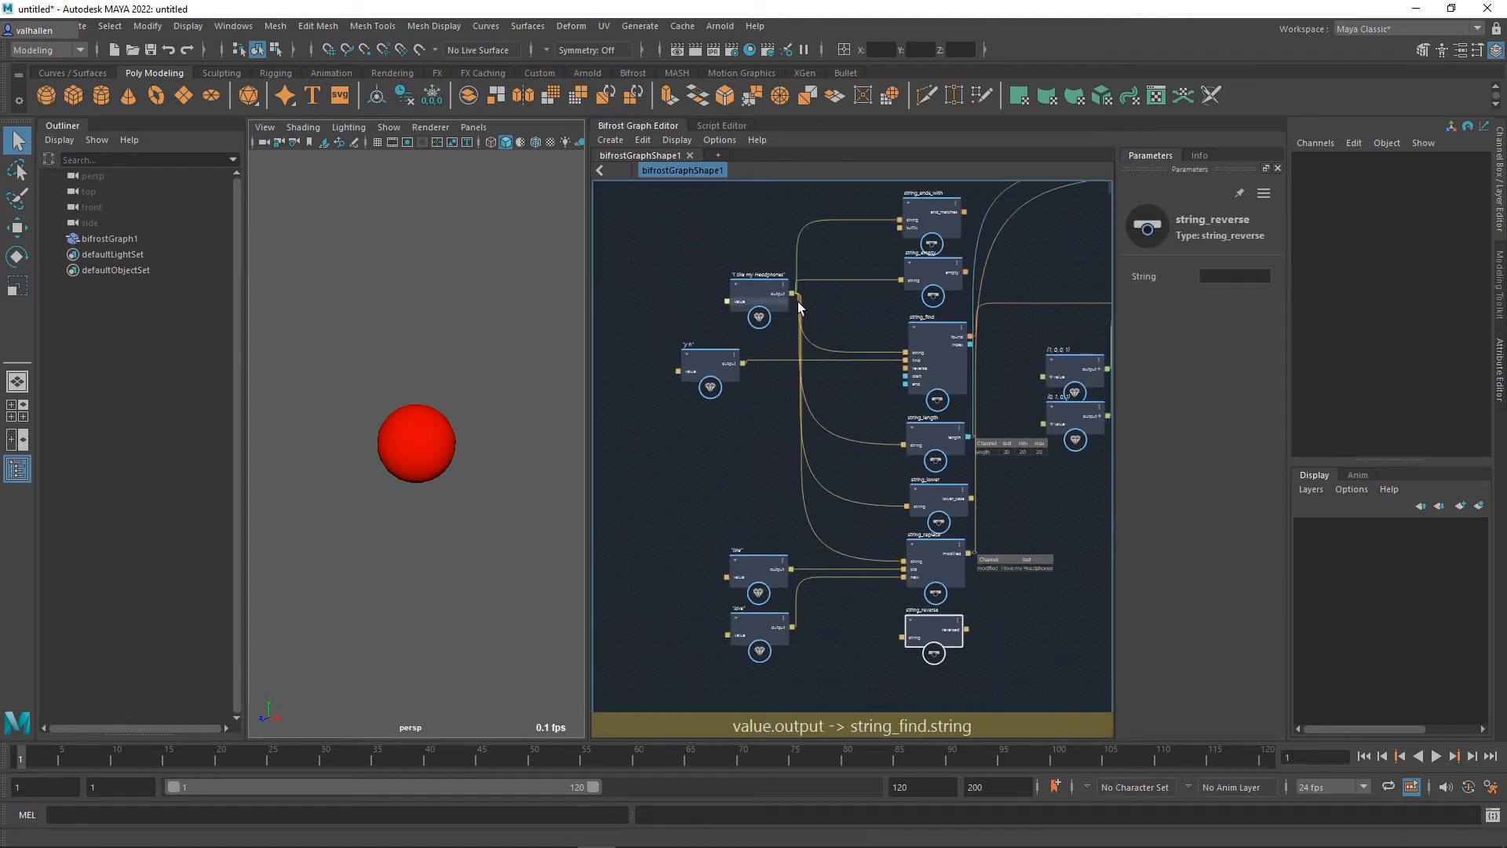
{"action": "left_click_drag", "start_coordinate": [792, 293], "coordinate": [902, 638]}
{"action": "middle_click_drag", "start_coordinate": [1030, 624], "coordinate": [945, 619]}
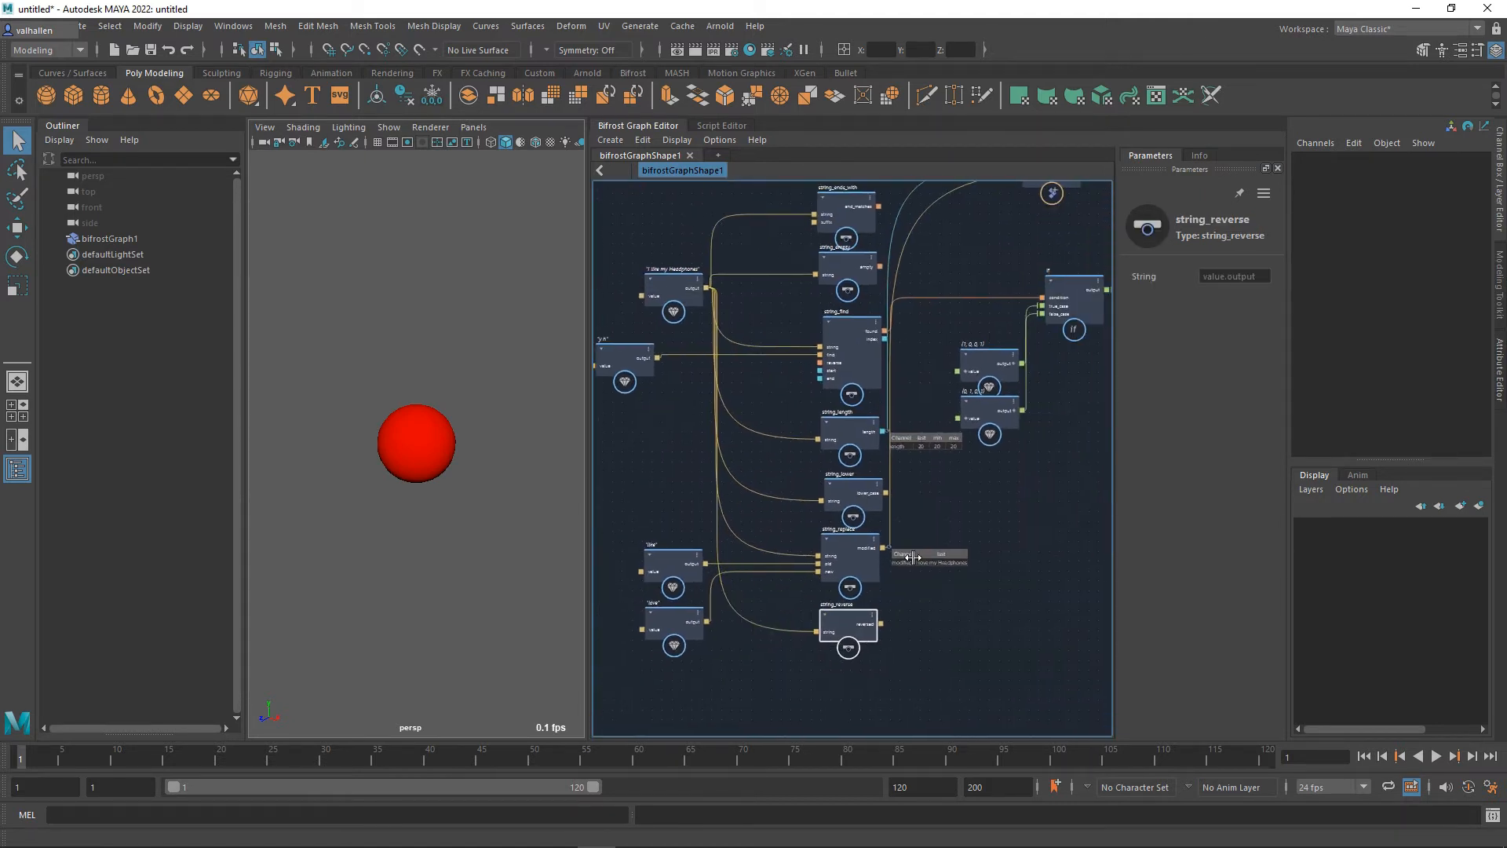
{"action": "left_click_drag", "start_coordinate": [897, 534], "coordinate": [889, 629]}
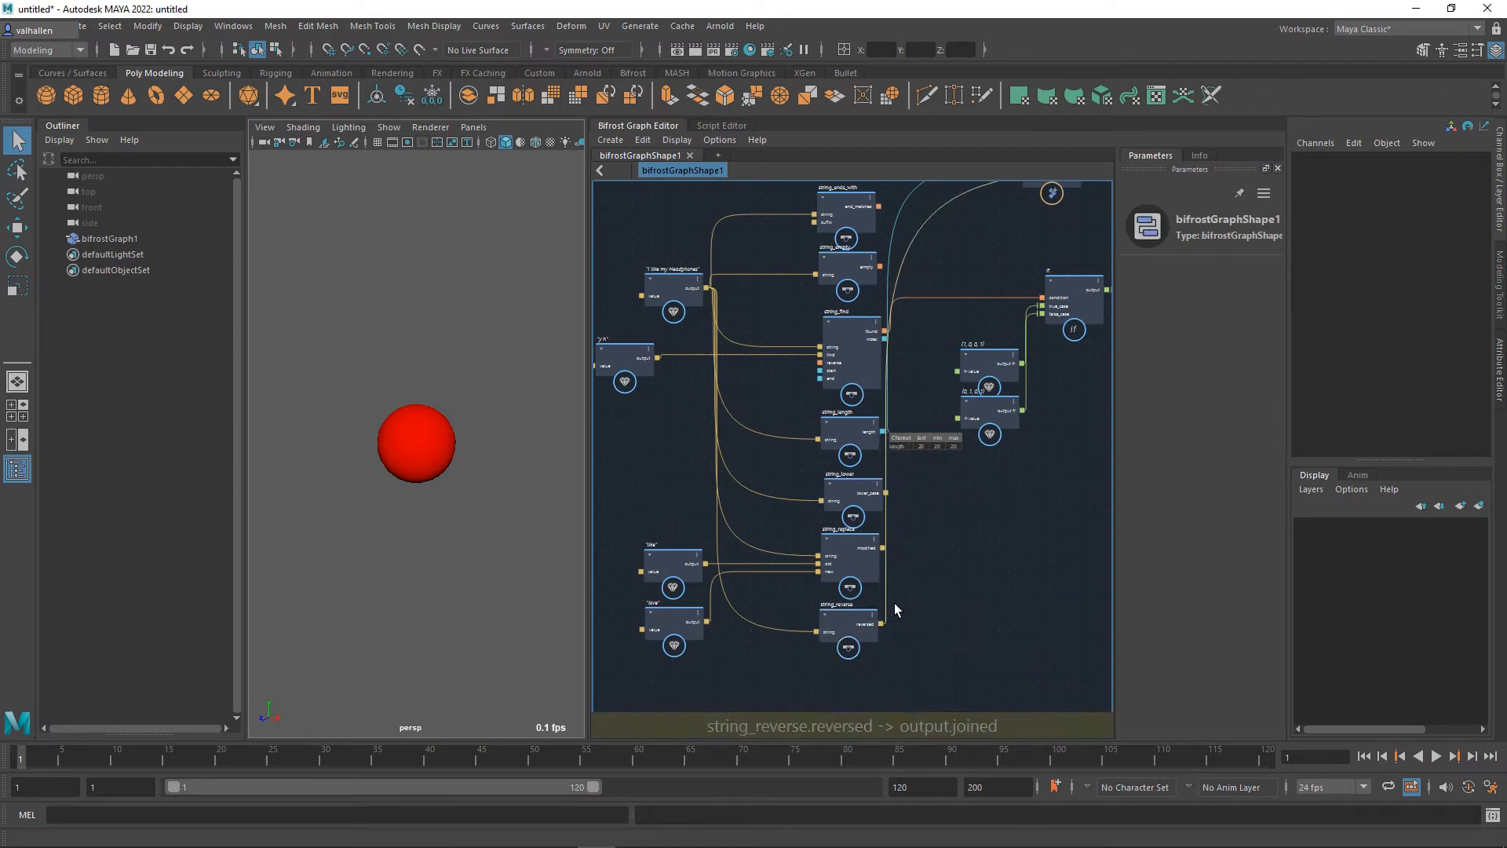
Step: Add a watchpoint to the string_reverse.reversed to output.joined connection and place it beside string_reverse
{"action": "mouse_move", "coordinate": [947, 233]}
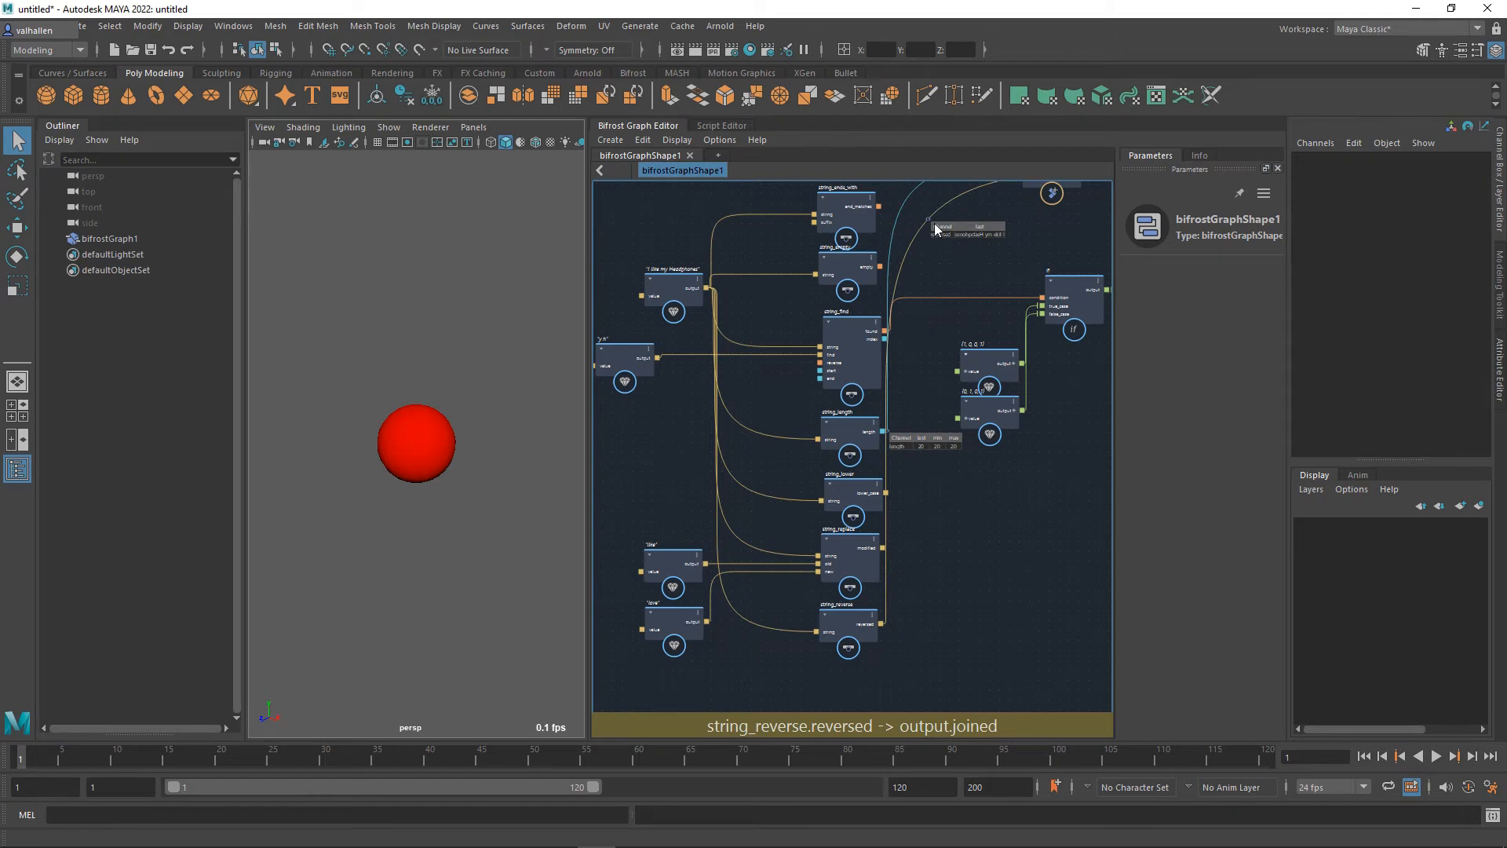
{"action": "scroll", "coordinate": [954, 681], "scroll_direction": "up", "scroll_amount": 4}
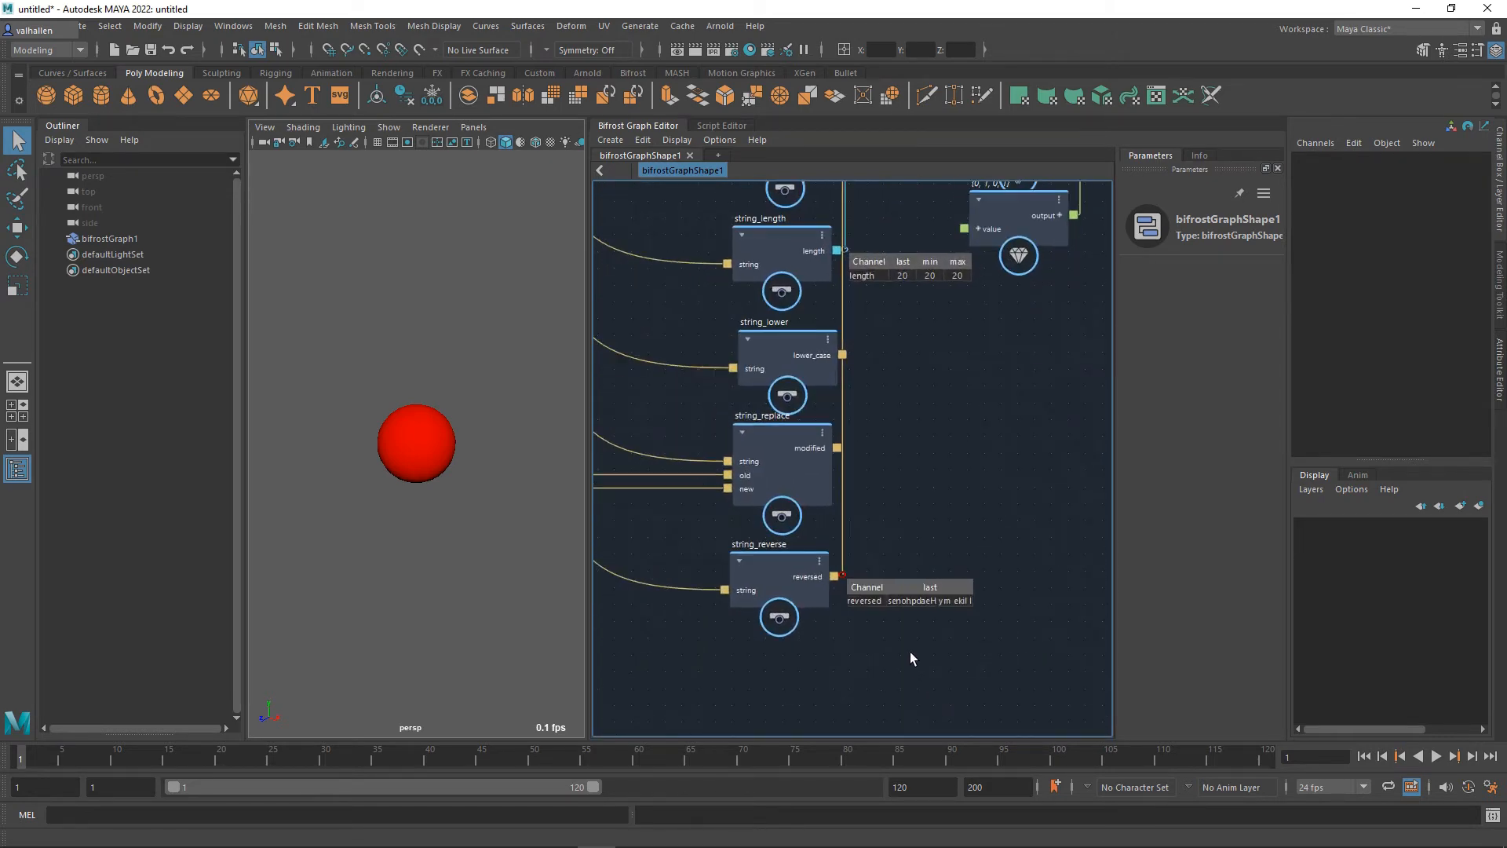
{"action": "scroll", "coordinate": [911, 655], "scroll_direction": "up", "scroll_amount": 2}
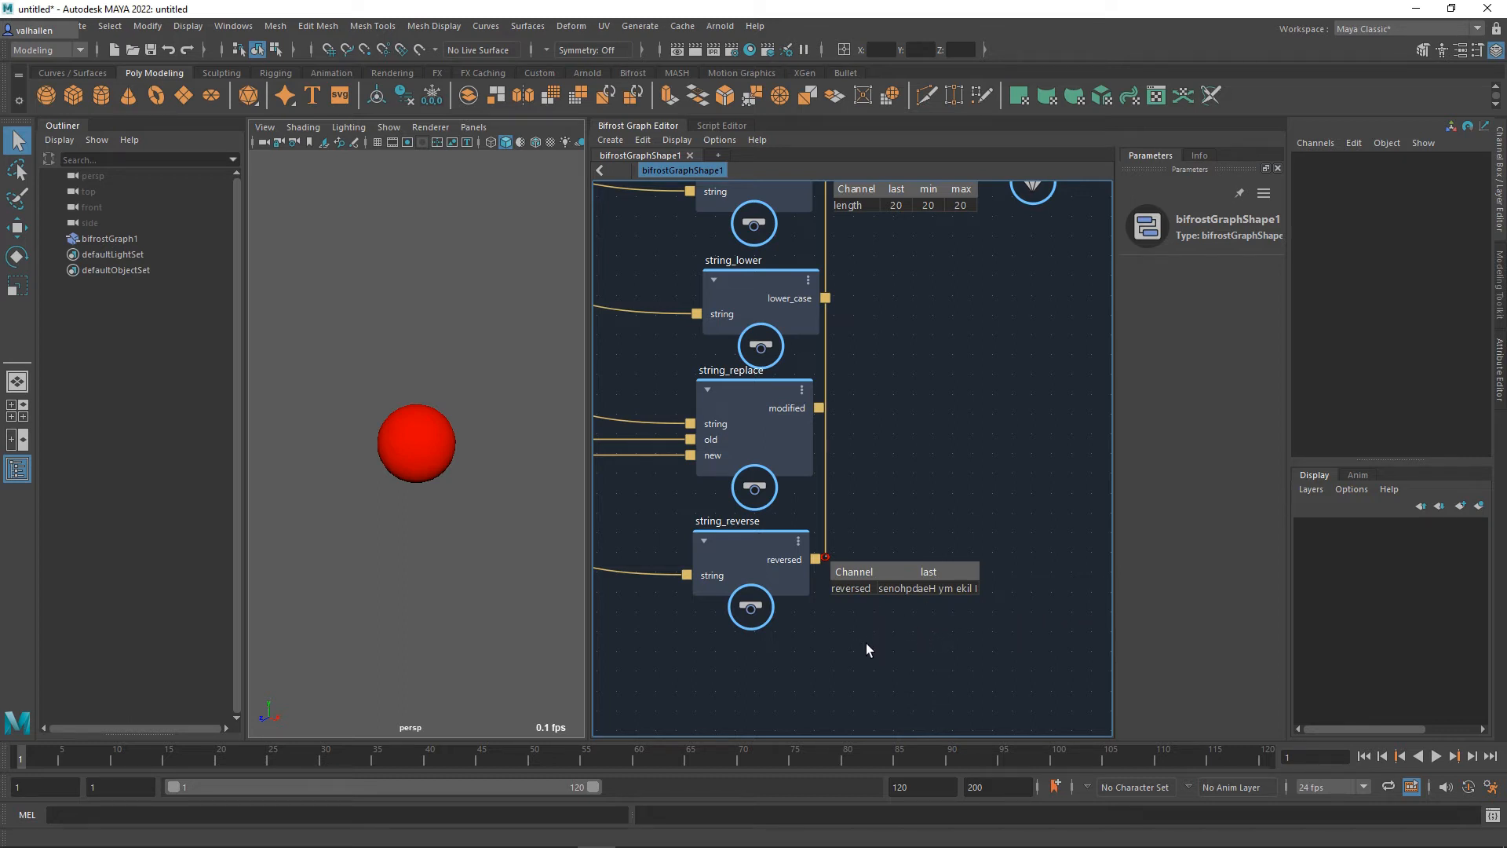
{"action": "scroll", "coordinate": [865, 643], "scroll_direction": "down", "scroll_amount": 1}
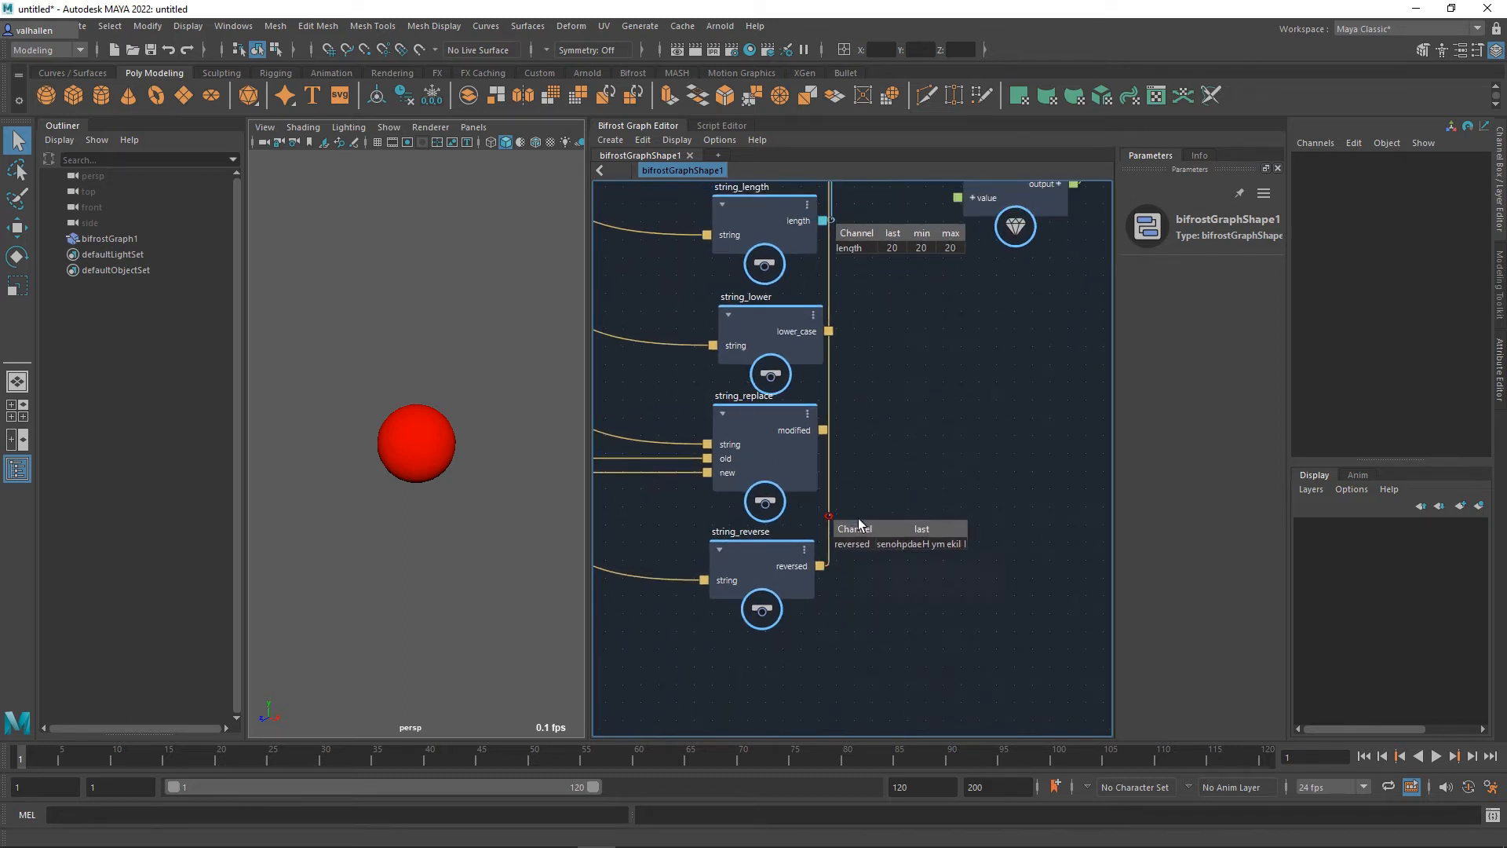
Step: Add a string_starts_with node below string_reverse
{"action": "middle_click_drag", "start_coordinate": [848, 597], "coordinate": [955, 584]}
{"action": "scroll", "coordinate": [958, 569], "scroll_direction": "down", "scroll_amount": 1}
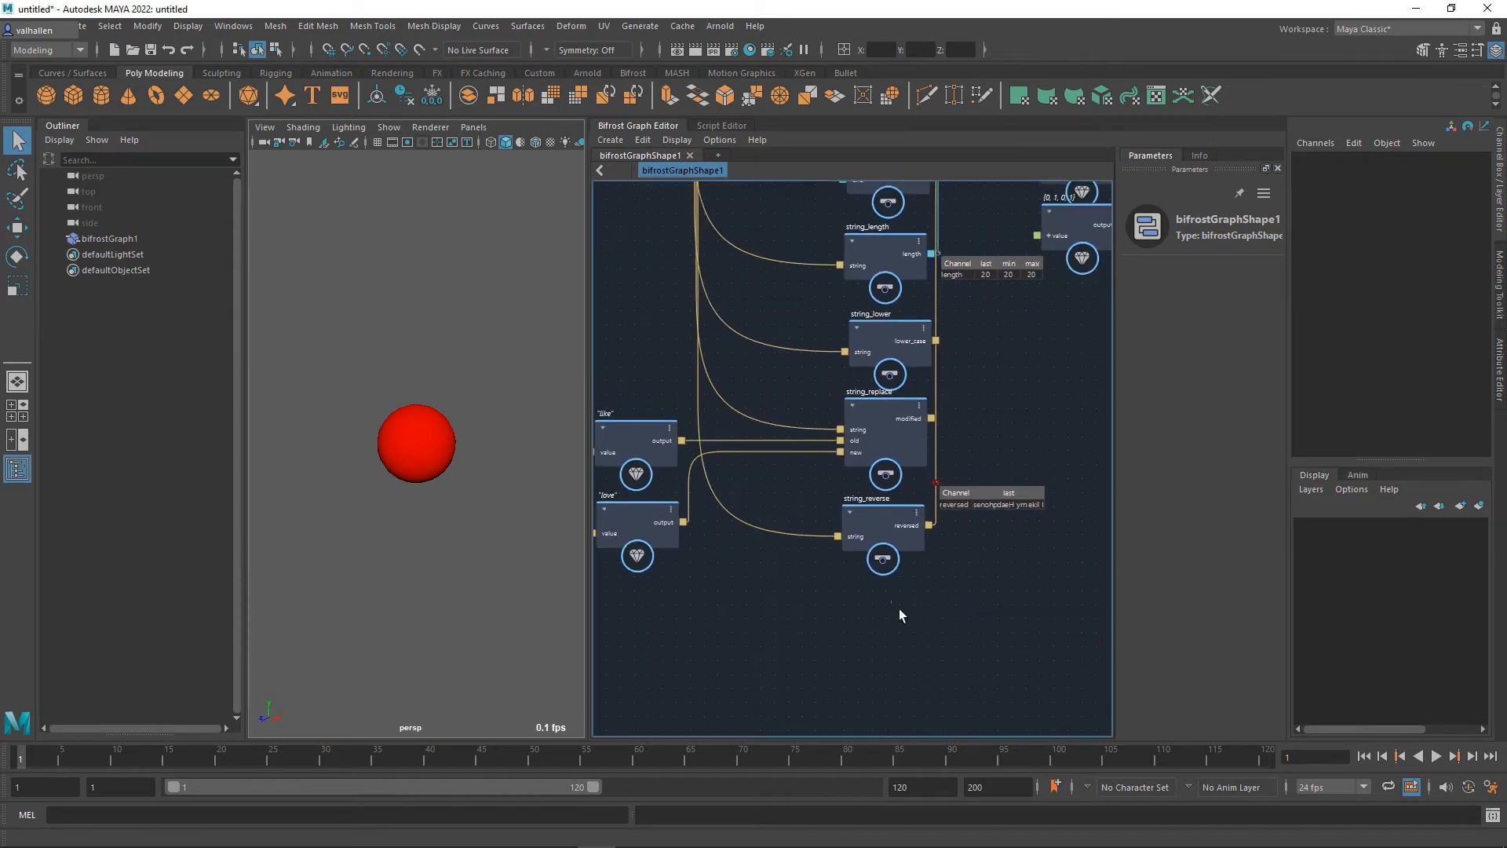
{"action": "key", "text": "Tab"}
{"action": "type", "text": "string"}
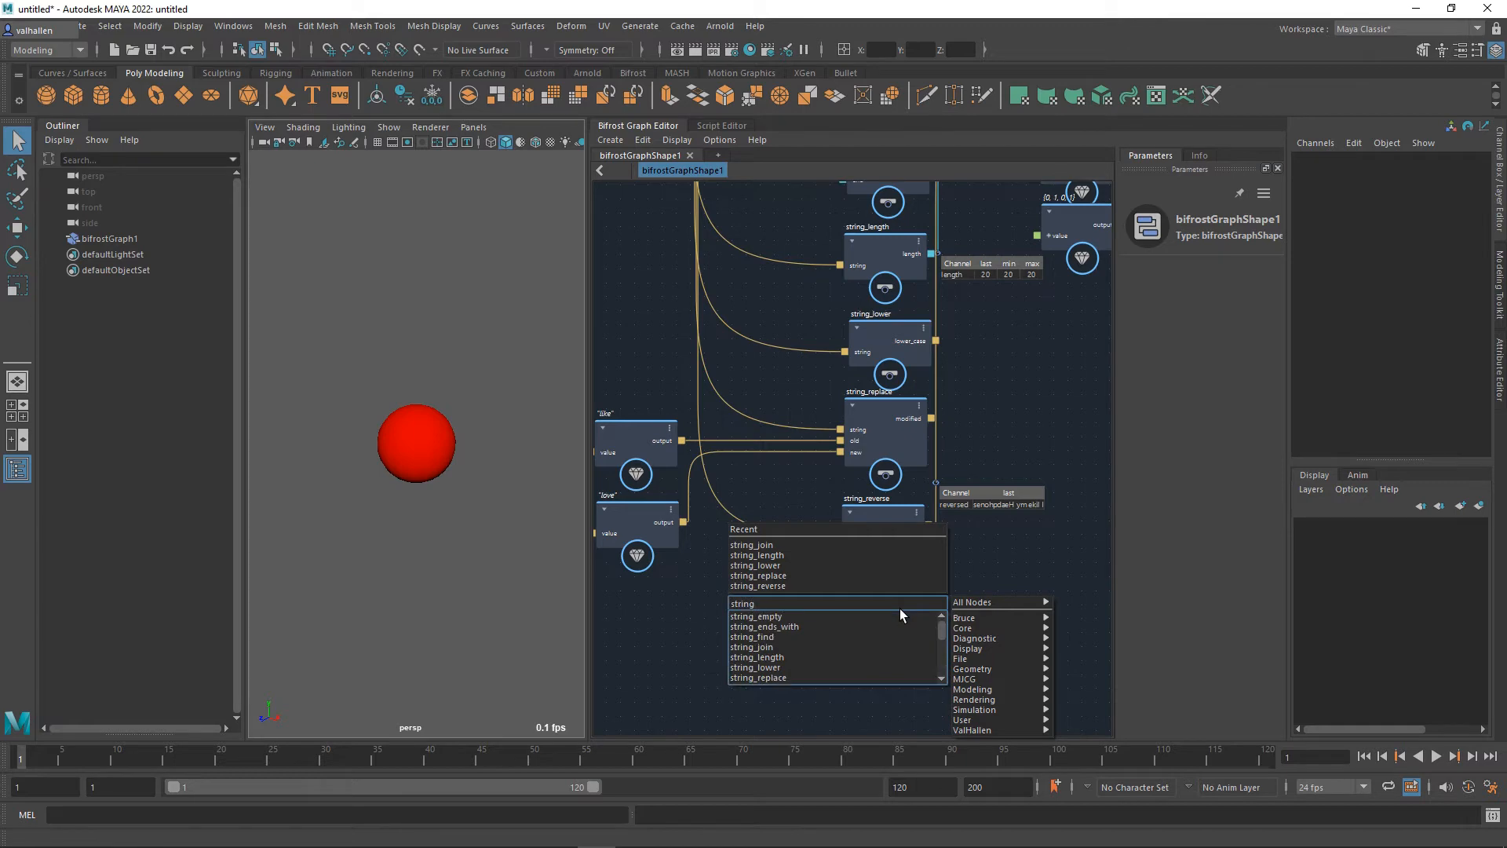
{"action": "type", "text": "_starts"}
{"action": "key", "text": "Return"}
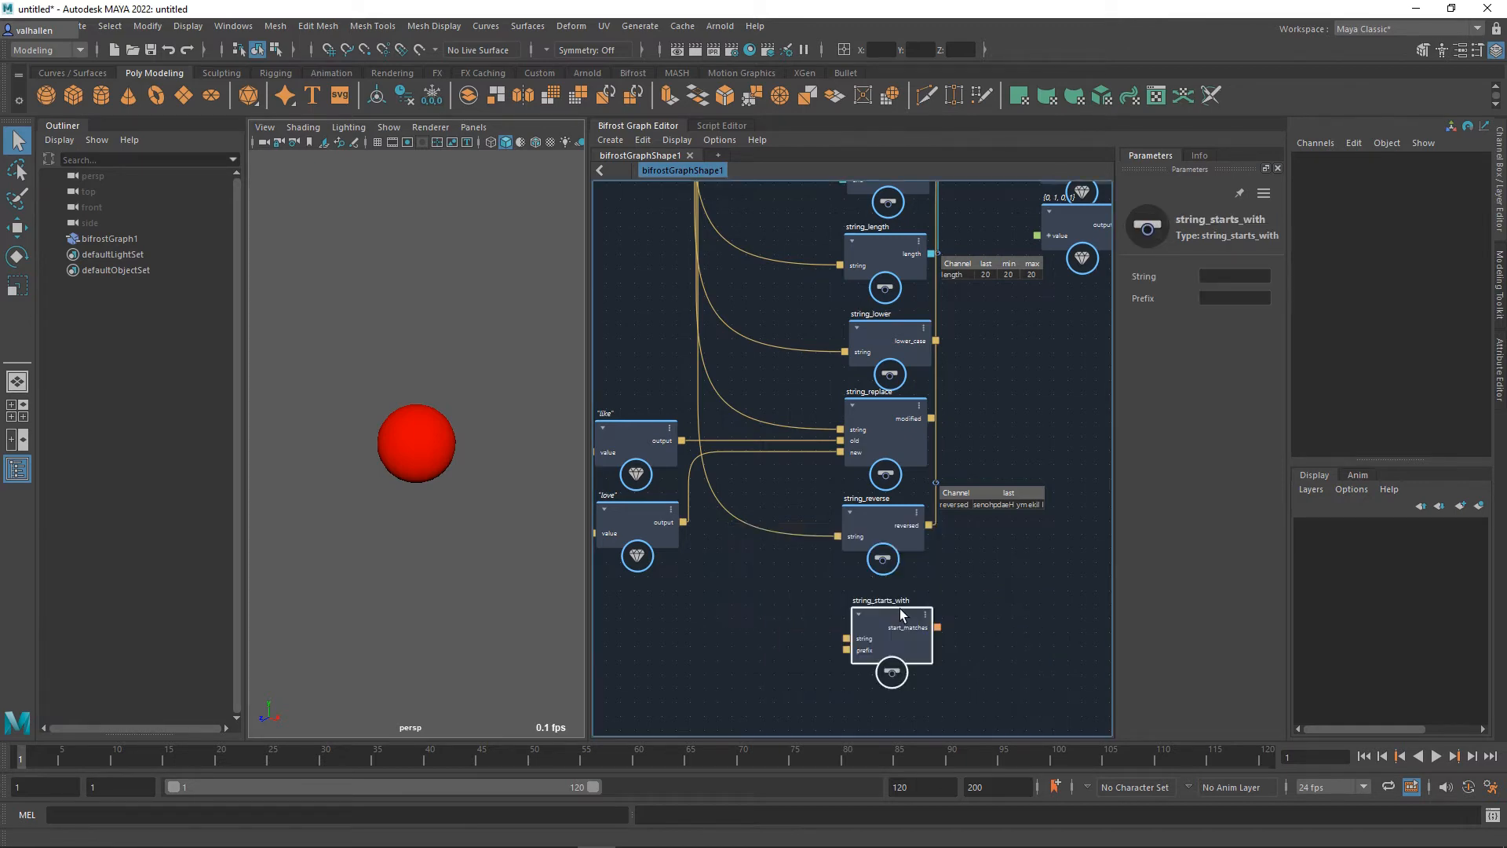
{"action": "scroll", "coordinate": [963, 591], "scroll_direction": "down", "scroll_amount": 2}
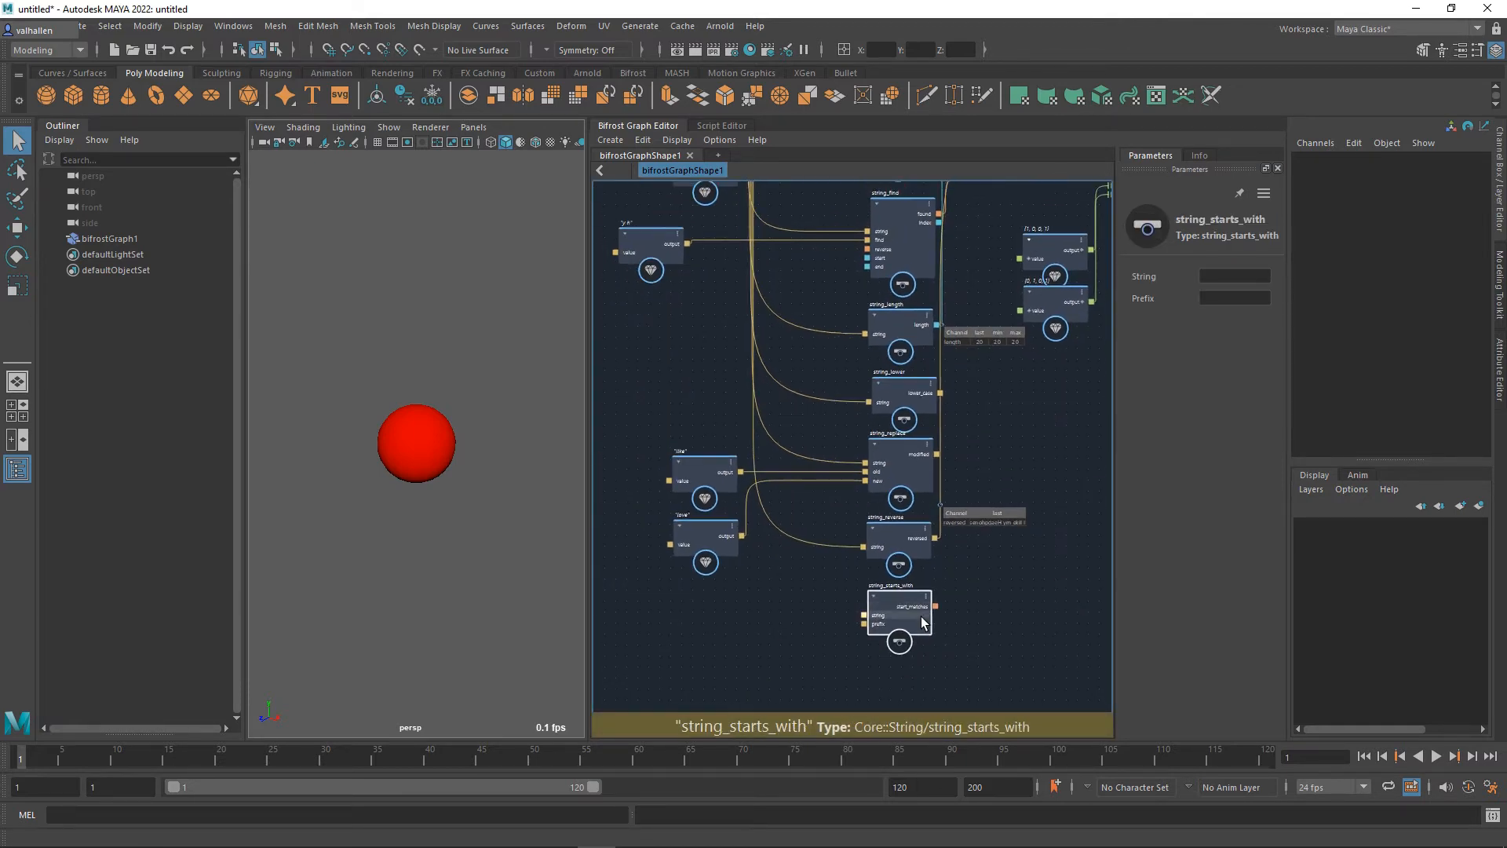
Step: Connect string_starts_with's start_matches port to the if node's condition and the "I like my Headphones" output to its string port
{"action": "left_click", "coordinate": [940, 609]}
{"action": "scroll", "coordinate": [1036, 442], "scroll_direction": "down", "scroll_amount": 1}
{"action": "middle_click_drag", "start_coordinate": [1037, 441], "coordinate": [1080, 473], "text": "alt"}
{"action": "left_click", "coordinate": [1005, 495]}
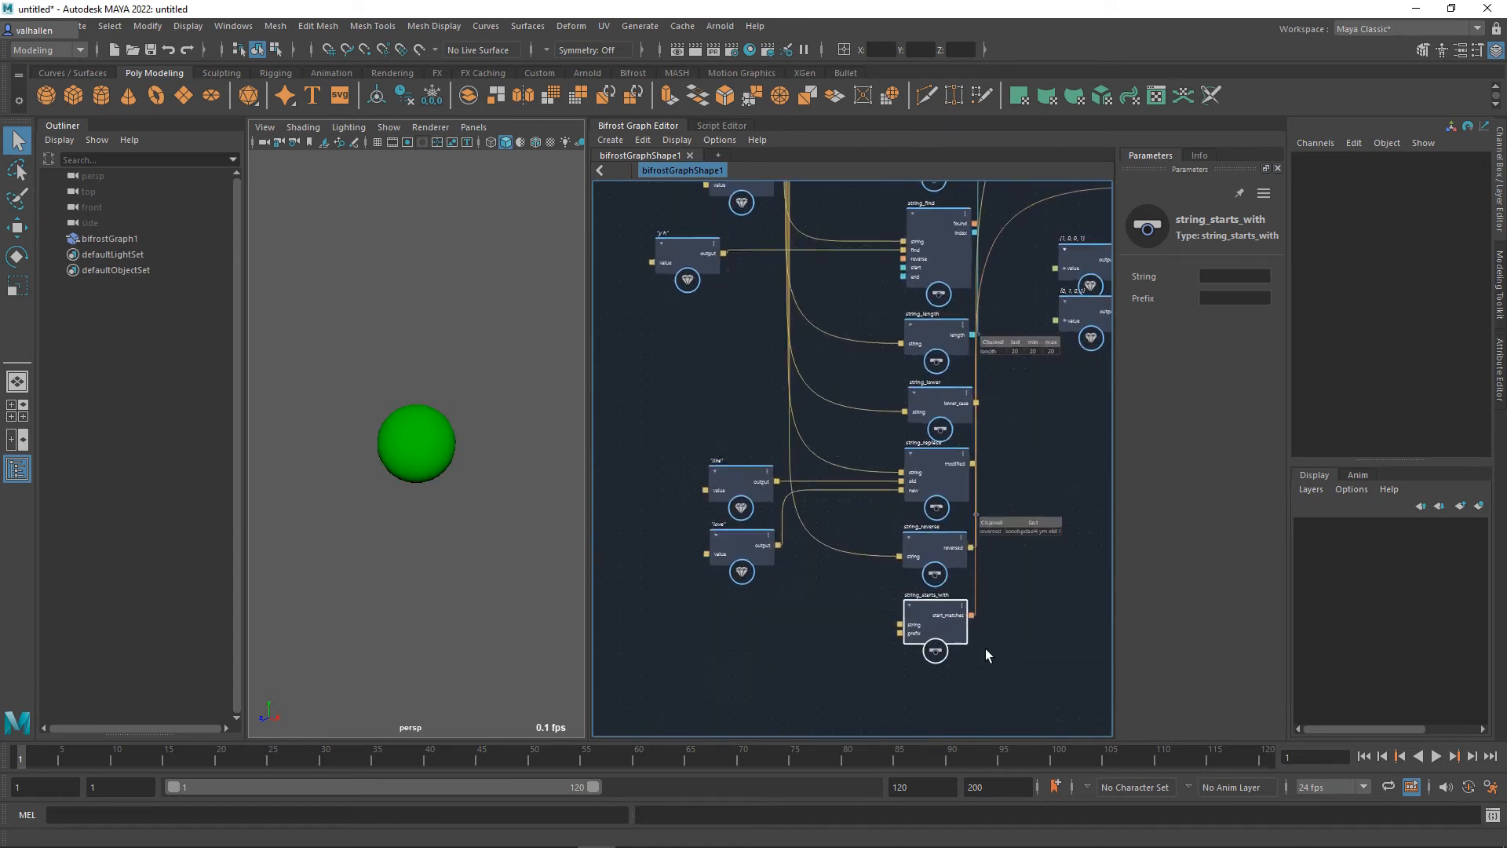
{"action": "scroll", "coordinate": [837, 426], "scroll_direction": "up", "scroll_amount": 2}
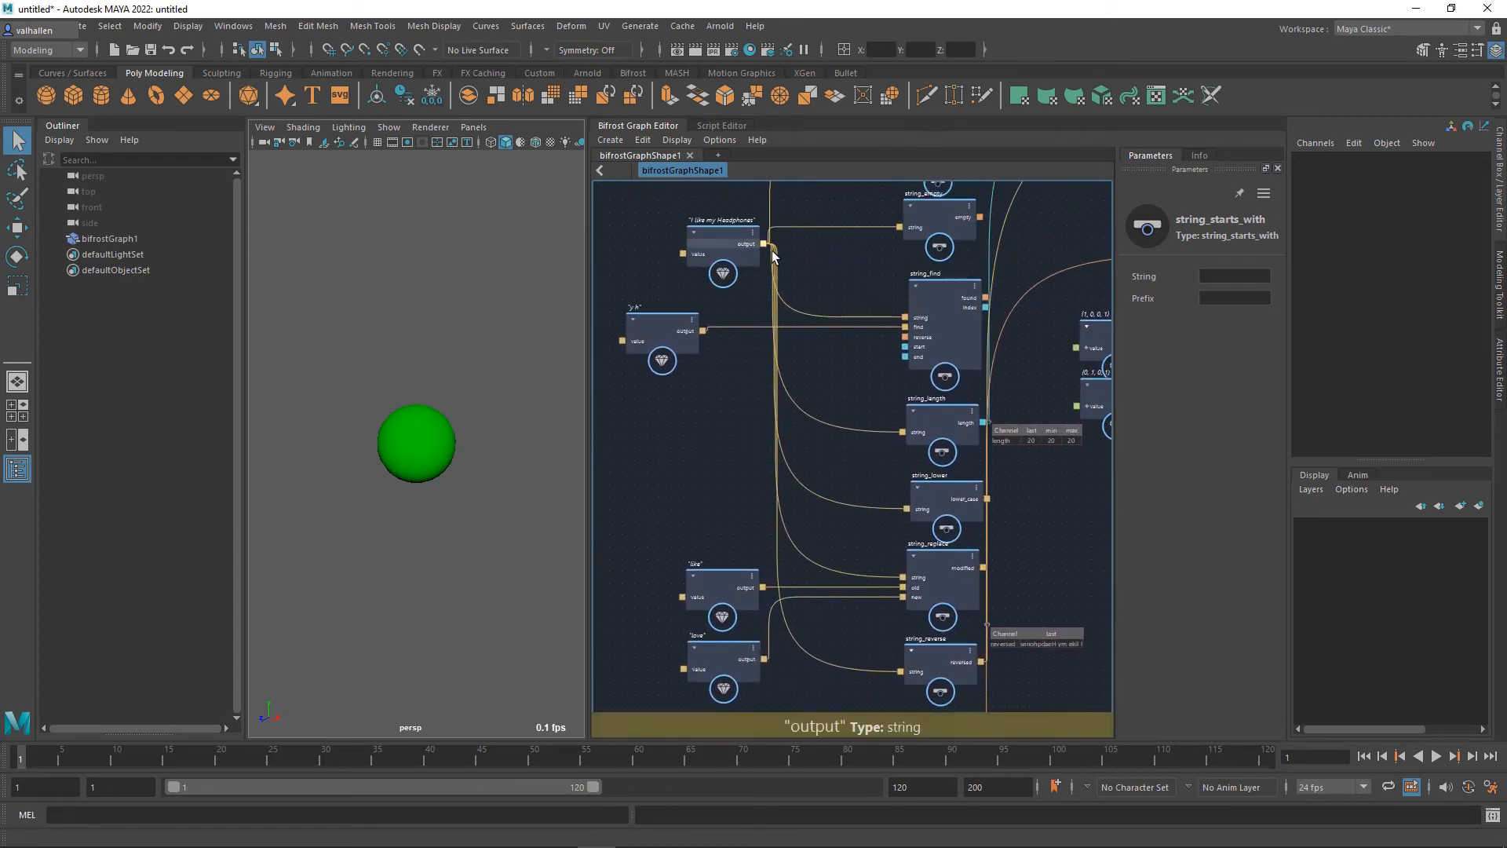
{"action": "left_click_drag", "start_coordinate": [764, 245], "coordinate": [895, 640]}
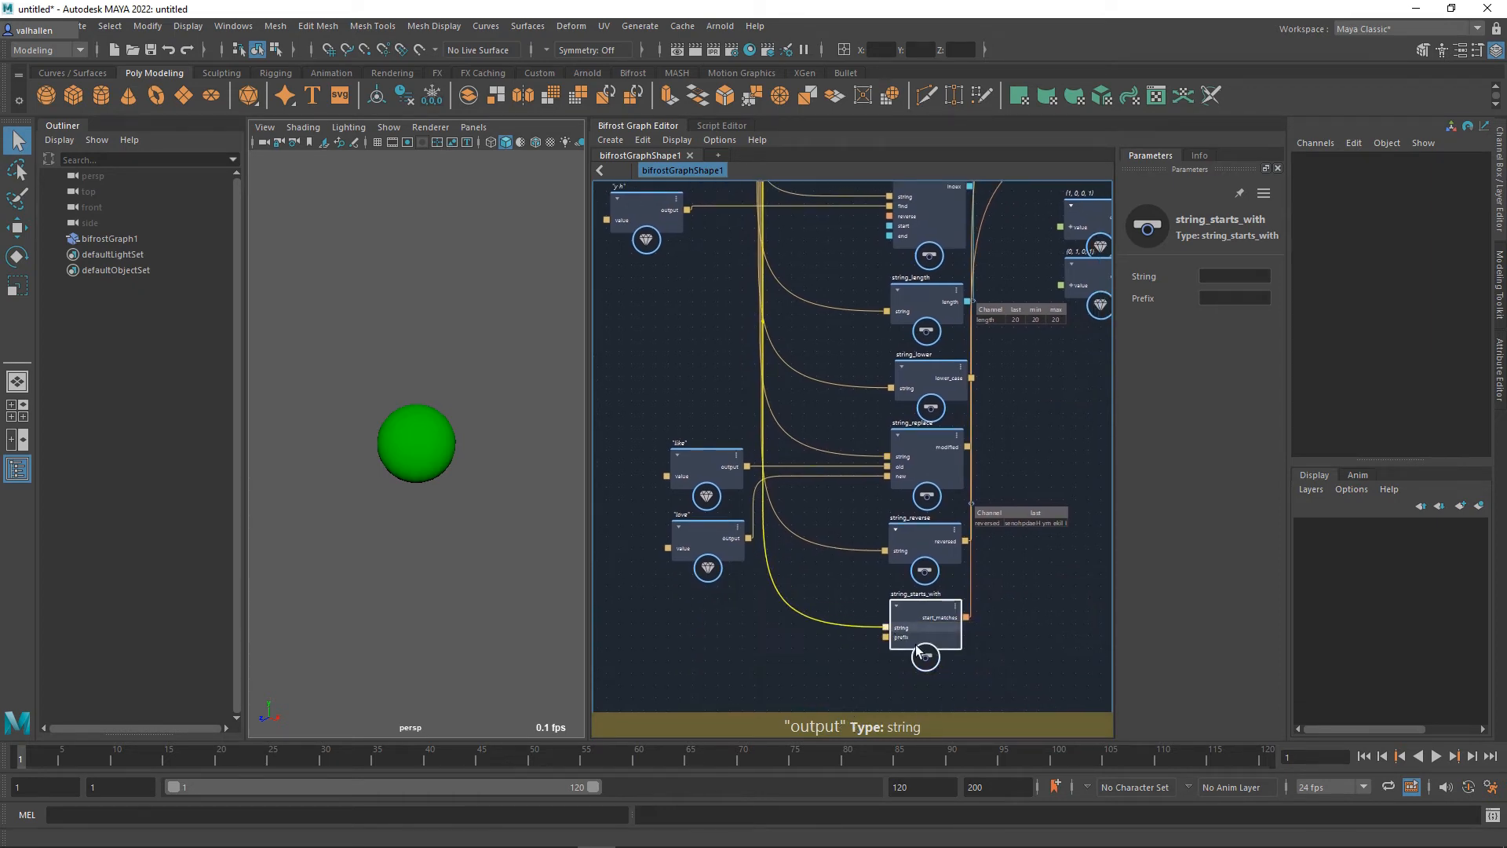
Step: Connect the "love" value node to string_starts_with's prefix port, move it lower, and change its string to "I"
{"action": "middle_click_drag", "start_coordinate": [779, 580], "coordinate": [822, 565], "text": "alt"}
{"action": "middle_click_drag", "start_coordinate": [810, 407], "coordinate": [788, 582], "text": "alt"}
{"action": "middle_click_drag", "start_coordinate": [898, 431], "coordinate": [826, 448], "text": "alt"}
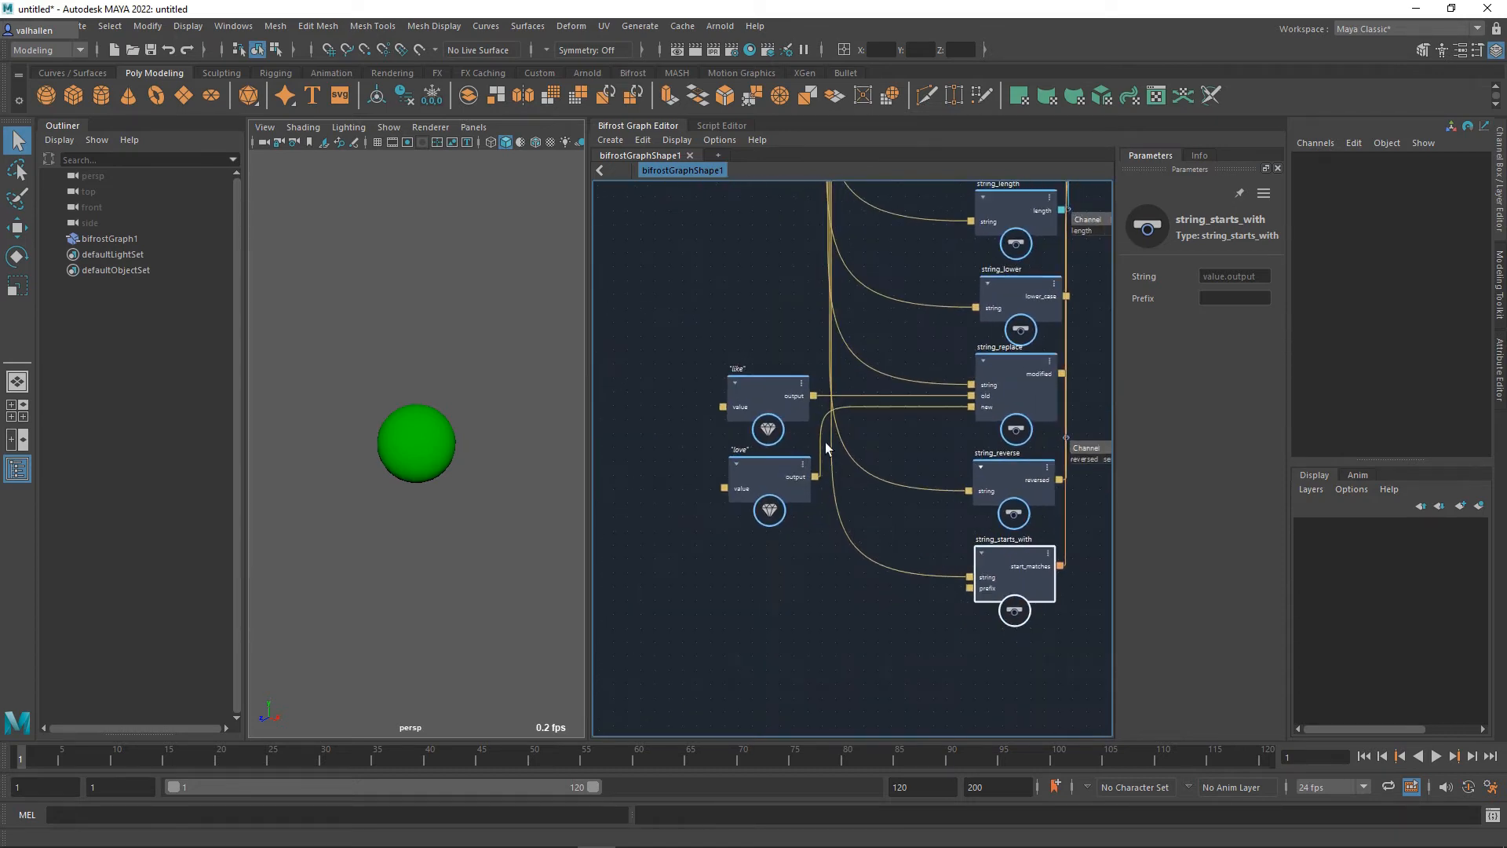
{"action": "left_click_drag", "start_coordinate": [778, 478], "coordinate": [971, 587]}
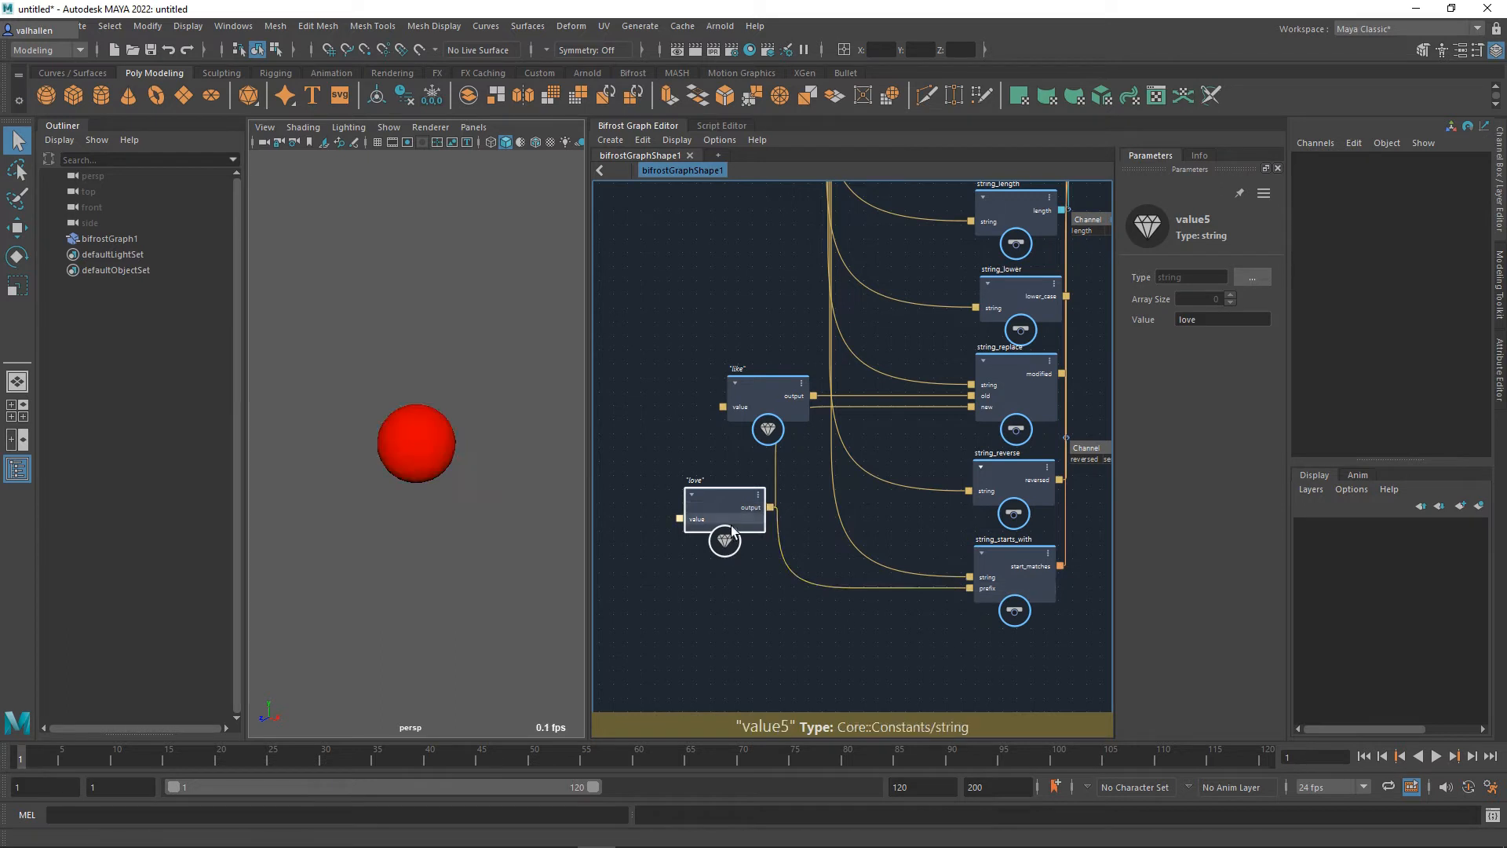
{"action": "left_click_drag", "start_coordinate": [733, 534], "coordinate": [750, 569]}
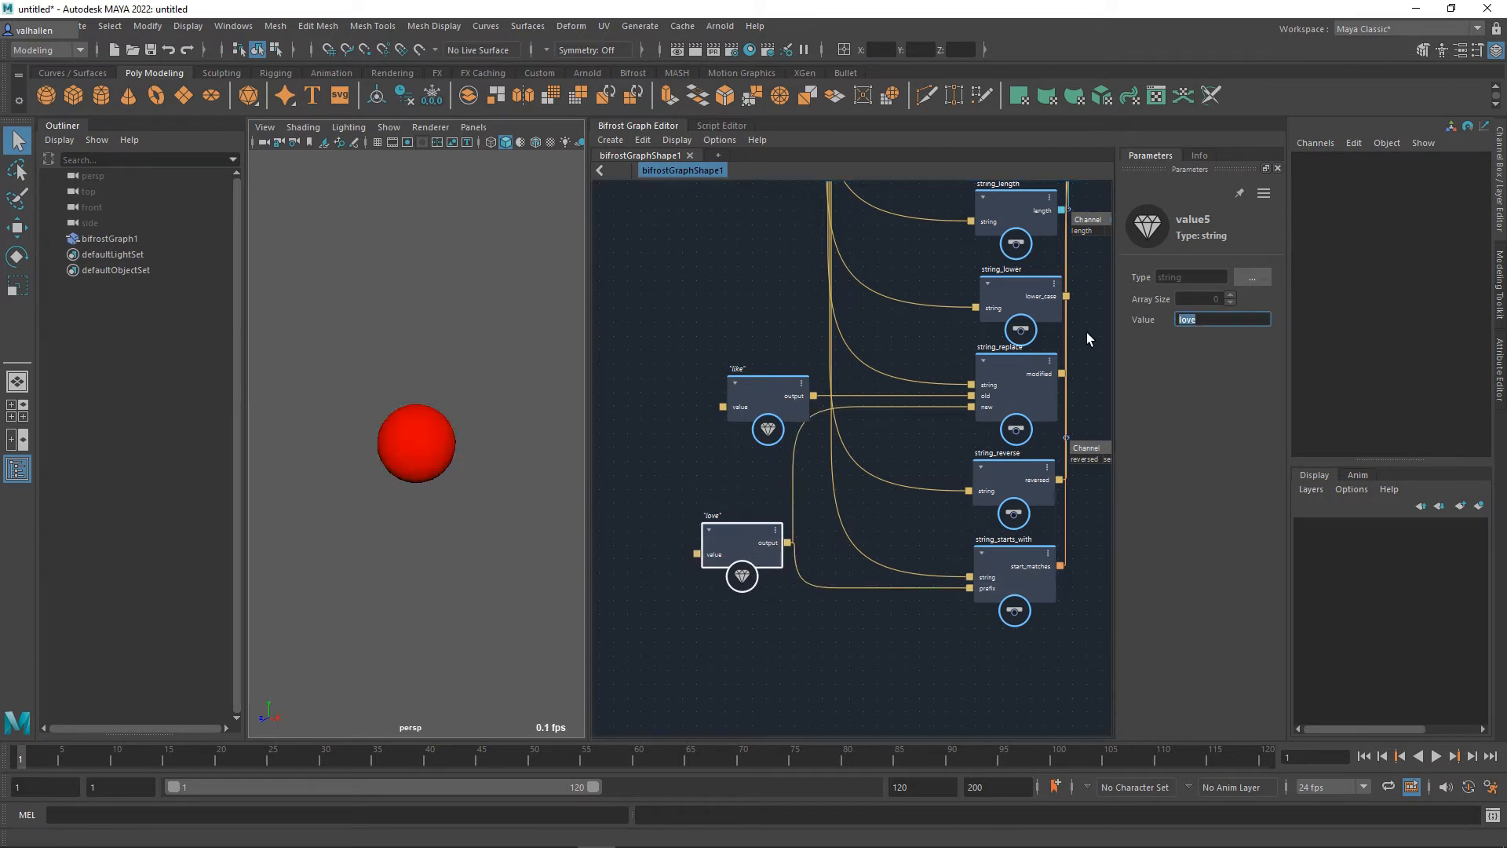
{"action": "type", "text": "l"}
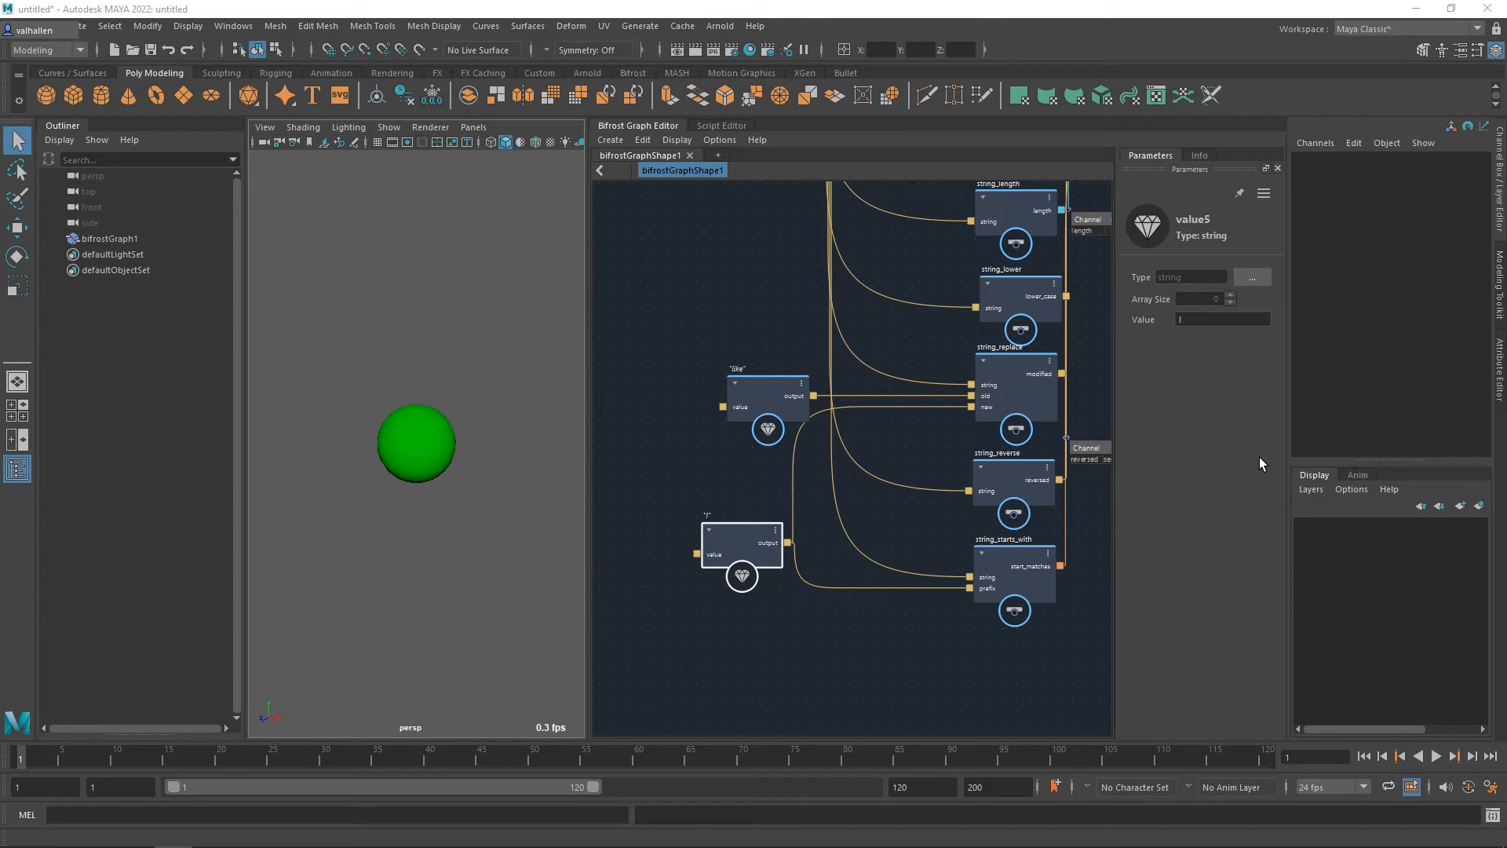
Step: Add a string_strip node and align it below string_starts_with
{"action": "key", "text": "Tab"}
{"action": "type", "text": "str"}
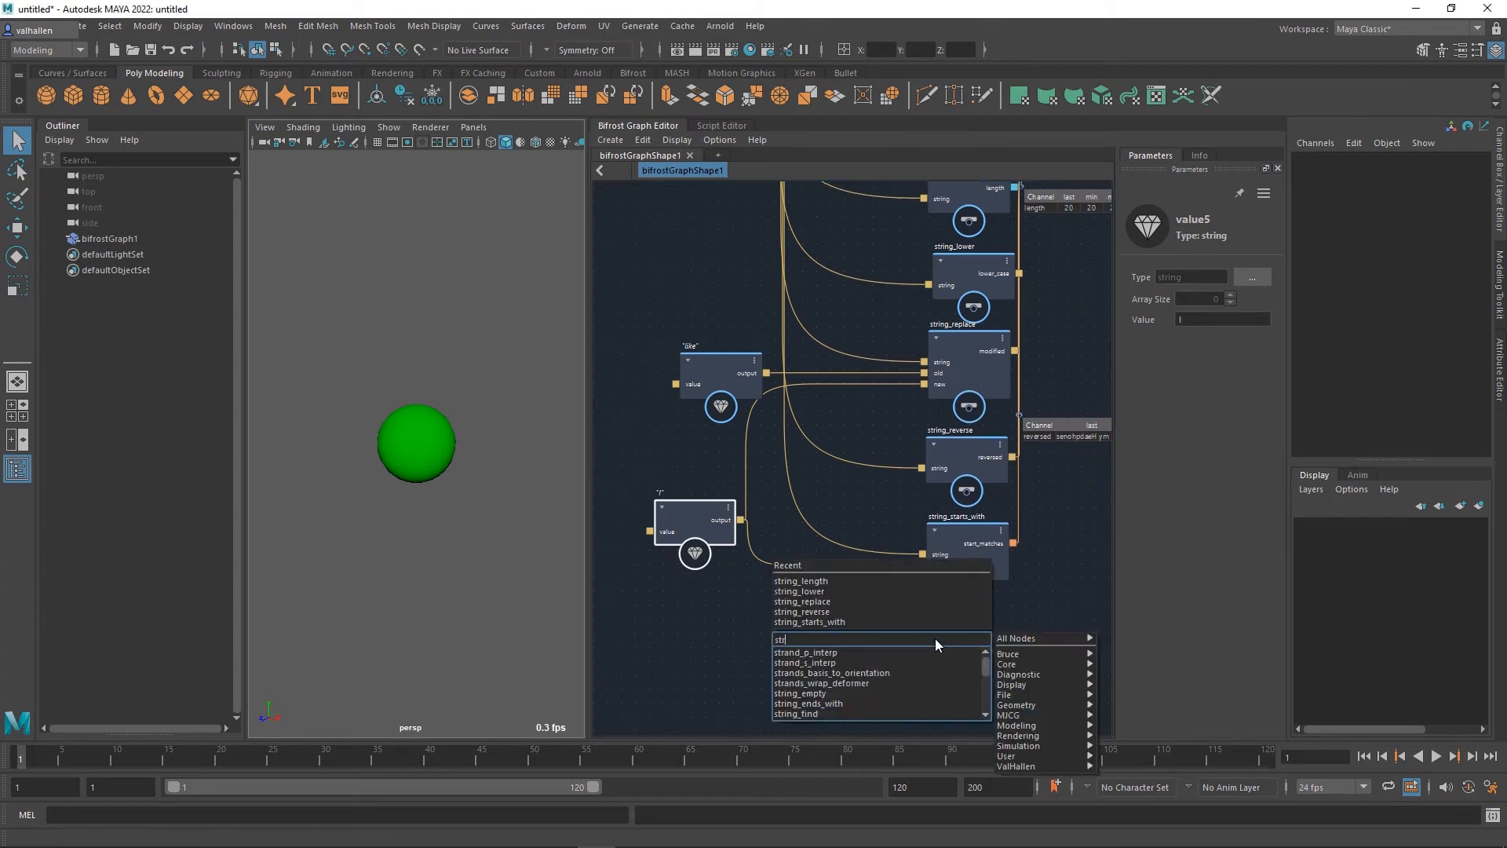
{"action": "type", "text": "ing_strip"}
{"action": "key", "text": "Return"}
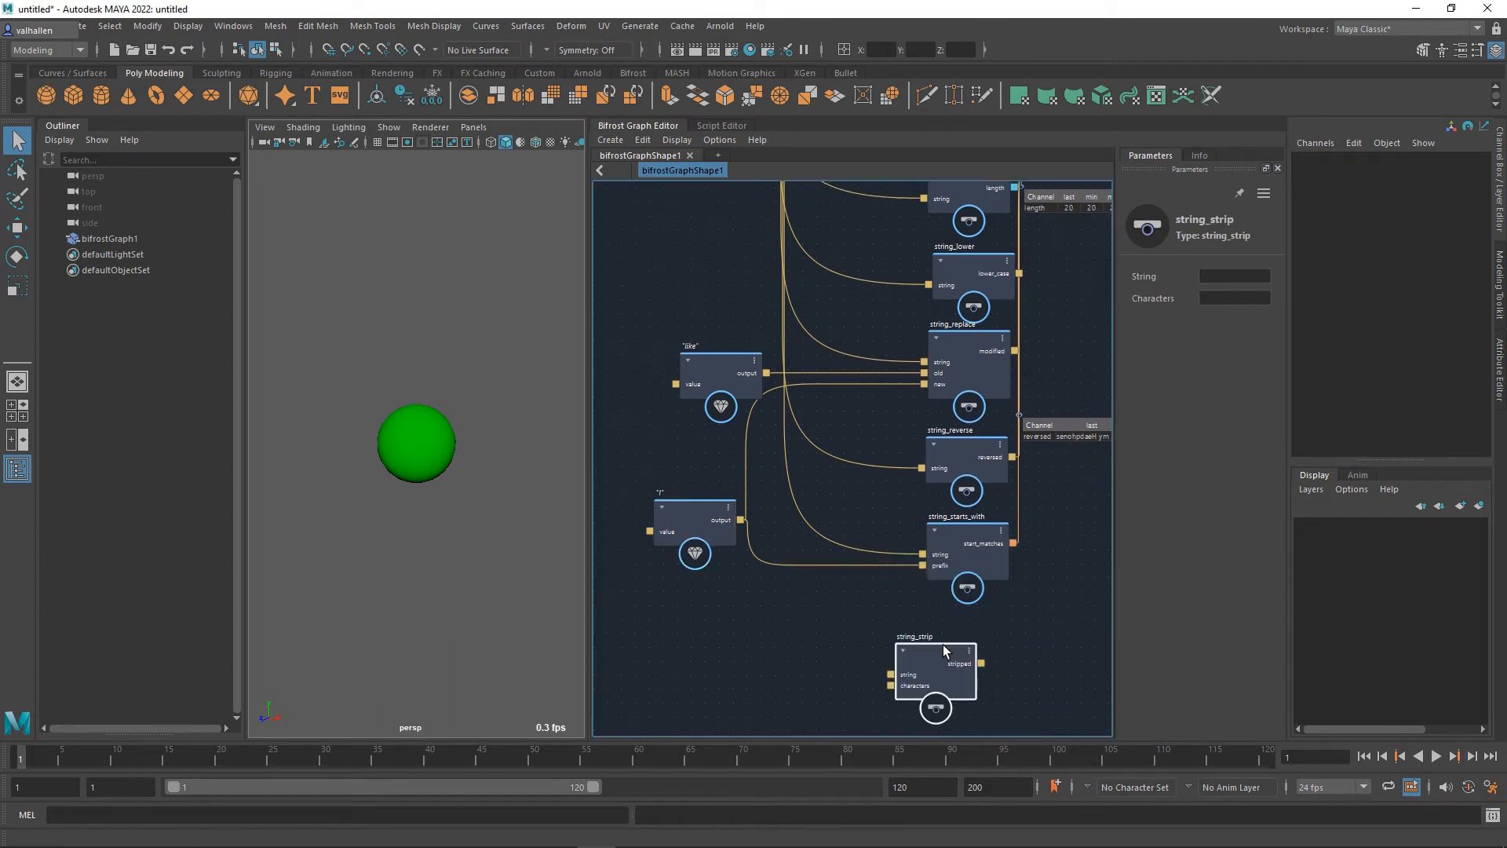
{"action": "left_click_drag", "start_coordinate": [988, 642], "coordinate": [979, 640]}
Step: Connect the "I like my Headphones" output to string_strip's string port
{"action": "middle_click_drag", "start_coordinate": [850, 539], "coordinate": [851, 510], "text": "alt"}
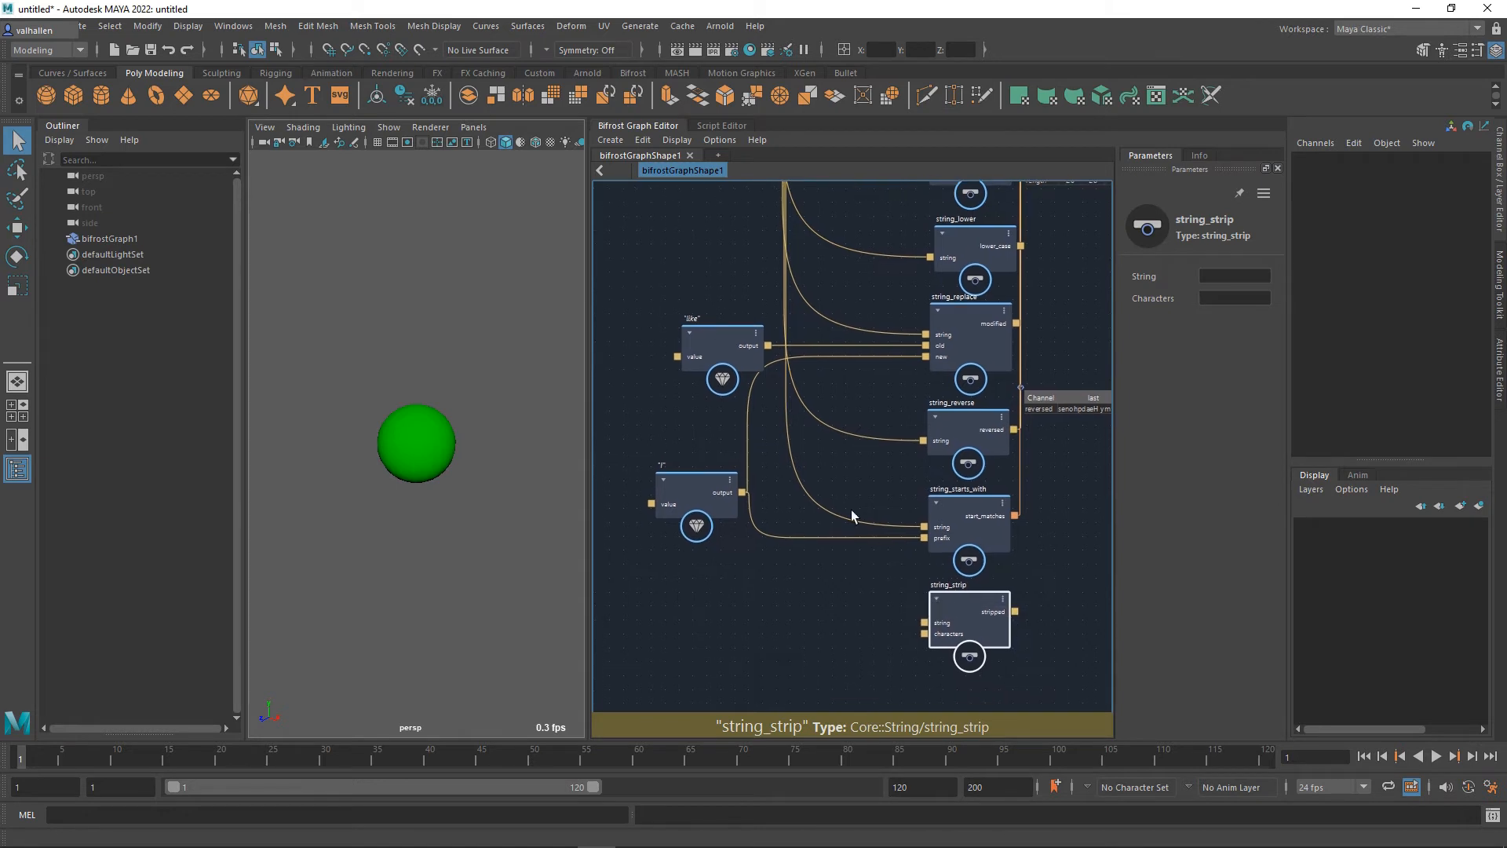
{"action": "right_click_drag", "start_coordinate": [829, 449], "coordinate": [824, 446], "text": "alt"}
{"action": "middle_click_drag", "start_coordinate": [824, 446], "coordinate": [812, 549], "text": "alt"}
{"action": "left_click", "coordinate": [775, 218]}
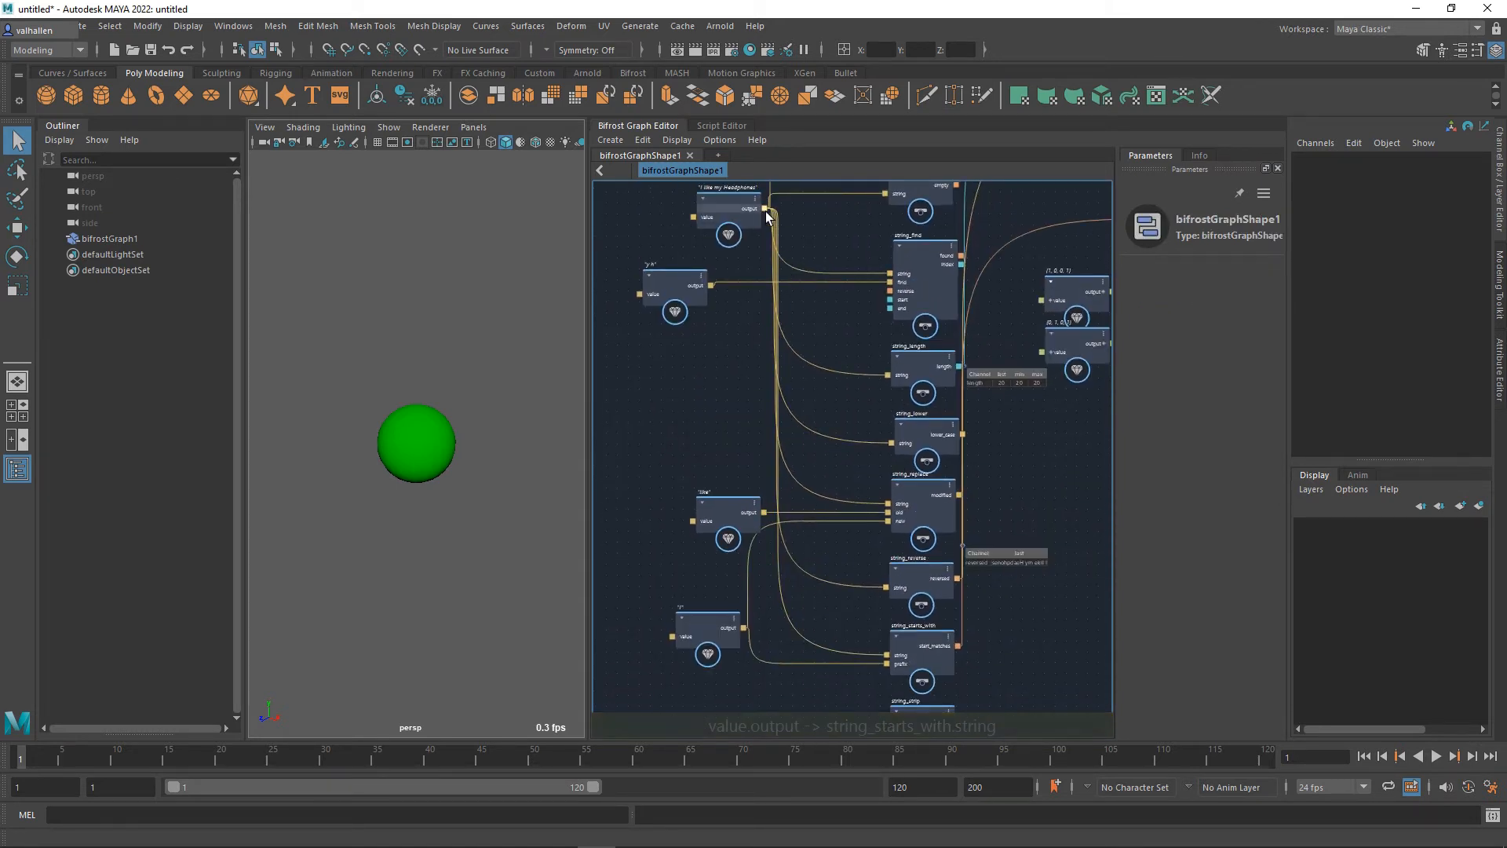
{"action": "left_click_drag", "start_coordinate": [767, 211], "coordinate": [897, 624]}
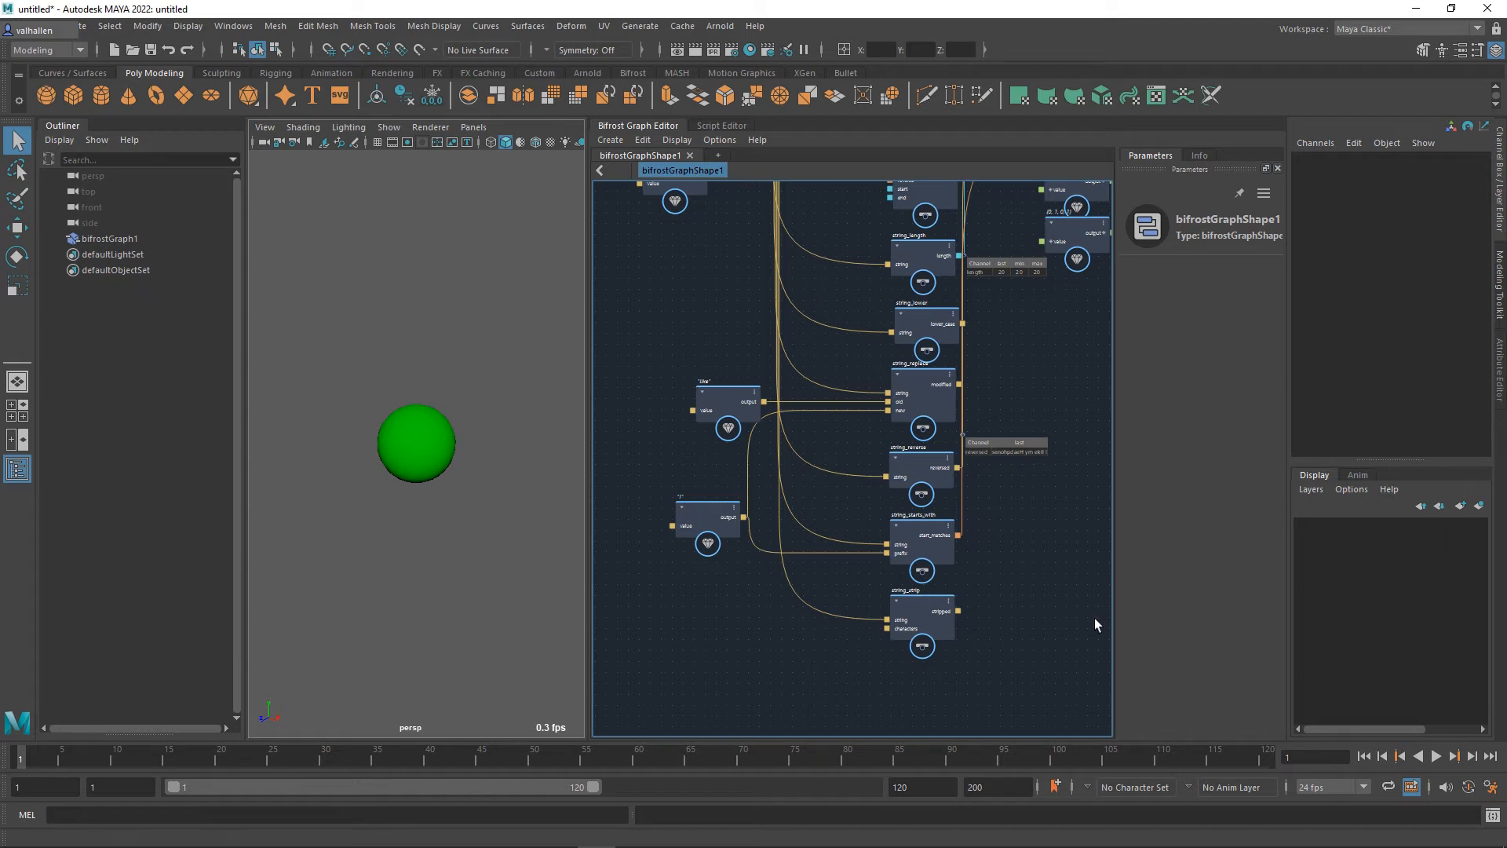
Step: Connect the "I" value node to string_strip's characters port and string_strip's stripped port to the output node's joined port
{"action": "middle_click_drag", "start_coordinate": [949, 667], "coordinate": [966, 646], "text": "alt"}
{"action": "left_click_drag", "start_coordinate": [747, 494], "coordinate": [700, 513]}
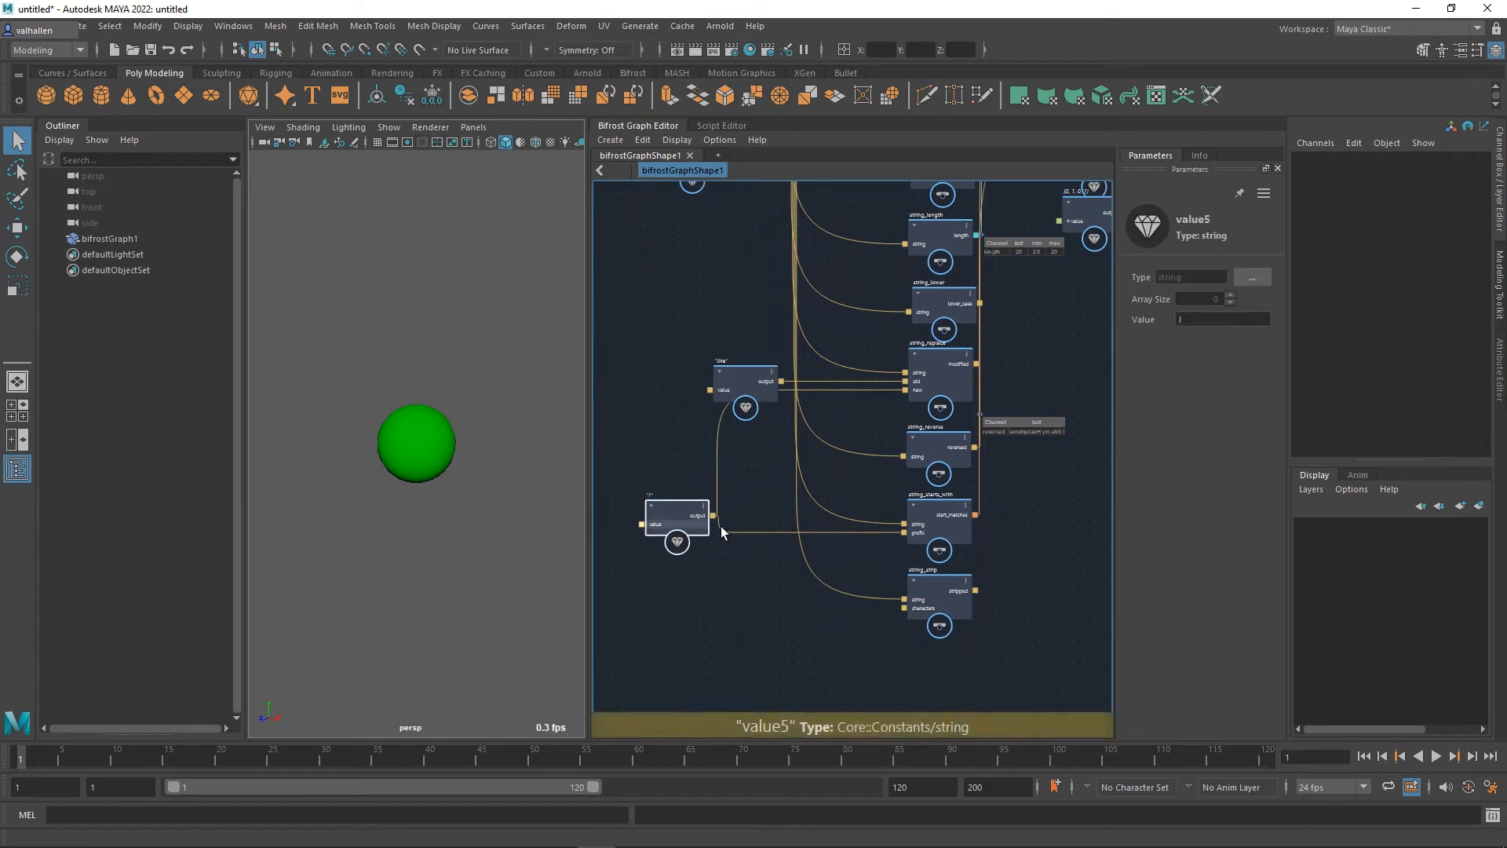
{"action": "left_click_drag", "start_coordinate": [895, 619], "coordinate": [1016, 407]}
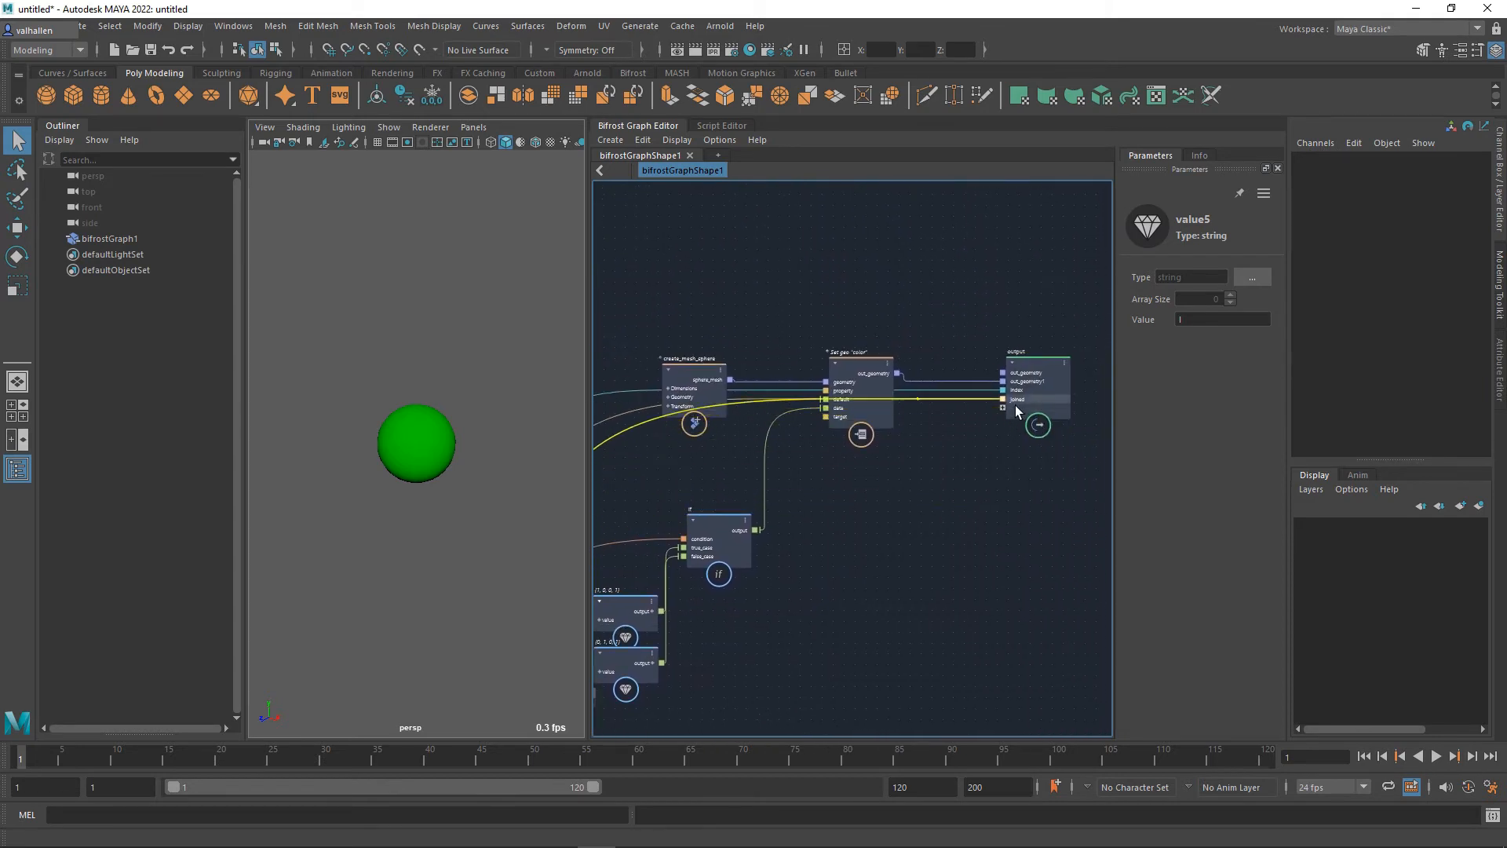
Step: Add a watchpoint to the connection between stripped and joined and place it beside string_strip's stripped port
{"action": "right_click", "coordinate": [627, 431]}
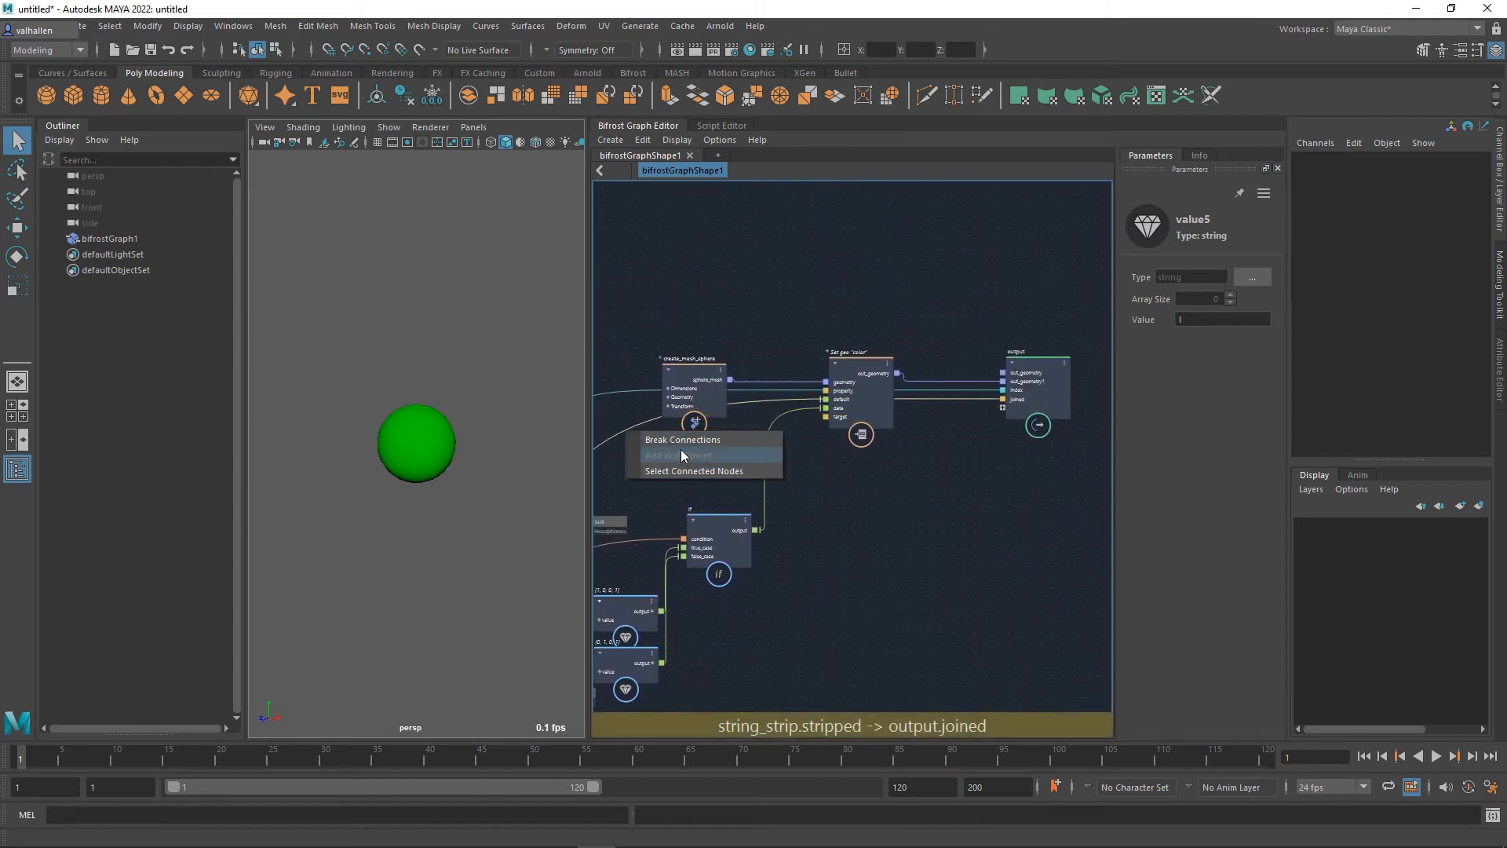
{"action": "middle_click_drag", "start_coordinate": [594, 516], "coordinate": [810, 442], "text": "alt"}
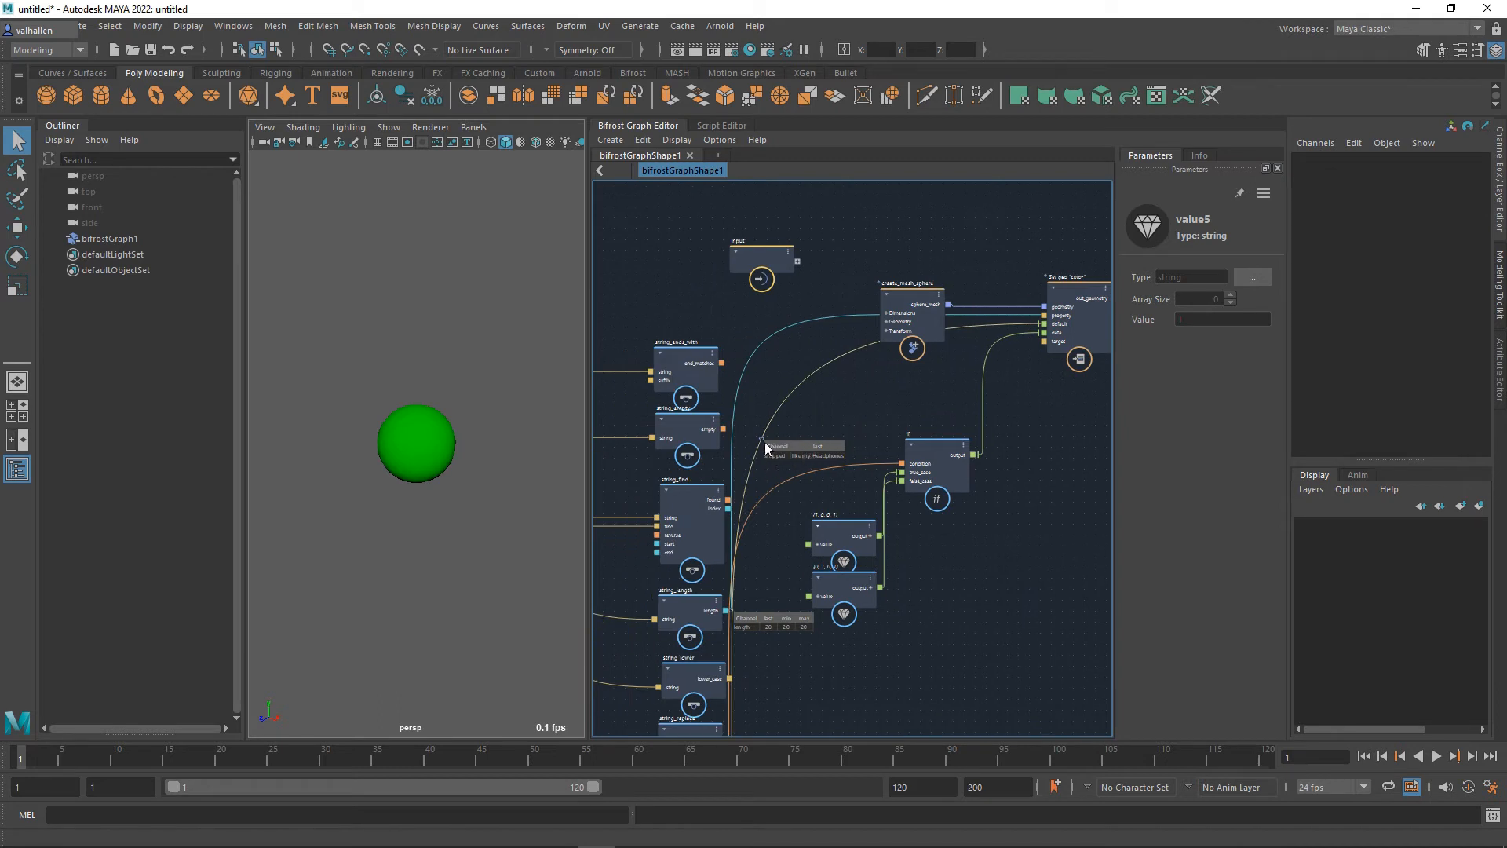
{"action": "middle_click_drag", "start_coordinate": [825, 695], "coordinate": [791, 499], "text": "alt"}
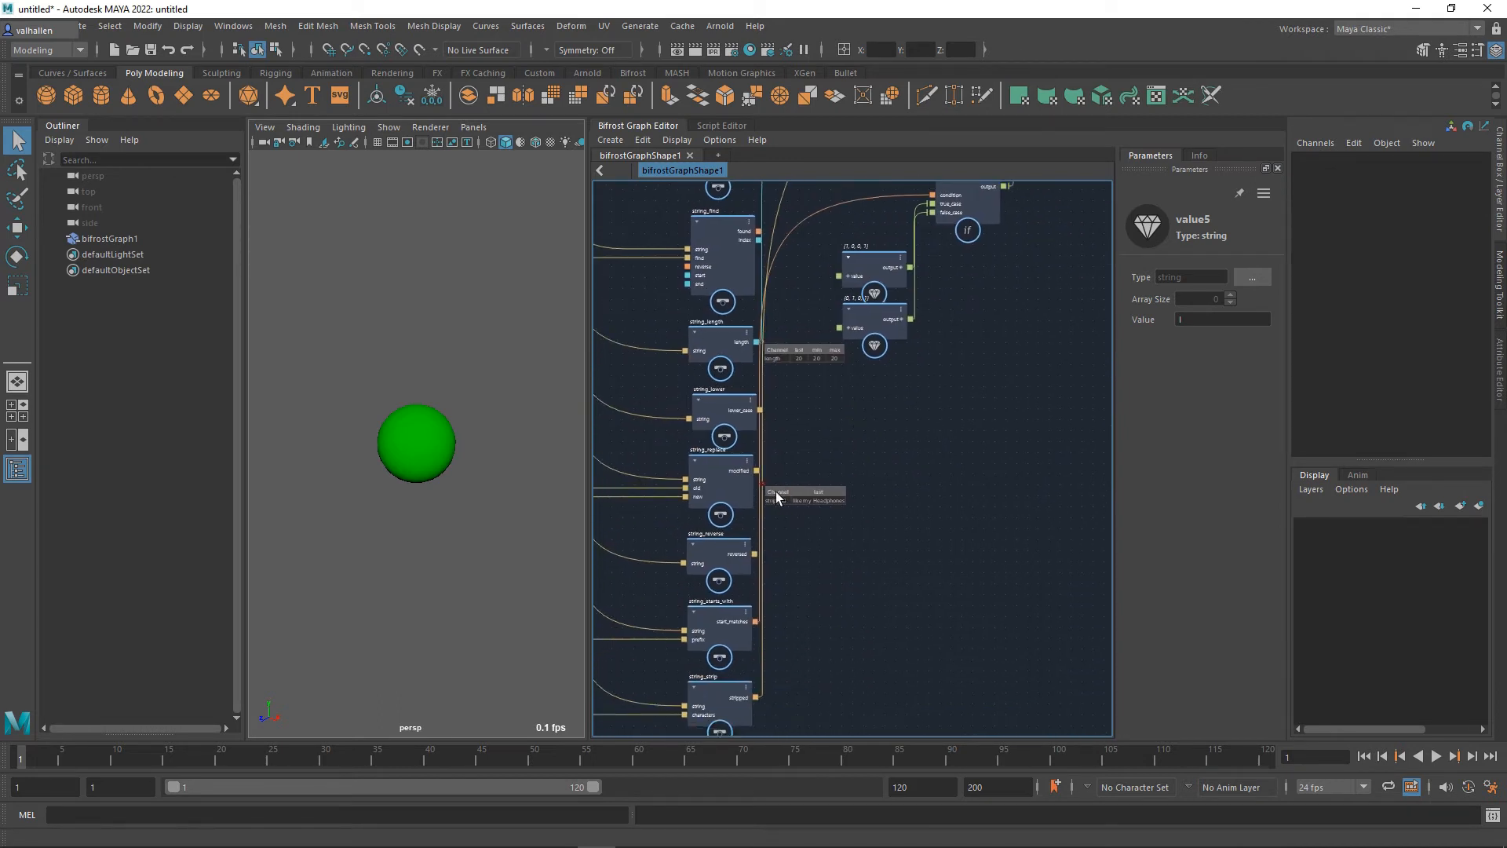
{"action": "middle_click_drag", "start_coordinate": [851, 659], "coordinate": [893, 468], "text": "alt"}
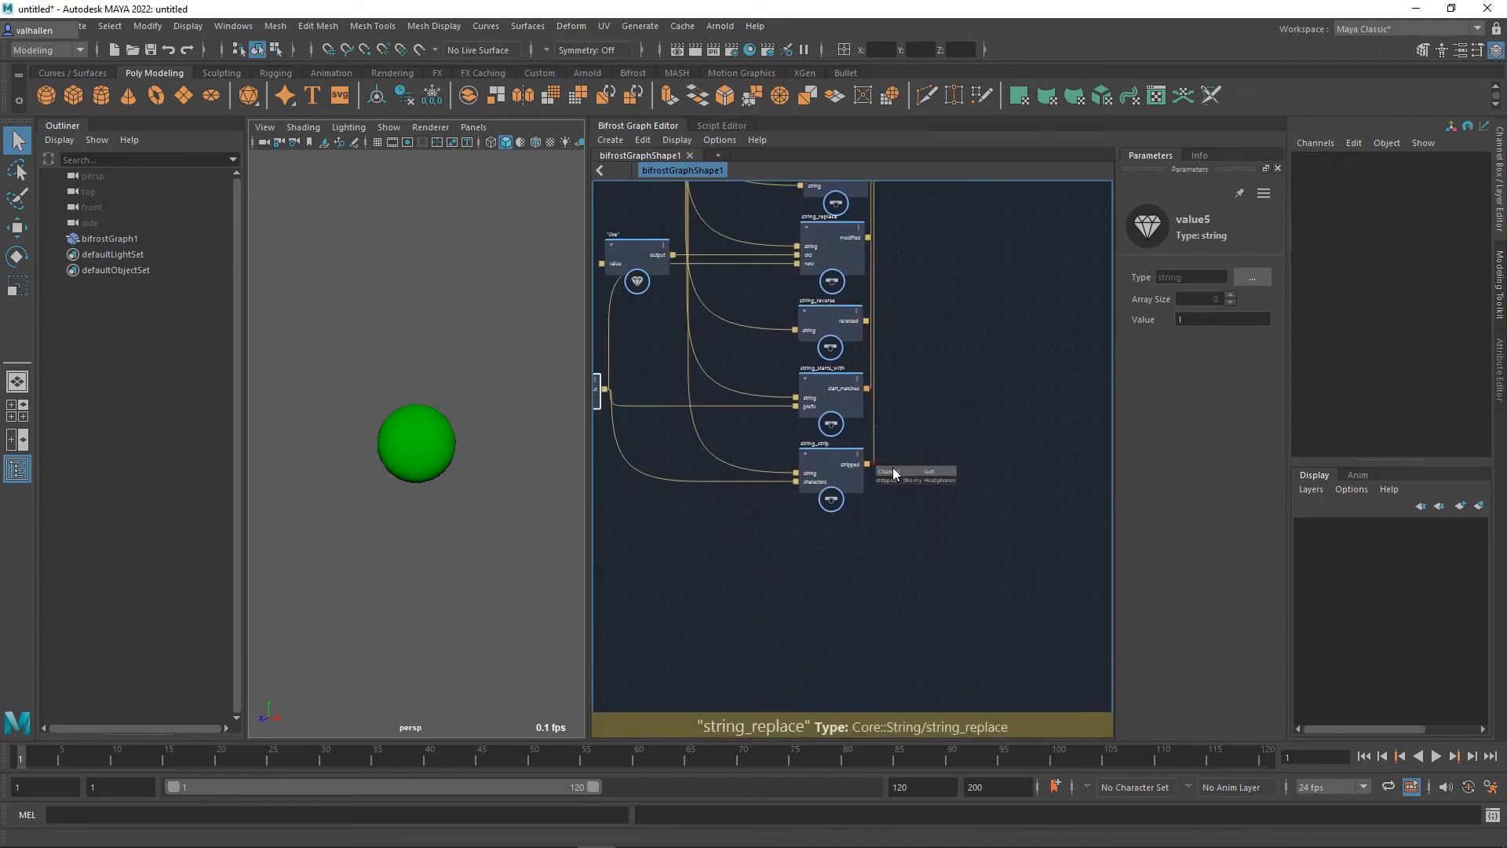
{"action": "scroll", "coordinate": [893, 468], "scroll_direction": "up", "scroll_amount": 5}
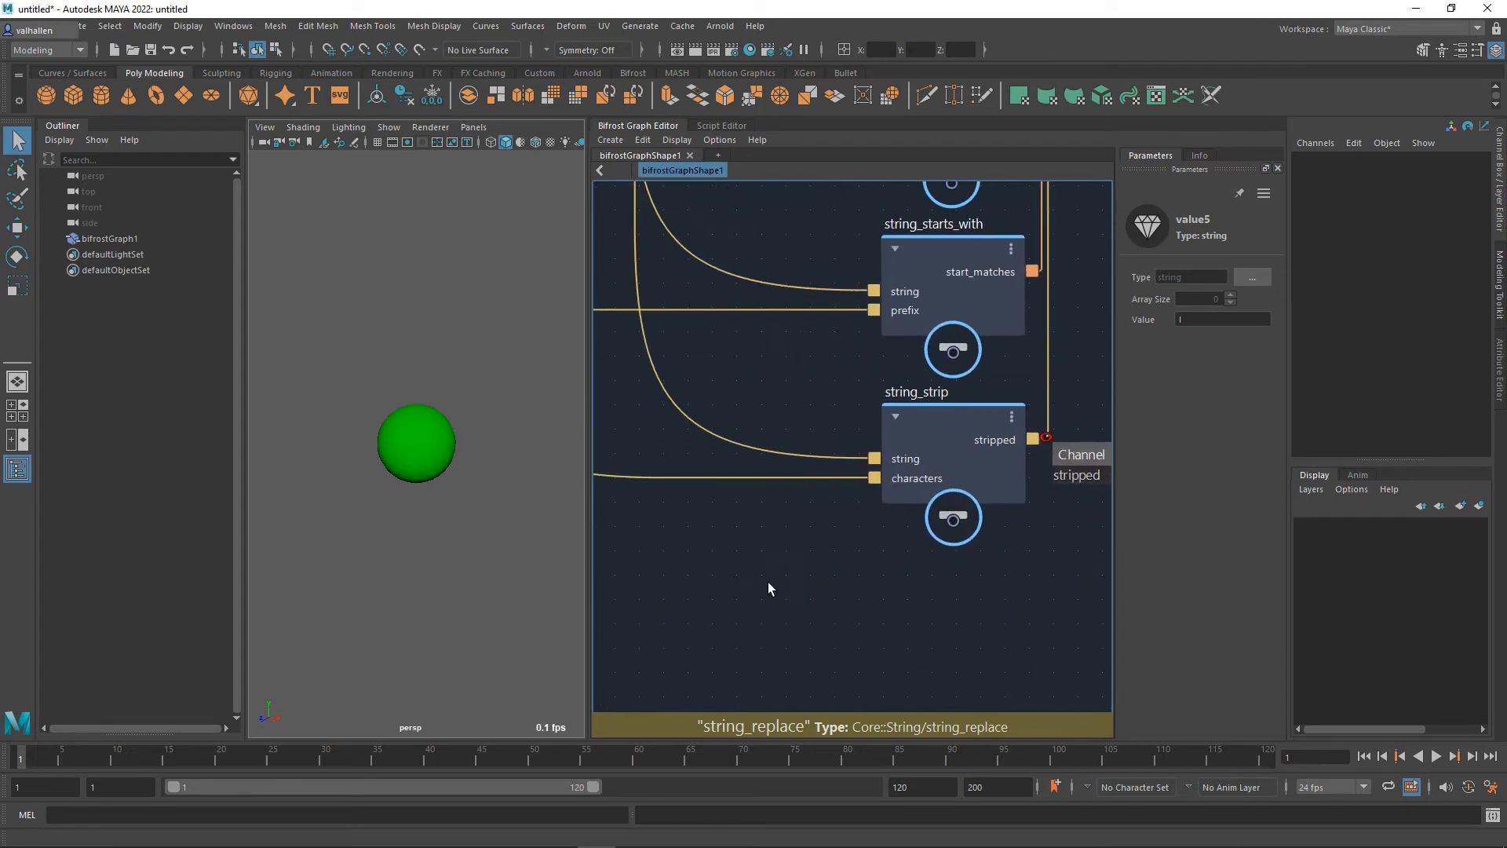
Step: Set the string of the value node feeding string_strip's characters to "like" and check the stripped watchpoint
{"action": "scroll", "coordinate": [980, 623], "scroll_direction": "down", "scroll_amount": 6}
{"action": "left_click_drag", "start_coordinate": [672, 427], "coordinate": [668, 492]}
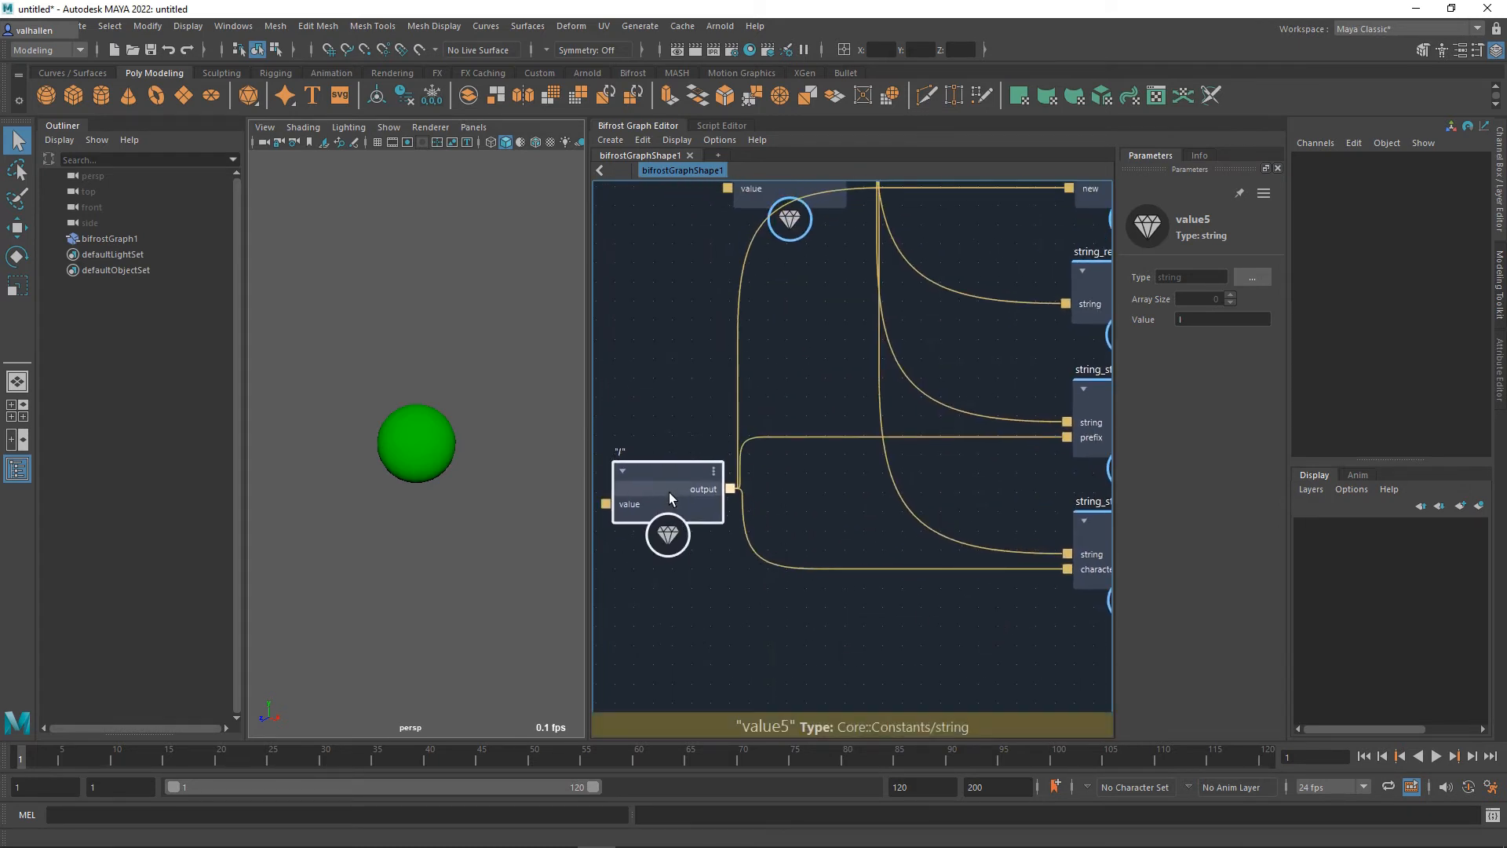
{"action": "left_click", "coordinate": [1223, 318]}
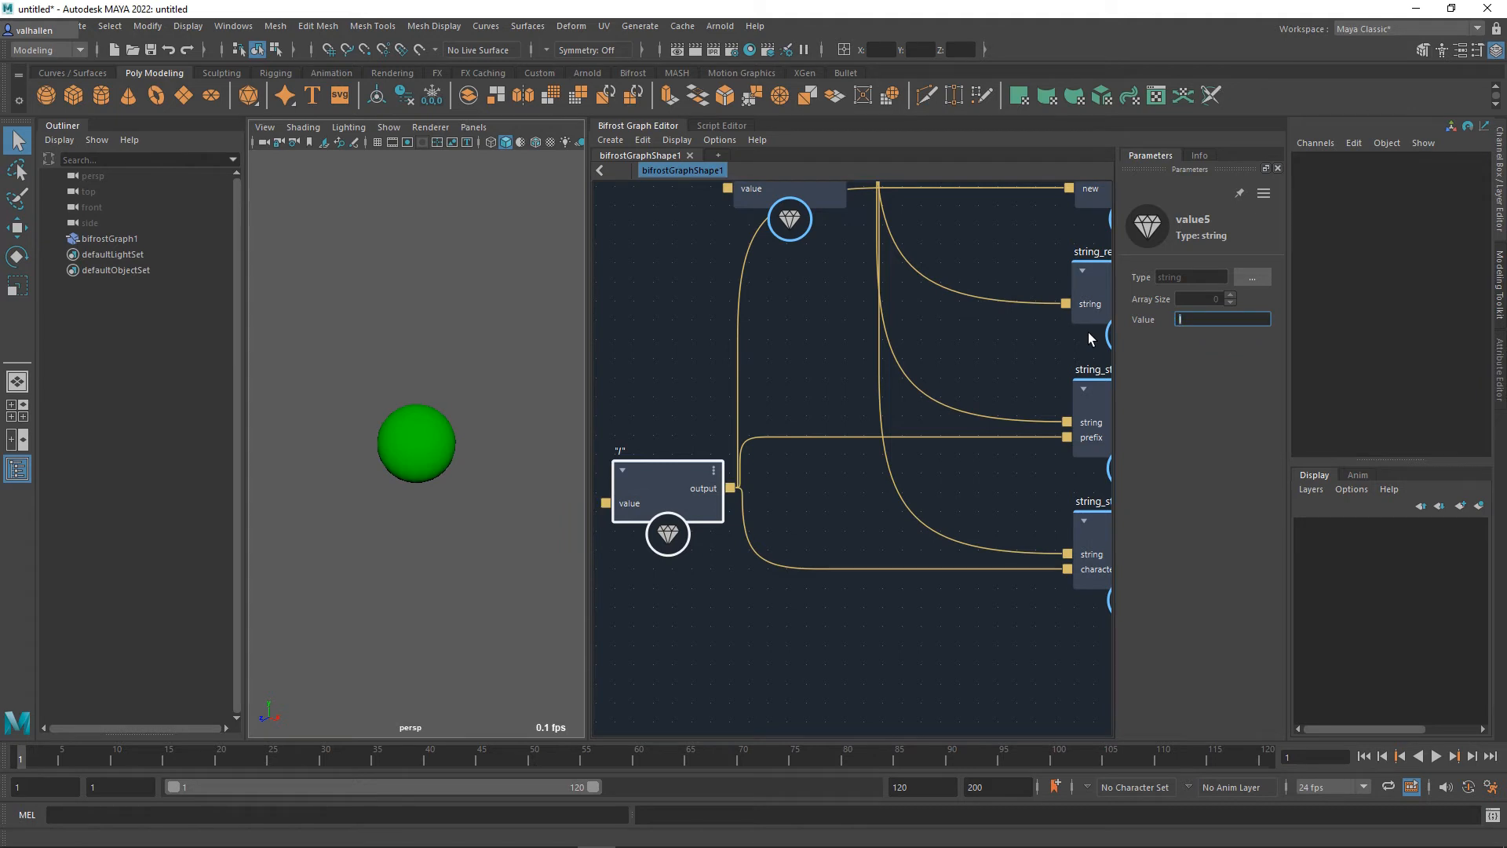
{"action": "type", "text": "like"}
{"action": "middle_click_drag", "start_coordinate": [988, 382], "coordinate": [635, 326]}
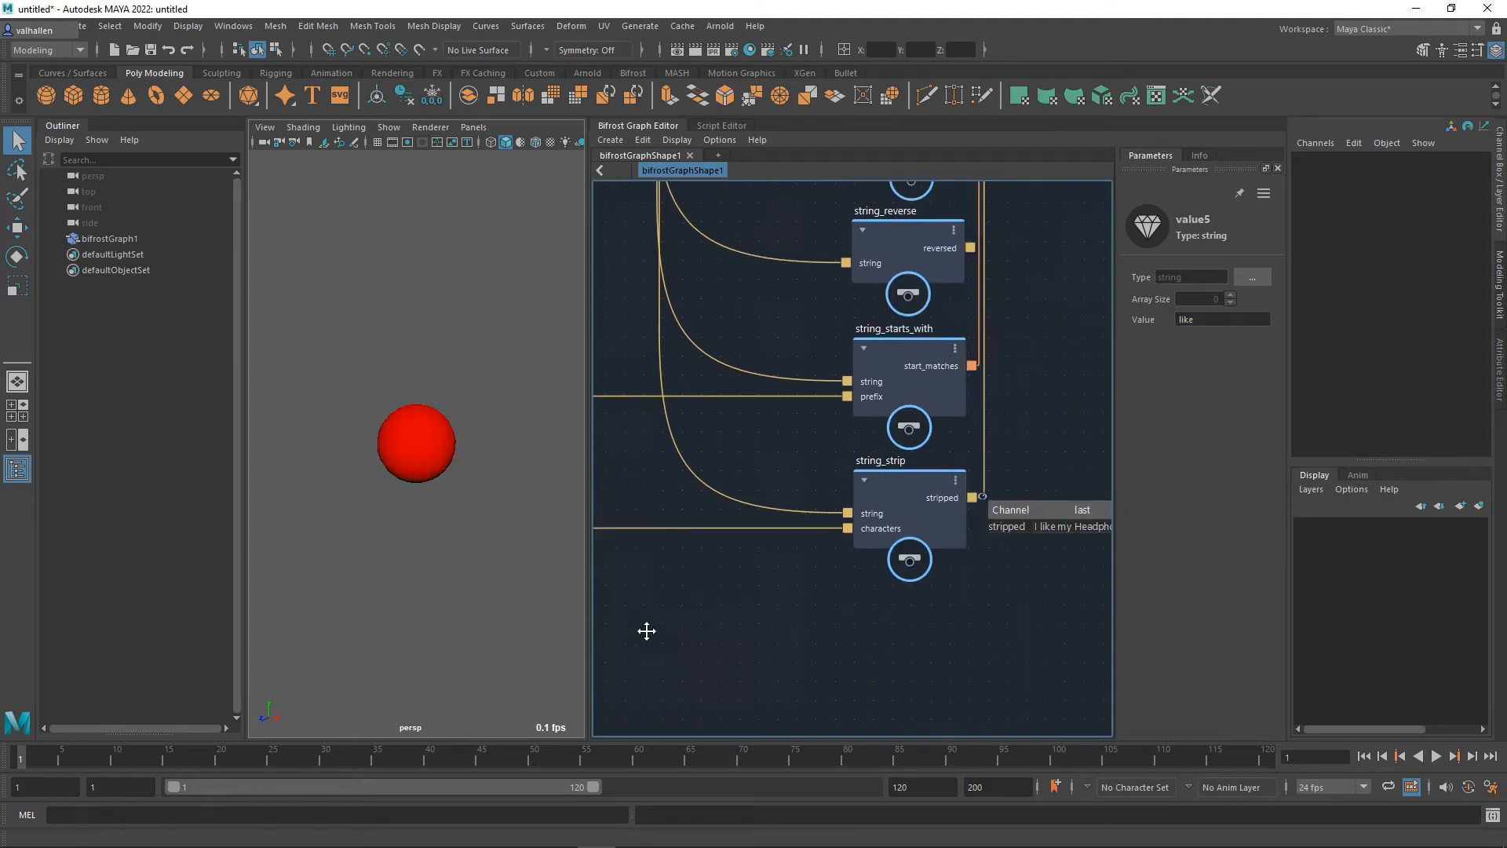
{"action": "middle_click_drag", "start_coordinate": [923, 554], "coordinate": [1099, 581]}
Step: Extend the characters value node's string to "I like" and inspect the stripped result
{"action": "left_click", "coordinate": [1230, 320]}
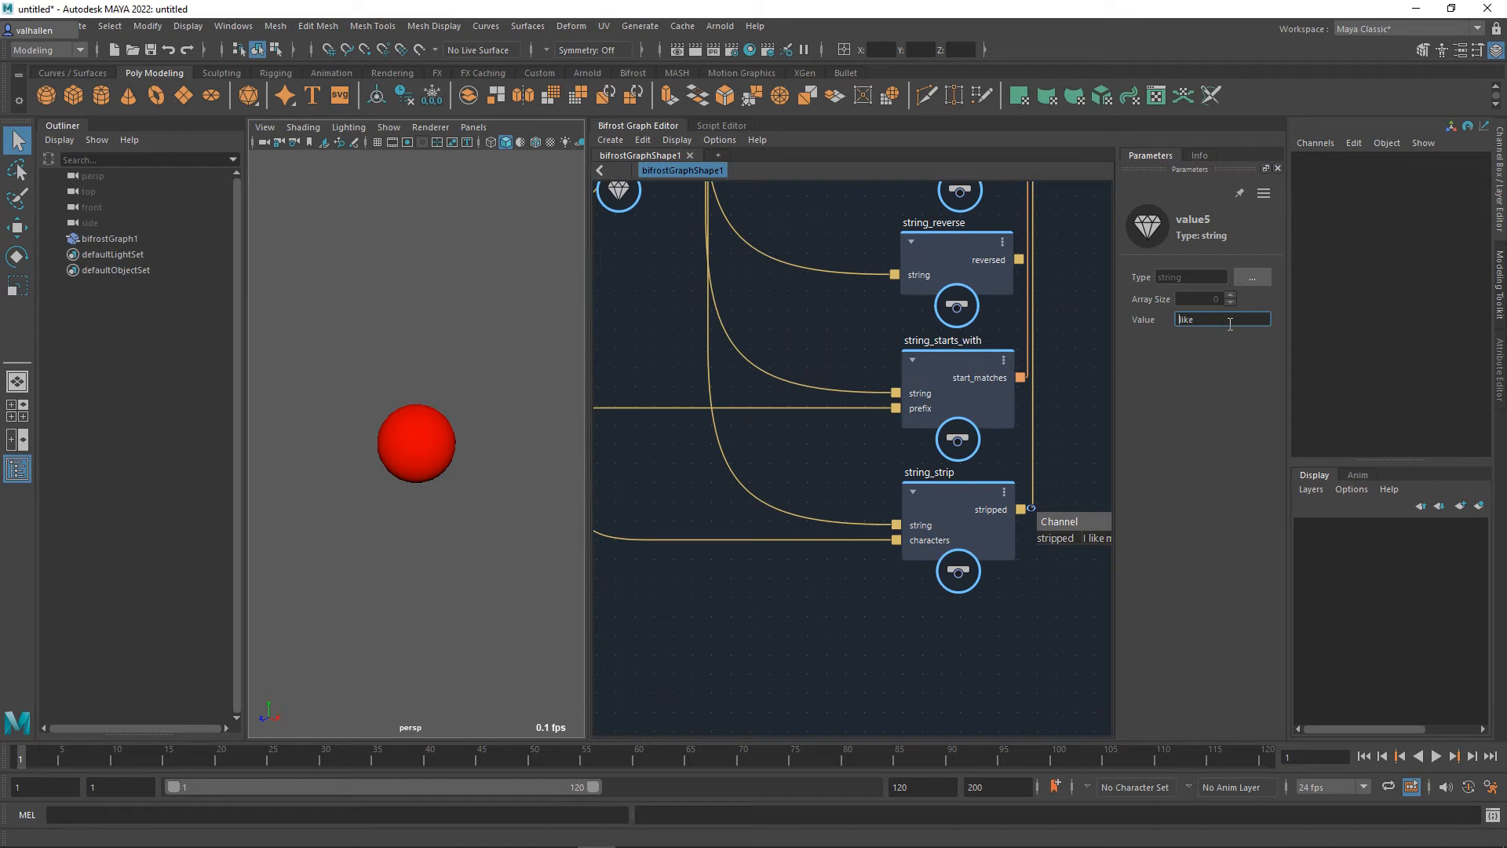
{"action": "type", "text": "I"}
{"action": "key", "text": "Return"}
{"action": "middle_click_drag", "start_coordinate": [878, 598], "coordinate": [708, 596]}
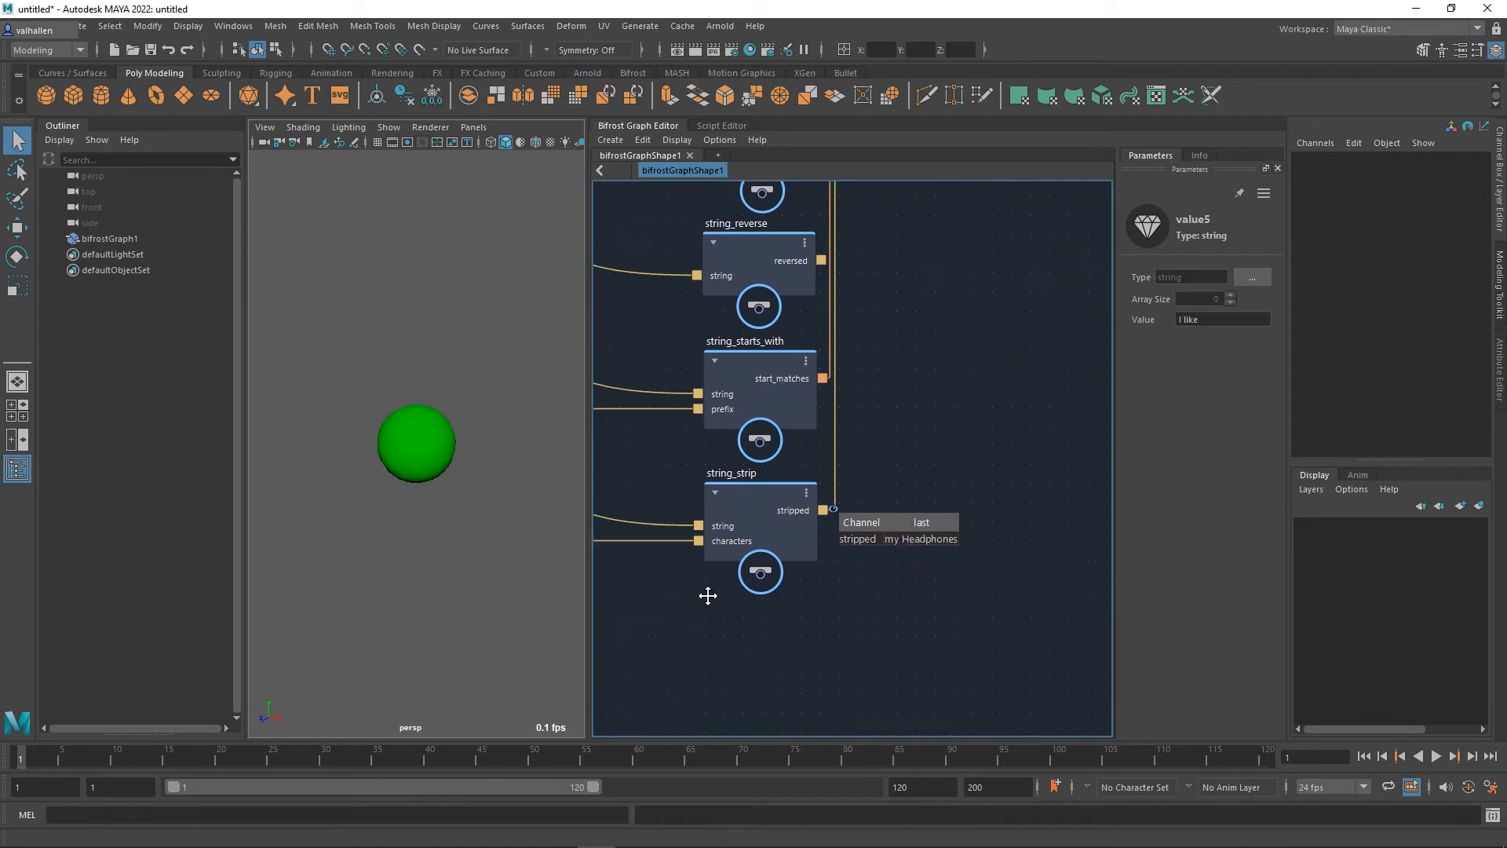
Step: Replace the string of the value node feeding string_strip's characters with "phones" and check the stripped watchpoint
{"action": "middle_click_drag", "start_coordinate": [983, 586], "coordinate": [1188, 609]}
{"action": "left_click_drag", "start_coordinate": [1233, 319], "coordinate": [1033, 323]}
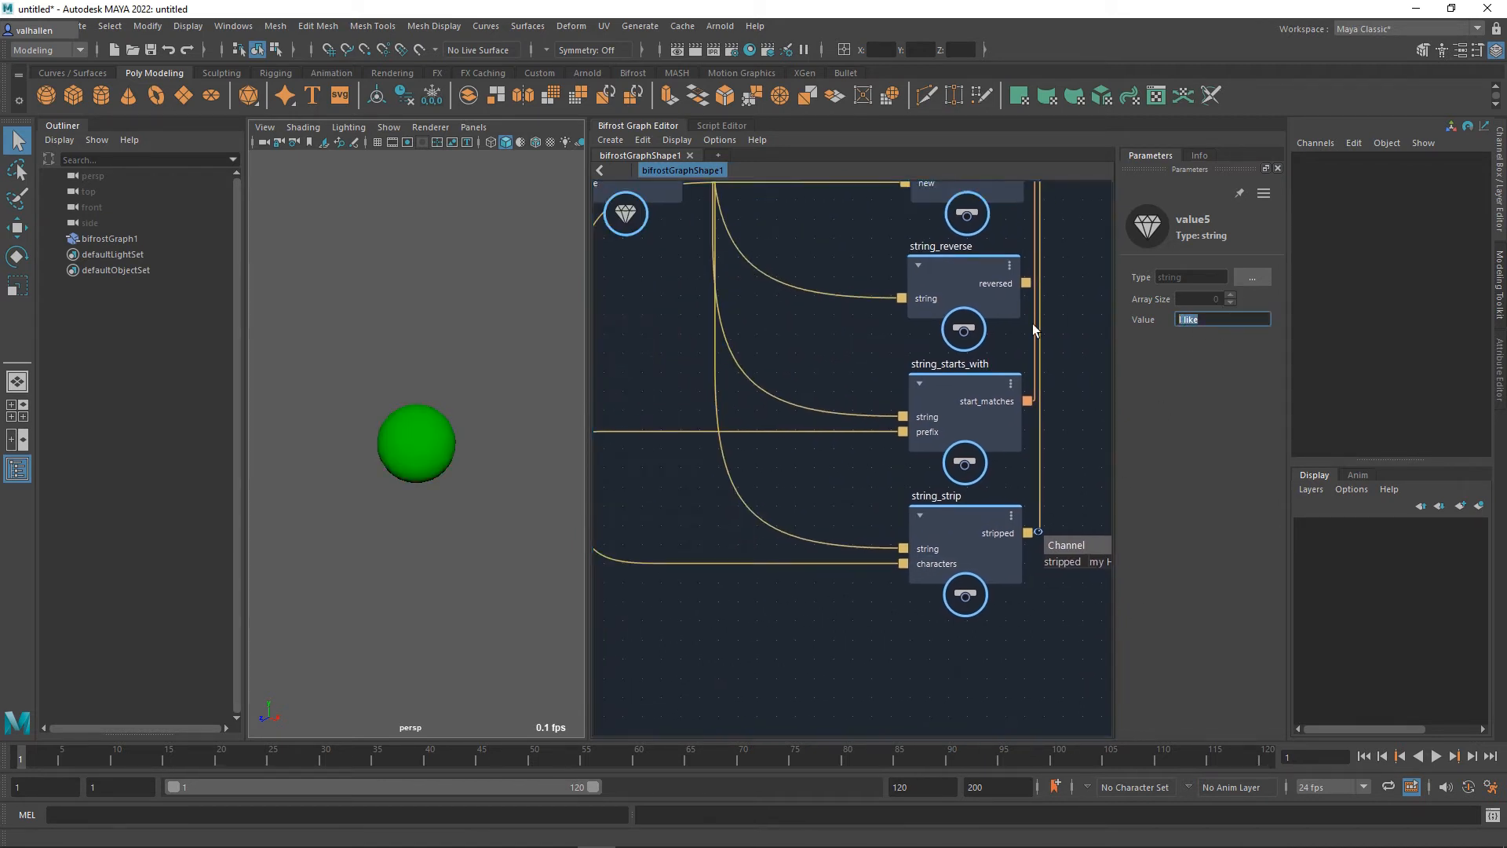
{"action": "type", "text": "phones"}
{"action": "key", "text": "Return"}
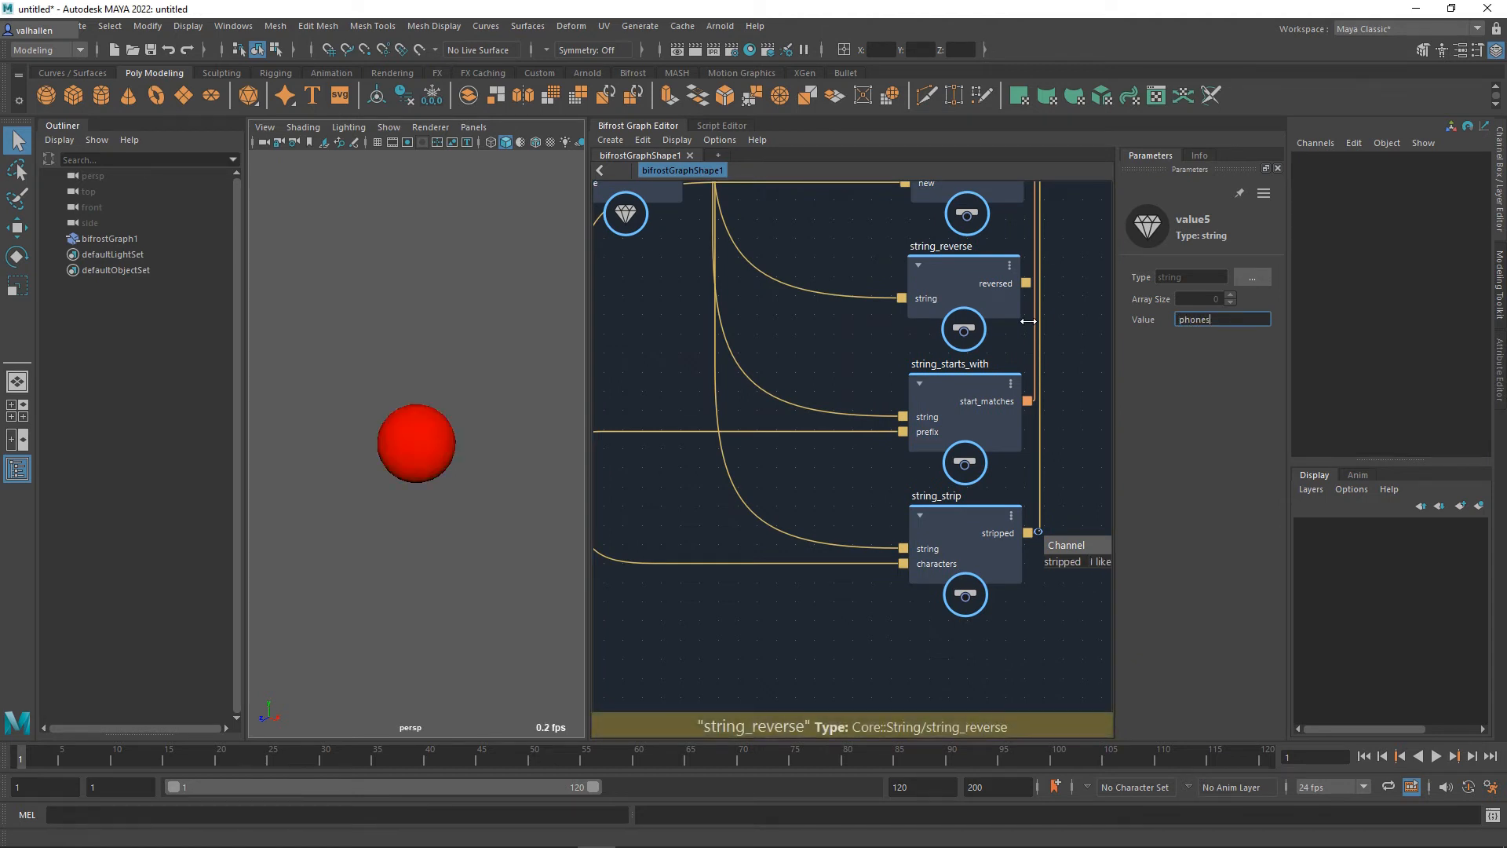
{"action": "middle_click_drag", "start_coordinate": [978, 689], "coordinate": [808, 671]}
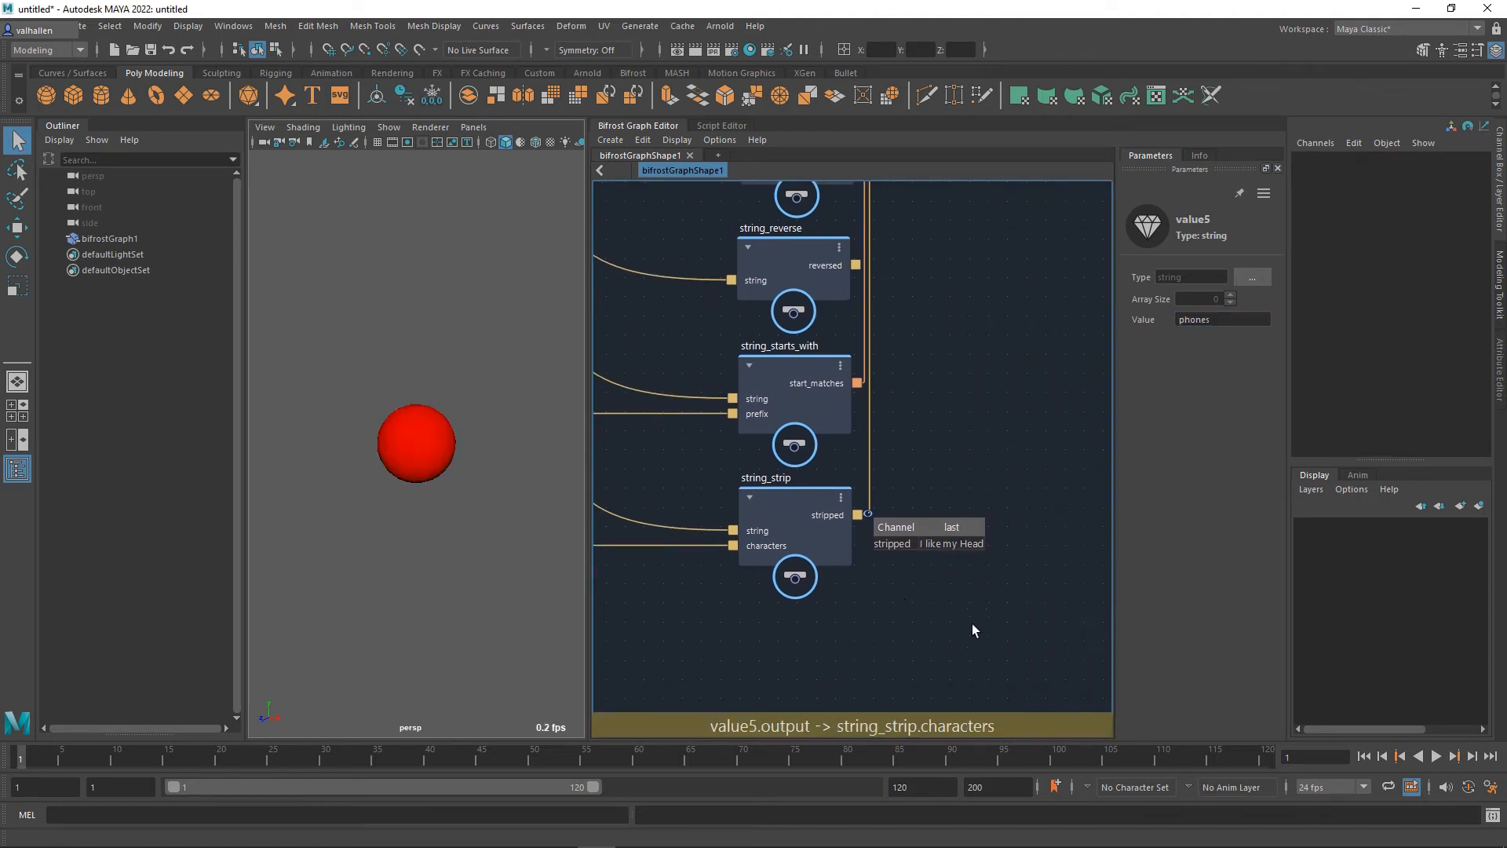
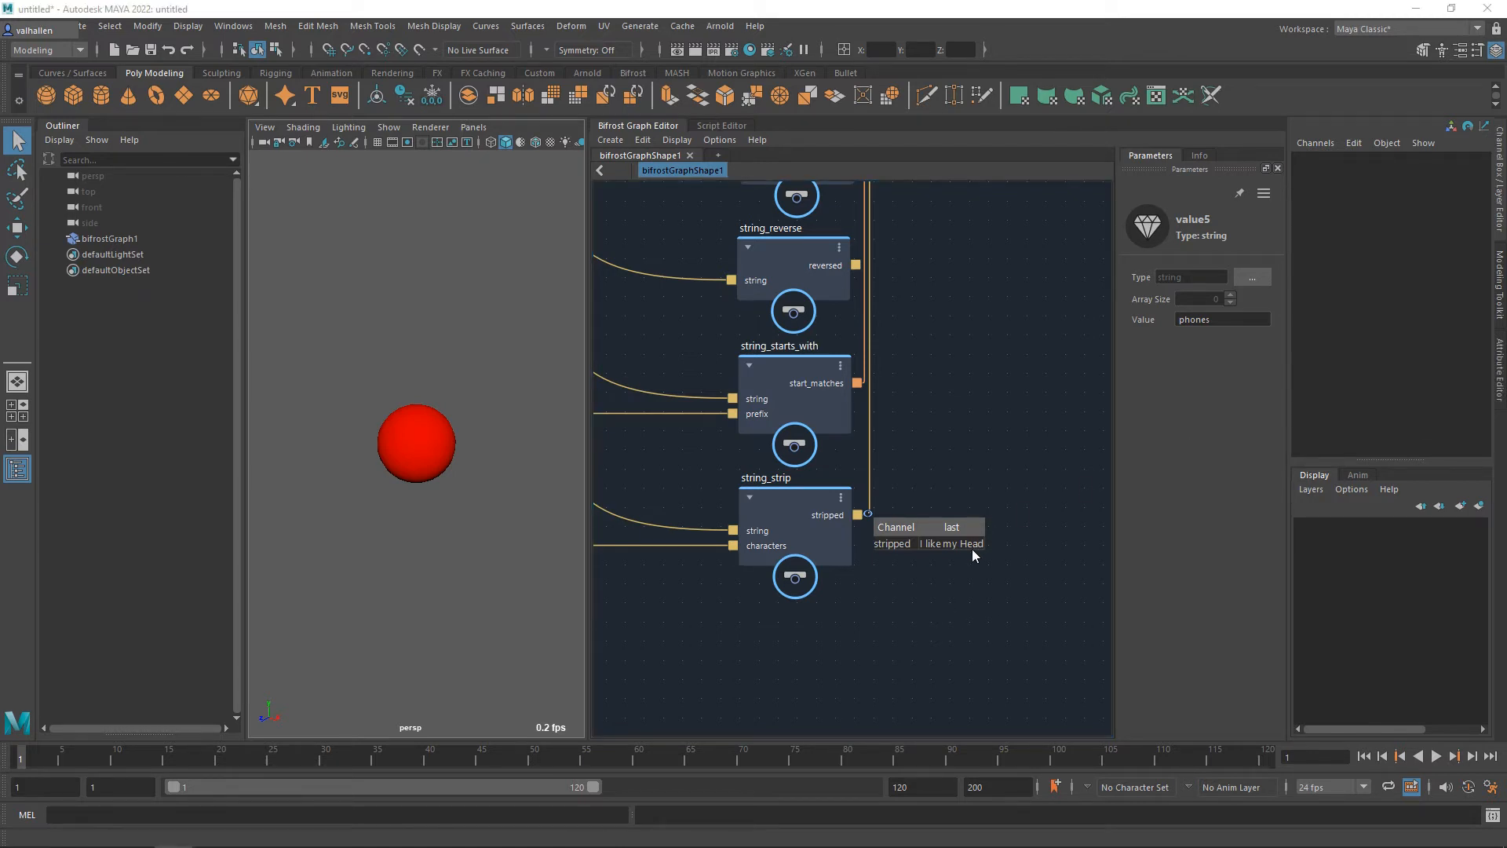
Step: Add a string_to_float node and align it below string_strip
{"action": "key", "text": "Tab"}
{"action": "type", "text": "s"}
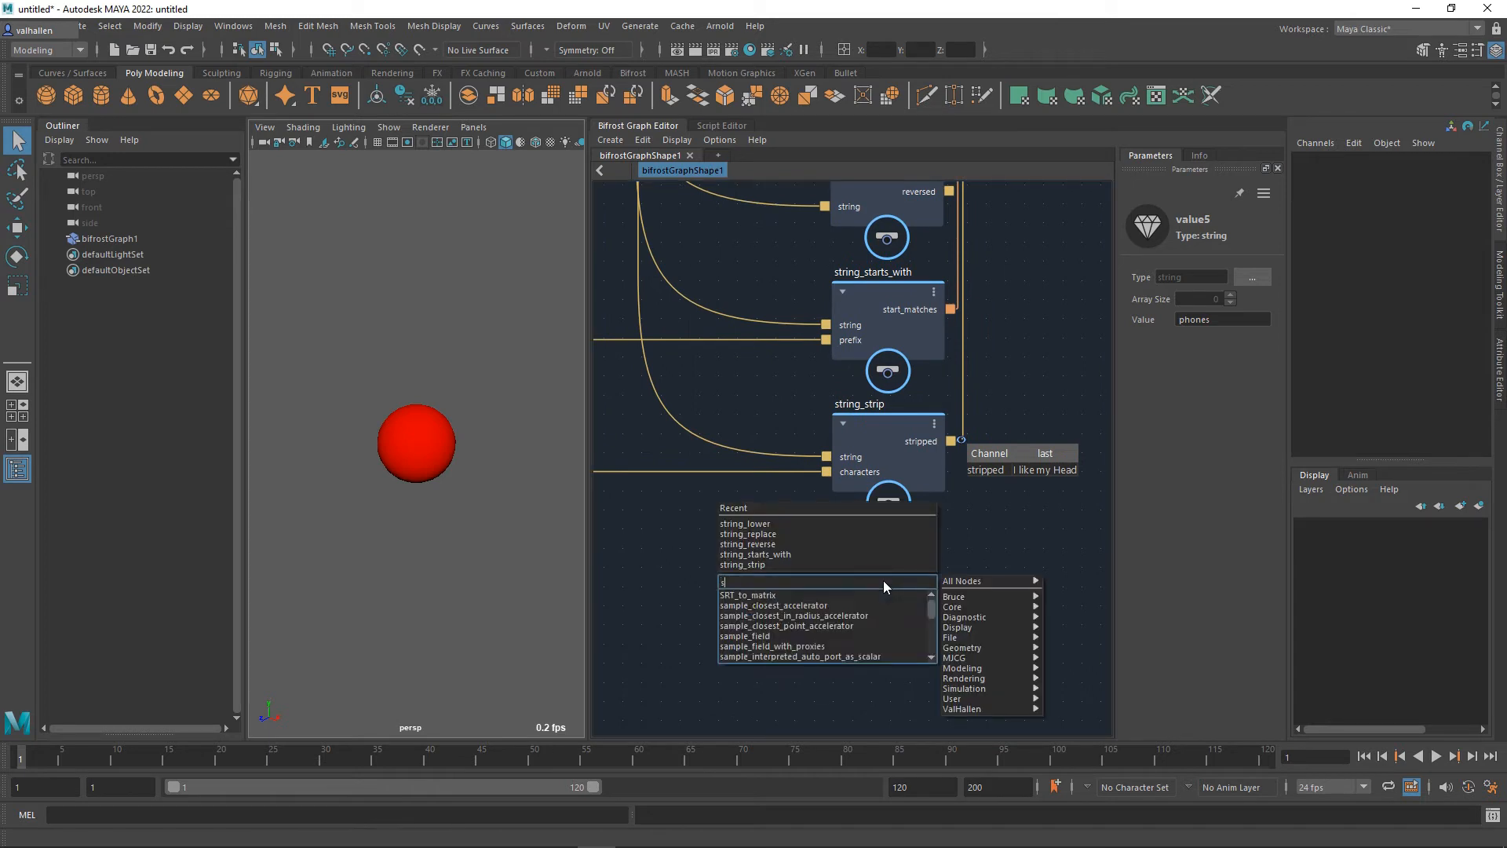
{"action": "type", "text": "tring_to_float"}
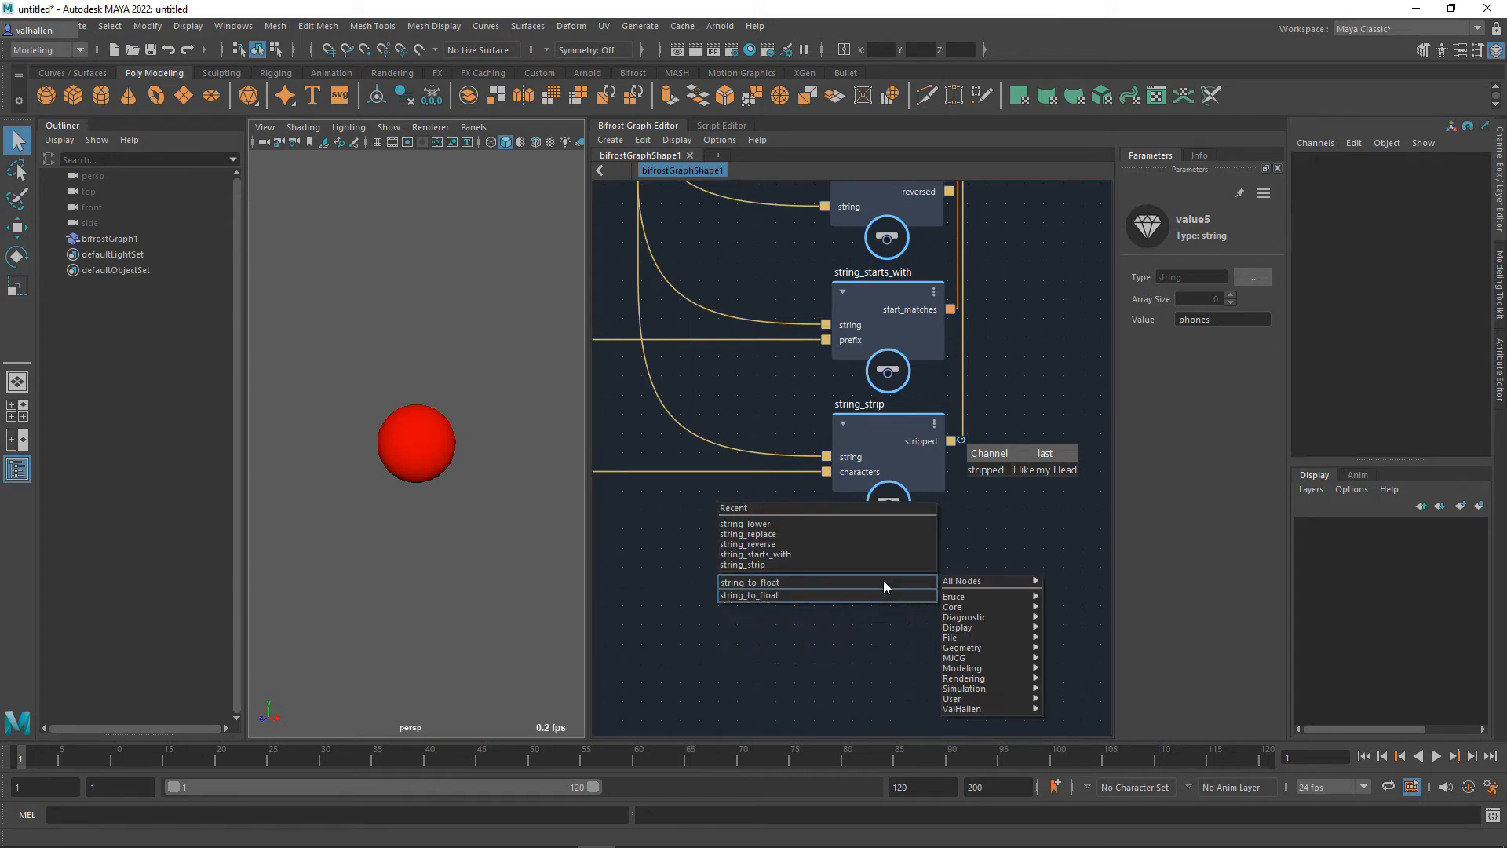
{"action": "key", "text": "Return"}
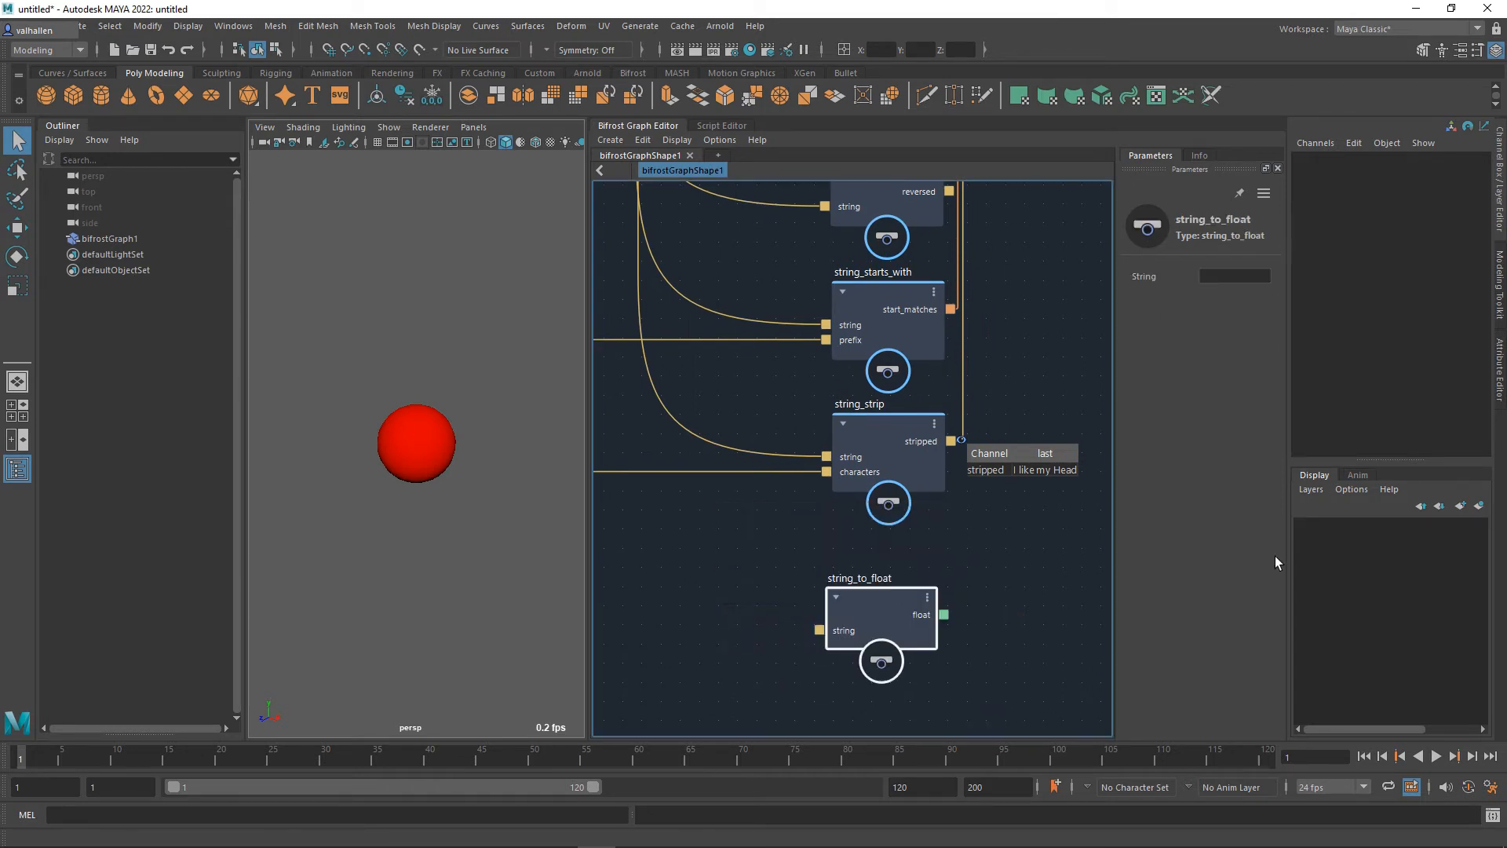
{"action": "left_click_drag", "start_coordinate": [914, 579], "coordinate": [911, 571]}
{"action": "scroll", "coordinate": [862, 585], "scroll_direction": "down", "scroll_amount": 3}
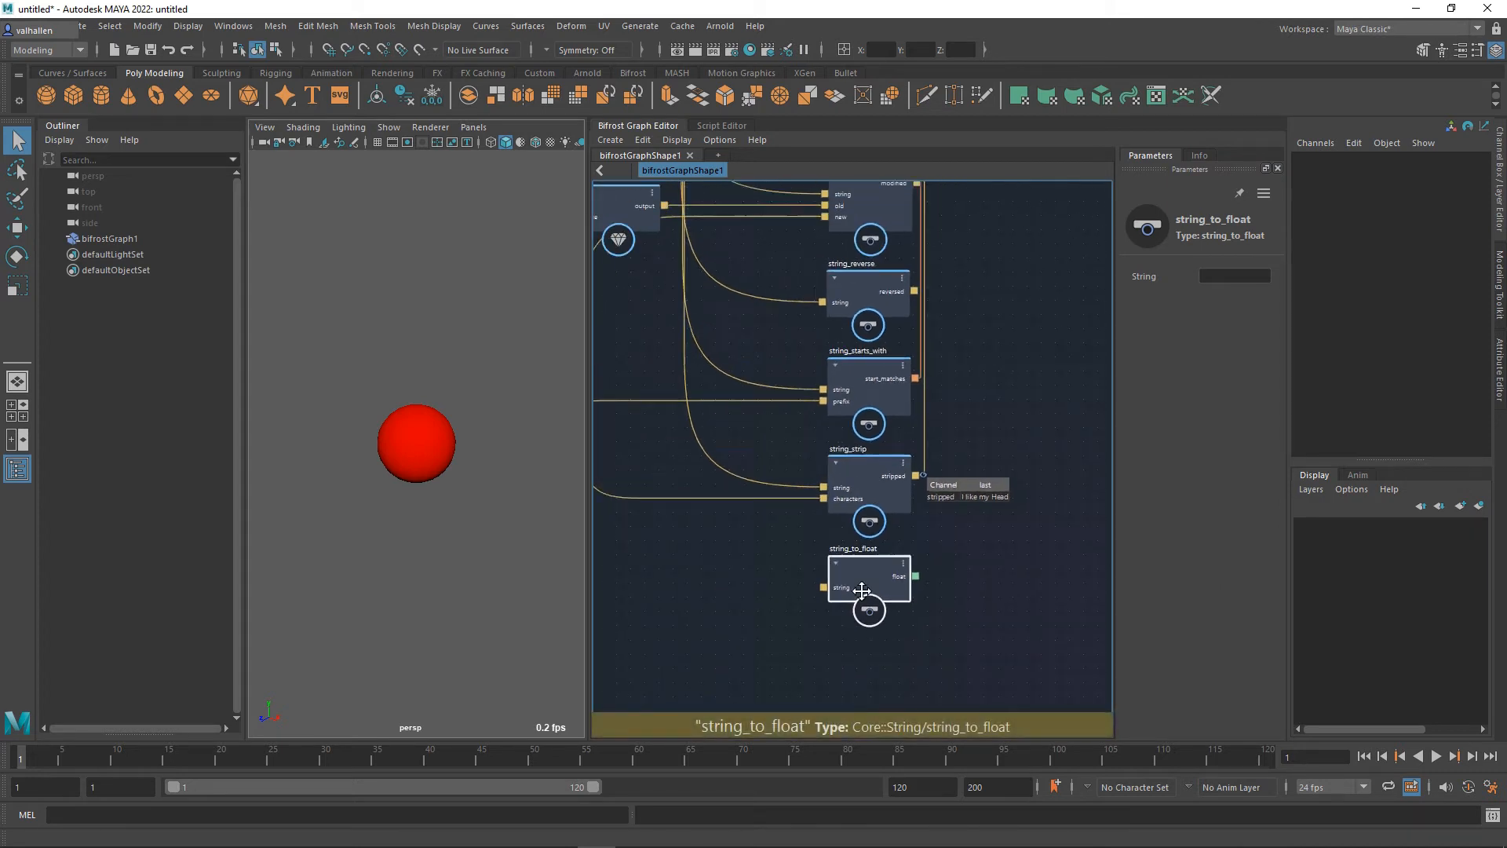
Step: Duplicate the "phones" value node, place the copy below the original, and connect its output to string_to_float's string port
{"action": "middle_click_drag", "start_coordinate": [862, 588], "coordinate": [953, 608], "text": "alt"}
{"action": "left_click_drag", "start_coordinate": [685, 486], "coordinate": [686, 478]}
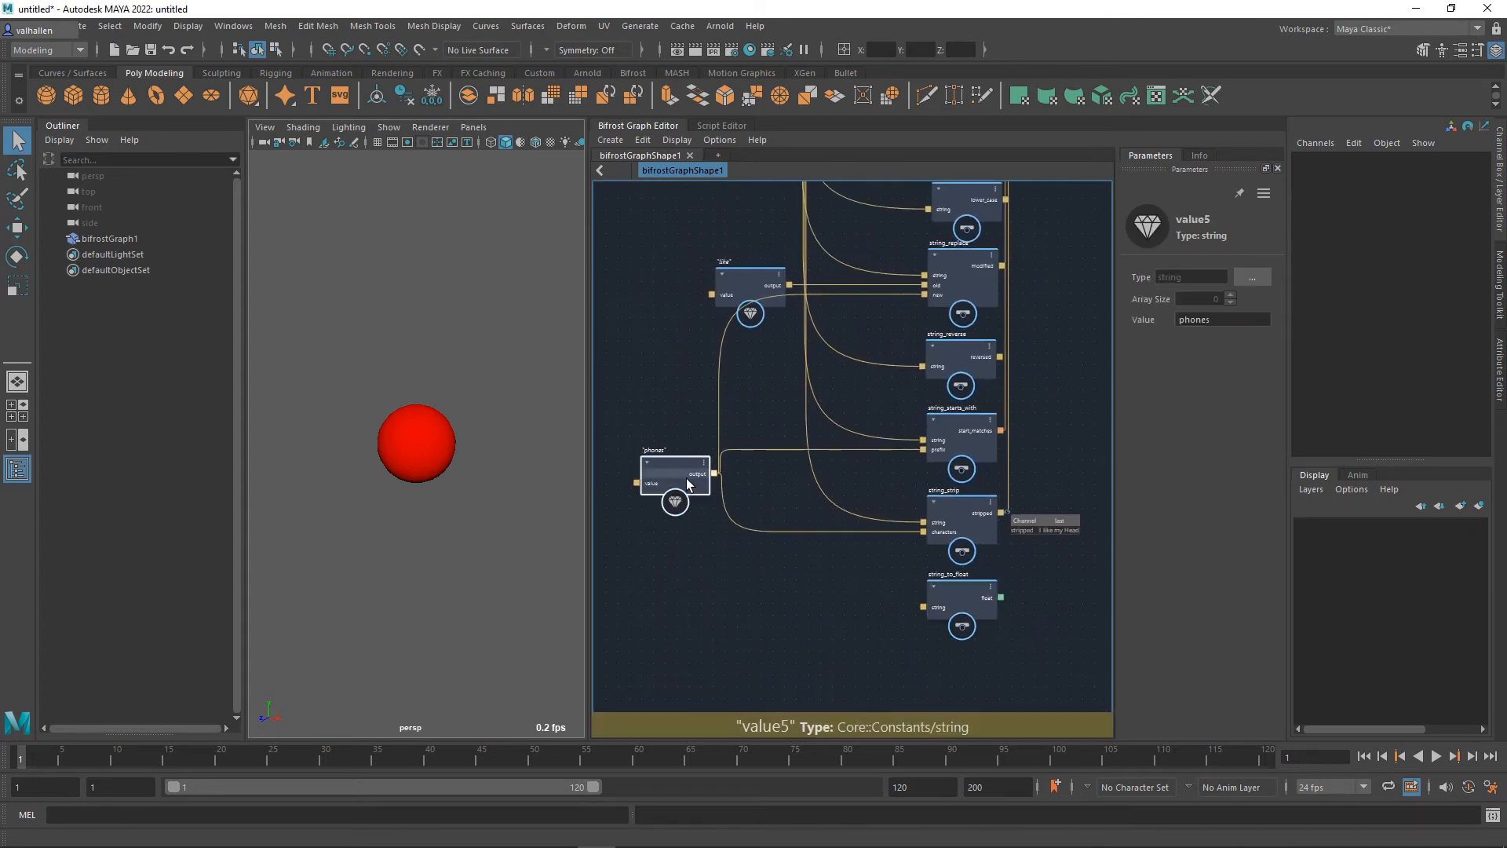
{"action": "key", "text": "ctrl+c"}
{"action": "key", "text": "ctrl+v"}
{"action": "left_click_drag", "start_coordinate": [698, 618], "coordinate": [686, 566]}
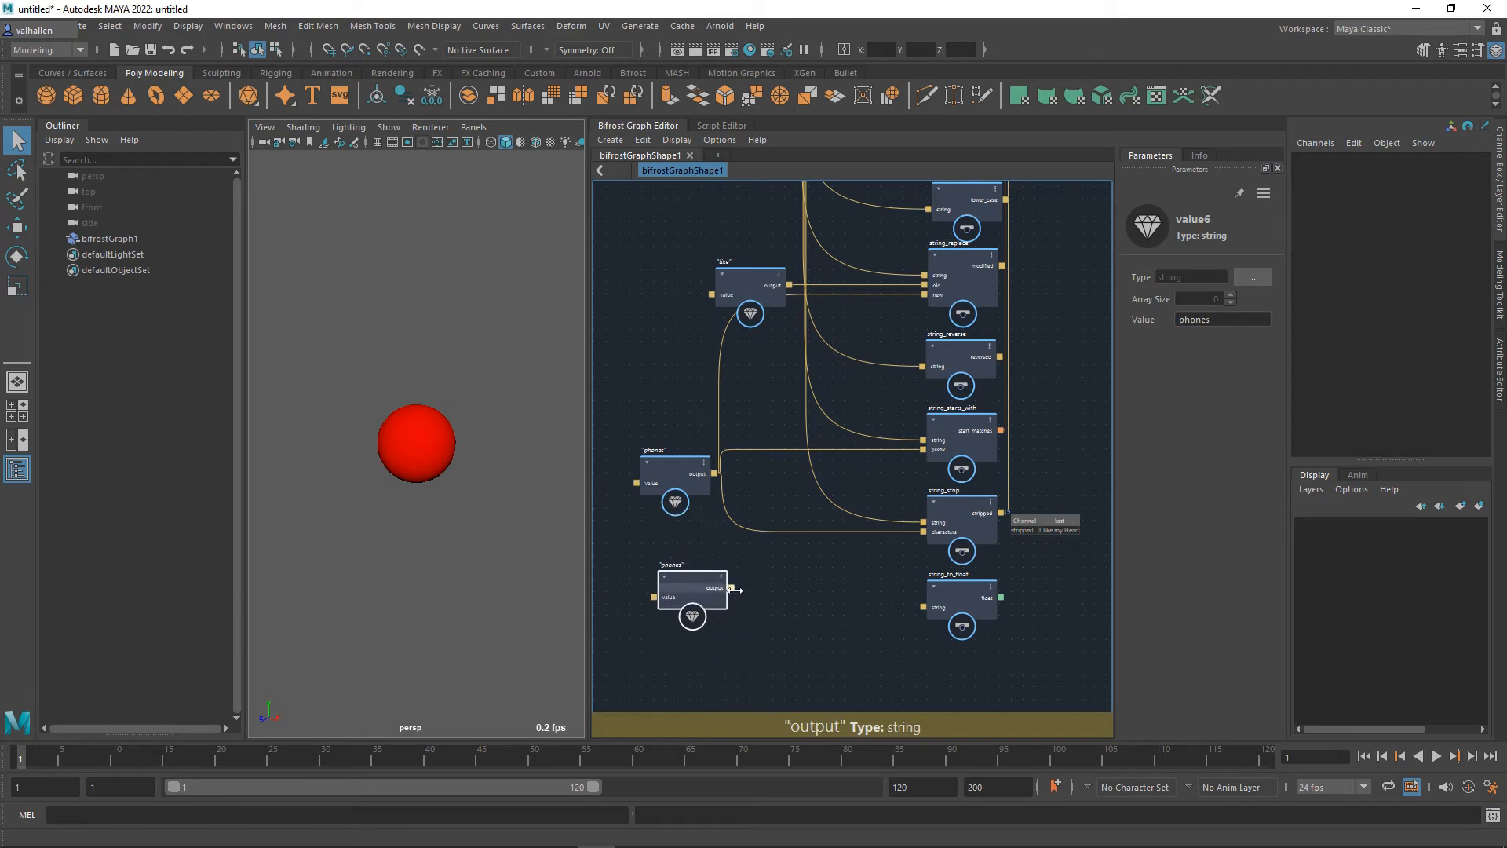
{"action": "left_click_drag", "start_coordinate": [832, 618], "coordinate": [936, 614]}
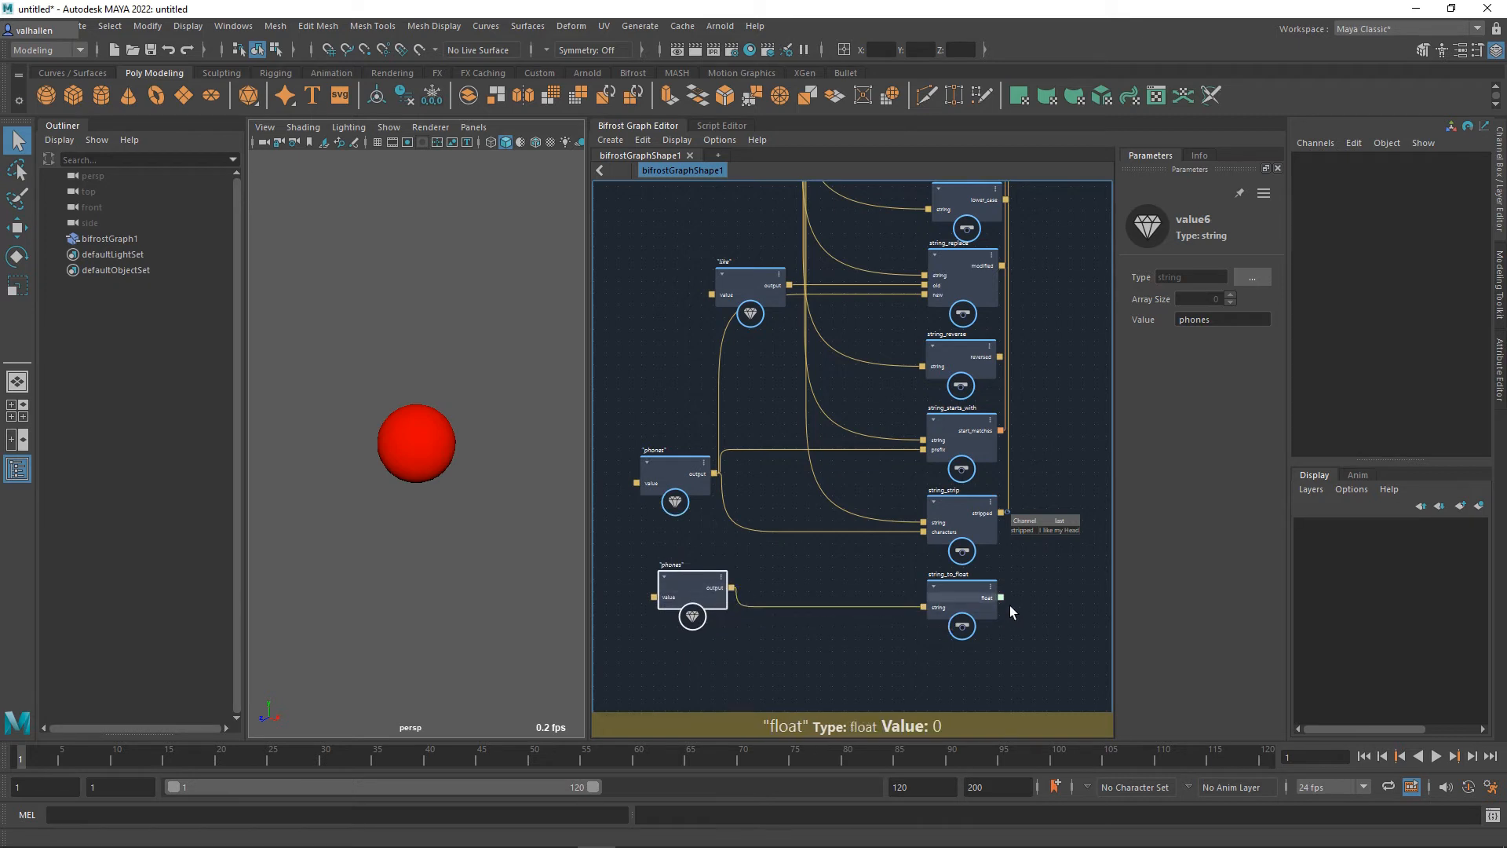
Step: Connect string_to_float's float port to a new port on the output node and add a watchpoint to the connection
{"action": "middle_click_drag", "start_coordinate": [1069, 609], "coordinate": [834, 646], "text": "alt"}
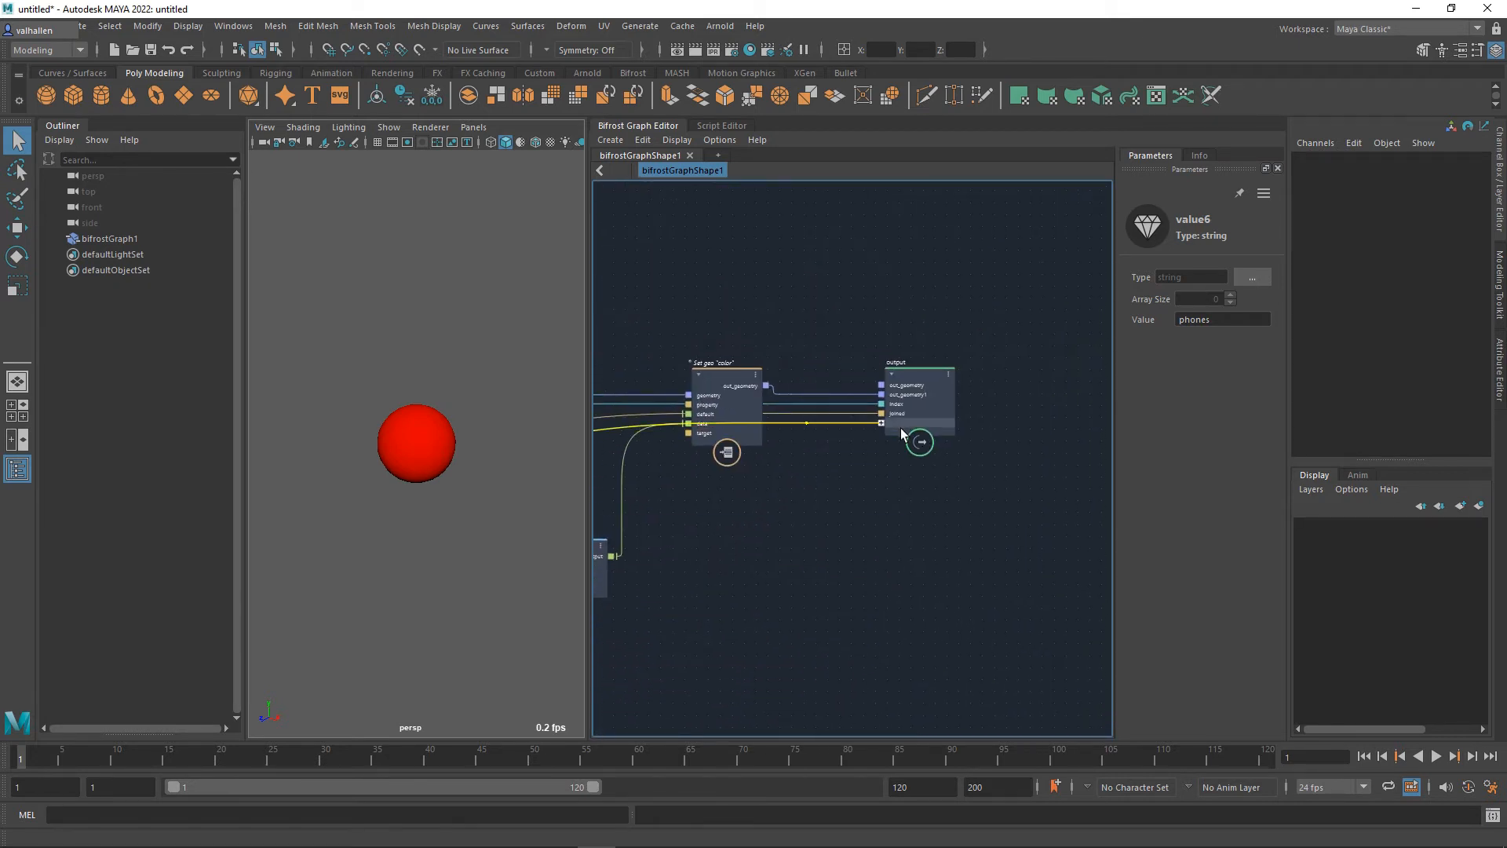
{"action": "right_click", "coordinate": [837, 423]}
{"action": "left_click", "coordinate": [864, 451]}
Step: Move the float watchpoint down the connection so it sits beside string_to_float's output
{"action": "middle_click_drag", "start_coordinate": [777, 599], "coordinate": [1128, 376], "text": "alt"}
{"action": "middle_click_drag", "start_coordinate": [846, 337], "coordinate": [904, 307], "text": "alt"}
{"action": "left_click_drag", "start_coordinate": [775, 344], "coordinate": [783, 720]}
{"action": "middle_click_drag", "start_coordinate": [784, 714], "coordinate": [940, 392], "text": "alt"}
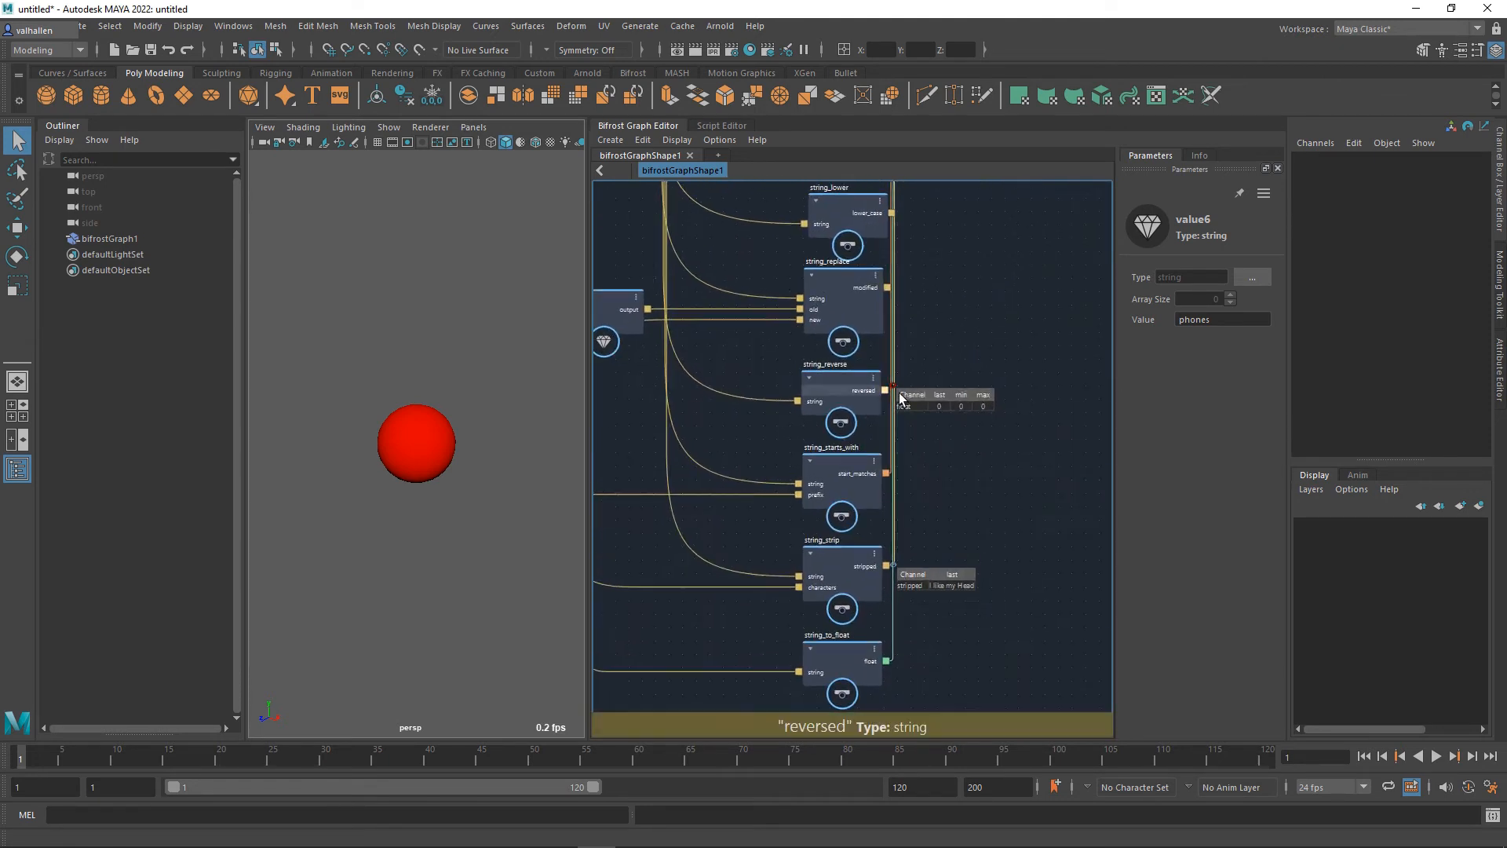
{"action": "left_click_drag", "start_coordinate": [902, 397], "coordinate": [926, 633]}
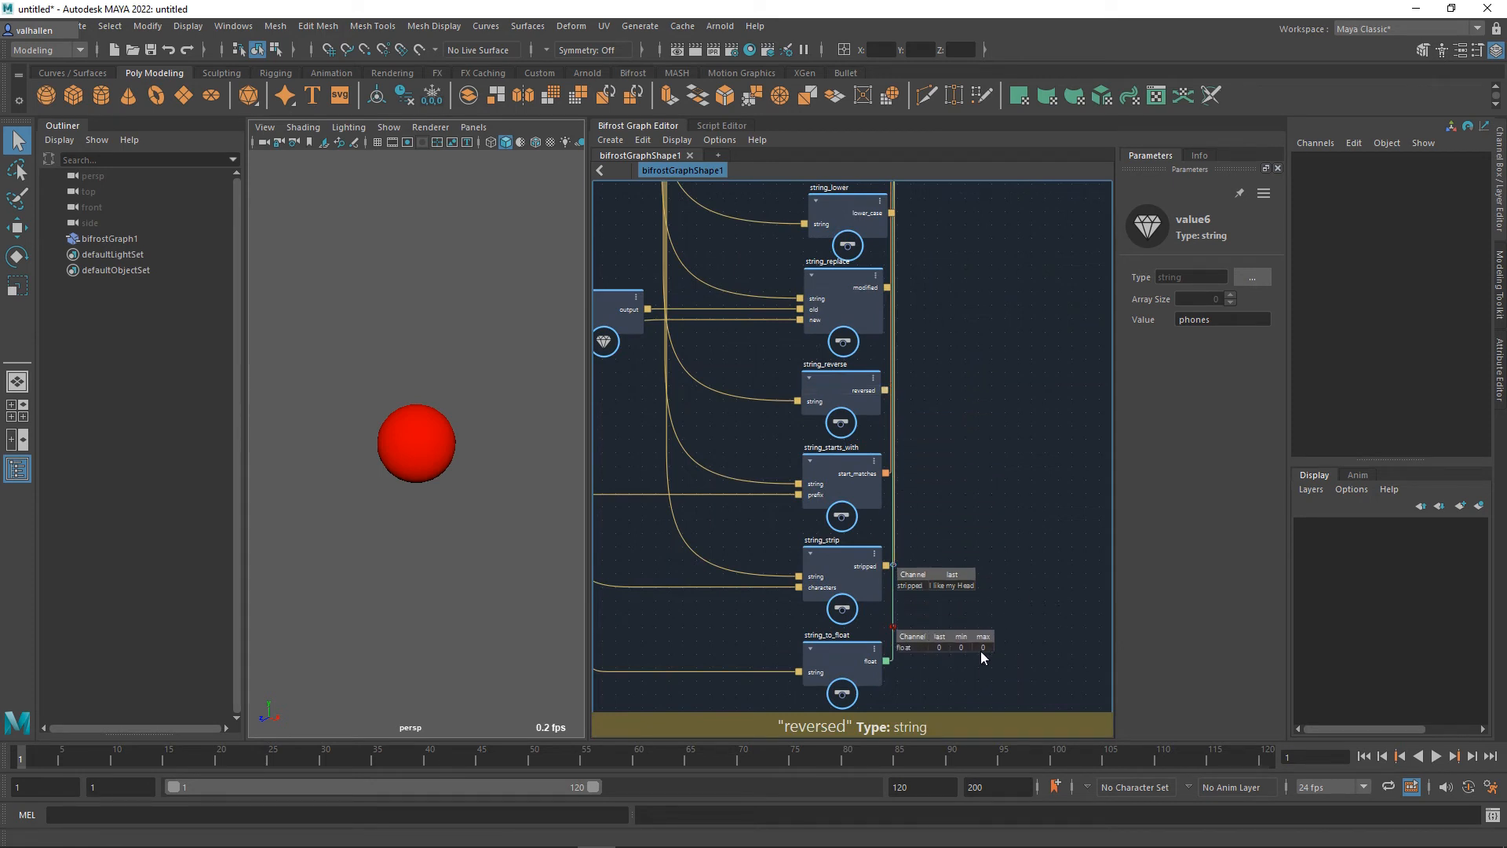
Step: Shift the value node feeding string_to_float slightly, set its string to 100, and check the float watchpoint
{"action": "middle_click_drag", "start_coordinate": [981, 652], "coordinate": [1049, 559], "text": "alt"}
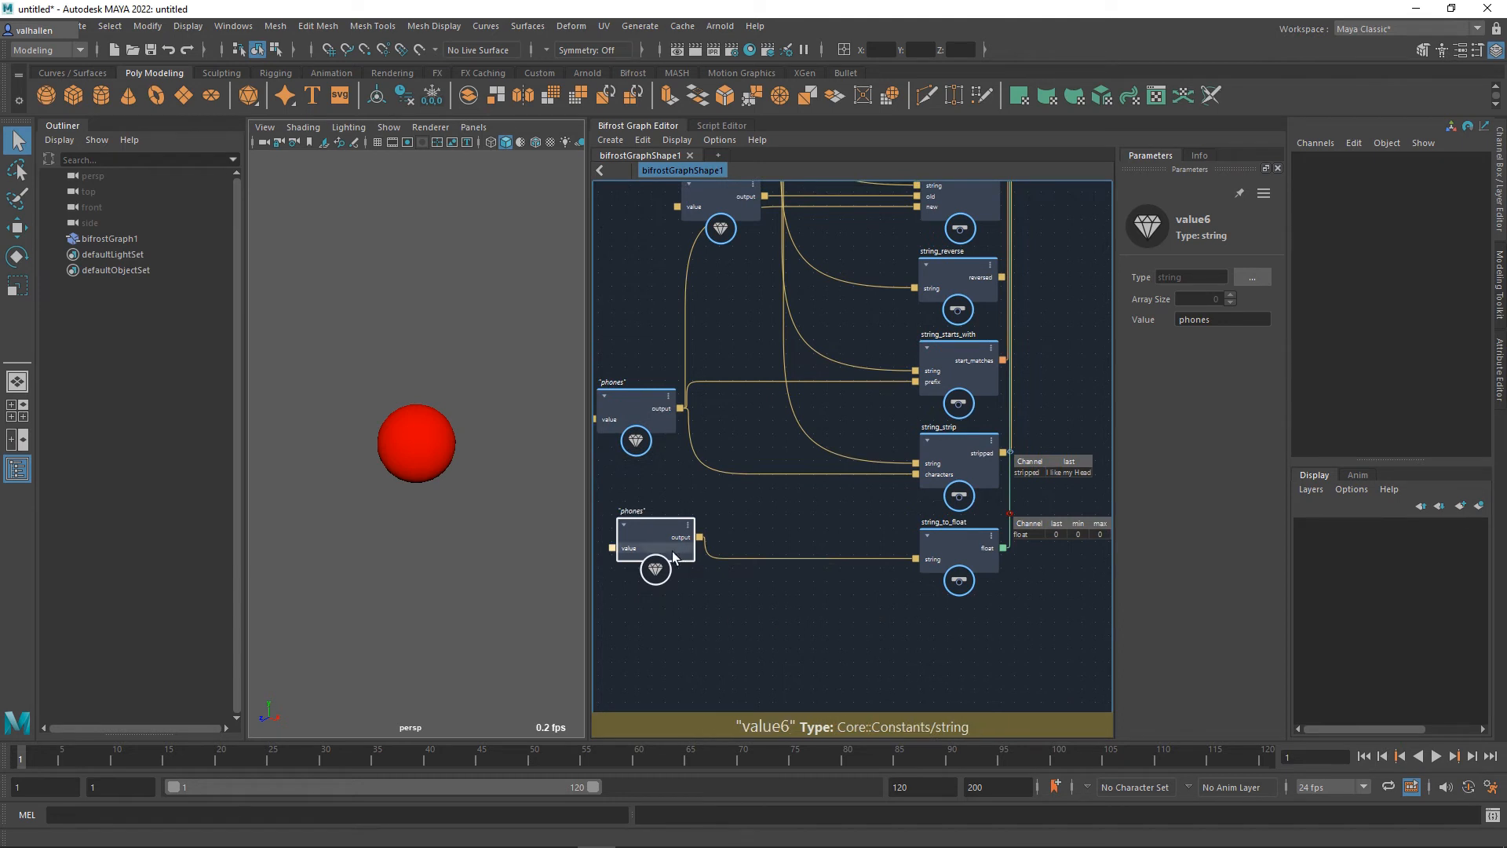
{"action": "left_click_drag", "start_coordinate": [672, 557], "coordinate": [690, 577]}
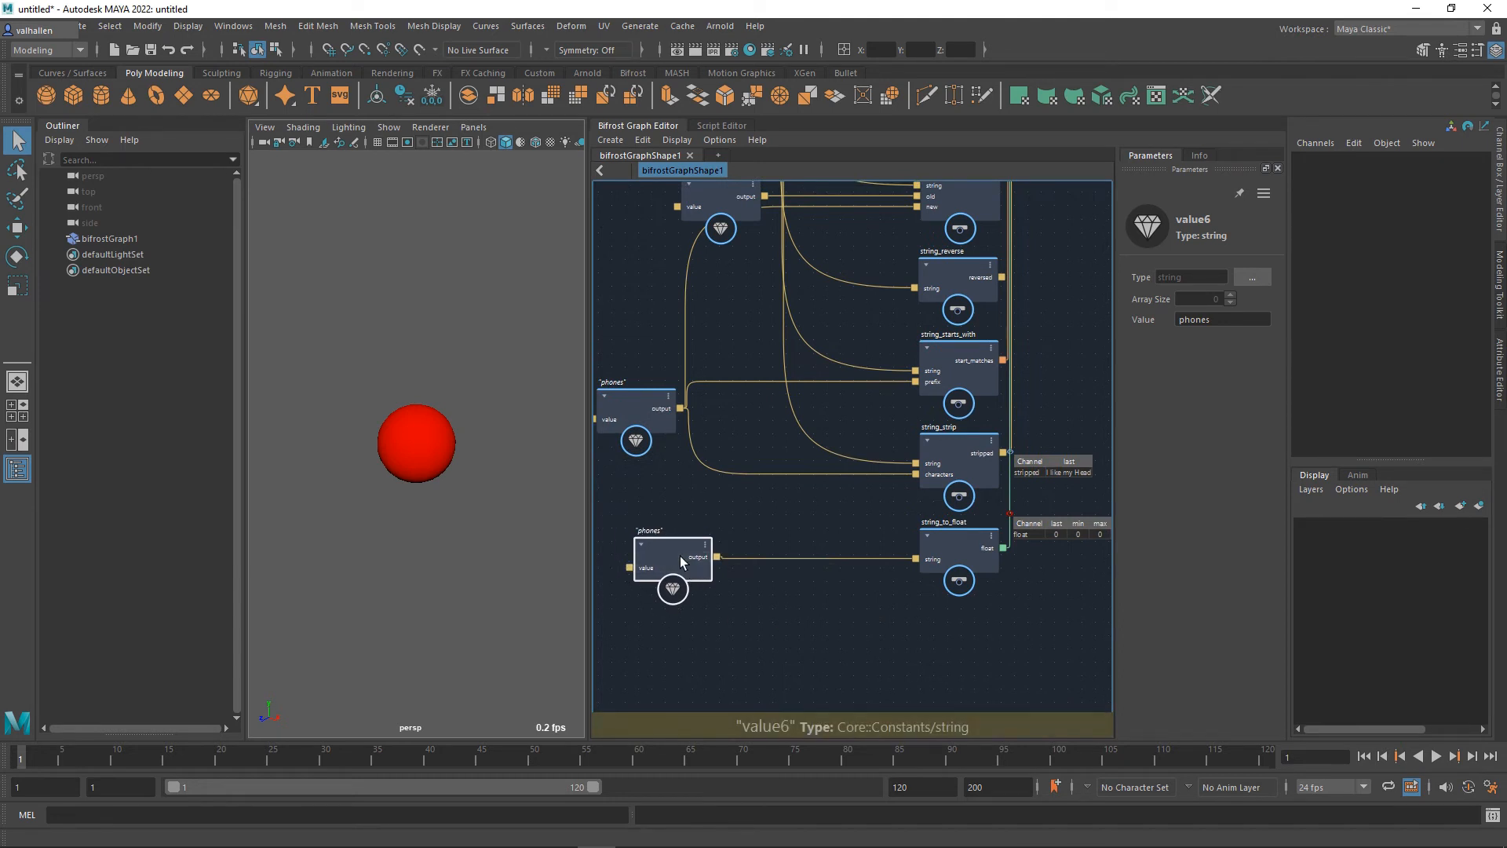
{"action": "double_click", "coordinate": [1199, 316]}
{"action": "type", "text": "100"}
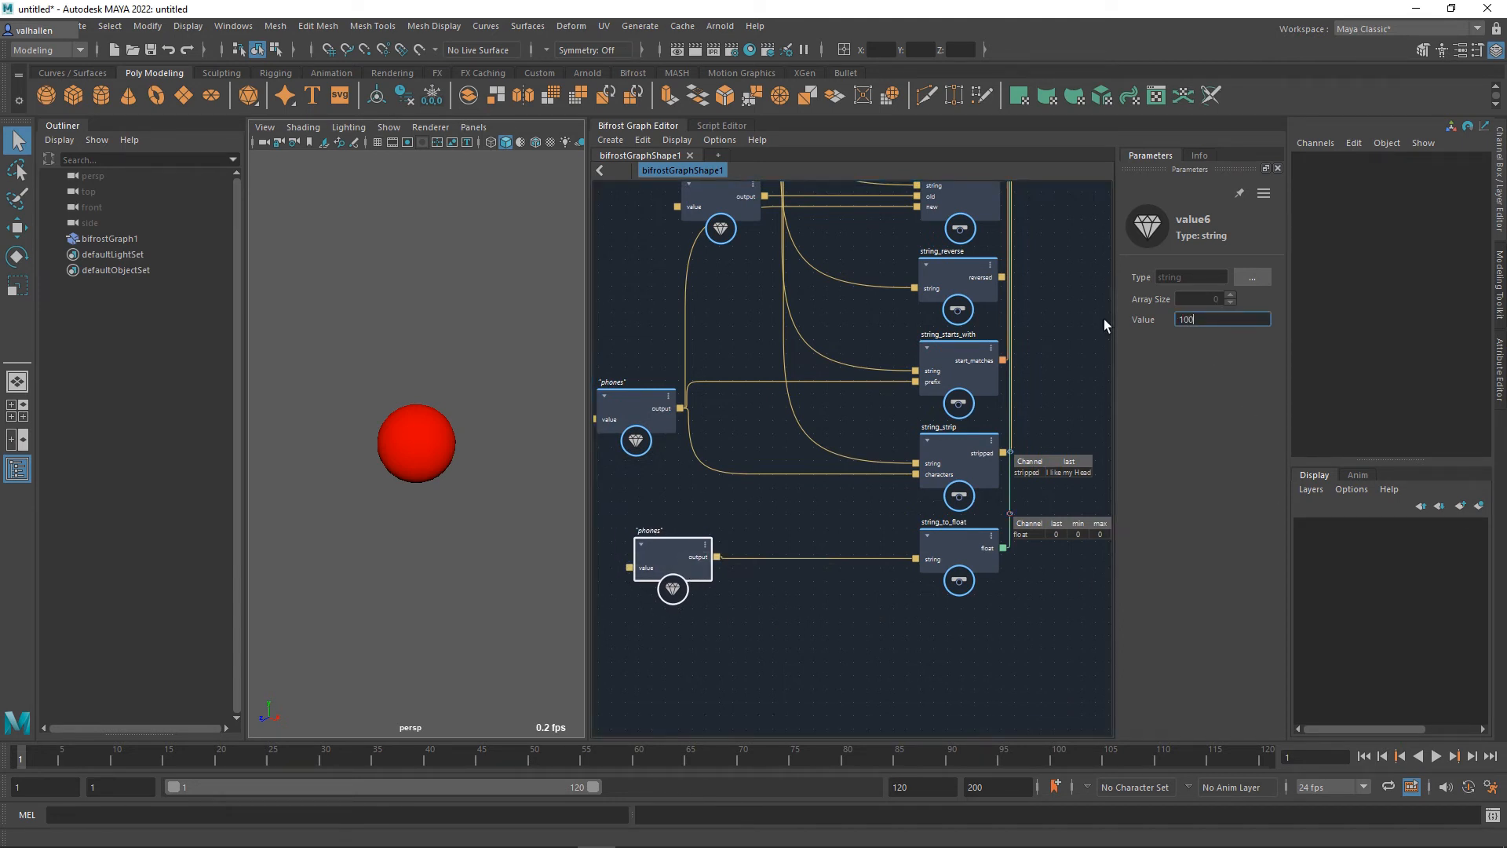
{"action": "key", "text": "Return"}
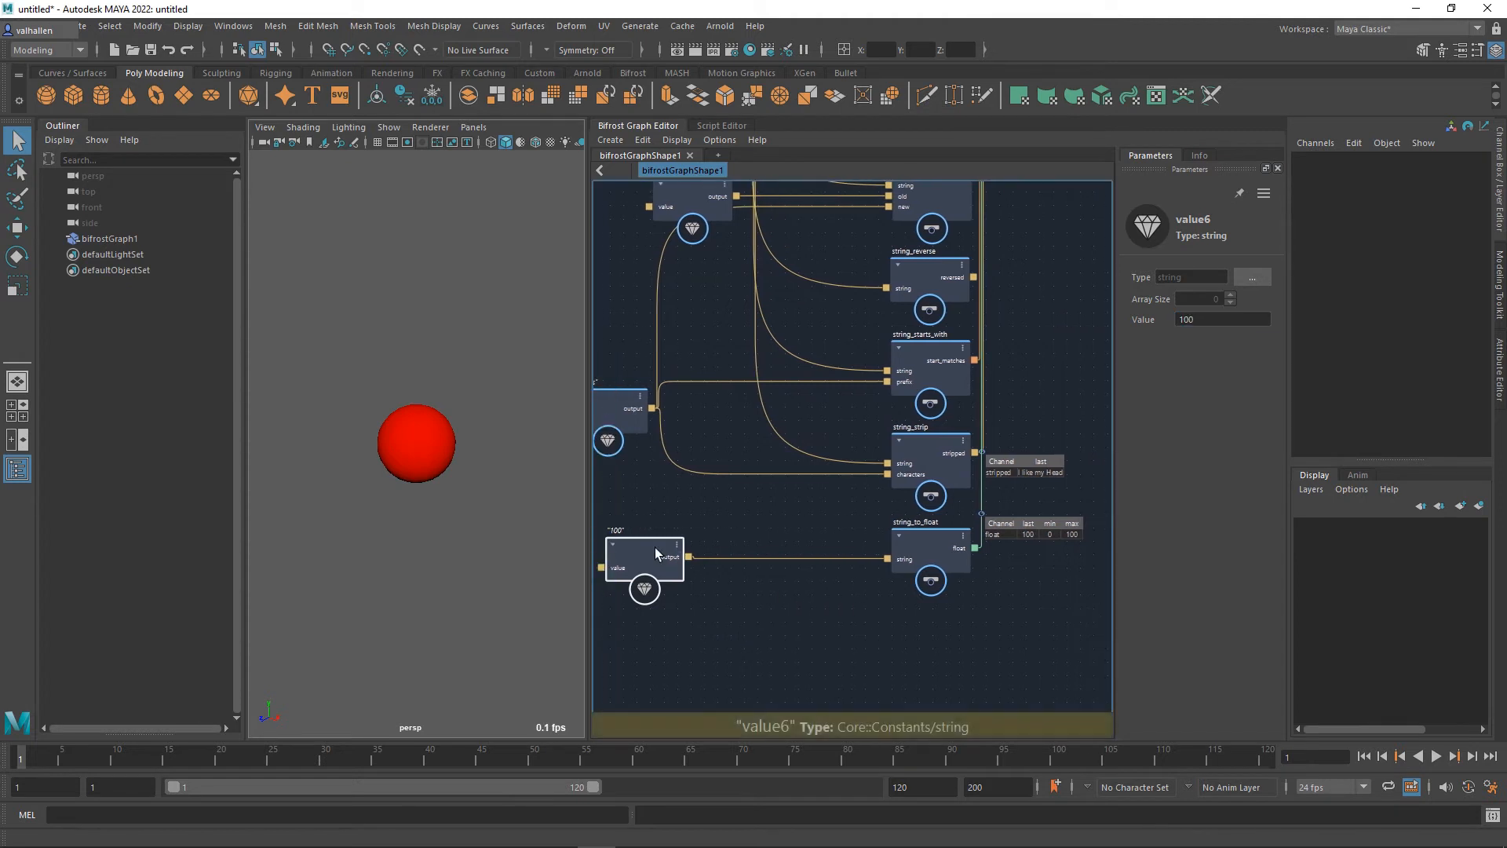
{"action": "double_click", "coordinate": [1200, 319]}
{"action": "middle_click_drag", "start_coordinate": [860, 718], "coordinate": [712, 730], "text": "alt"}
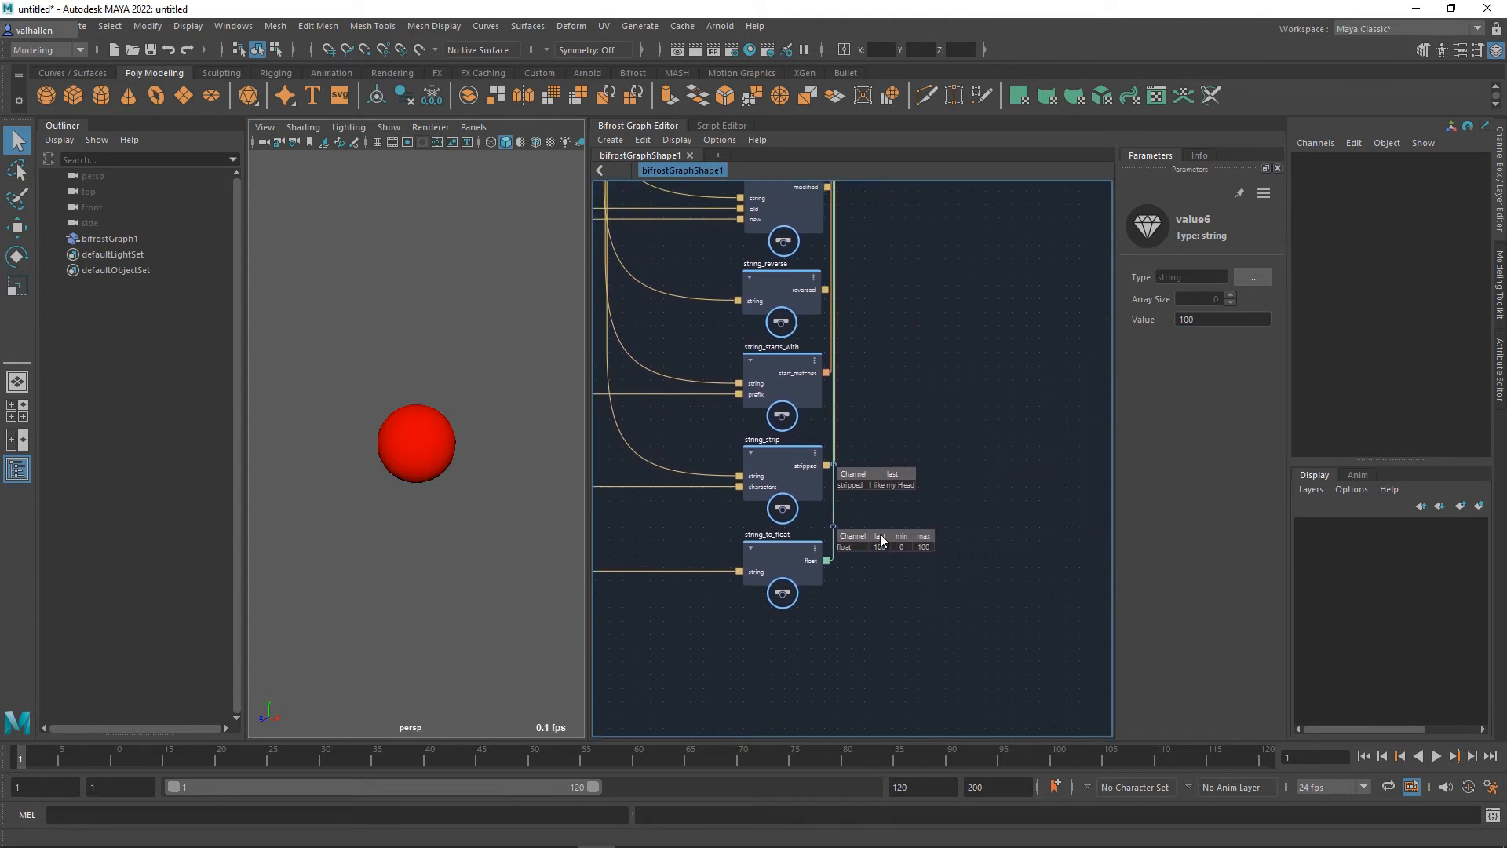
Step: Move the string_to_float node a little to the left of the string node column
{"action": "scroll", "coordinate": [901, 570], "scroll_direction": "up", "scroll_amount": 2}
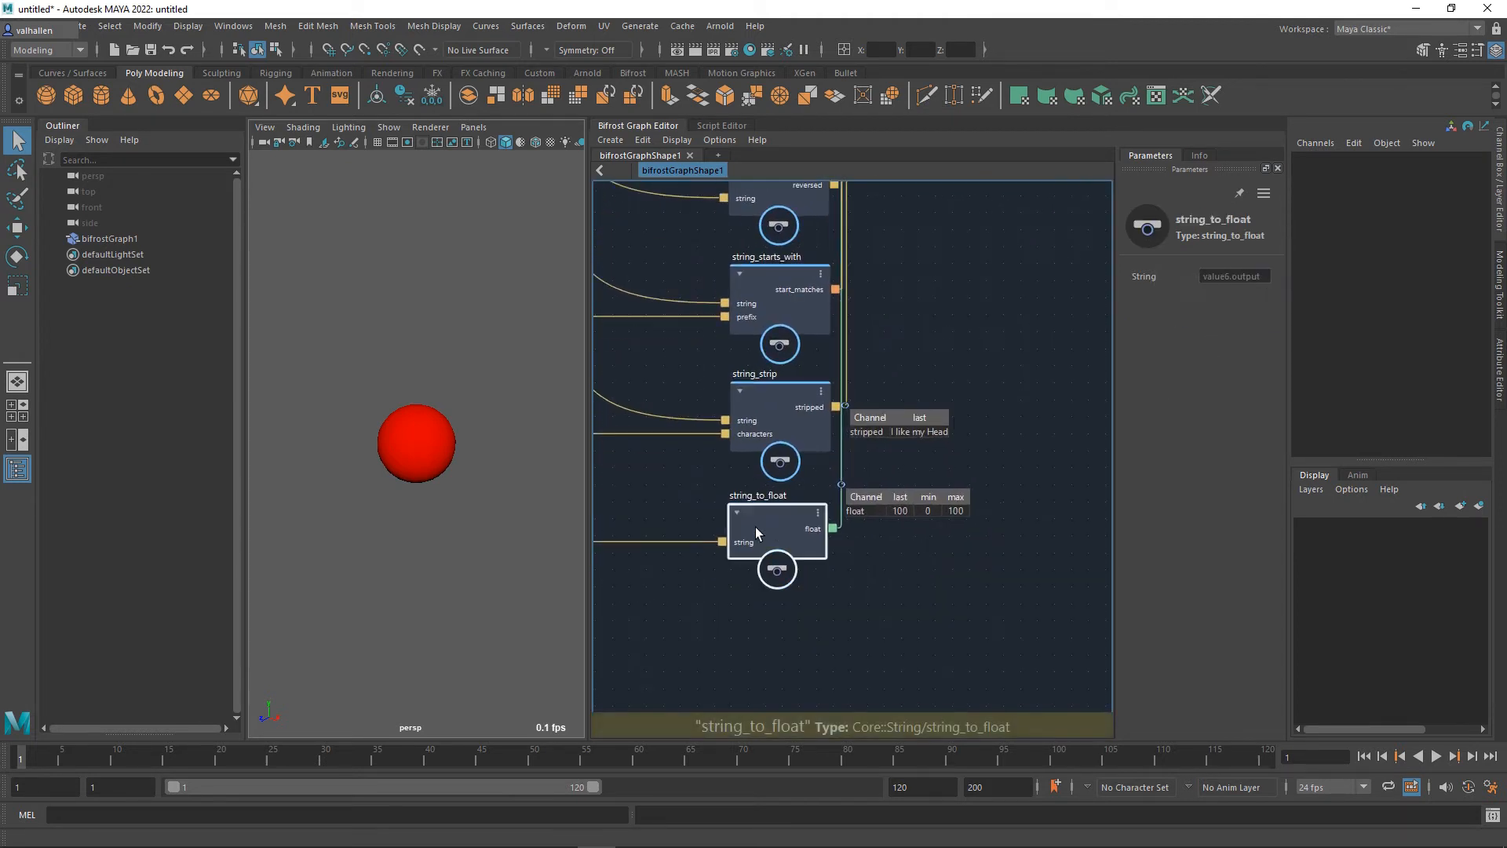
{"action": "left_click_drag", "start_coordinate": [755, 526], "coordinate": [688, 543]}
{"action": "middle_click_drag", "start_coordinate": [800, 640], "coordinate": [958, 595], "text": "alt"}
{"action": "key", "text": "Tab"}
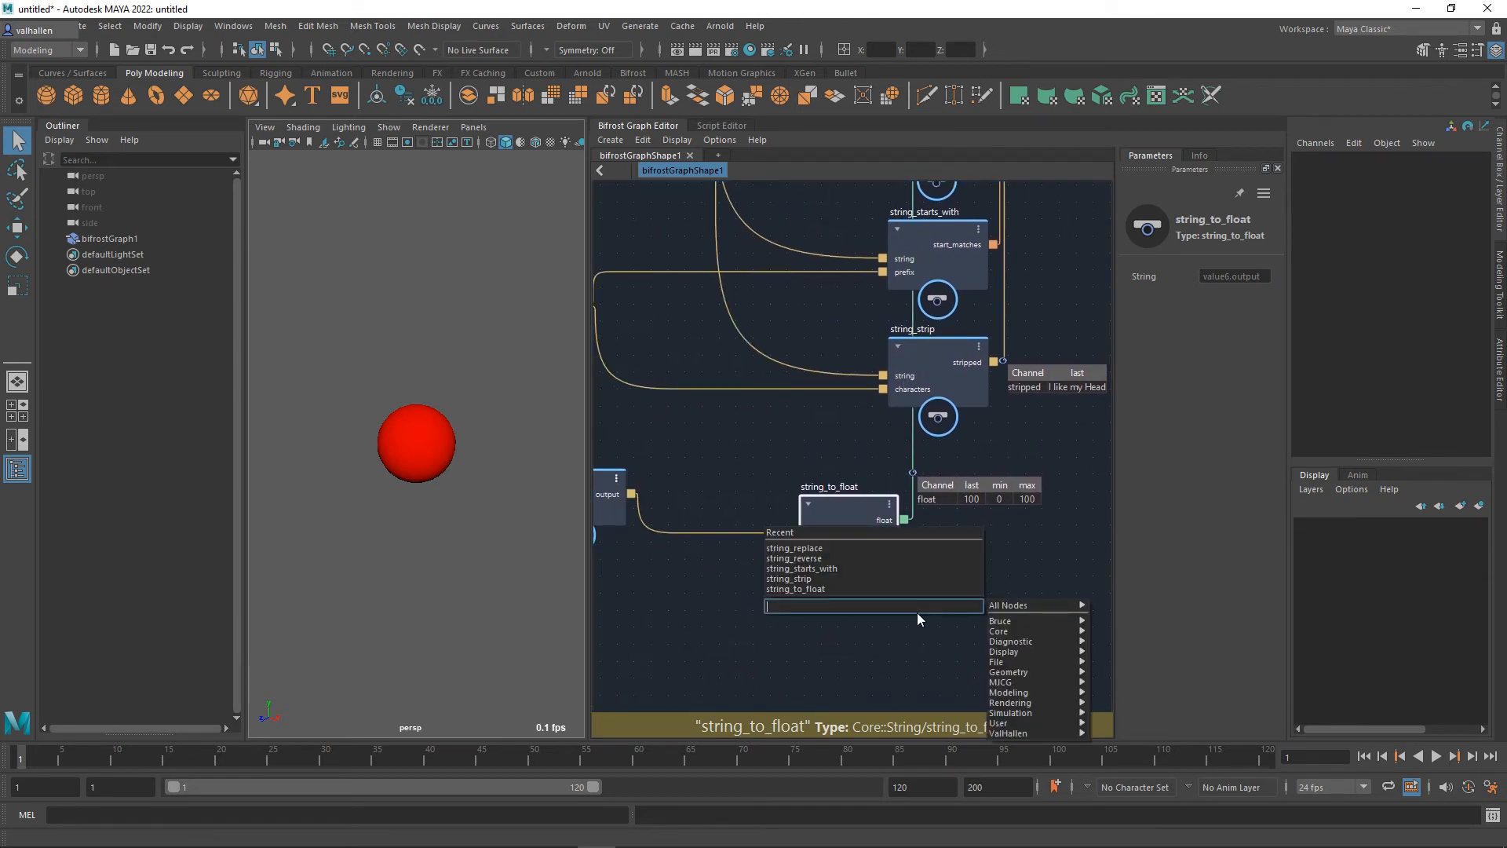
{"action": "type", "text": "mult"}
{"action": "key", "text": "Escape"}
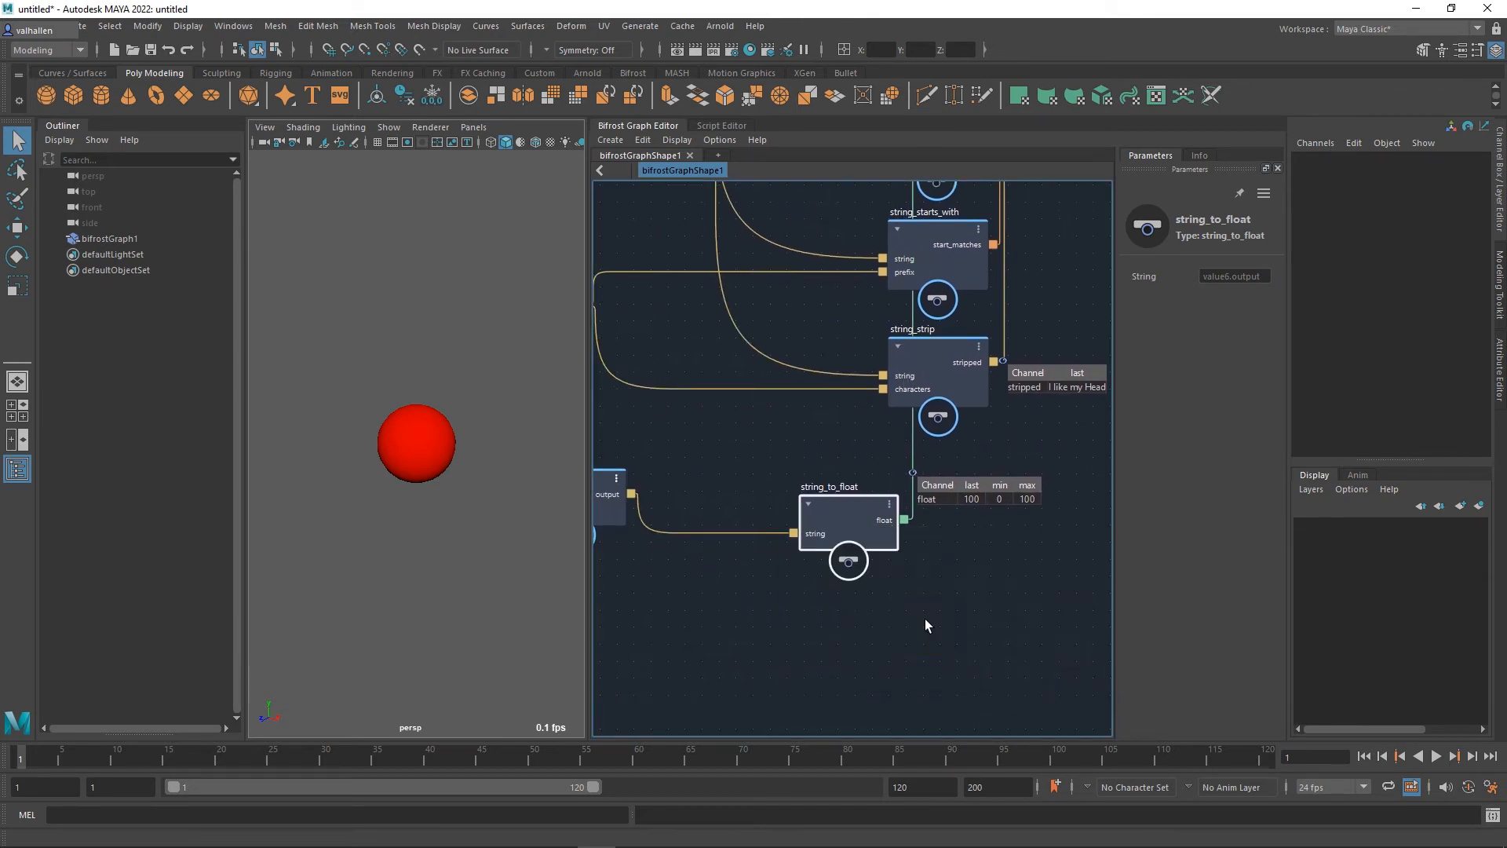
Step: Add a twice_of node below string_to_float
{"action": "key", "text": "Tab"}
{"action": "type", "text": "twice"}
{"action": "key", "text": "Return"}
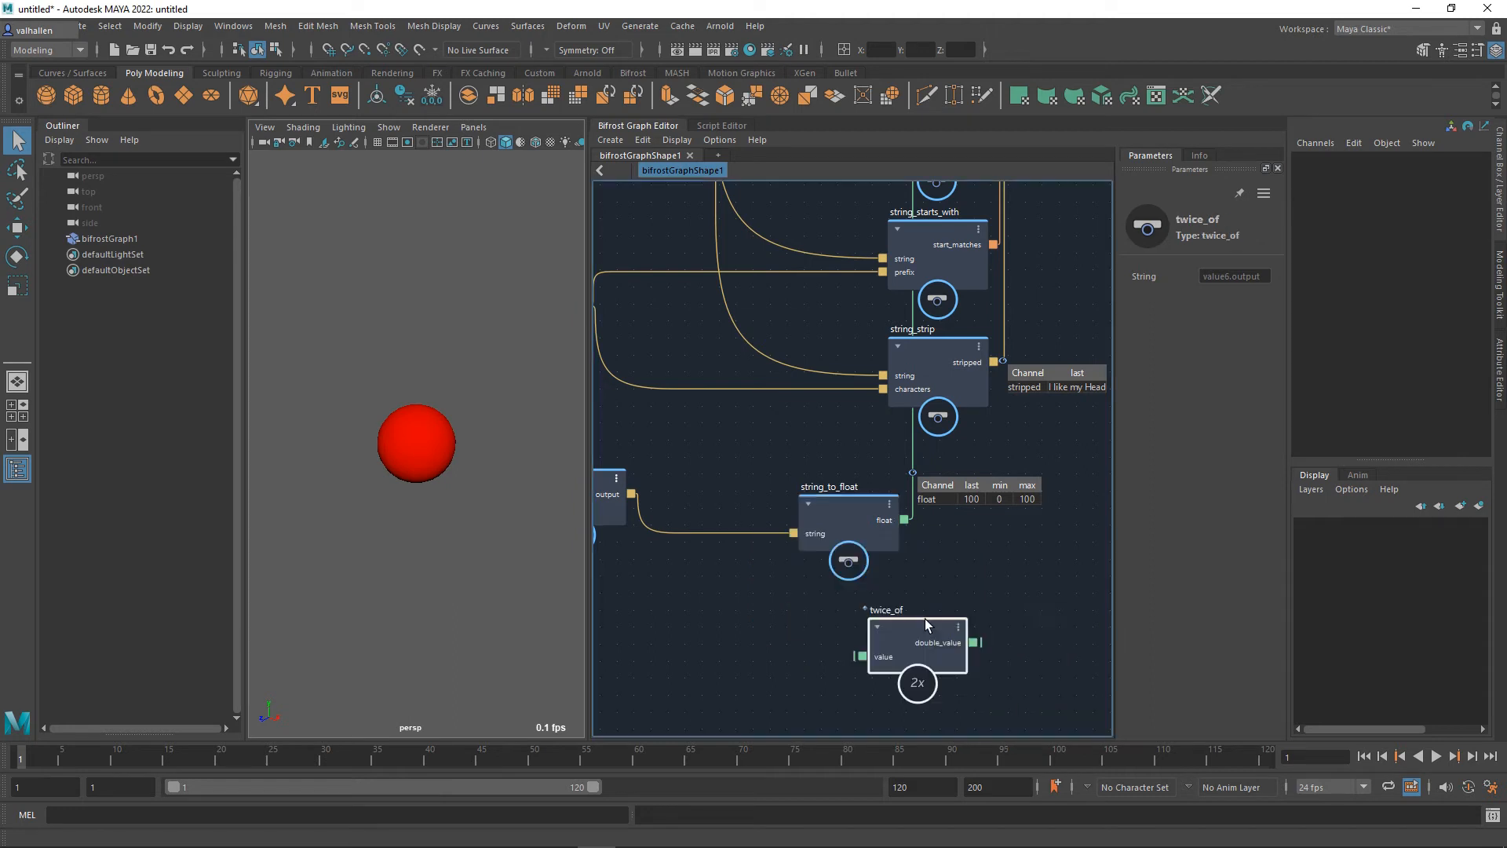
Step: Place twice_of directly below string_to_float and reroute the output node's float connection to start from twice_of's double_value
{"action": "left_click_drag", "start_coordinate": [936, 638], "coordinate": [874, 618]}
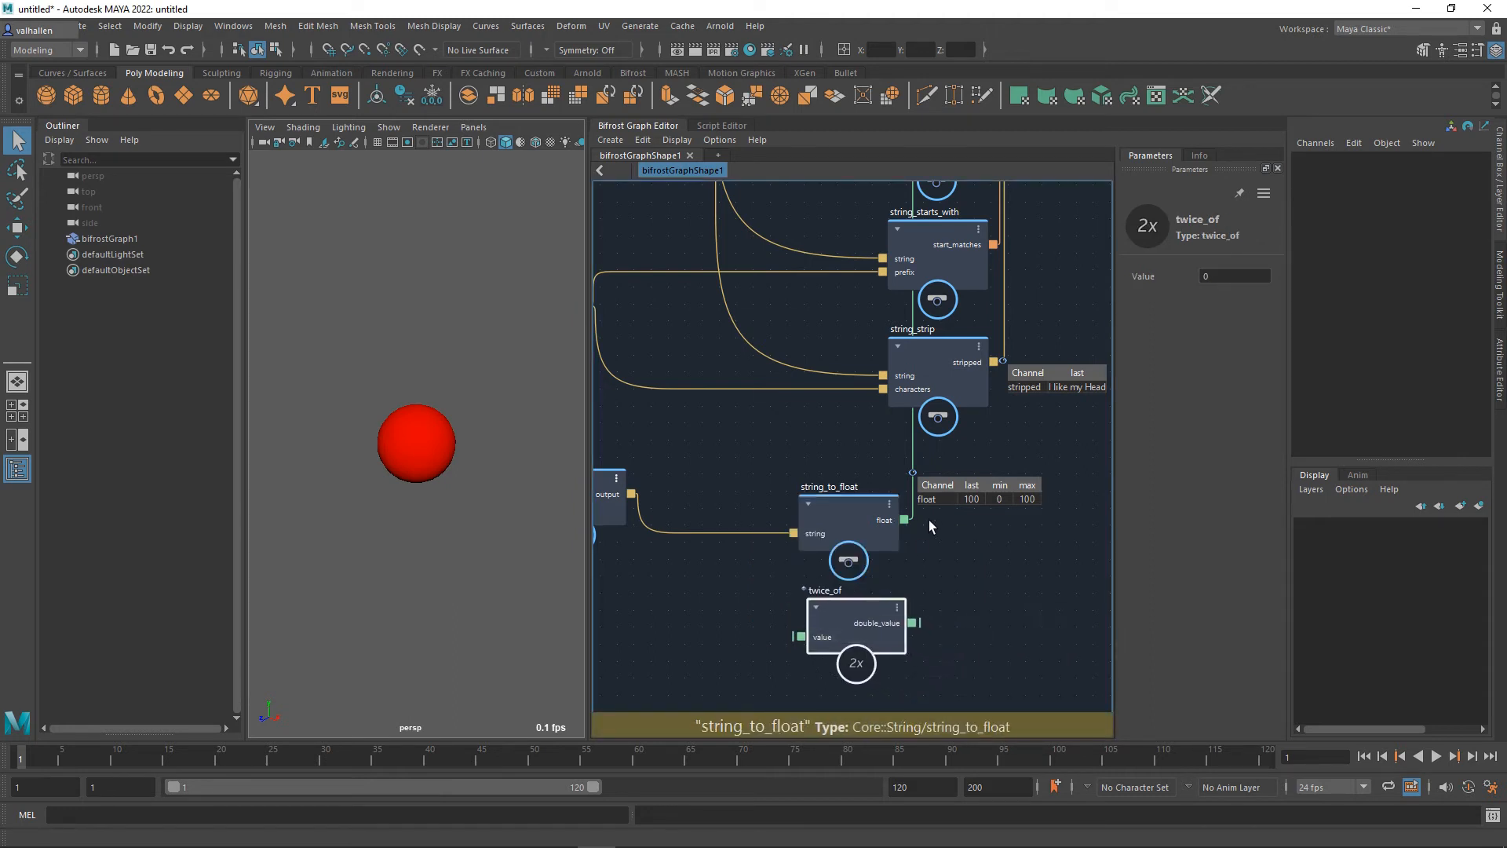
{"action": "left_click_drag", "start_coordinate": [920, 511], "coordinate": [920, 631]}
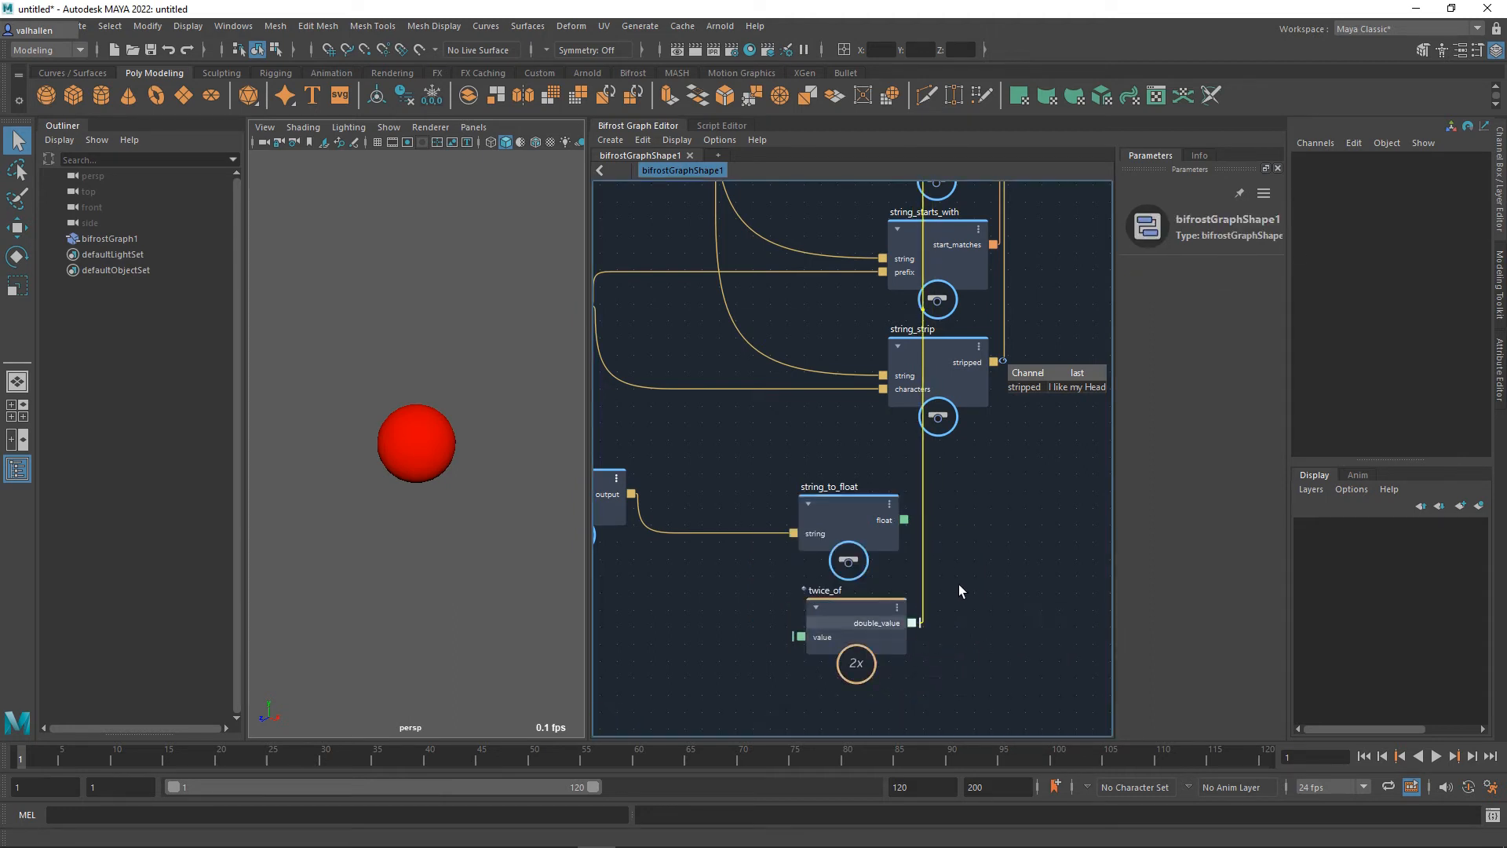
Step: Add a watchpoint to the connection running from twice_of's double_value to the output node
{"action": "right_click", "coordinate": [921, 554]}
{"action": "right_click", "coordinate": [921, 531]}
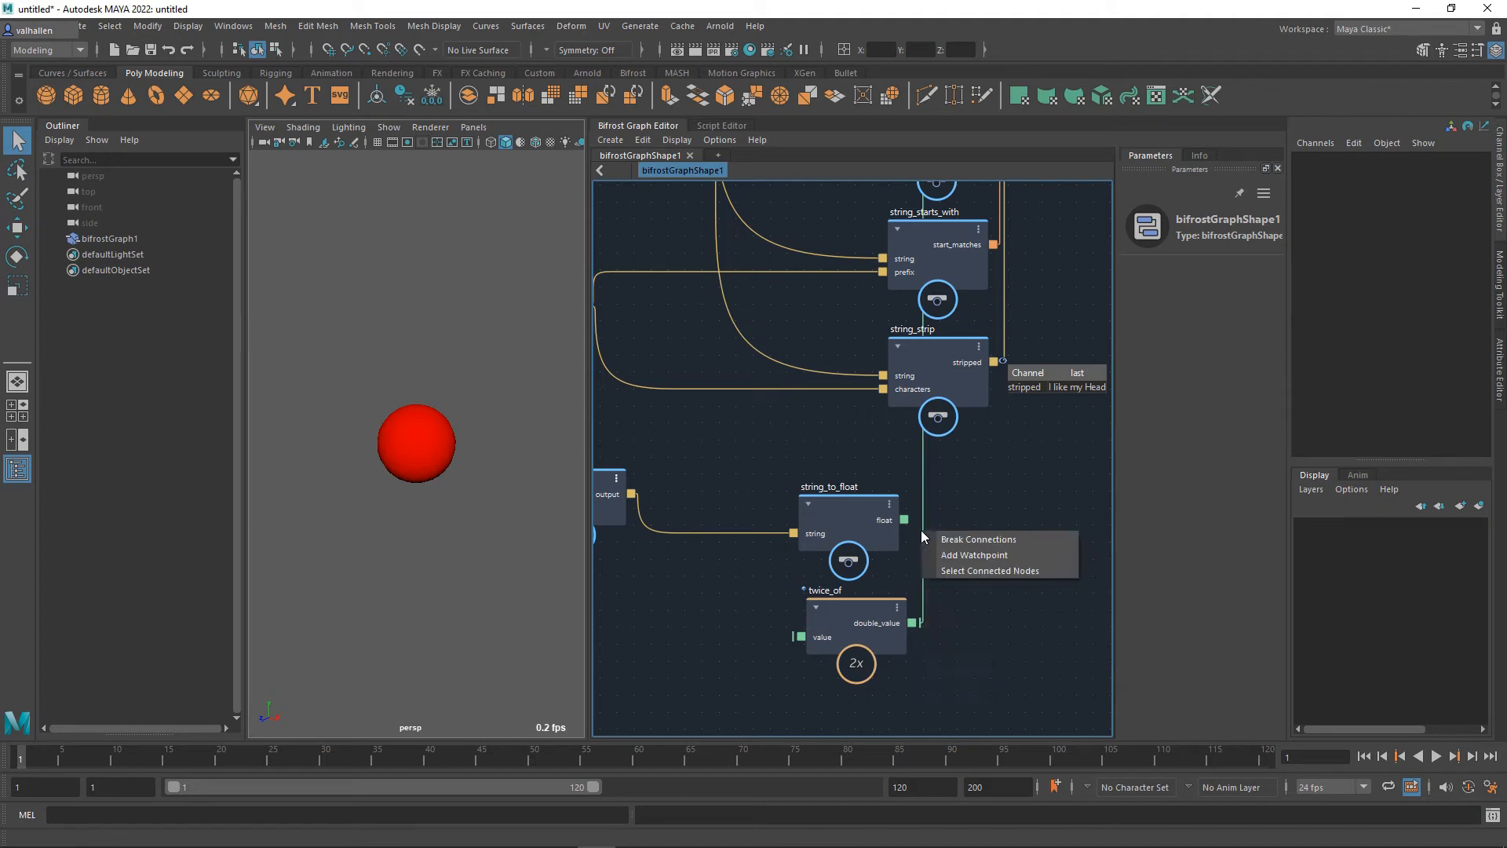
{"action": "left_click", "coordinate": [942, 552]}
{"action": "scroll", "coordinate": [1044, 489], "scroll_direction": "down", "scroll_amount": 3}
{"action": "middle_click_drag", "start_coordinate": [1043, 489], "coordinate": [890, 706], "text": "alt"}
{"action": "middle_click_drag", "start_coordinate": [954, 393], "coordinate": [938, 556], "text": "alt"}
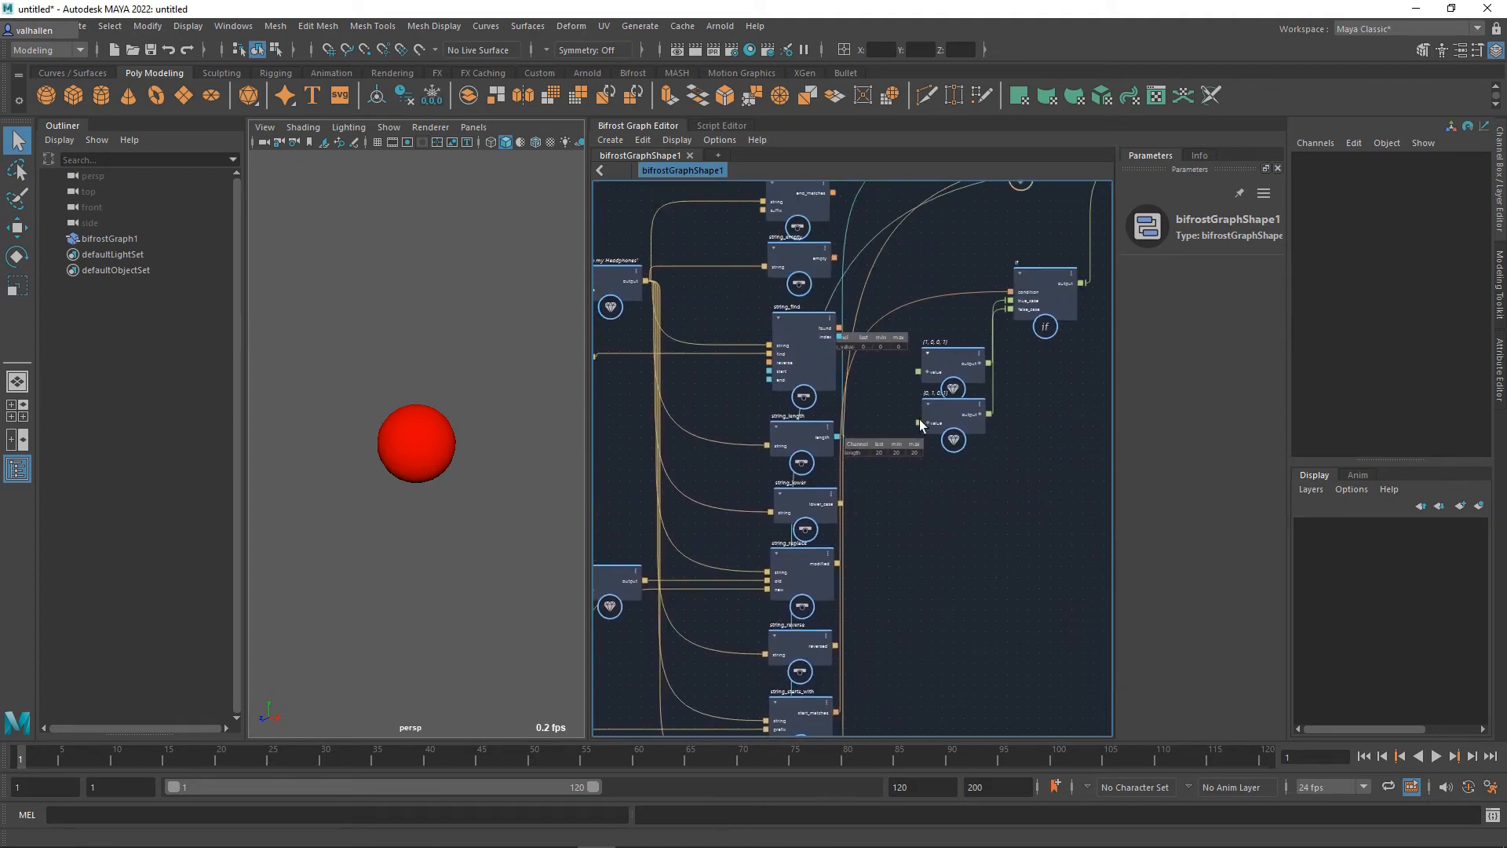
{"action": "scroll", "coordinate": [857, 430], "scroll_direction": "up", "scroll_amount": 5}
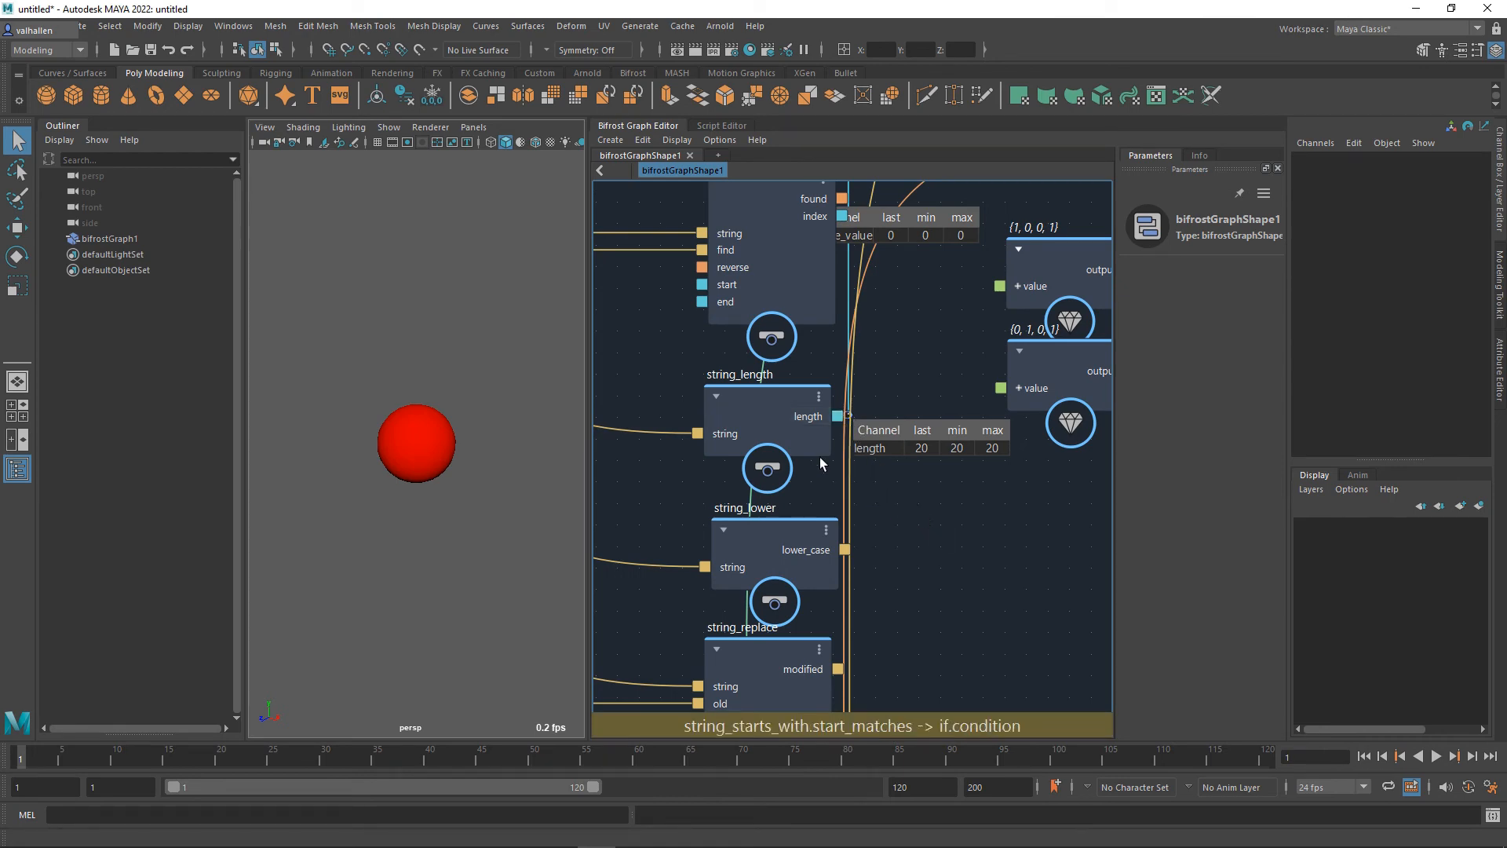
Step: Move string_length left out of the string node column and shift twice_of to the right of string_to_float
{"action": "left_click_drag", "start_coordinate": [799, 442], "coordinate": [644, 441]}
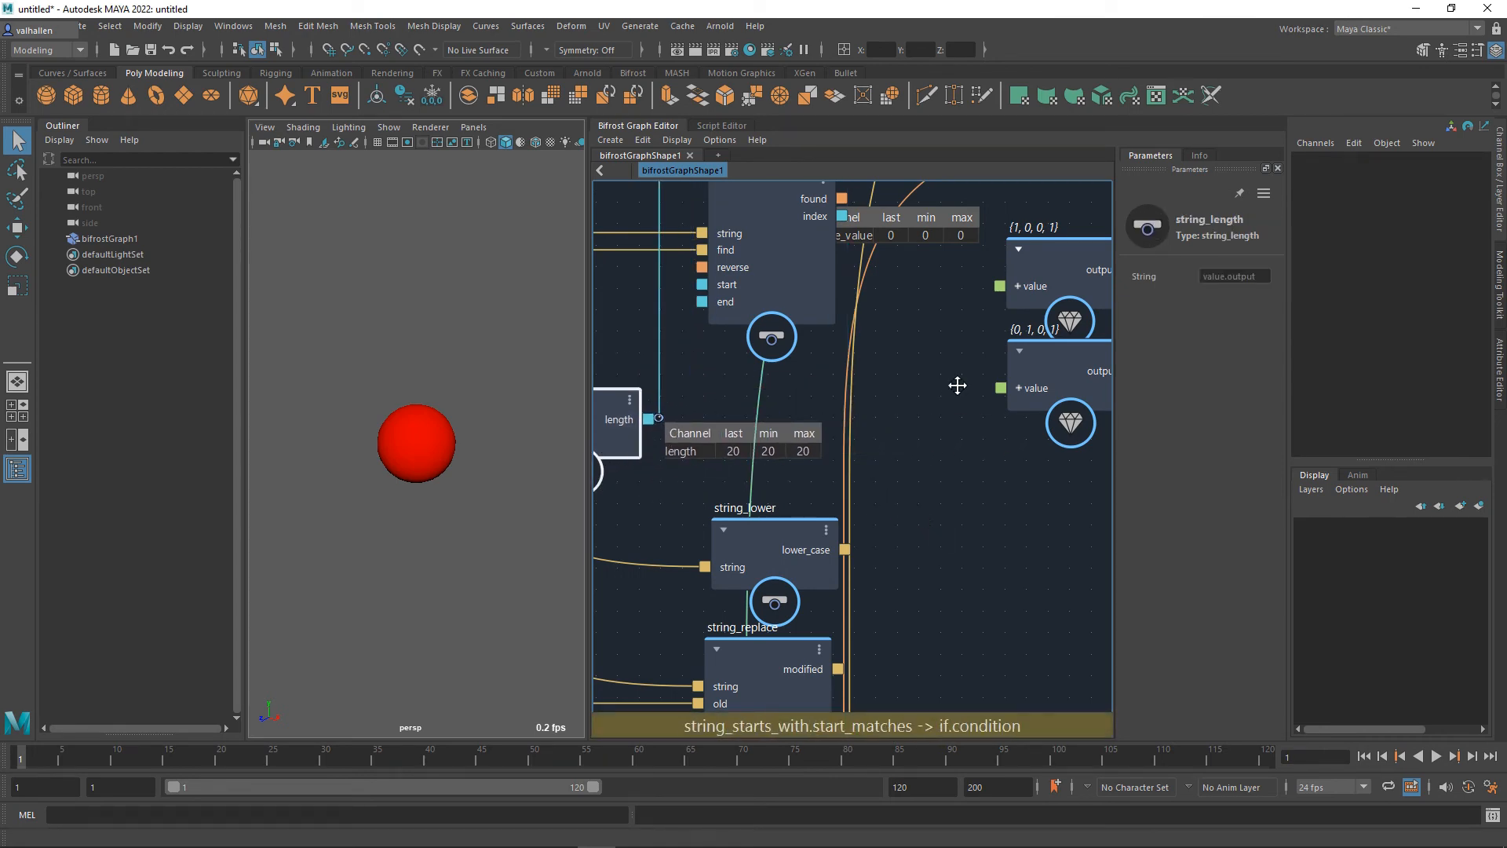
{"action": "scroll", "coordinate": [853, 493], "scroll_direction": "down", "scroll_amount": 3}
{"action": "scroll", "coordinate": [864, 463], "scroll_direction": "down", "scroll_amount": 3}
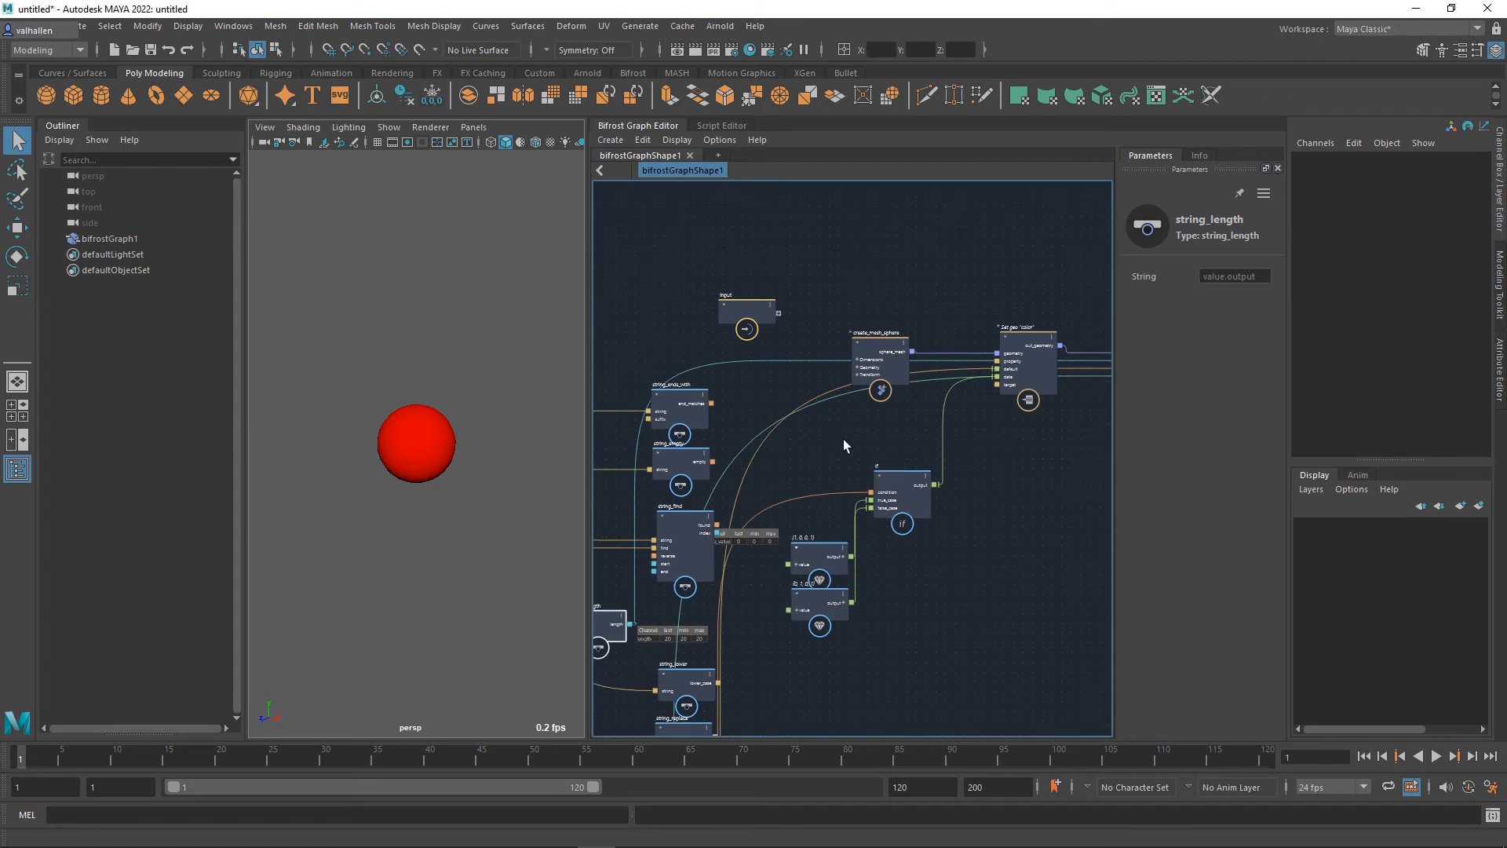
{"action": "middle_click_drag", "start_coordinate": [889, 490], "coordinate": [999, 239]}
{"action": "left_click_drag", "start_coordinate": [853, 677], "coordinate": [1008, 684]}
{"action": "middle_click_drag", "start_coordinate": [1067, 490], "coordinate": [925, 577]}
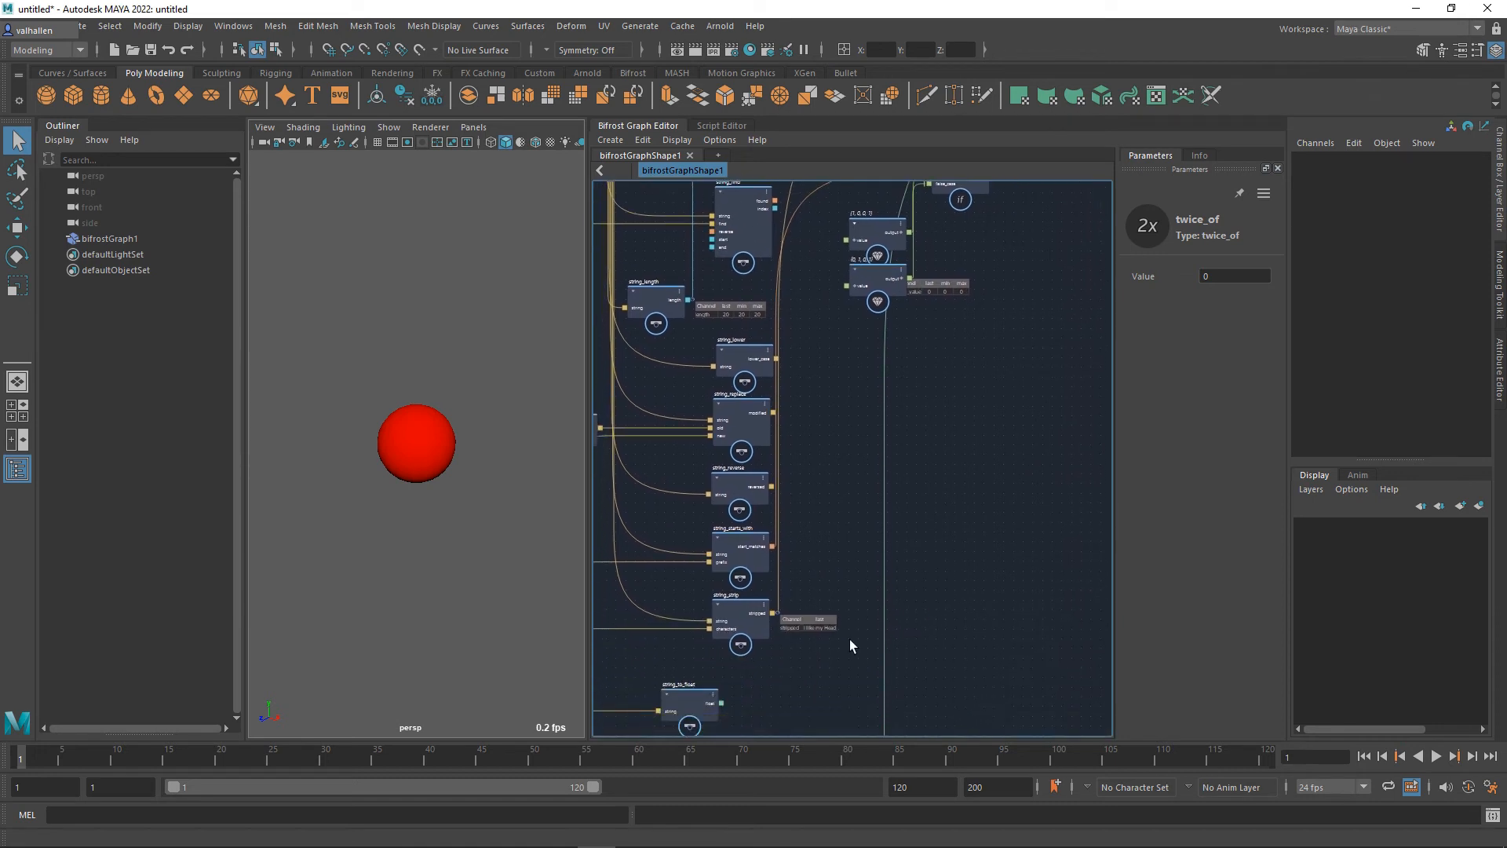
{"action": "middle_click_drag", "start_coordinate": [865, 665], "coordinate": [879, 559]}
{"action": "left_click_drag", "start_coordinate": [862, 659], "coordinate": [902, 633]}
Step: Bring the double_value watchpoint down its connection to twice_of's output, moving twice_of closer to string_to_float
{"action": "middle_click_drag", "start_coordinate": [961, 211], "coordinate": [957, 317]}
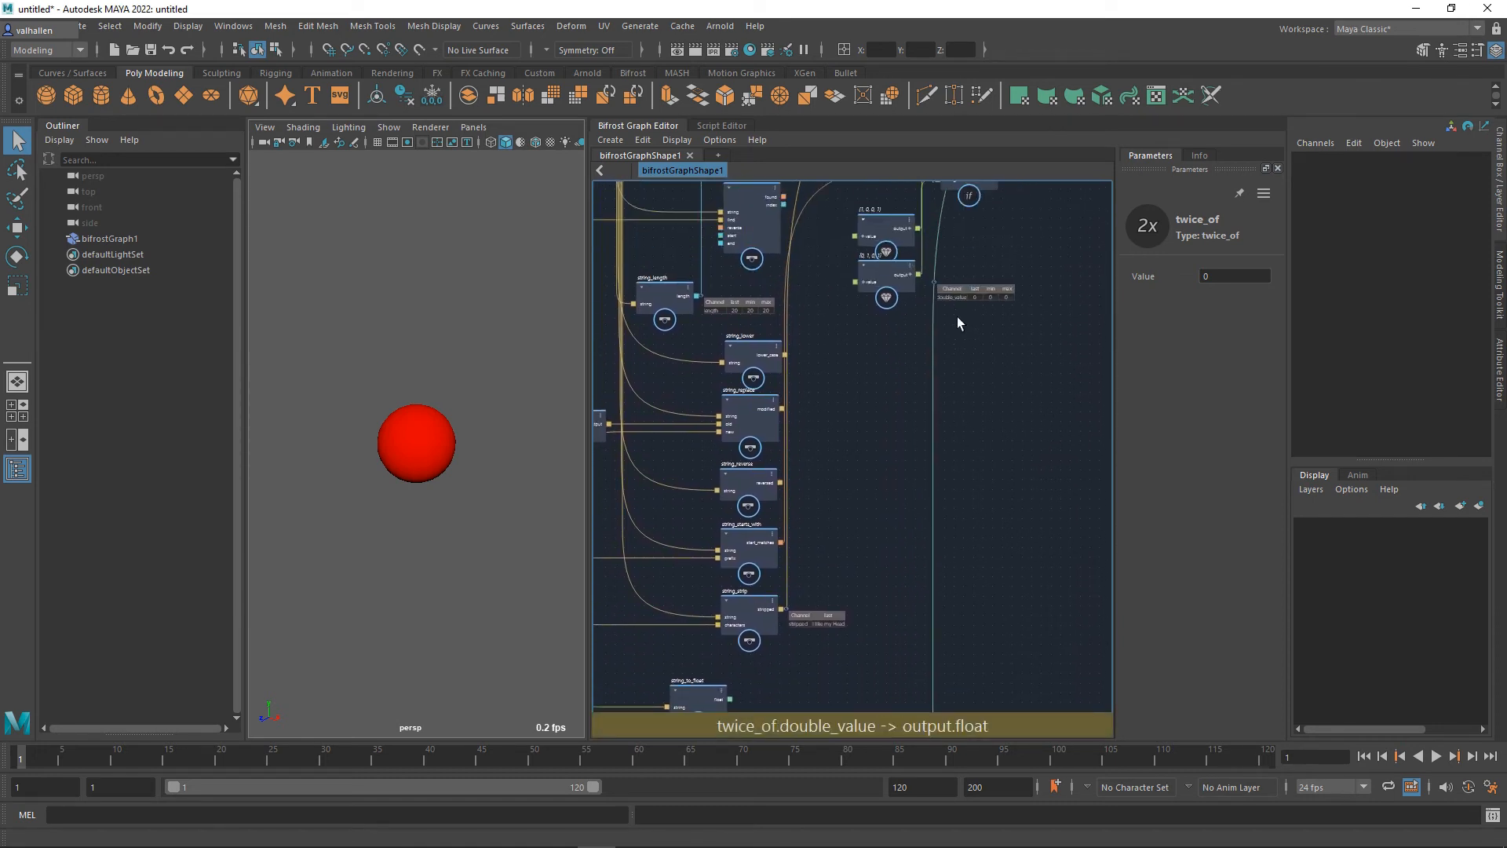
{"action": "left_click_drag", "start_coordinate": [941, 288], "coordinate": [944, 772]}
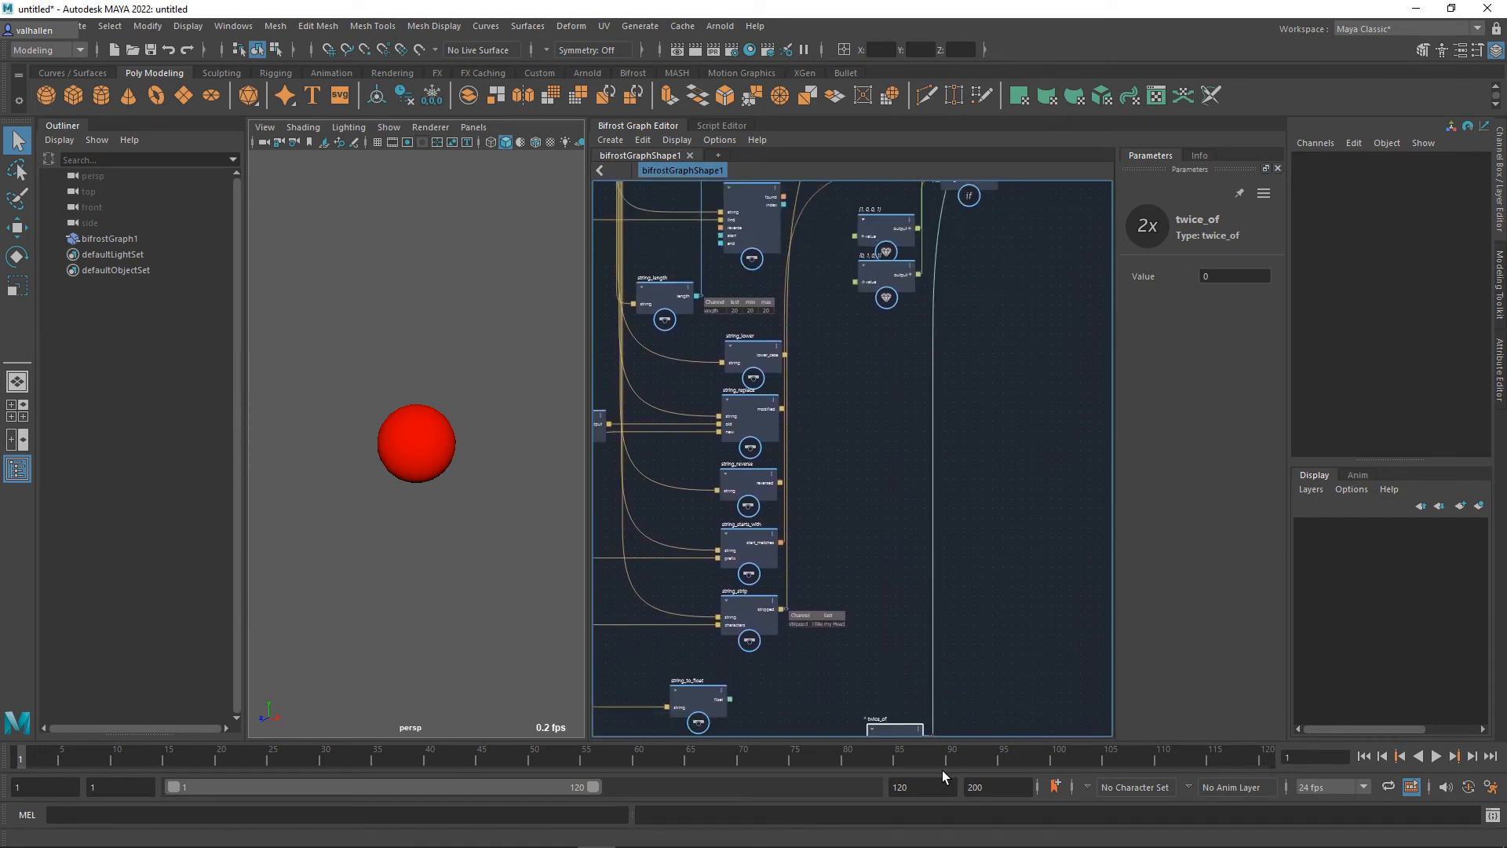
{"action": "middle_click_drag", "start_coordinate": [894, 616], "coordinate": [943, 376]}
{"action": "scroll", "coordinate": [941, 381], "scroll_direction": "up", "scroll_amount": 1}
{"action": "scroll", "coordinate": [945, 512], "scroll_direction": "up", "scroll_amount": 1}
{"action": "left_click_drag", "start_coordinate": [947, 510], "coordinate": [825, 478]}
{"action": "middle_click_drag", "start_coordinate": [791, 518], "coordinate": [895, 560]}
{"action": "left_click_drag", "start_coordinate": [930, 541], "coordinate": [932, 593]}
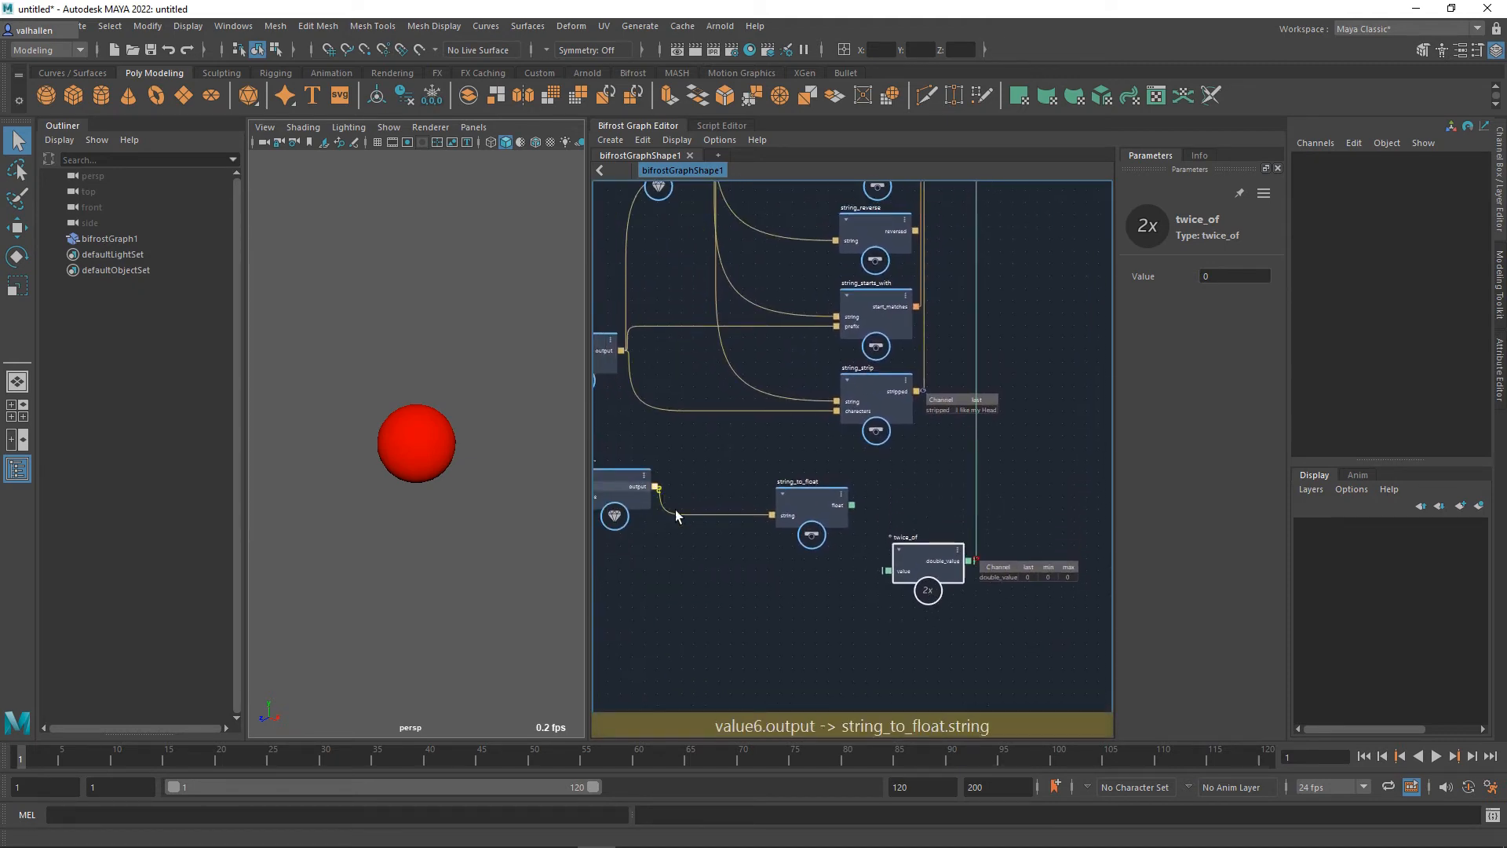
Step: Try to feed the "100" string value node's output directly into twice_of's value input
{"action": "left_click_drag", "start_coordinate": [654, 487], "coordinate": [895, 587]}
{"action": "left_click_drag", "start_coordinate": [901, 576], "coordinate": [895, 573]}
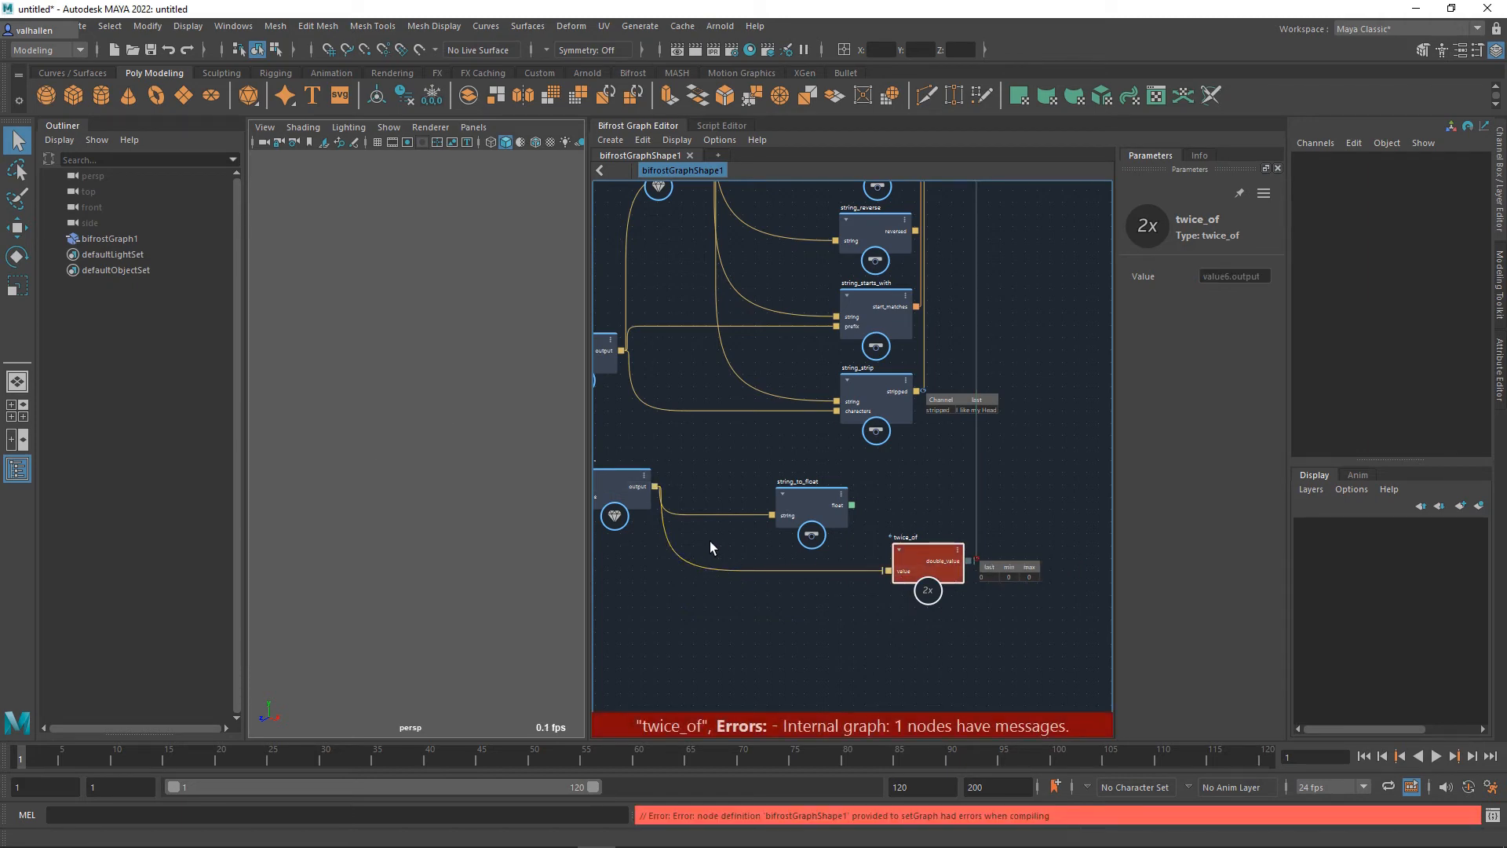
Step: Connect string_to_float's float output to twice_of's value input and line twice_of up beside string_to_float
{"action": "left_click_drag", "start_coordinate": [853, 506], "coordinate": [889, 571]}
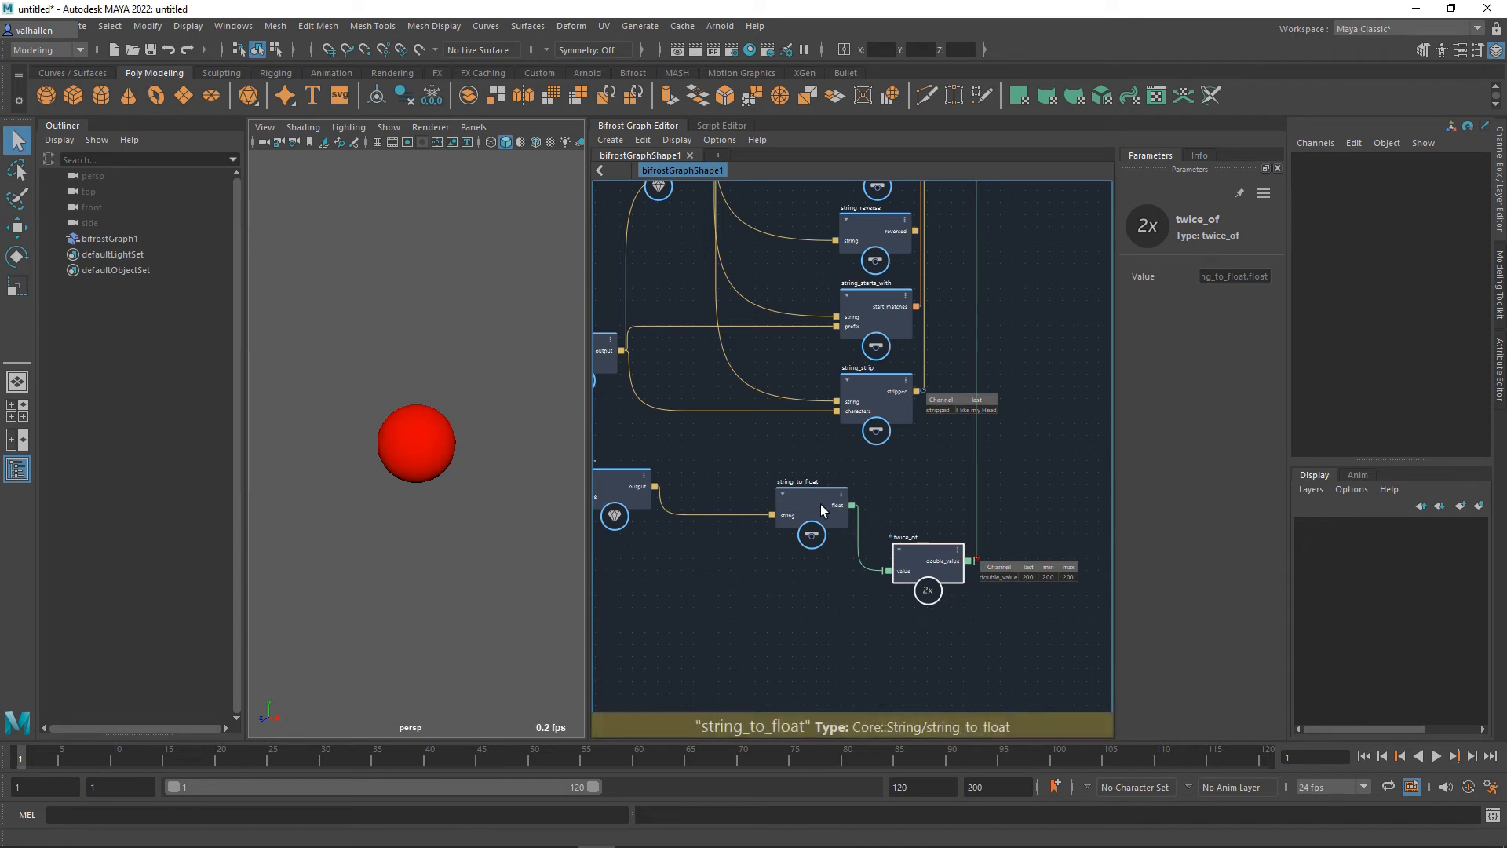
{"action": "middle_click_drag", "start_coordinate": [777, 565], "coordinate": [817, 565]}
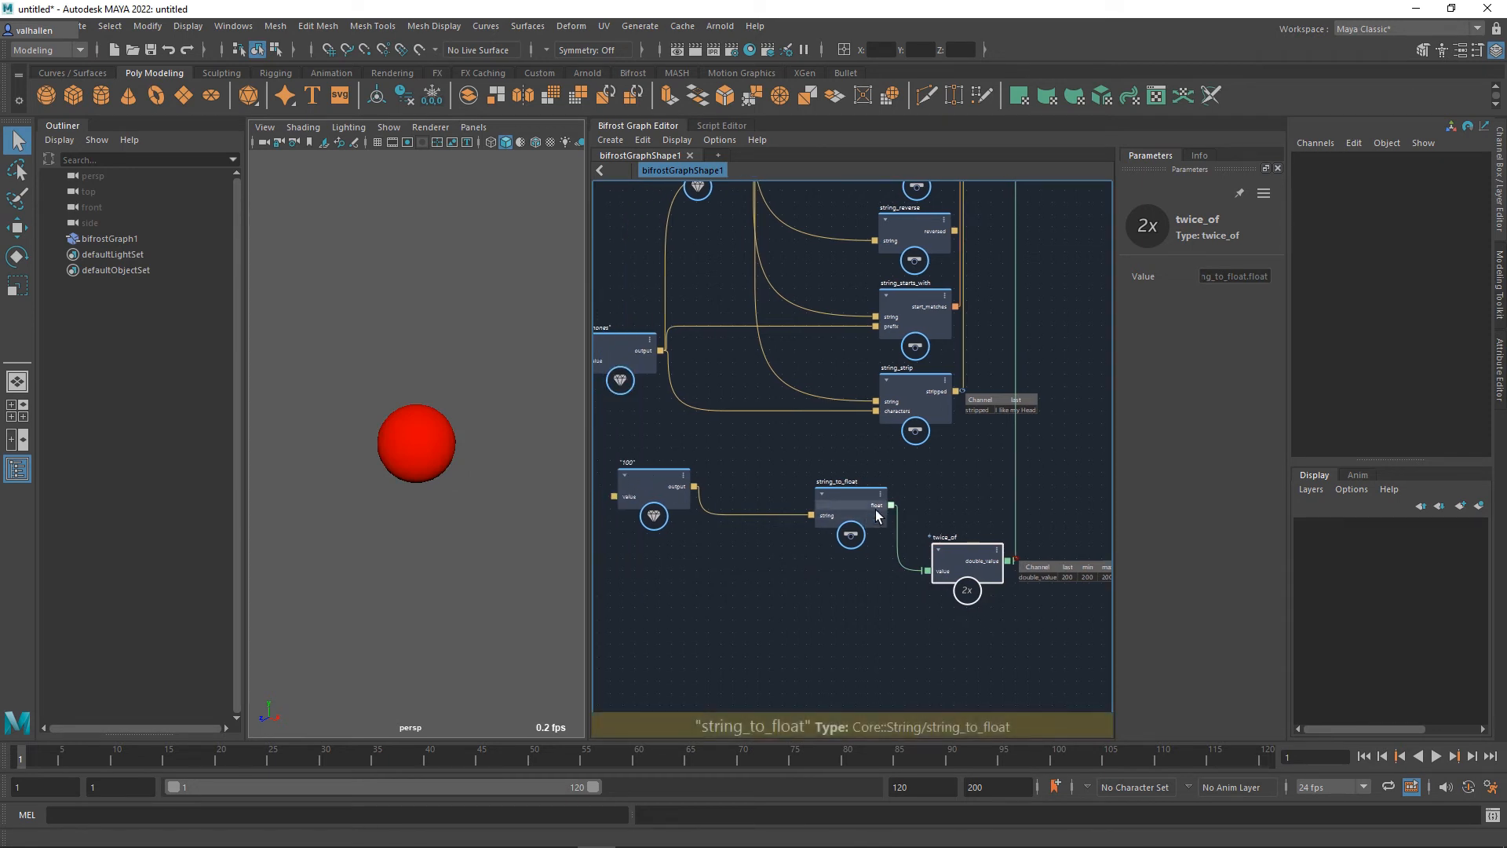
{"action": "middle_click_drag", "start_coordinate": [1015, 629], "coordinate": [901, 607]}
{"action": "left_click_drag", "start_coordinate": [853, 542], "coordinate": [852, 569]}
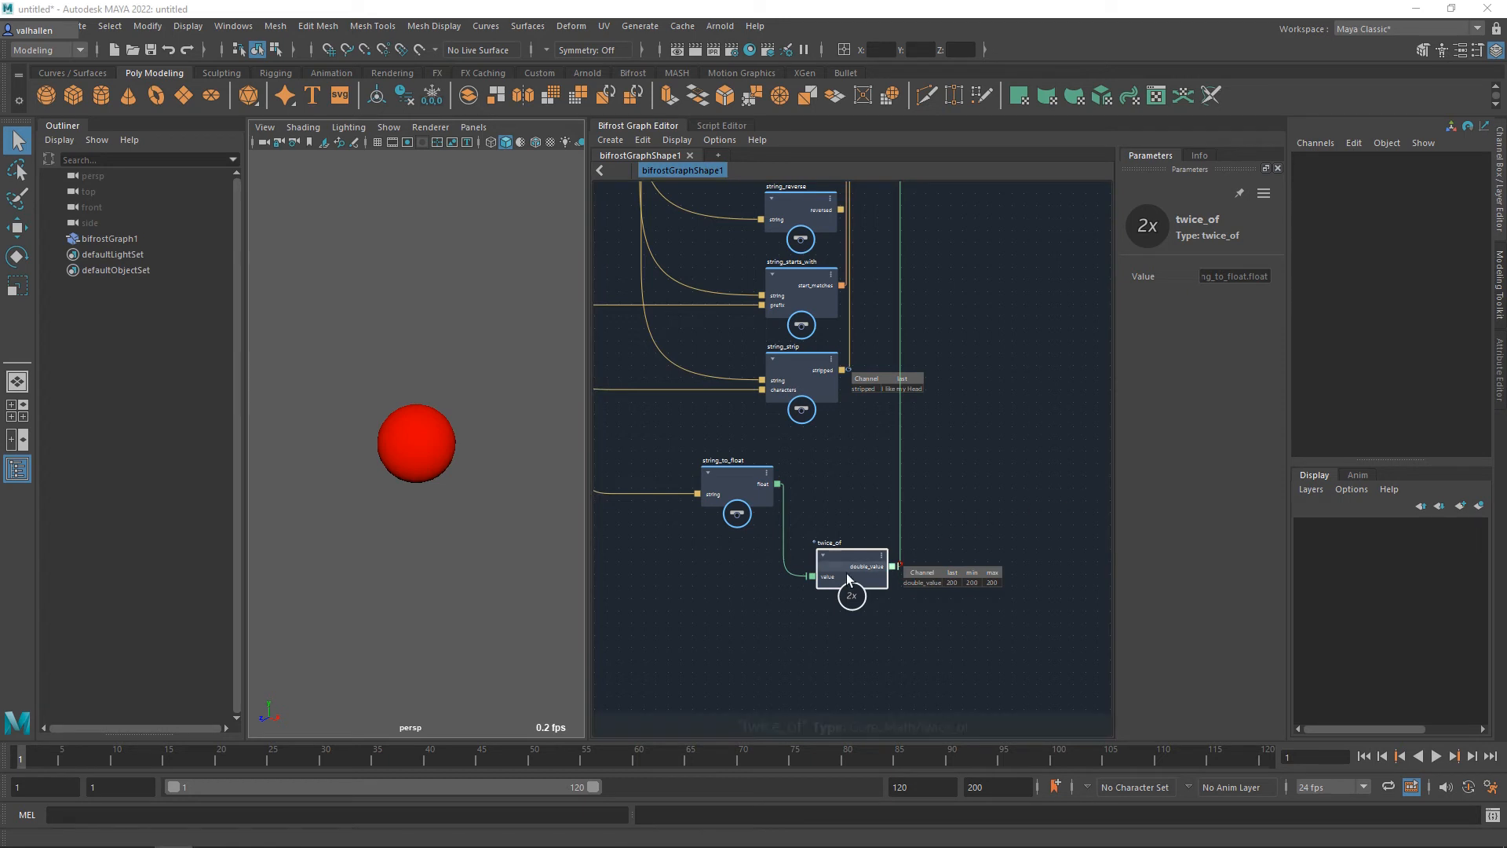
{"action": "left_click_drag", "start_coordinate": [851, 565], "coordinate": [881, 474]}
Step: Add a string_to_int node below string_to_float and connect the "100" value node's output to its string input
{"action": "left_click", "coordinate": [736, 503]}
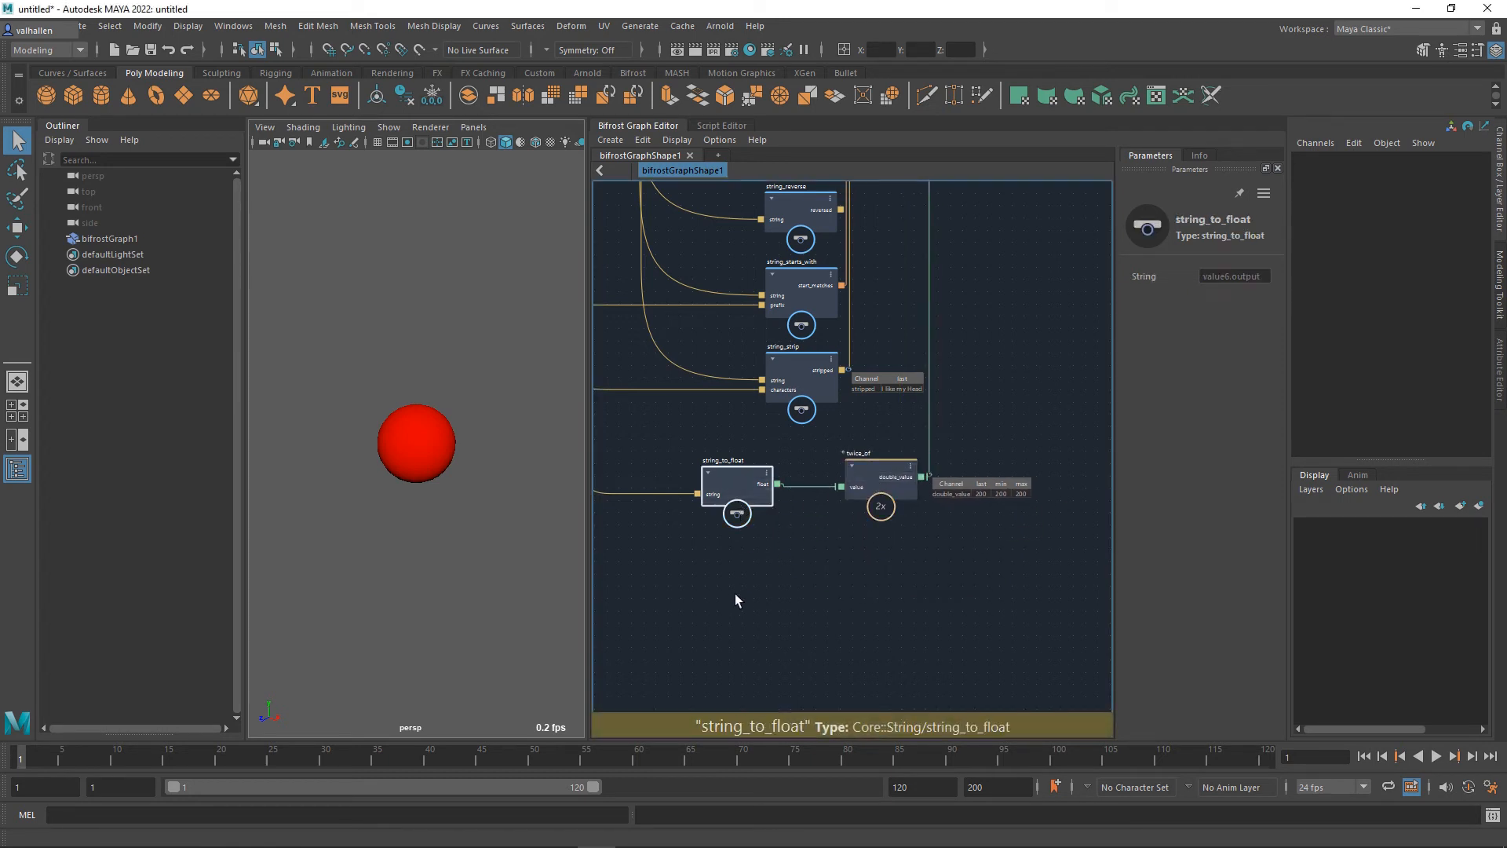
{"action": "key", "text": "Tab"}
{"action": "type", "text": "string"}
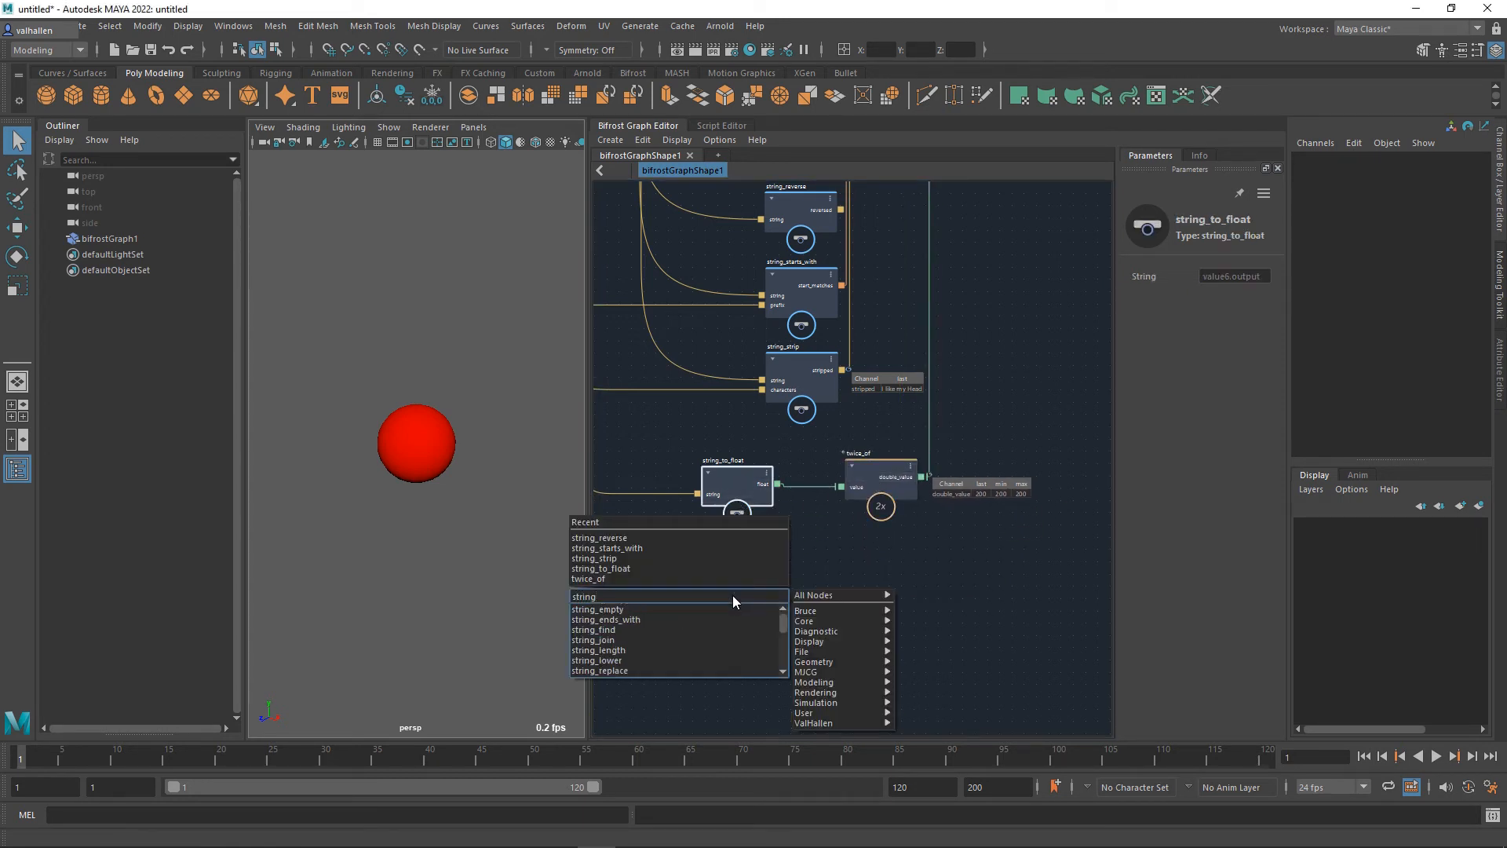
{"action": "type", "text": "_to"}
{"action": "key", "text": "Return"}
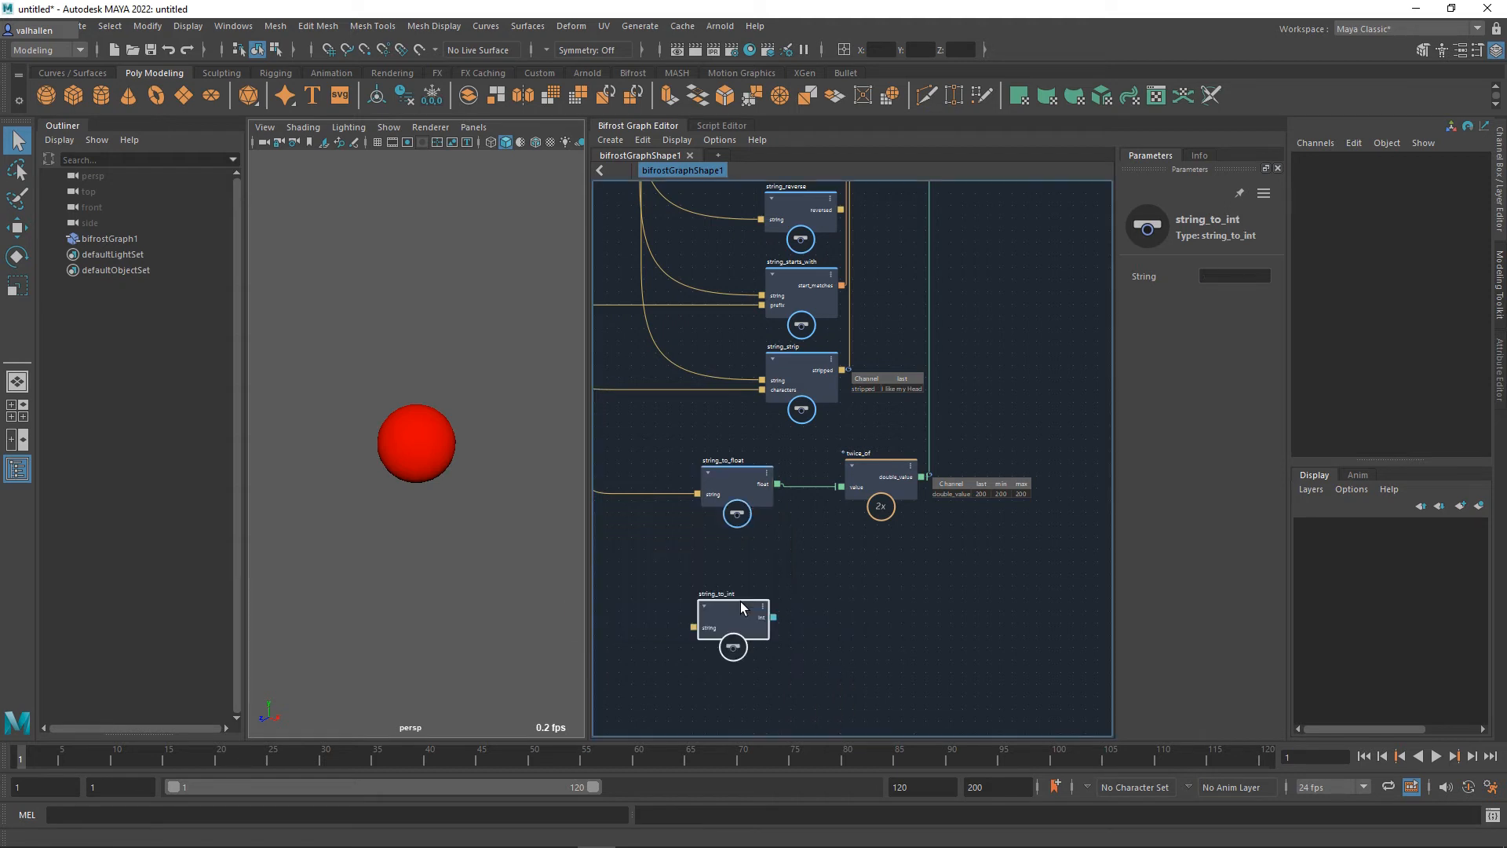
{"action": "middle_click_drag", "start_coordinate": [676, 586], "coordinate": [776, 563]}
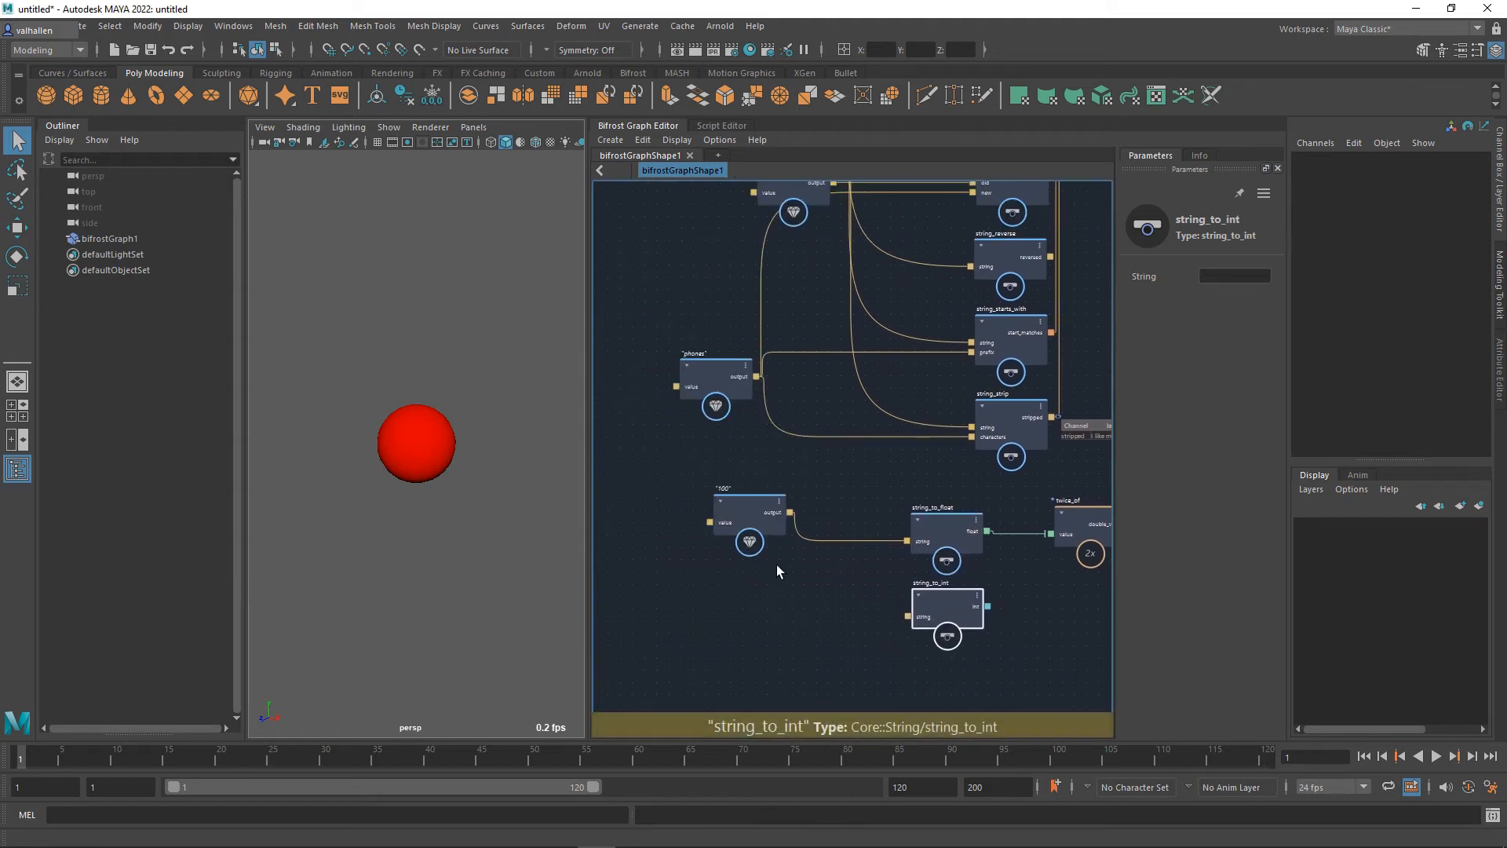
{"action": "left_click_drag", "start_coordinate": [793, 514], "coordinate": [918, 635]}
Step: Connect string_to_int's int output to the output node's index port, replacing the string_length connection
{"action": "scroll", "coordinate": [919, 634], "scroll_direction": "down", "scroll_amount": 10}
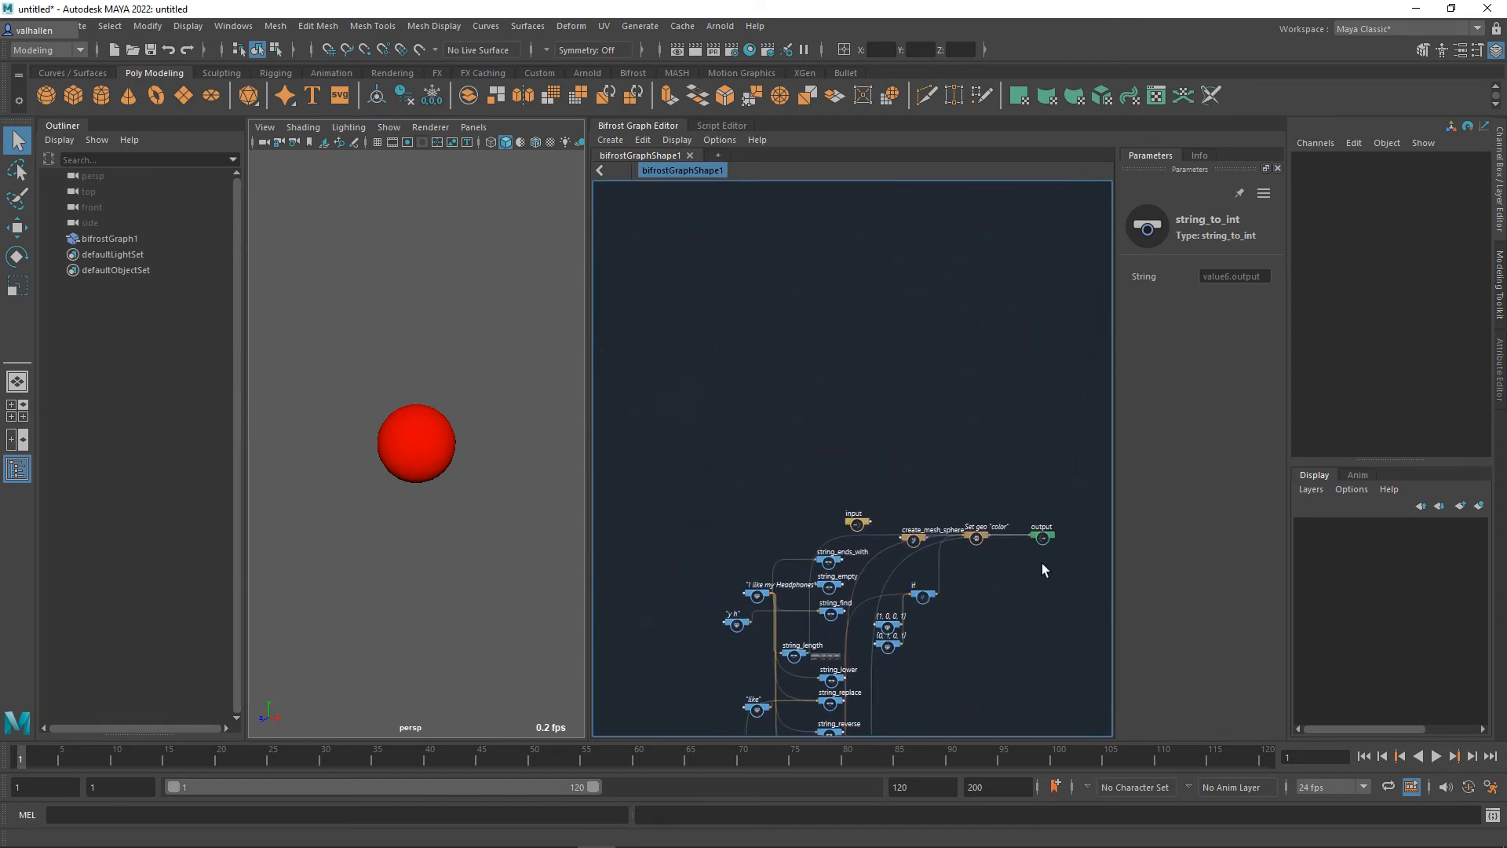
{"action": "scroll", "coordinate": [1047, 539], "scroll_direction": "up", "scroll_amount": 10}
{"action": "middle_click_drag", "start_coordinate": [1008, 549], "coordinate": [1236, 546]}
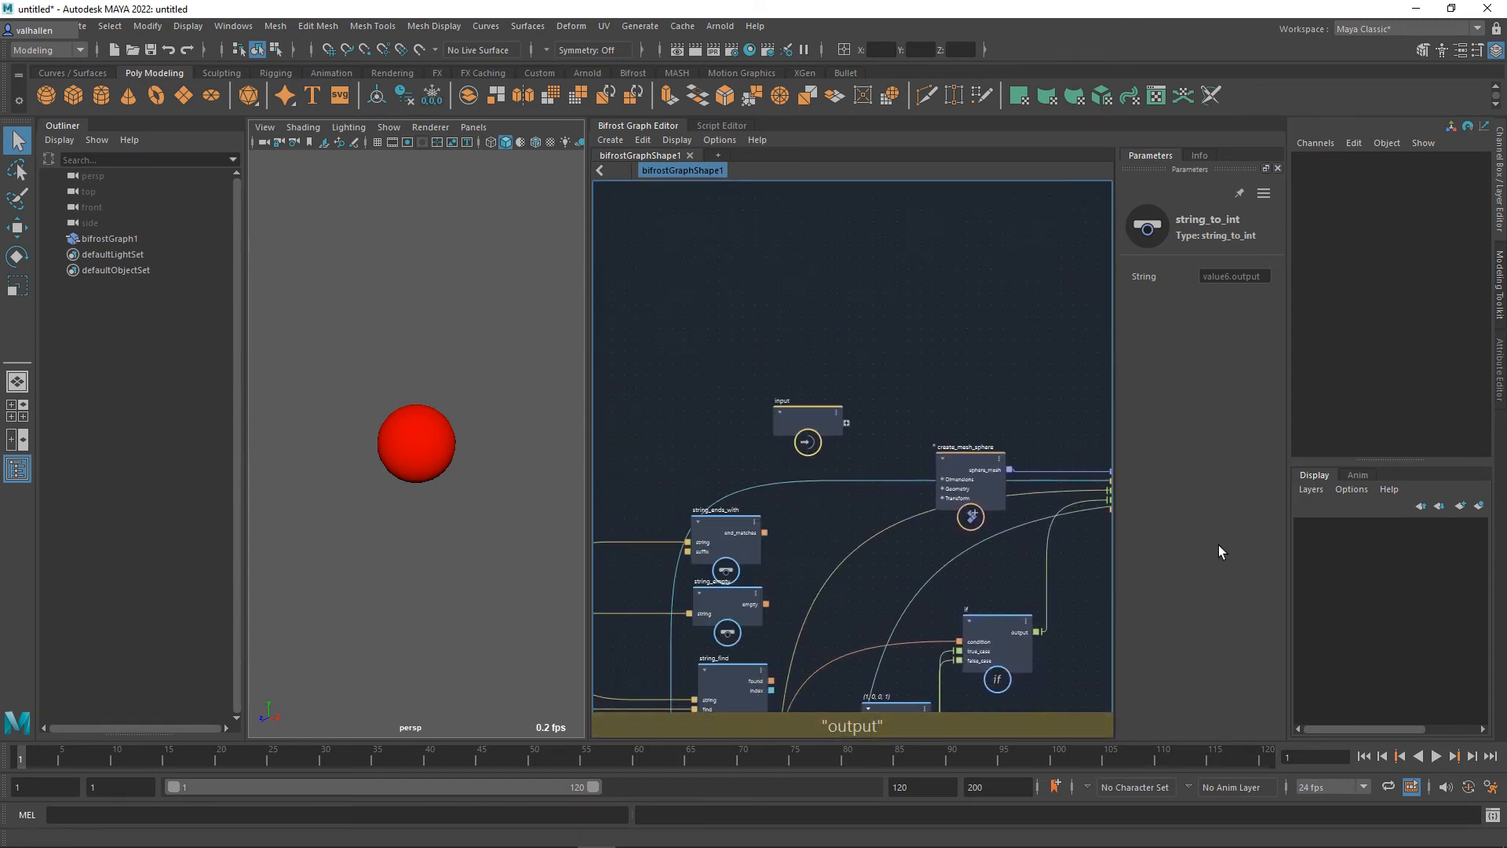
{"action": "middle_click_drag", "start_coordinate": [849, 516], "coordinate": [916, 263]}
{"action": "middle_click_drag", "start_coordinate": [807, 526], "coordinate": [822, 487]}
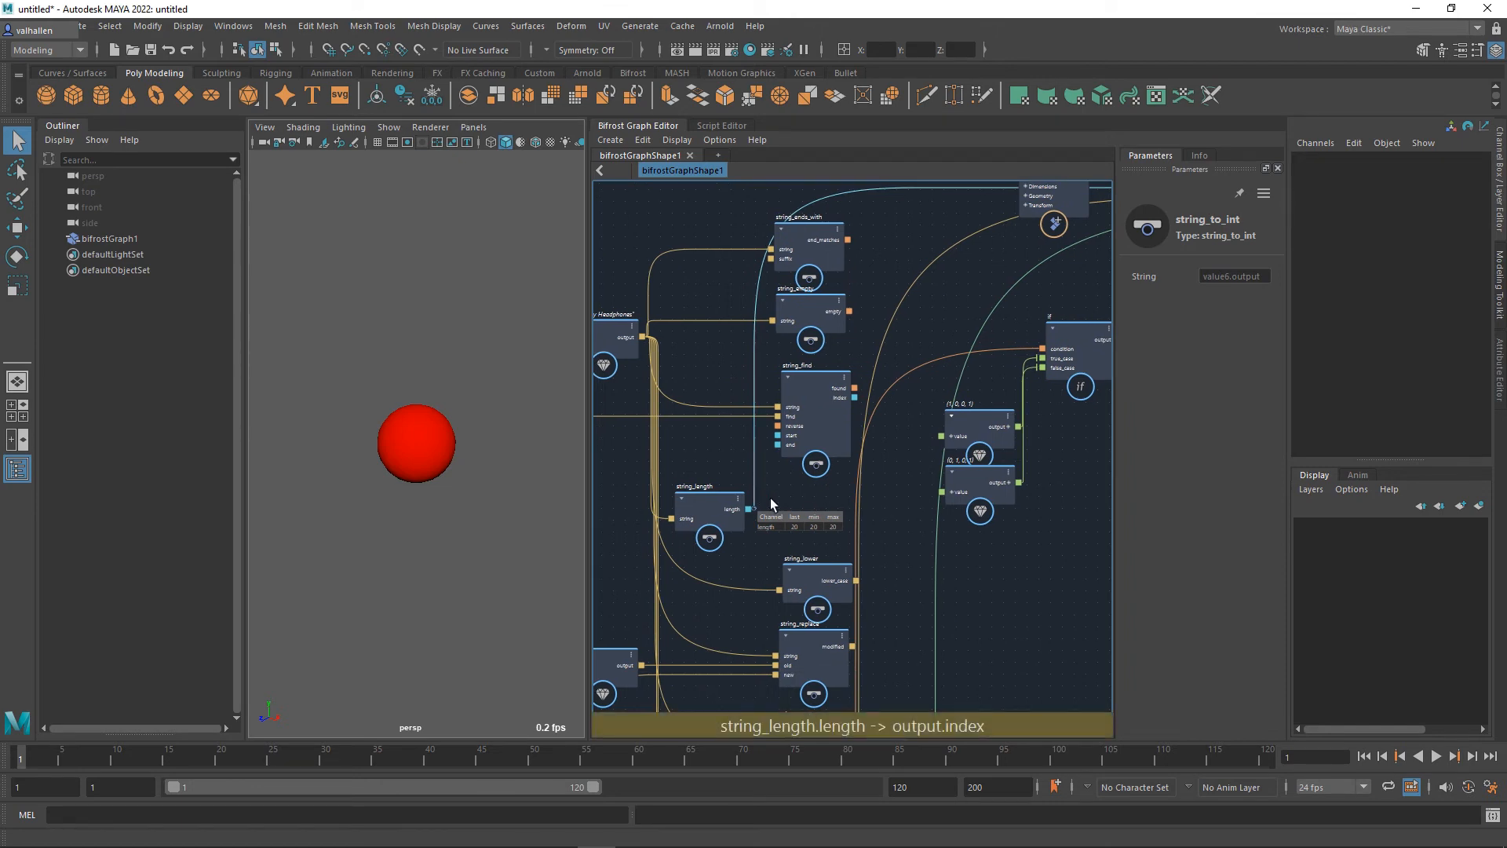
{"action": "scroll", "coordinate": [919, 595], "scroll_direction": "down", "scroll_amount": 3}
{"action": "middle_click_drag", "start_coordinate": [919, 596], "coordinate": [844, 506]}
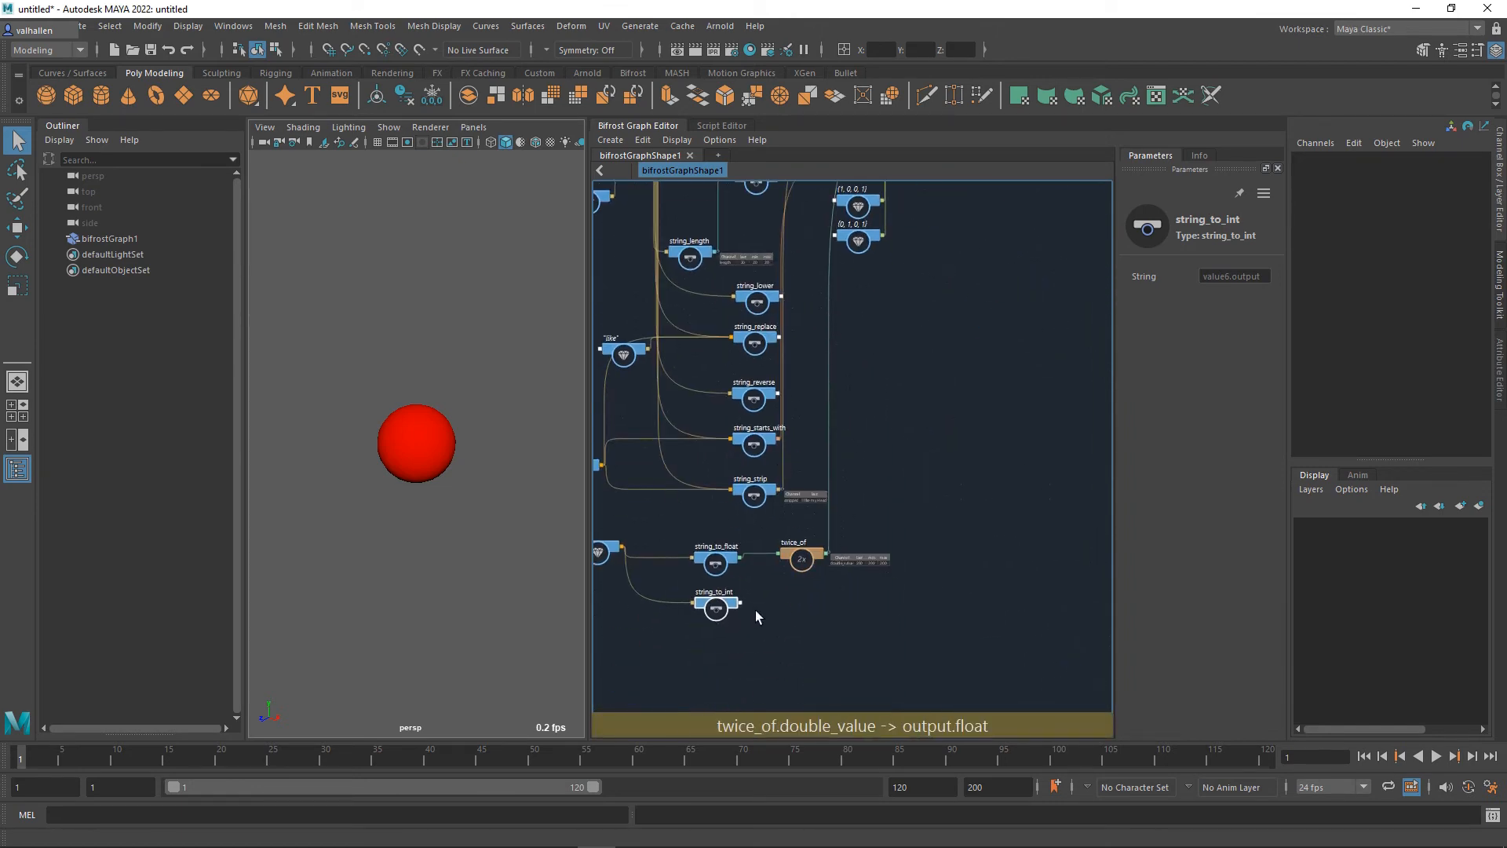
{"action": "scroll", "coordinate": [755, 610], "scroll_direction": "up", "scroll_amount": 2}
{"action": "mouse_move", "coordinate": [738, 609]}
{"action": "left_mouse_down"}
{"action": "mouse_move", "coordinate": [967, 431]}
{"action": "mouse_move", "coordinate": [870, 639]}
{"action": "mouse_move", "coordinate": [888, 639]}
{"action": "mouse_move", "coordinate": [967, 511]}
{"action": "left_mouse_up"}
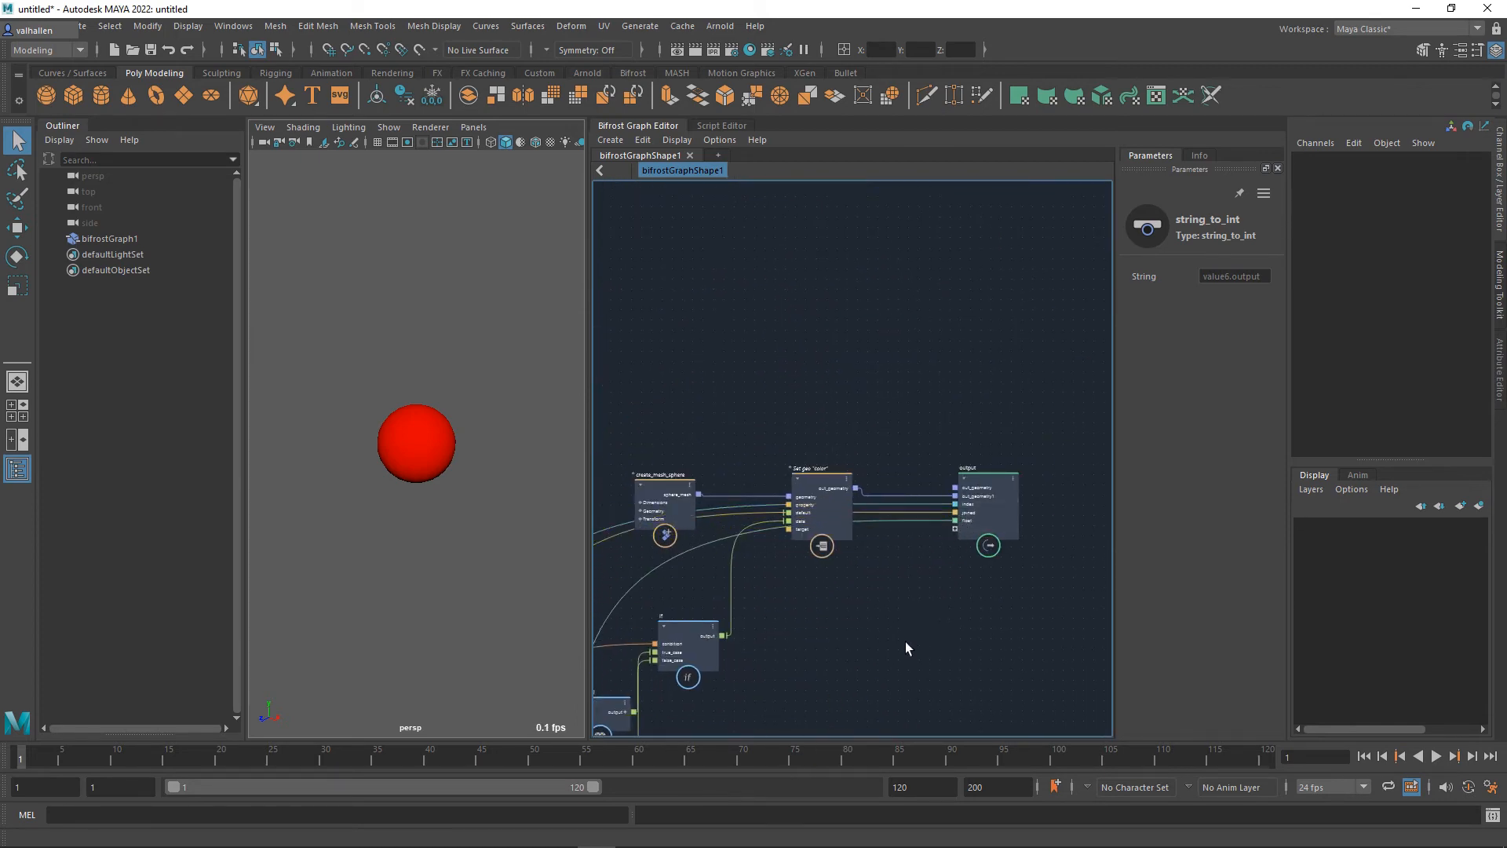
Step: Move string_find and string_strip to the left so they clear the watchpoint on the string_to_int connection
{"action": "middle_click_drag", "start_coordinate": [912, 621], "coordinate": [1162, 263]}
{"action": "middle_click_drag", "start_coordinate": [930, 660], "coordinate": [1089, 473]}
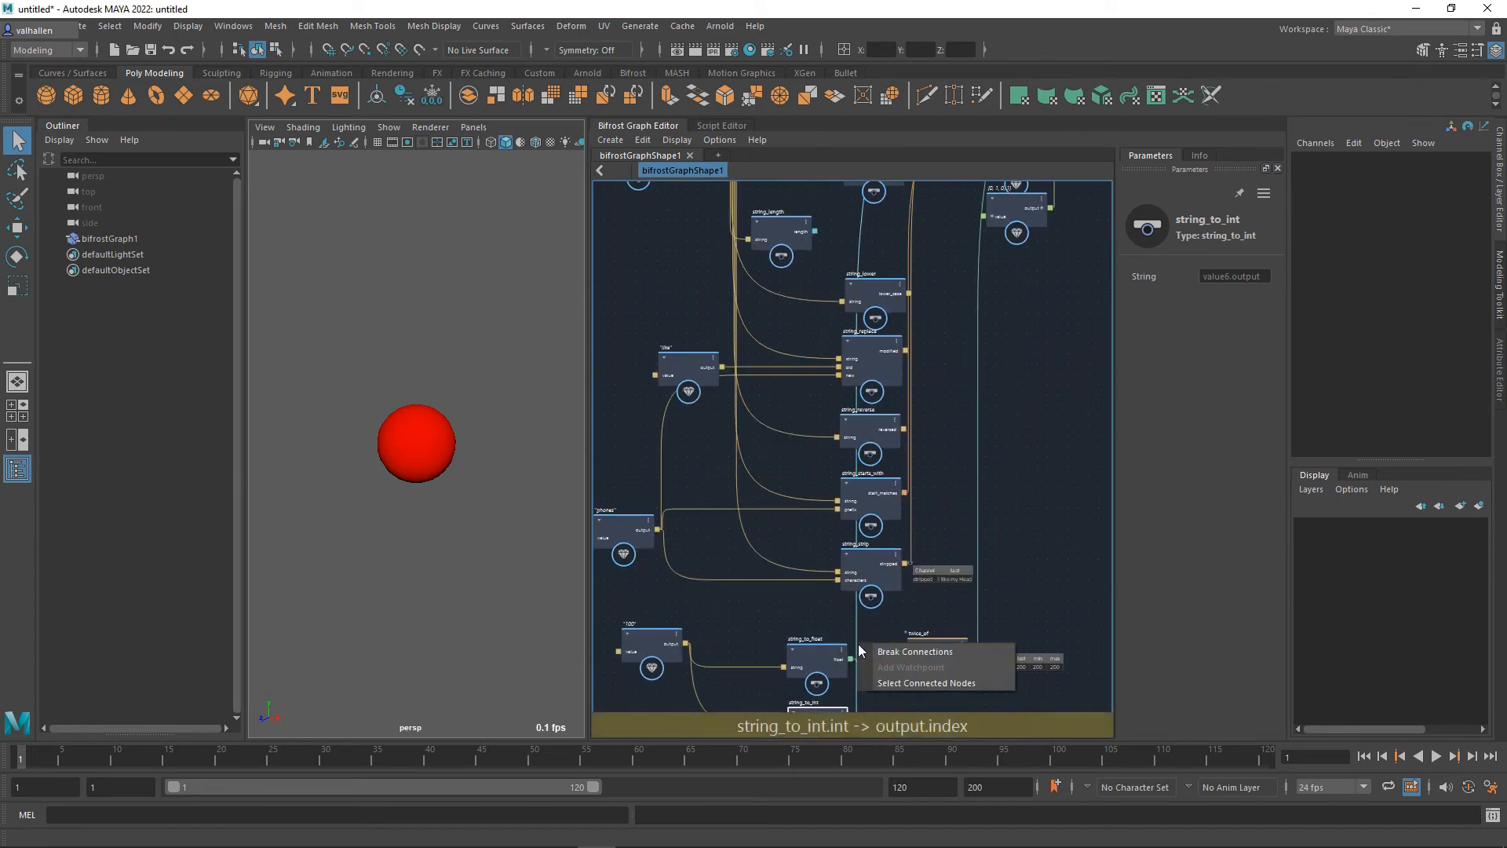
{"action": "middle_click_drag", "start_coordinate": [1063, 411], "coordinate": [997, 627]}
{"action": "middle_click_drag", "start_coordinate": [903, 463], "coordinate": [885, 564]}
{"action": "left_click", "coordinate": [747, 444]}
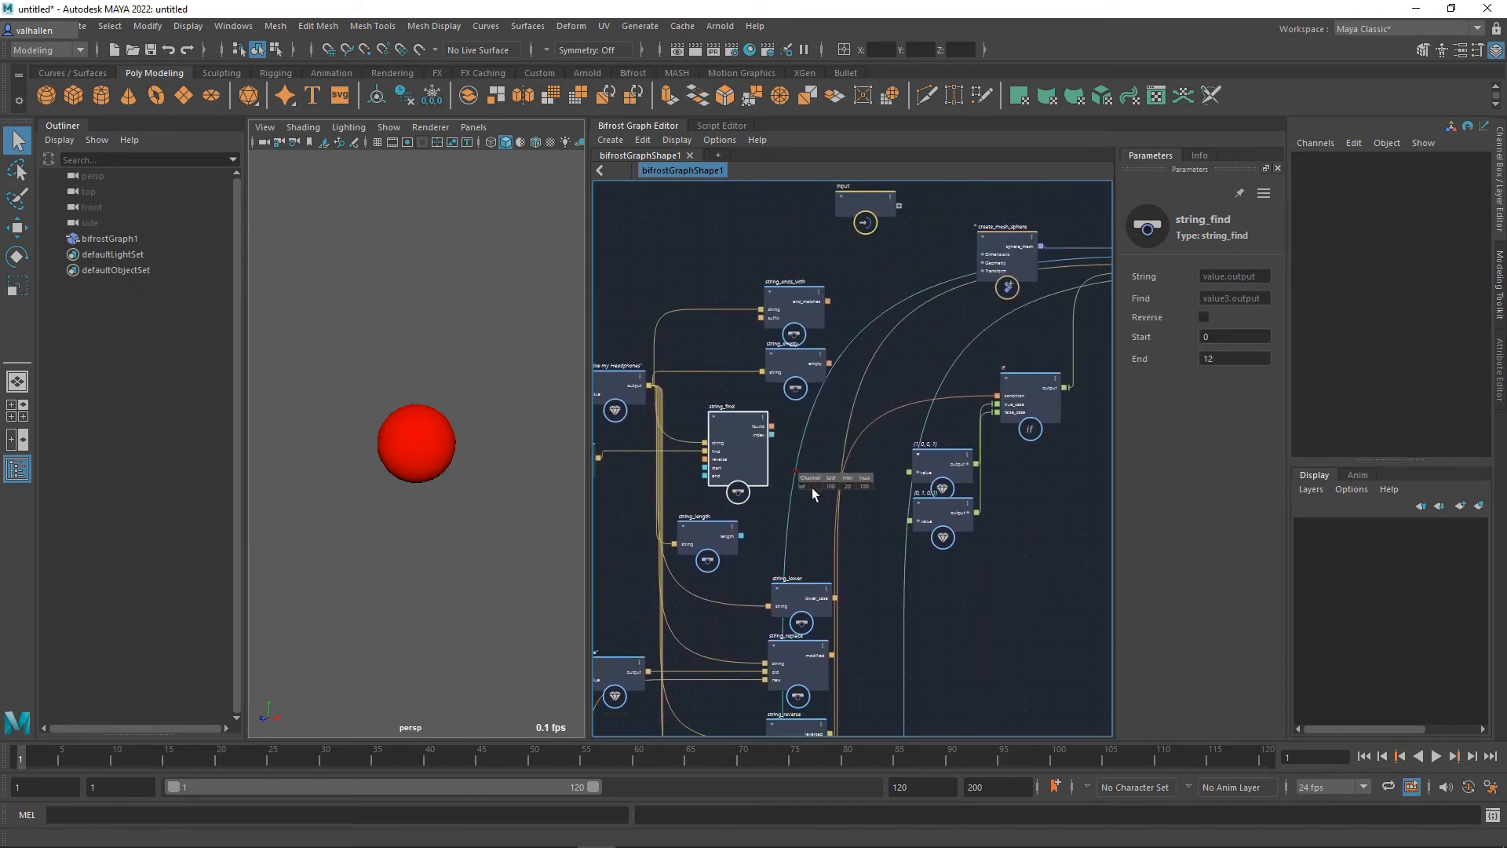
{"action": "middle_click_drag", "start_coordinate": [895, 710], "coordinate": [979, 380]}
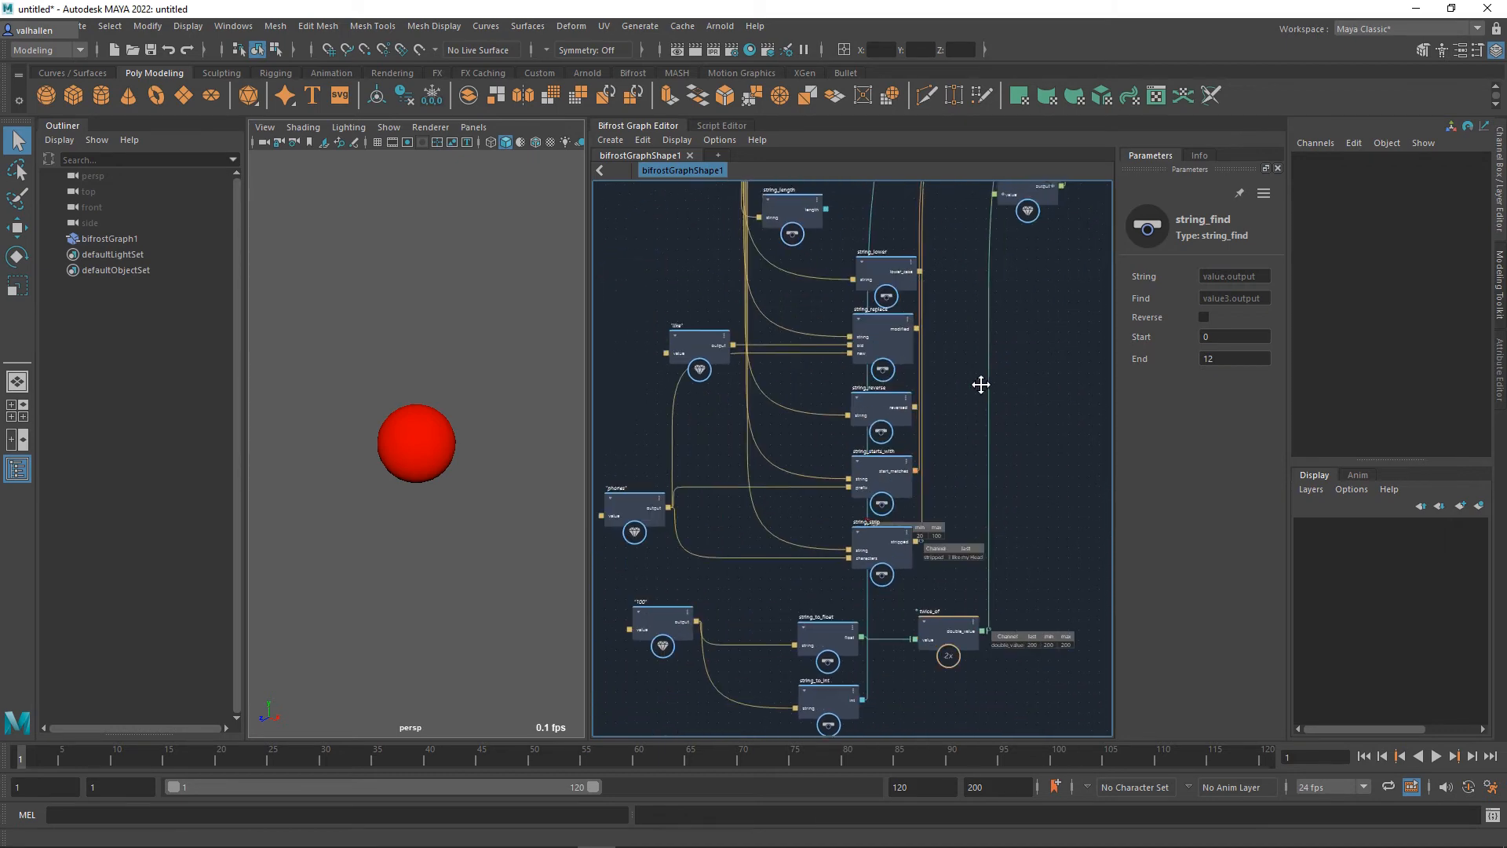
{"action": "scroll", "coordinate": [990, 512], "scroll_direction": "up", "scroll_amount": 5}
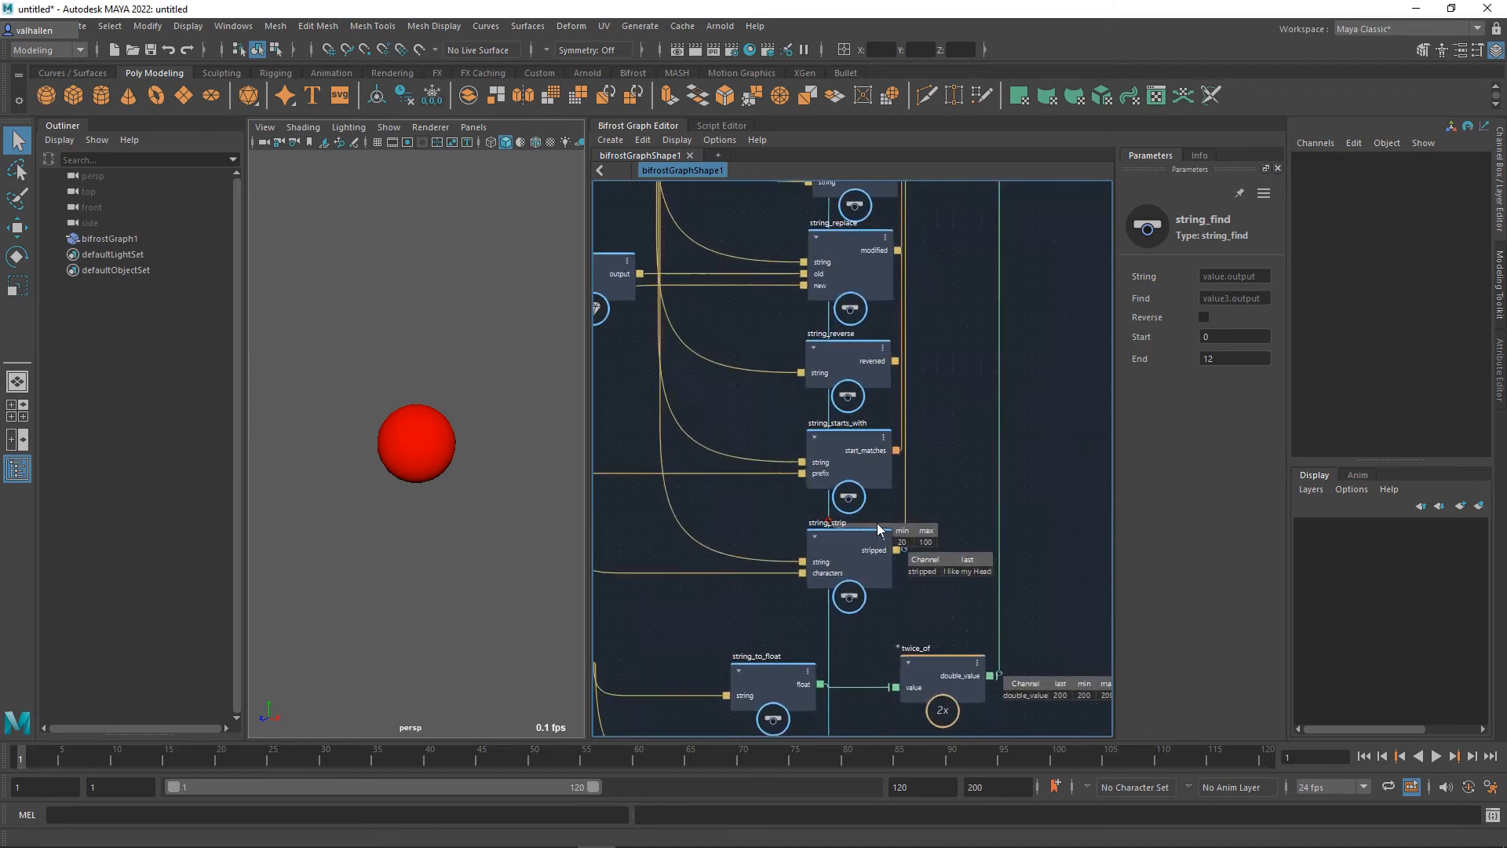
{"action": "left_click", "coordinate": [821, 519]}
{"action": "left_click_drag", "start_coordinate": [821, 518], "coordinate": [666, 546]}
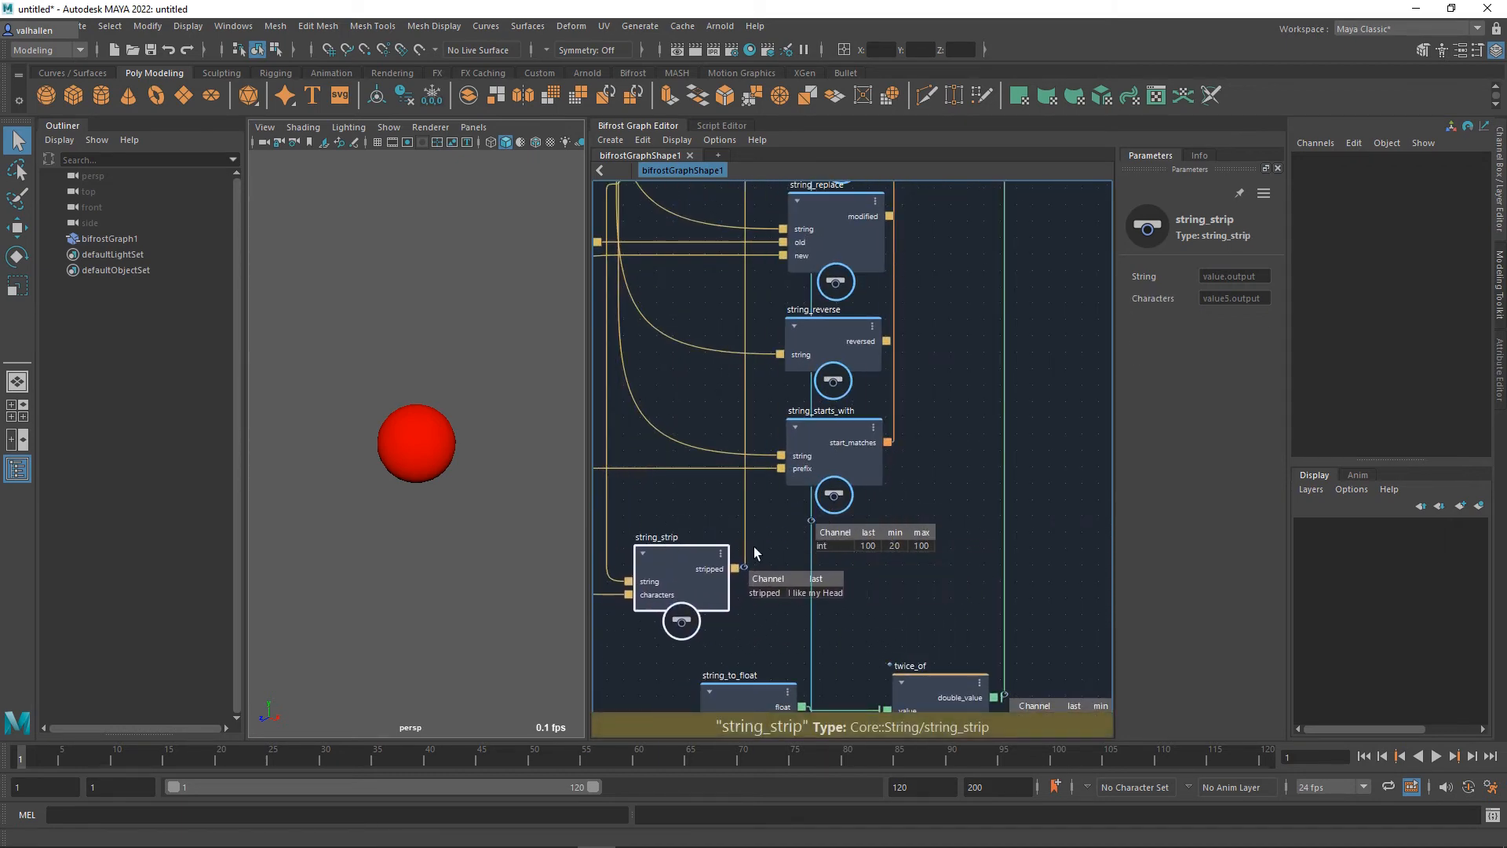
Step: Move the int watchpoint down the connection so it sits beside string_to_int's output
{"action": "middle_click_drag", "start_coordinate": [822, 573], "coordinate": [850, 434]}
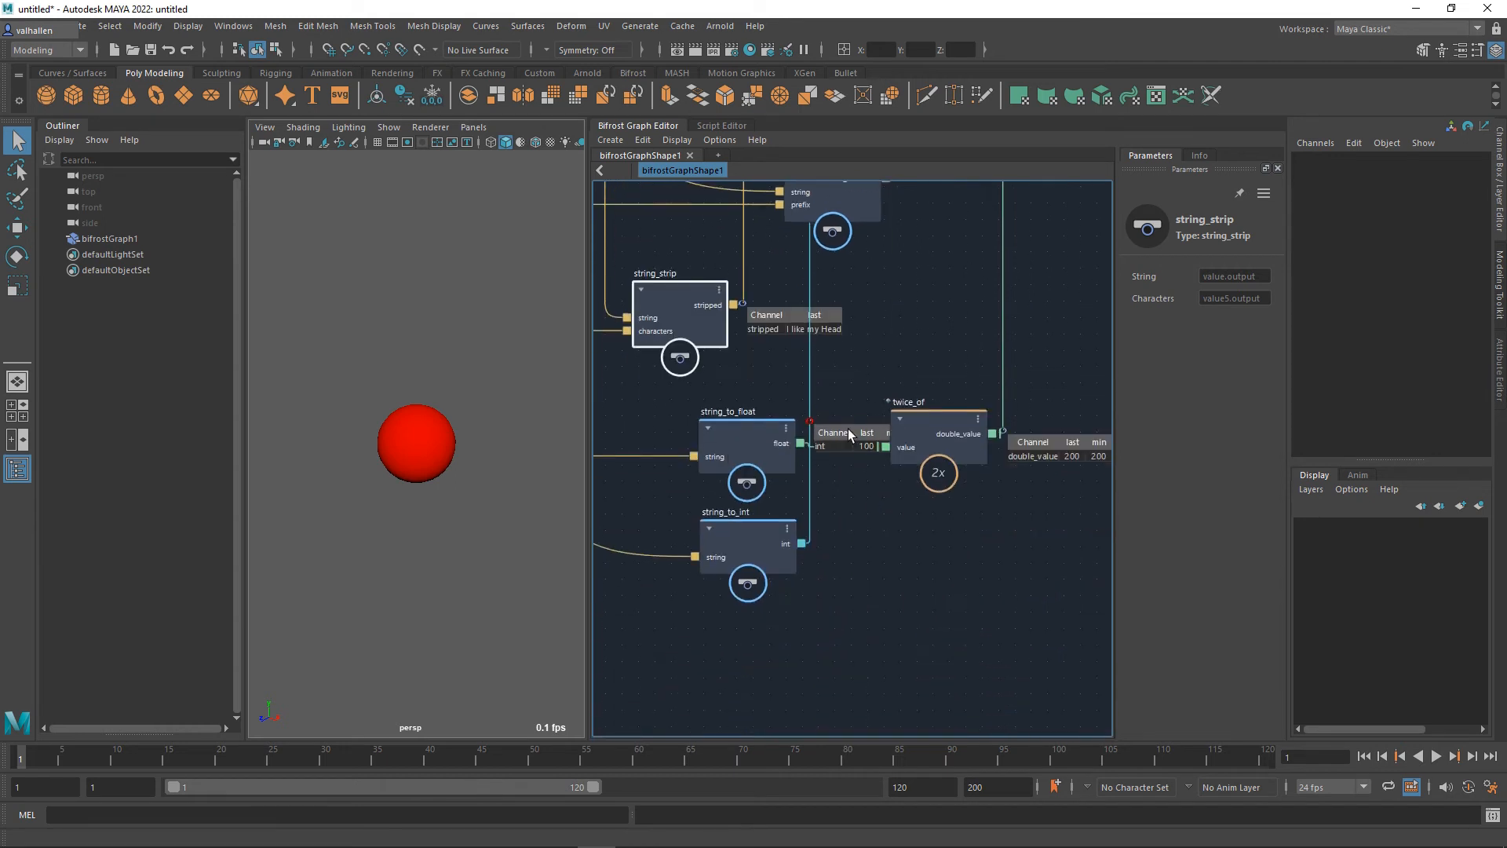
{"action": "left_click_drag", "start_coordinate": [816, 432], "coordinate": [816, 541]}
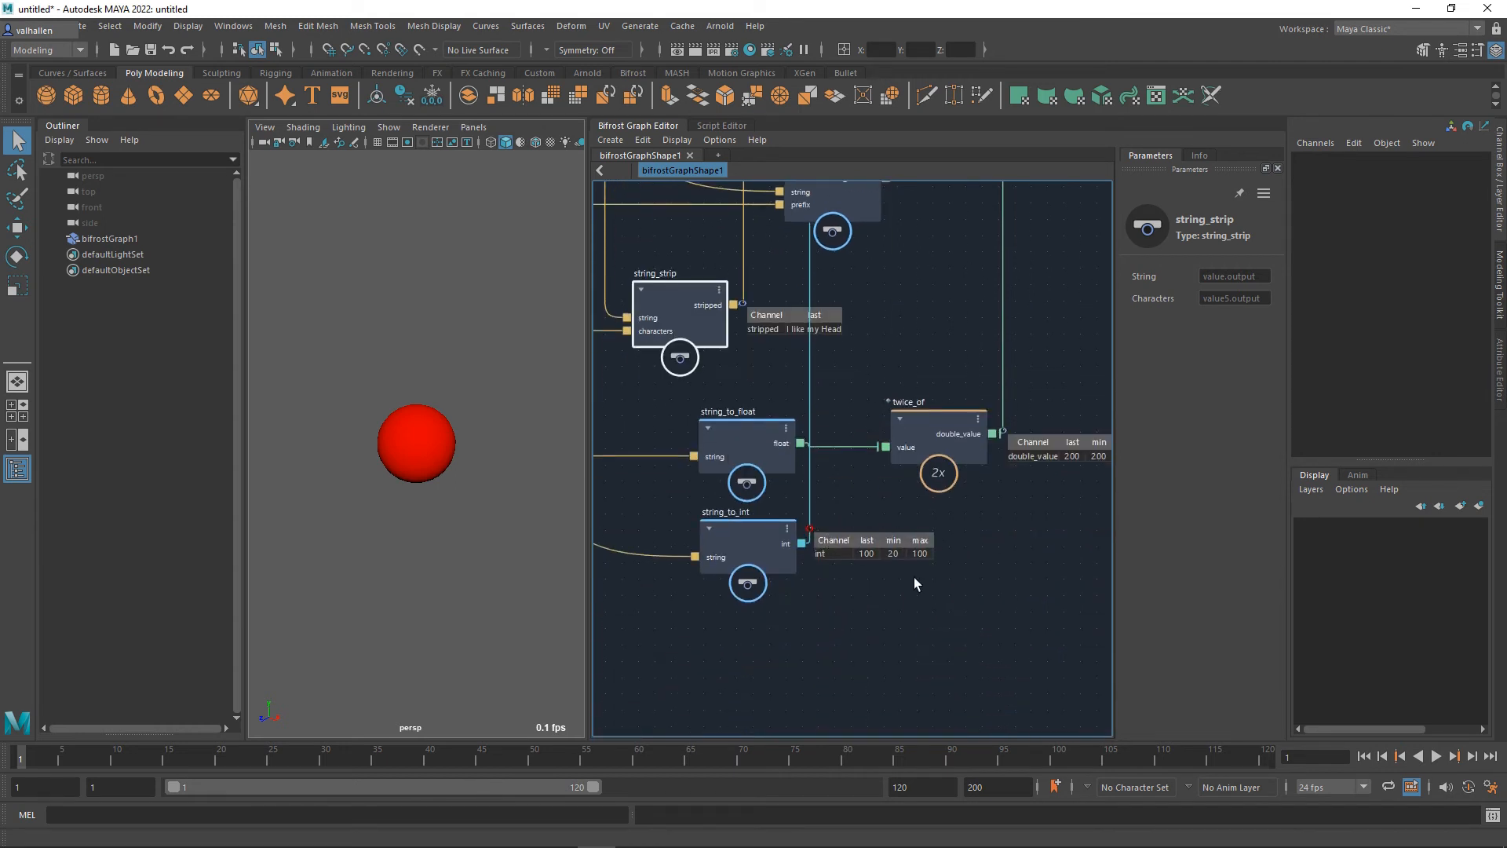
{"action": "middle_click_drag", "start_coordinate": [885, 586], "coordinate": [921, 606], "text": "alt"}
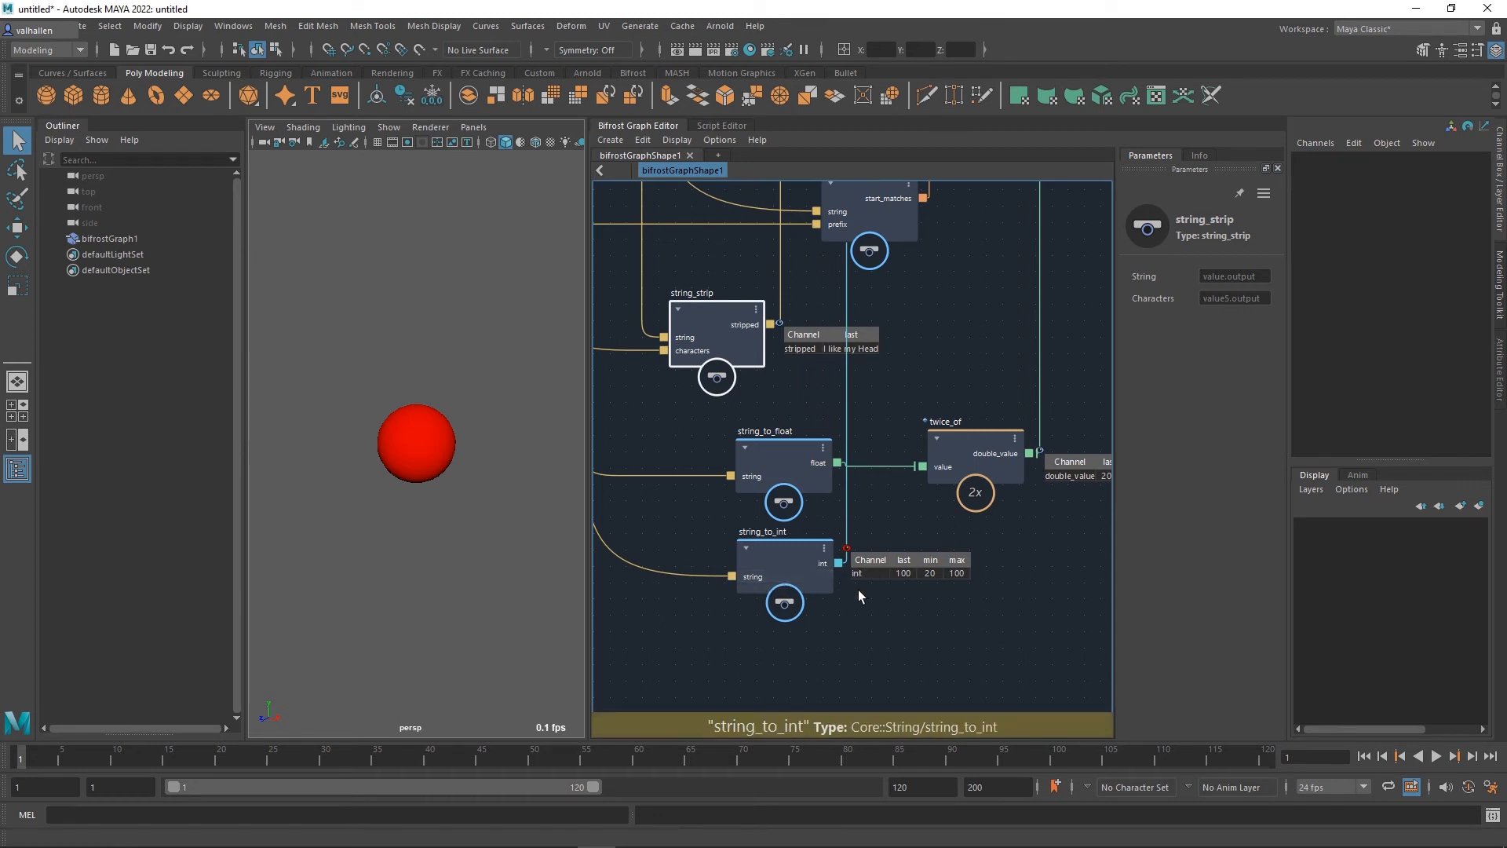
{"action": "middle_click_drag", "start_coordinate": [916, 625], "coordinate": [878, 619], "text": "alt"}
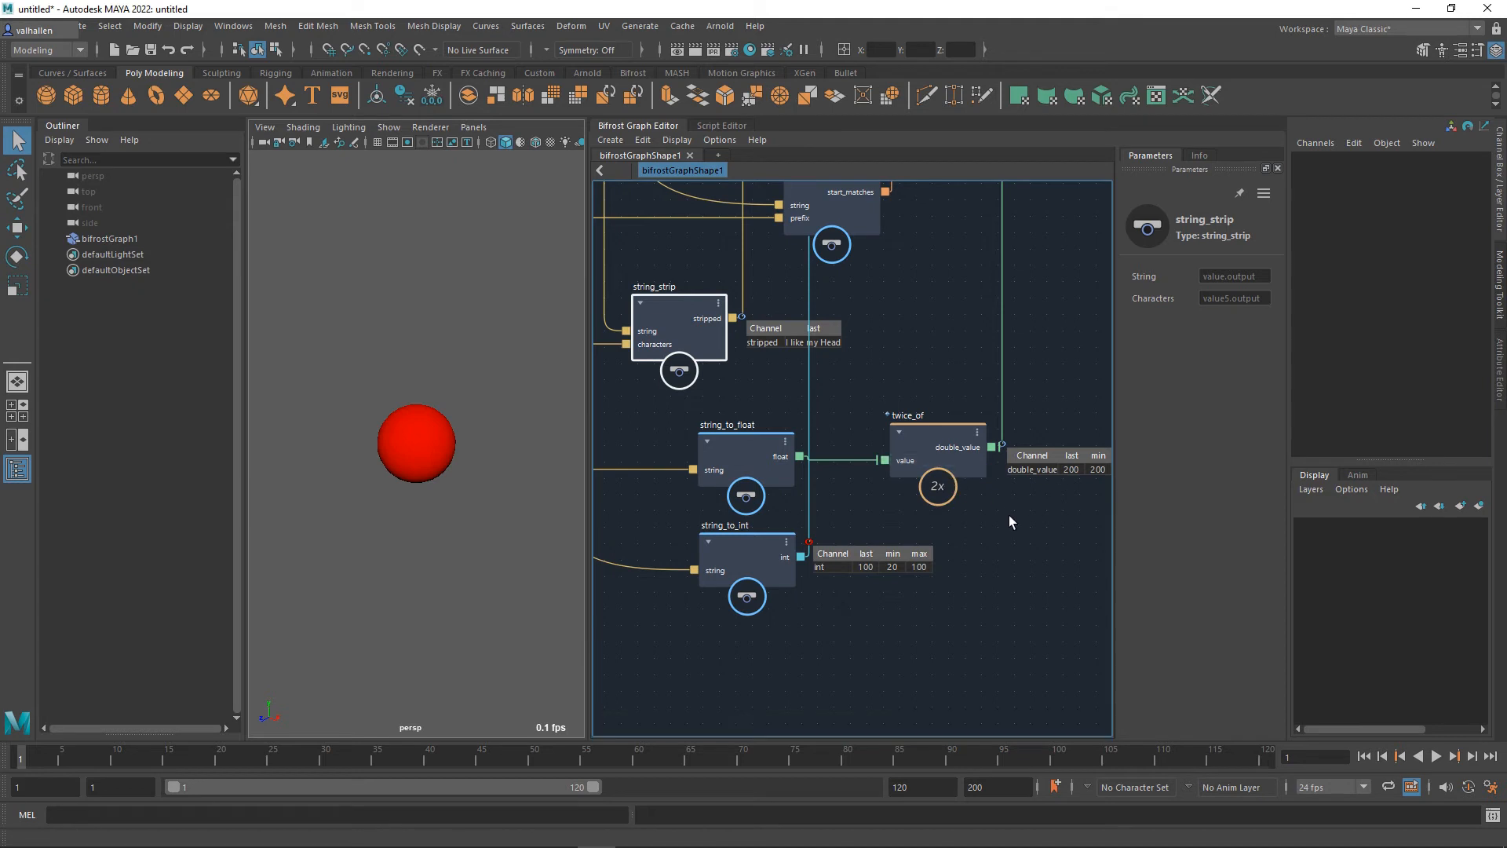
{"action": "middle_click_drag", "start_coordinate": [912, 645], "coordinate": [984, 607], "text": "alt"}
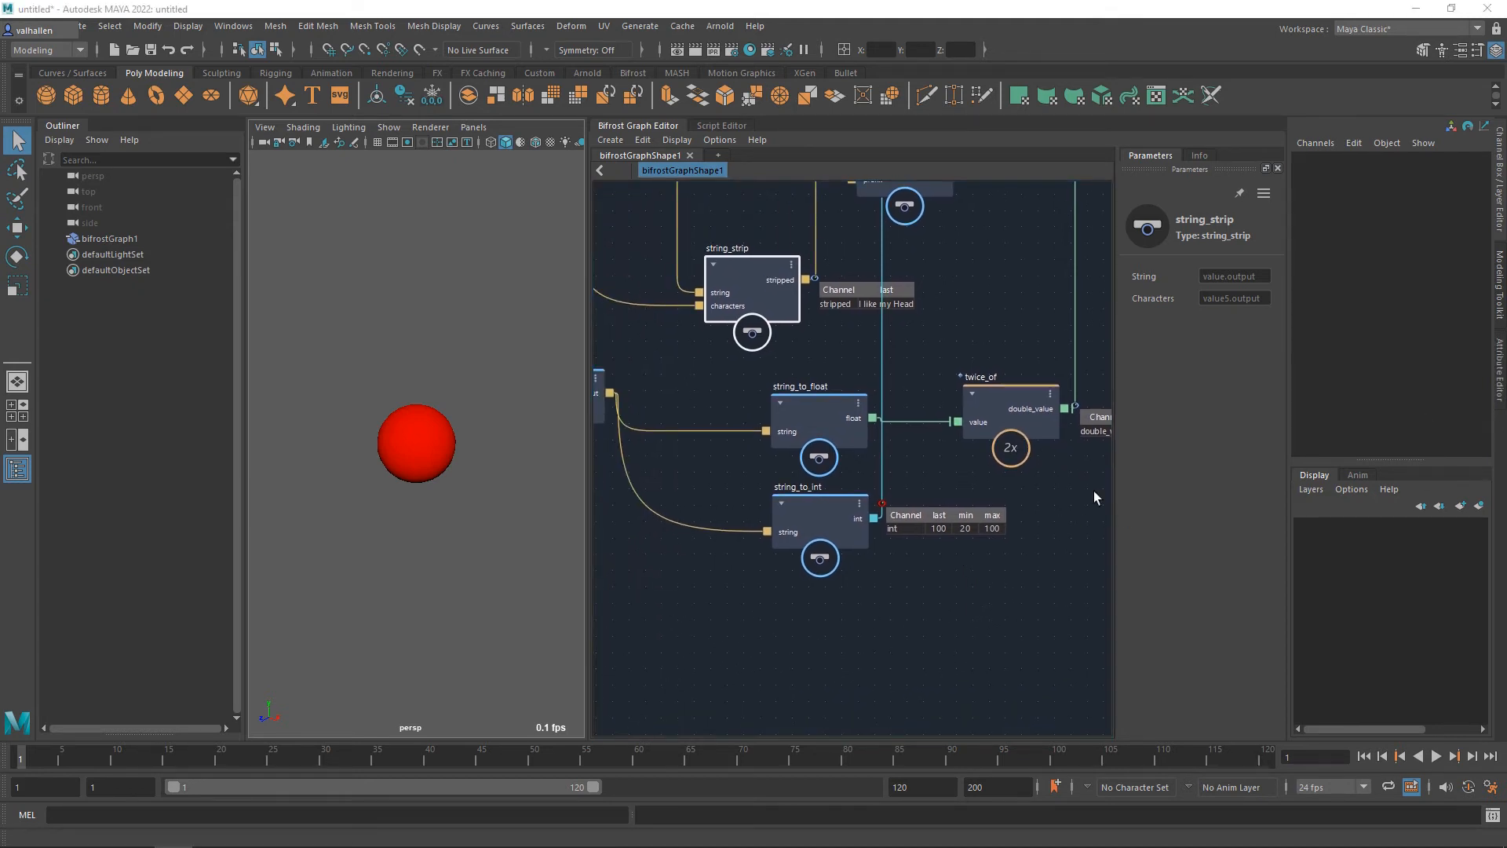
Step: Add a string_upper node in the empty area below string_to_int
{"action": "left_click", "coordinate": [741, 616]}
{"action": "key", "text": "Tab"}
{"action": "type", "text": "s"}
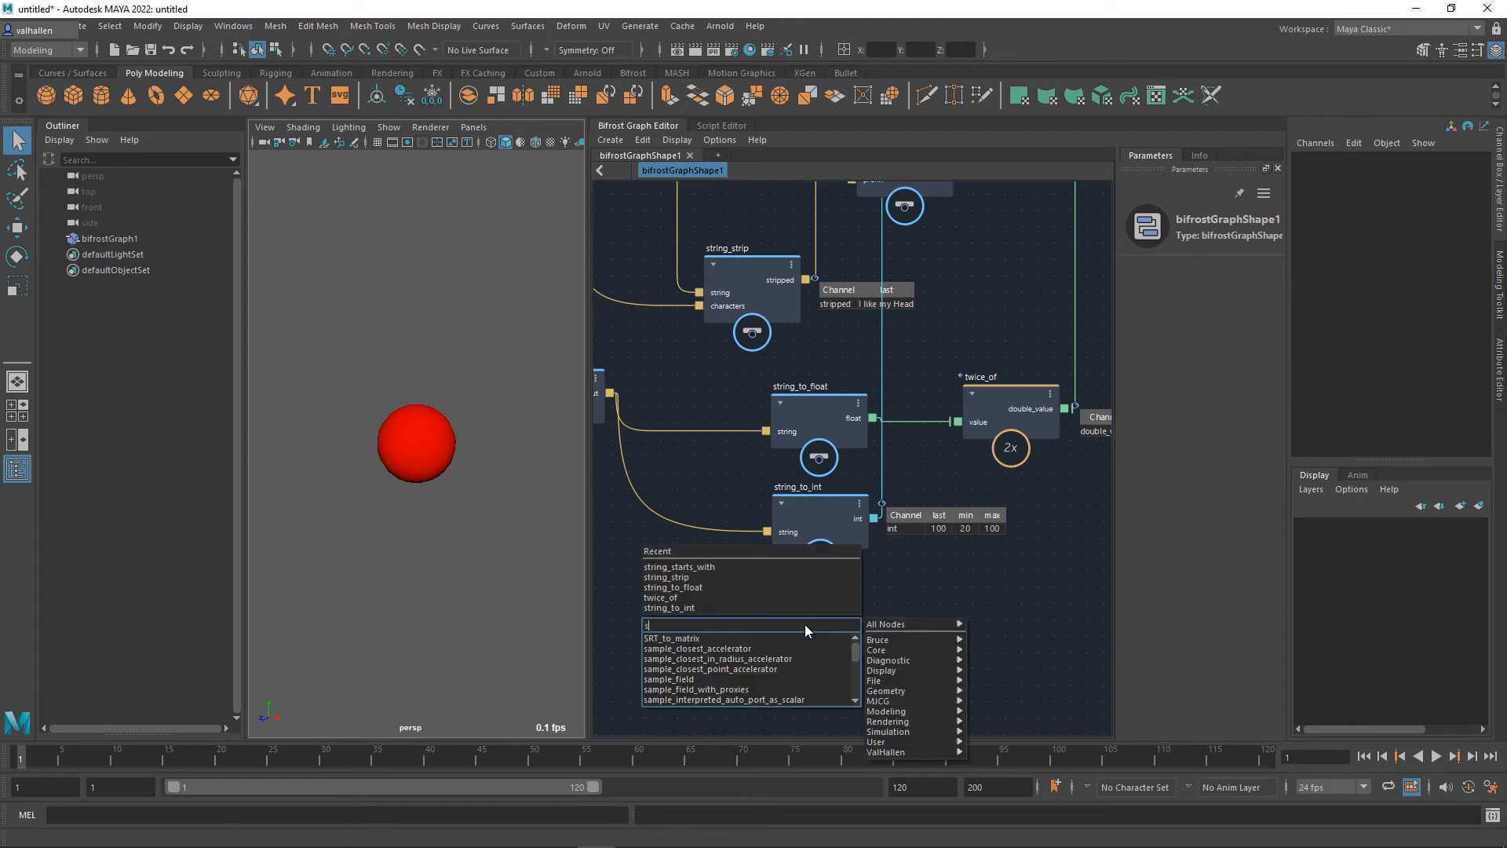
{"action": "type", "text": "tring_upper"}
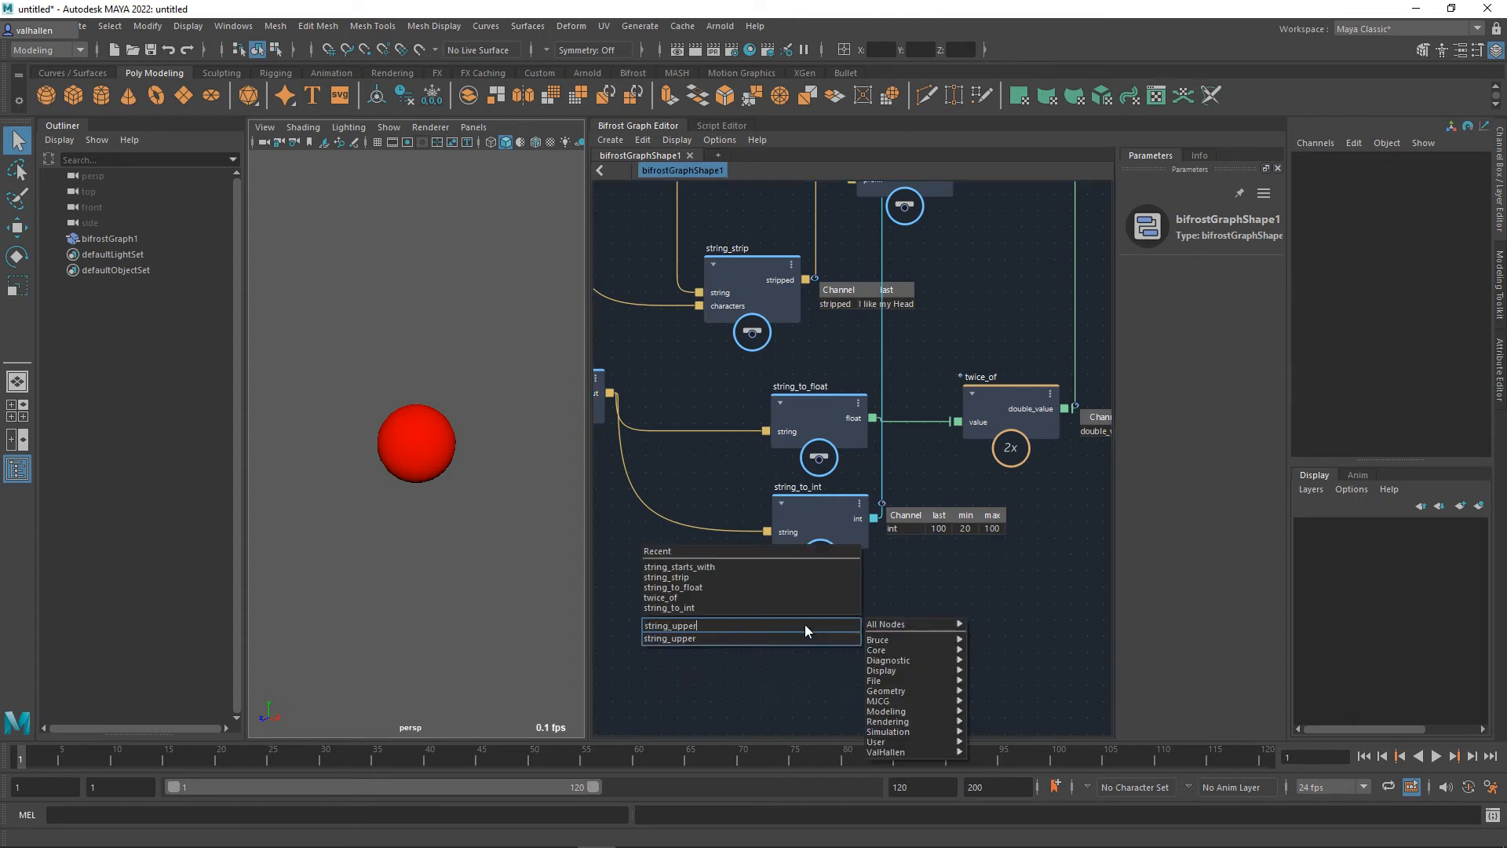
{"action": "key", "text": "Return"}
Step: Move string_upper to the top of the graph, above string_ends_with and beside the input node
{"action": "scroll", "coordinate": [891, 604], "scroll_direction": "down", "scroll_amount": 5}
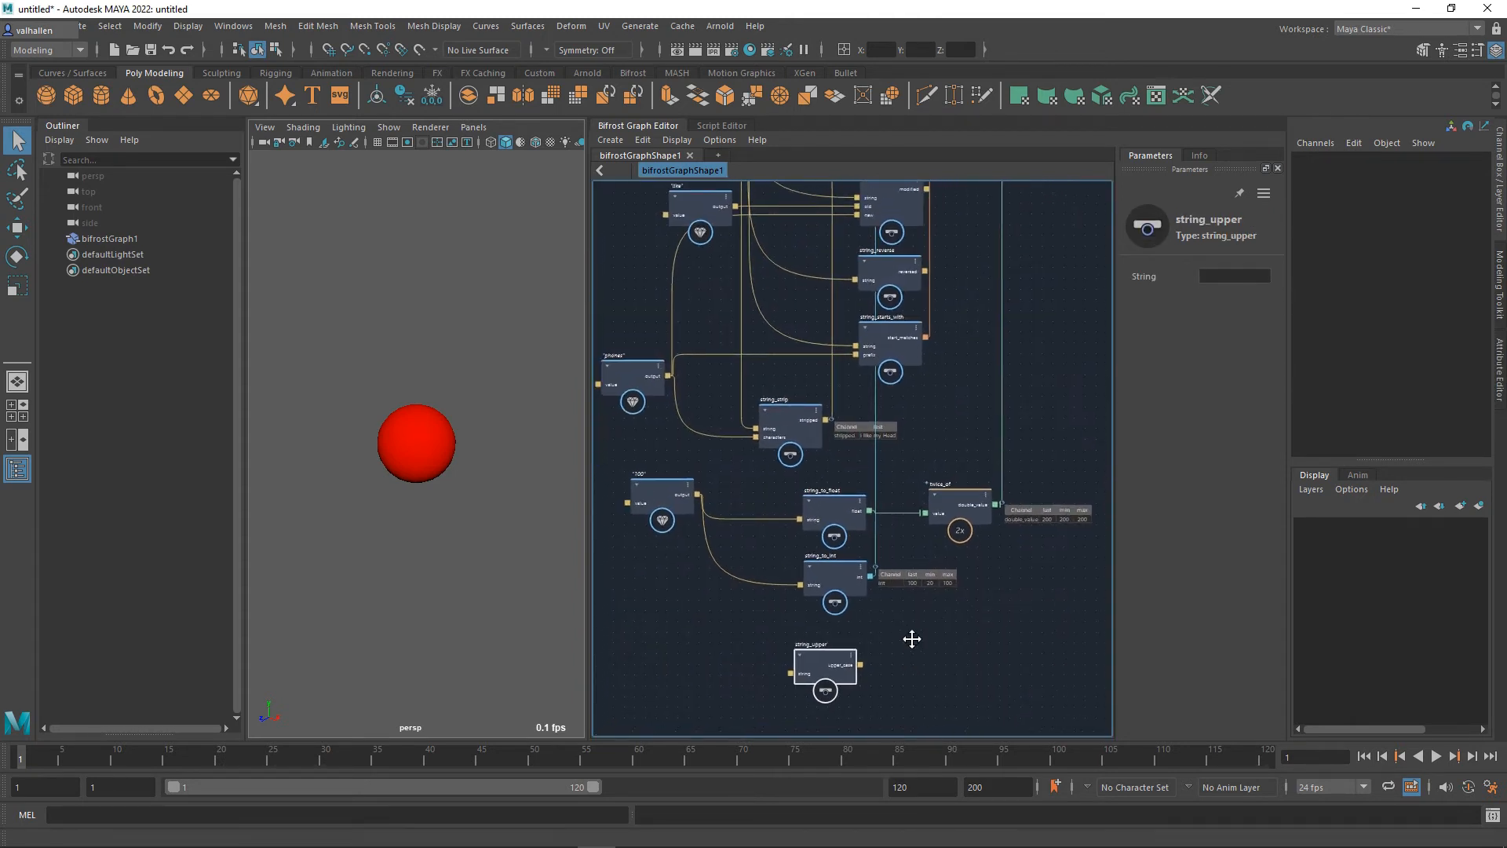
{"action": "scroll", "coordinate": [959, 642], "scroll_direction": "down", "scroll_amount": 3}
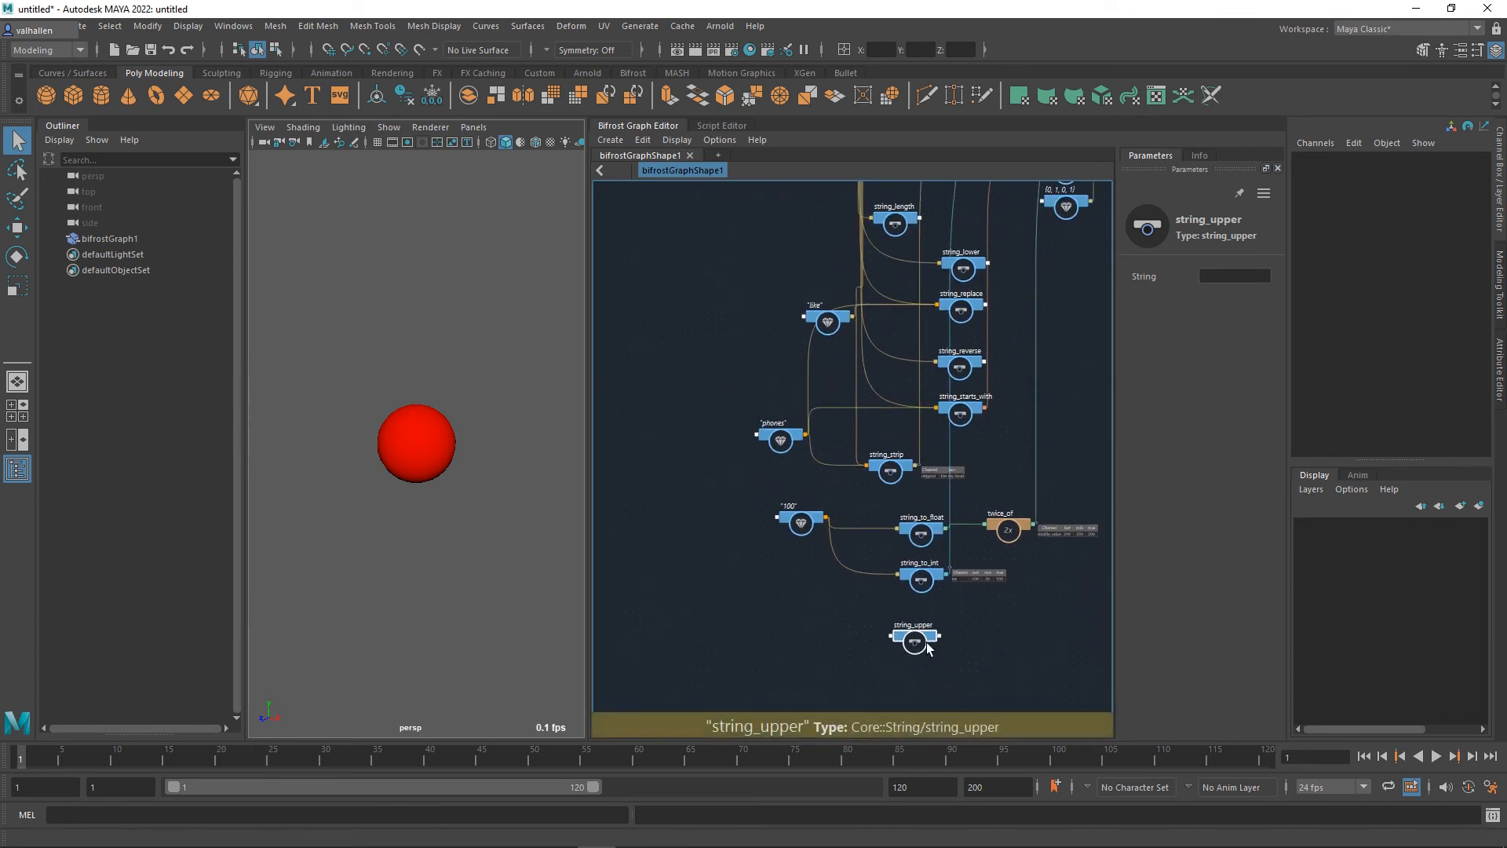
{"action": "left_click_drag", "start_coordinate": [914, 644], "coordinate": [801, 241]}
{"action": "middle_click_drag", "start_coordinate": [801, 242], "coordinate": [785, 571], "text": "alt"}
{"action": "scroll", "coordinate": [784, 472], "scroll_direction": "up", "scroll_amount": 1}
{"action": "left_click_drag", "start_coordinate": [747, 527], "coordinate": [888, 252]}
{"action": "scroll", "coordinate": [863, 333], "scroll_direction": "up", "scroll_amount": 2}
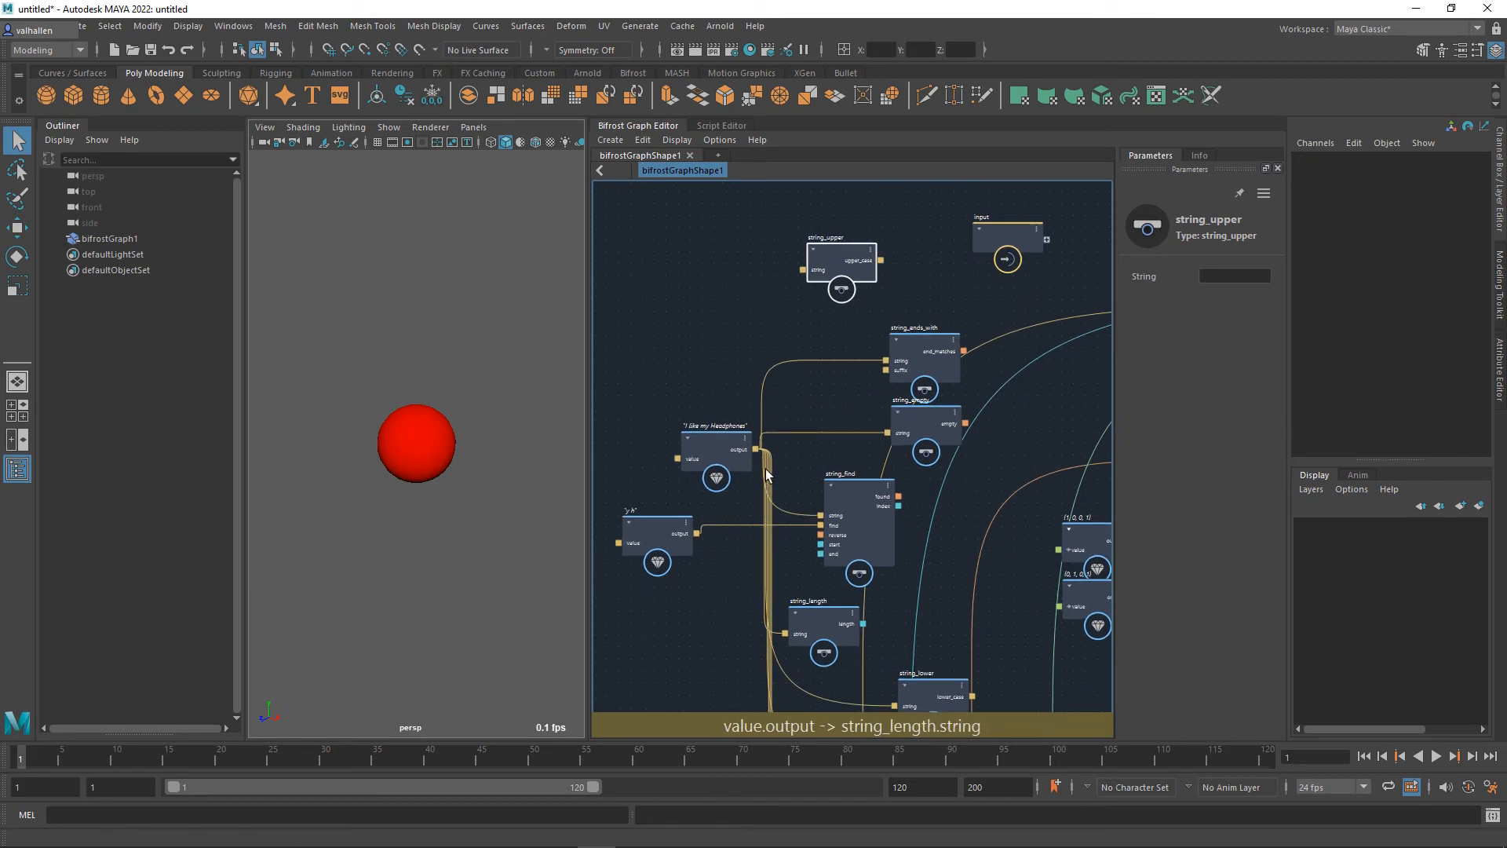
Step: Wire string_upper between the "I like my Headphones" value and the output node's joined port, with a watchpoint beside upper_case
{"action": "left_click_drag", "start_coordinate": [763, 455], "coordinate": [1012, 290]}
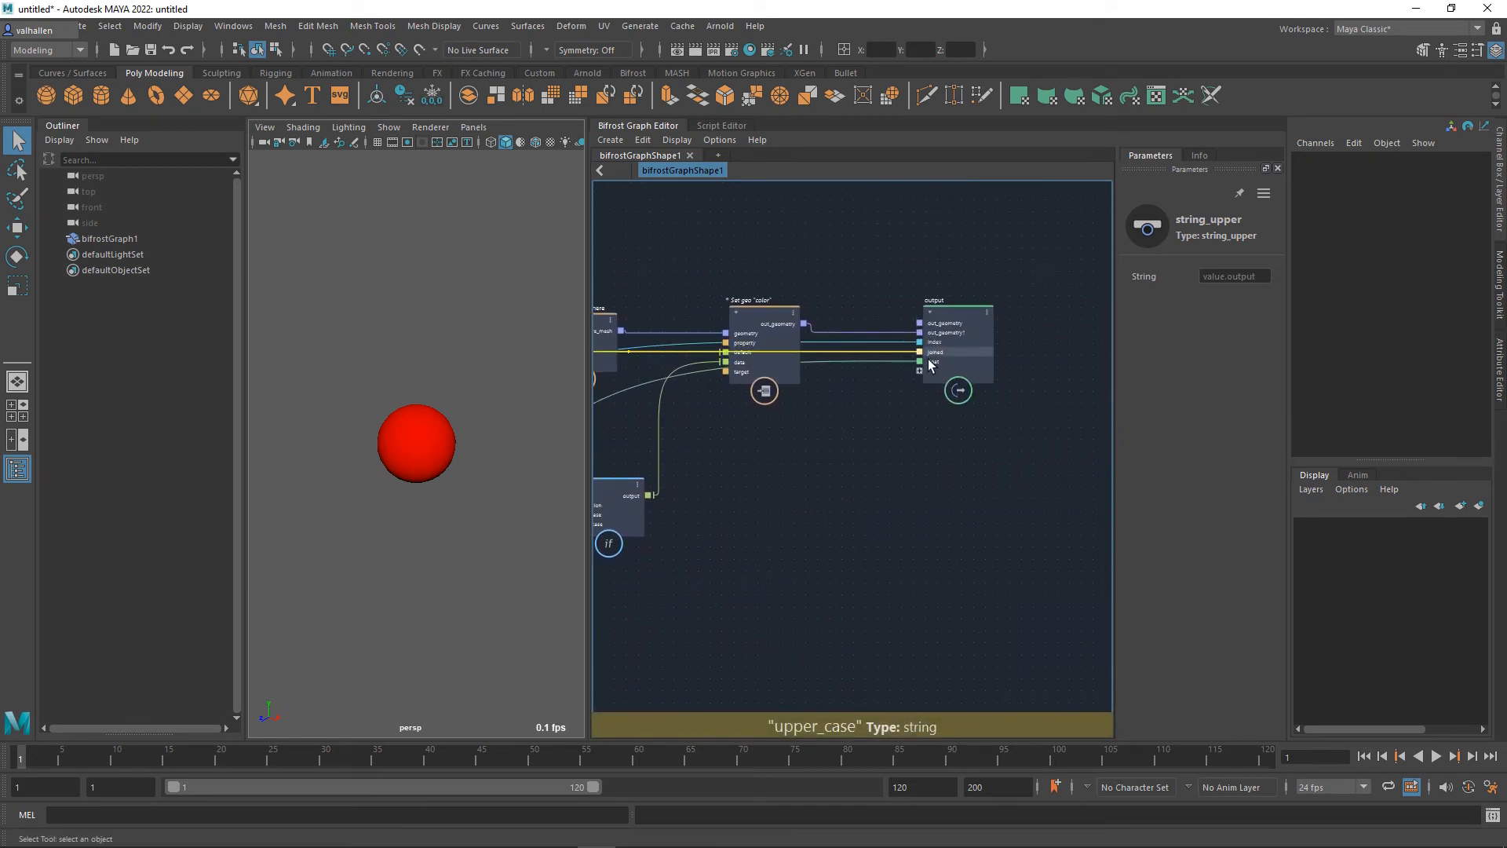
{"action": "middle_click_drag", "start_coordinate": [729, 278], "coordinate": [1082, 271]}
{"action": "left_click", "coordinate": [987, 330]}
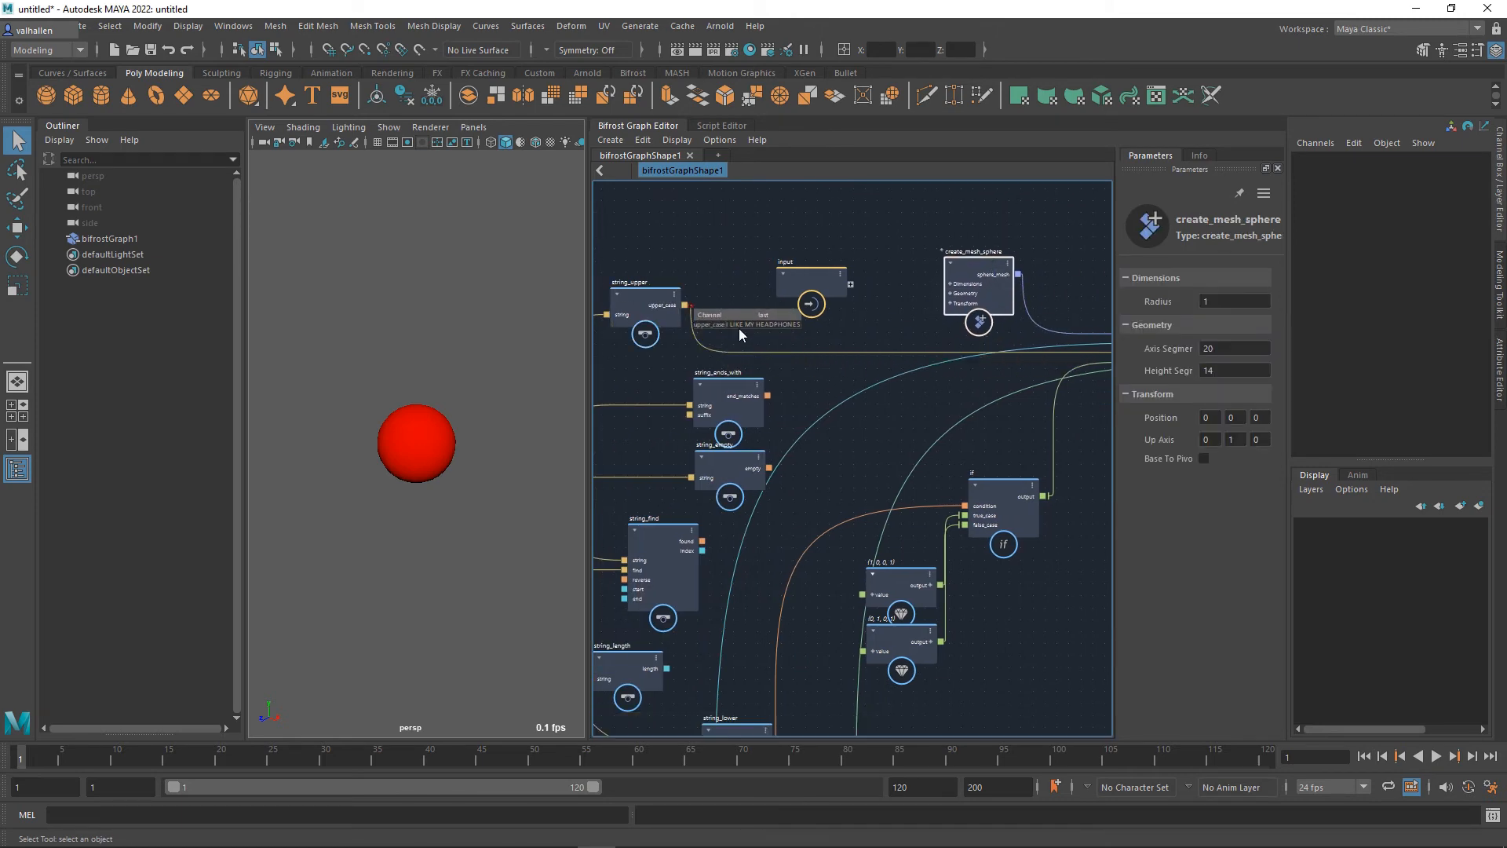
{"action": "scroll", "coordinate": [739, 330], "scroll_direction": "up", "scroll_amount": 3}
{"action": "scroll", "coordinate": [744, 328], "scroll_direction": "up", "scroll_amount": 1}
{"action": "scroll", "coordinate": [832, 338], "scroll_direction": "down", "scroll_amount": 3}
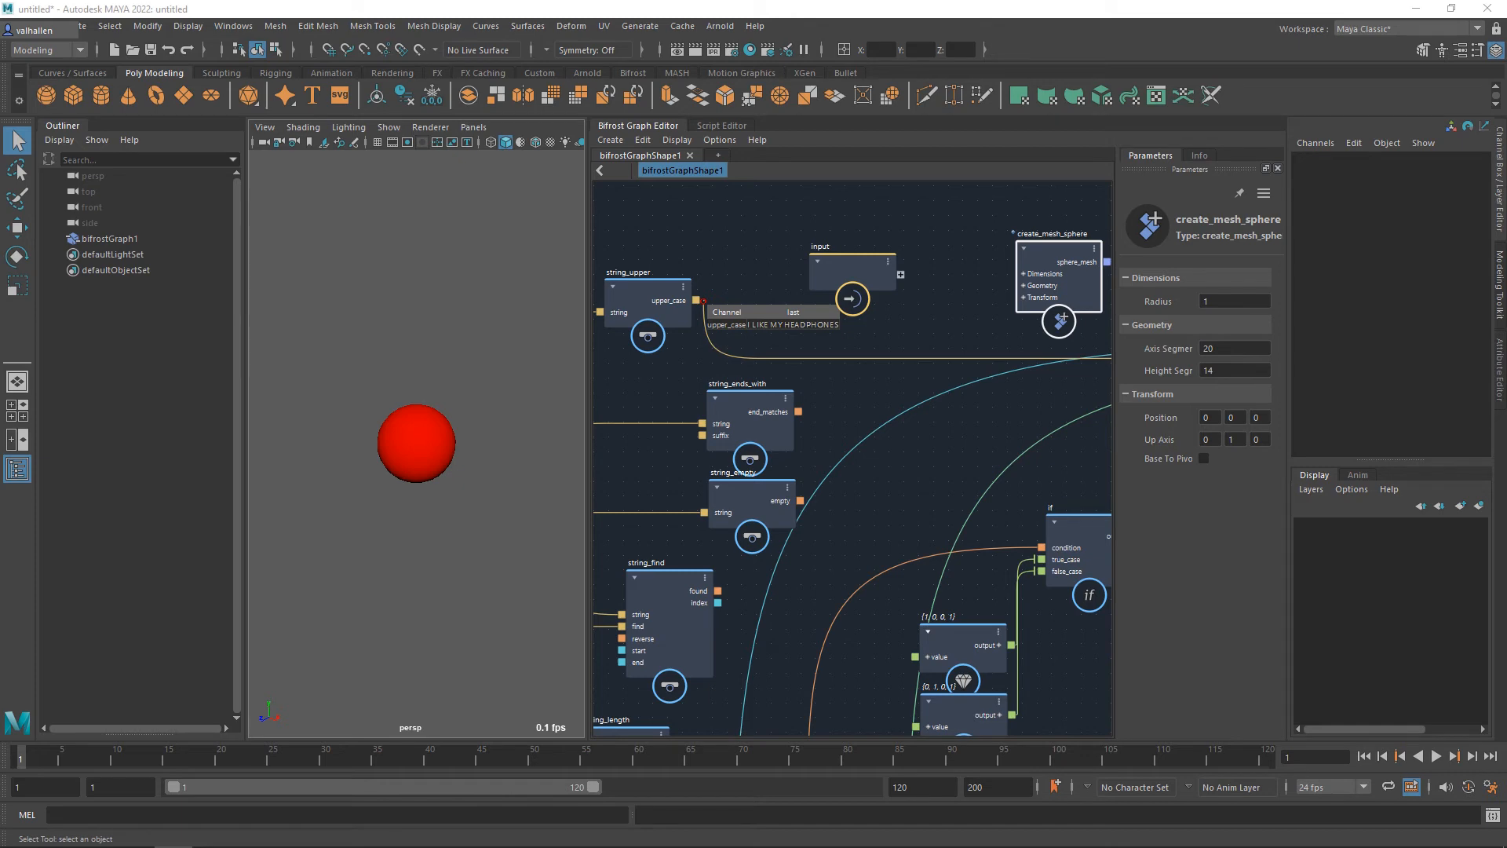
Step: Add a string_to_array node and place it directly below string_to_int
{"action": "middle_click_drag", "start_coordinate": [909, 475], "coordinate": [772, 581]}
{"action": "key", "text": "Tab"}
{"action": "type", "text": "string"}
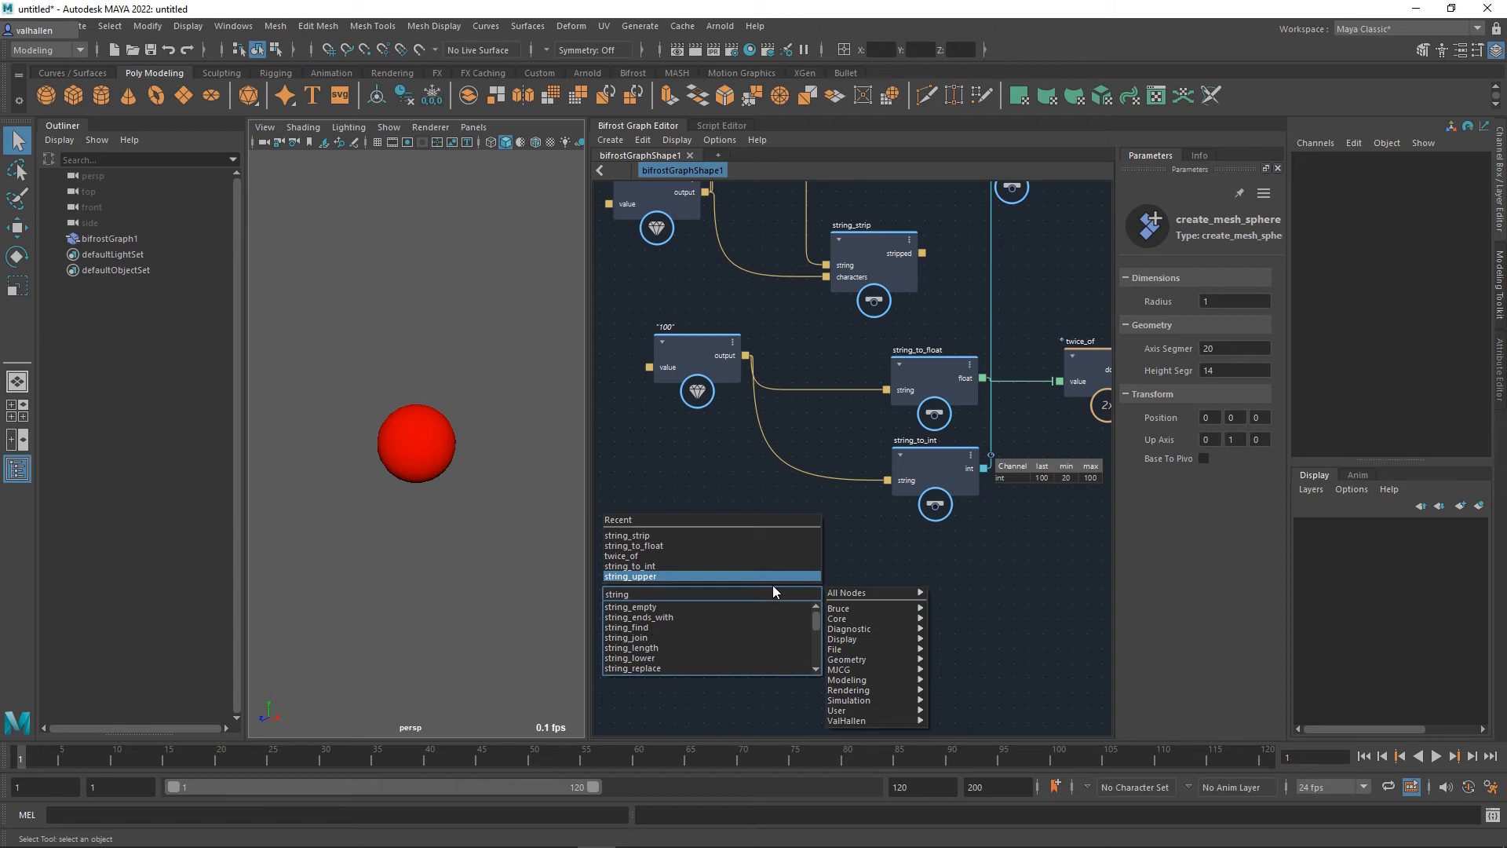
{"action": "scroll", "coordinate": [760, 623], "scroll_direction": "down", "scroll_amount": 2}
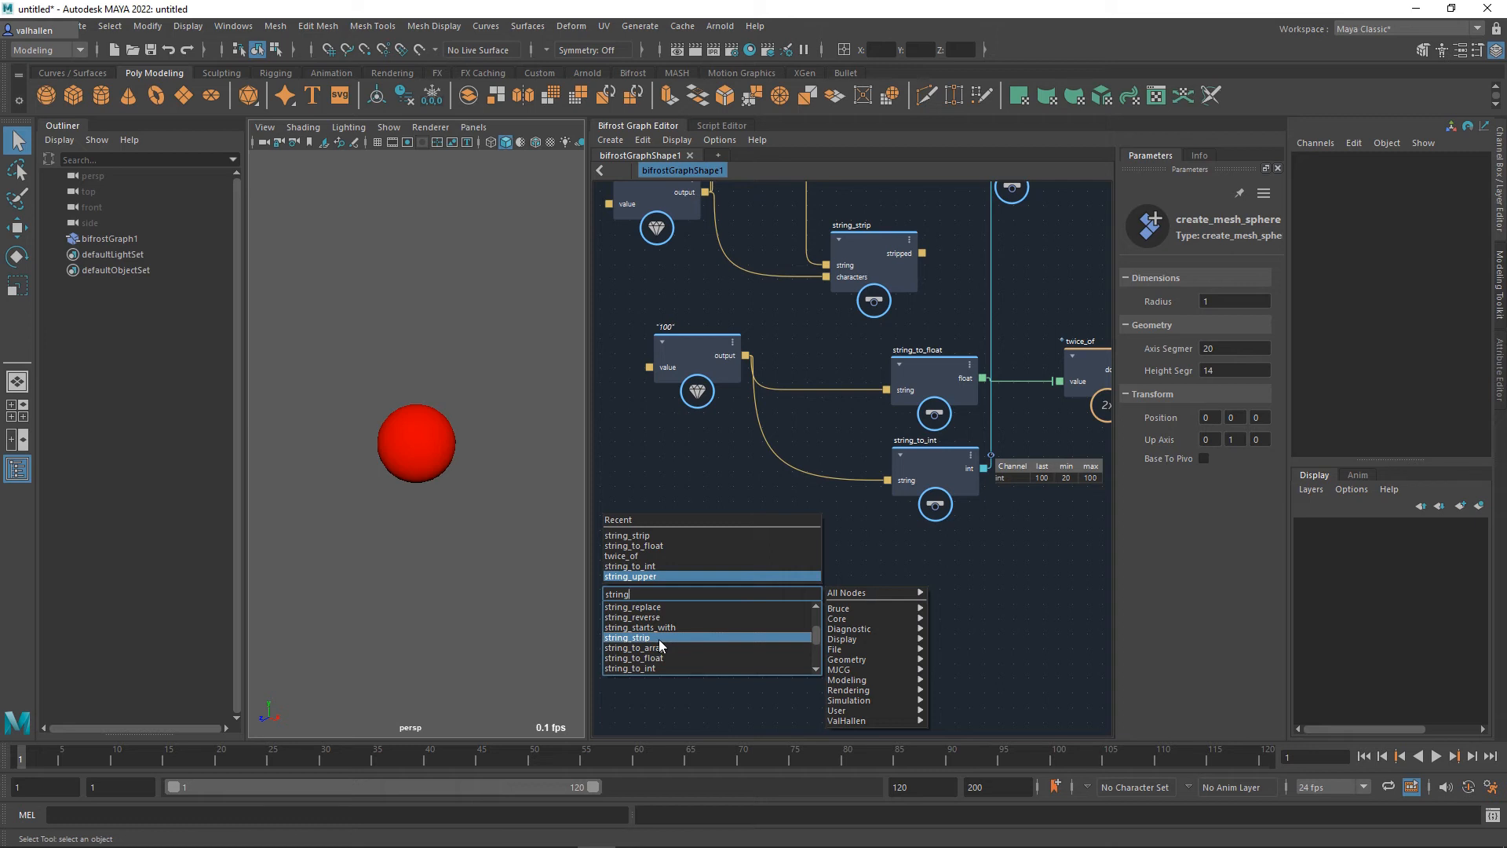
{"action": "scroll", "coordinate": [662, 645], "scroll_direction": "down", "scroll_amount": 3}
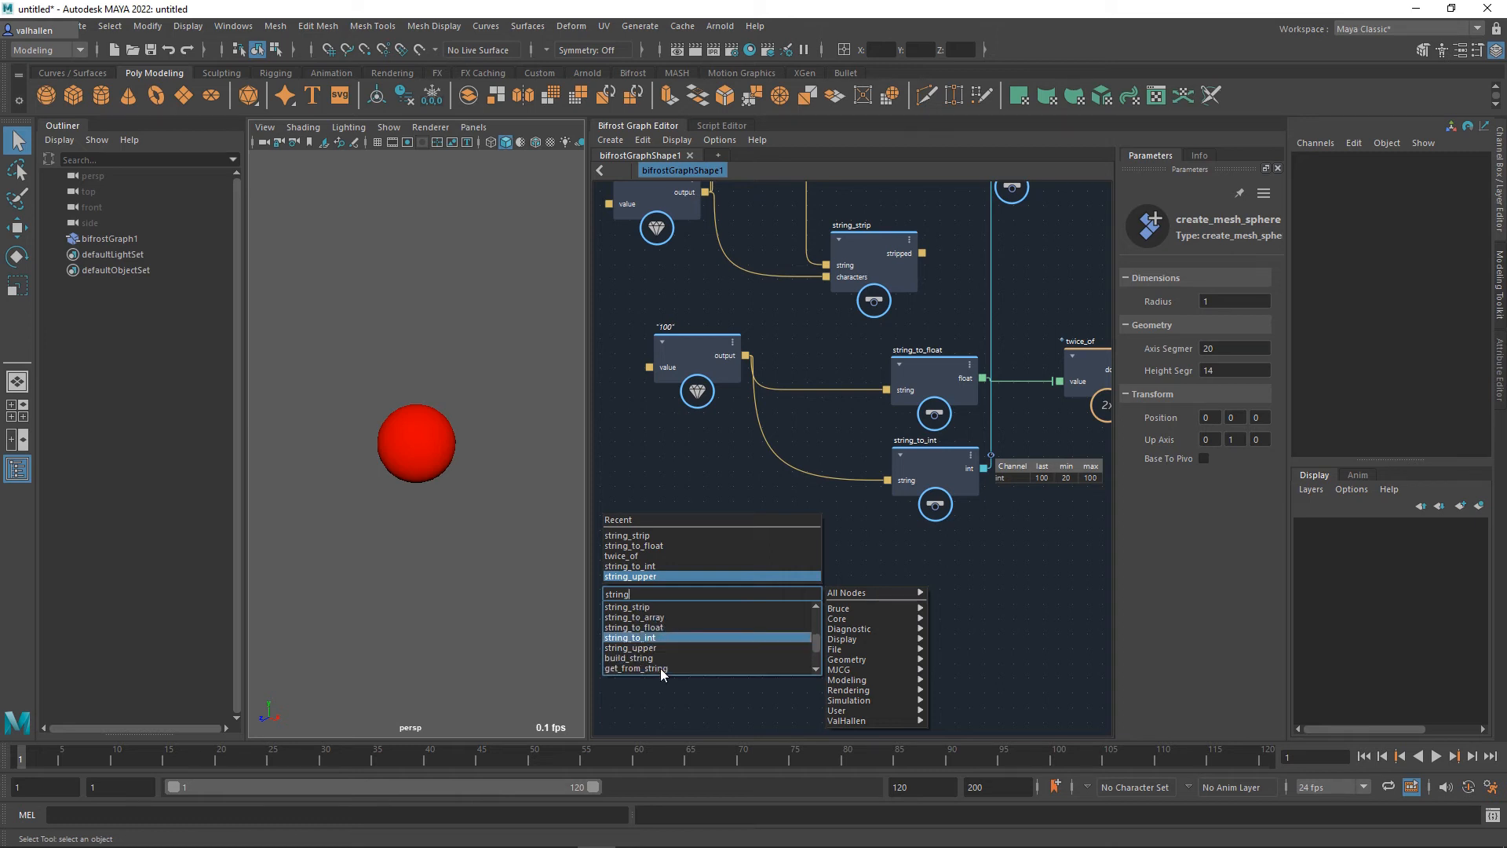
{"action": "left_click", "coordinate": [666, 619]}
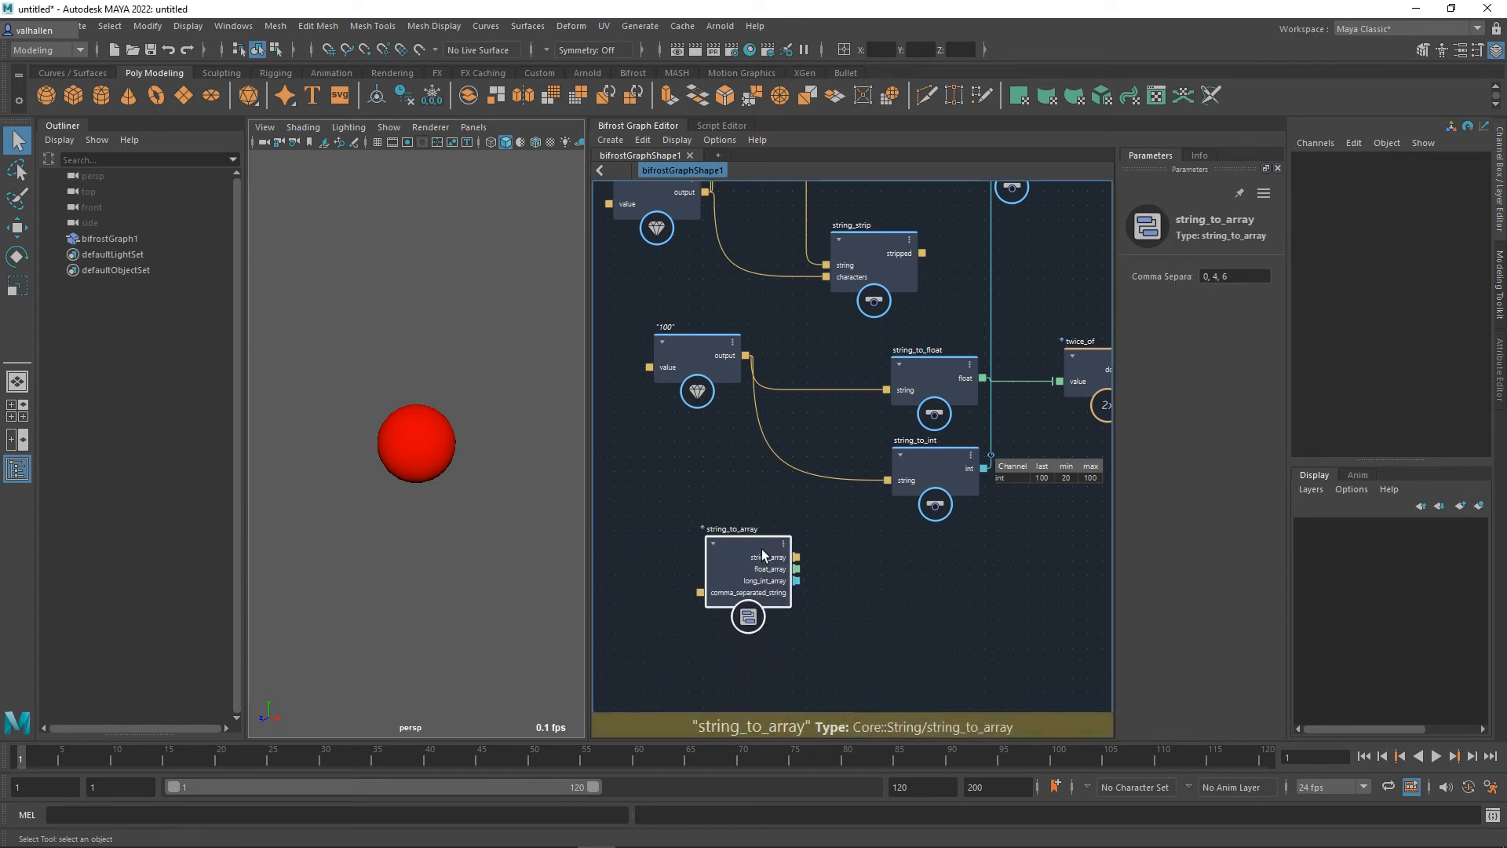
{"action": "left_click_drag", "start_coordinate": [927, 577], "coordinate": [959, 570]}
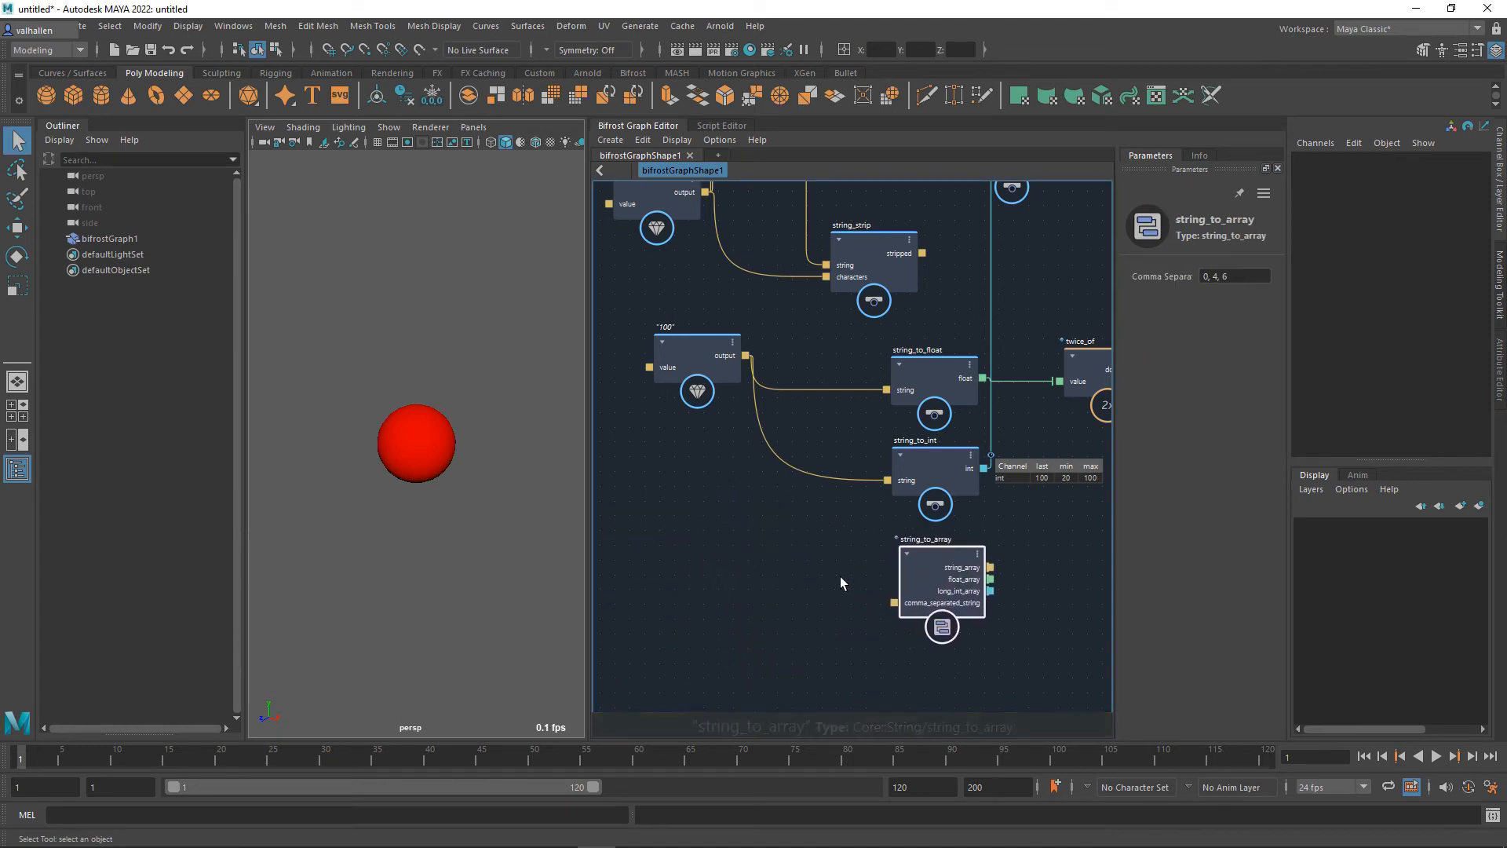
Step: Connect the "phones" value node's output to string_to_array's comma_separated_string input
{"action": "scroll", "coordinate": [841, 575], "scroll_direction": "down", "scroll_amount": 1}
{"action": "mouse_move", "coordinate": [841, 576]}
{"action": "middle_mouse_down"}
{"action": "mouse_move", "coordinate": [844, 652]}
{"action": "mouse_move", "coordinate": [819, 586]}
{"action": "middle_mouse_up"}
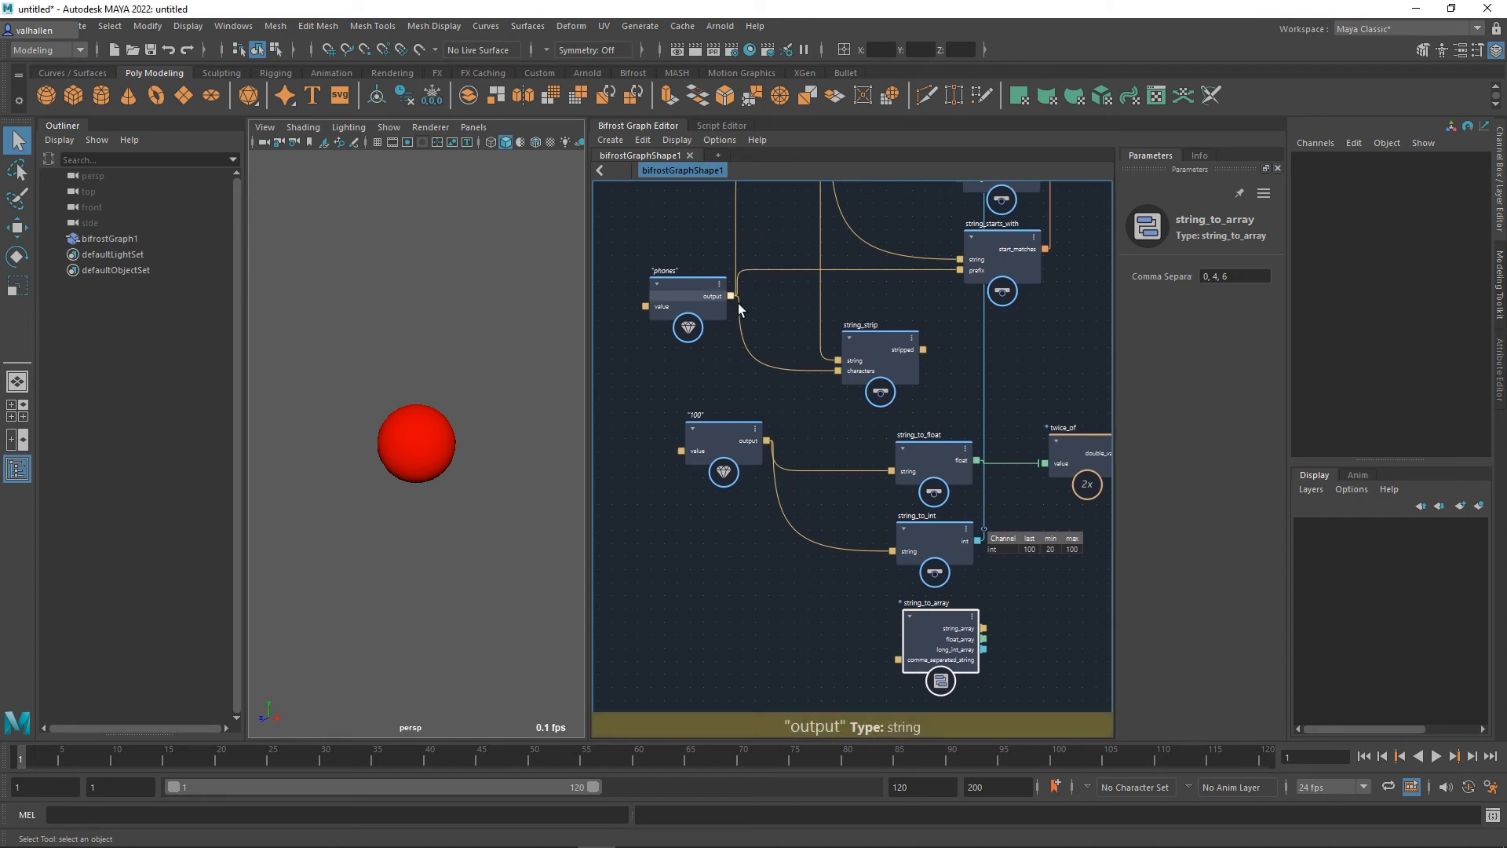
{"action": "left_click_drag", "start_coordinate": [731, 297], "coordinate": [900, 660]}
{"action": "middle_click_drag", "start_coordinate": [799, 614], "coordinate": [810, 555]}
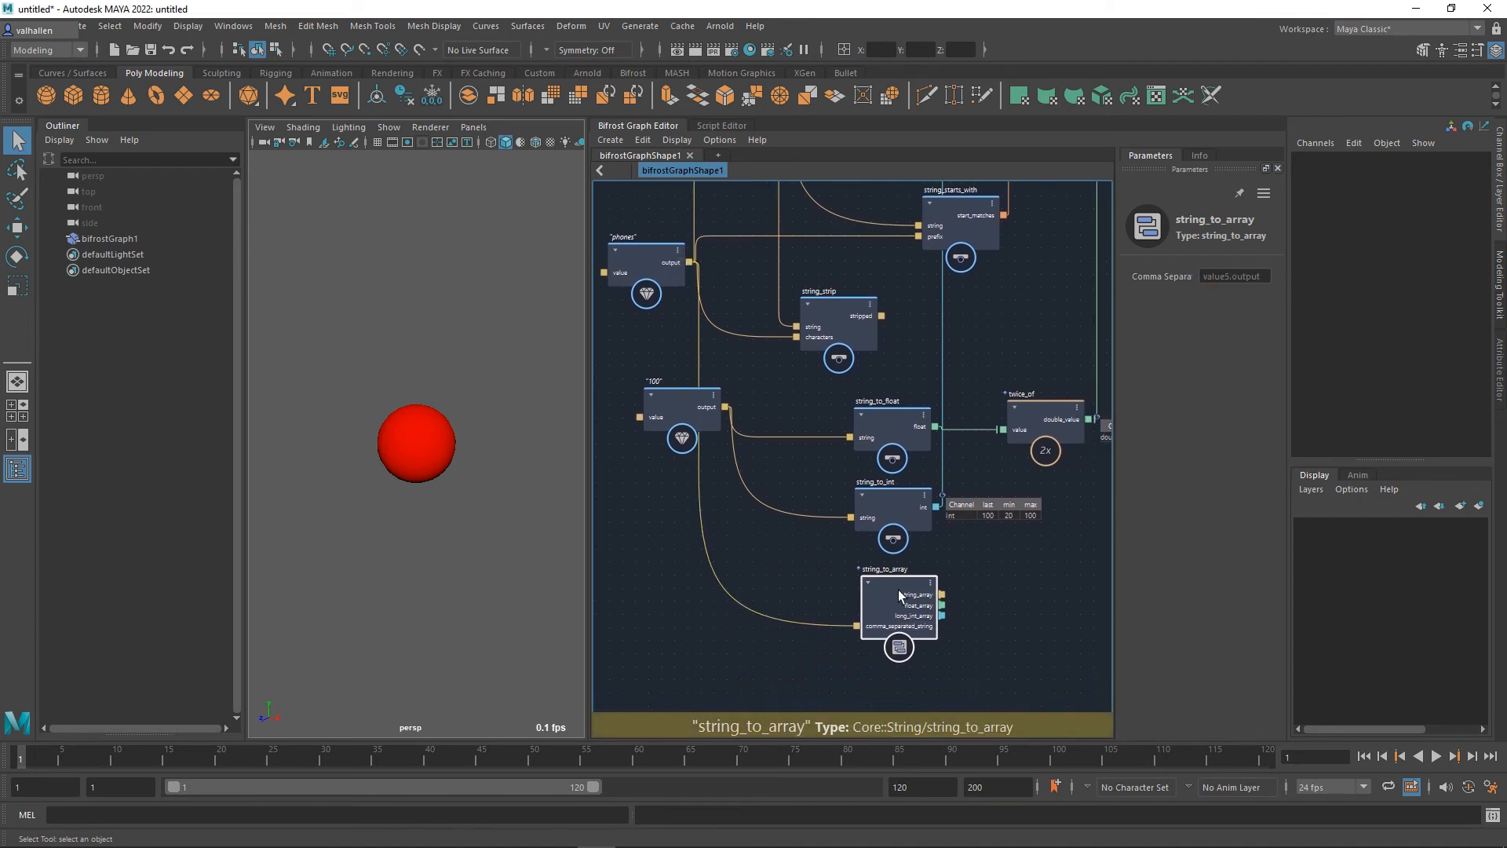
{"action": "left_click_drag", "start_coordinate": [904, 597], "coordinate": [899, 591]}
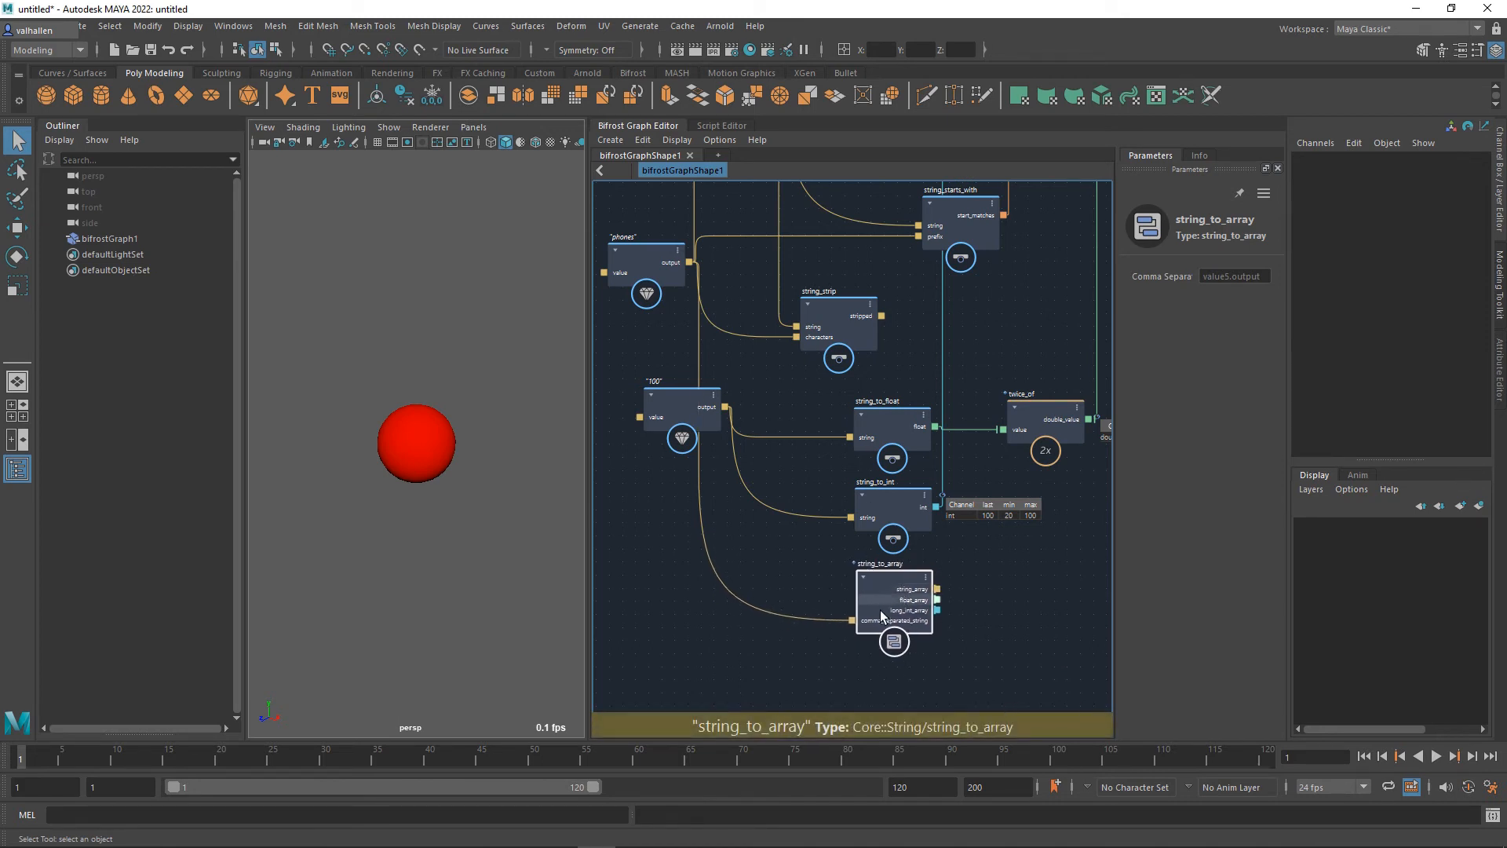
Step: Duplicate the "phones" value node beside string_to_array and connect the copy's output to comma_separated_string
{"action": "left_click", "coordinate": [651, 293]}
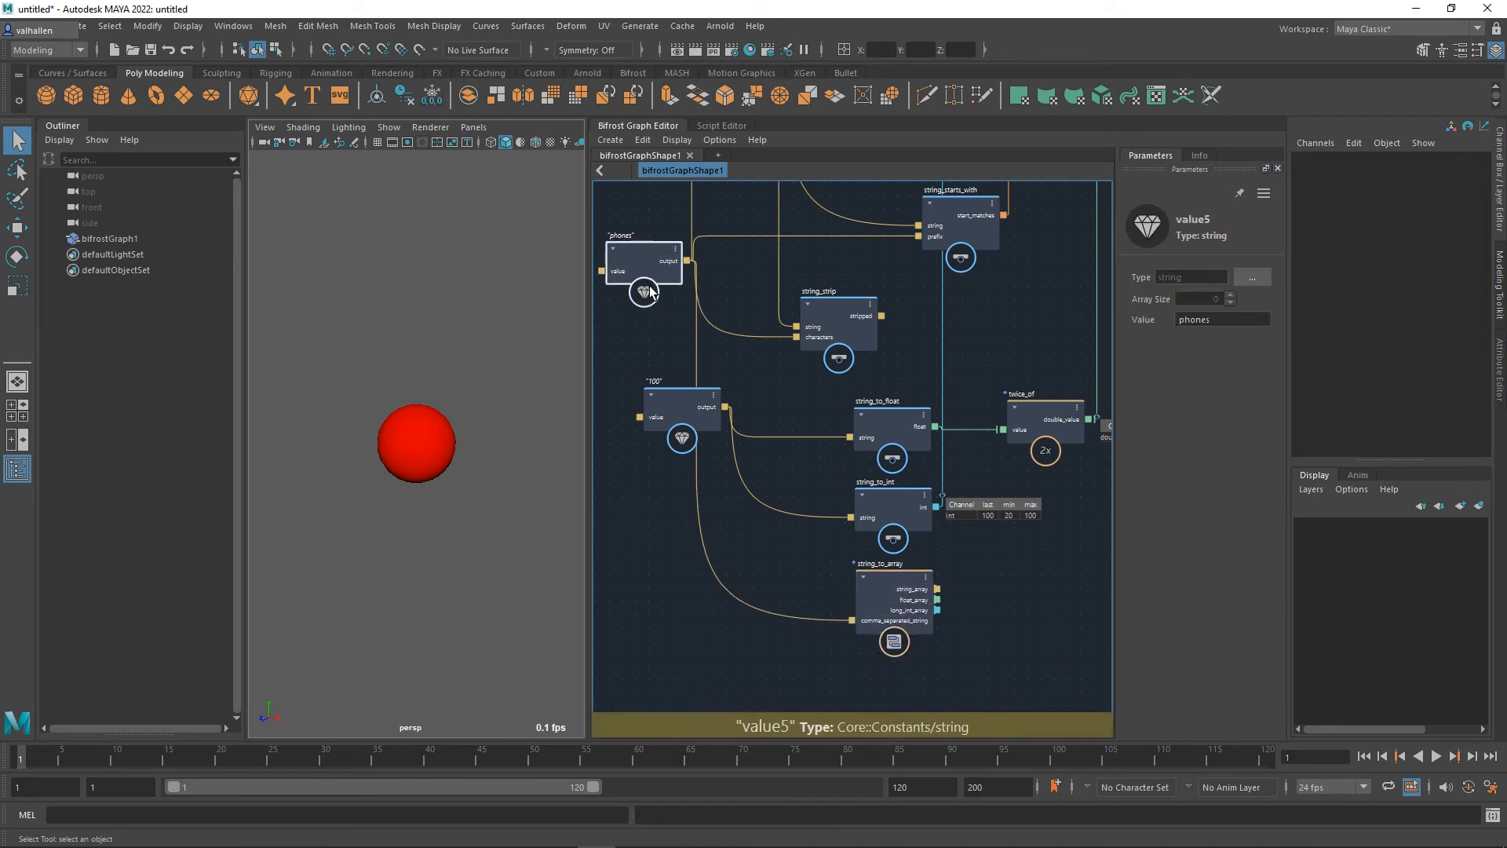
{"action": "key", "text": "ctrl+v"}
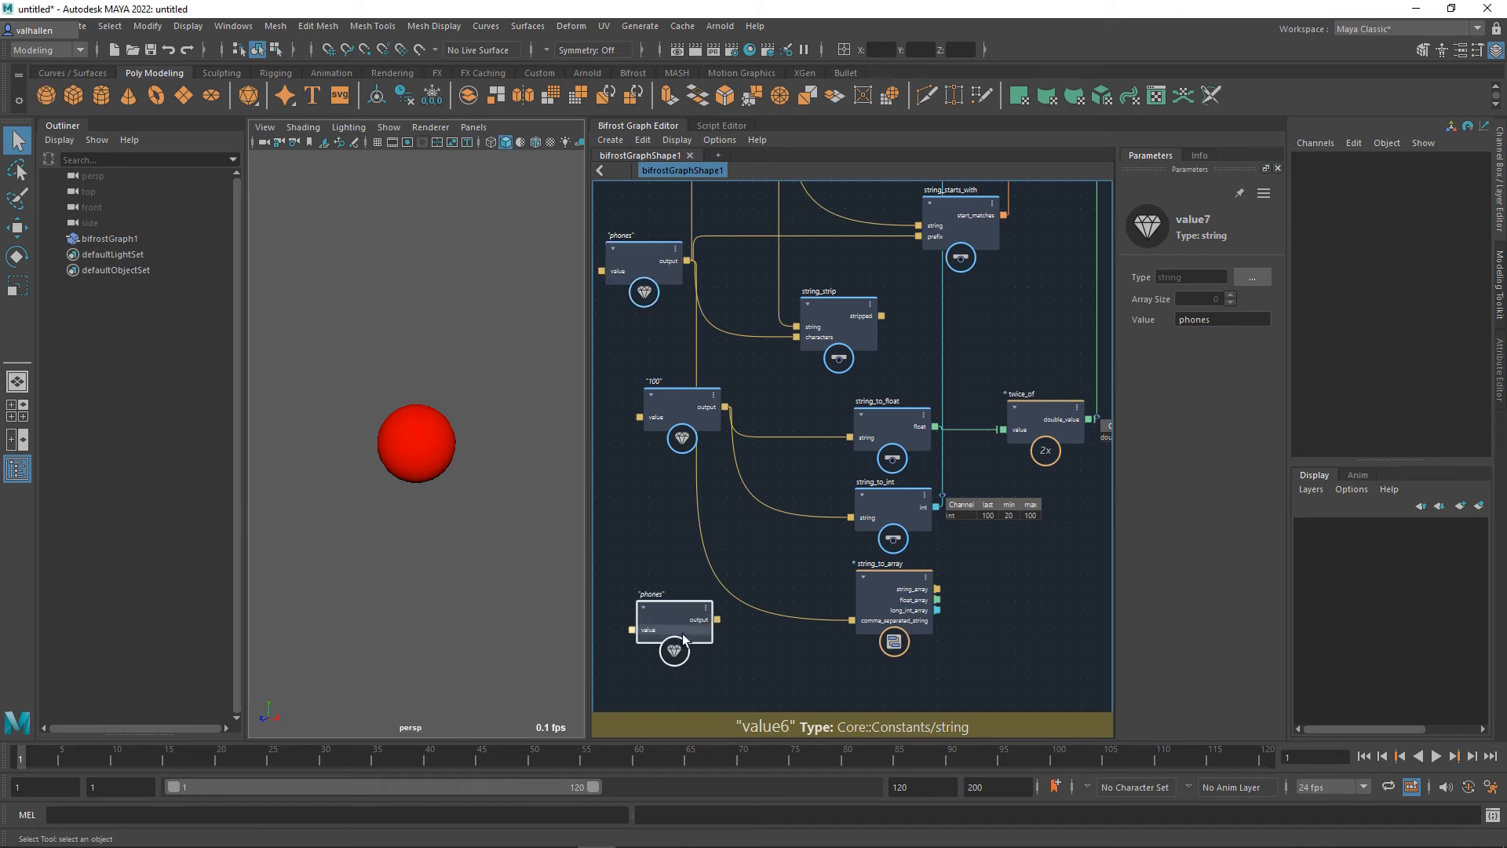
{"action": "left_click_drag", "start_coordinate": [722, 621], "coordinate": [868, 626]}
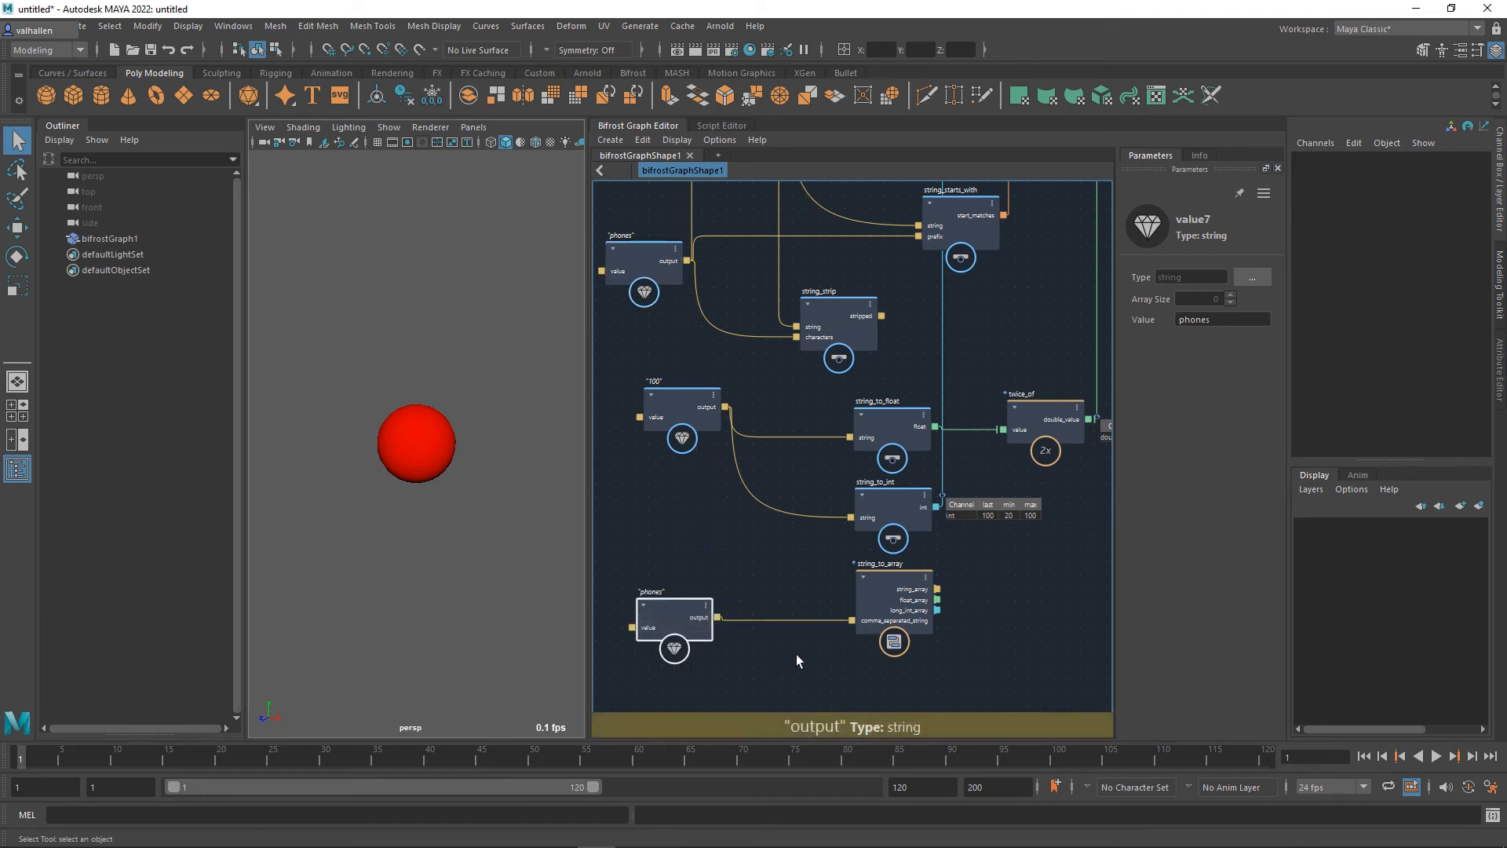
{"action": "left_click_drag", "start_coordinate": [685, 627], "coordinate": [681, 631]}
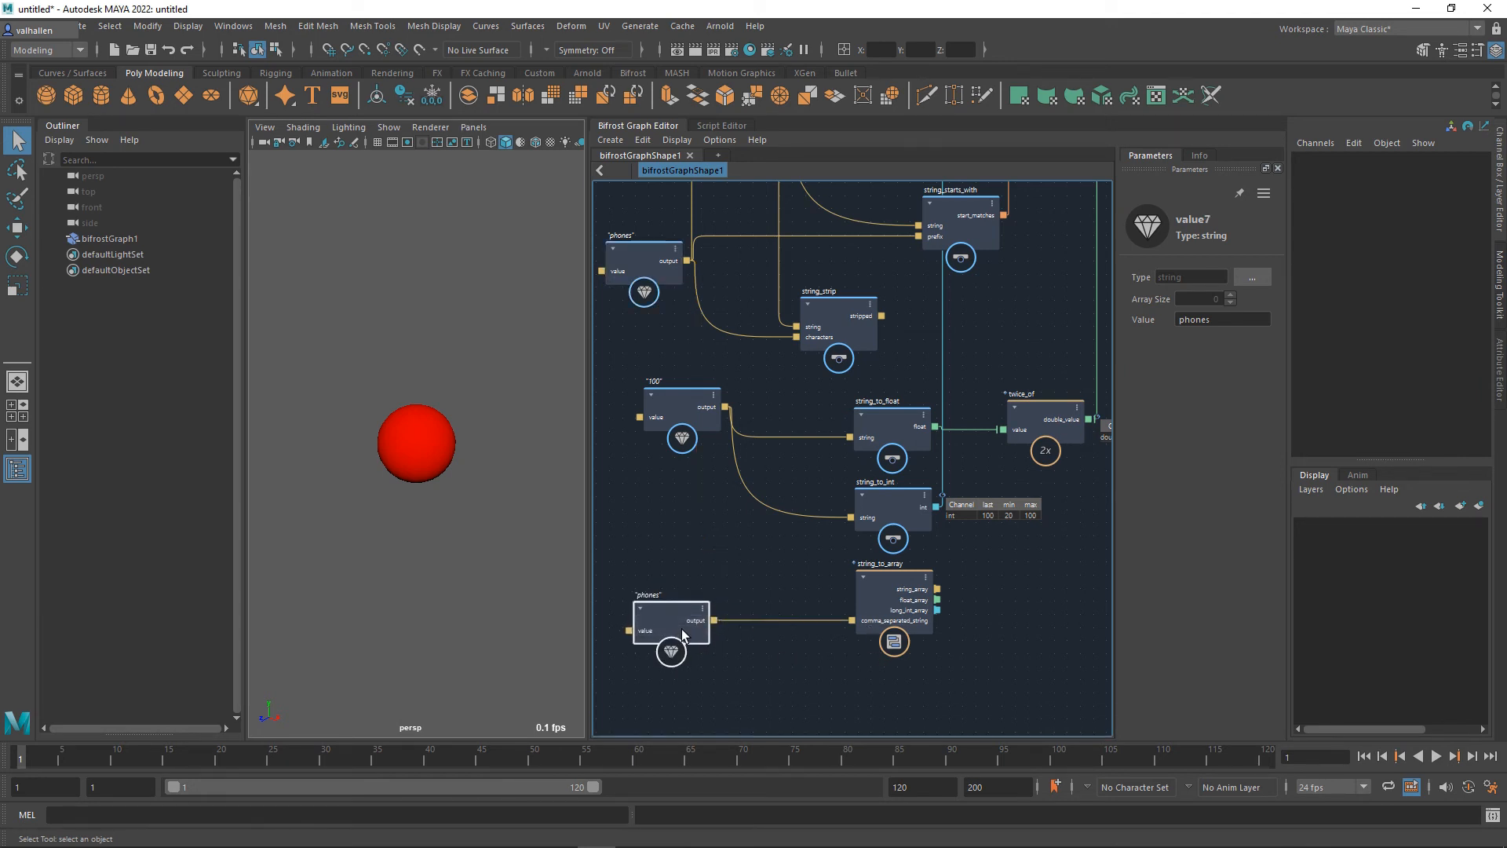
Step: Set the duplicated string node's value to "I, Like, My, Headphones"
{"action": "double_click", "coordinate": [1227, 321]}
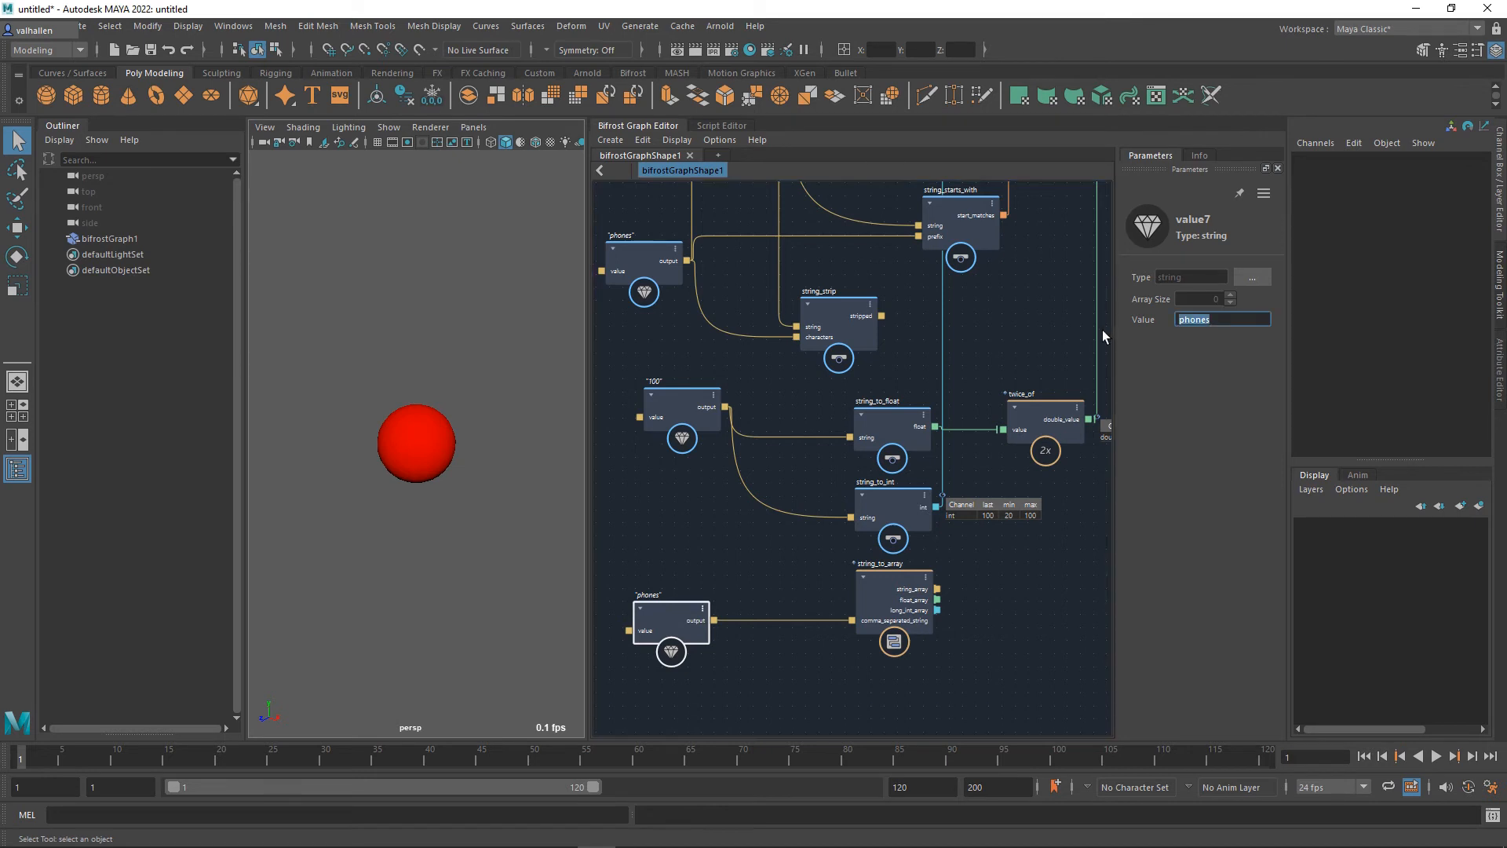
{"action": "type", "text": "I, Like"}
{"action": "type", "text": ", My"}
{"action": "type", "text": ", Headphones"}
{"action": "key", "text": "Return"}
{"action": "scroll", "coordinate": [958, 587], "scroll_direction": "down", "scroll_amount": 1}
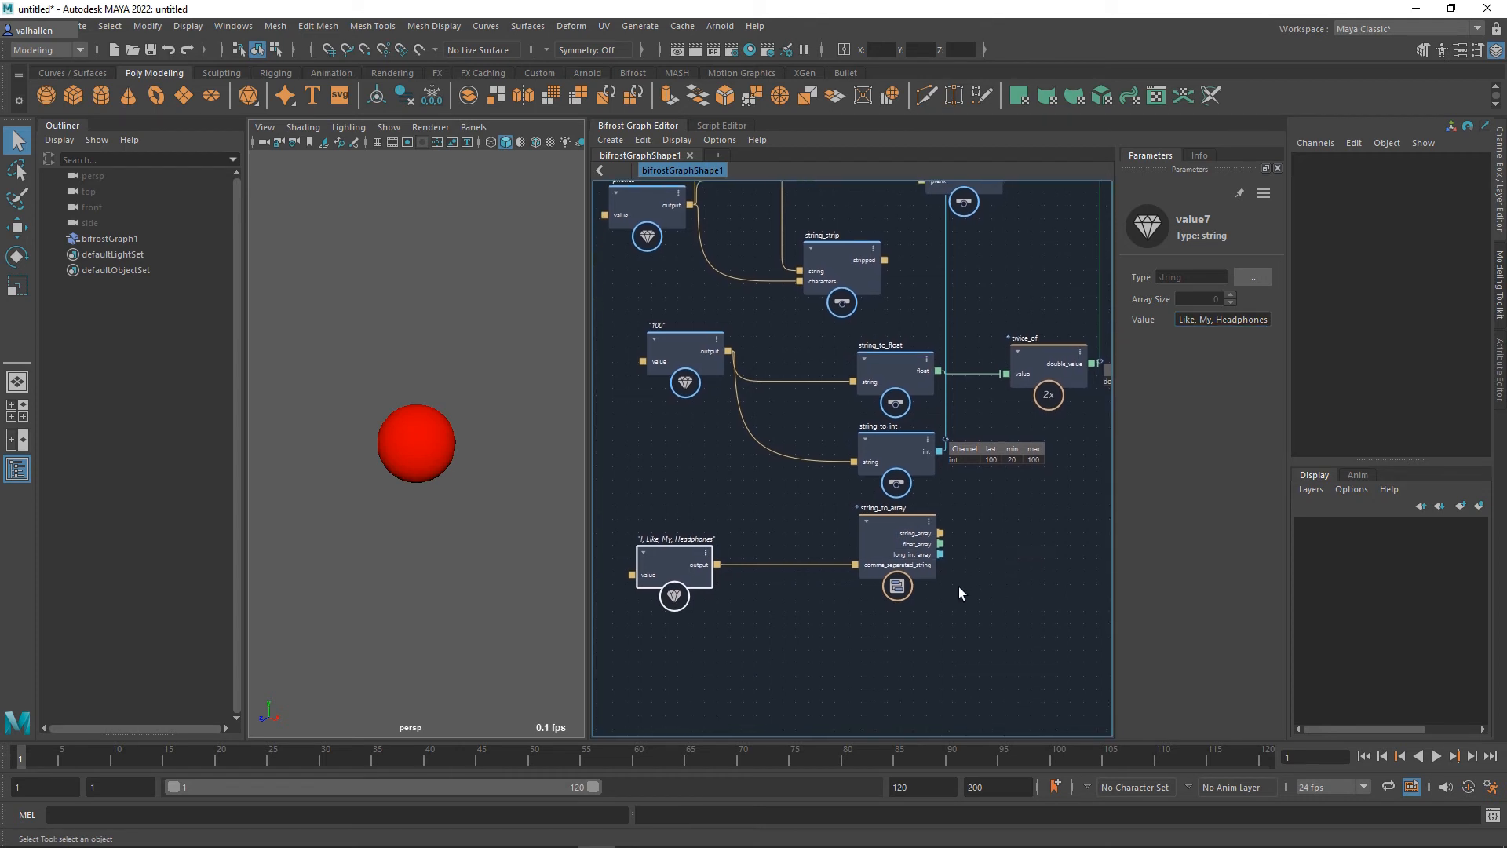
{"action": "scroll", "coordinate": [902, 604], "scroll_direction": "down", "scroll_amount": 2}
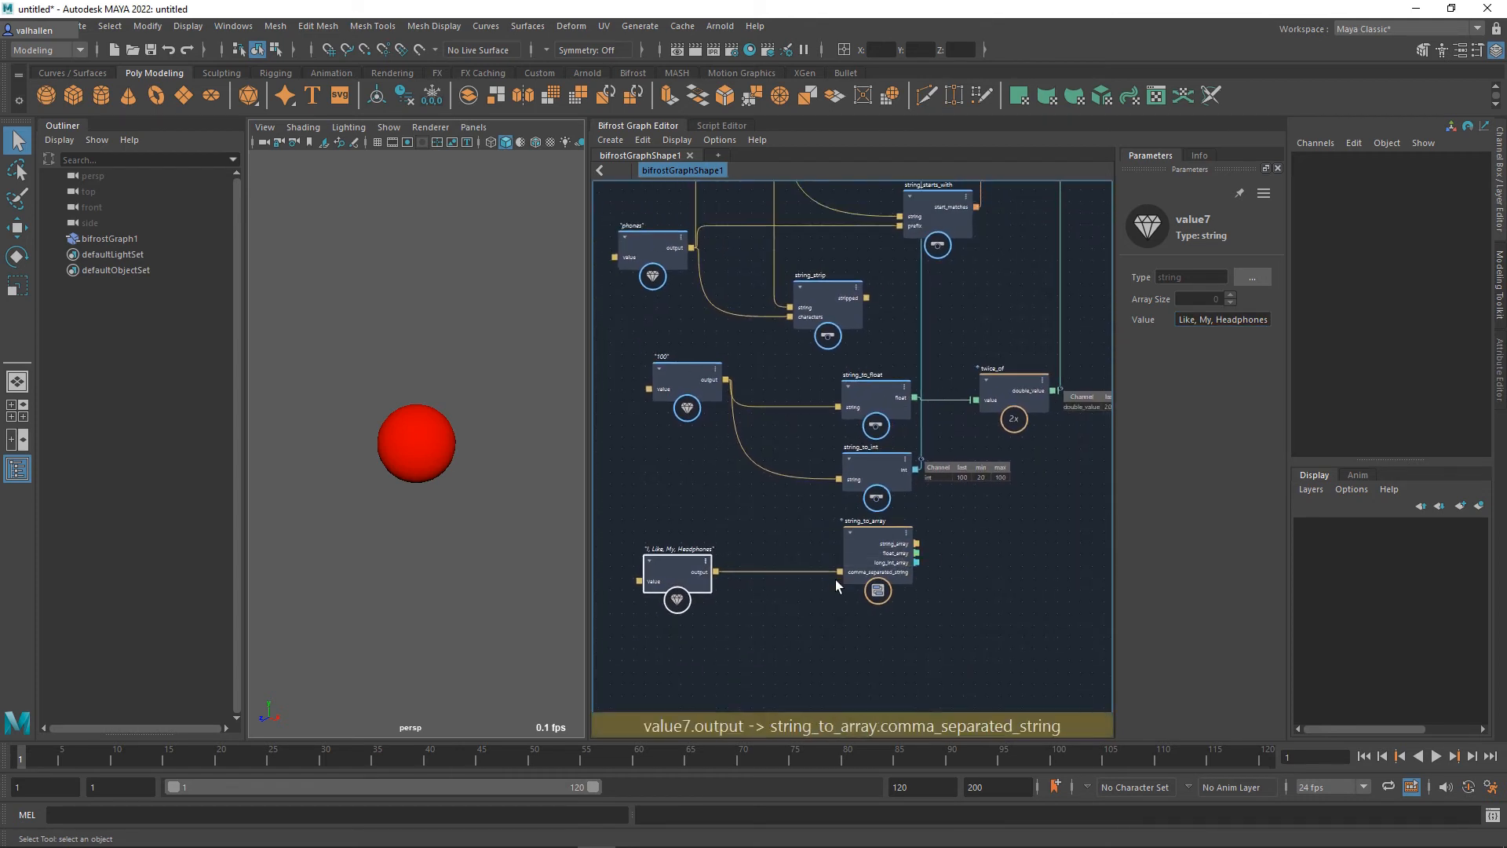
{"action": "left_click", "coordinate": [1201, 321]}
{"action": "scroll", "coordinate": [821, 610], "scroll_direction": "up", "scroll_amount": 1}
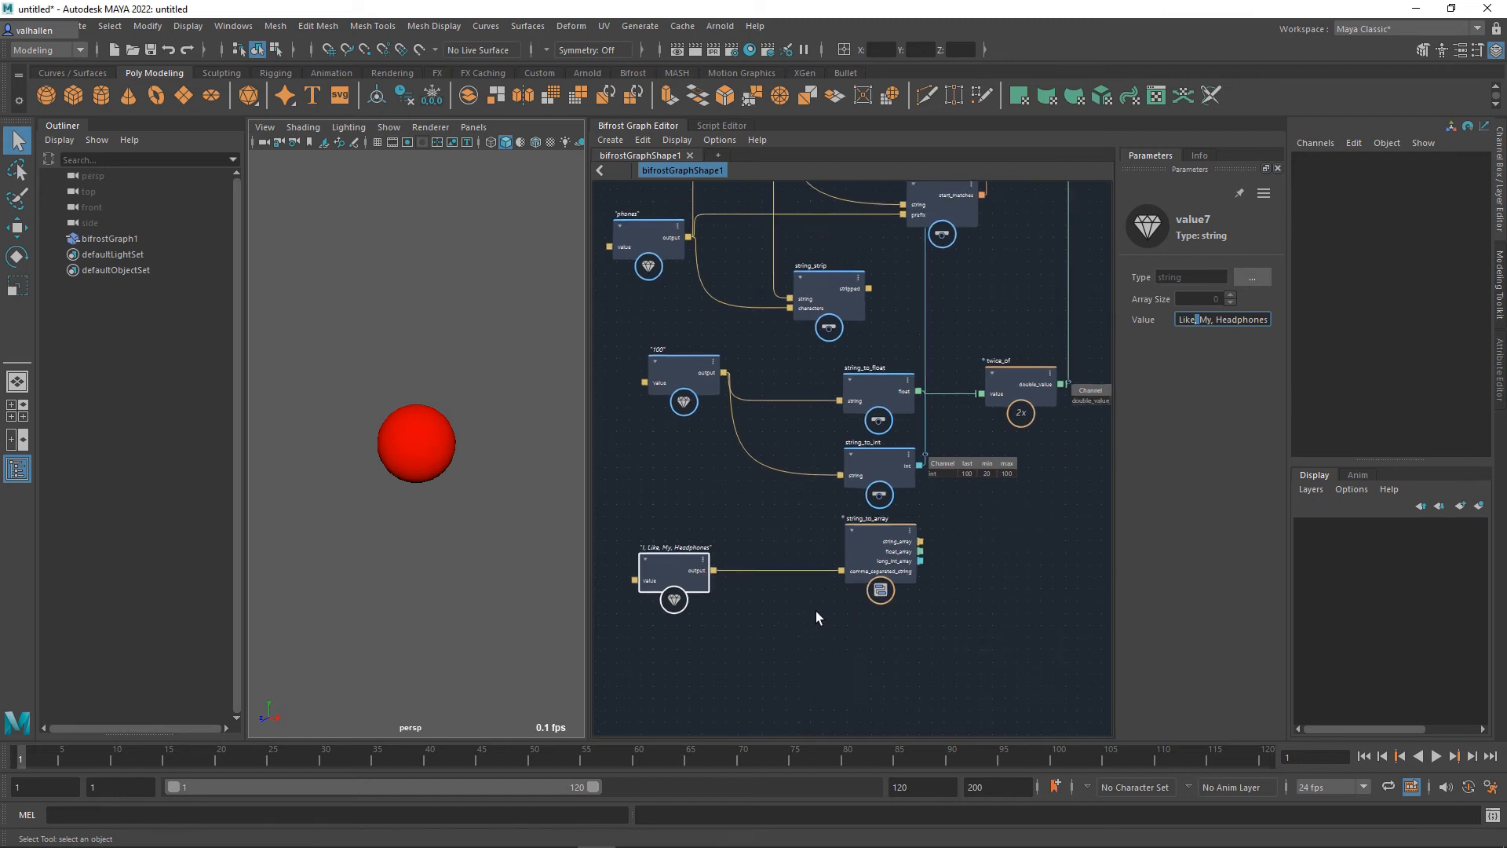
Step: Connect string_to_array's string_array output to a new port on the output node and add a watchpoint to that connection
{"action": "left_click_drag", "start_coordinate": [947, 543], "coordinate": [887, 432]}
{"action": "middle_click_drag", "start_coordinate": [882, 571], "coordinate": [1366, 102], "text": "alt"}
{"action": "middle_click_drag", "start_coordinate": [970, 488], "coordinate": [990, 239], "text": "alt"}
{"action": "right_click", "coordinate": [809, 535]}
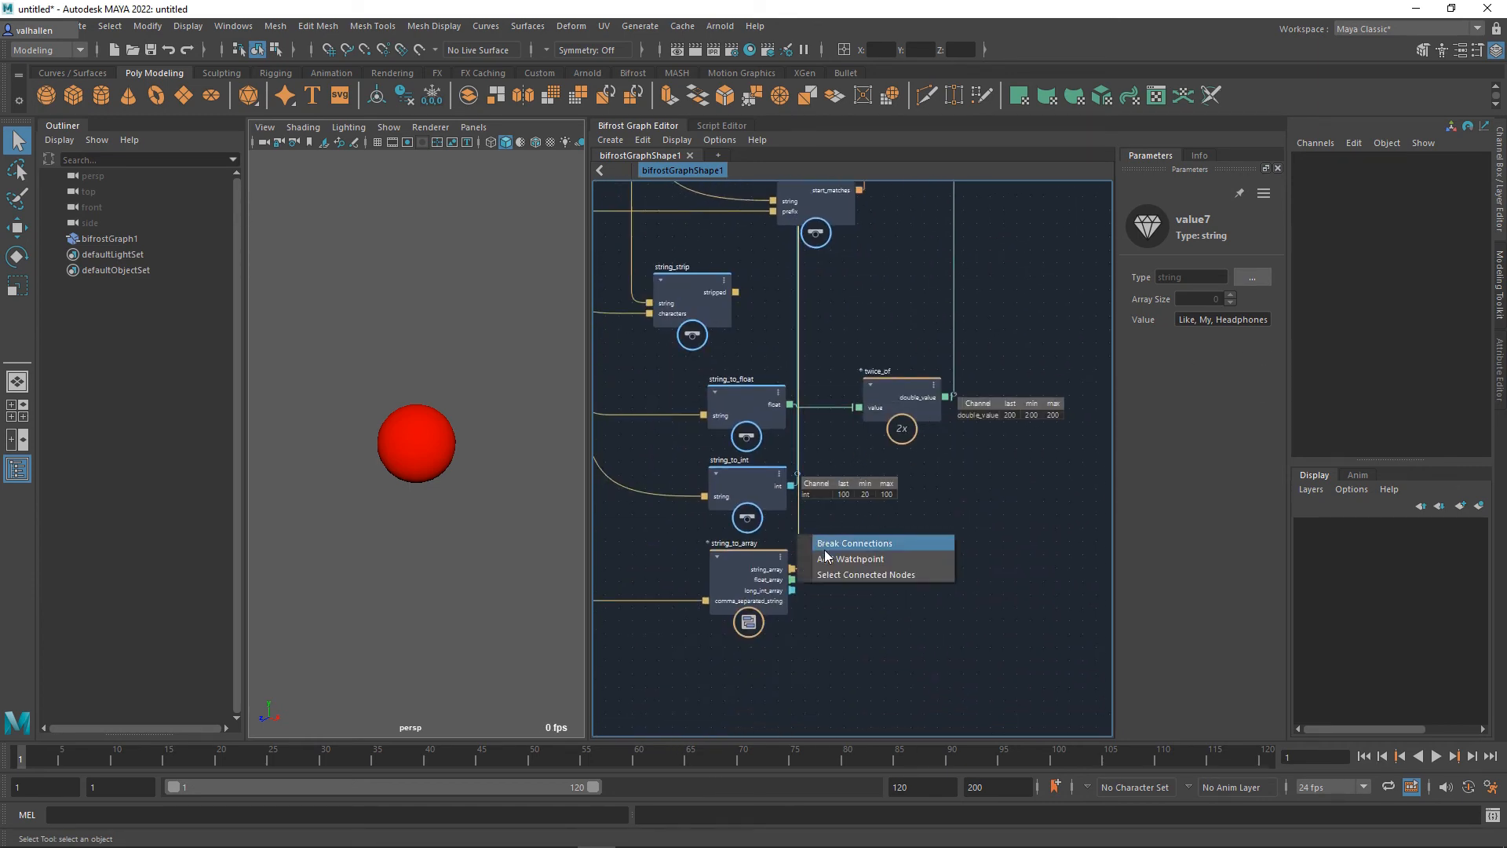
{"action": "left_click", "coordinate": [1025, 504]}
Step: Move the string_array watchpoint down the connection so it sits beside string_to_array's output
{"action": "scroll", "coordinate": [1009, 441], "scroll_direction": "down", "scroll_amount": 3}
{"action": "middle_click_drag", "start_coordinate": [1009, 441], "coordinate": [948, 789], "text": "alt"}
{"action": "scroll", "coordinate": [1002, 475], "scroll_direction": "down", "scroll_amount": 1}
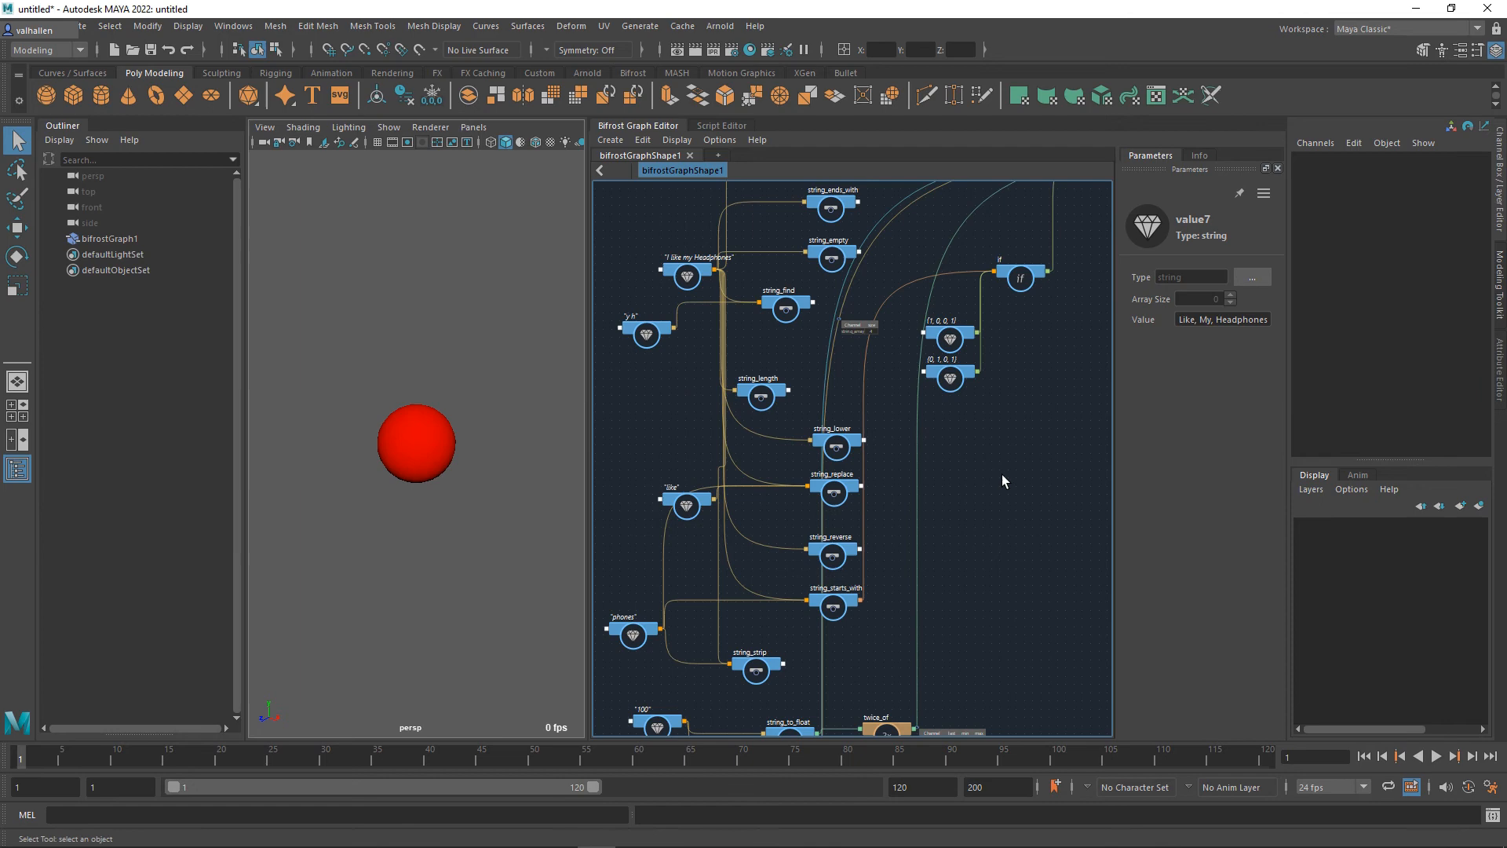
{"action": "left_click", "coordinate": [844, 332]}
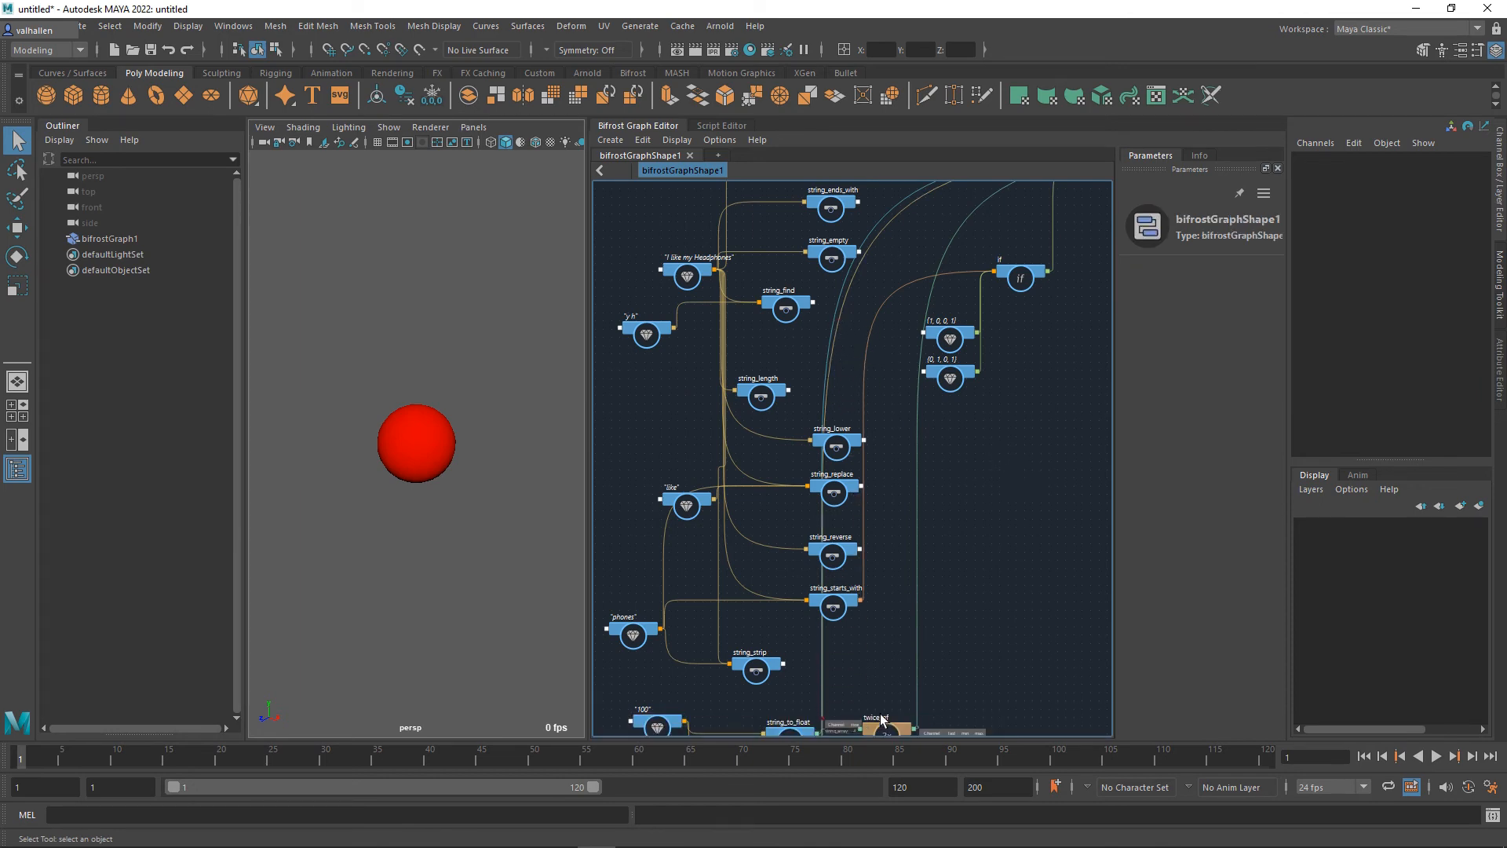
{"action": "middle_click_drag", "start_coordinate": [880, 669], "coordinate": [903, 392], "text": "alt"}
{"action": "scroll", "coordinate": [873, 528], "scroll_direction": "up", "scroll_amount": 3}
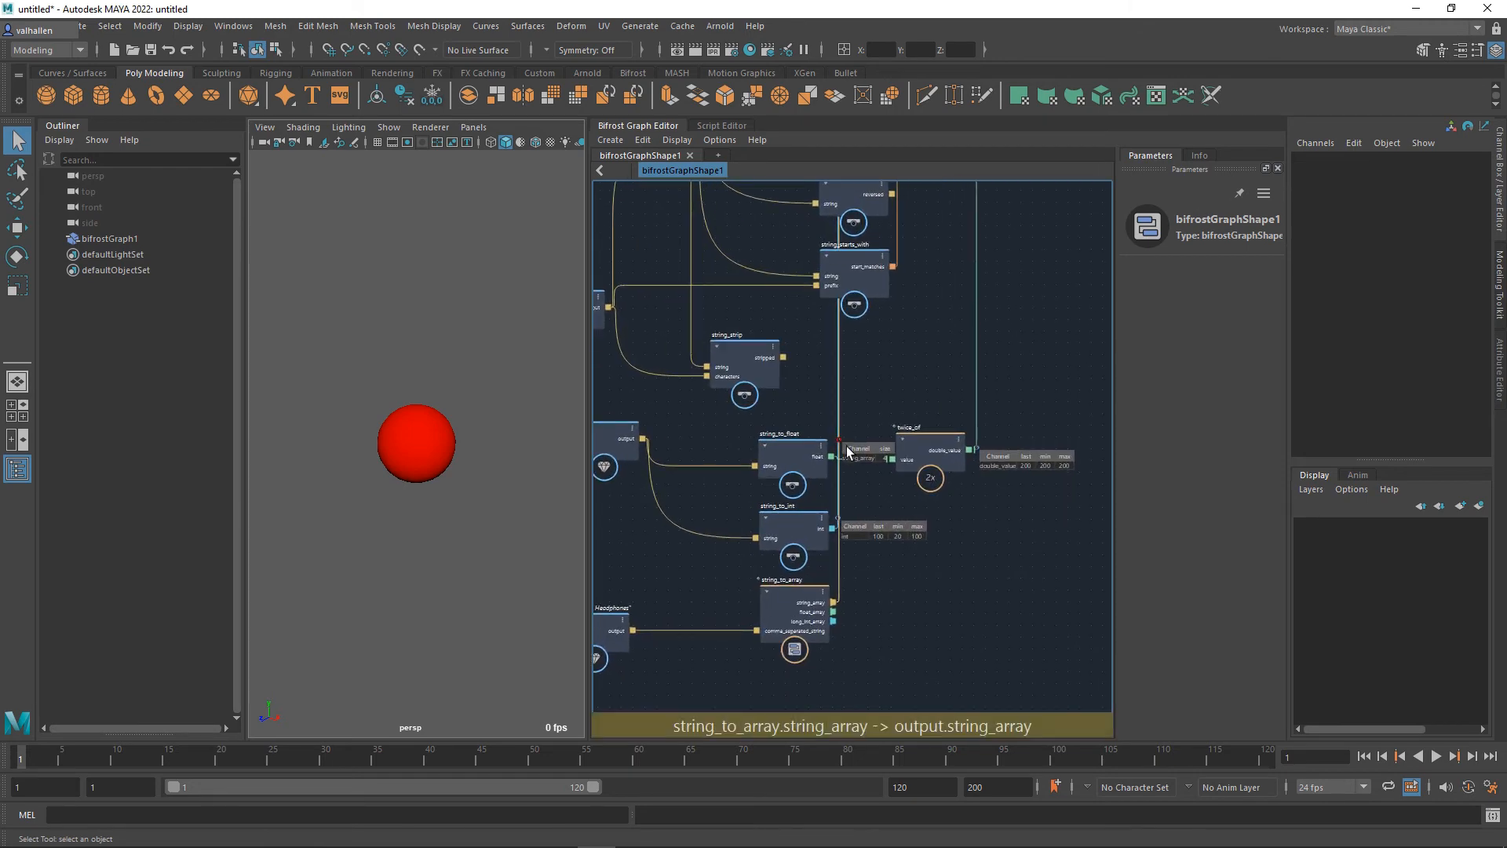
{"action": "left_click_drag", "start_coordinate": [847, 446], "coordinate": [870, 611]}
{"action": "middle_click_drag", "start_coordinate": [1000, 548], "coordinate": [1067, 434], "text": "alt"}
{"action": "scroll", "coordinate": [920, 520], "scroll_direction": "down", "scroll_amount": 1}
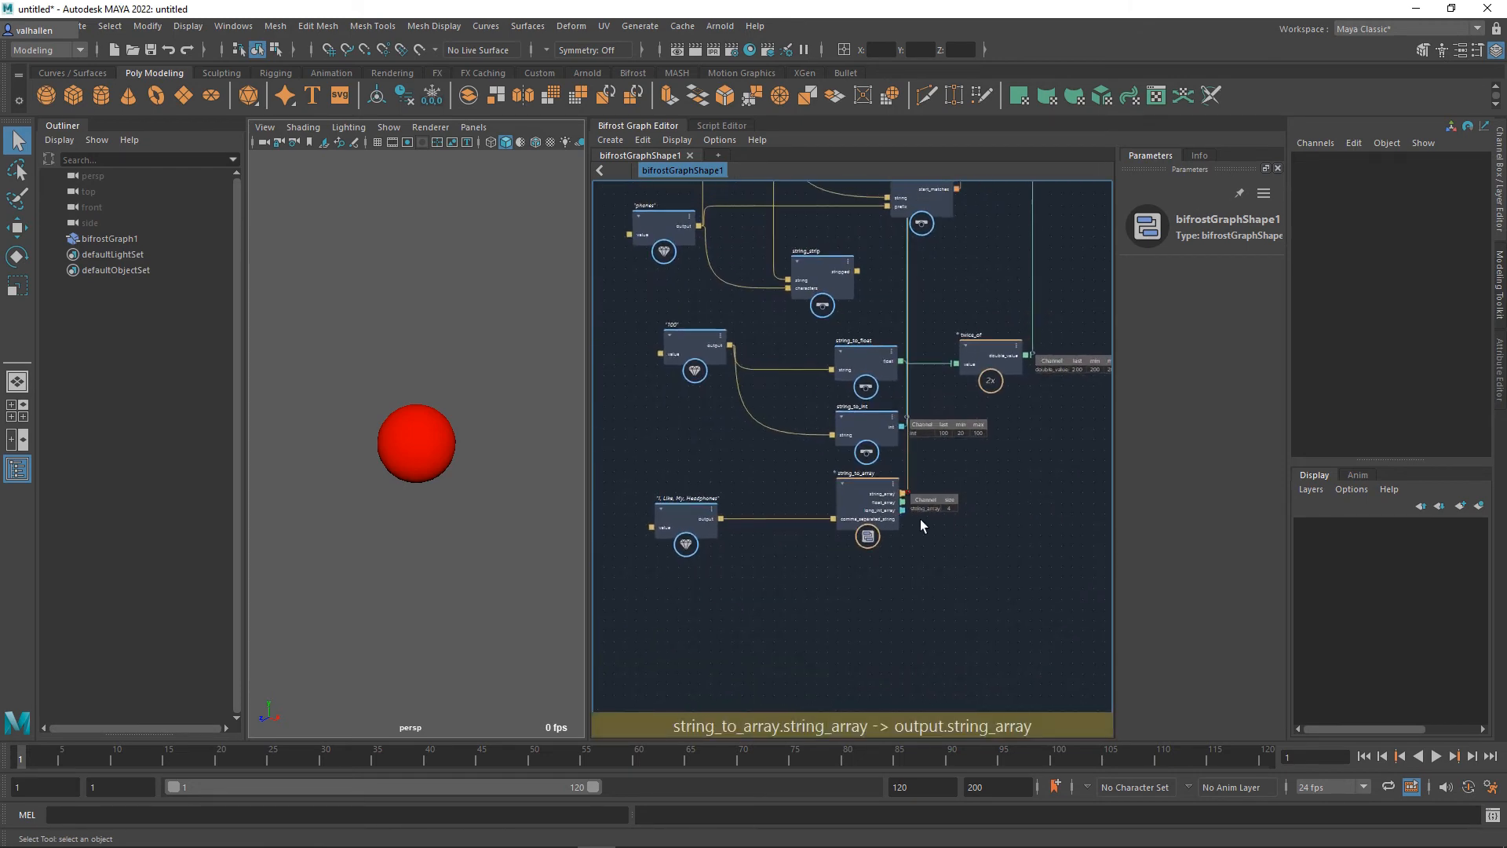
{"action": "scroll", "coordinate": [988, 506], "scroll_direction": "up", "scroll_amount": 1}
{"action": "mouse_move", "coordinate": [1005, 528]}
{"action": "middle_mouse_down", "text": "alt"}
{"action": "mouse_move", "coordinate": [1032, 535]}
{"action": "mouse_move", "coordinate": [976, 528]}
{"action": "middle_mouse_up", "text": "alt"}
Step: Move string_to_array further below string_to_int and line up its string value node with the comma_separated_string input
{"action": "left_click_drag", "start_coordinate": [875, 520], "coordinate": [897, 563]}
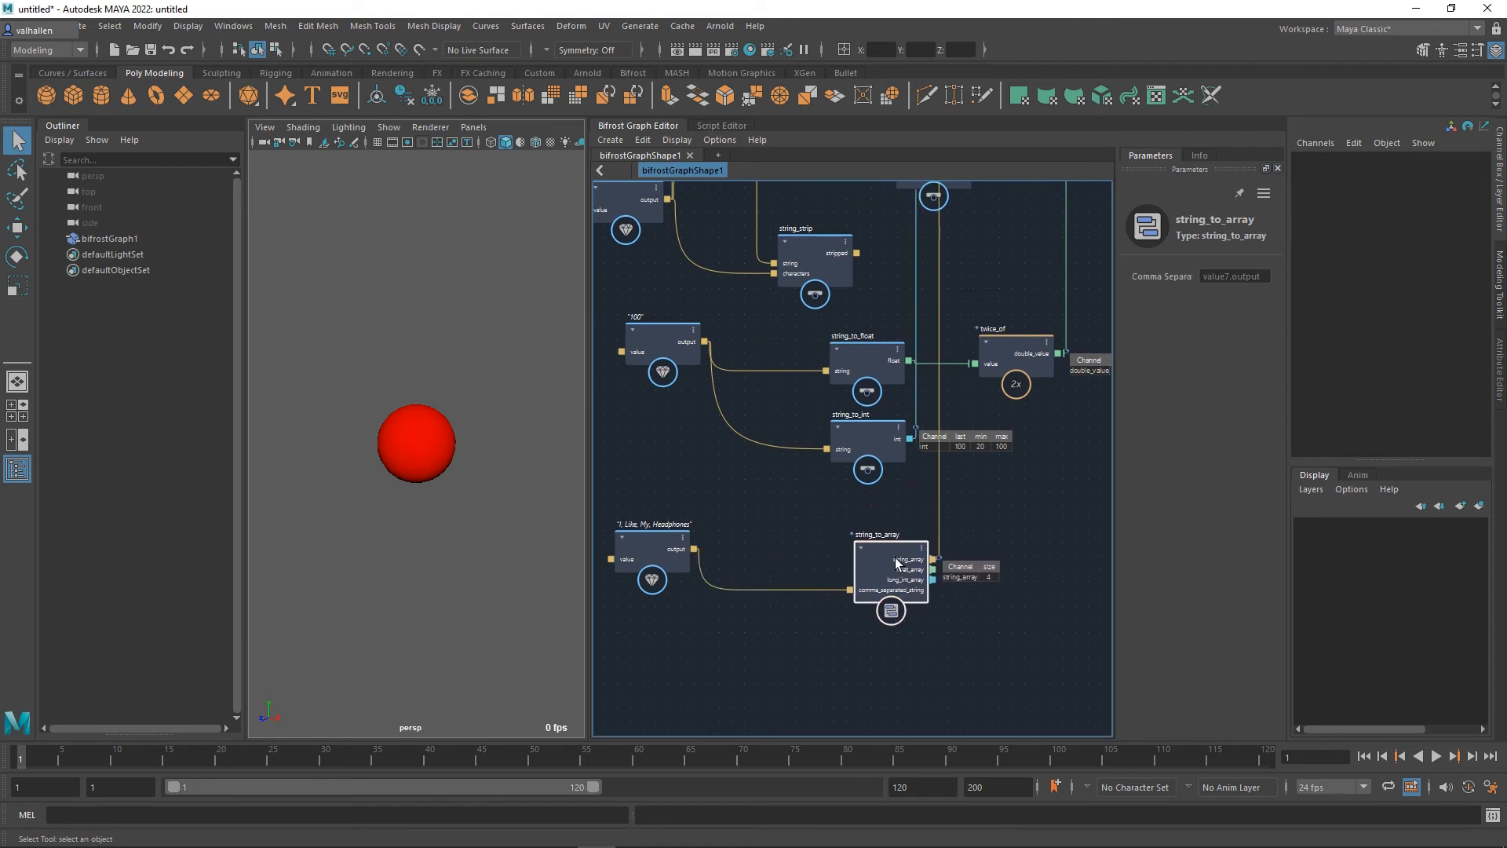
{"action": "left_click_drag", "start_coordinate": [672, 559], "coordinate": [790, 593]}
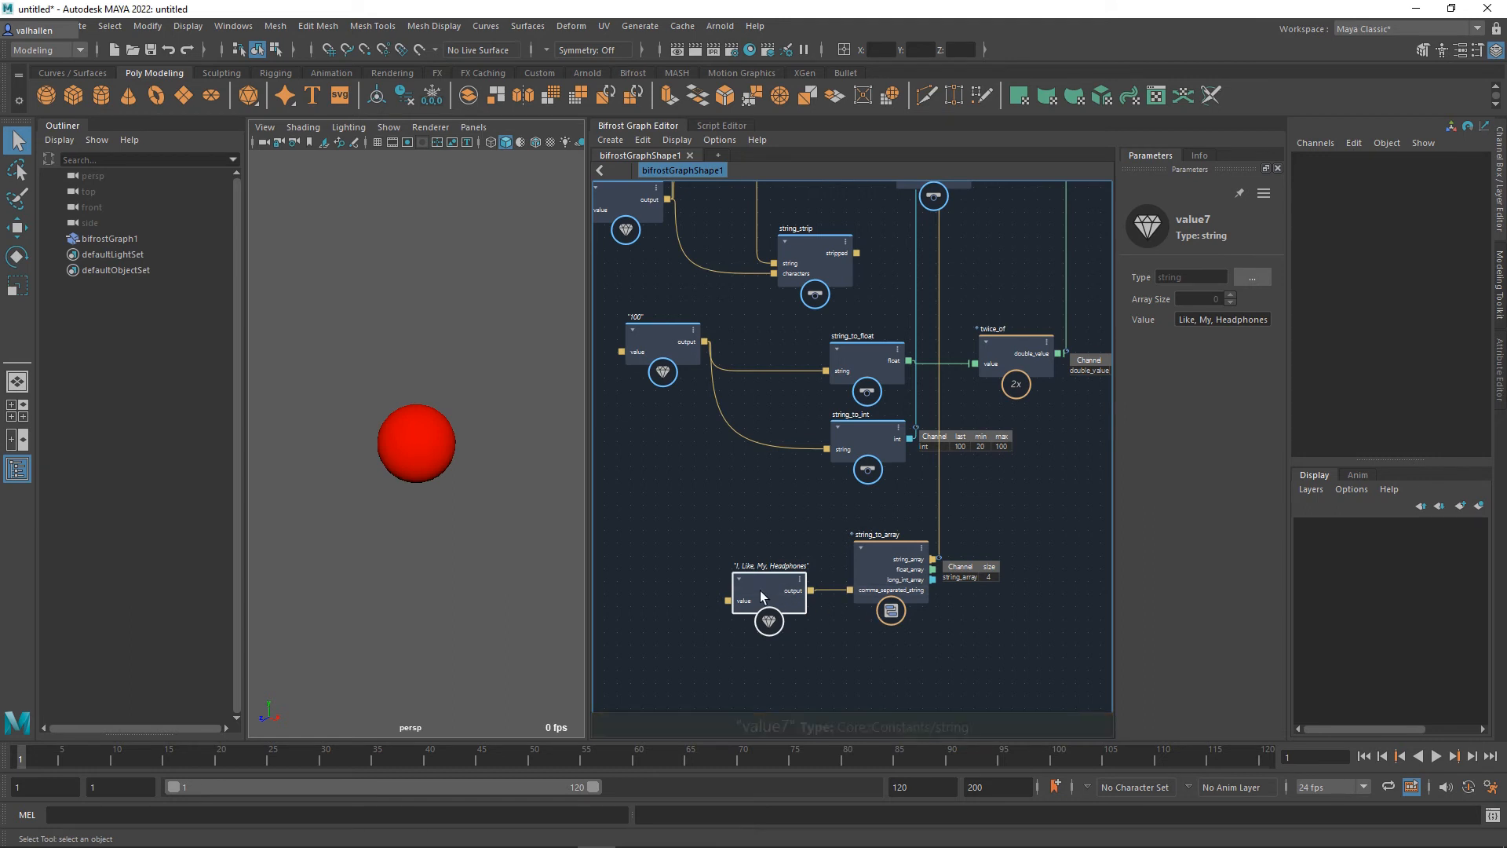
{"action": "middle_click_drag", "start_coordinate": [989, 633], "coordinate": [999, 596], "text": "alt"}
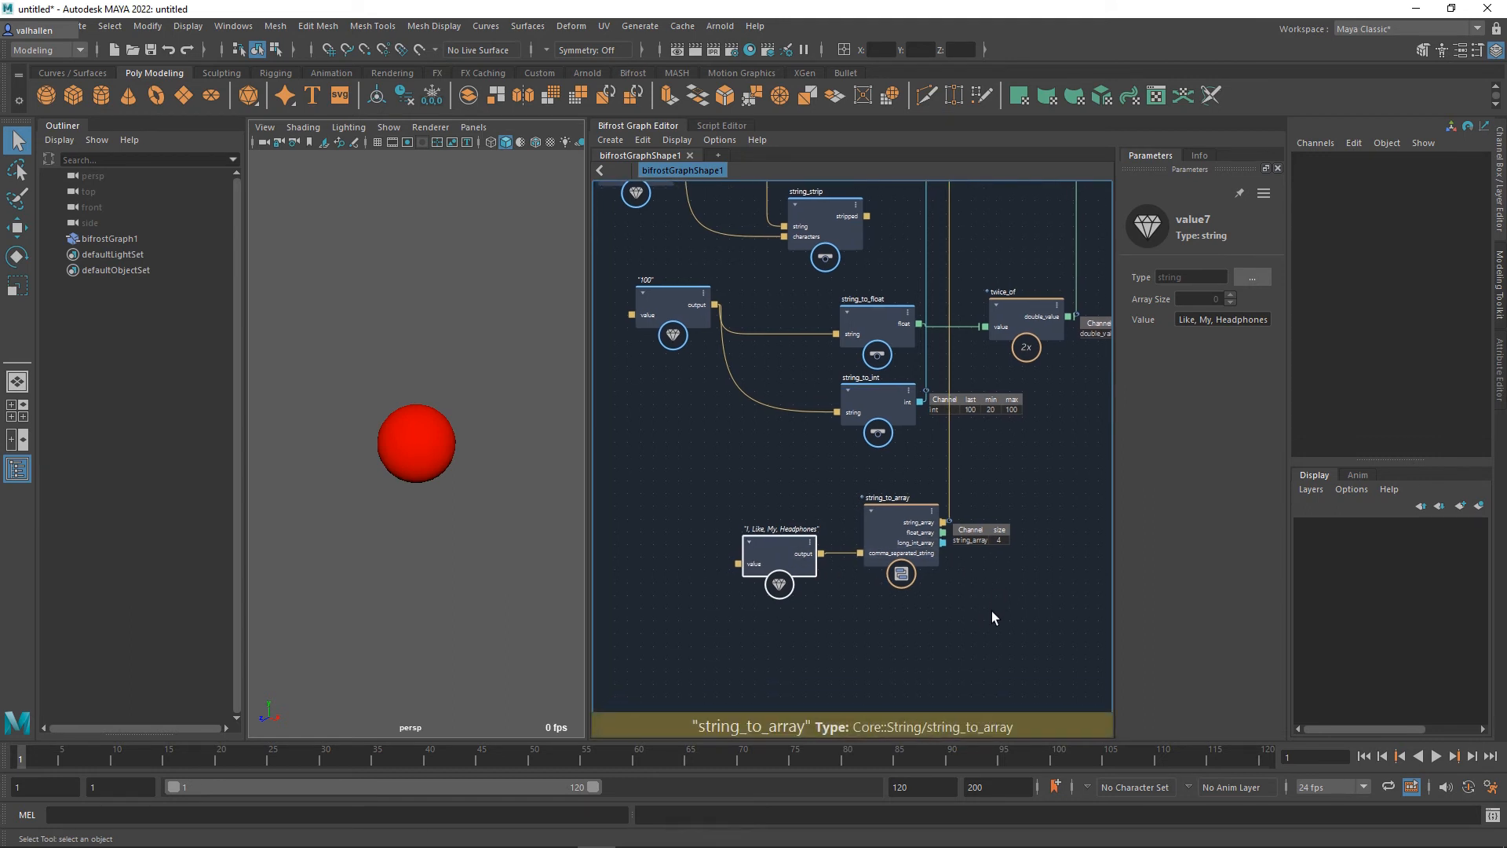
{"action": "left_click_drag", "start_coordinate": [791, 564], "coordinate": [730, 565]}
Step: Set the string value feeding string_to_array to "1,3,8,90,47,-2"
{"action": "left_click", "coordinate": [1213, 320]}
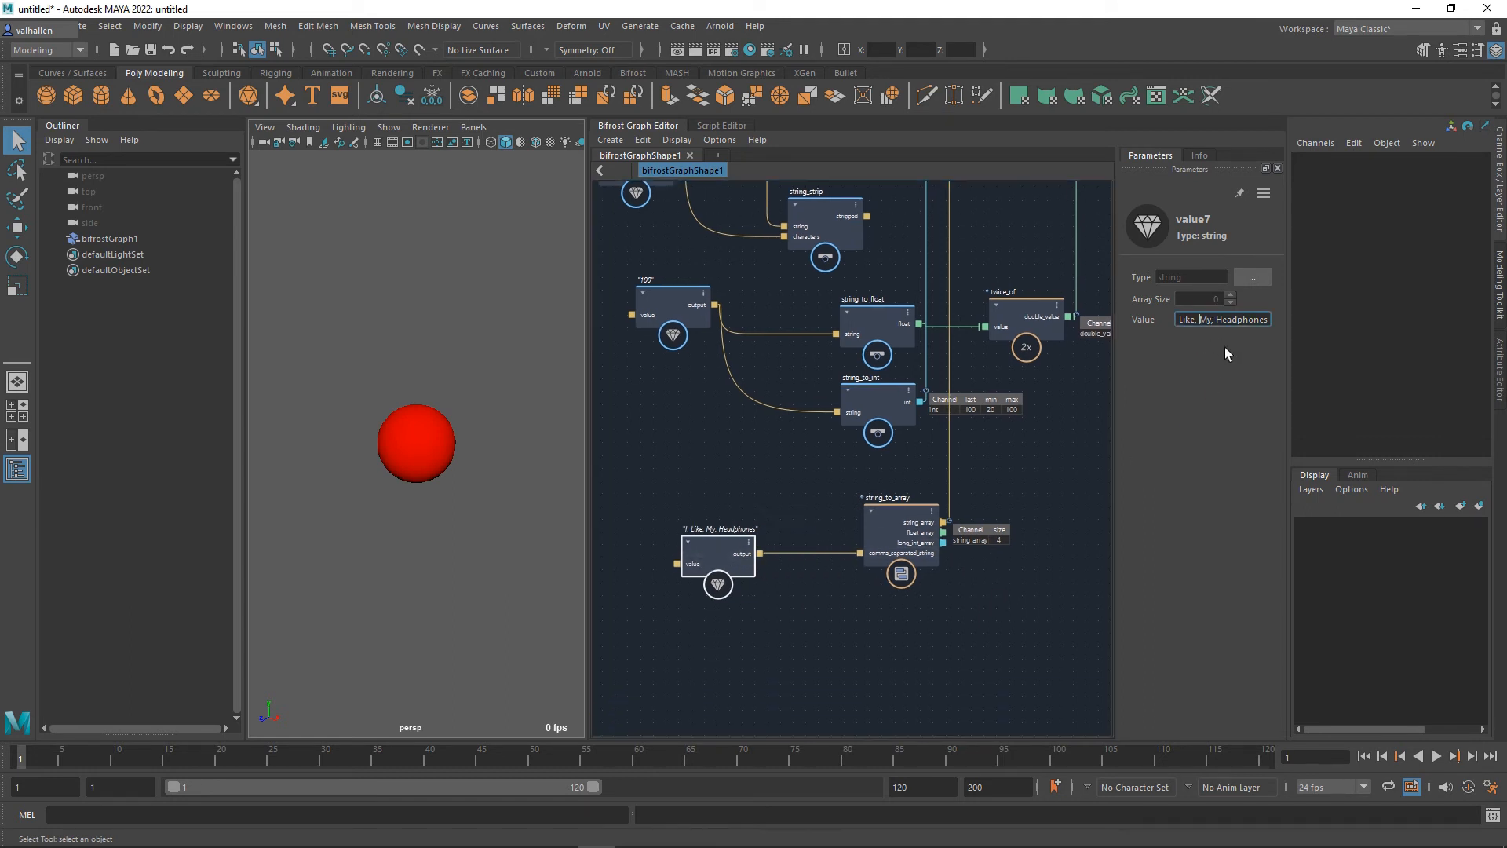
{"action": "key", "text": "ctrl+a"}
{"action": "type", "text": "1,3,8,90,47,-2"}
{"action": "key", "text": "Return"}
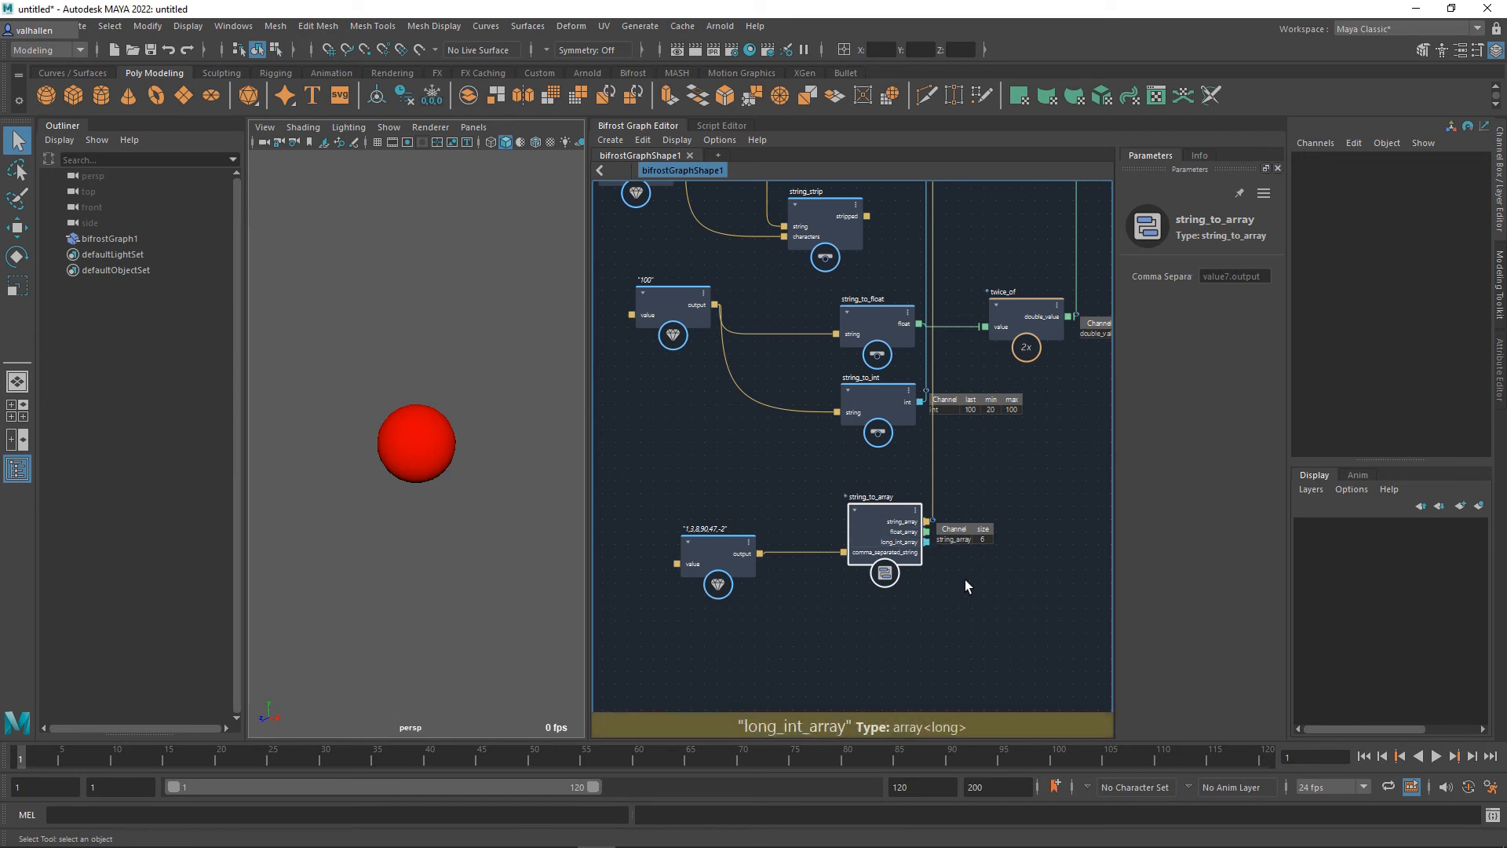
{"action": "left_click", "coordinate": [721, 559]}
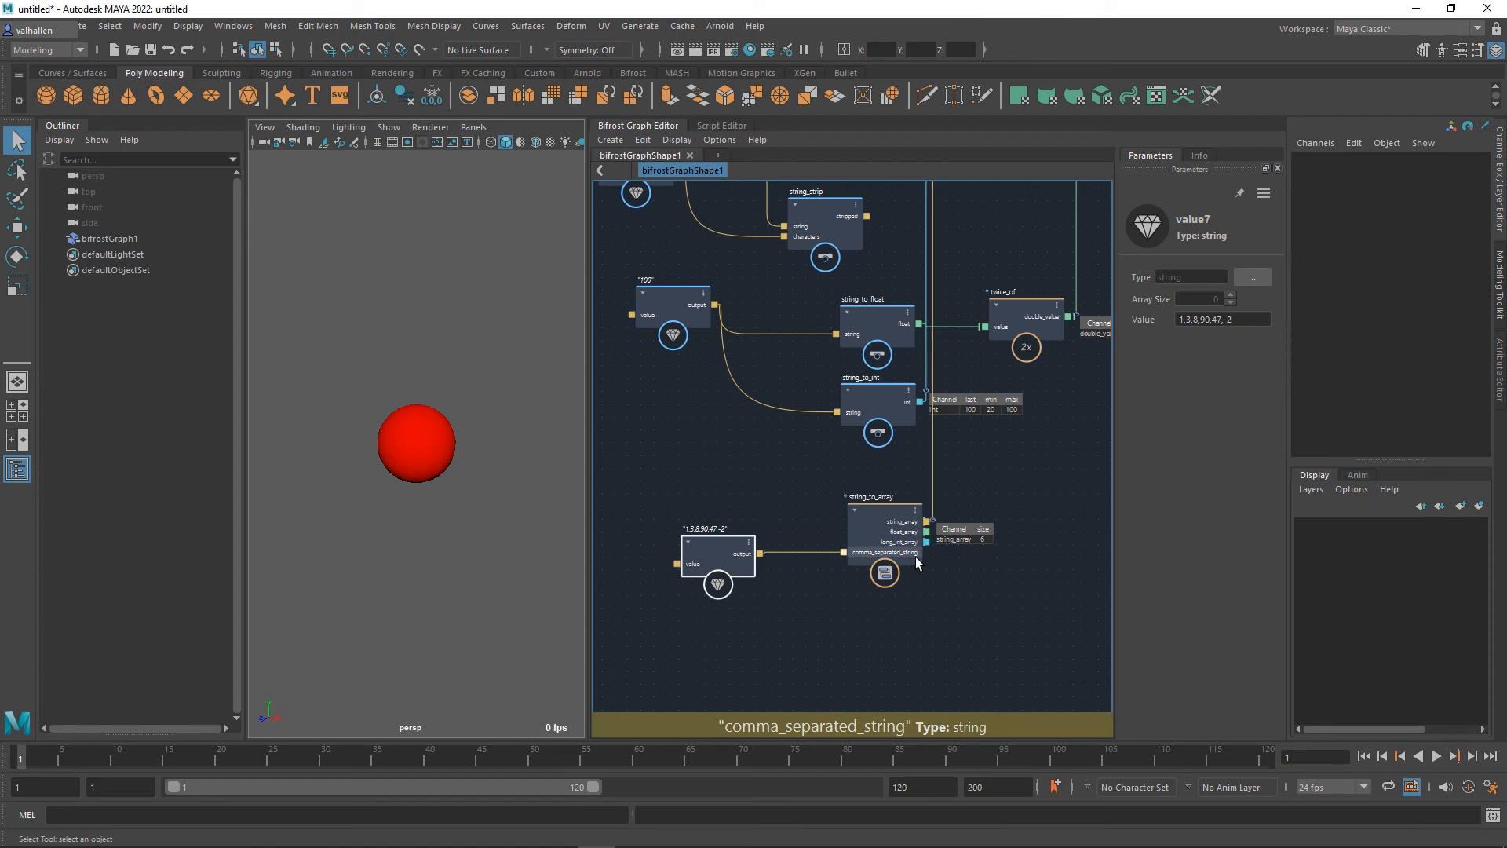
Step: Add a for_each node beside string_to_array
{"action": "middle_click_drag", "start_coordinate": [978, 598], "coordinate": [905, 568]}
{"action": "key", "text": "Tab"}
{"action": "type", "text": "fore"}
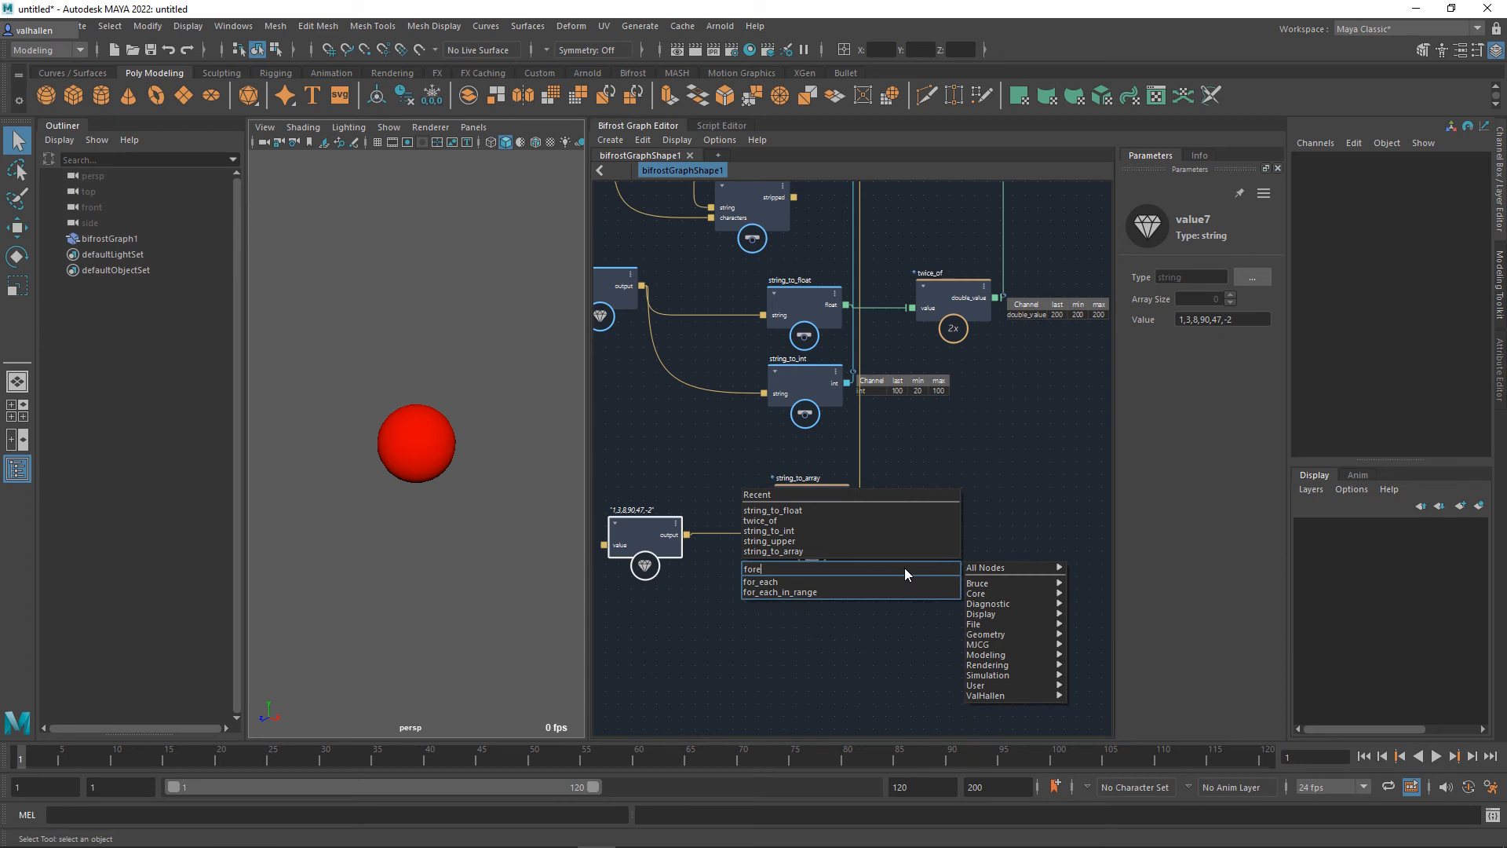
{"action": "key", "text": "Down"}
{"action": "key", "text": "Return"}
{"action": "left_click_drag", "start_coordinate": [913, 574], "coordinate": [991, 544]}
{"action": "scroll", "coordinate": [912, 547], "scroll_direction": "up", "scroll_amount": 2}
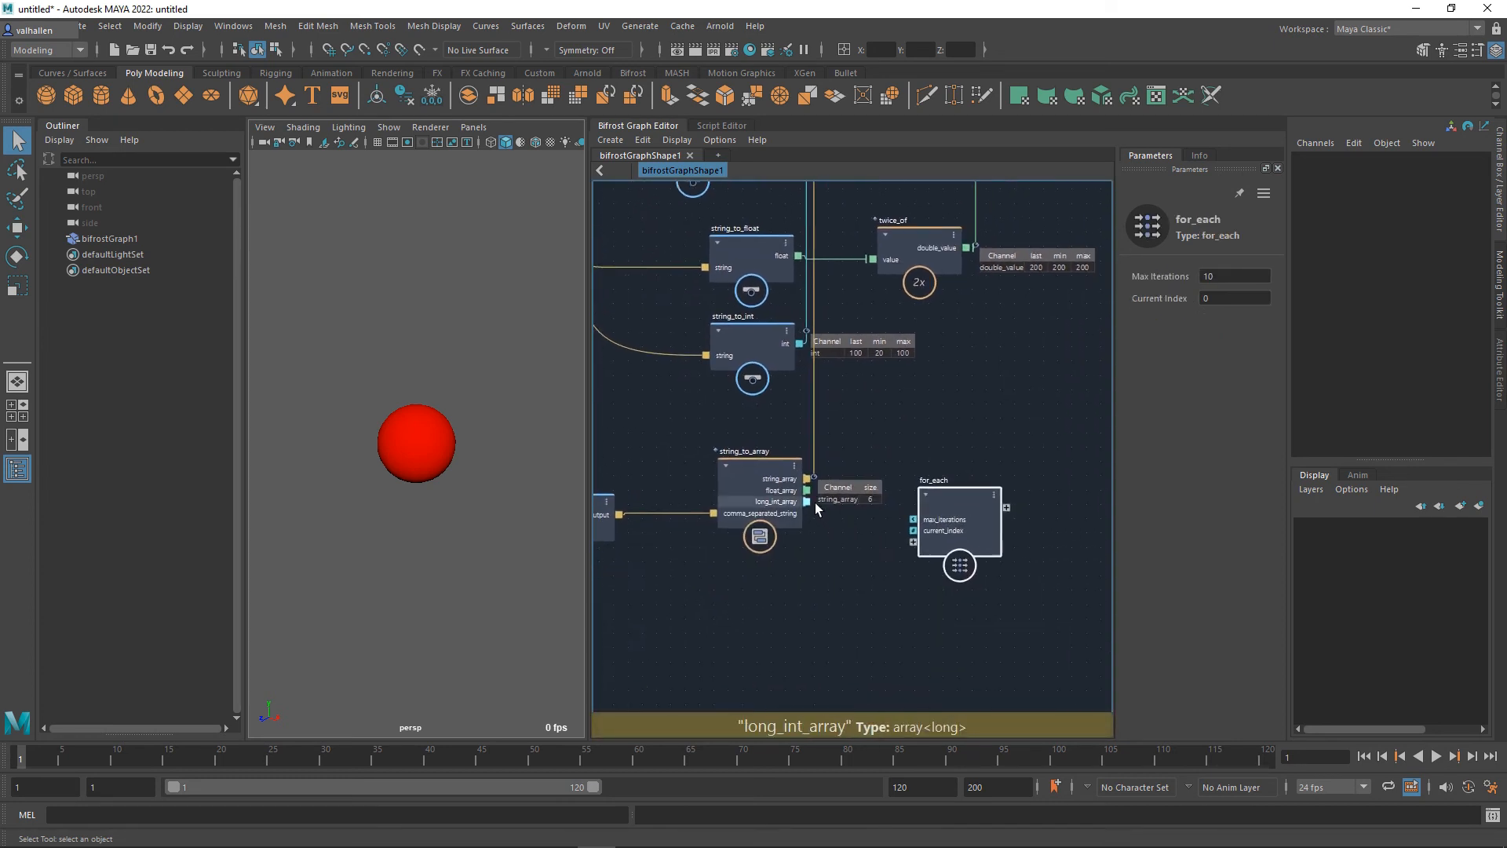
Step: Connect string_to_array's float_array and create_mesh_sphere's sphere_mesh to new input ports on for_each
{"action": "left_click_drag", "start_coordinate": [808, 490], "coordinate": [971, 473]}
{"action": "scroll", "coordinate": [972, 473], "scroll_direction": "down", "scroll_amount": 5}
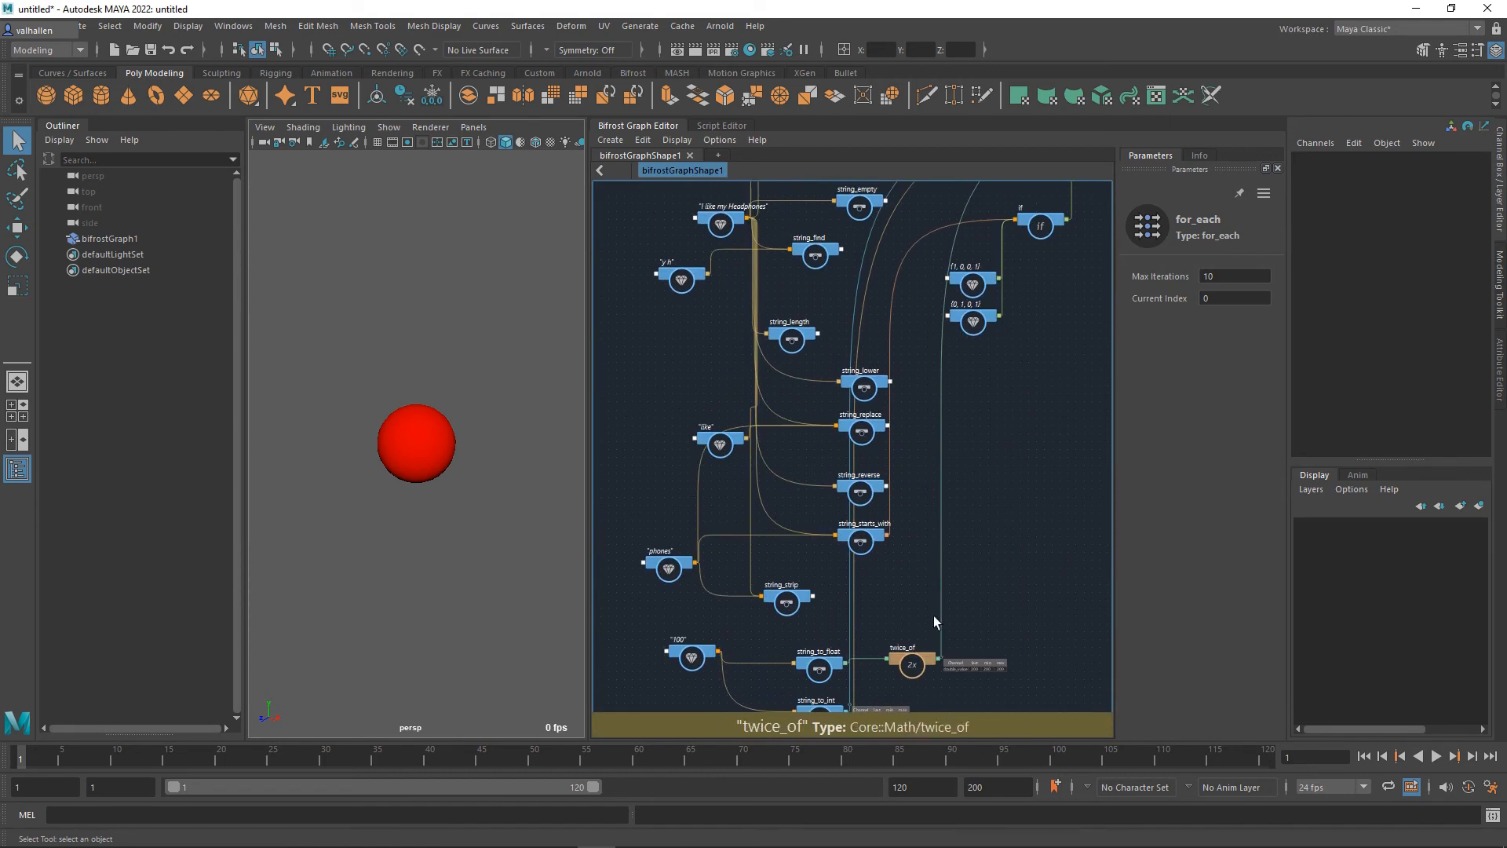
{"action": "middle_click_drag", "start_coordinate": [717, 361], "coordinate": [619, 348]}
{"action": "scroll", "coordinate": [972, 335], "scroll_direction": "up", "scroll_amount": 2}
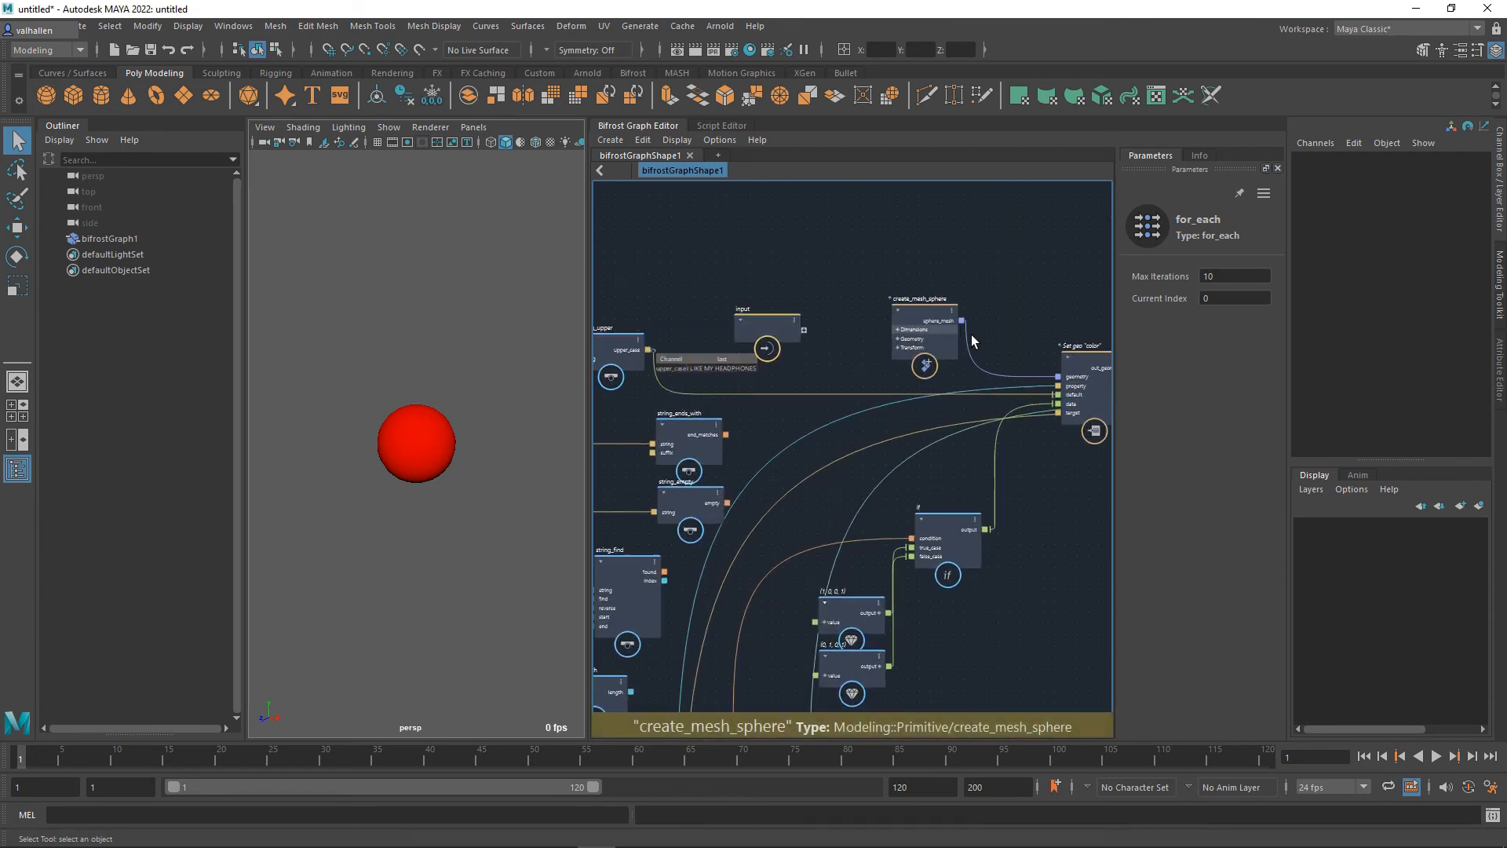
{"action": "left_click_drag", "start_coordinate": [963, 321], "coordinate": [974, 548]}
{"action": "scroll", "coordinate": [1056, 550], "scroll_direction": "up", "scroll_amount": 2}
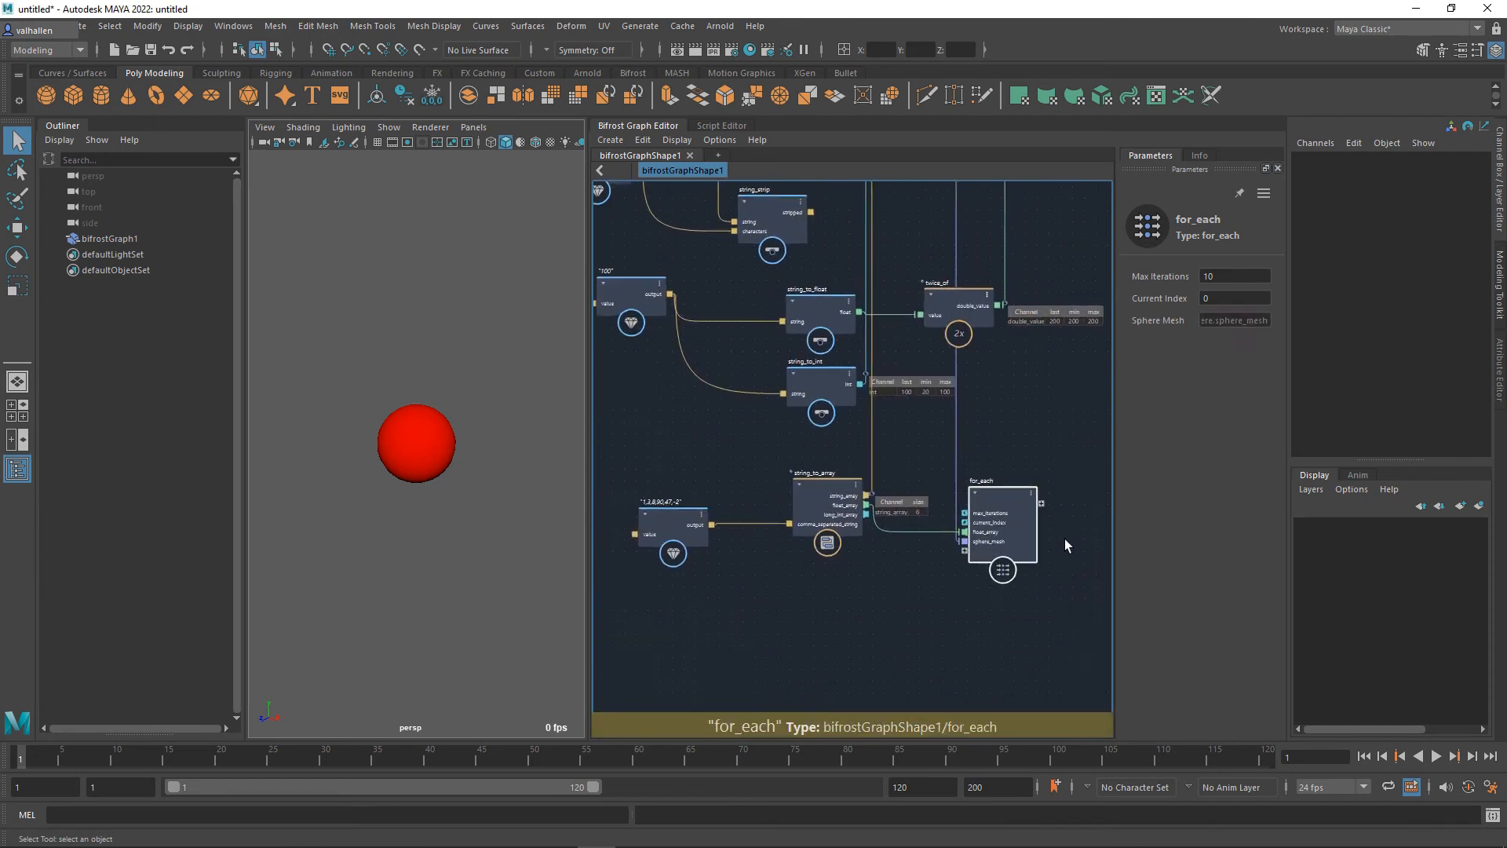
Step: Go inside the for_each compound and set its float_array input port as an iteration target
{"action": "double_click", "coordinate": [991, 493]}
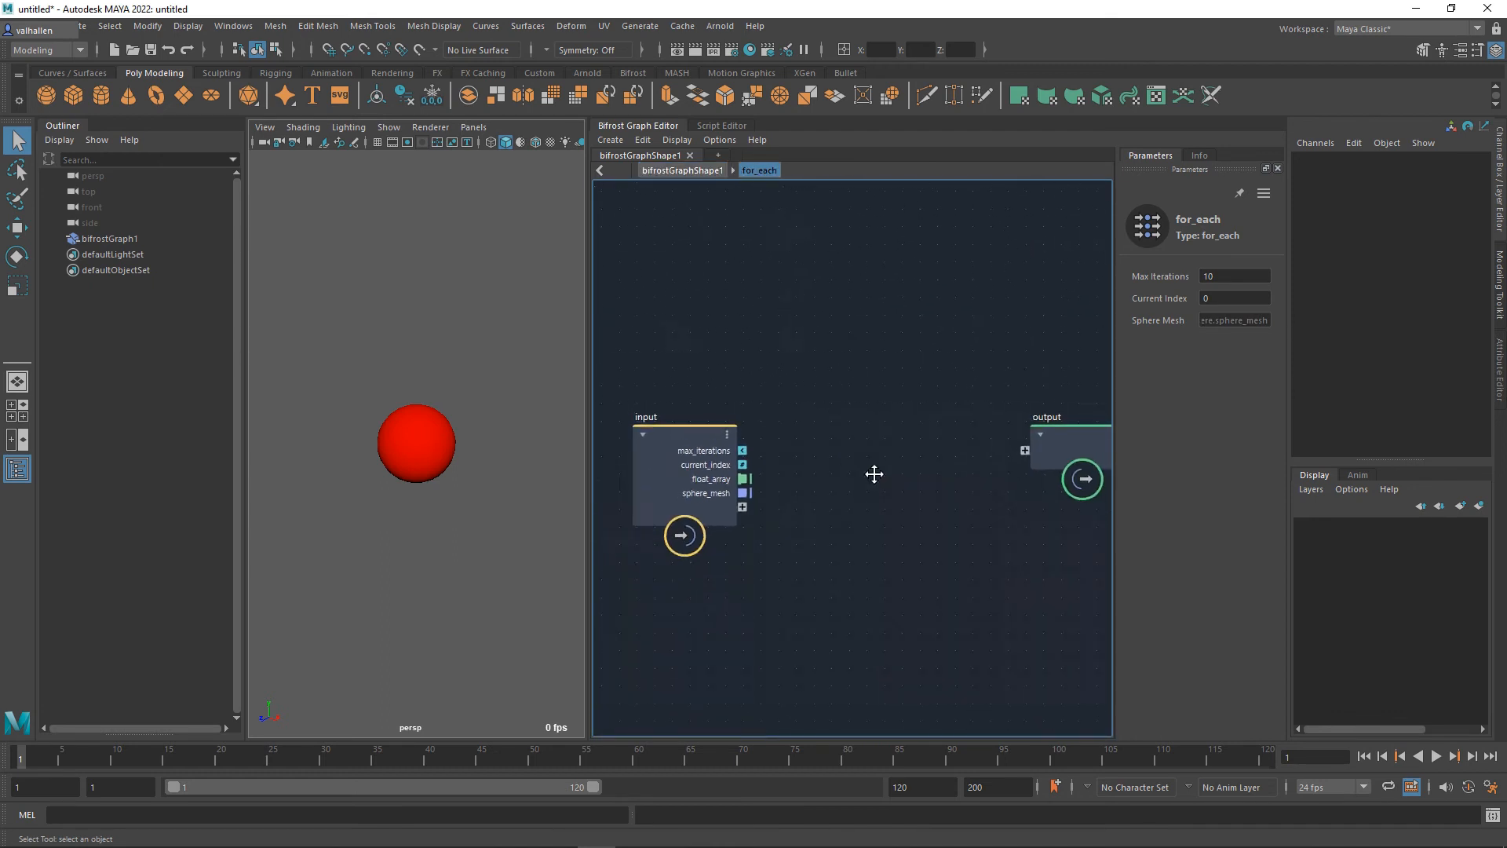
{"action": "right_click", "coordinate": [813, 474]}
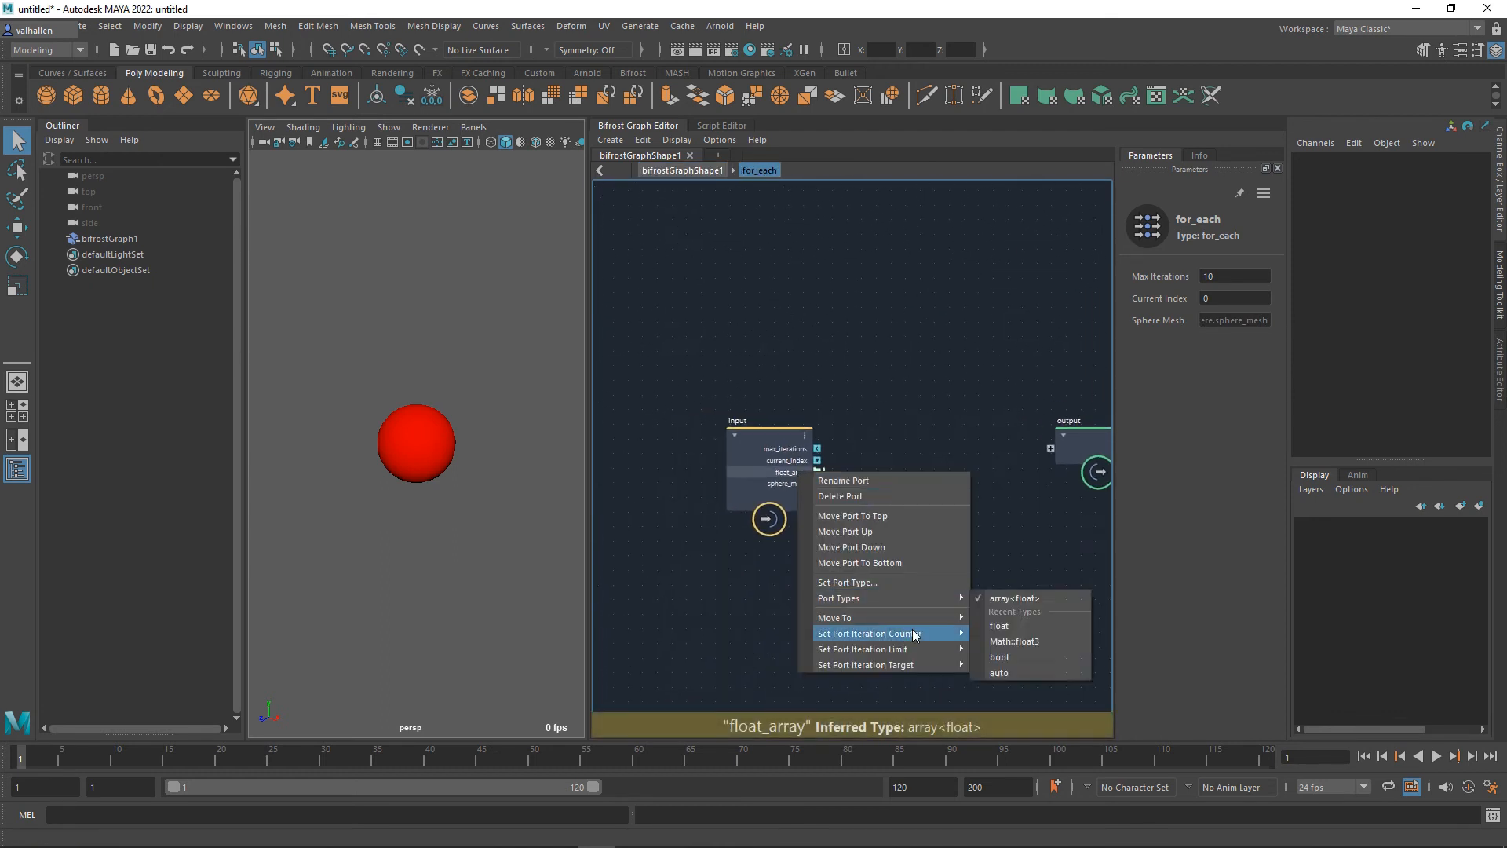
{"action": "mouse_move", "coordinate": [910, 648]}
{"action": "left_click", "coordinate": [991, 666]}
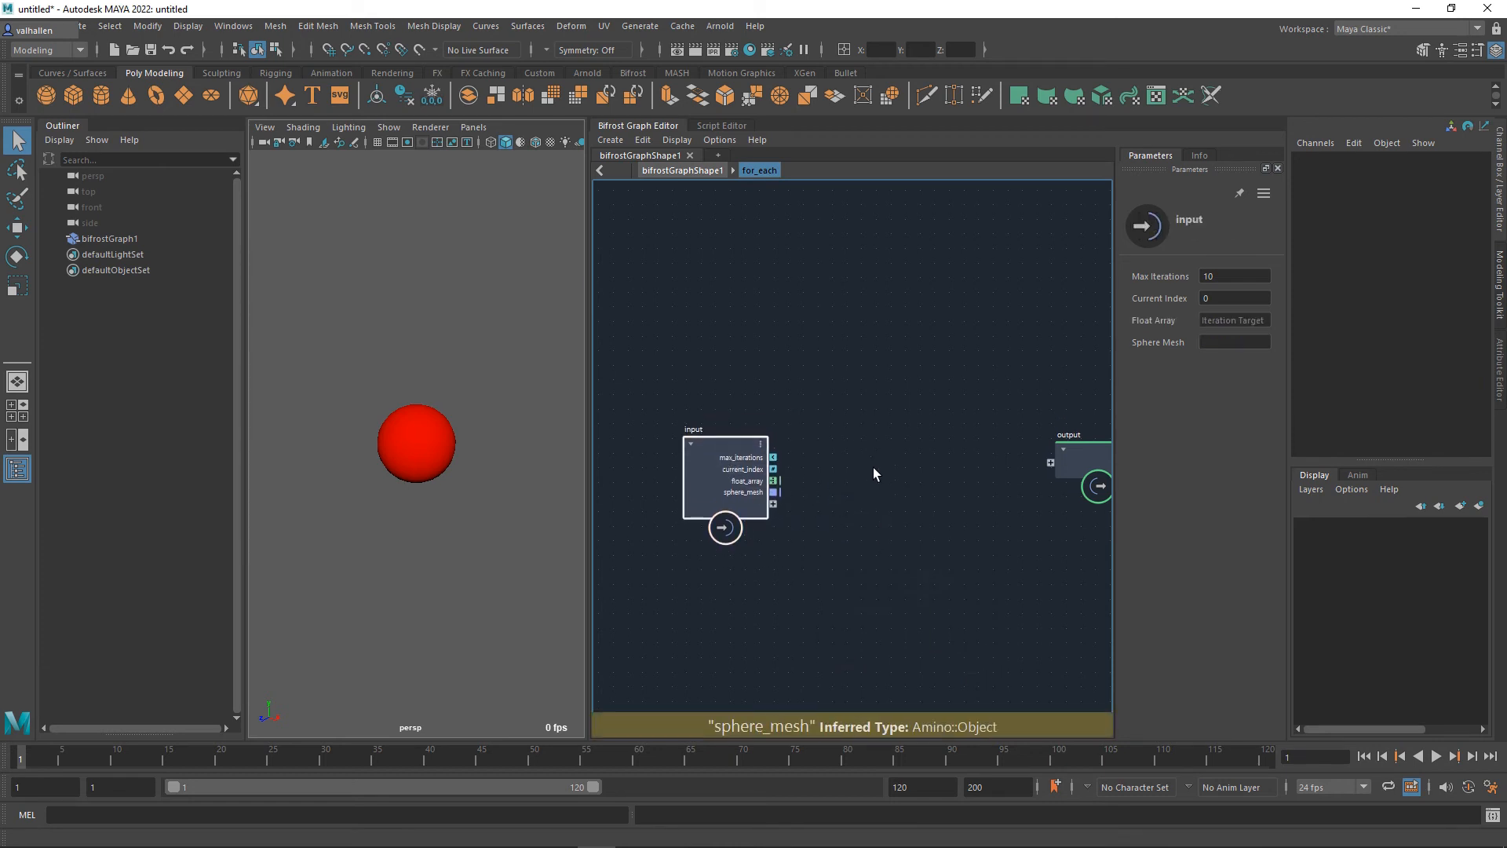
Step: Add a value node inside for_each and set its type to a three-component floating-point vector (Math::float3)
{"action": "key", "text": "Tab"}
{"action": "type", "text": "value"}
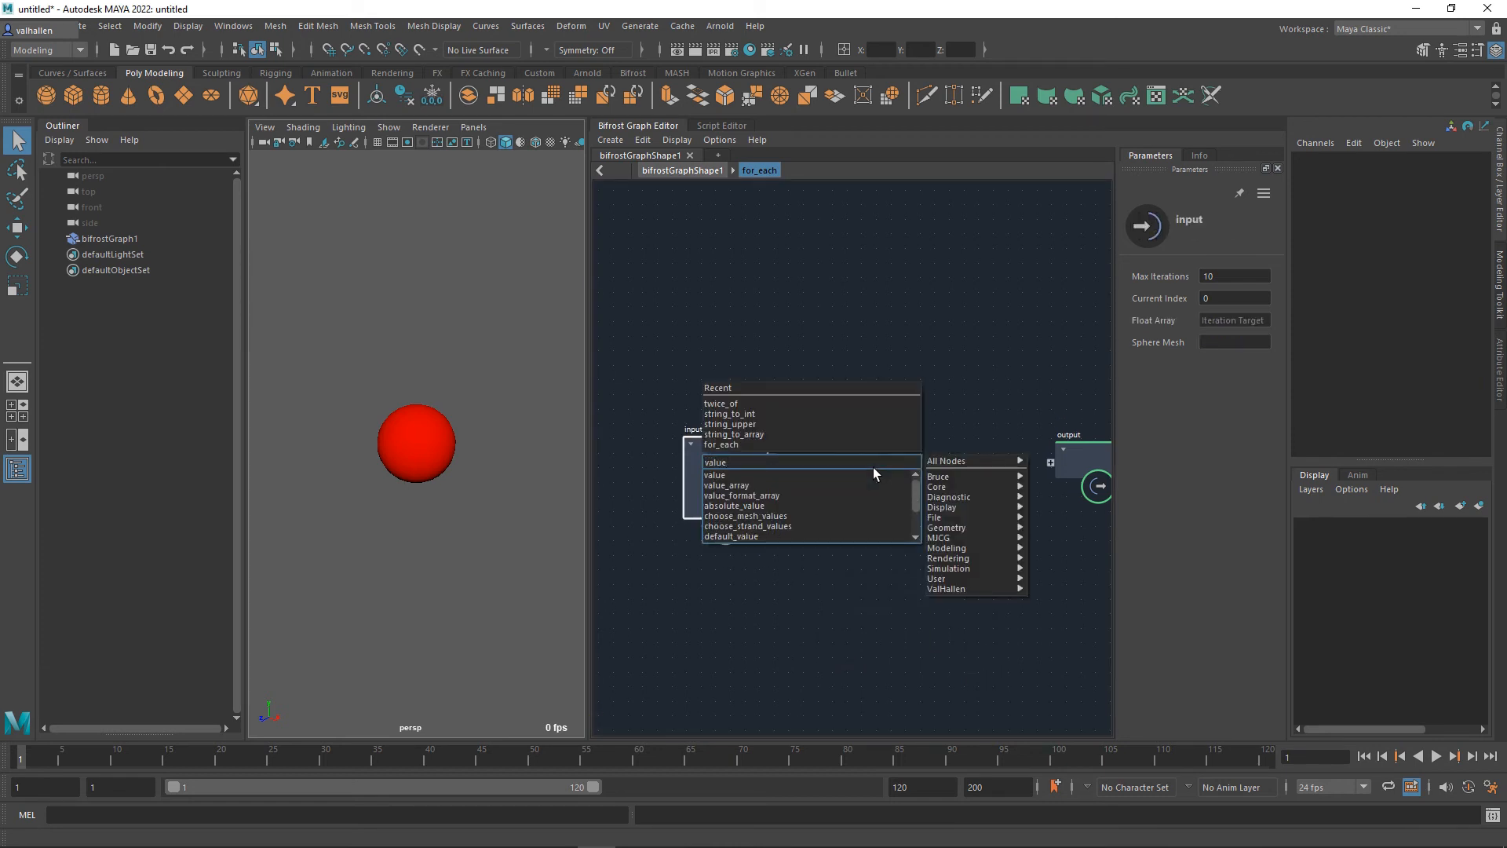
{"action": "key", "text": "Return"}
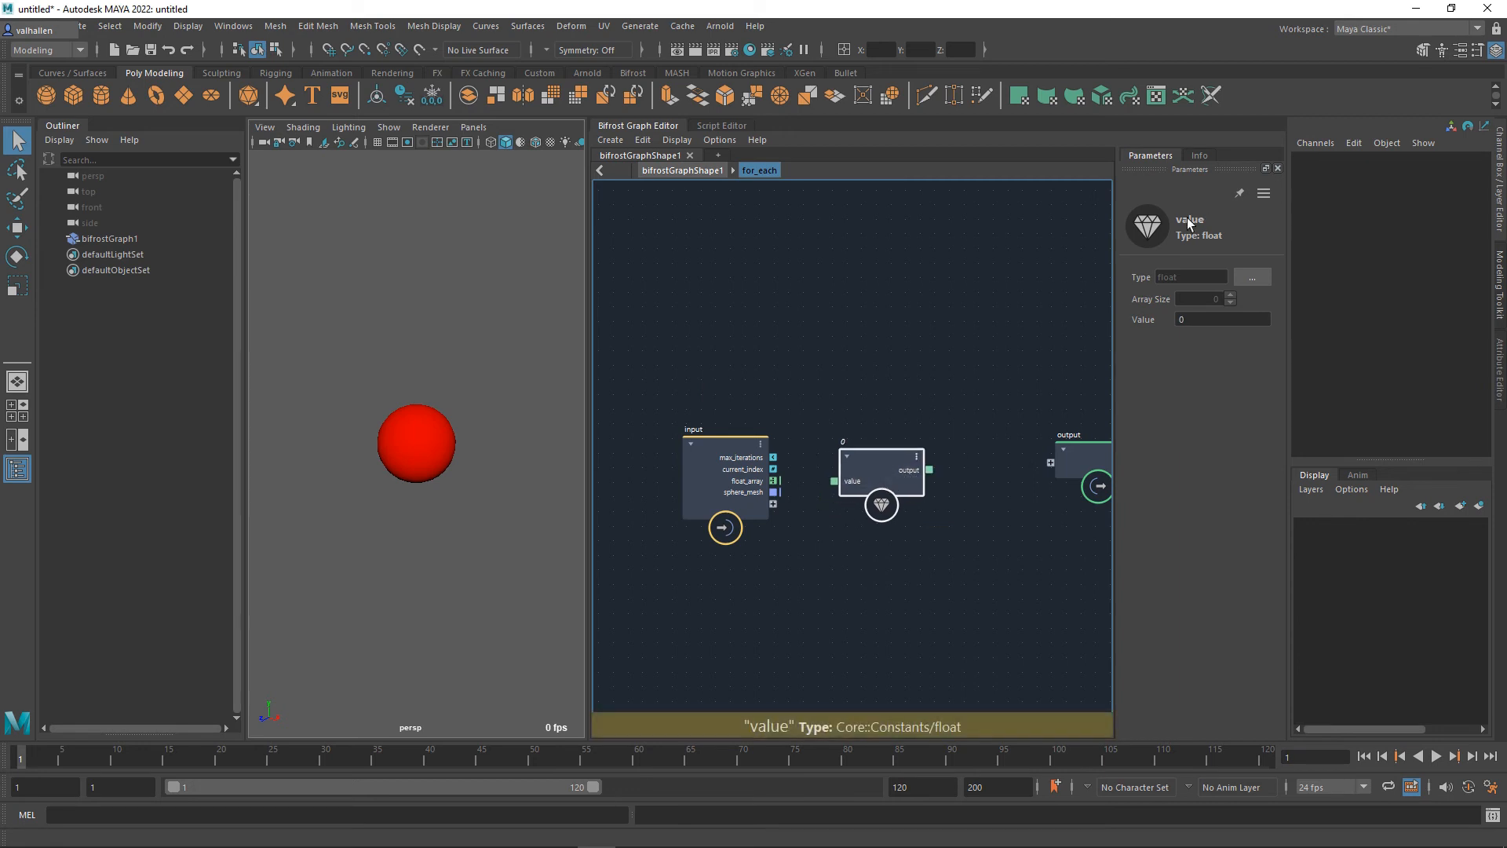
{"action": "left_click", "coordinate": [1252, 278]}
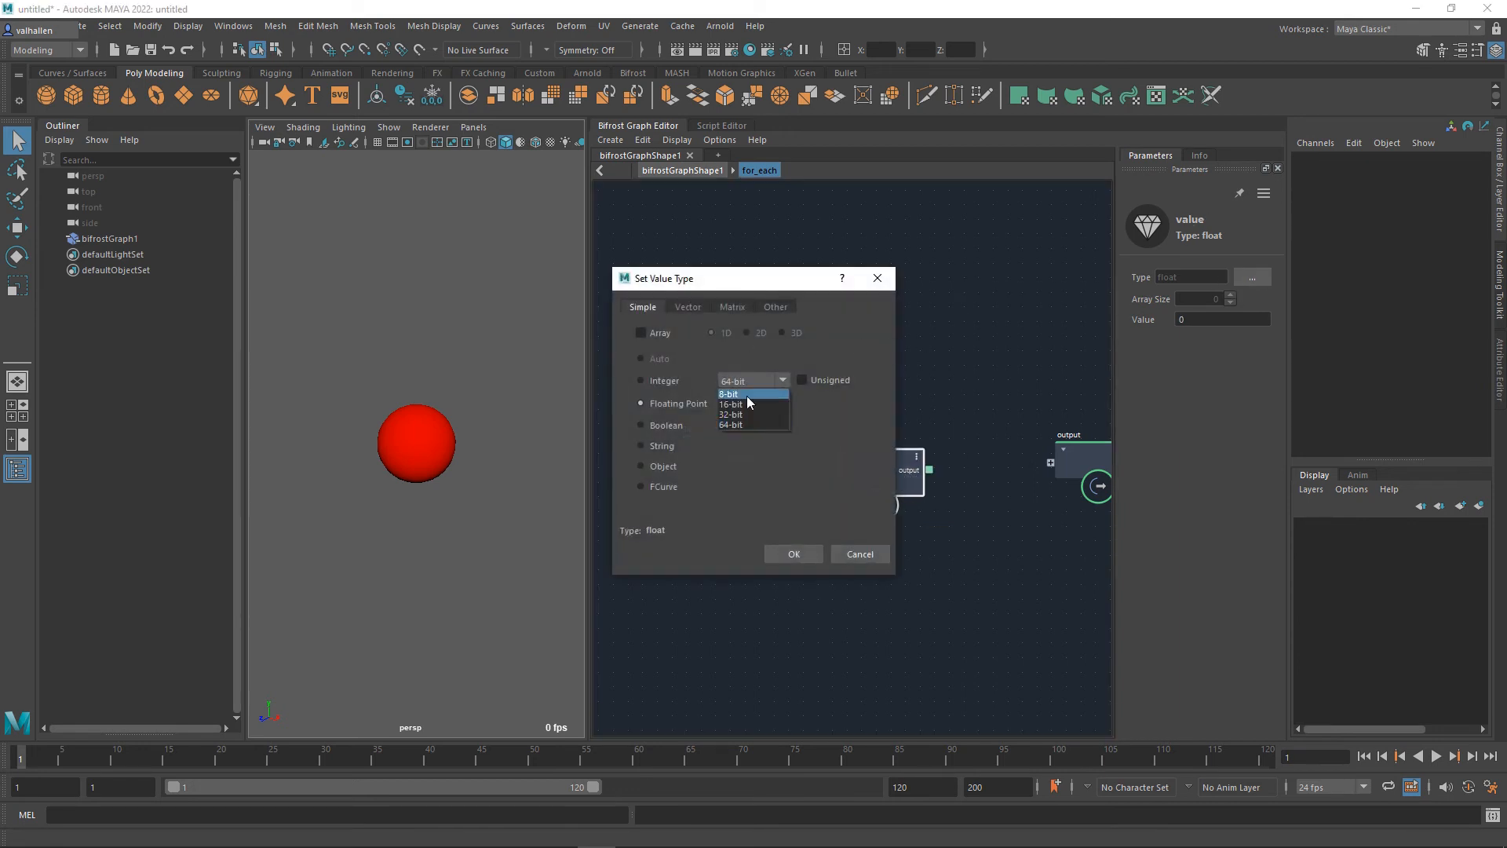
{"action": "left_click", "coordinate": [705, 307]}
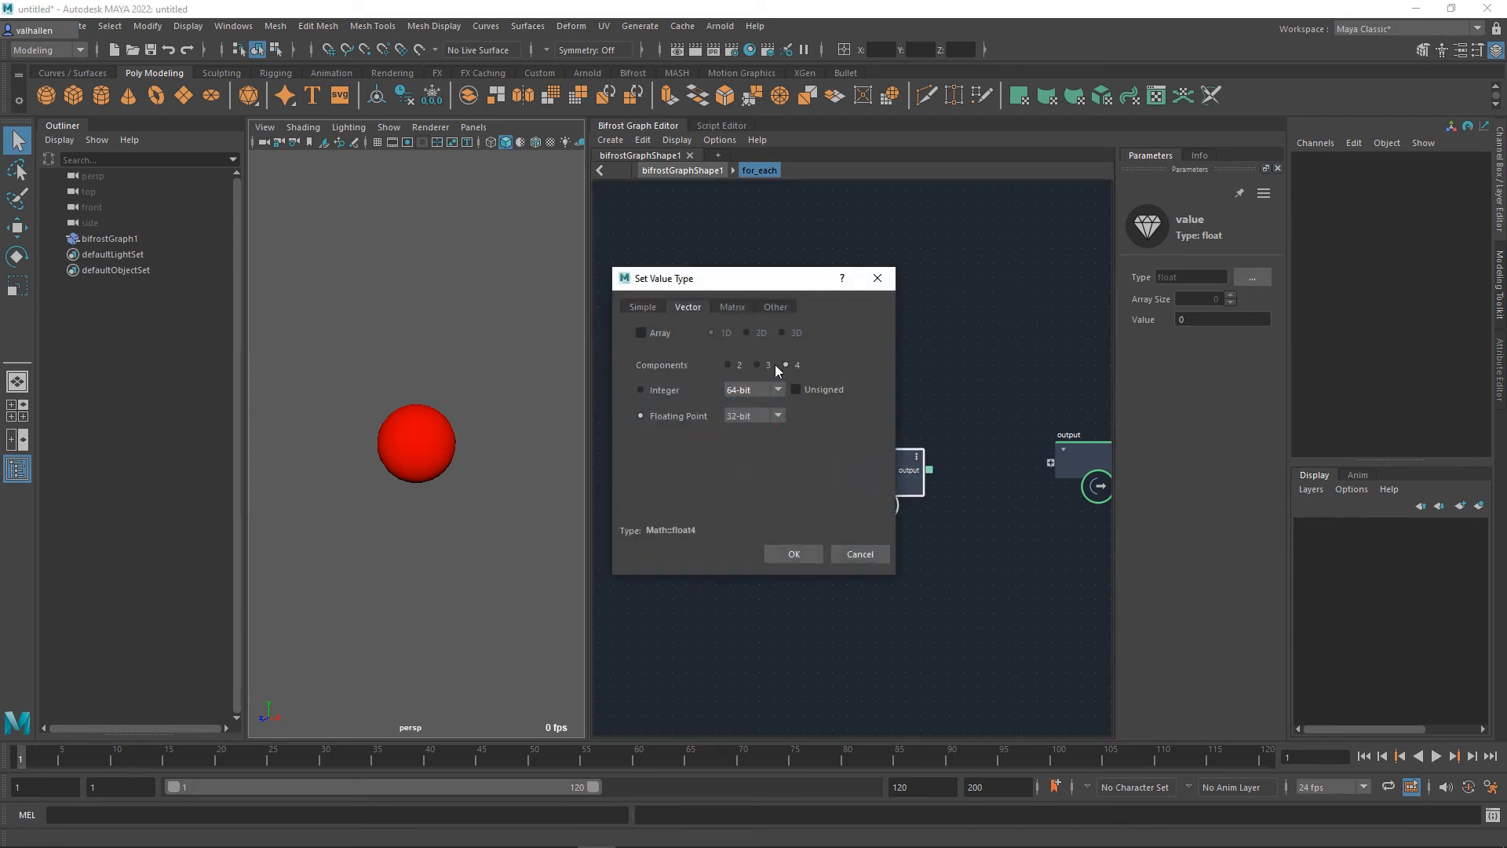
{"action": "key", "text": "Return"}
Step: Expand the vector value's components and connect float_array to its y component
{"action": "key", "text": "a"}
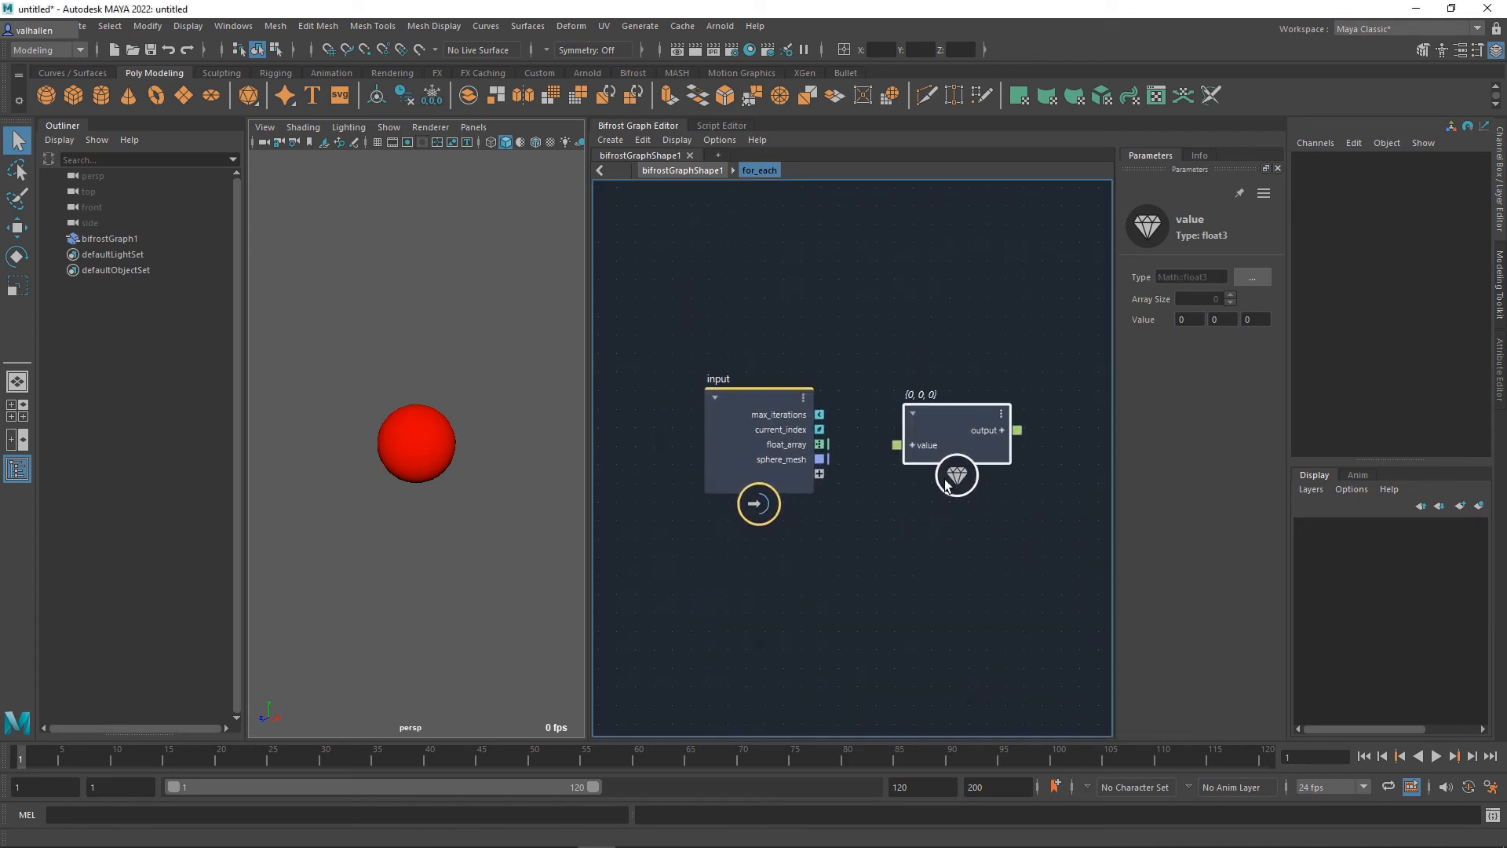
{"action": "left_click", "coordinate": [912, 445]}
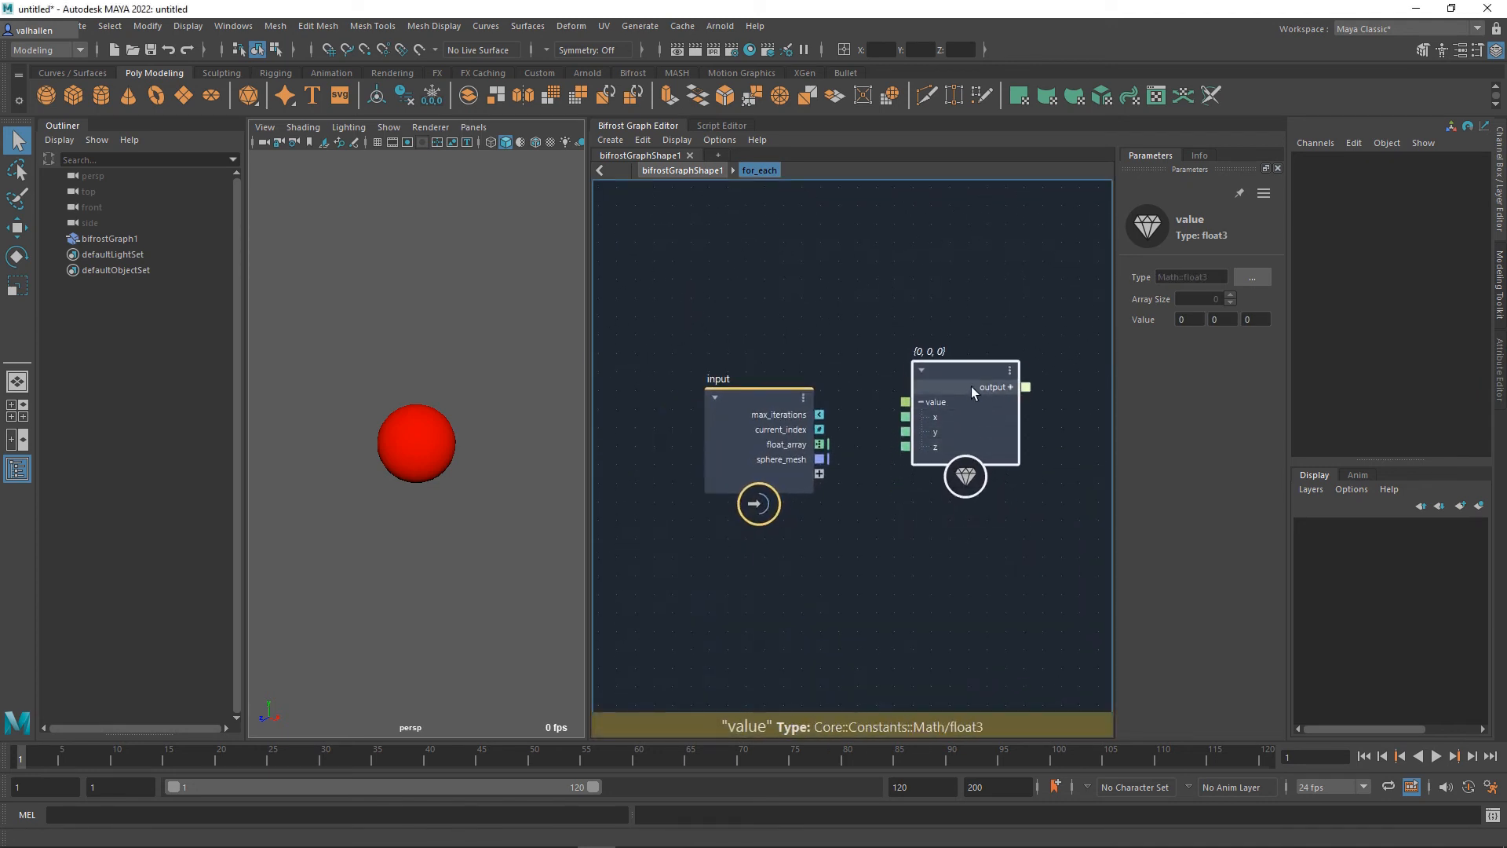
{"action": "left_click_drag", "start_coordinate": [820, 445], "coordinate": [913, 445]}
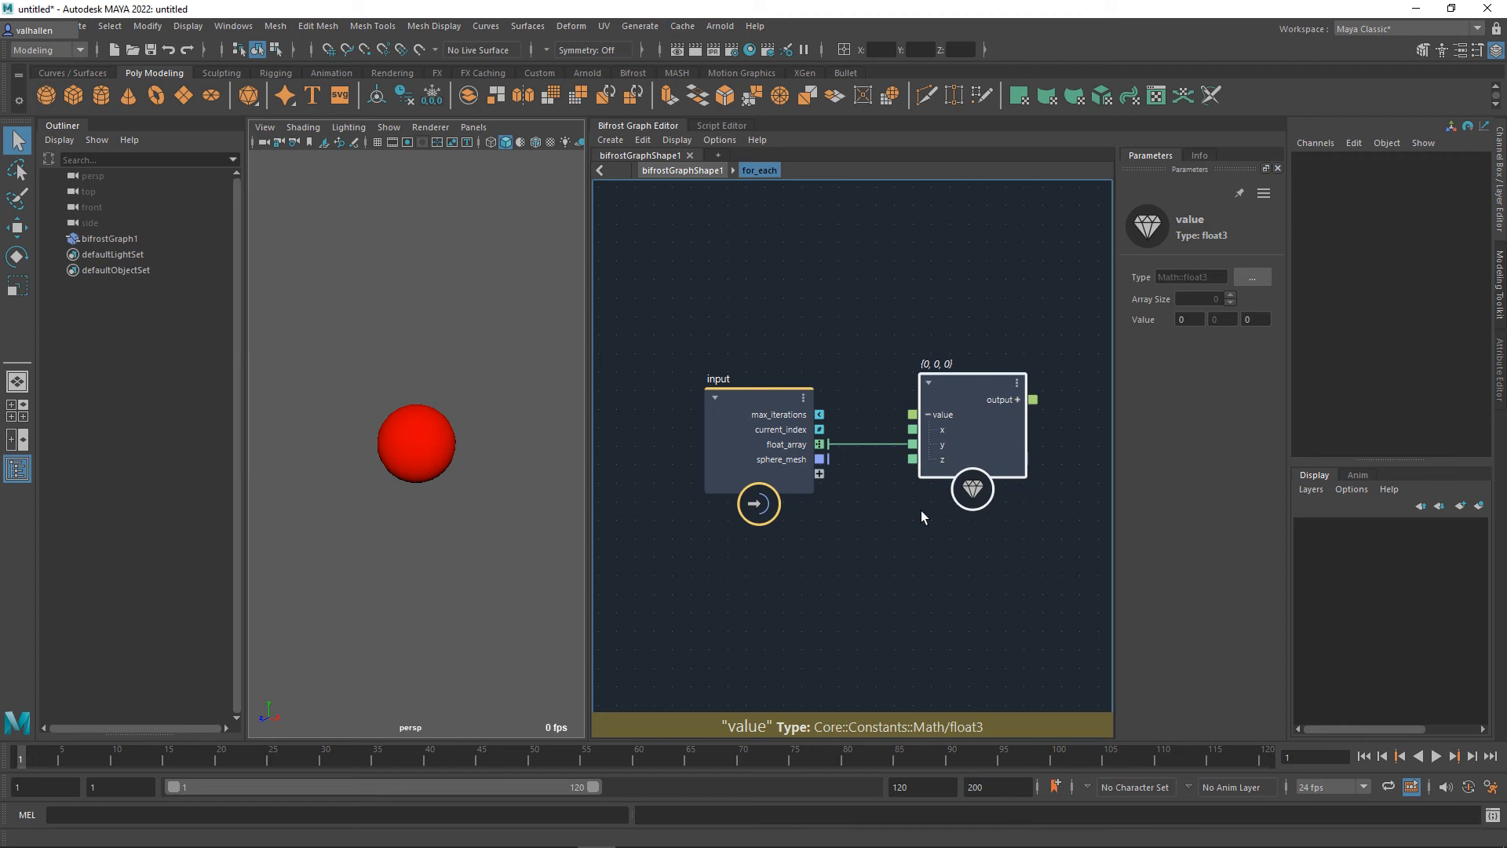
{"action": "middle_click_drag", "start_coordinate": [936, 508], "coordinate": [995, 475], "text": "alt"}
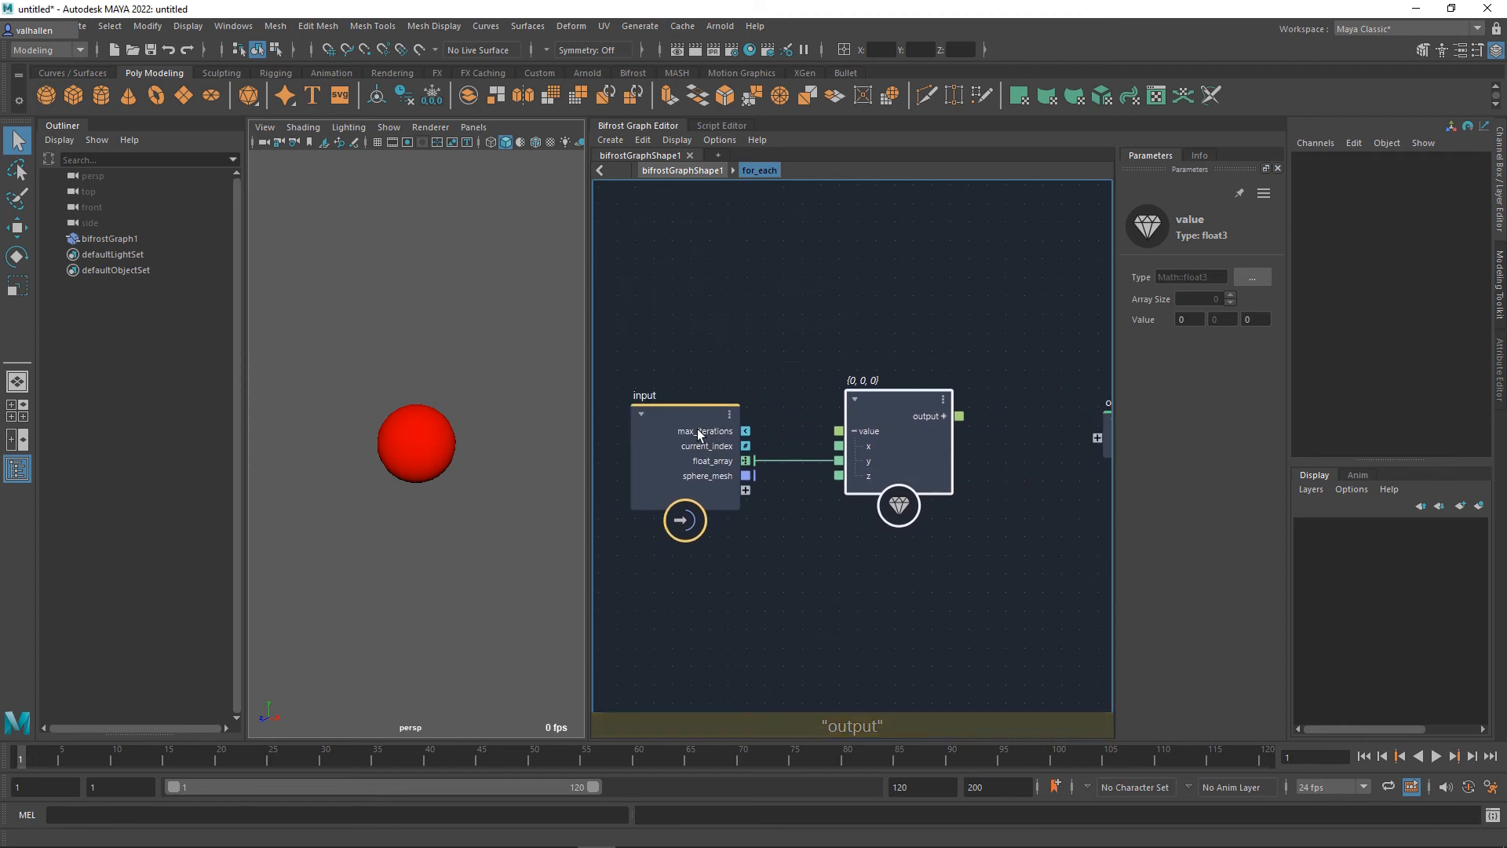
Step: Add a get_point_position node above the vector value and connect sphere_mesh to its geometry input
{"action": "left_click_drag", "start_coordinate": [698, 434], "coordinate": [641, 300]}
{"action": "key", "text": "Tab"}
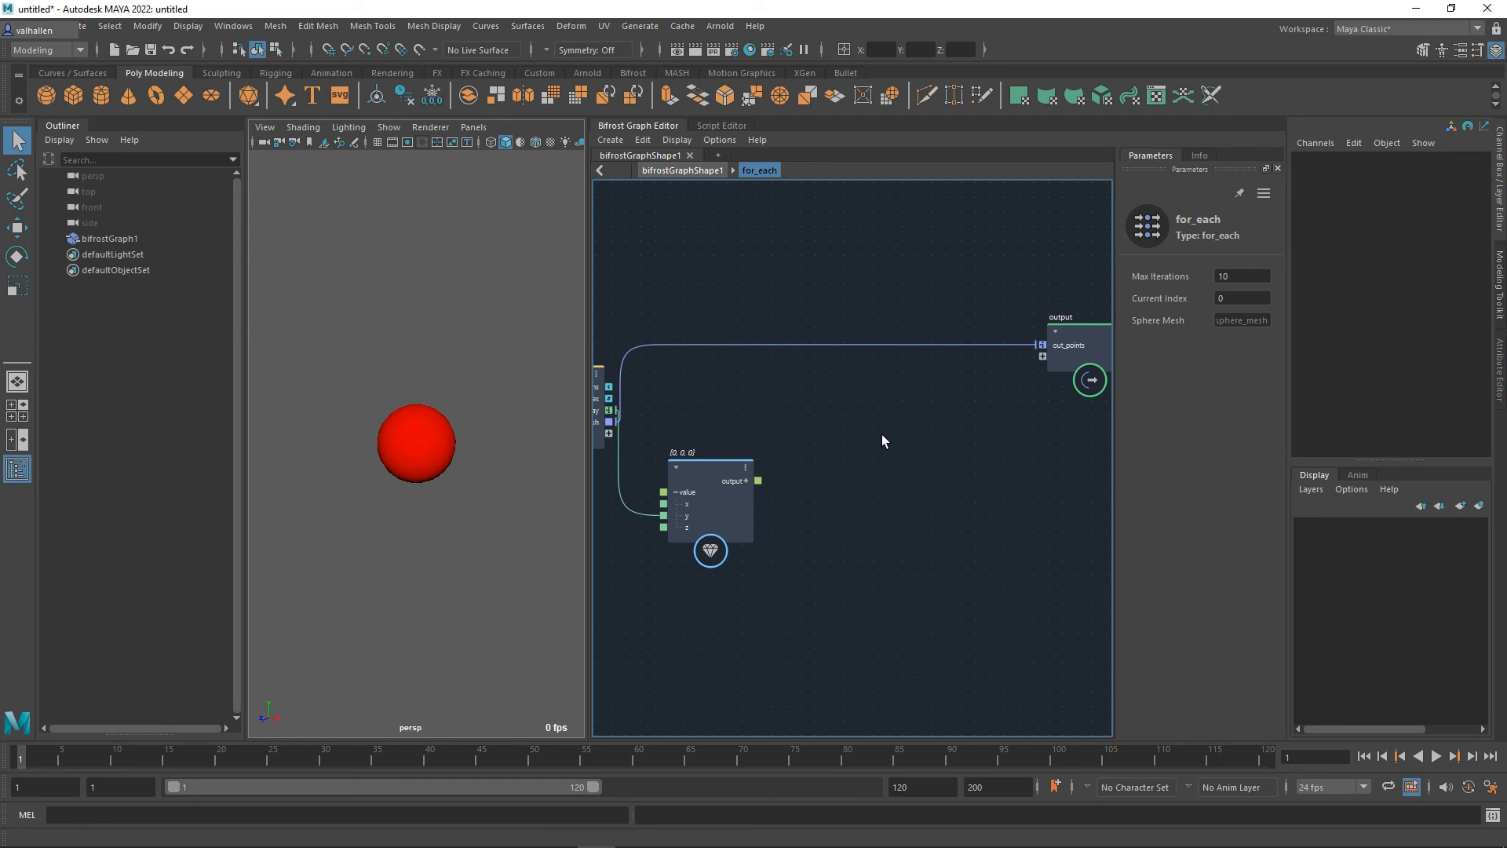
{"action": "key", "text": "Tab"}
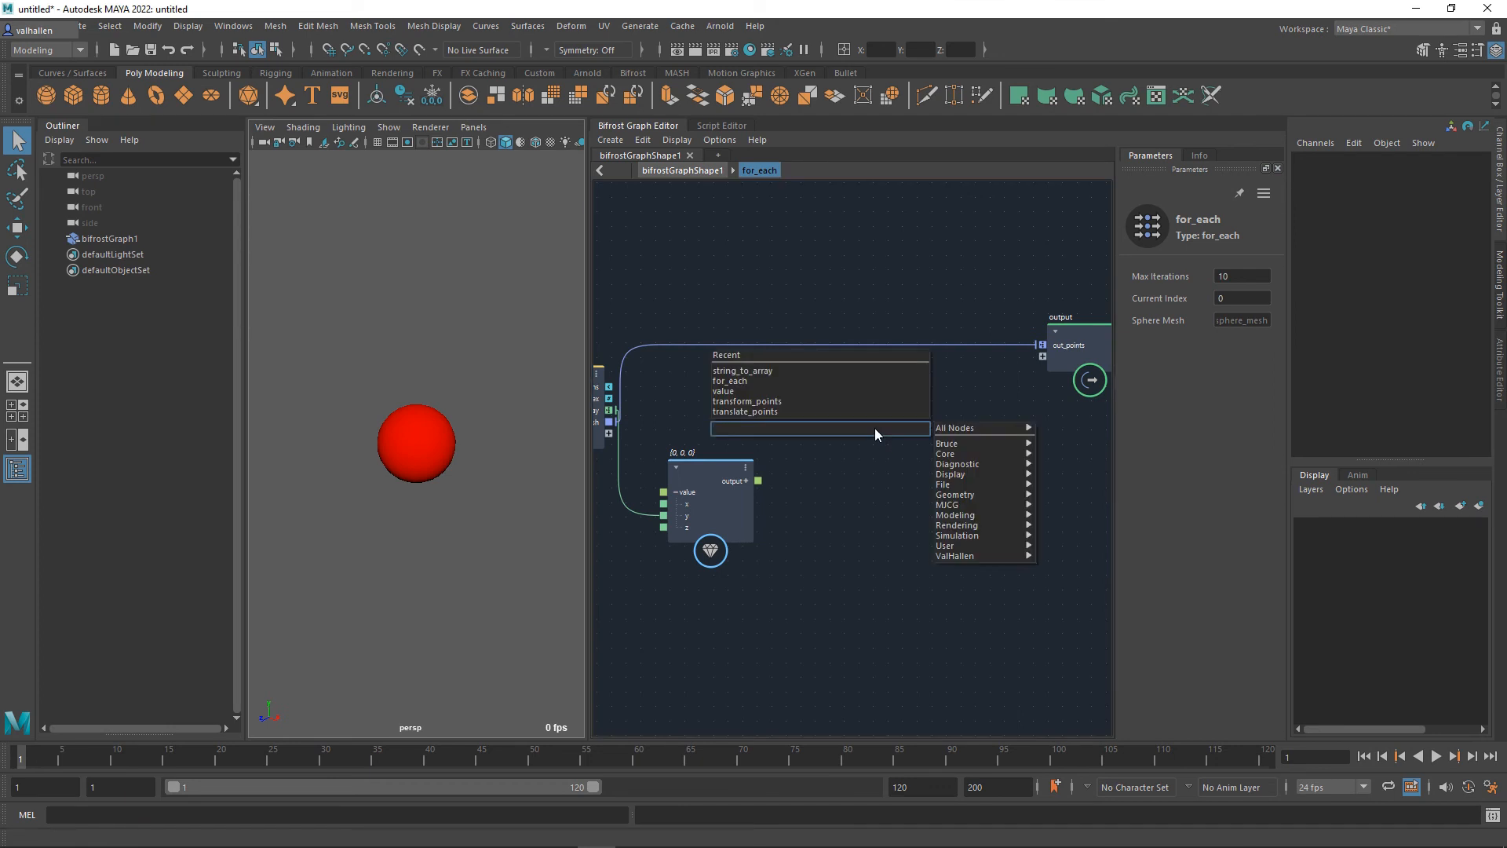
{"action": "type", "text": "getpopo"}
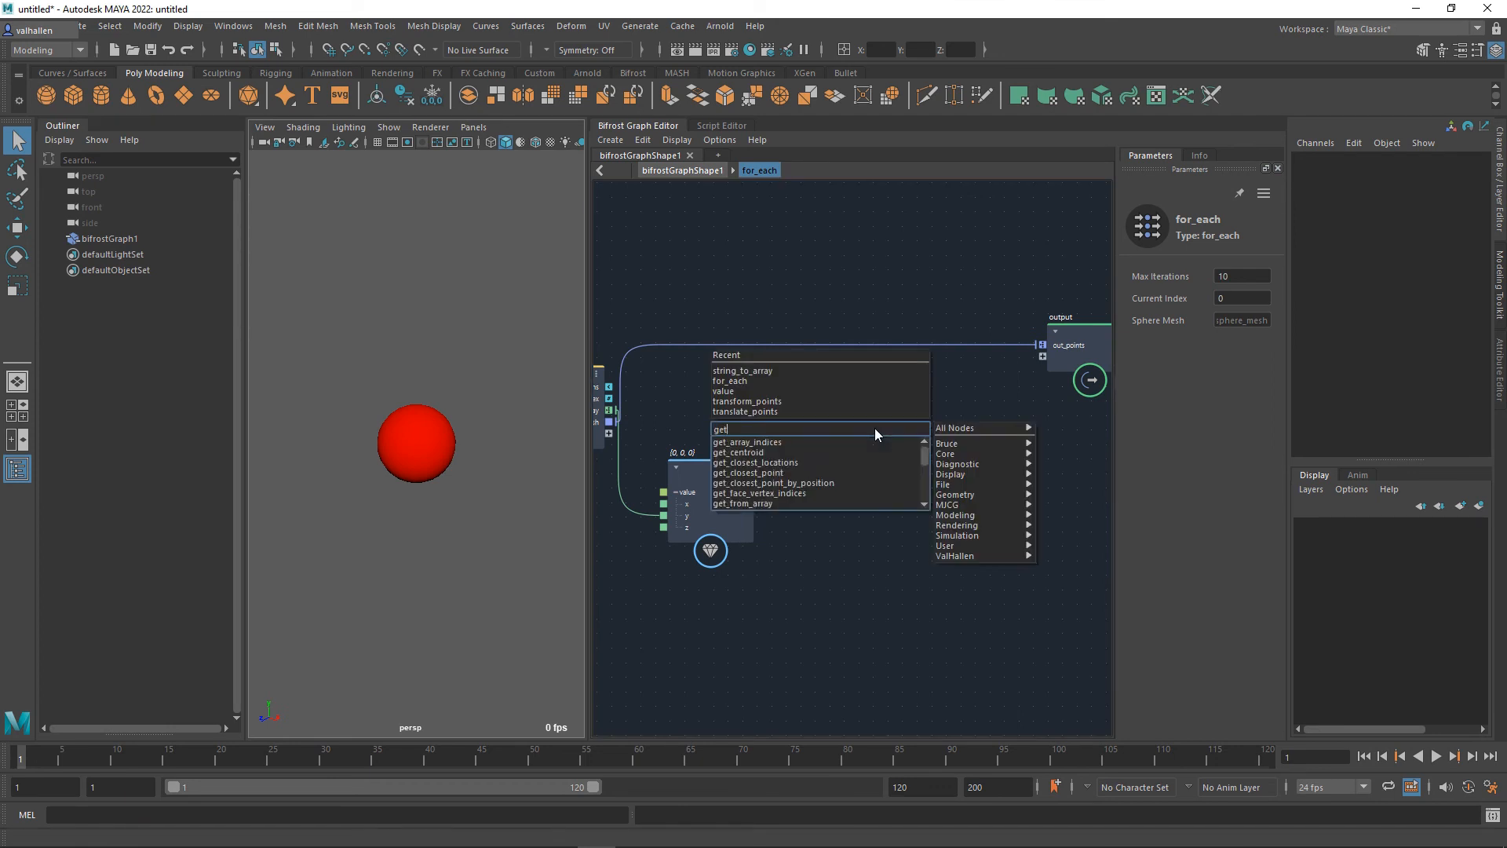
{"action": "key", "text": "Down"}
{"action": "key", "text": "Down"}
{"action": "key", "text": "Return"}
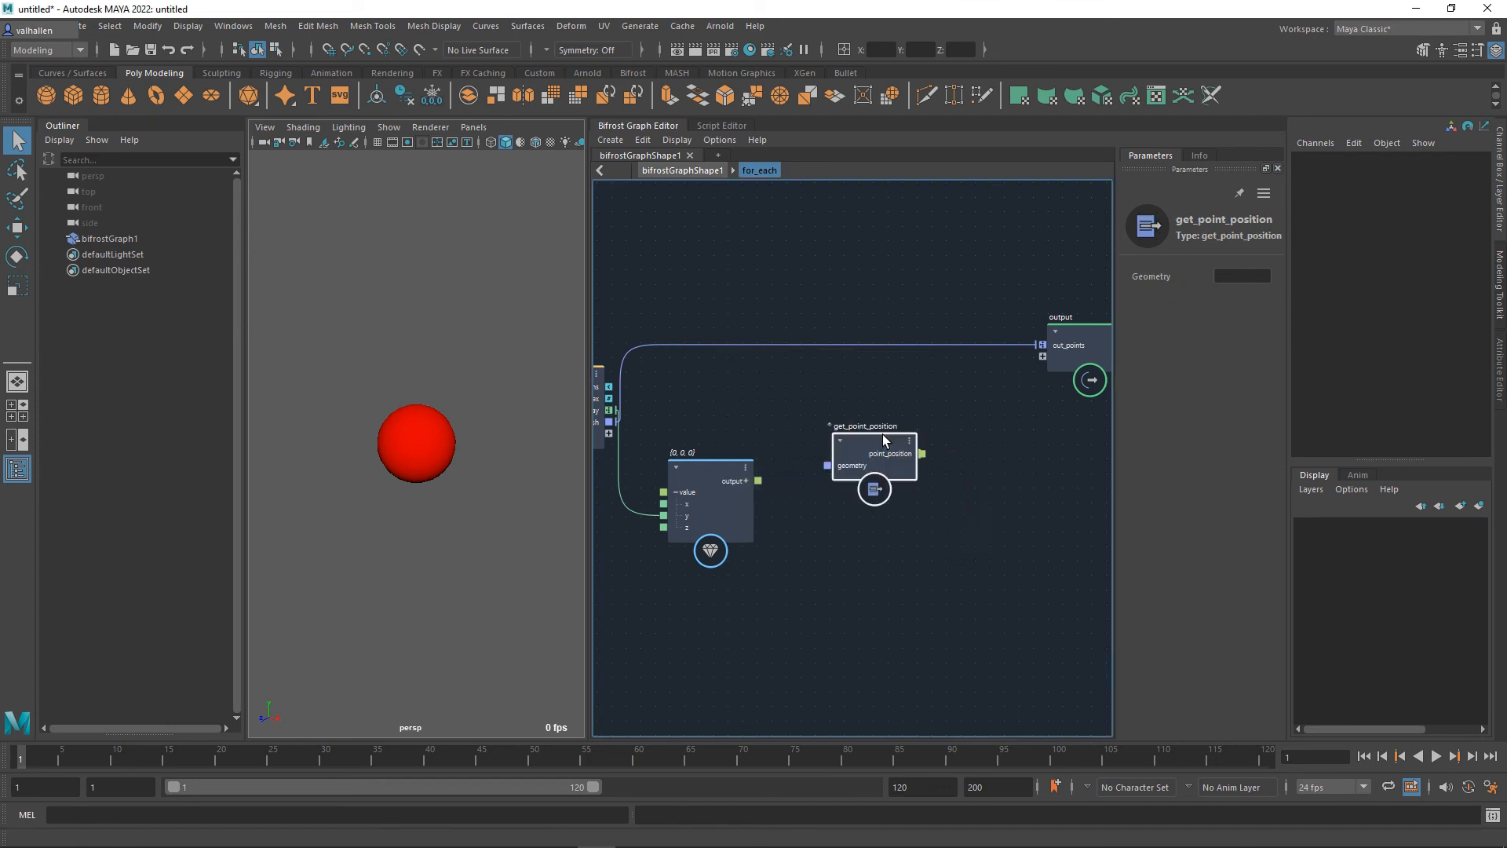
{"action": "left_click_drag", "start_coordinate": [723, 493], "coordinate": [724, 522]}
{"action": "left_click_drag", "start_coordinate": [876, 486], "coordinate": [753, 446]}
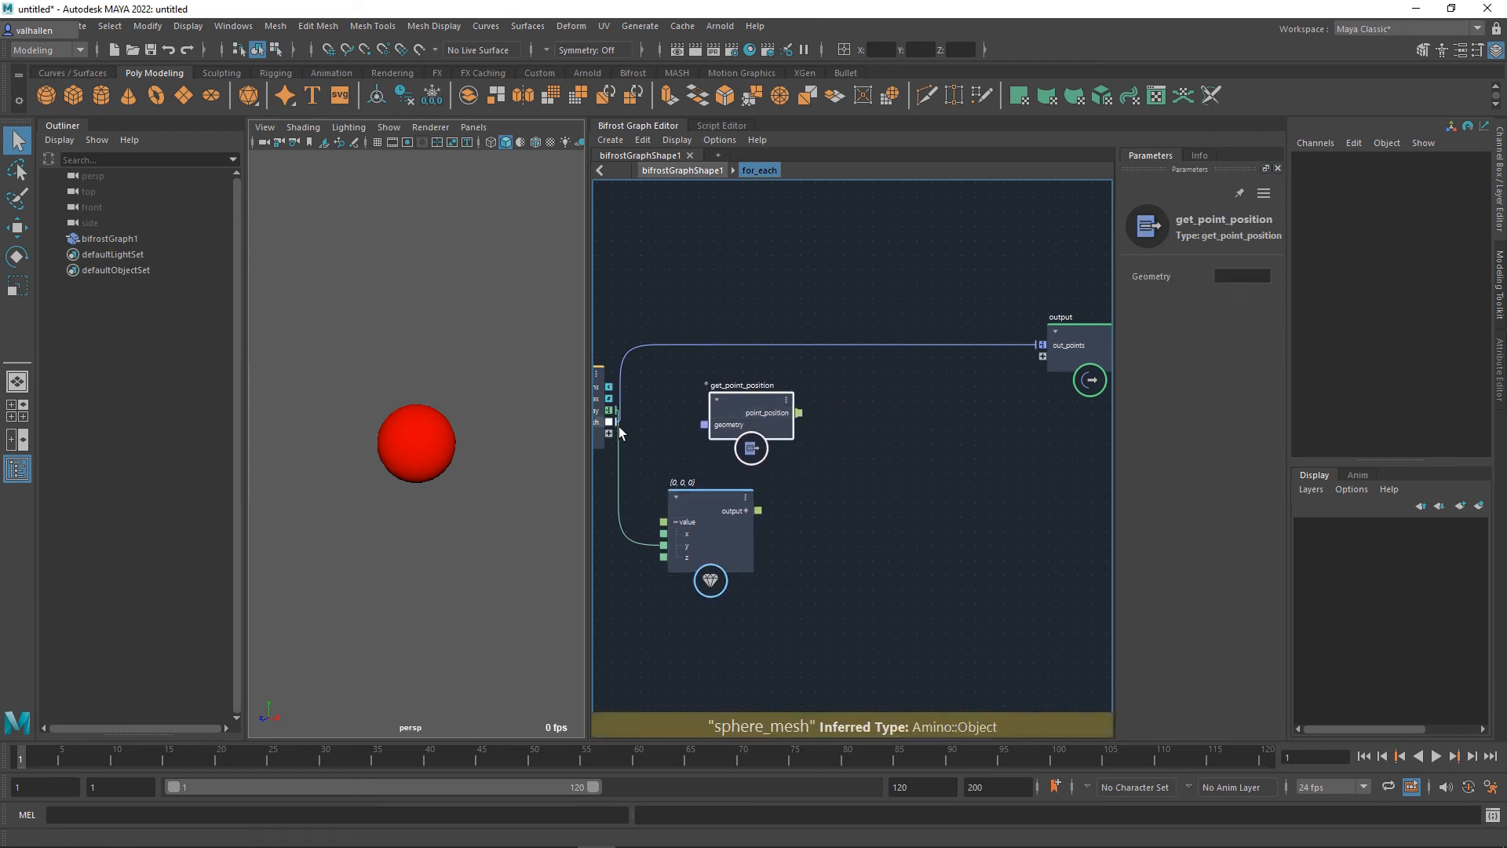
{"action": "left_click_drag", "start_coordinate": [610, 422], "coordinate": [704, 424]}
Step: Create an add node from point_position and connect the vector value's output to it as well
{"action": "left_click_drag", "start_coordinate": [799, 413], "coordinate": [873, 417]}
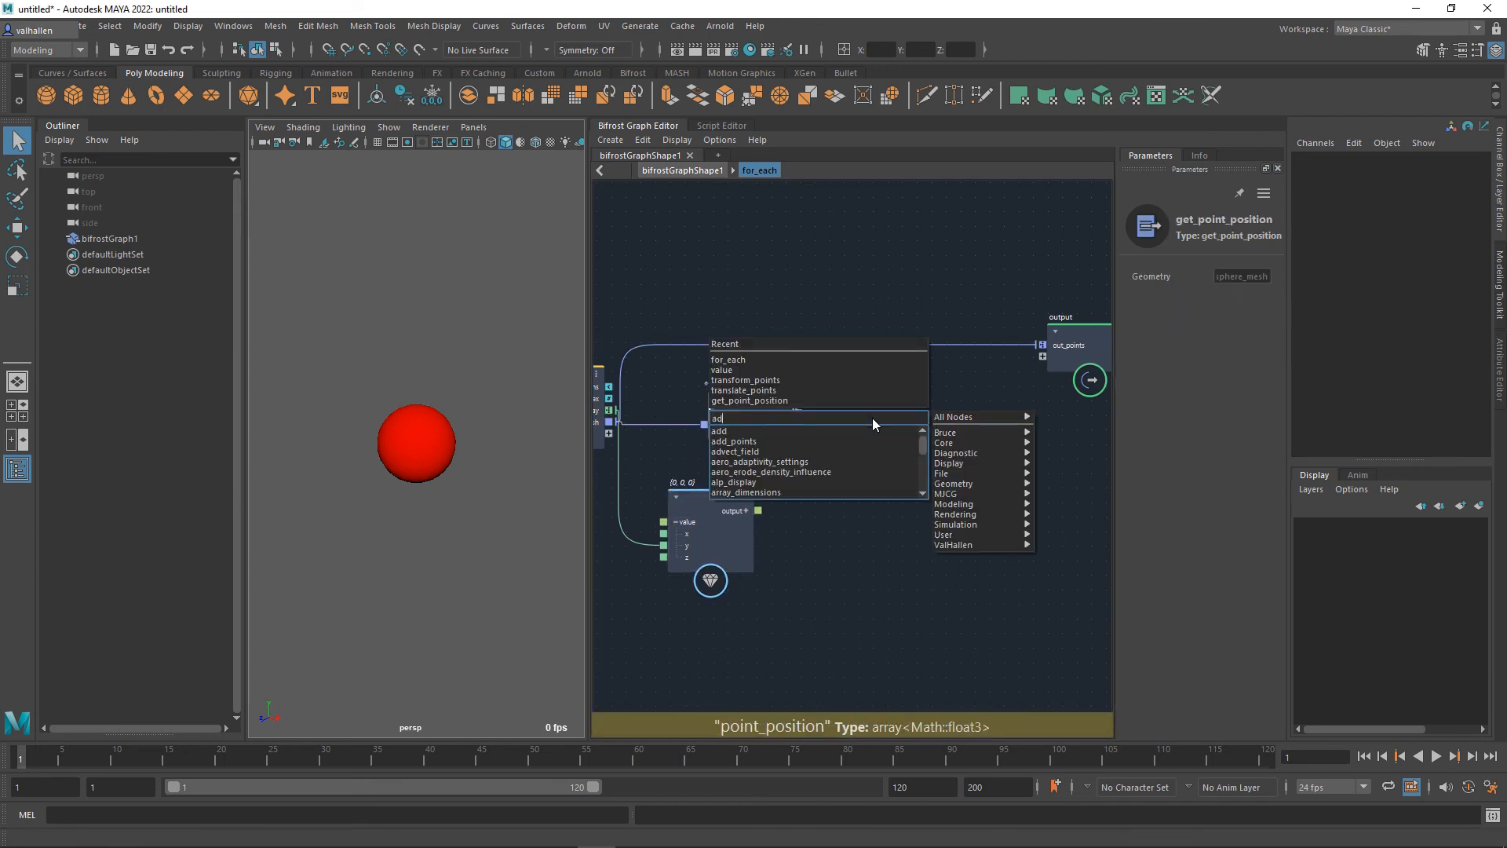
{"action": "left_click", "coordinate": [794, 435]}
{"action": "left_click_drag", "start_coordinate": [758, 511], "coordinate": [871, 470]}
{"action": "middle_click_drag", "start_coordinate": [993, 498], "coordinate": [914, 518]}
Step: Add a set_point_position node, feeding the add result into positions and the sphere mesh into geometry
{"action": "left_click_drag", "start_coordinate": [848, 462], "coordinate": [899, 413]}
{"action": "type", "text": "setpopo"}
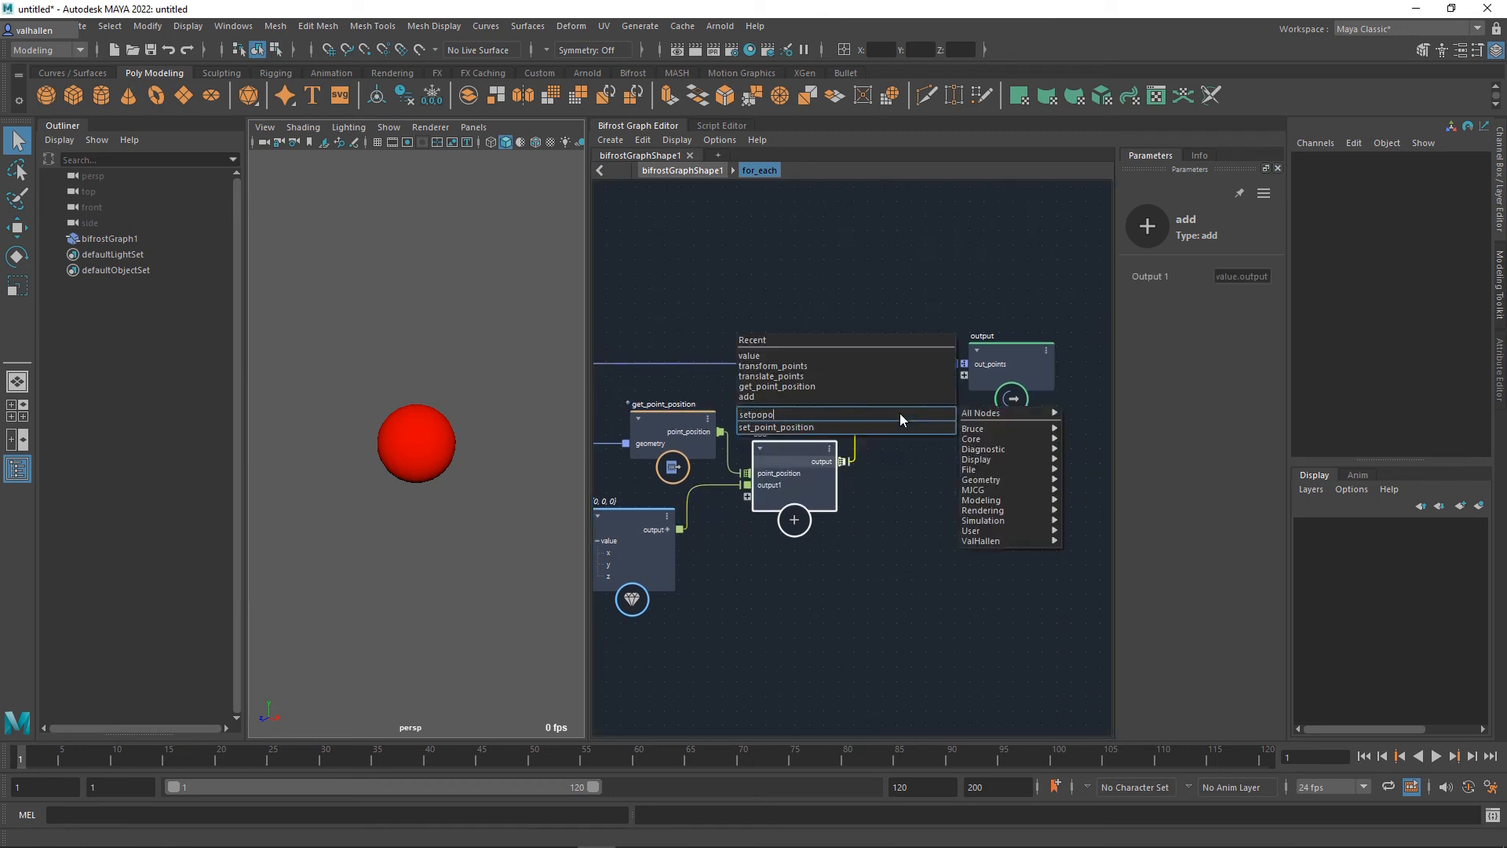
{"action": "key", "text": "Down"}
{"action": "key", "text": "Return"}
{"action": "left_click_drag", "start_coordinate": [934, 404], "coordinate": [876, 409]}
Step: Move the for_each output node clear of set_point_position and connect out_geometry to its out_points port
{"action": "left_click", "coordinate": [986, 339]}
{"action": "left_click_drag", "start_coordinate": [987, 339], "coordinate": [1067, 385]}
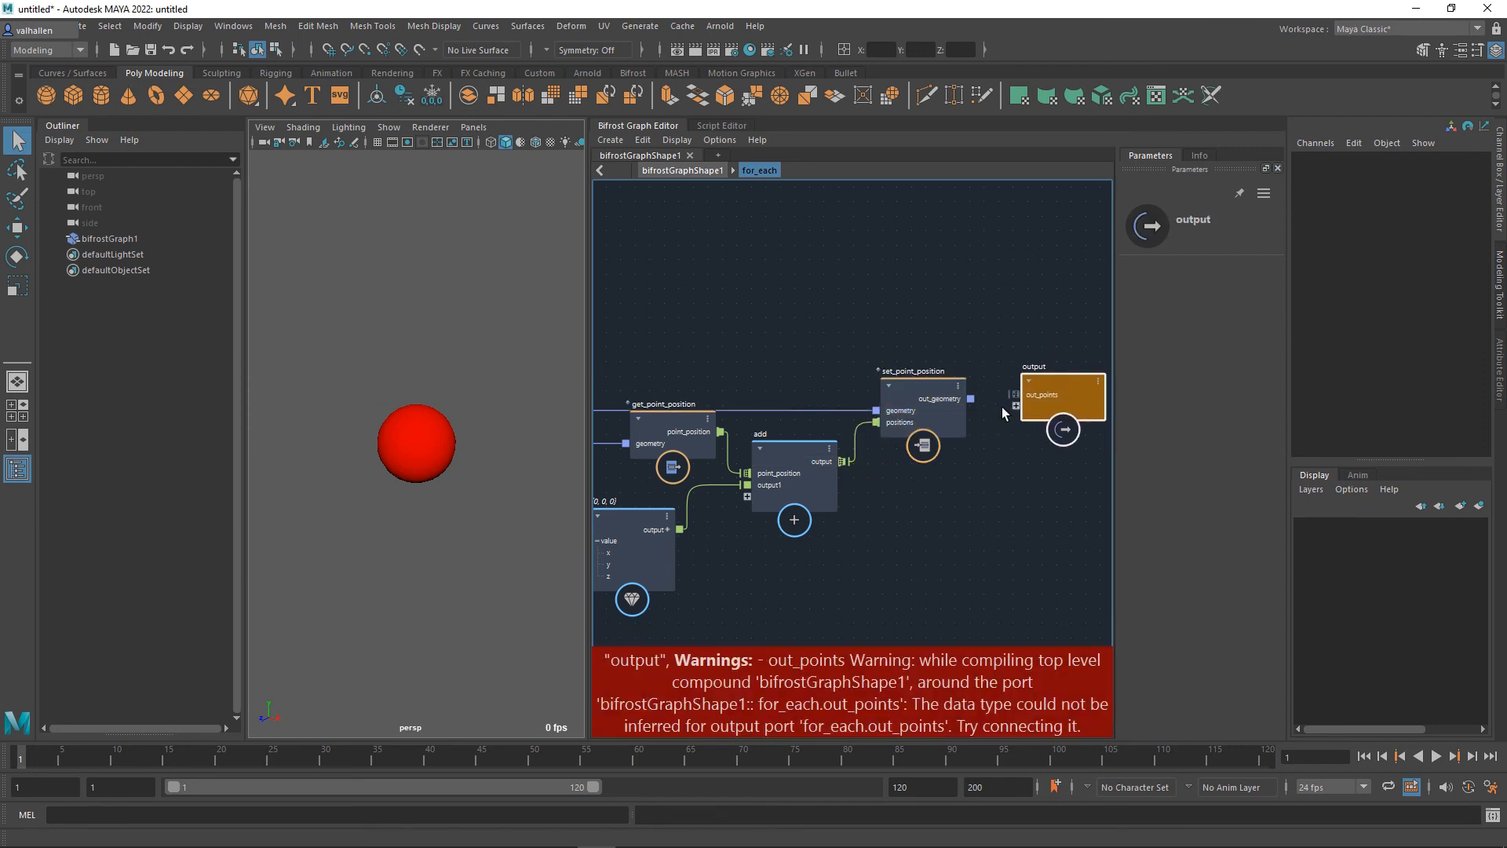
{"action": "left_click_drag", "start_coordinate": [971, 399], "coordinate": [1074, 417]}
Step: Return to the top-level graph, cut the connections into the output node and move it beside for_each
{"action": "key", "text": "BackSpace"}
{"action": "scroll", "coordinate": [1033, 385], "scroll_direction": "down", "scroll_amount": 1}
{"action": "scroll", "coordinate": [1033, 385], "scroll_direction": "down", "scroll_amount": 1}
{"action": "middle_click_drag", "start_coordinate": [1034, 385], "coordinate": [866, 550], "text": "alt"}
{"action": "scroll", "coordinate": [929, 422], "scroll_direction": "down", "scroll_amount": 5}
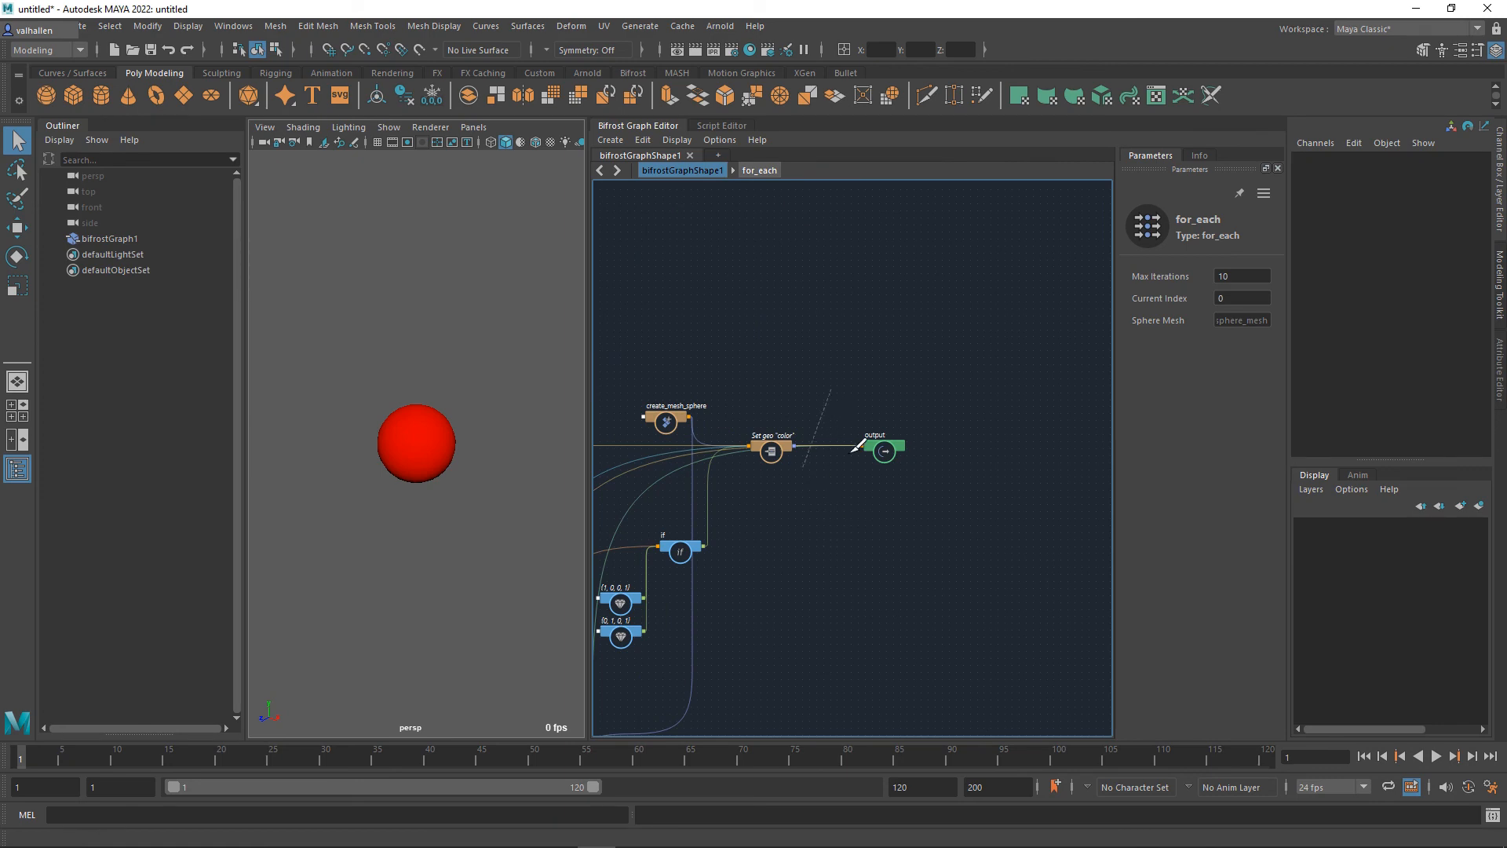
{"action": "left_click_drag", "start_coordinate": [886, 457], "coordinate": [844, 694]}
{"action": "middle_click_drag", "start_coordinate": [851, 677], "coordinate": [913, 394], "text": "alt"}
{"action": "left_click_drag", "start_coordinate": [904, 408], "coordinate": [743, 677]}
{"action": "middle_click_drag", "start_coordinate": [748, 701], "coordinate": [933, 446], "text": "alt"}
{"action": "left_click_drag", "start_coordinate": [938, 418], "coordinate": [919, 559]}
Step: Undo the connection to out_geometry and connect for_each's out_points to a new port on the output node instead
{"action": "scroll", "coordinate": [900, 529], "scroll_direction": "up", "scroll_amount": 3}
{"action": "key", "text": "ctrl+z"}
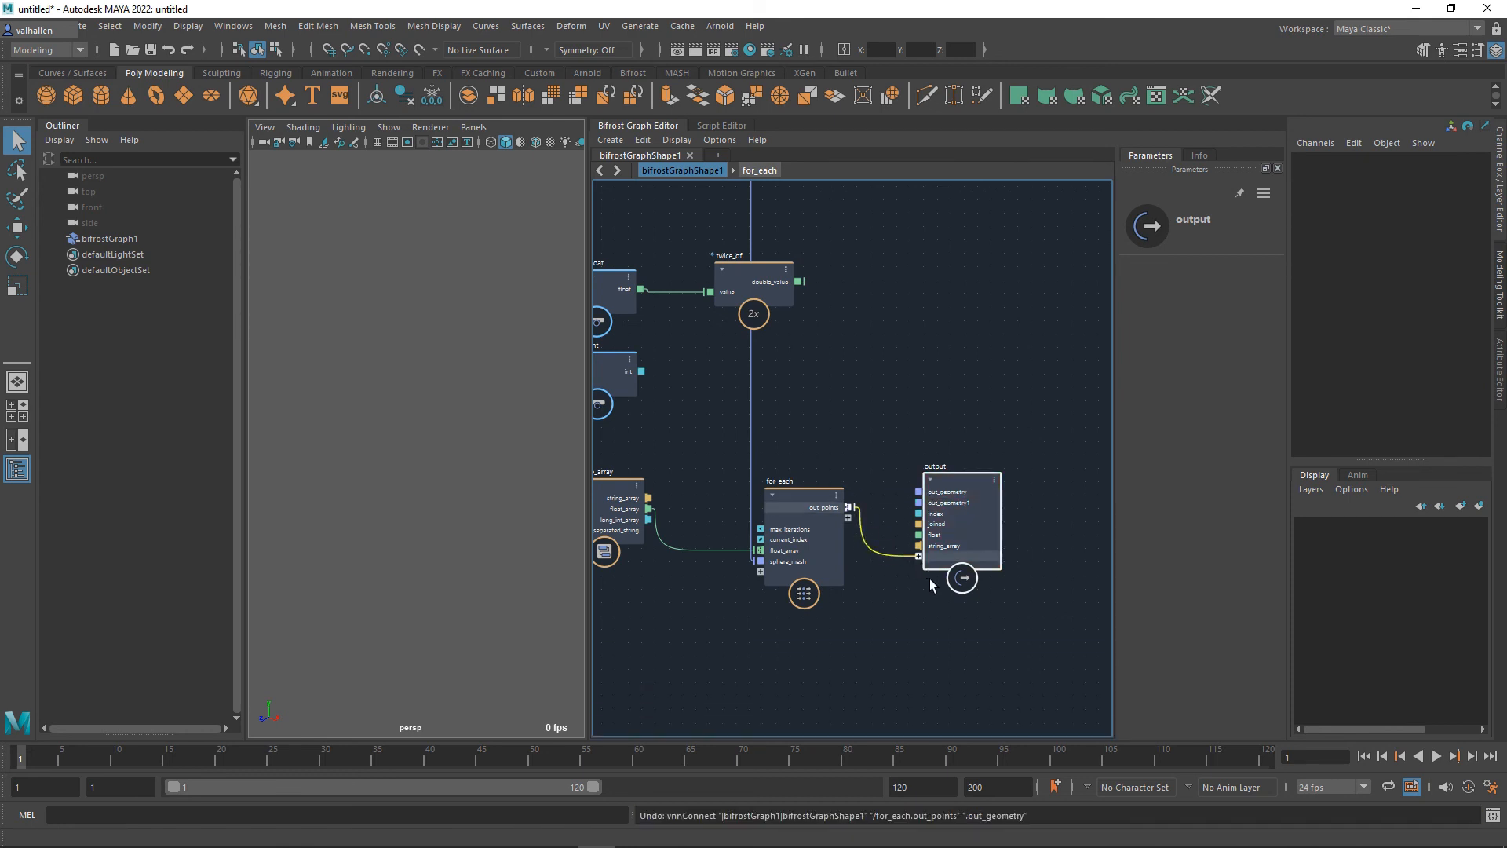
{"action": "mouse_move", "coordinate": [489, 472]}
{"action": "left_mouse_down", "text": "alt"}
{"action": "mouse_move", "coordinate": [489, 384]}
{"action": "mouse_move", "coordinate": [488, 463]}
{"action": "left_mouse_up", "text": "alt"}
{"action": "scroll", "coordinate": [485, 462], "scroll_direction": "down", "scroll_amount": 10}
{"action": "scroll", "coordinate": [482, 463], "scroll_direction": "up", "scroll_amount": 3}
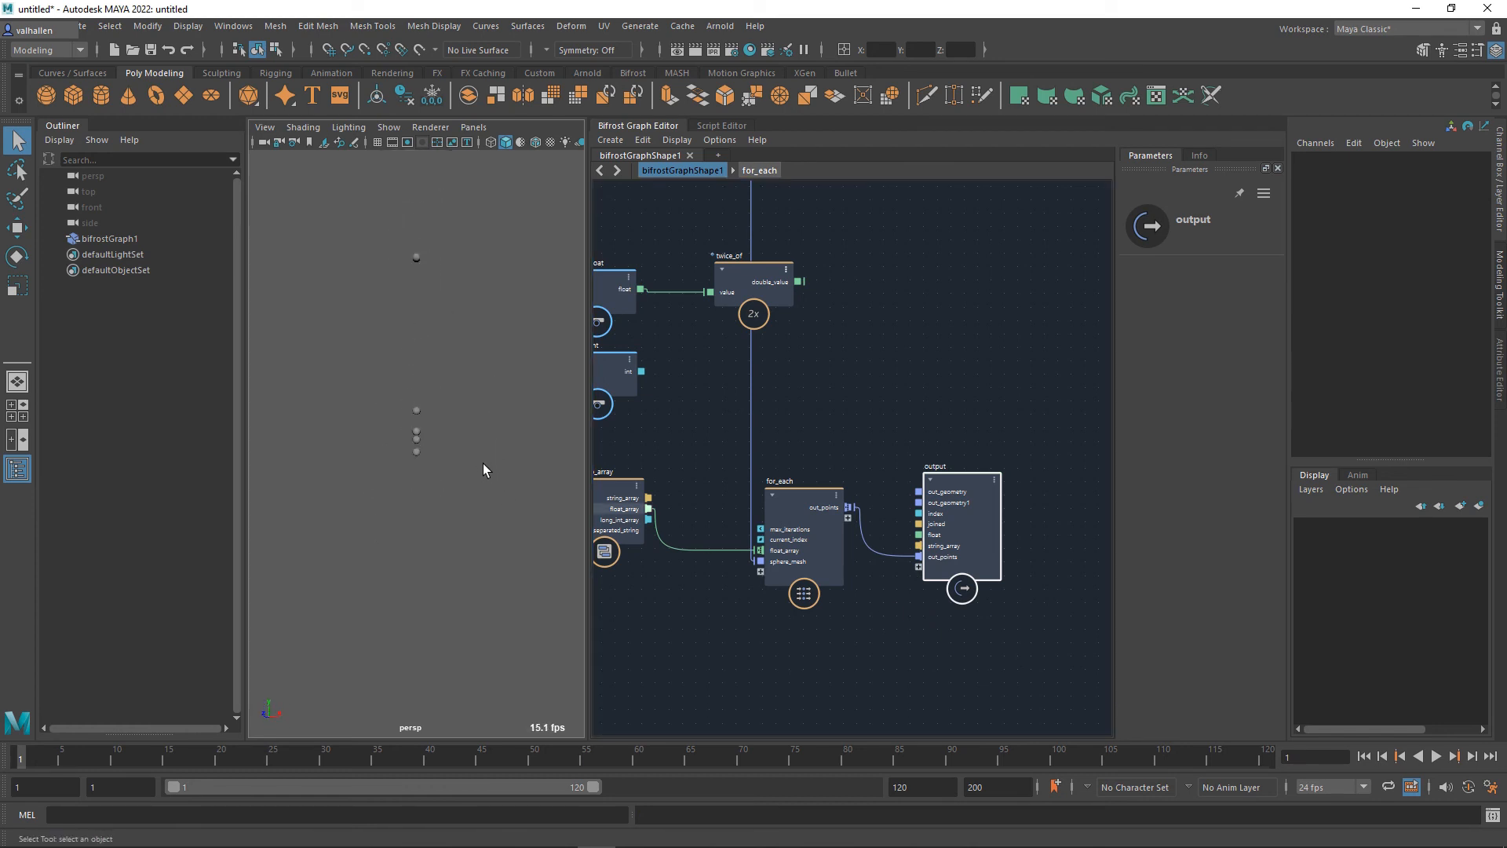
{"action": "middle_click_drag", "start_coordinate": [484, 461], "coordinate": [479, 559], "text": "alt"}
Step: Select the string value feeding string_to_array, turn on the viewport grid and examine the spheres' heights against it
{"action": "middle_click_drag", "start_coordinate": [680, 629], "coordinate": [879, 565]}
{"action": "left_click", "coordinate": [661, 474]}
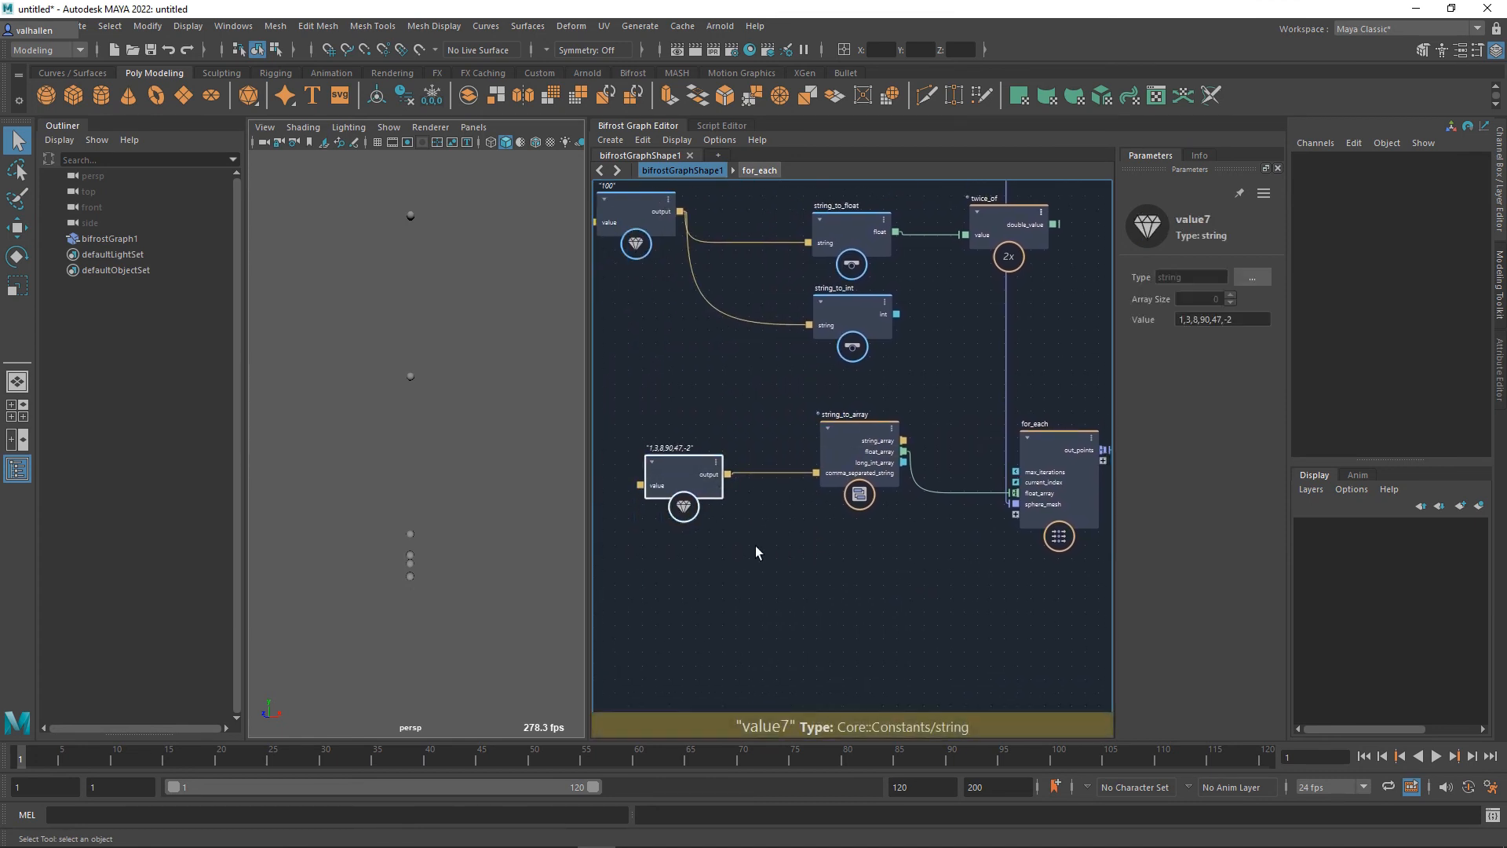
{"action": "left_click", "coordinate": [381, 147]}
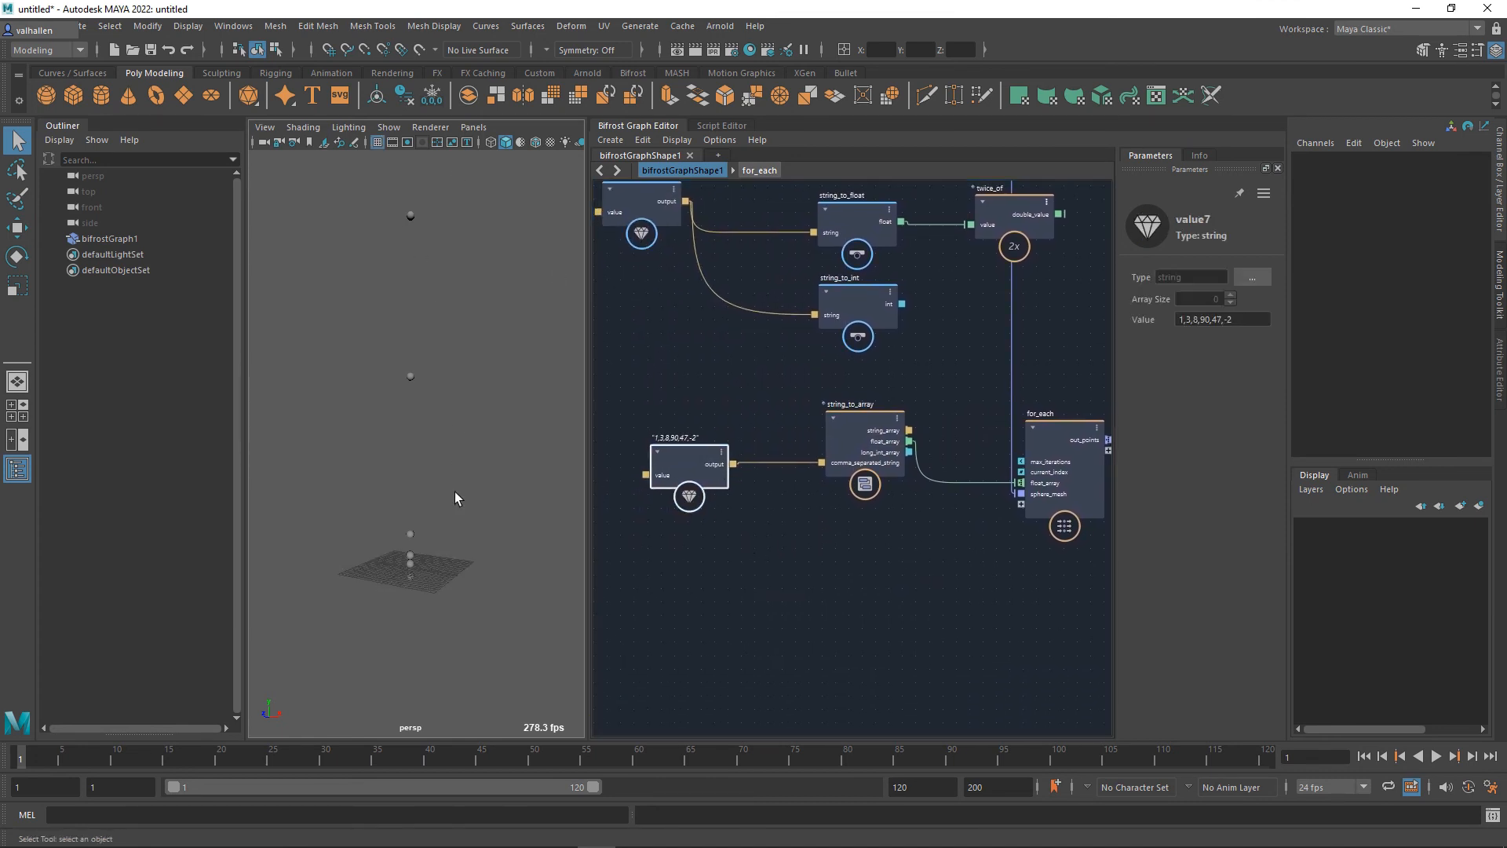
{"action": "middle_click_drag", "start_coordinate": [472, 500], "coordinate": [490, 432], "text": "alt"}
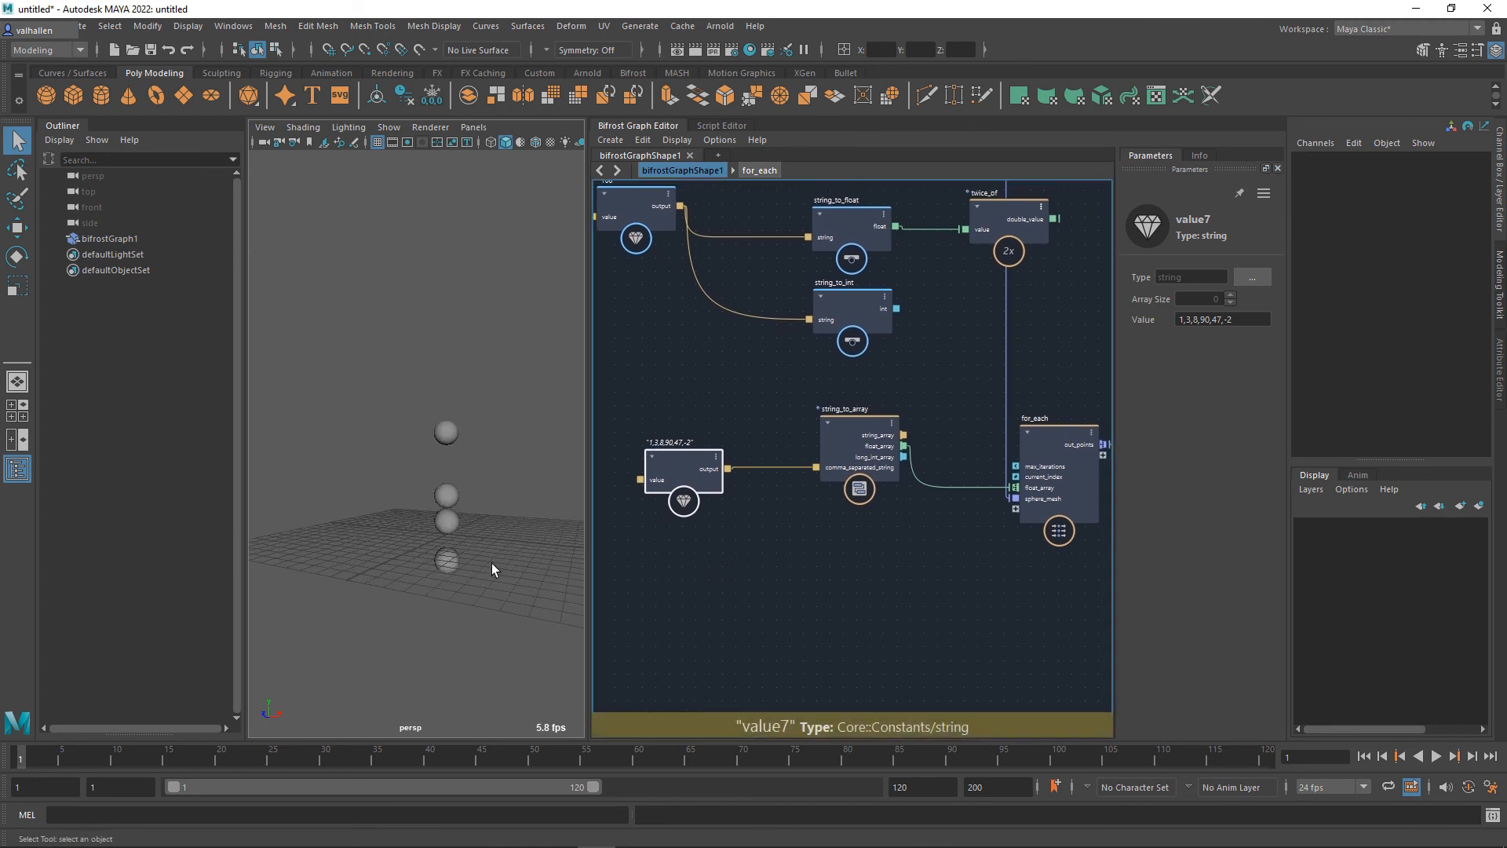
{"action": "scroll", "coordinate": [461, 354], "scroll_direction": "down", "scroll_amount": 4}
{"action": "left_click_drag", "start_coordinate": [463, 350], "coordinate": [468, 310], "text": "alt"}
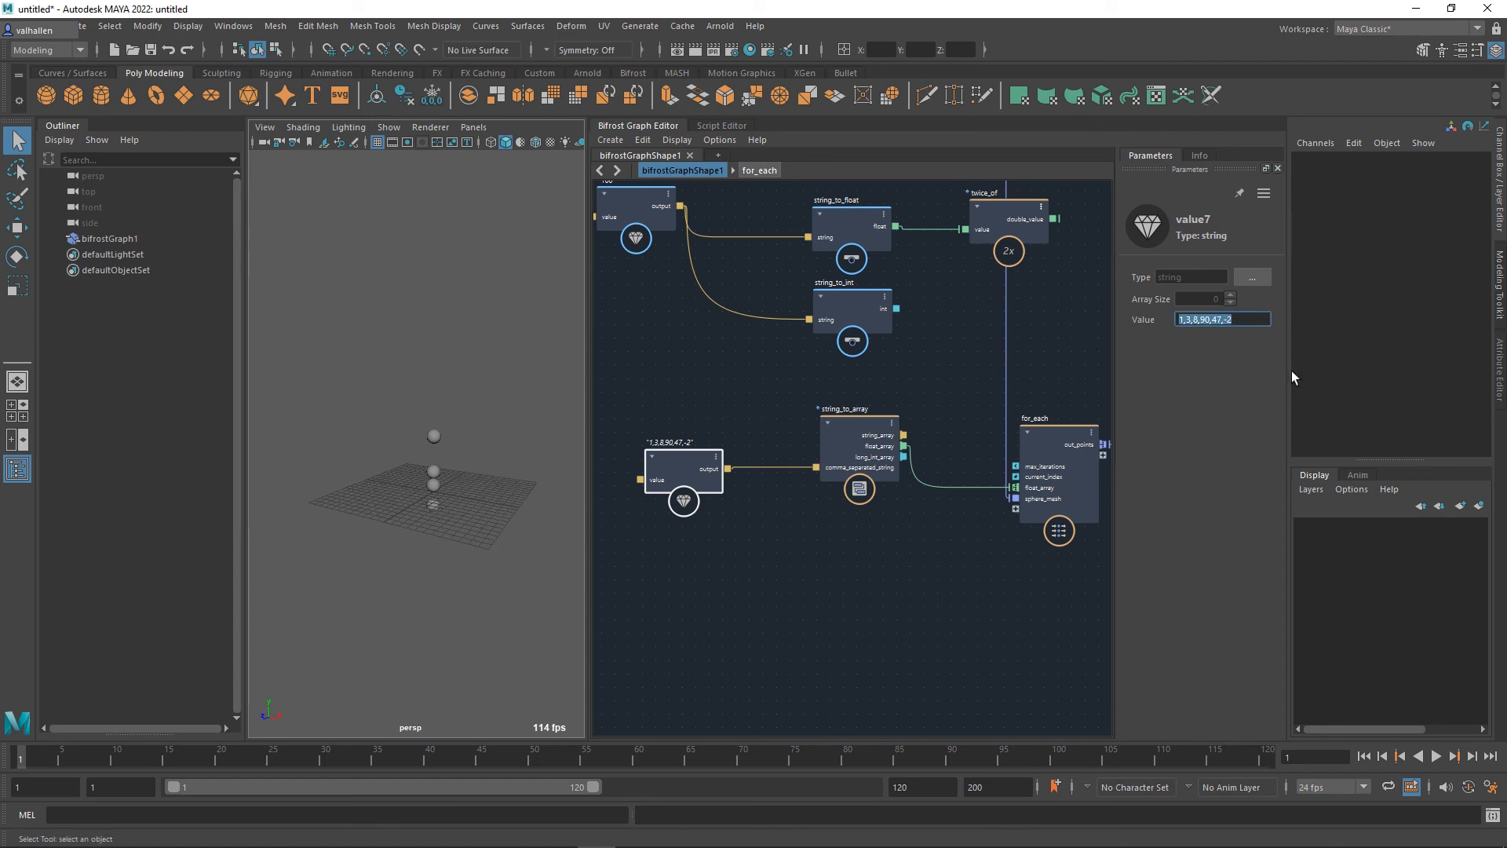
Step: Set the string value feeding string_to_array to "-2,3,10,-8,19" and view the spheres from the side
{"action": "type", "text": "-2"}
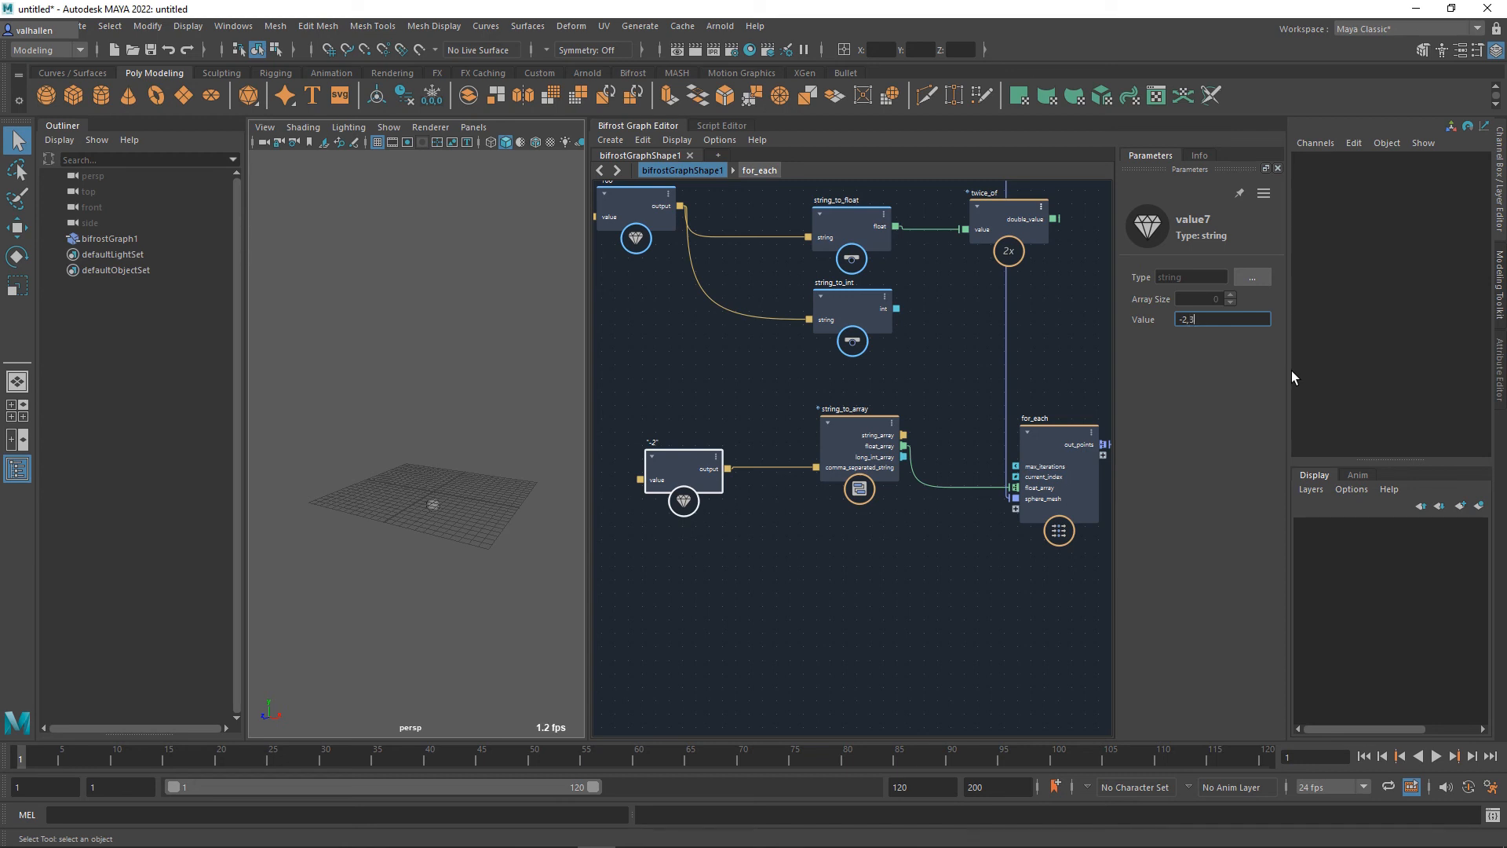
{"action": "type", "text": ",3,10,-8,19"}
{"action": "left_click_drag", "start_coordinate": [496, 535], "coordinate": [508, 541], "text": "alt"}
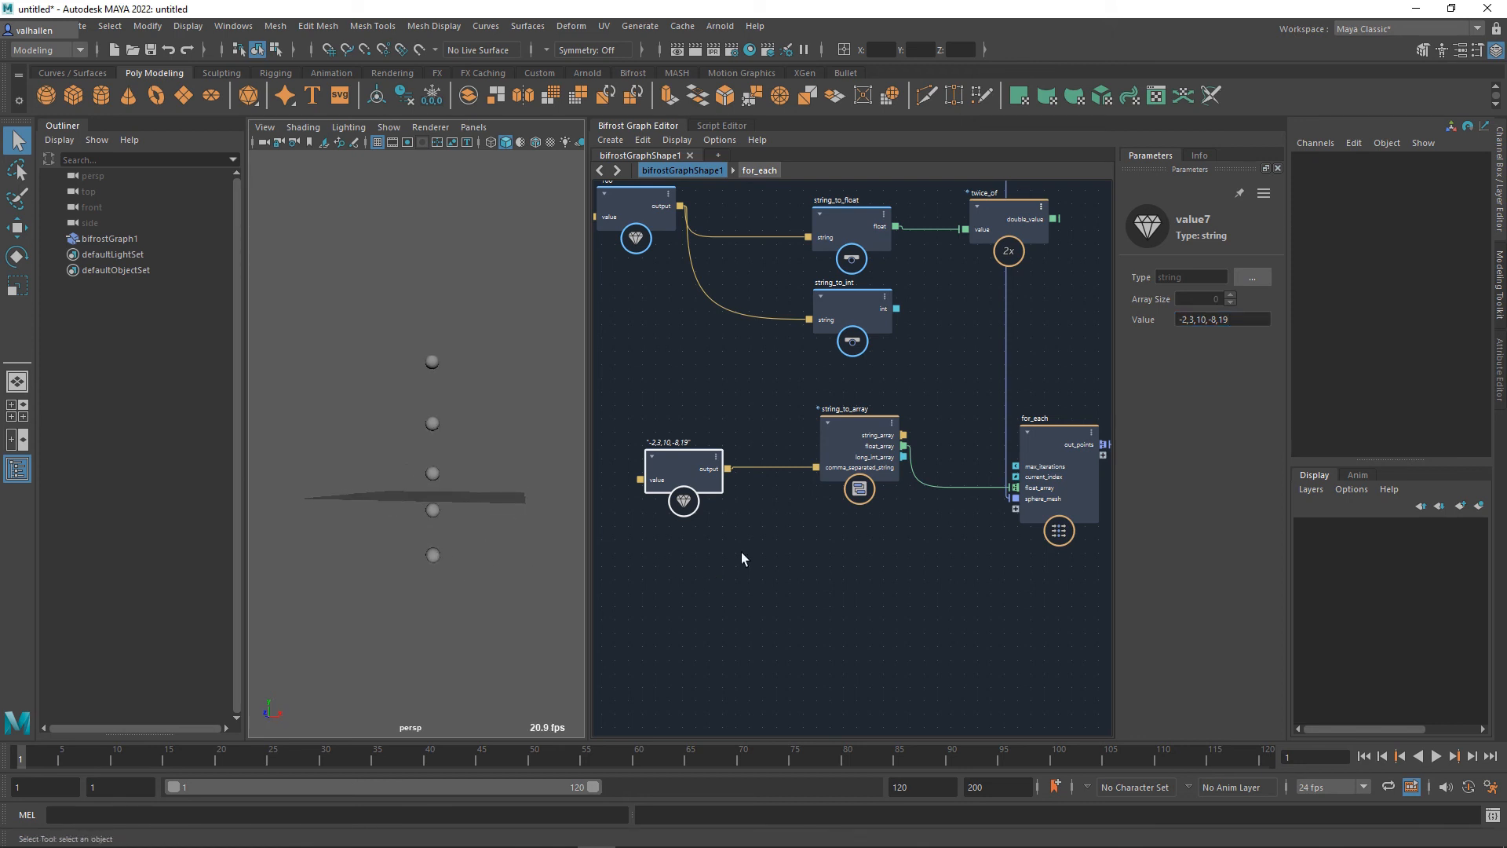
{"action": "left_click_drag", "start_coordinate": [1244, 322], "coordinate": [1109, 325]}
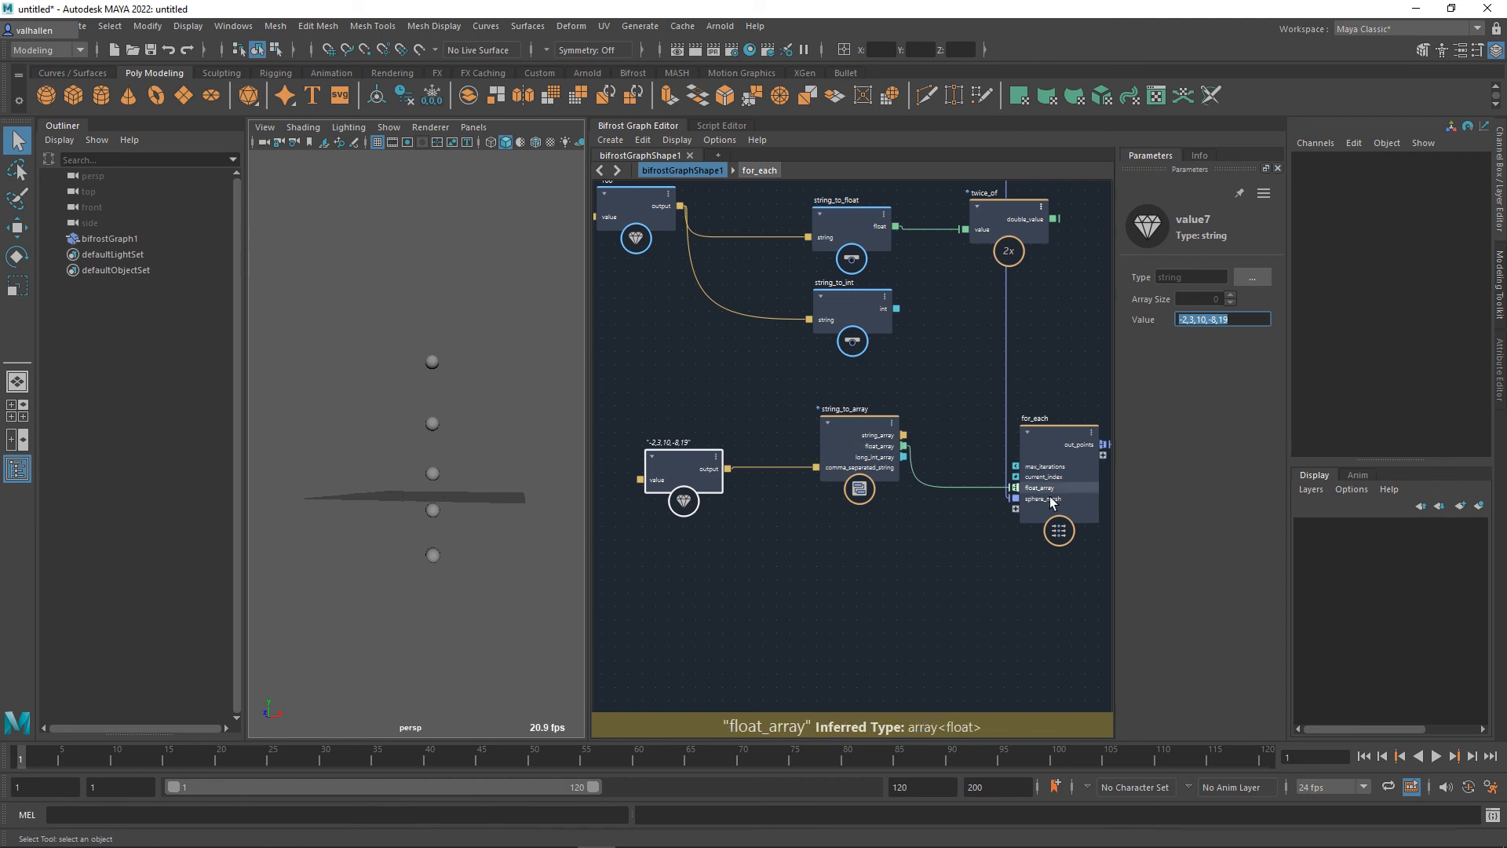
{"action": "middle_click_drag", "start_coordinate": [1012, 575], "coordinate": [831, 597], "text": "alt"}
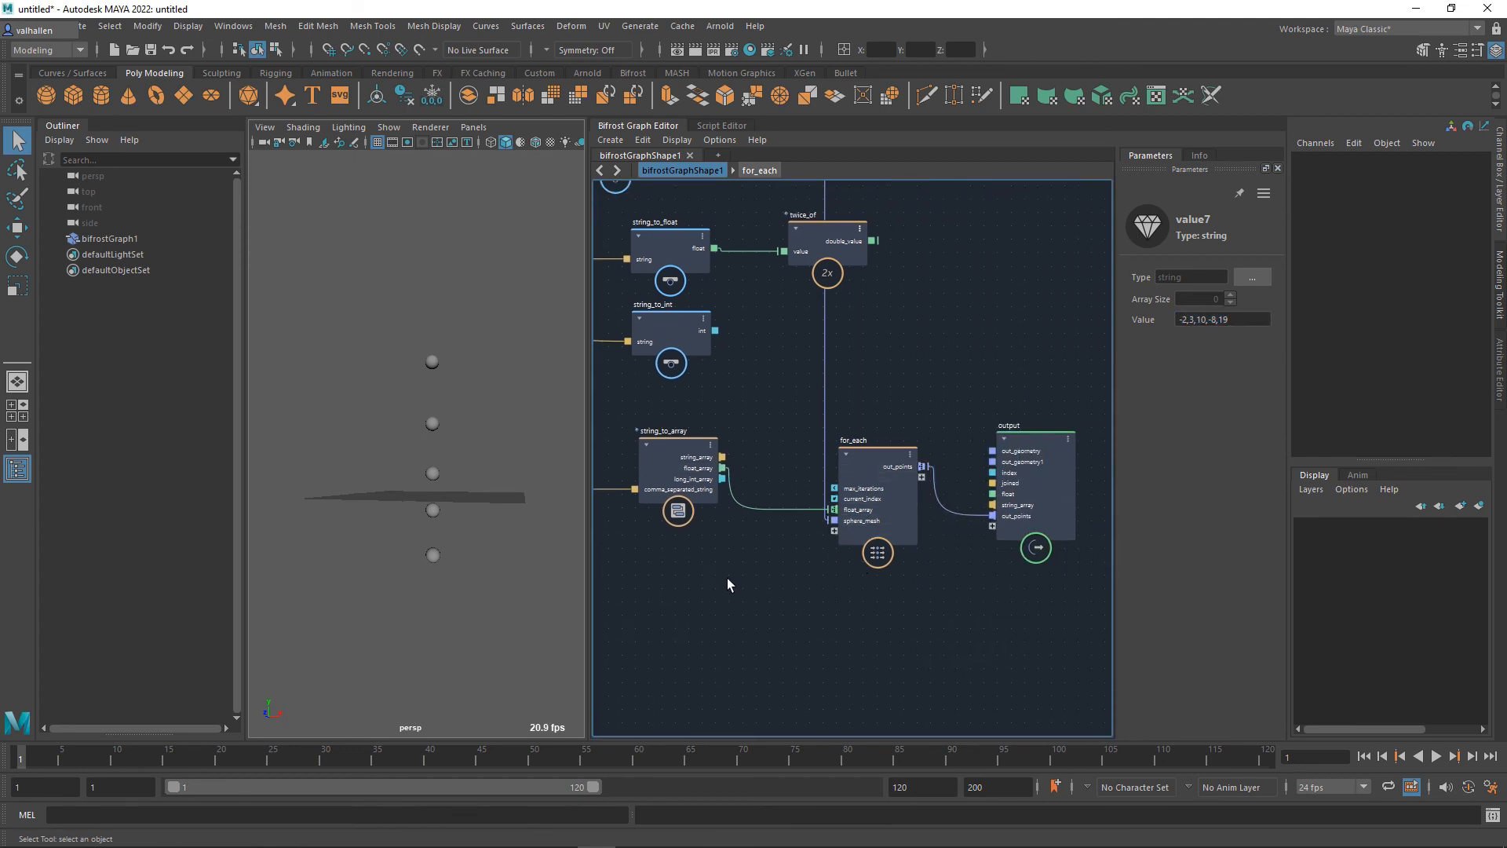
Step: Add a get_from_string node and place it beneath string_to_array
{"action": "middle_click_drag", "start_coordinate": [756, 578], "coordinate": [841, 587], "text": "alt"}
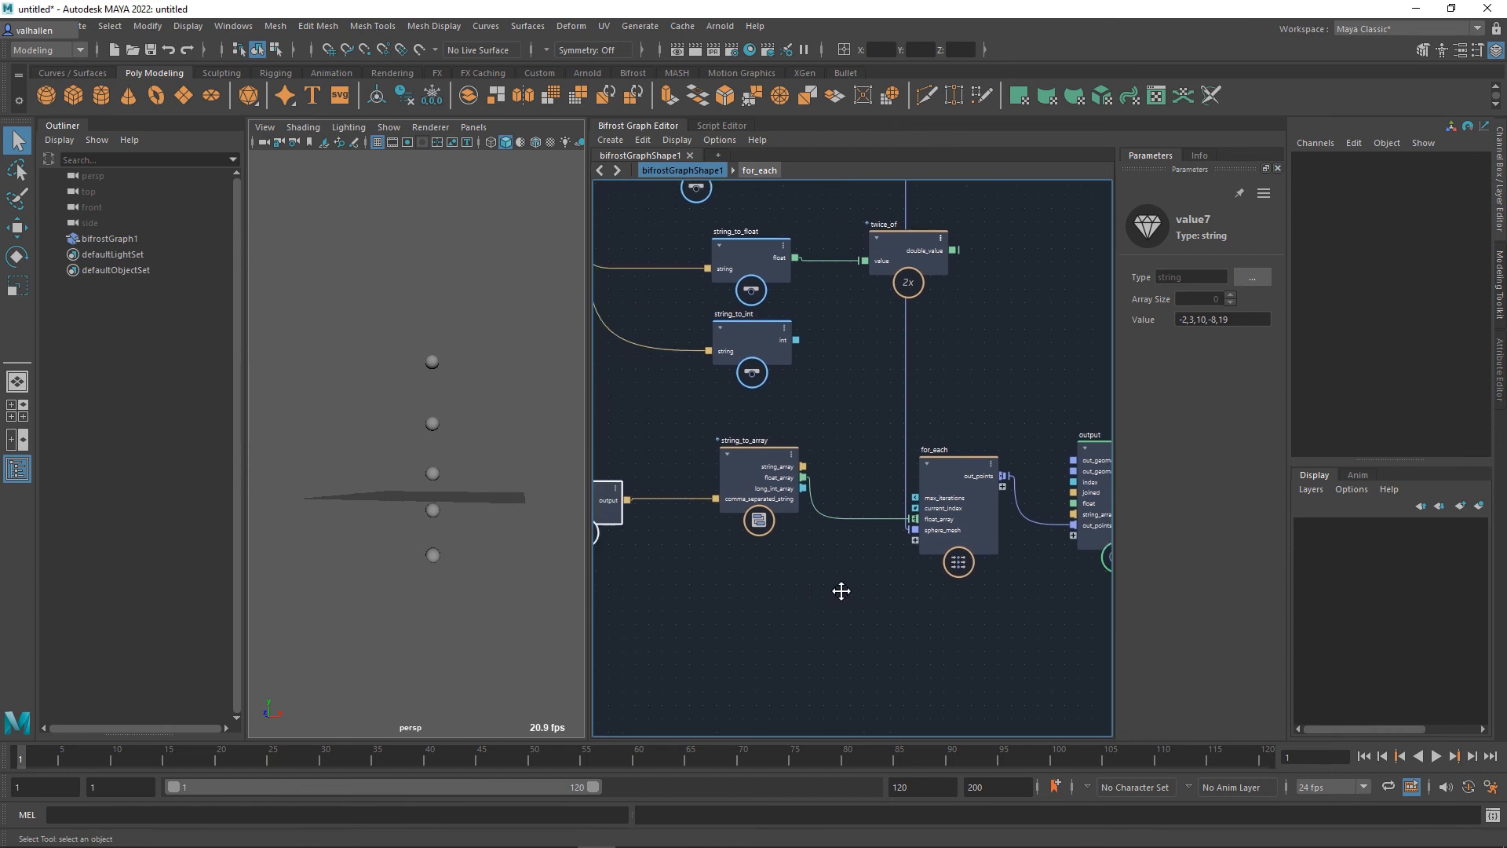
{"action": "scroll", "coordinate": [788, 601], "scroll_direction": "down", "scroll_amount": 1}
{"action": "scroll", "coordinate": [839, 471], "scroll_direction": "up", "scroll_amount": 2}
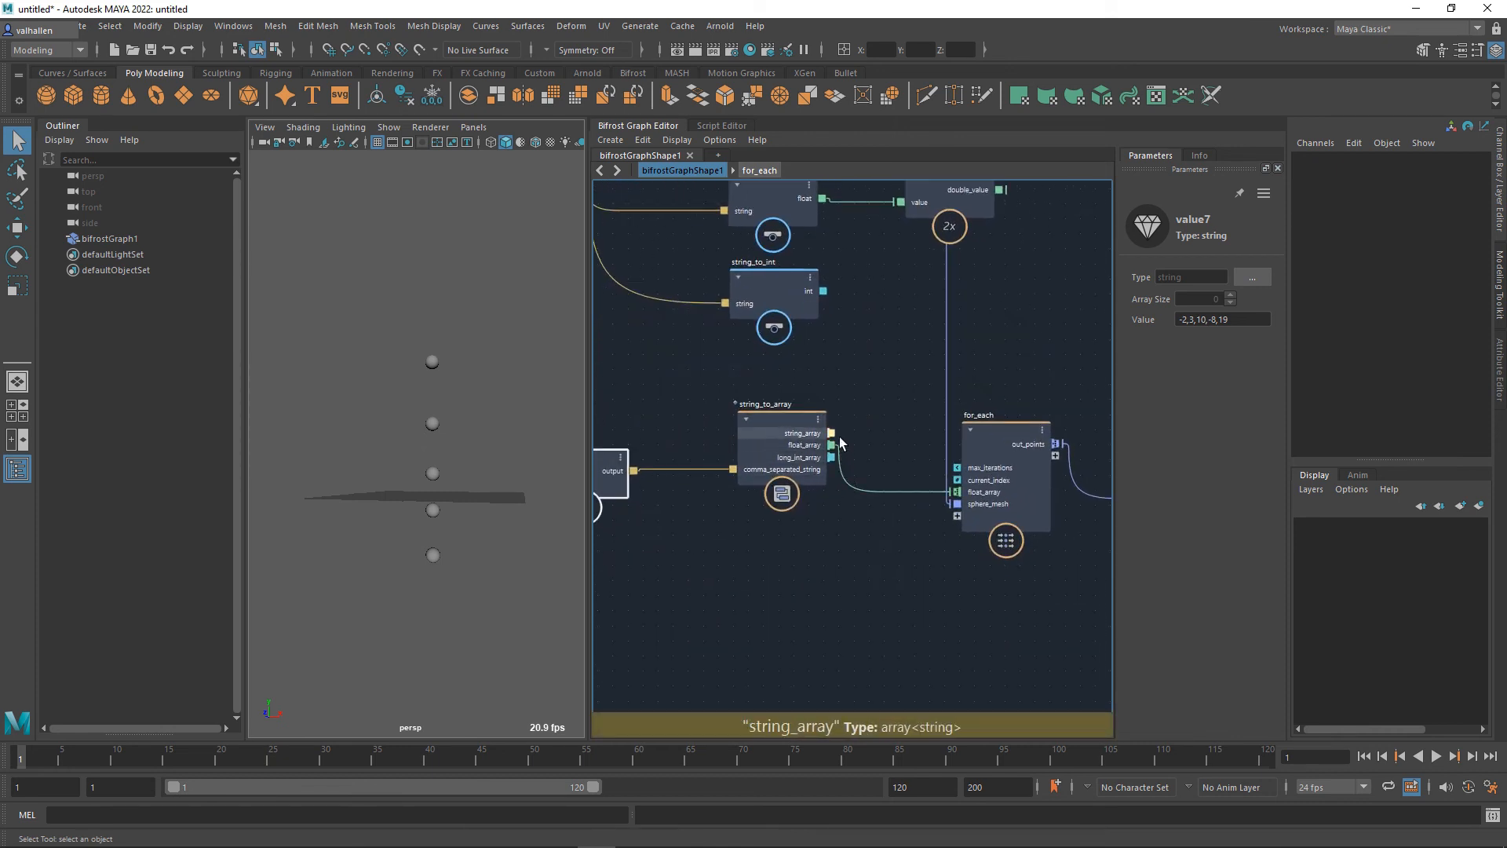
{"action": "left_click_drag", "start_coordinate": [840, 437], "coordinate": [831, 565]}
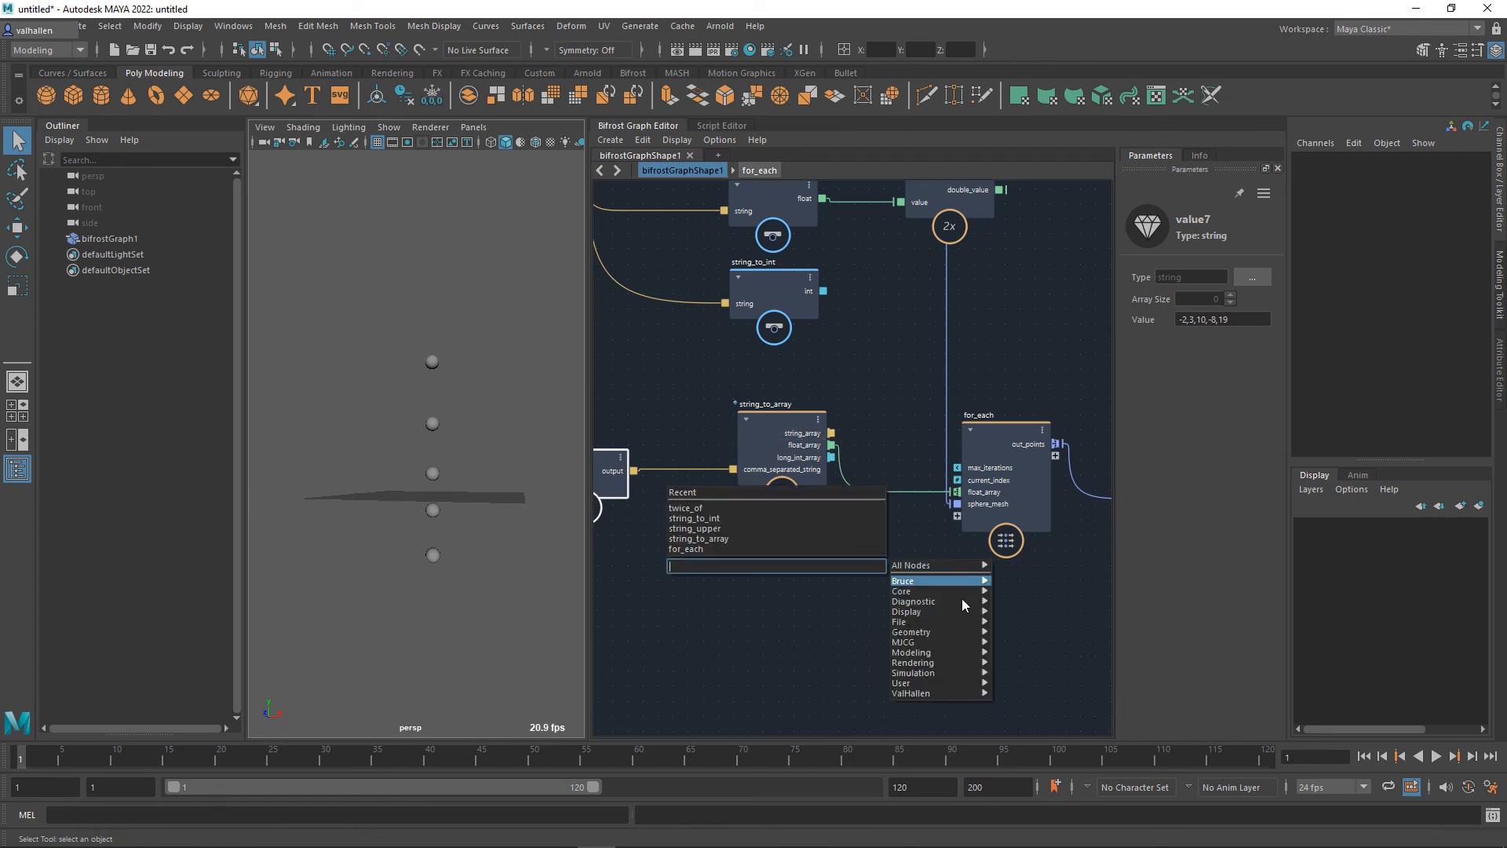
{"action": "mouse_move", "coordinate": [963, 623]}
{"action": "mouse_move", "coordinate": [959, 589]}
{"action": "mouse_move", "coordinate": [1043, 603]}
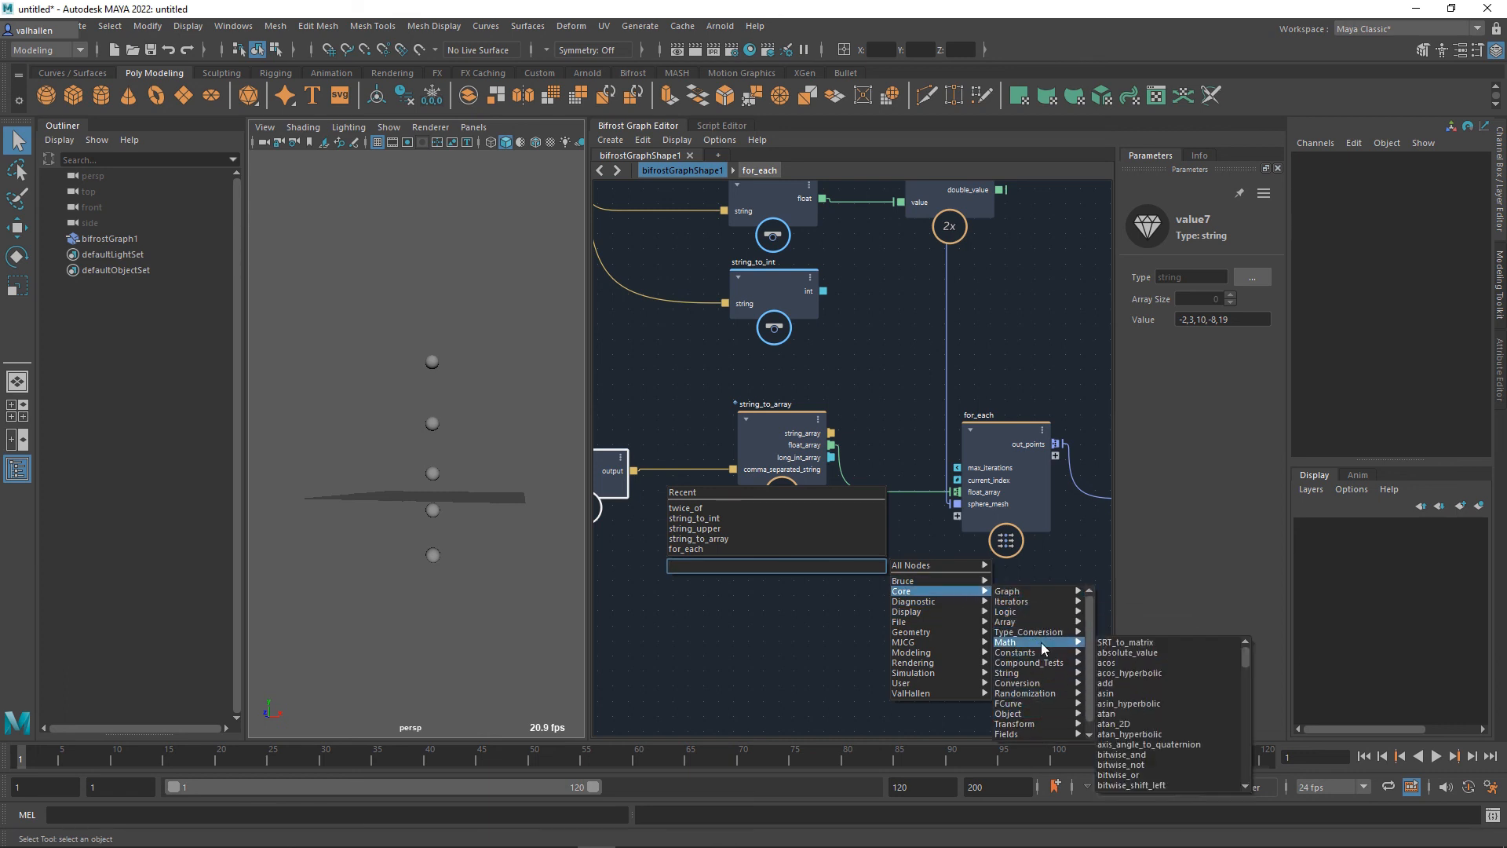
{"action": "mouse_move", "coordinate": [1035, 671]}
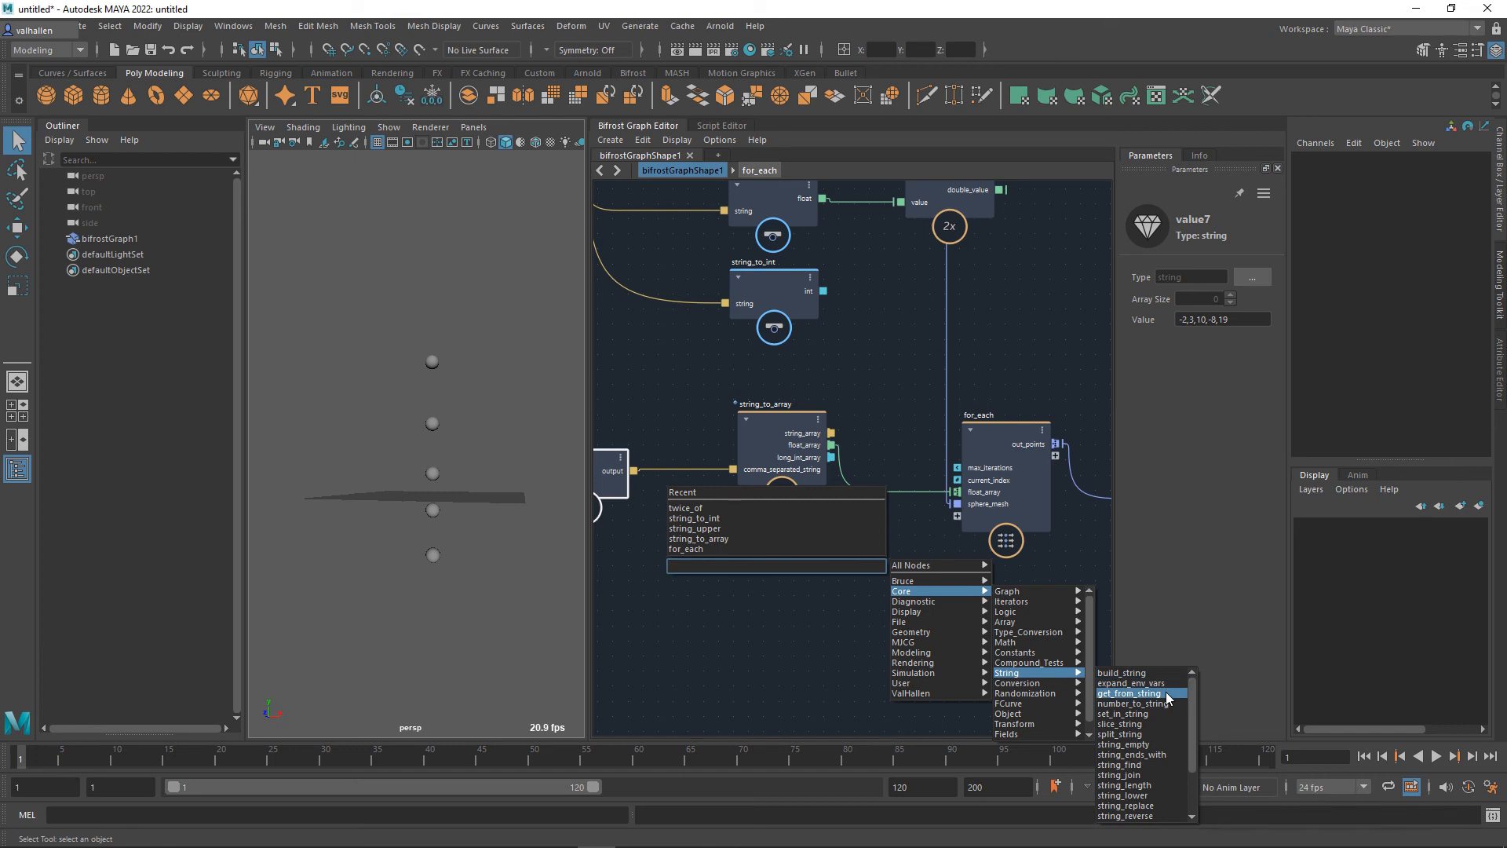
{"action": "left_click", "coordinate": [1129, 693]}
{"action": "left_click_drag", "start_coordinate": [833, 598], "coordinate": [781, 569]}
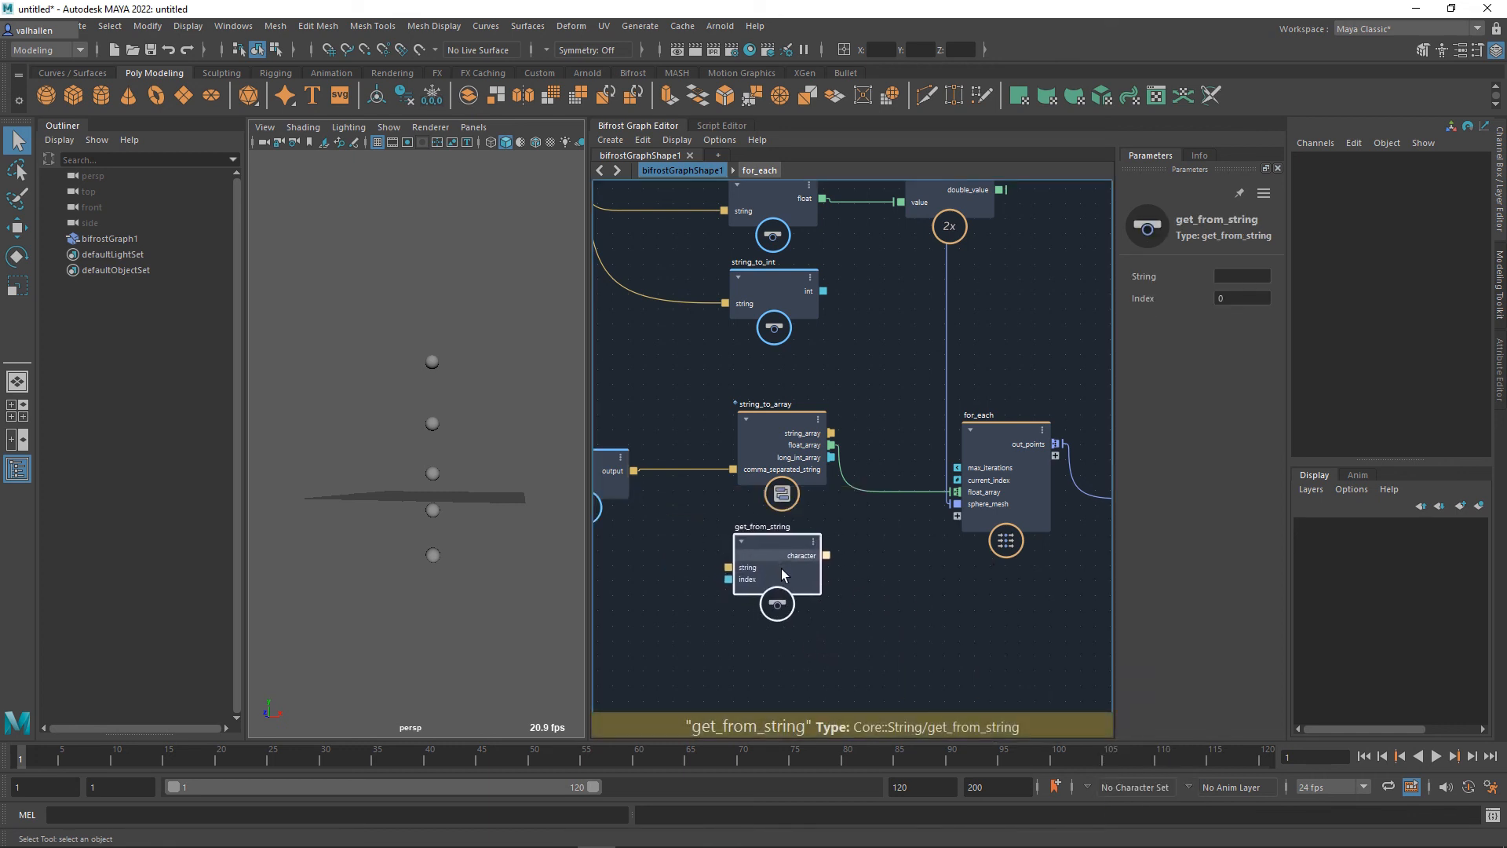
Step: Feed the "-2,3,10,-8,19" value into get_from_string's string input and set its index to 9
{"action": "middle_click_drag", "start_coordinate": [714, 627], "coordinate": [857, 624], "text": "alt"}
{"action": "left_click_drag", "start_coordinate": [760, 487], "coordinate": [907, 581]}
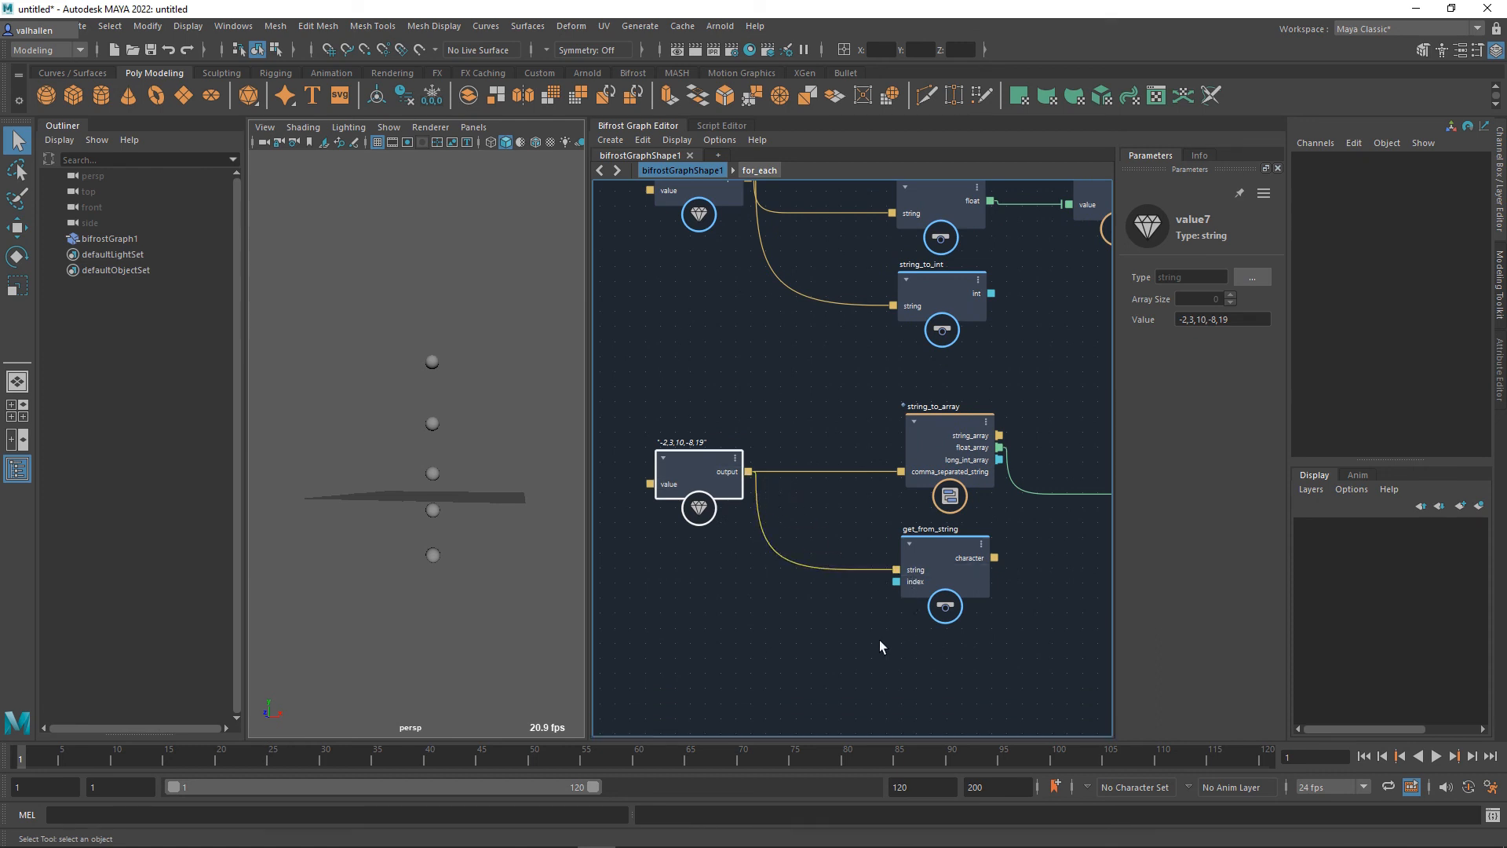
{"action": "scroll", "coordinate": [867, 635], "scroll_direction": "down", "scroll_amount": 2}
{"action": "scroll", "coordinate": [863, 596], "scroll_direction": "up", "scroll_amount": 5}
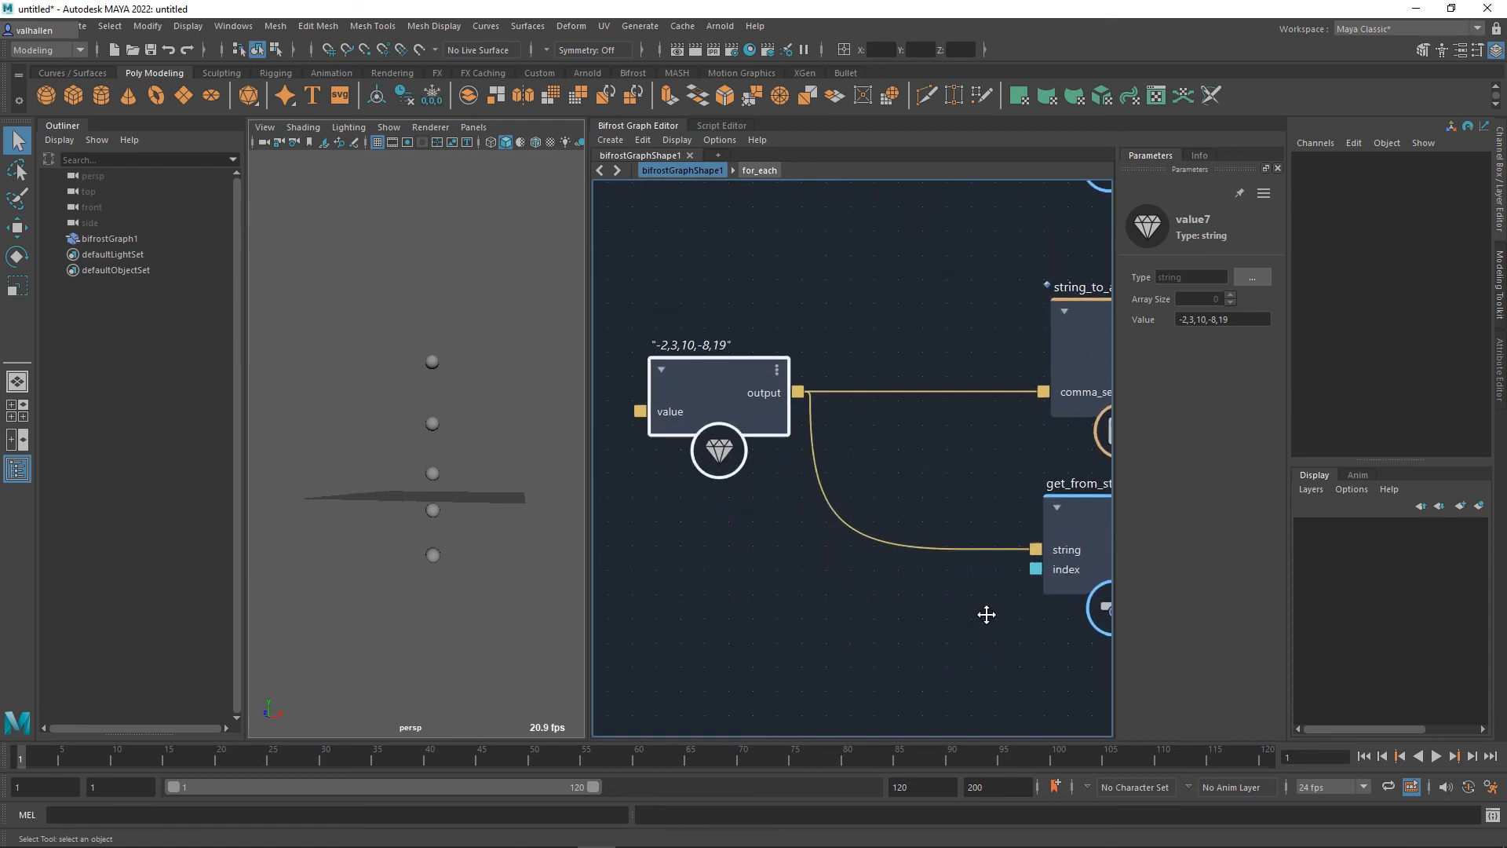
{"action": "middle_click_drag", "start_coordinate": [987, 615], "coordinate": [969, 647], "text": "alt"}
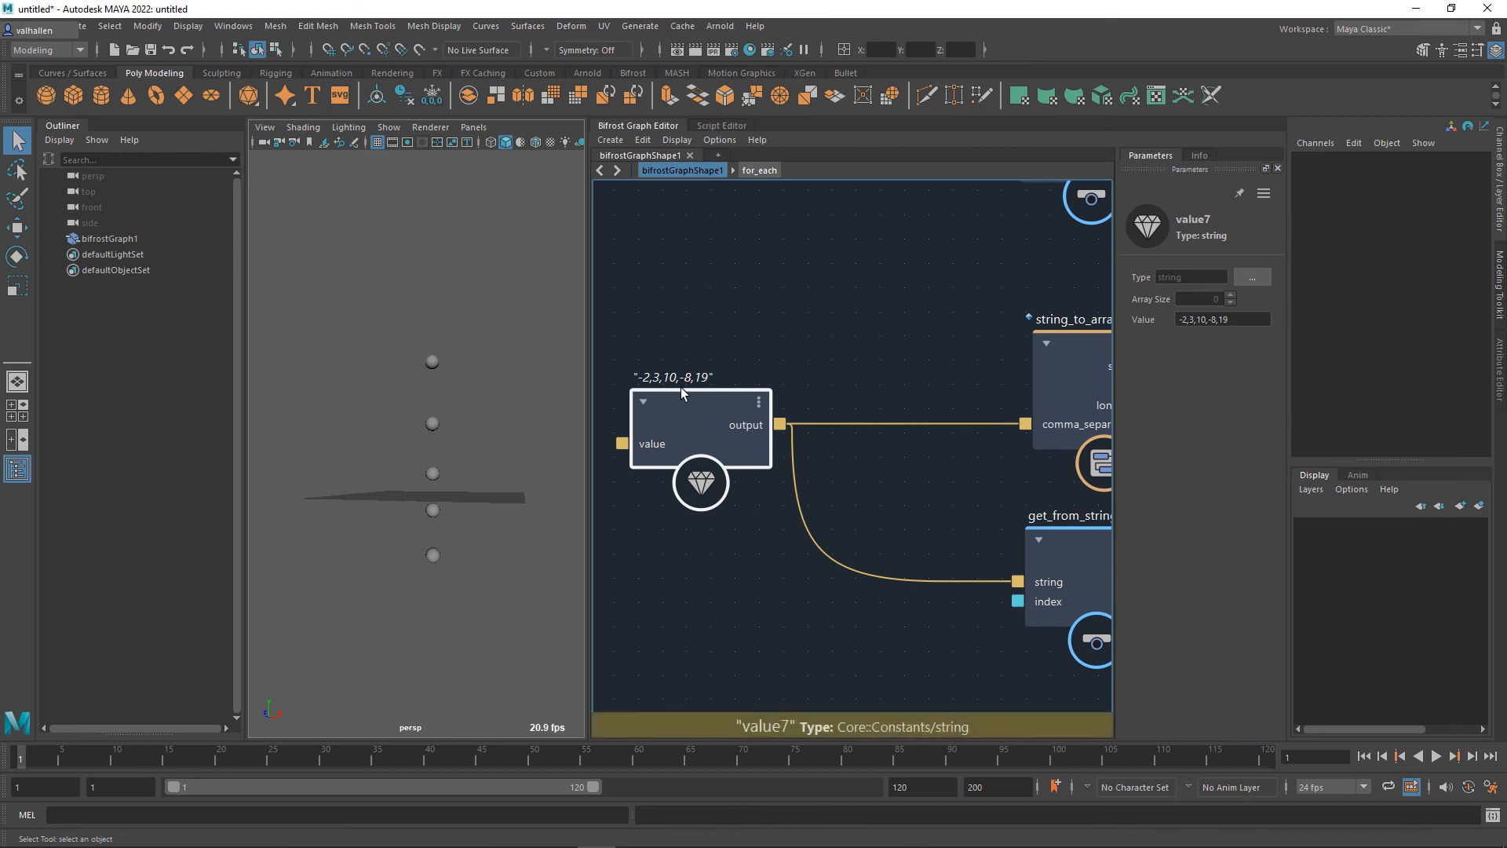
{"action": "left_click", "coordinate": [1040, 533]}
{"action": "left_click", "coordinate": [1255, 303]}
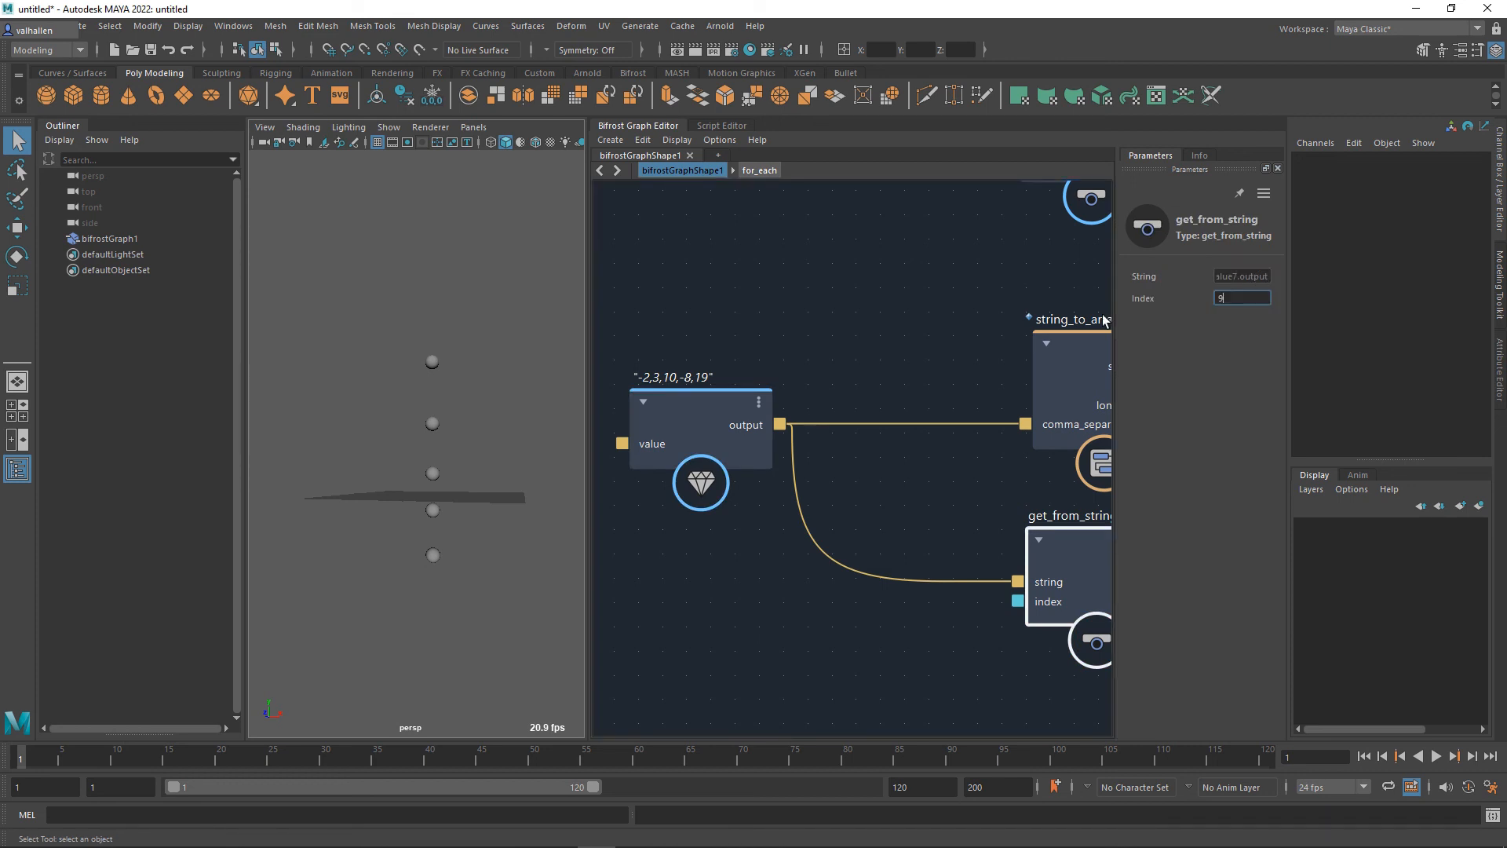
Step: Connect get_from_string's character to the output node's joined port and add a watchpoint on that connection
{"action": "scroll", "coordinate": [928, 342], "scroll_direction": "down", "scroll_amount": 2}
{"action": "middle_click_drag", "start_coordinate": [1096, 540], "coordinate": [854, 533], "text": "alt"}
{"action": "left_click_drag", "start_coordinate": [740, 500], "coordinate": [1085, 424]}
{"action": "right_click", "coordinate": [748, 463]}
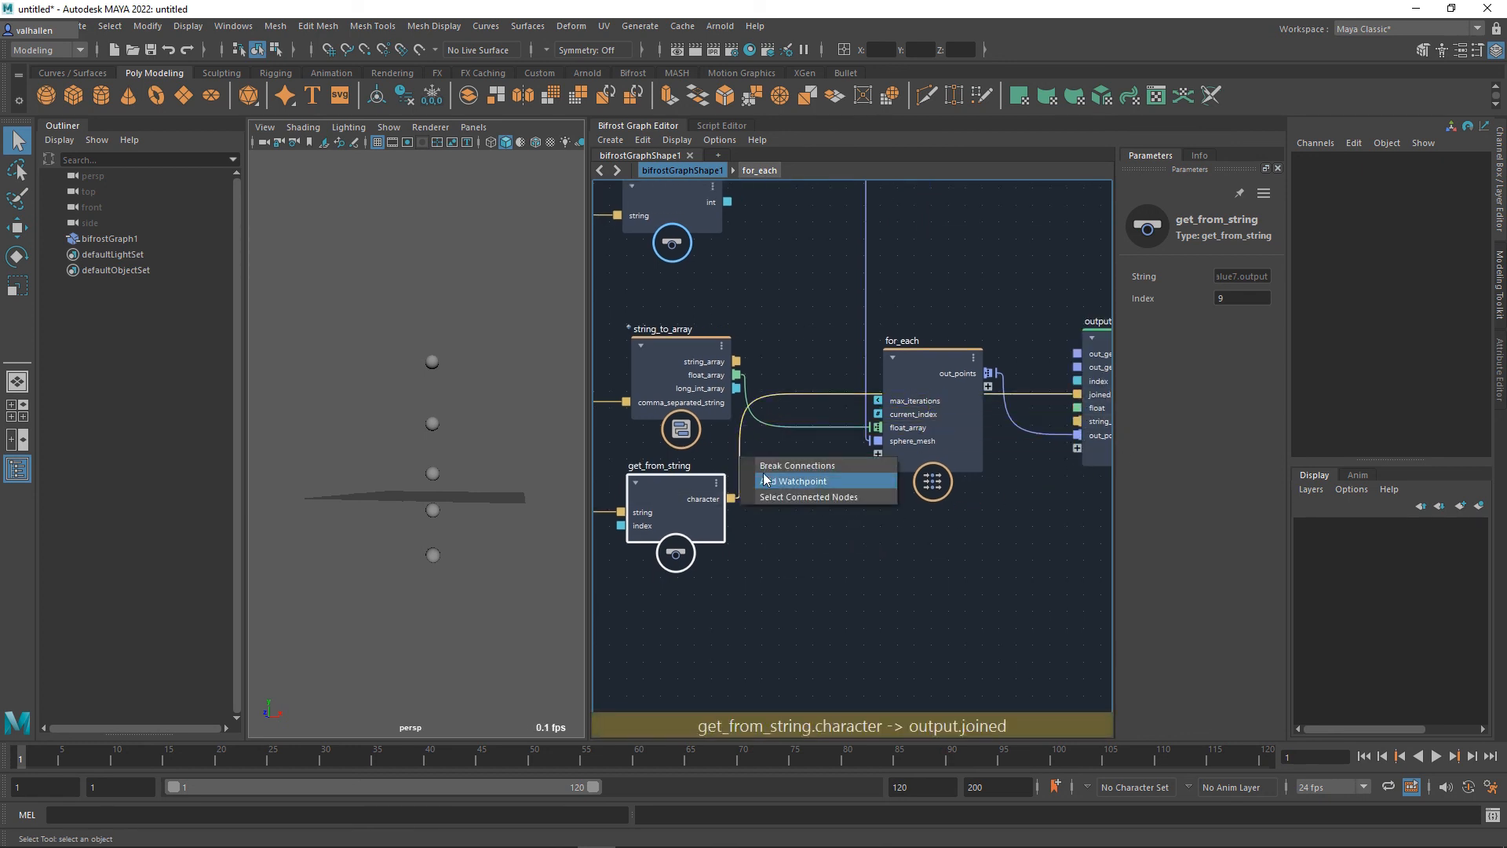
{"action": "left_click", "coordinate": [767, 479]}
{"action": "left_click_drag", "start_coordinate": [869, 408], "coordinate": [783, 540]}
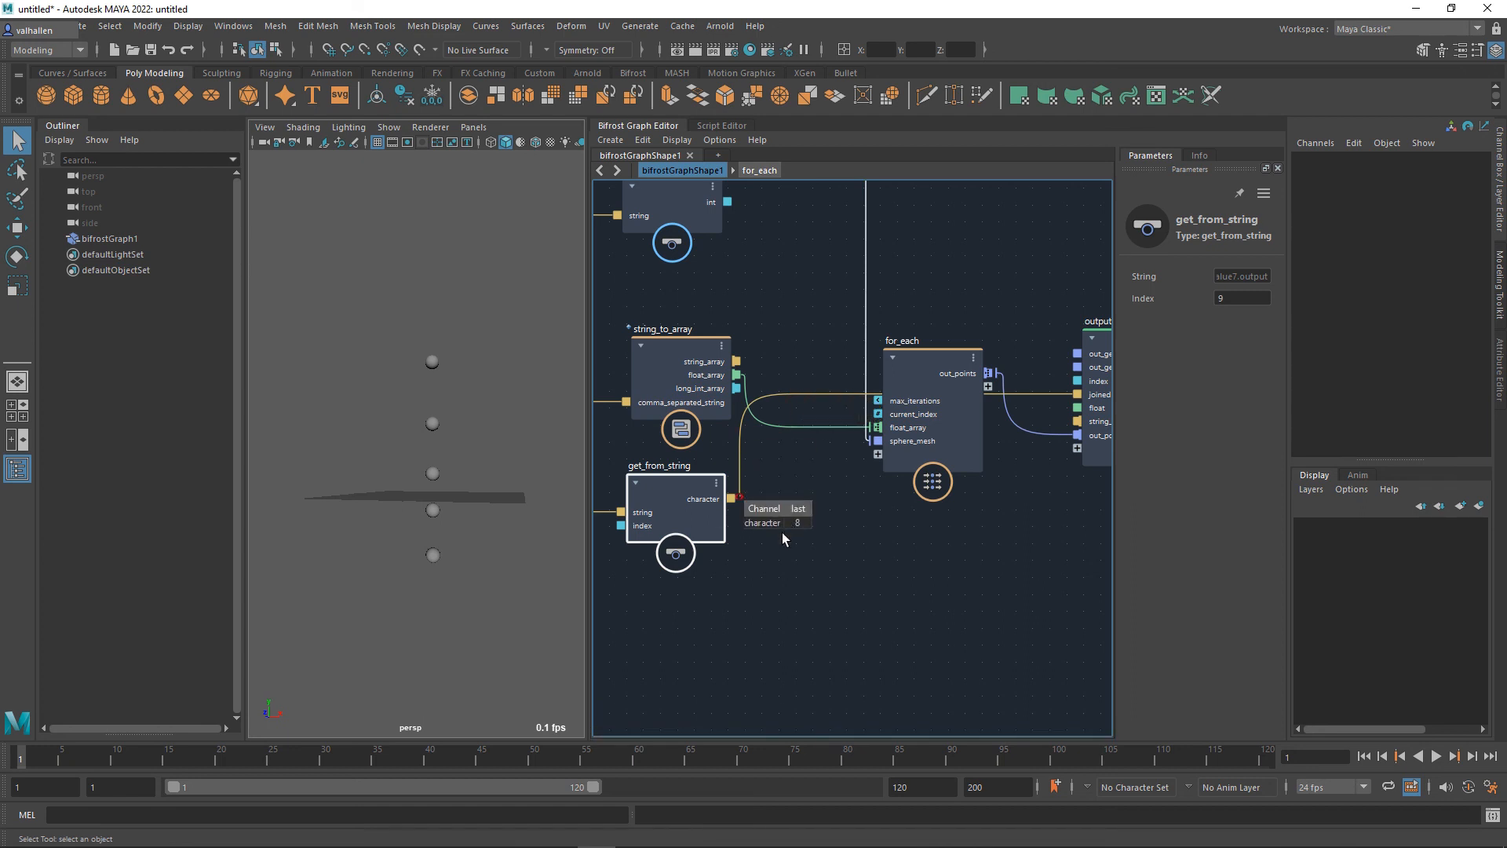
Step: Set get_from_string's index to 2 and compare the watched character with the source string
{"action": "middle_click_drag", "start_coordinate": [858, 551], "coordinate": [1077, 572], "text": "alt"}
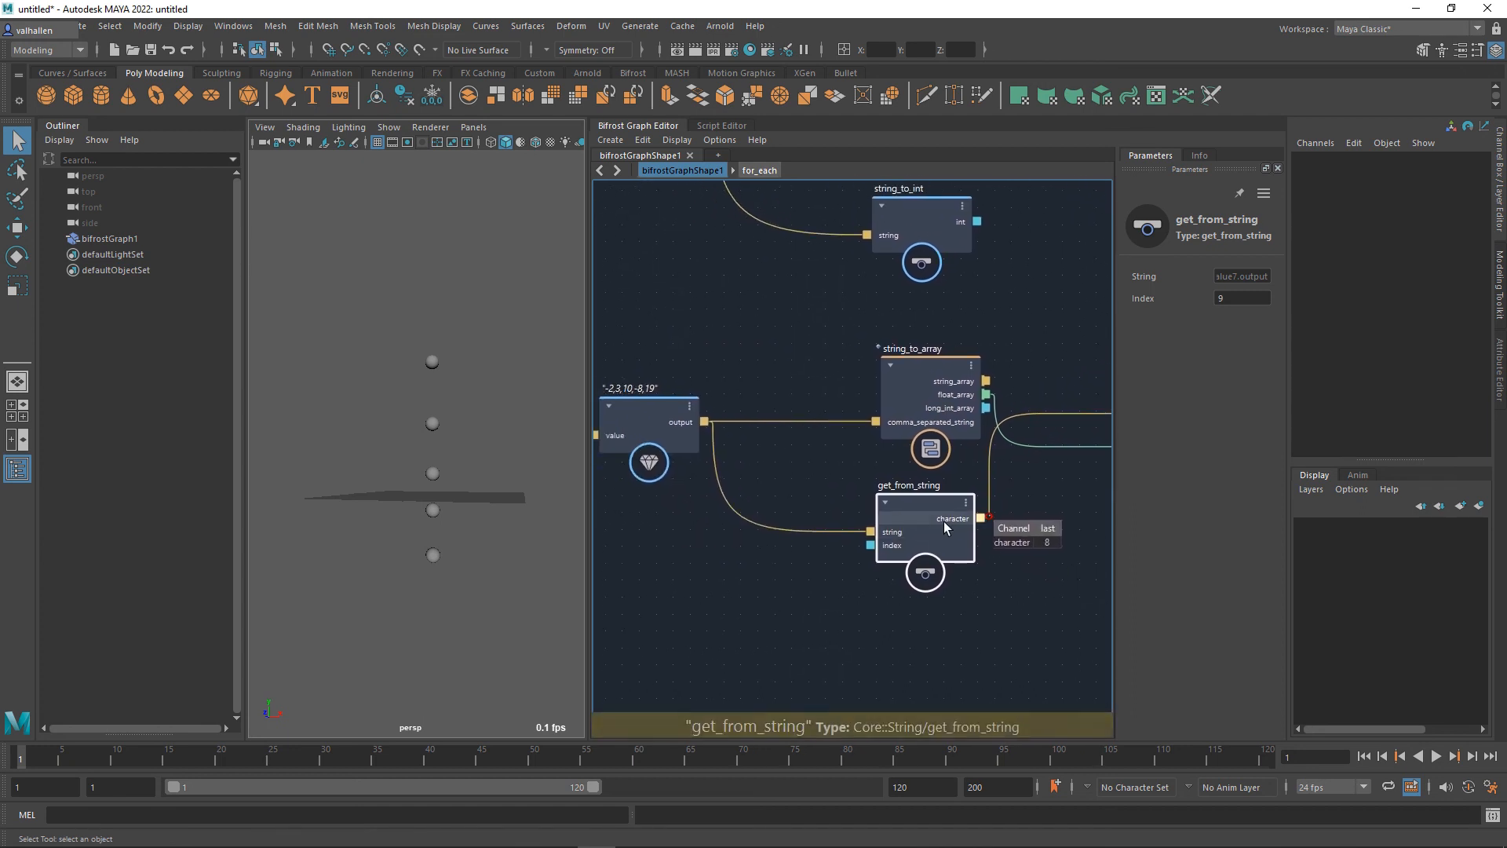
{"action": "left_click", "coordinate": [1228, 298]}
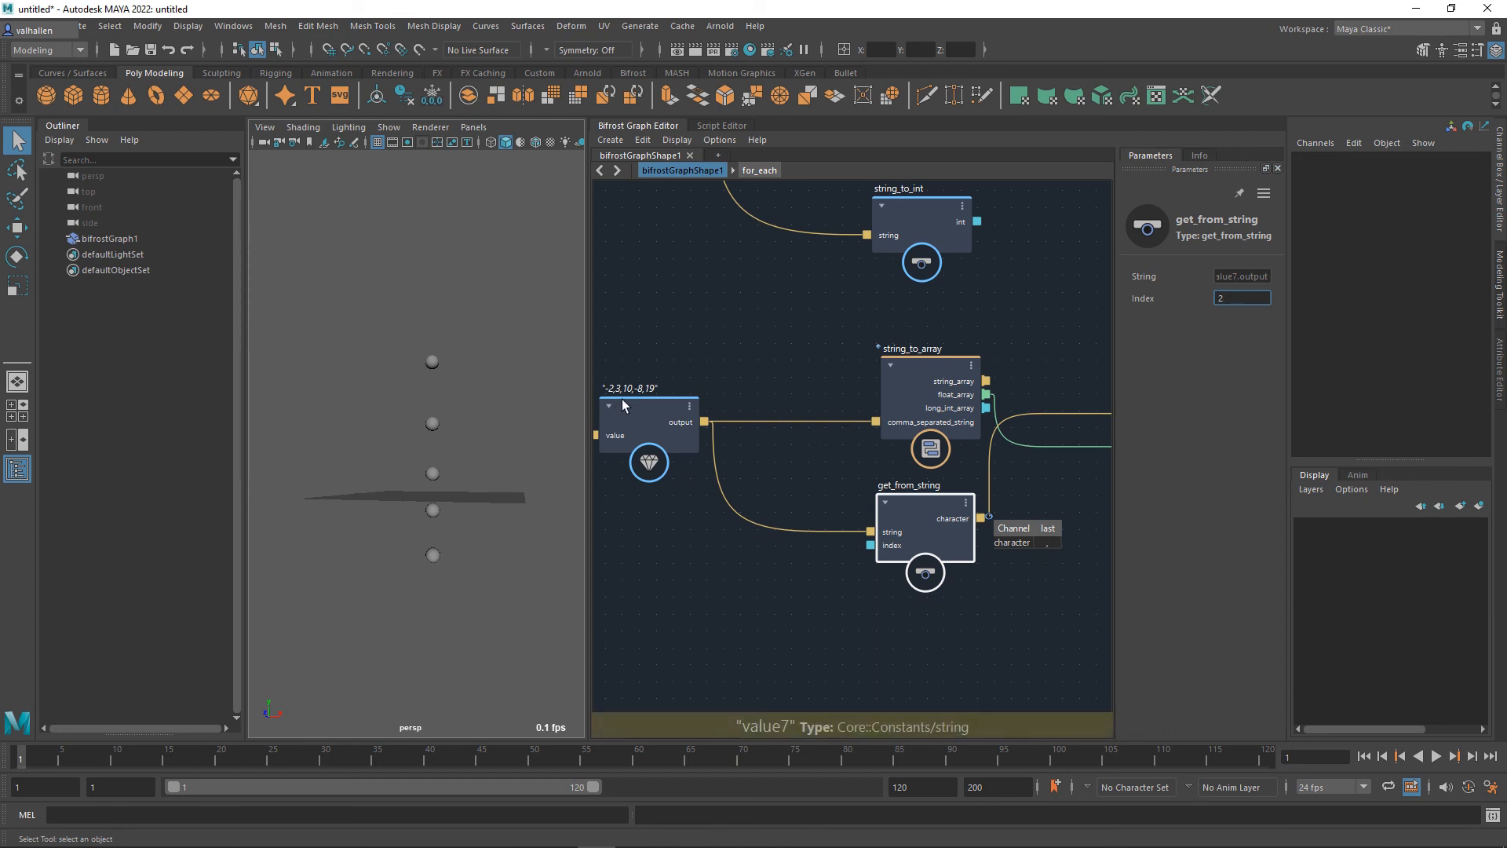
Step: Add a slice_string node and place it beneath get_from_string
{"action": "middle_click_drag", "start_coordinate": [865, 624], "coordinate": [804, 498]}
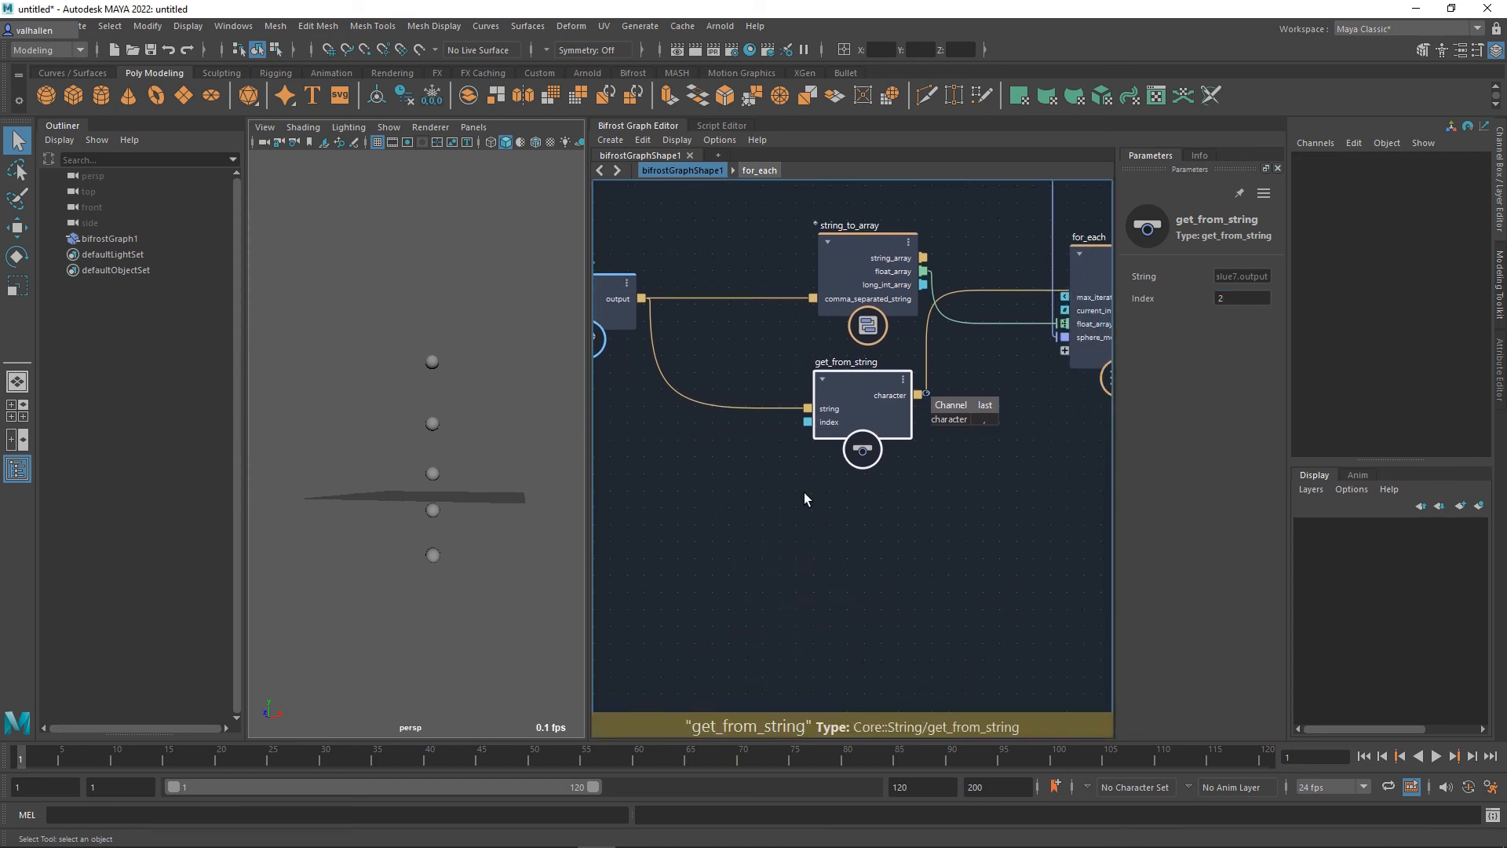
{"action": "key", "text": "Tab"}
{"action": "mouse_move", "coordinate": [848, 530]}
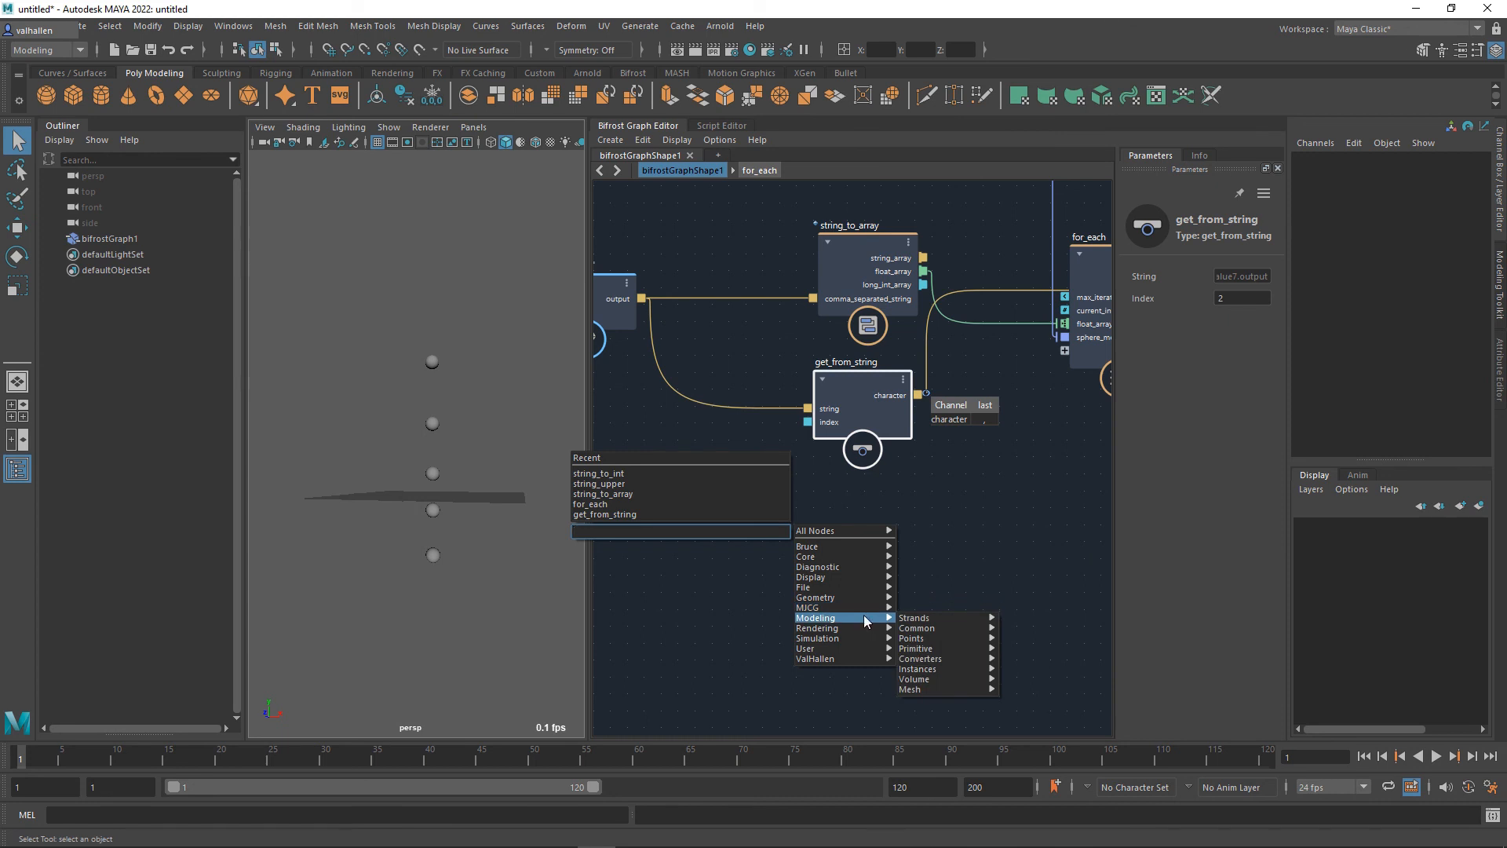
{"action": "mouse_move", "coordinate": [864, 556]}
{"action": "mouse_move", "coordinate": [953, 630]}
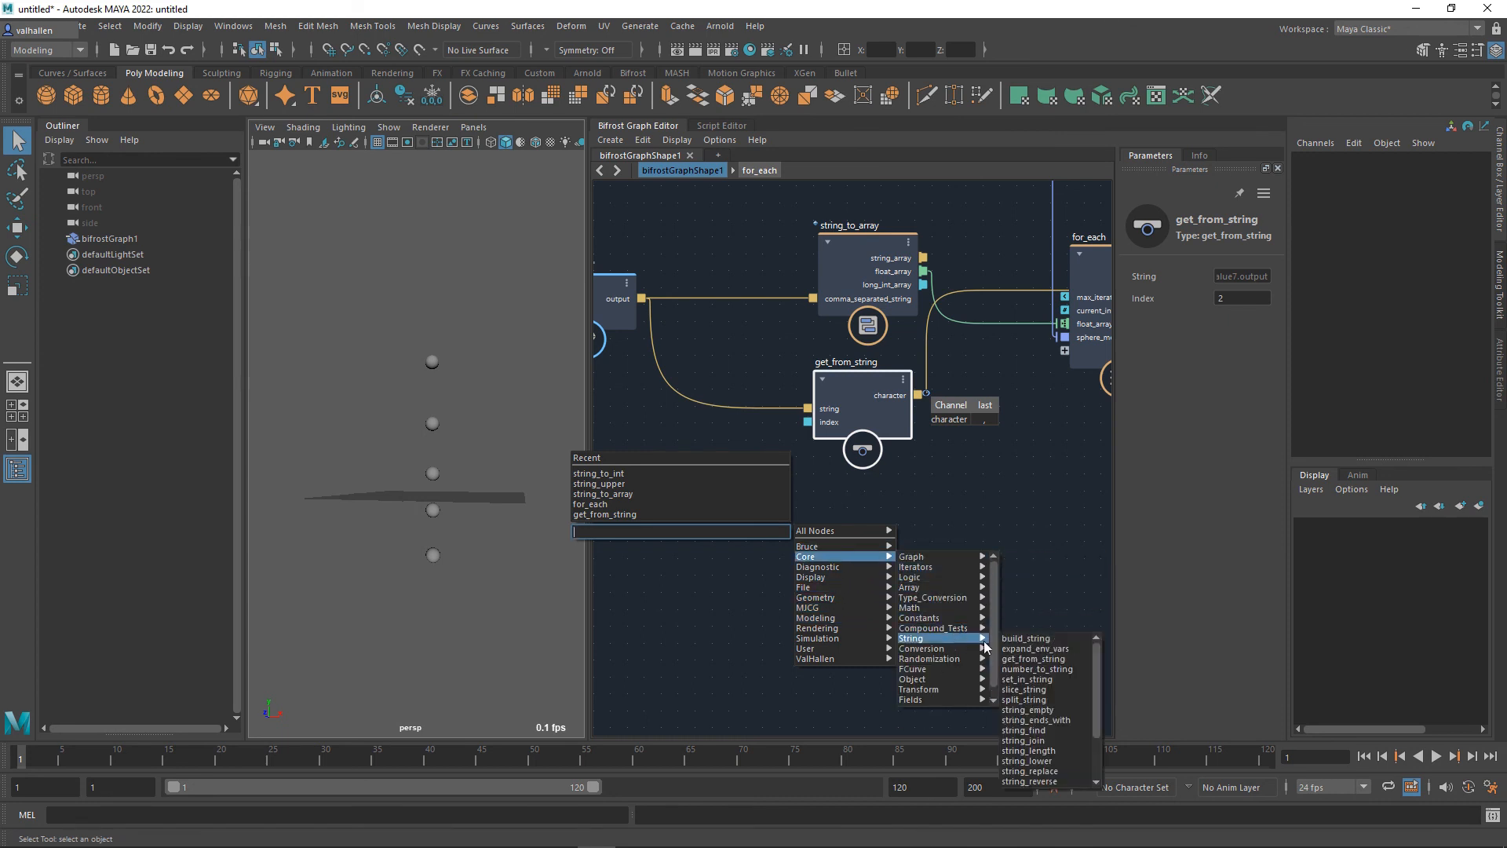
{"action": "left_click", "coordinate": [1077, 688]}
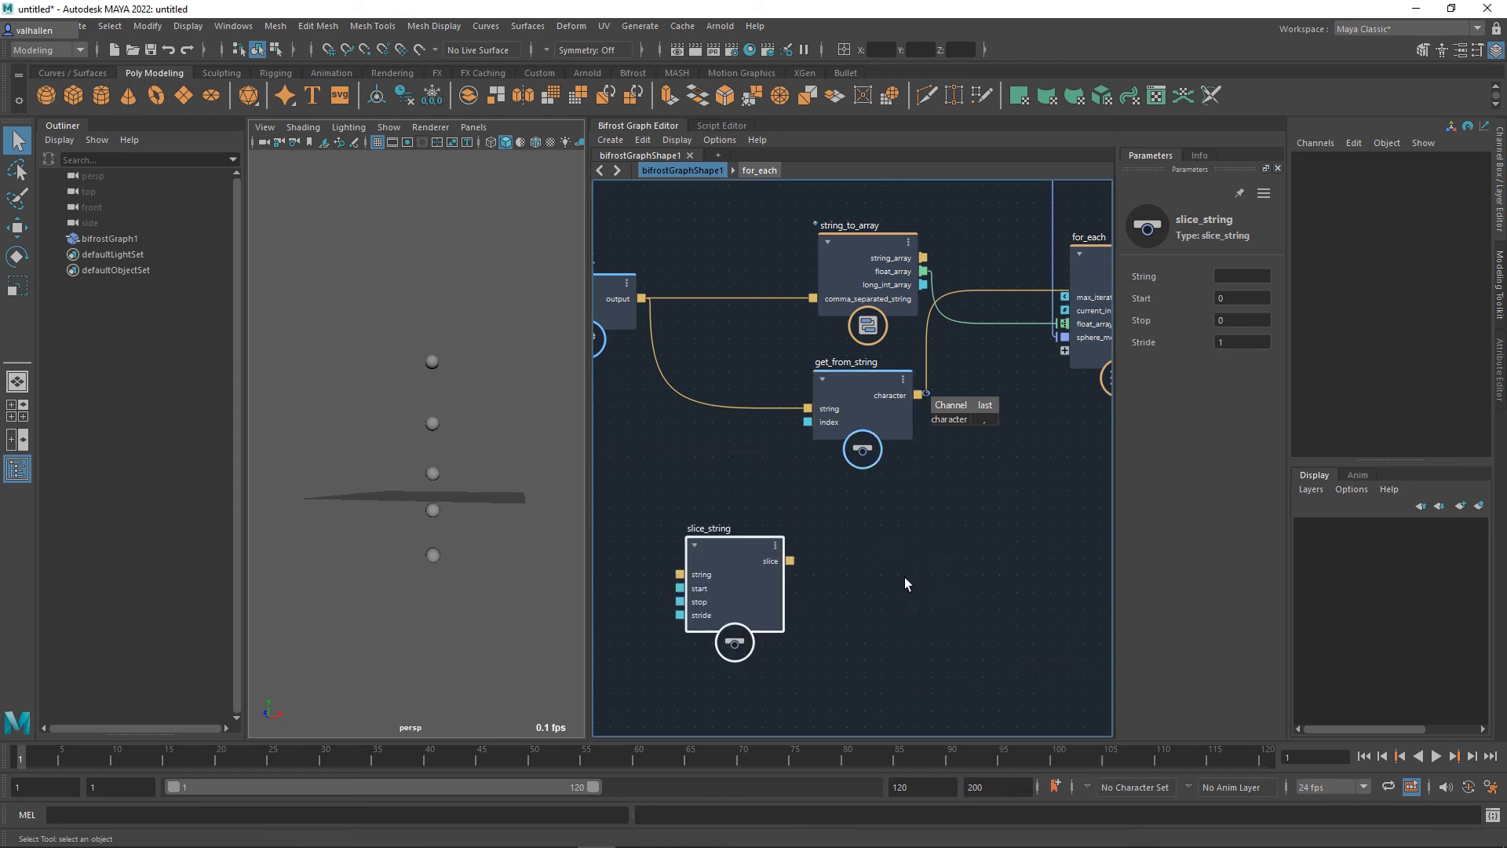
{"action": "left_click_drag", "start_coordinate": [965, 561], "coordinate": [958, 516]}
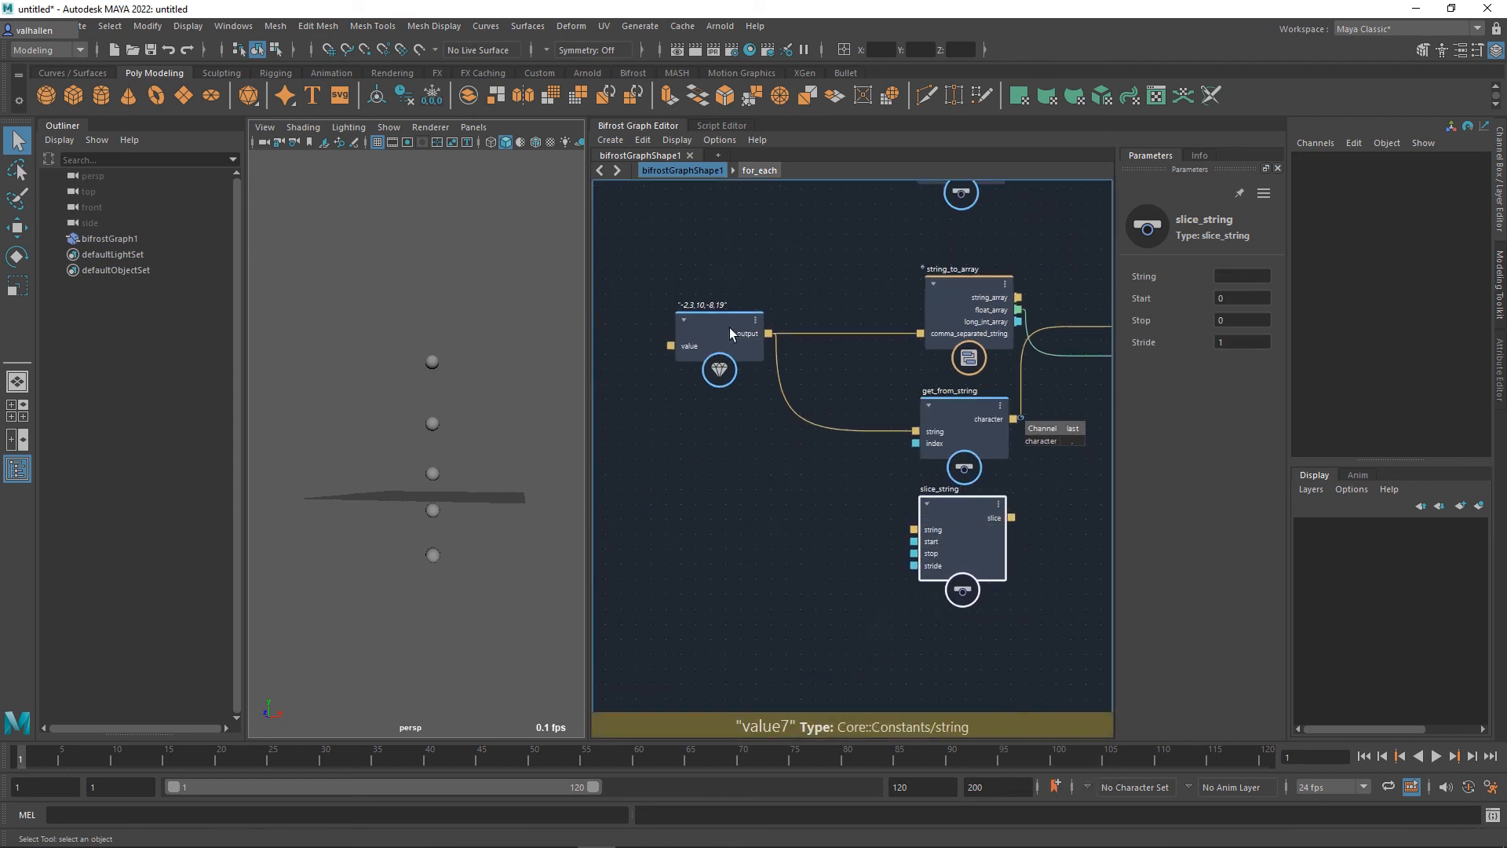
Step: Feed the "-2,3,10,-8,19" value into slice_string's string input and set stop to -1 and stride to 2
{"action": "left_click_drag", "start_coordinate": [769, 334], "coordinate": [914, 529]}
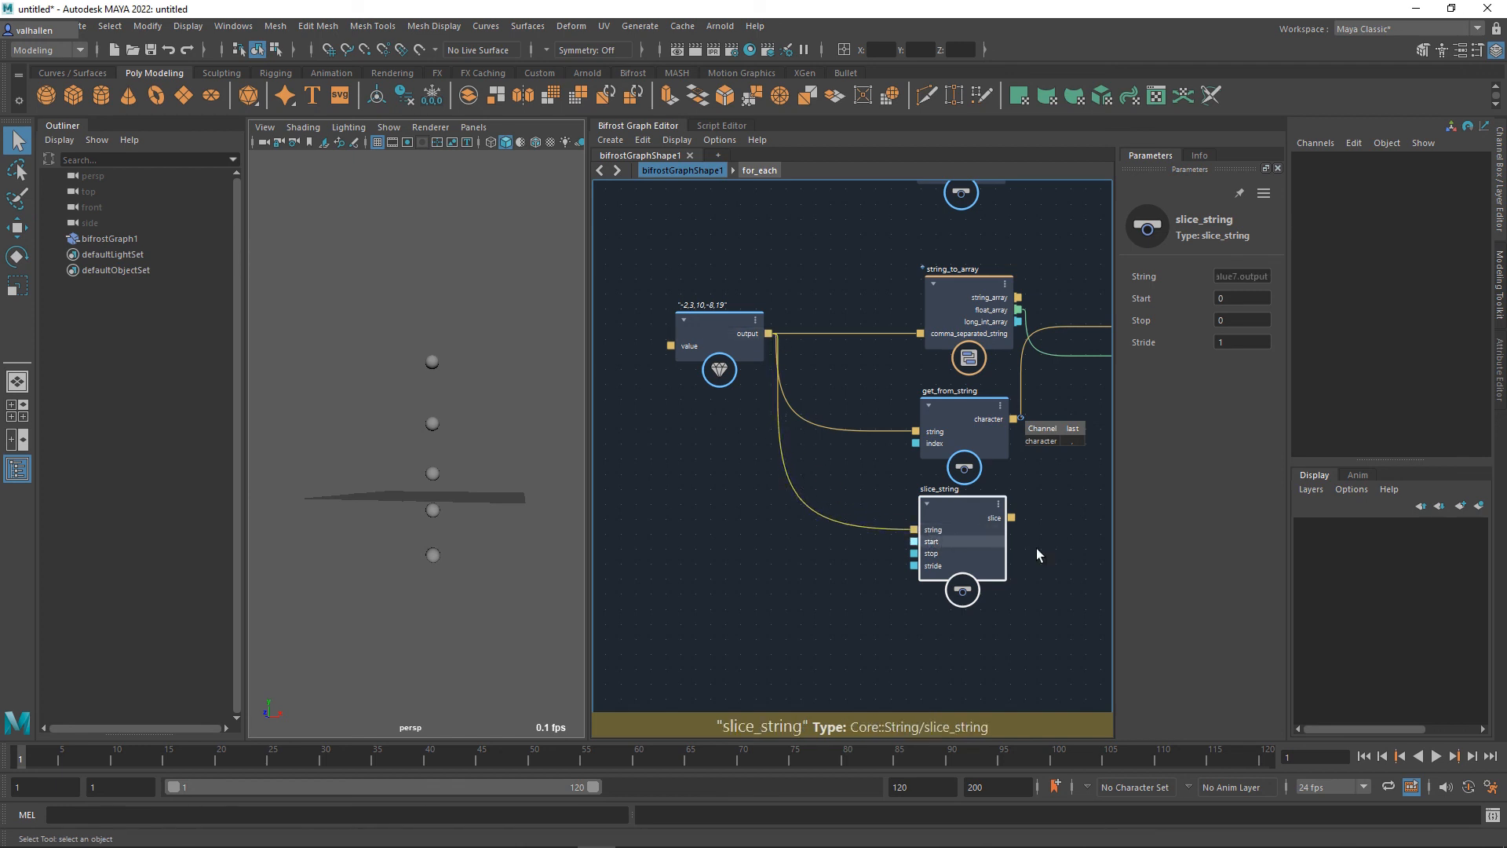
{"action": "middle_click_drag", "start_coordinate": [1085, 501], "coordinate": [1051, 514]}
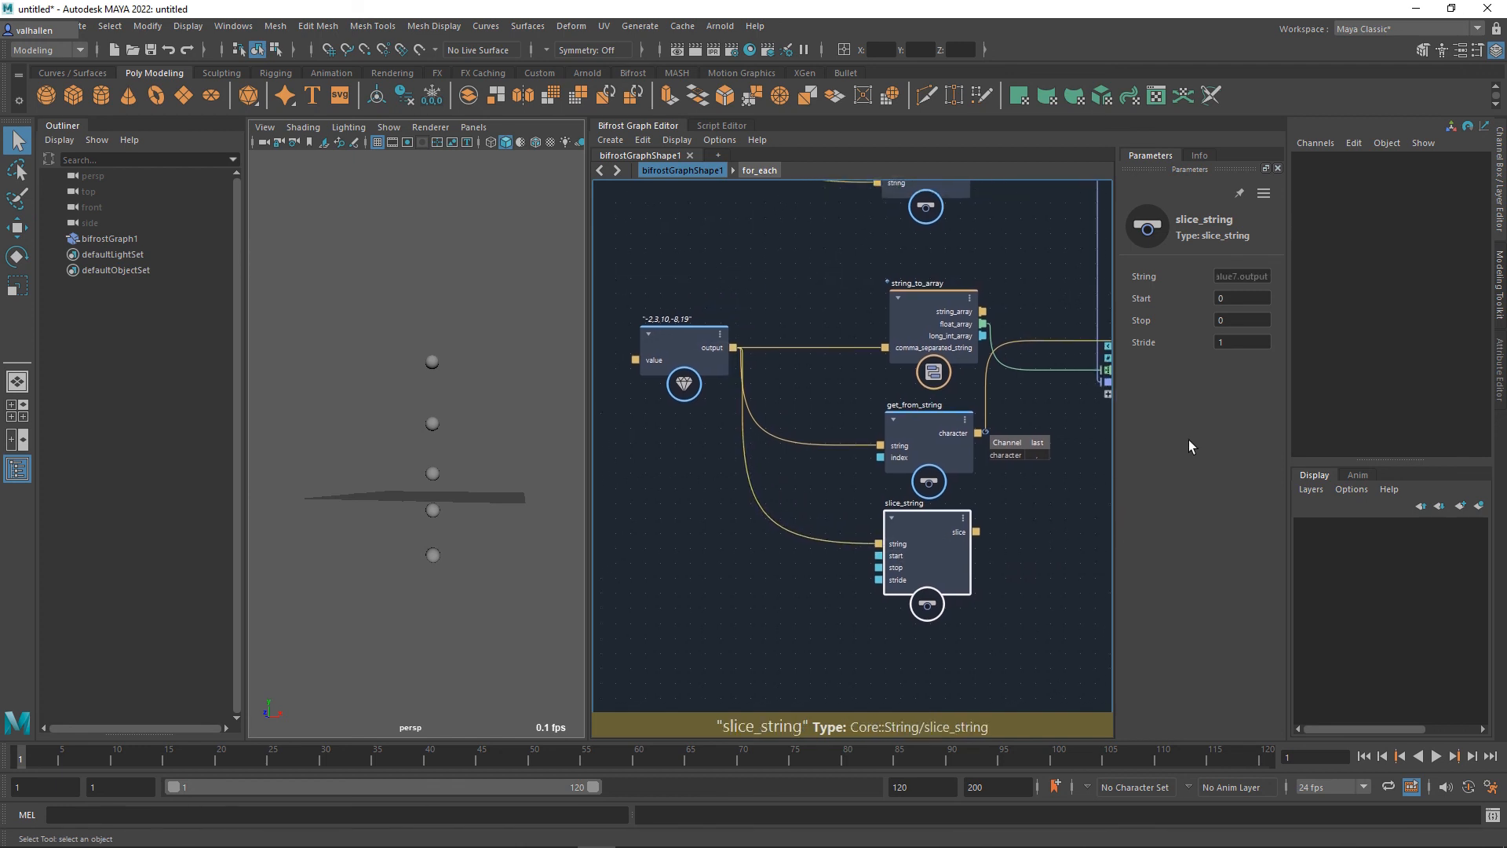
{"action": "left_click", "coordinate": [1240, 322]}
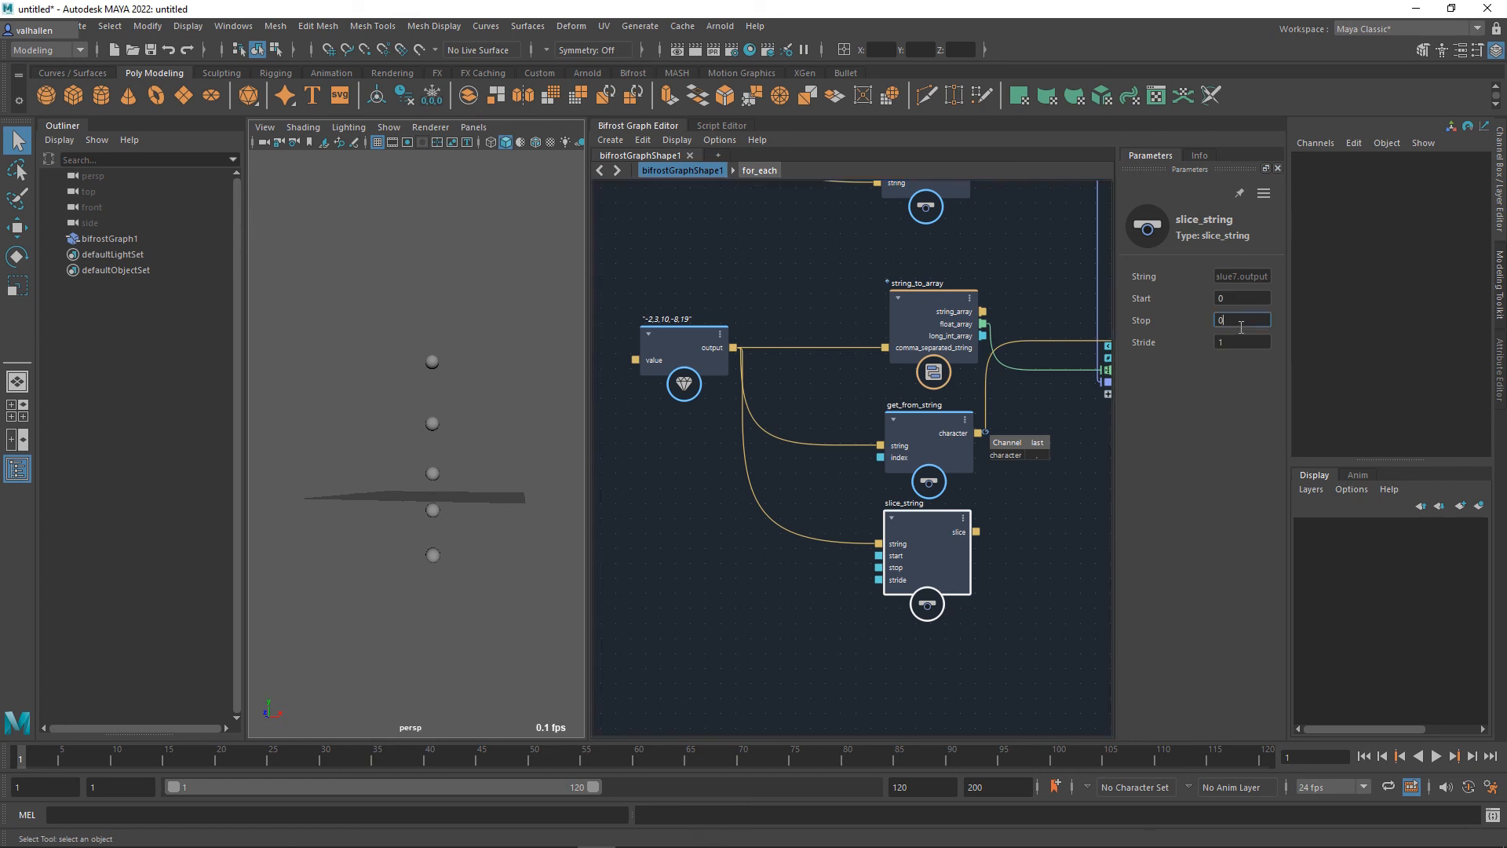
{"action": "type", "text": "-1"}
{"action": "key", "text": "Tab"}
{"action": "type", "text": "2"}
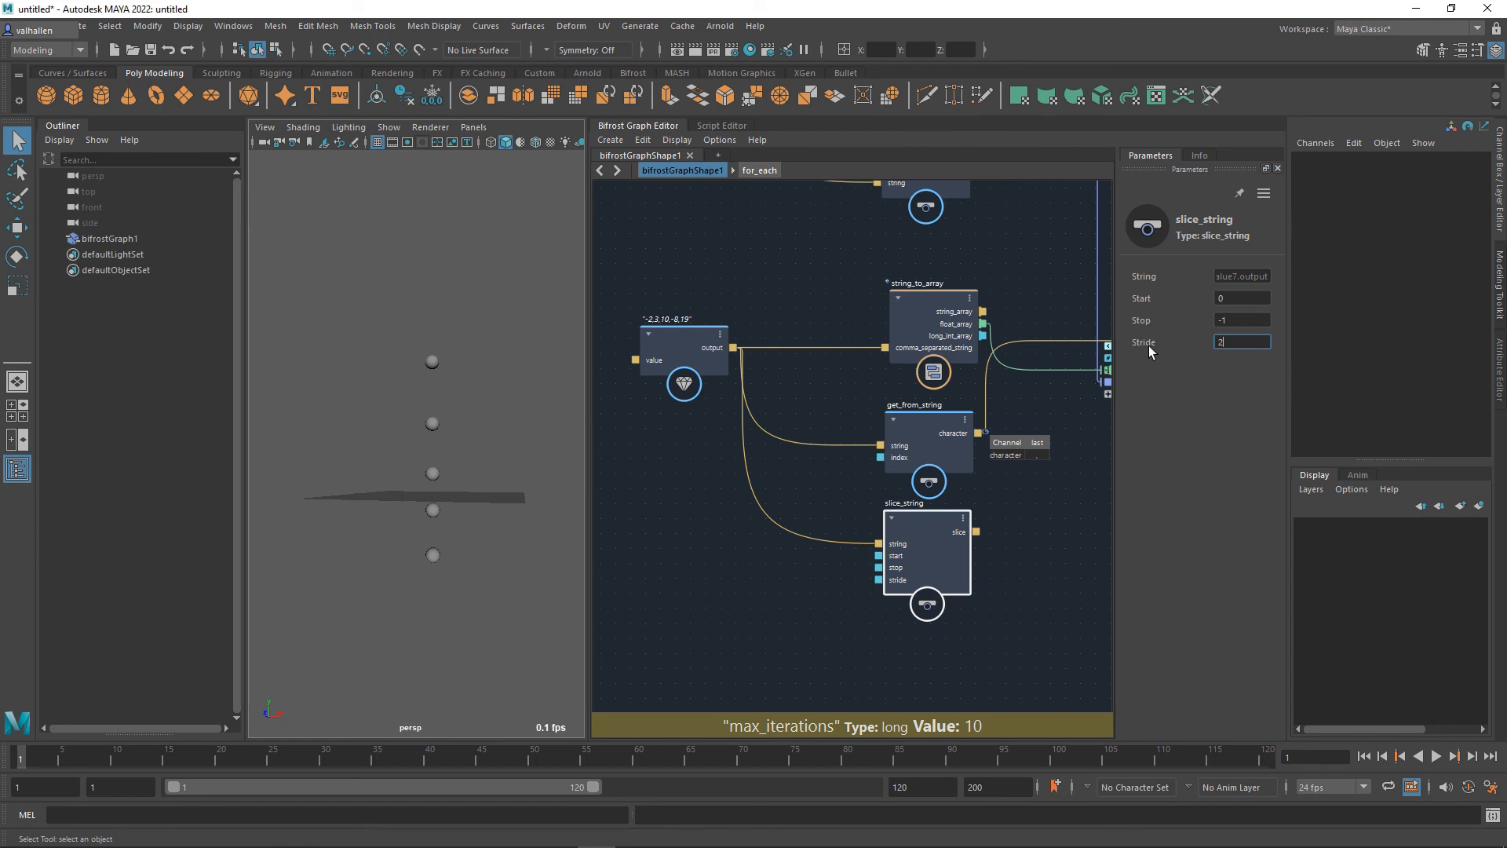
Step: Connect slice_string's slice to the output node's joined port and compare the watchpoint with the source string
{"action": "middle_click_drag", "start_coordinate": [986, 554], "coordinate": [765, 564]}
{"action": "left_click_drag", "start_coordinate": [756, 540], "coordinate": [947, 400]}
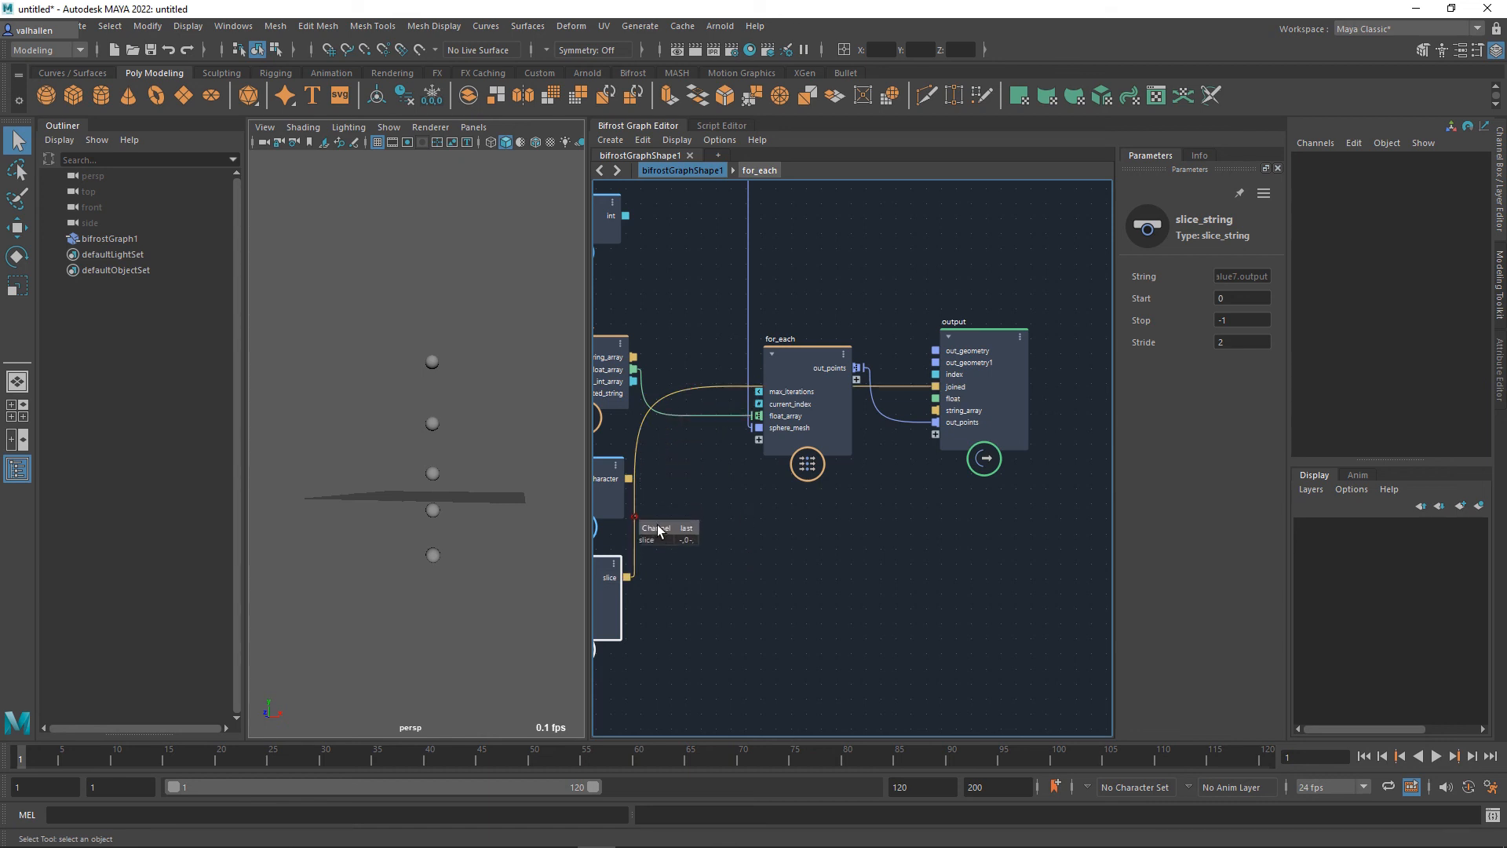
{"action": "middle_click_drag", "start_coordinate": [738, 649], "coordinate": [964, 641], "text": "alt"}
{"action": "scroll", "coordinate": [986, 621], "scroll_direction": "up", "scroll_amount": 2}
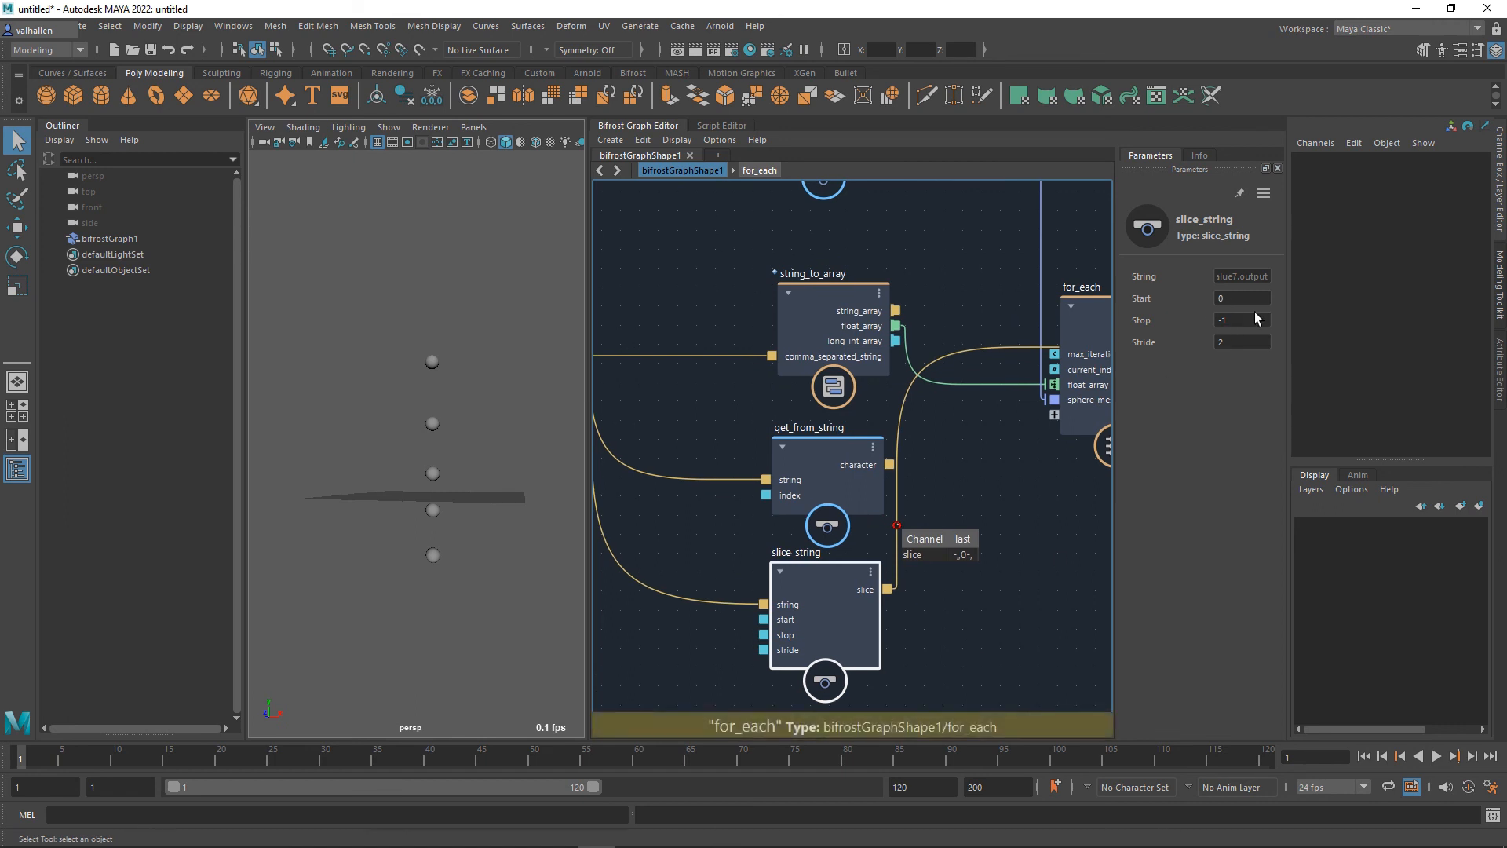
{"action": "middle_click_drag", "start_coordinate": [993, 495], "coordinate": [1132, 497], "text": "alt"}
{"action": "middle_click_drag", "start_coordinate": [875, 434], "coordinate": [878, 435], "text": "alt"}
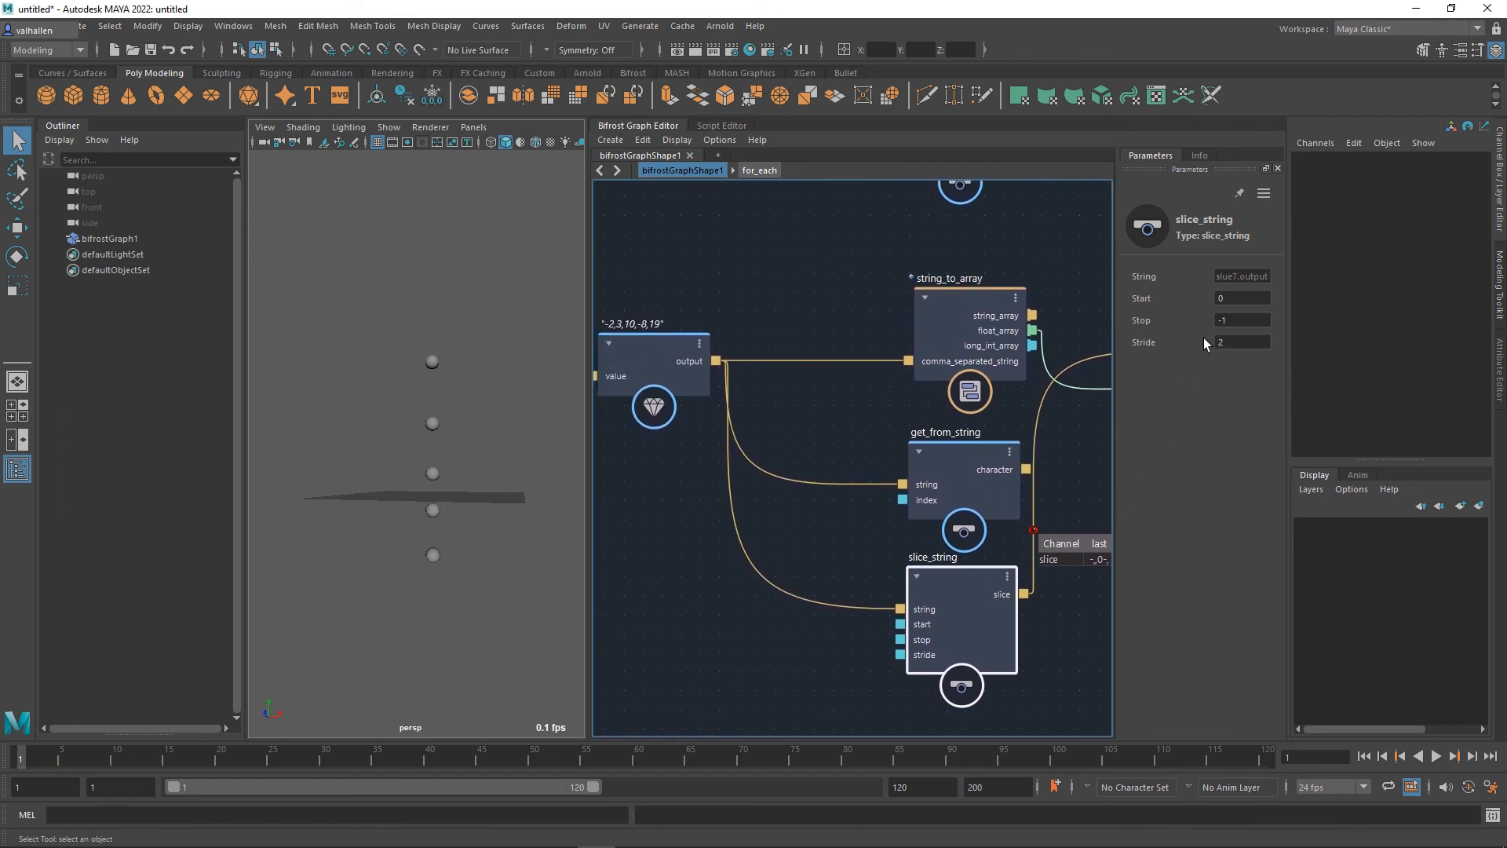
Step: Set slice_string's stop to 5 and stride to 1, and compare the watched slice with the source string
{"action": "left_click_drag", "start_coordinate": [1236, 322], "coordinate": [1176, 326]}
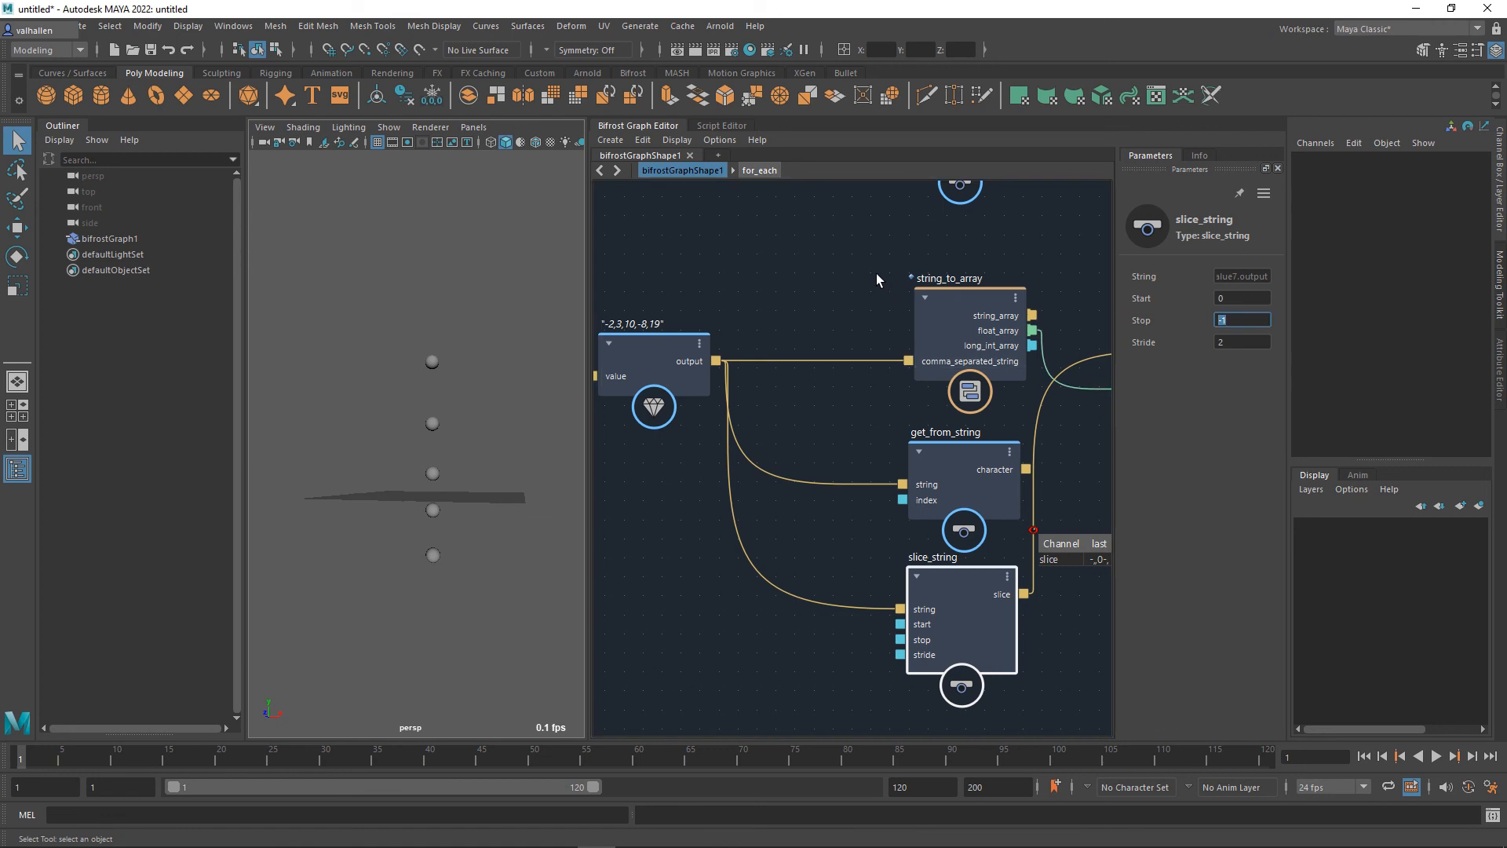
{"action": "type", "text": "5"}
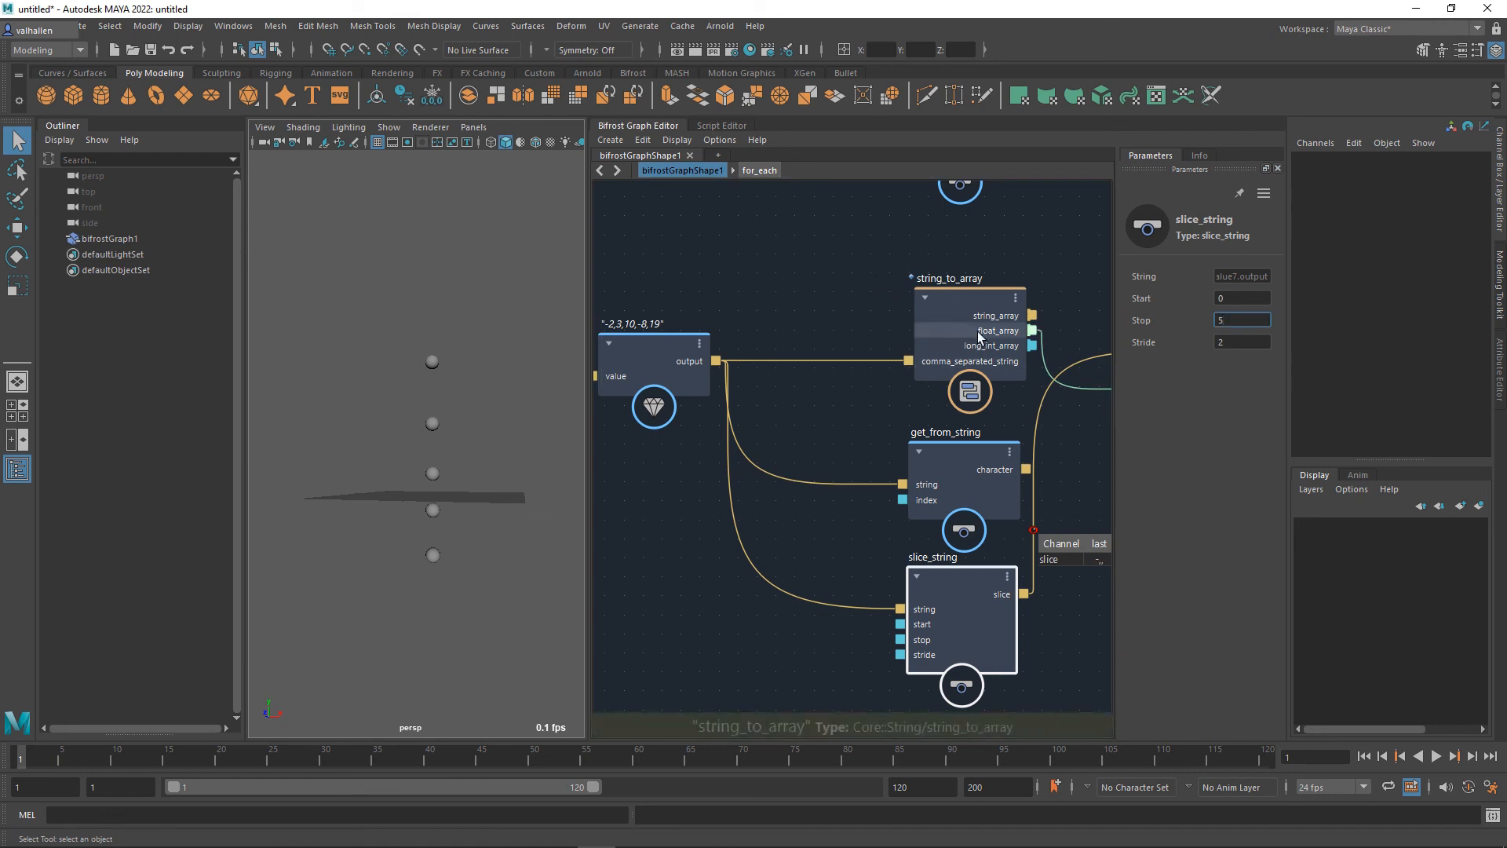
{"action": "key", "text": "Tab"}
{"action": "type", "text": "1"}
{"action": "key", "text": "Return"}
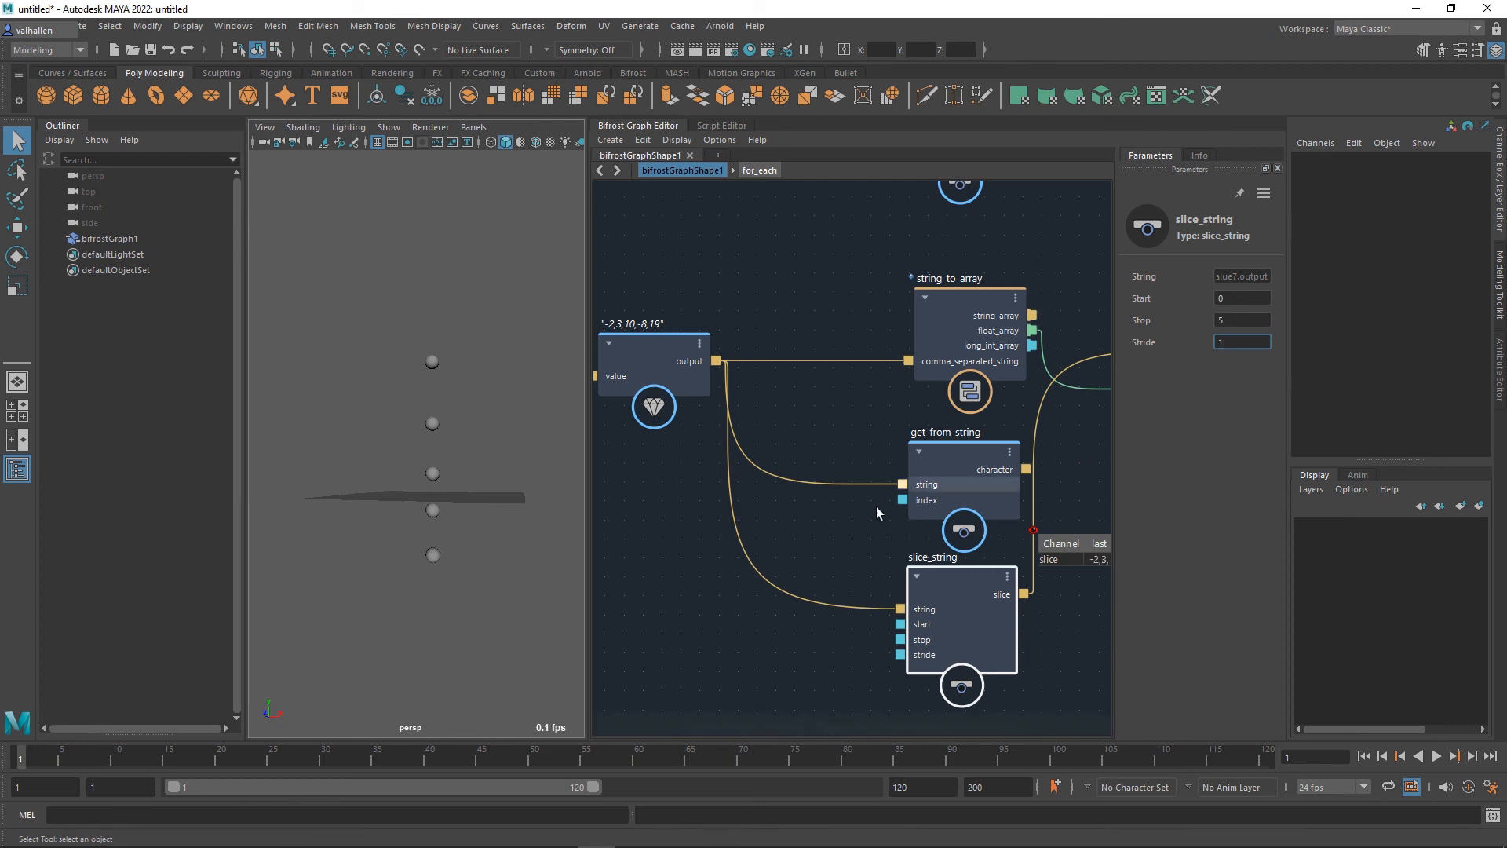
{"action": "middle_click_drag", "start_coordinate": [815, 547], "coordinate": [745, 548], "text": "alt"}
{"action": "middle_click_drag", "start_coordinate": [1012, 632], "coordinate": [1035, 635], "text": "alt"}
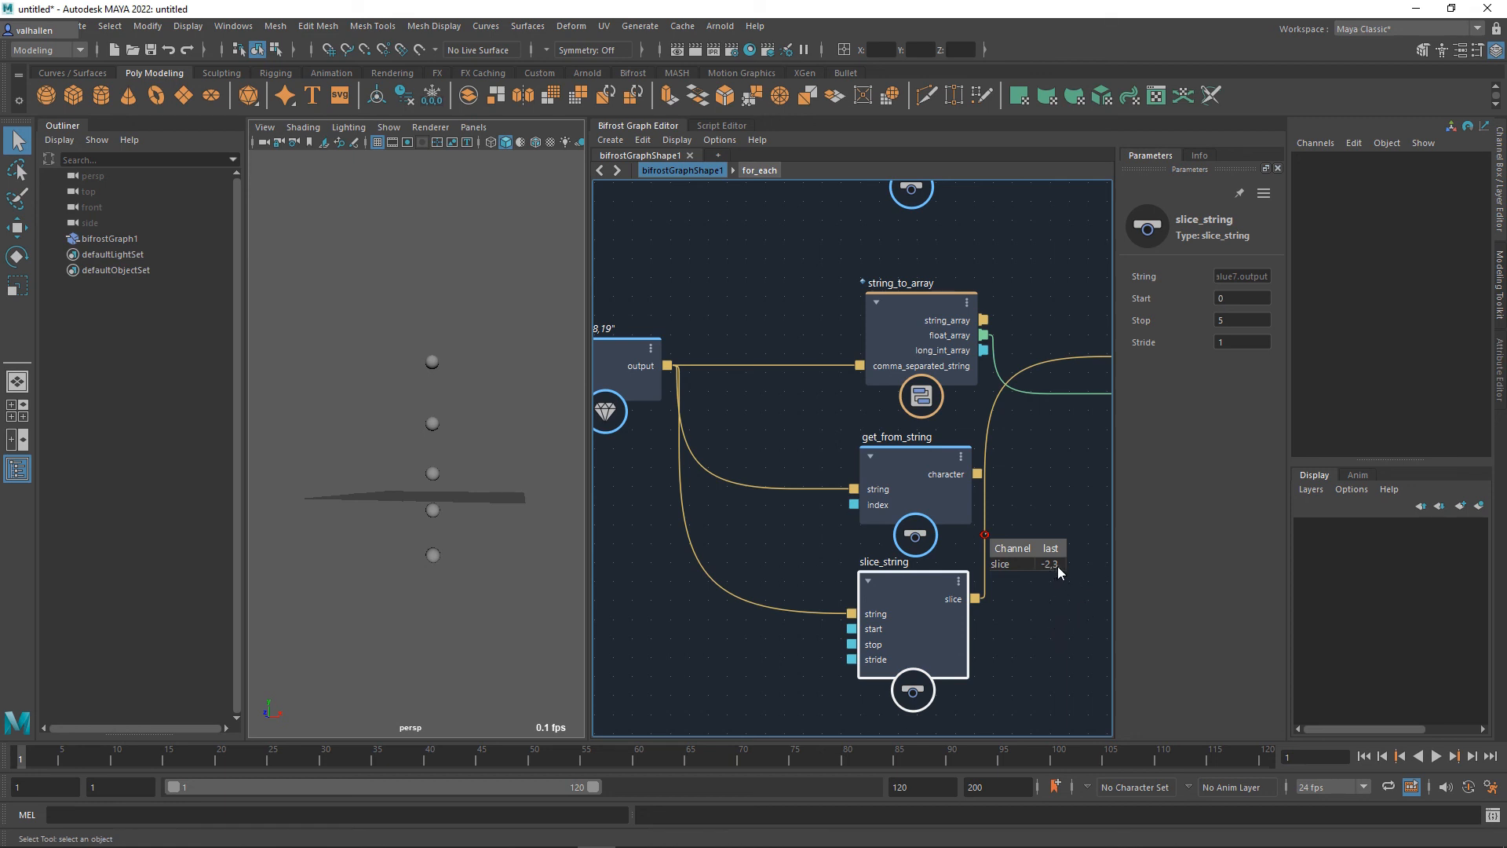
{"action": "middle_click_drag", "start_coordinate": [845, 536], "coordinate": [977, 576], "text": "alt"}
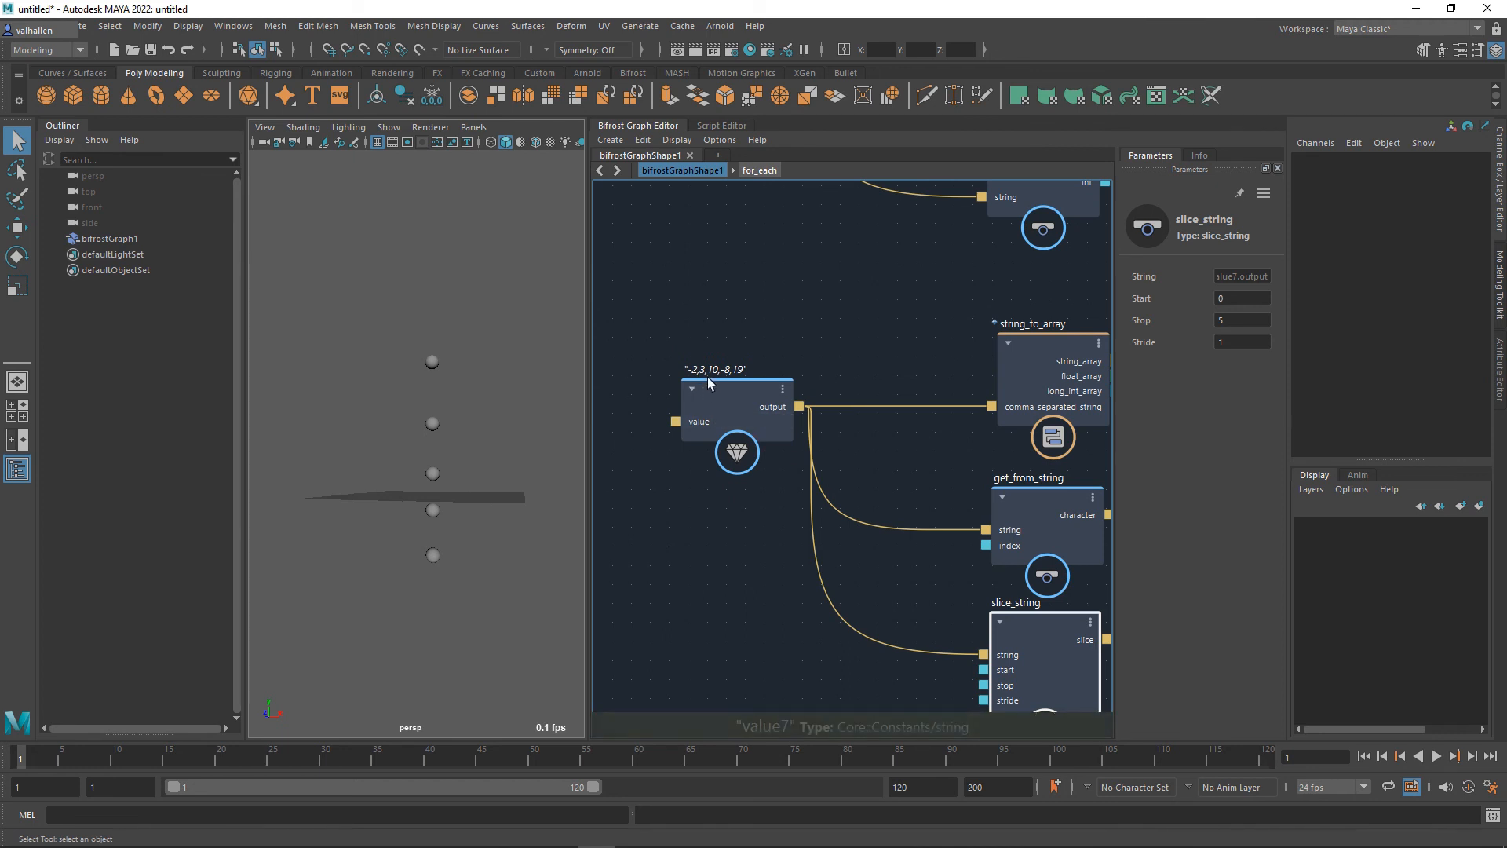
{"action": "middle_click_drag", "start_coordinate": [909, 532], "coordinate": [788, 431], "text": "alt"}
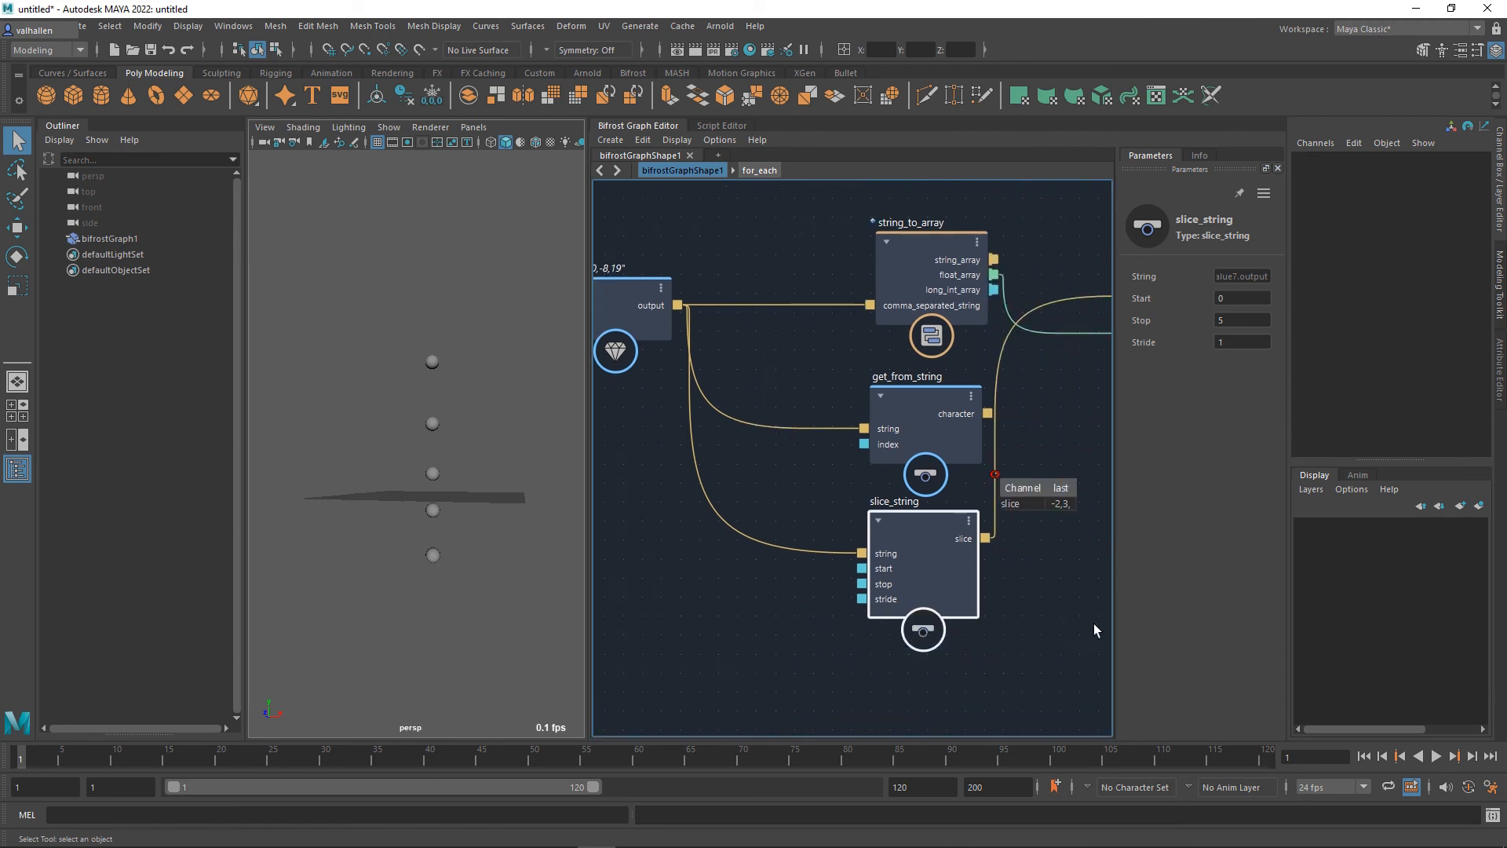
Step: Set slice_string's stride to 2 and check the watched slice against the source string
{"action": "middle_click_drag", "start_coordinate": [1094, 623], "coordinate": [1096, 612], "text": "alt"}
{"action": "left_click_drag", "start_coordinate": [1234, 343], "coordinate": [1158, 346]}
{"action": "type", "text": "2"}
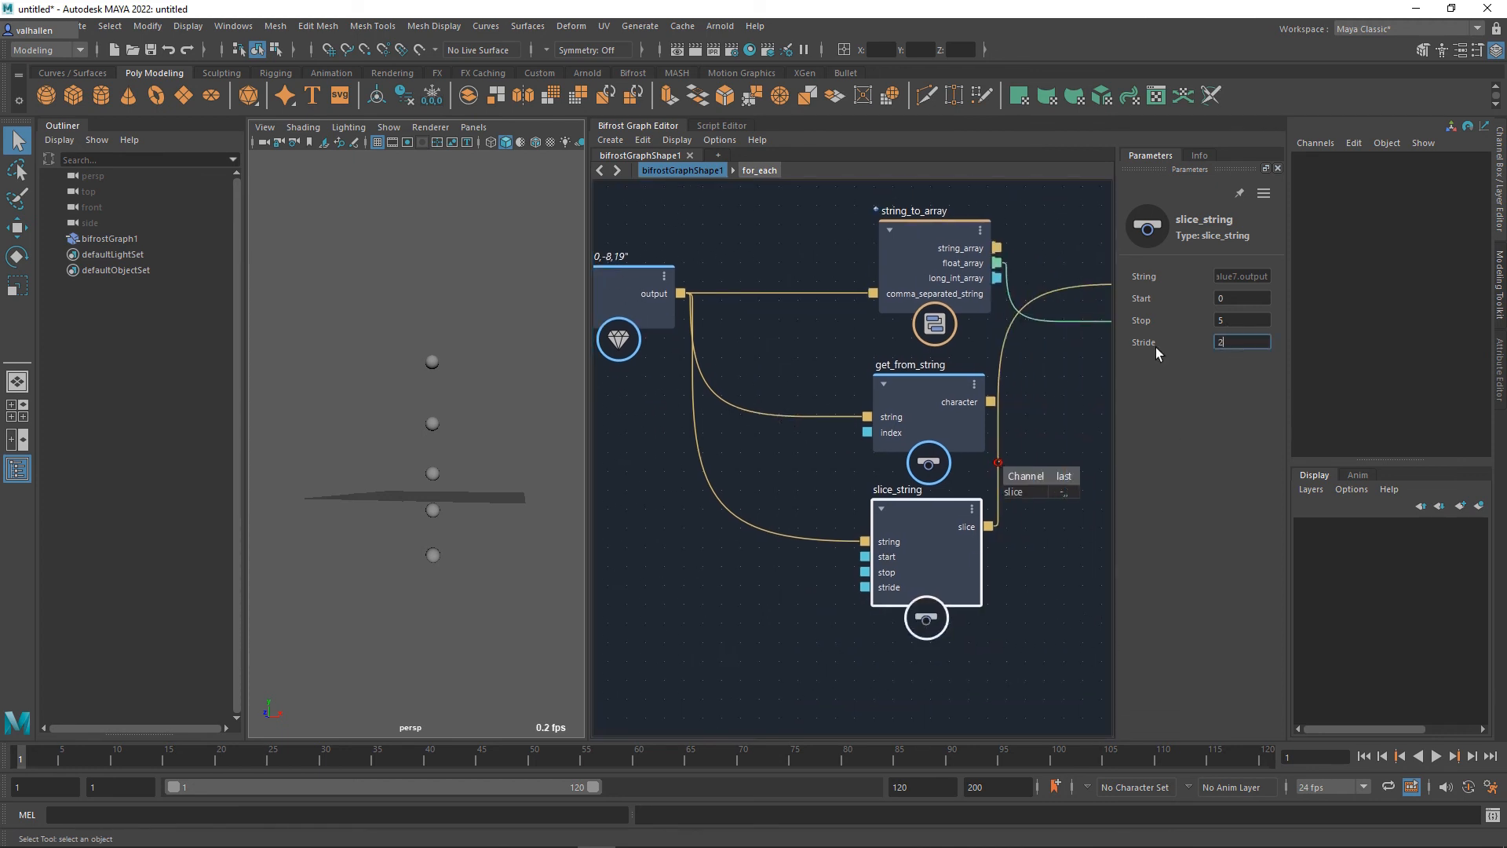
{"action": "middle_click_drag", "start_coordinate": [790, 467], "coordinate": [761, 489], "text": "alt"}
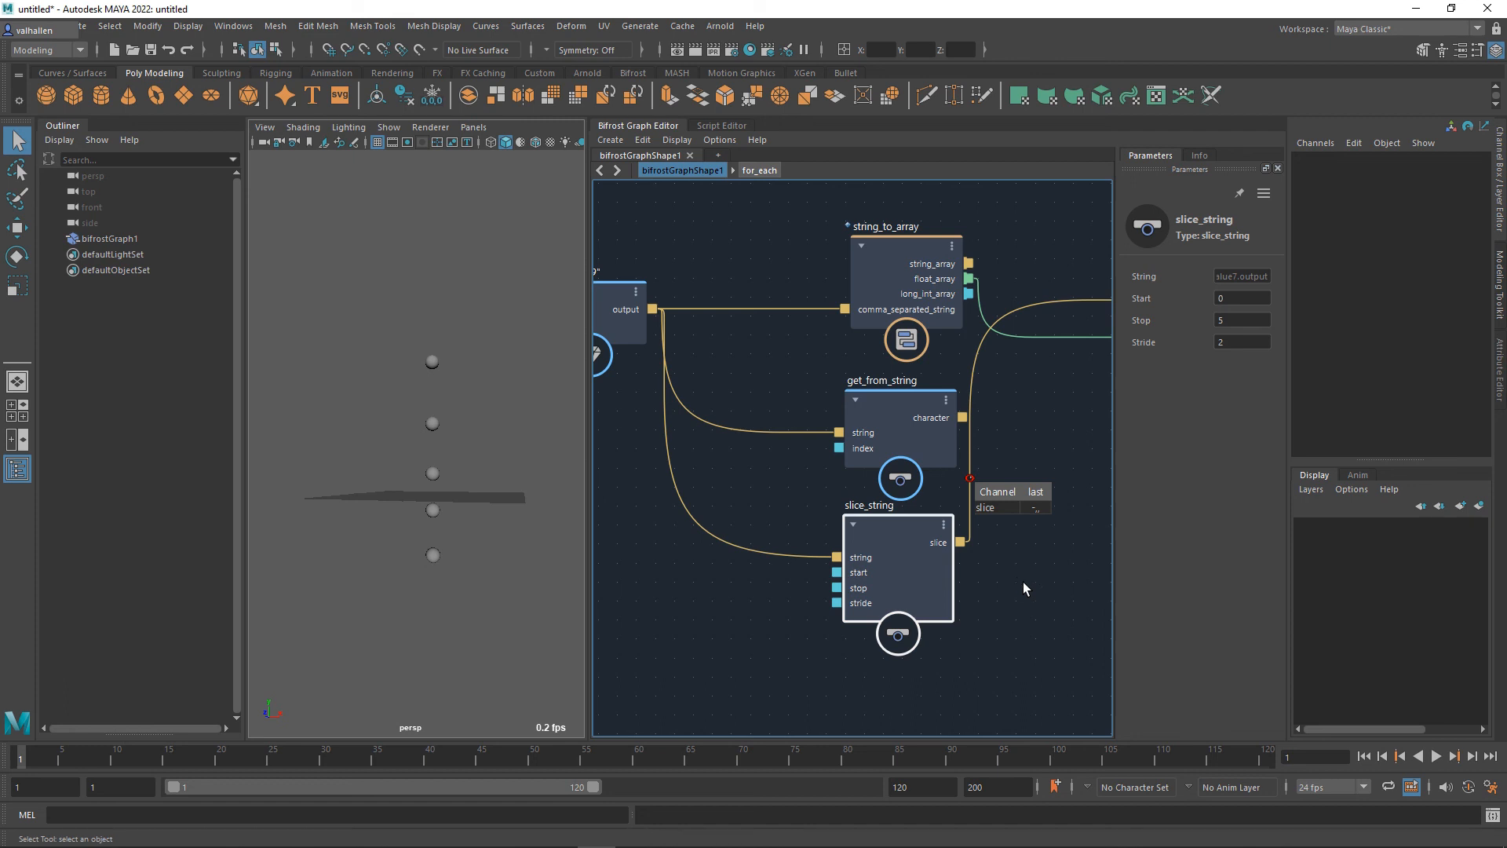
{"action": "middle_click_drag", "start_coordinate": [1063, 581], "coordinate": [1234, 681], "text": "alt"}
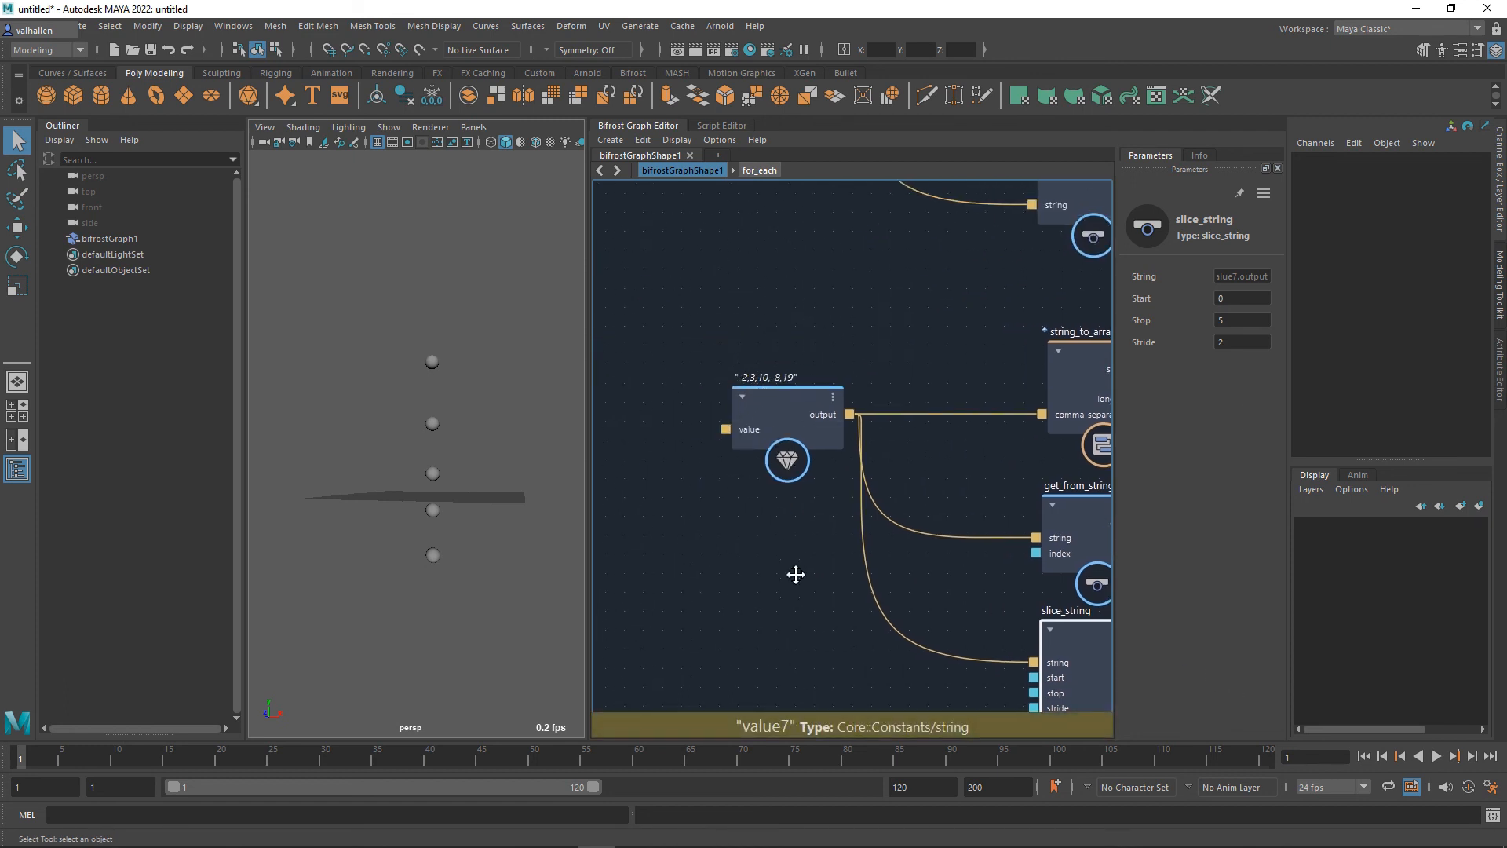
Step: Move the output node below for_each, level with slice_string, and look over the complete string-node graph
{"action": "key", "text": "f"}
{"action": "scroll", "coordinate": [991, 525], "scroll_direction": "down", "scroll_amount": 2}
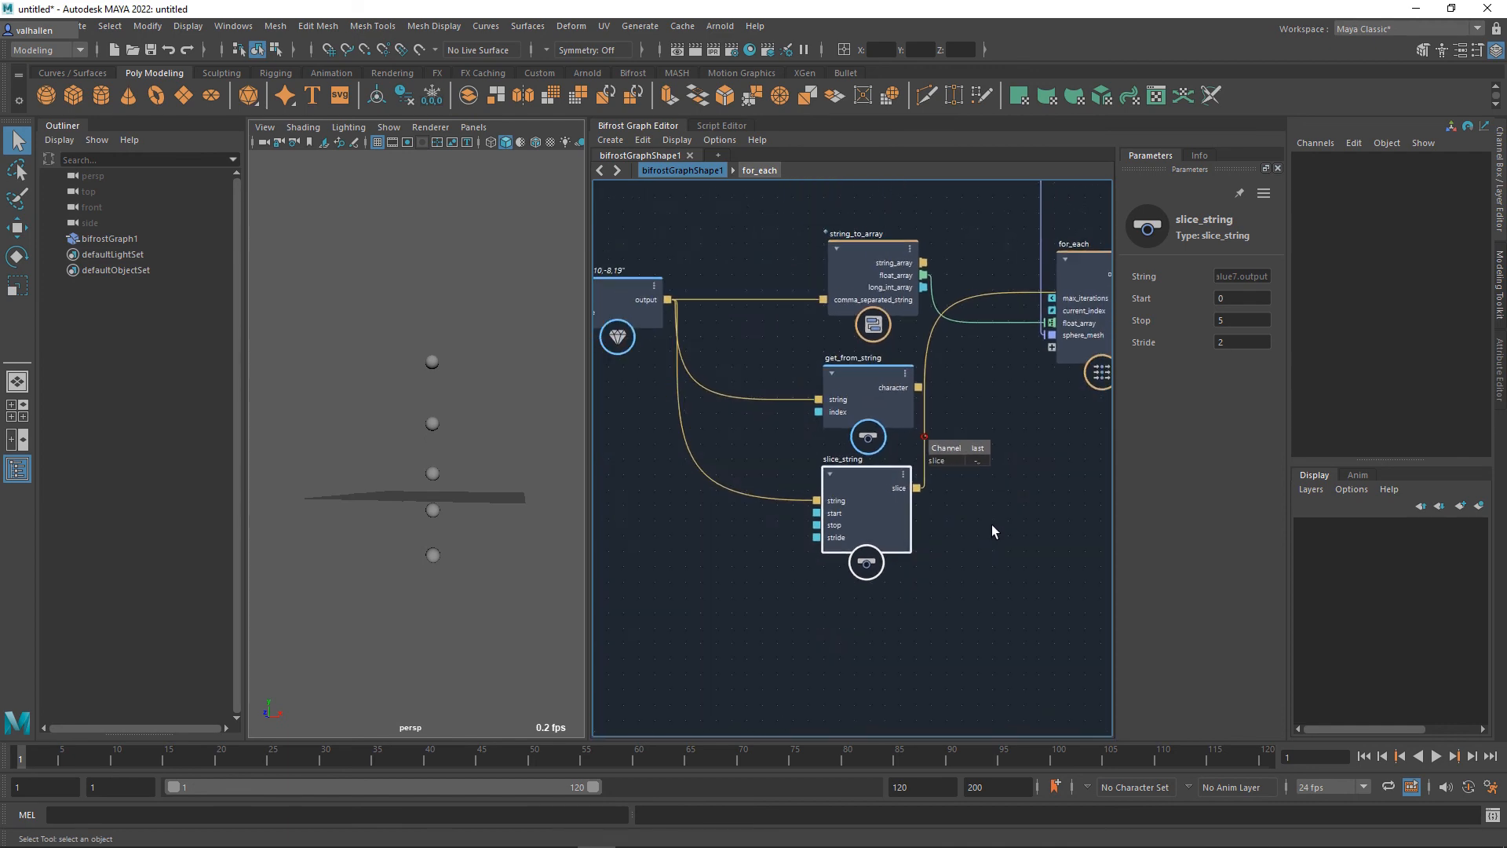
{"action": "middle_click_drag", "start_coordinate": [990, 526], "coordinate": [934, 596], "text": "alt"}
{"action": "key", "text": "alt+Tab"}
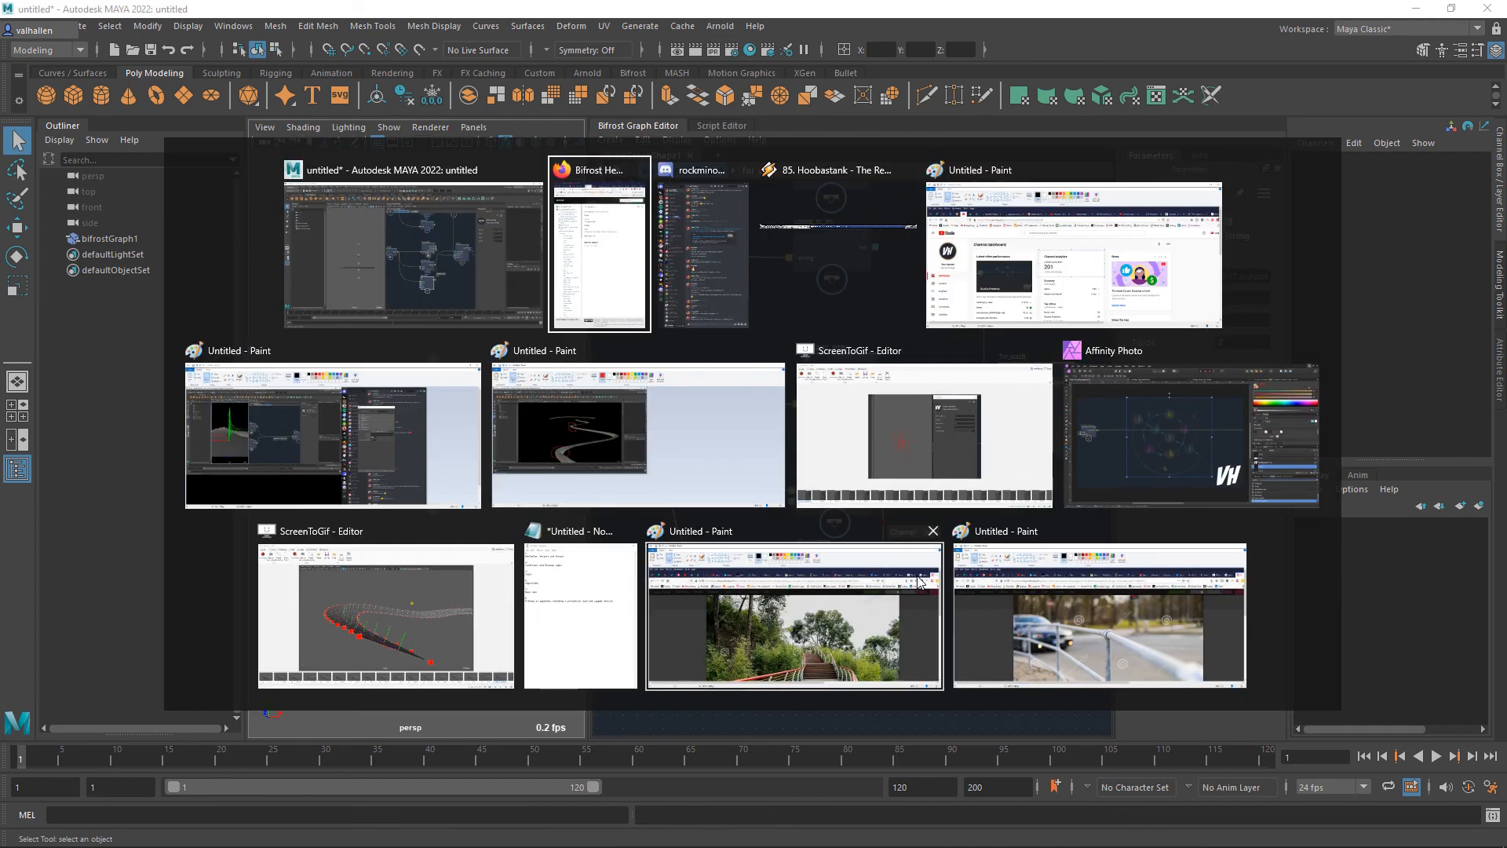
{"action": "scroll", "coordinate": [959, 554], "scroll_direction": "down", "scroll_amount": 5}
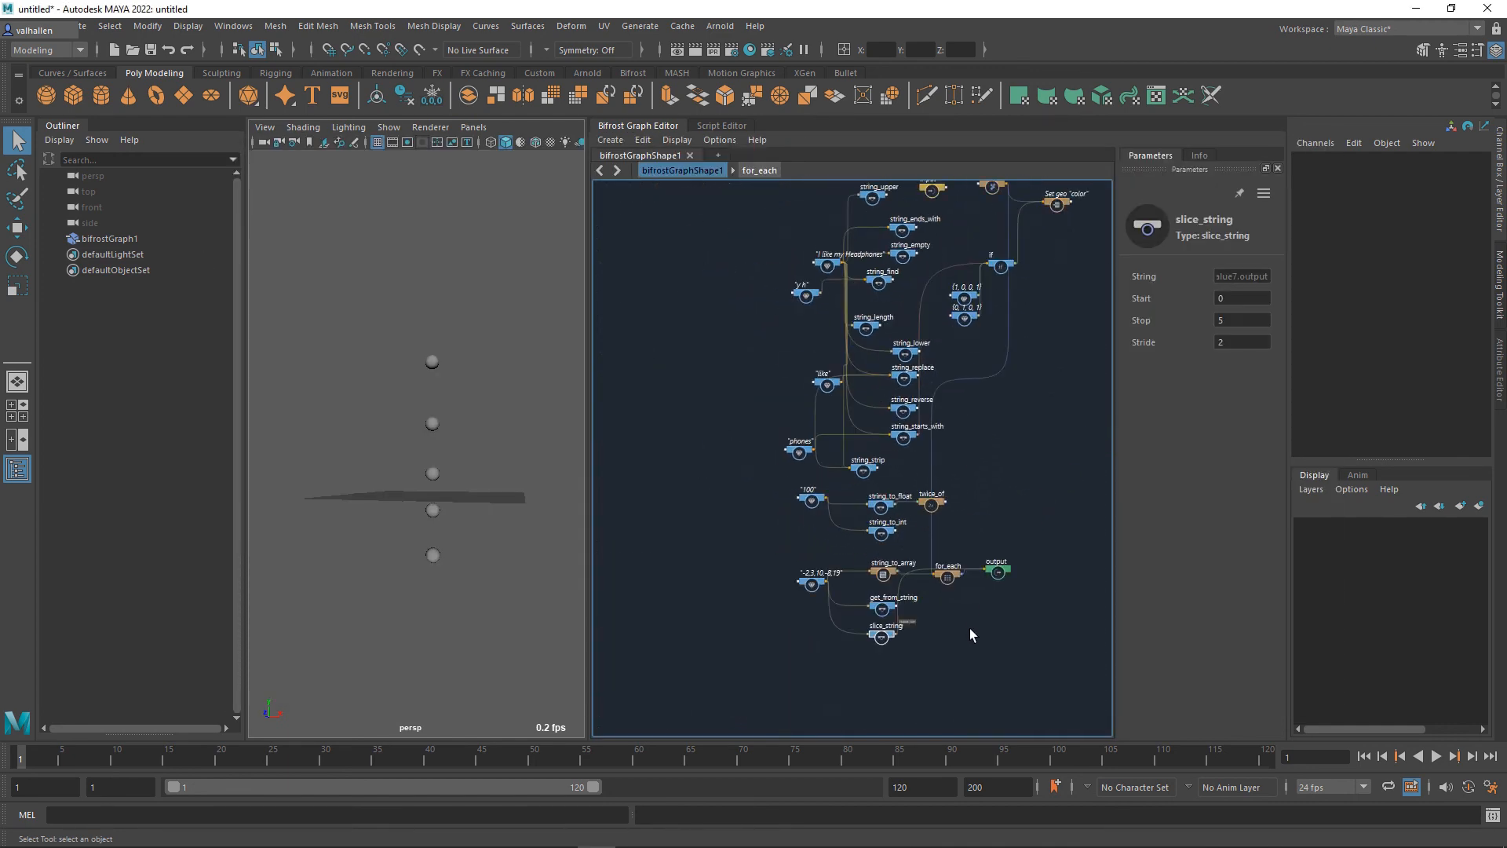
{"action": "left_click", "coordinate": [1000, 575]}
{"action": "left_click_drag", "start_coordinate": [1000, 575], "coordinate": [994, 641]}
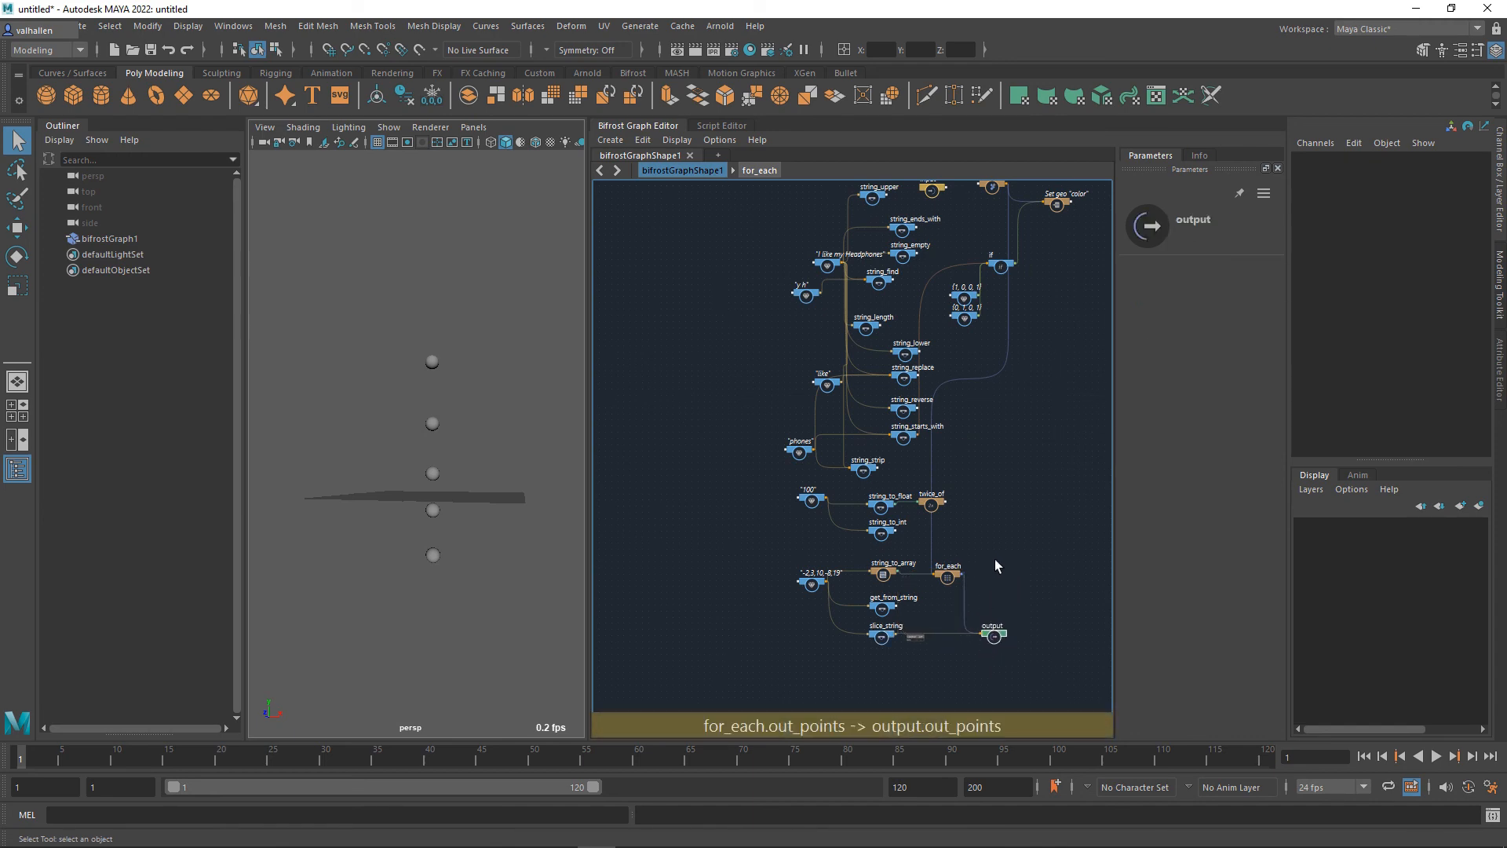
{"action": "middle_click_drag", "start_coordinate": [986, 562], "coordinate": [988, 595]}
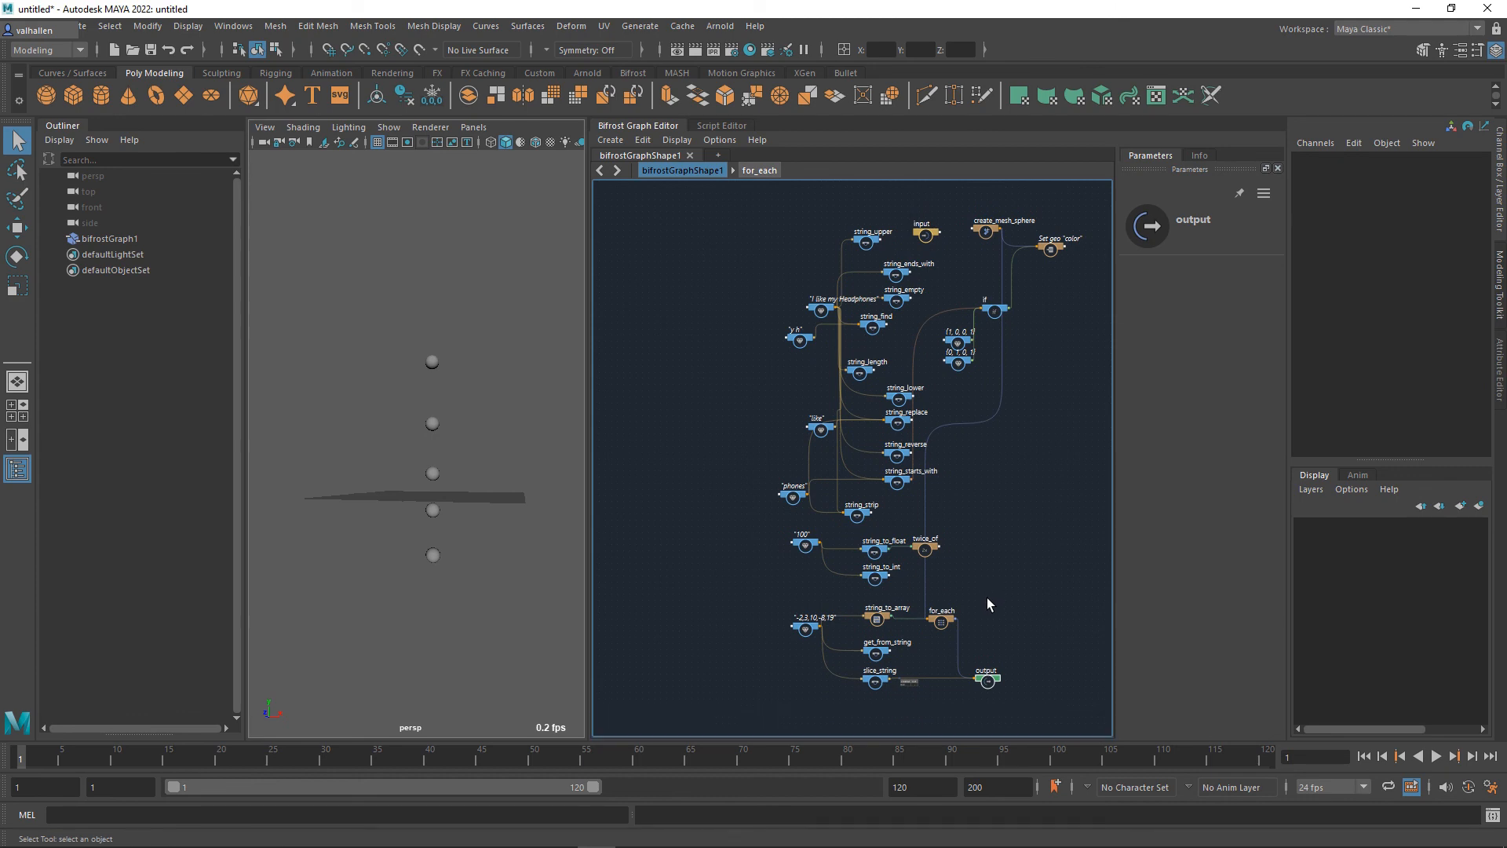
{"action": "mouse_move", "coordinate": [987, 598]}
{"action": "middle_mouse_down"}
{"action": "mouse_move", "coordinate": [1036, 568]}
{"action": "mouse_move", "coordinate": [1044, 588]}
{"action": "mouse_move", "coordinate": [1016, 599]}
{"action": "mouse_move", "coordinate": [959, 572]}
{"action": "mouse_move", "coordinate": [945, 582]}
{"action": "mouse_move", "coordinate": [976, 588]}
{"action": "middle_mouse_up"}
{"action": "scroll", "coordinate": [1034, 583], "scroll_direction": "up", "scroll_amount": 2}
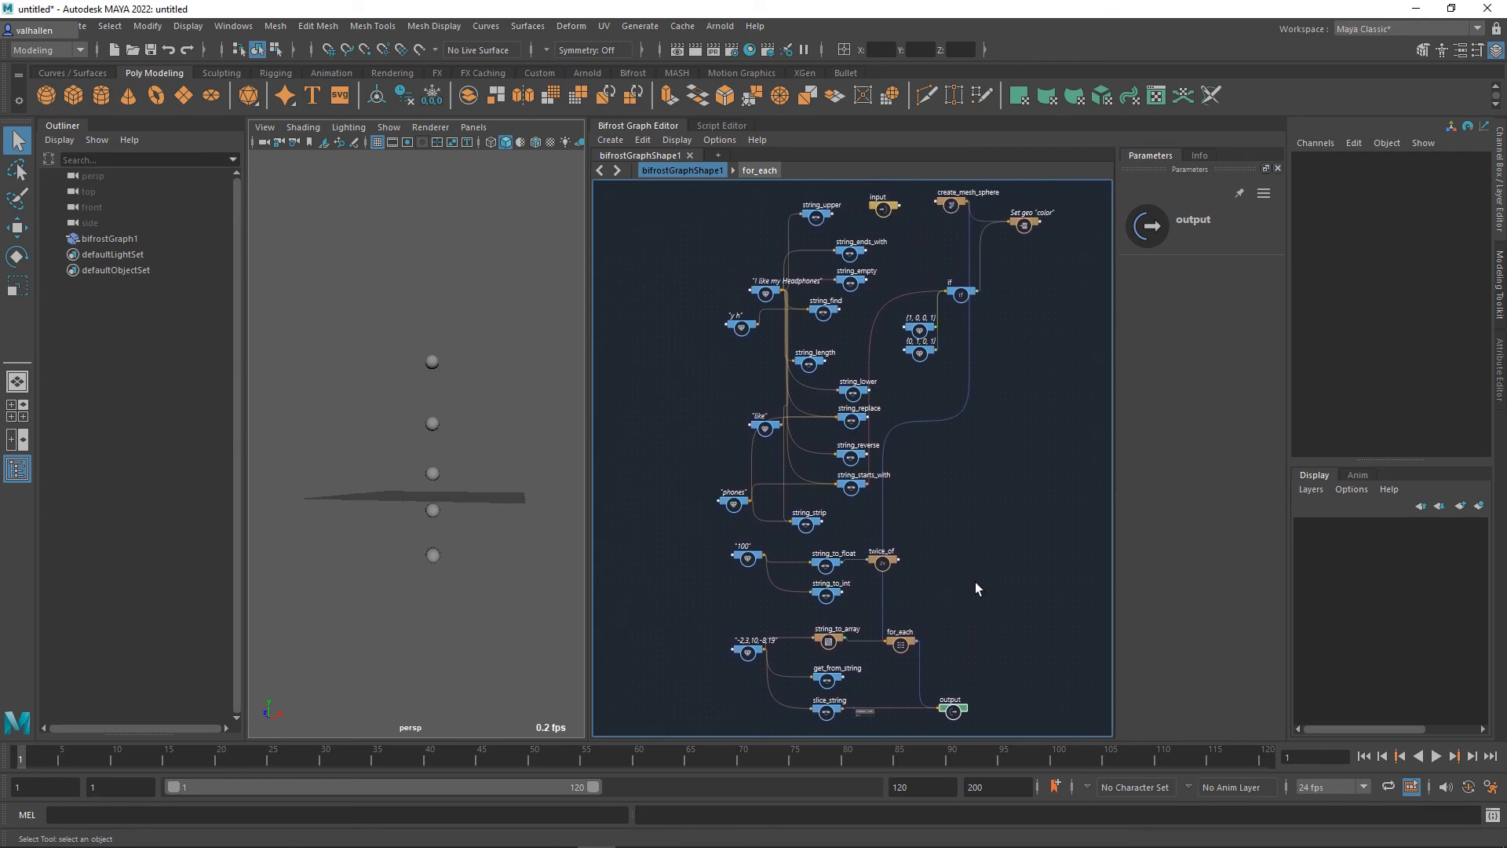